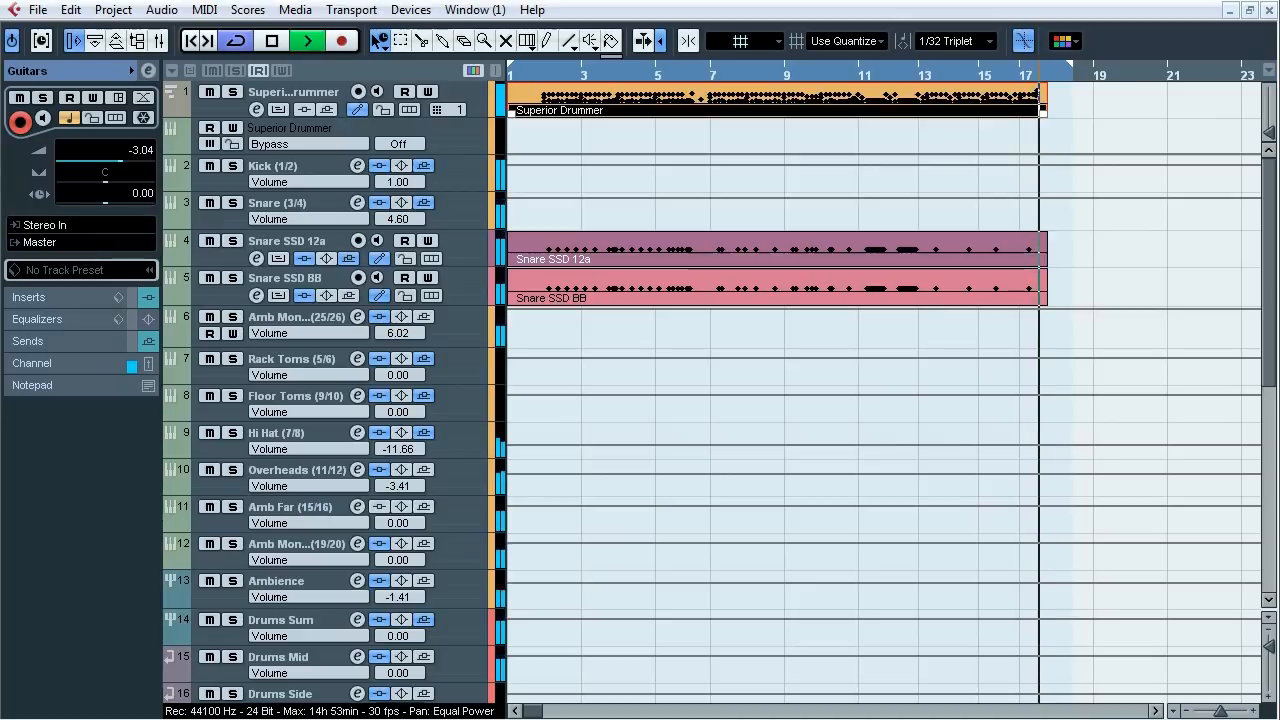
- Stop the drum playback, and play the guitar tracks through the first riff up to about bar 6
key("space")
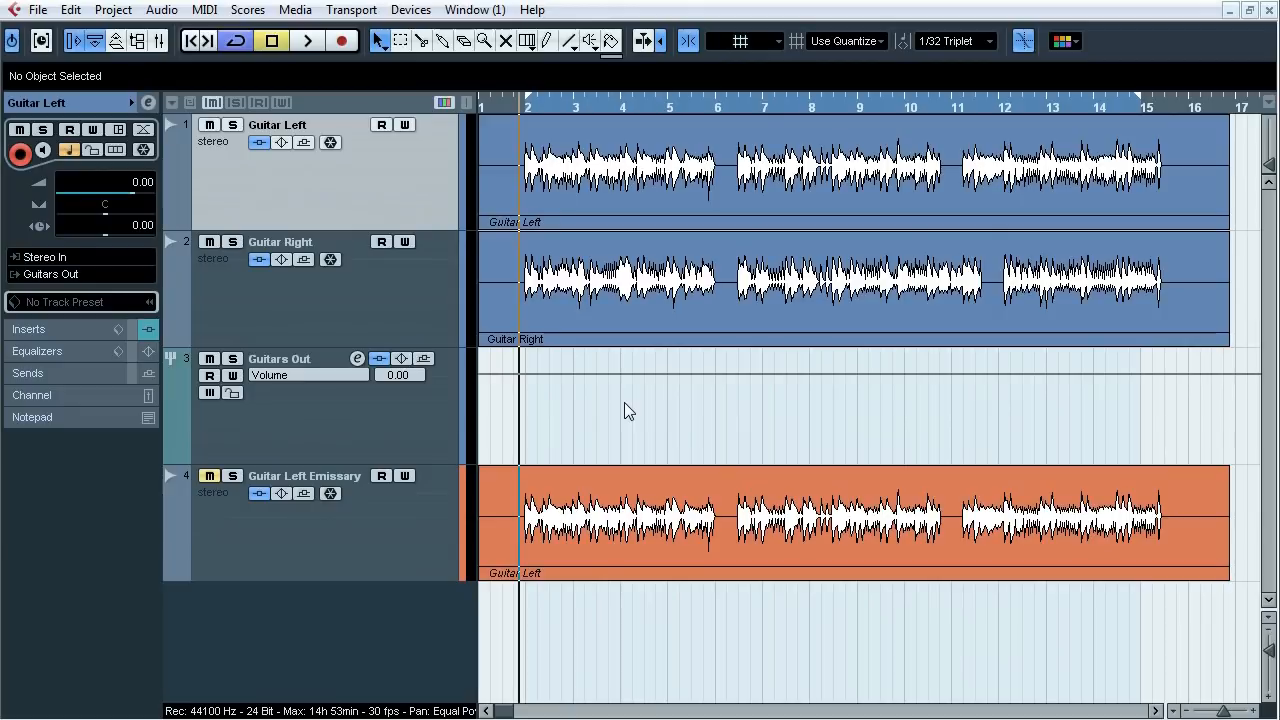
key("space")
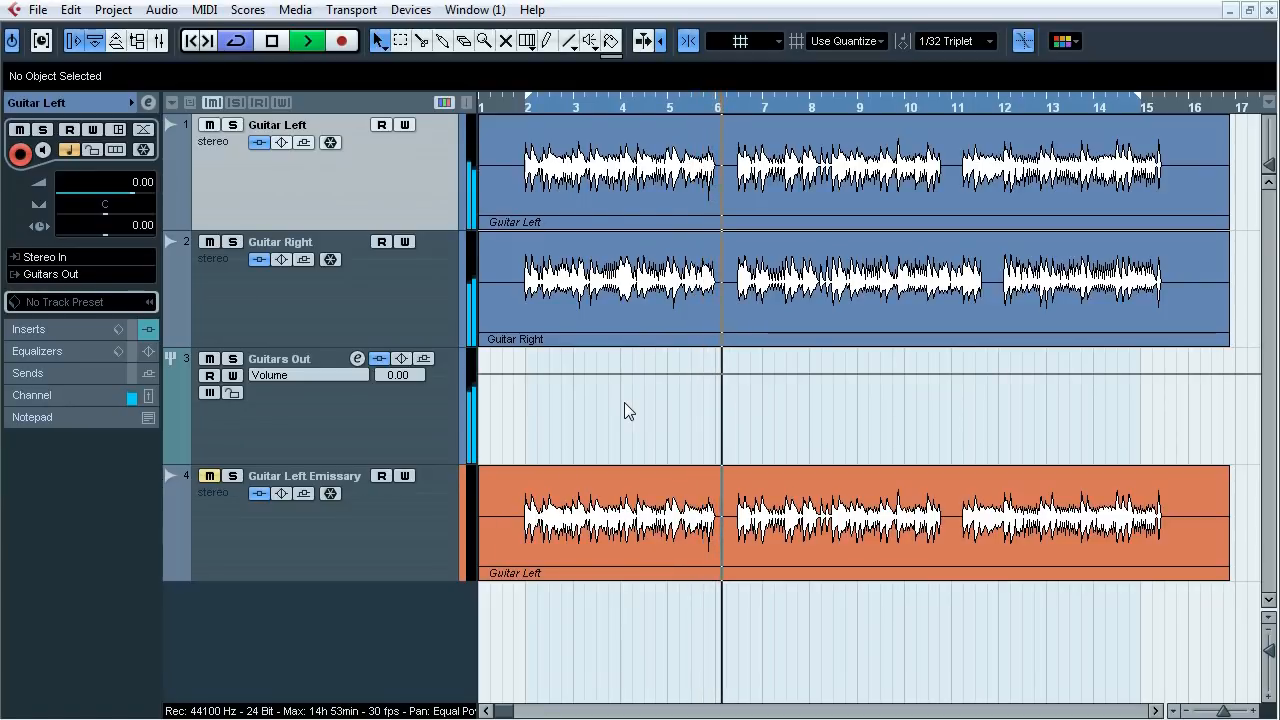
key("space")
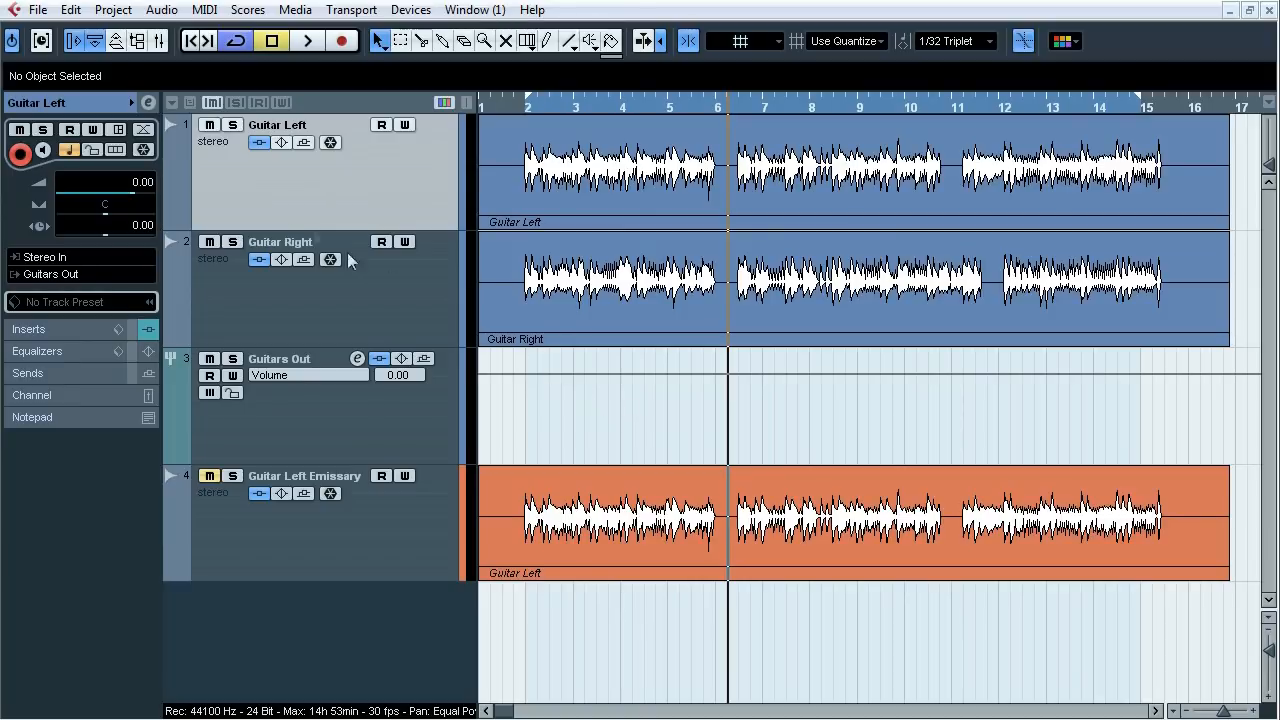
- Solo the Guitar Left track and open its ReValver_4 insert
left_click(232, 124)
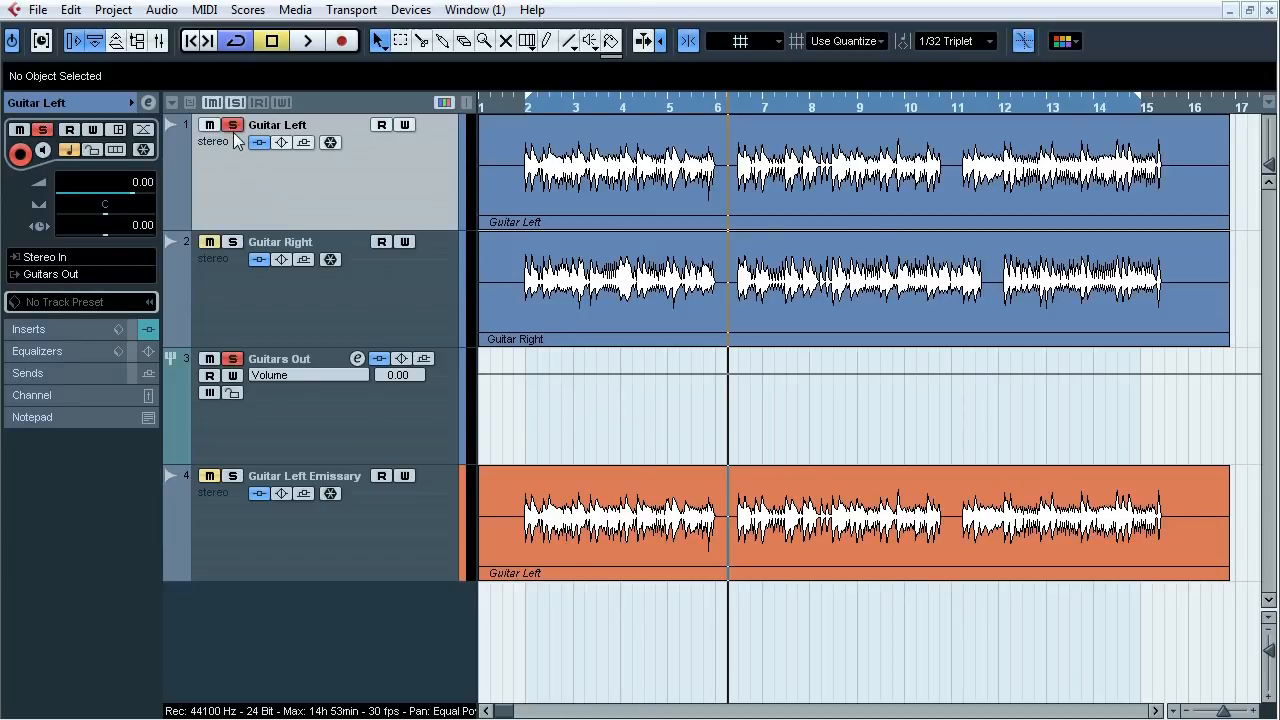
left_click(76, 329)
left_click(48, 147)
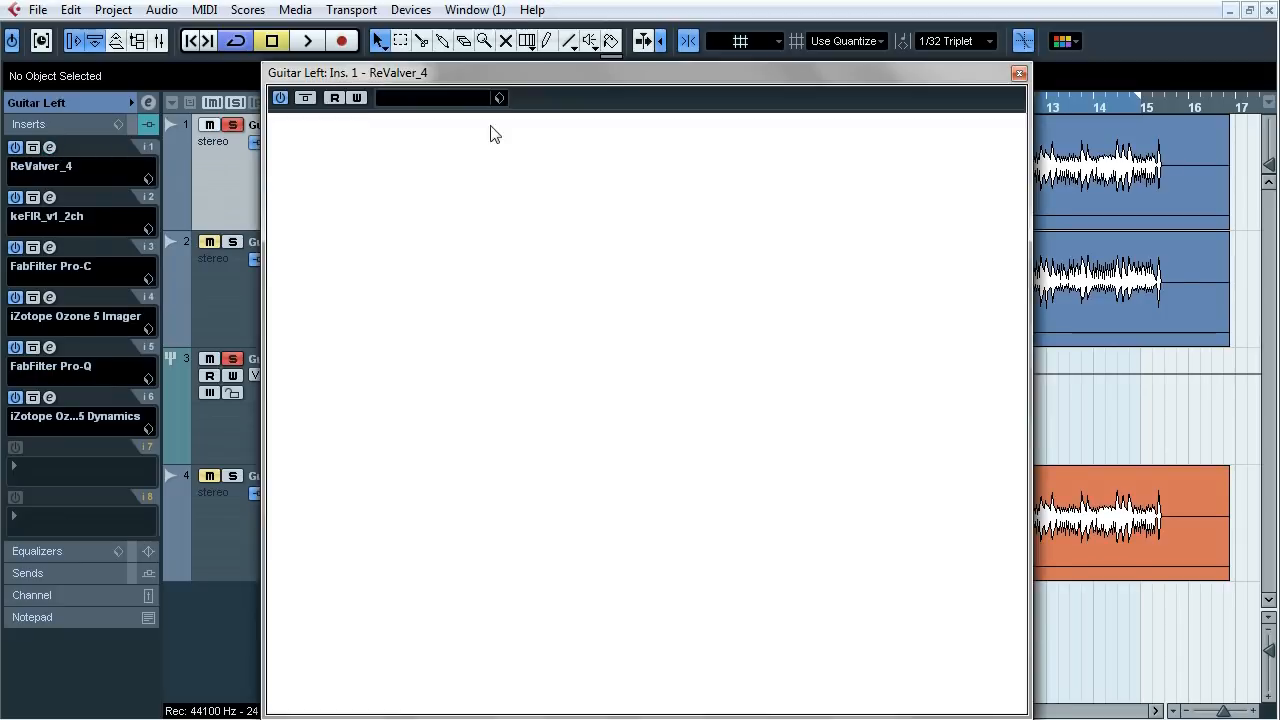
left_click_drag(557, 72, 557, 51)
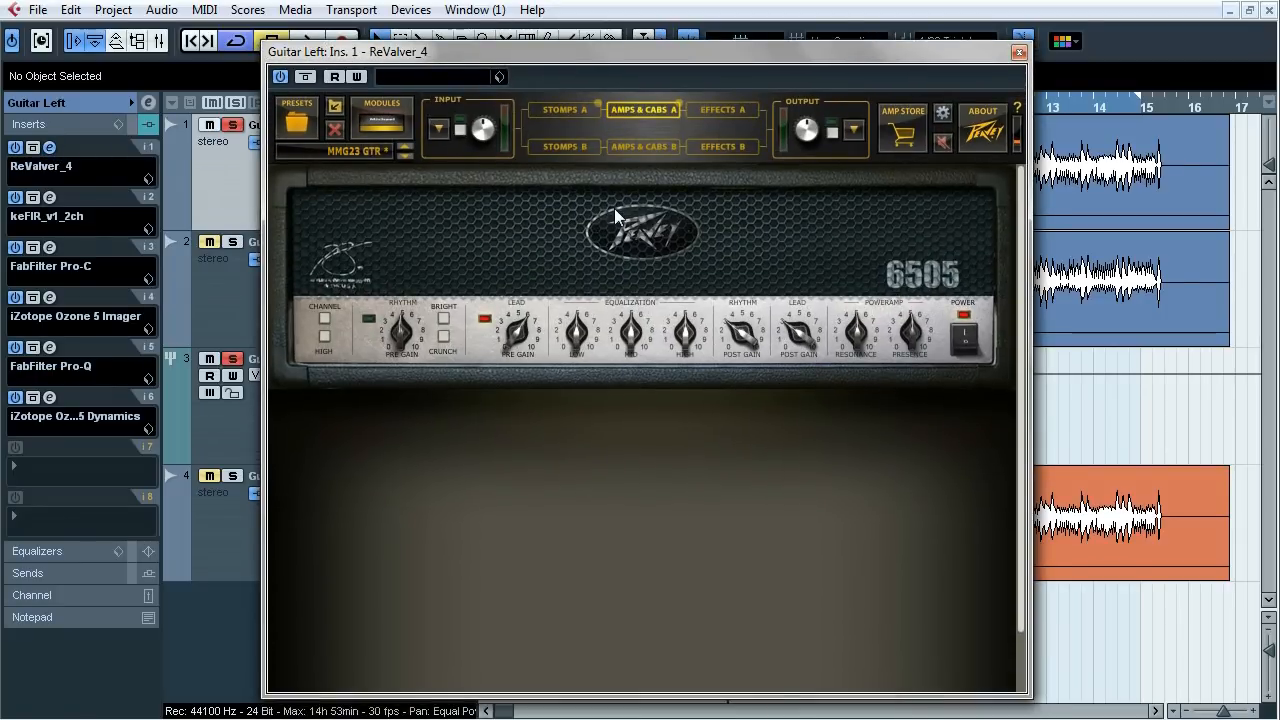
- Show ReValver's Stomps A board and compare the guitar with the Greener overdrive pedal off and on during playback
left_click(582, 113)
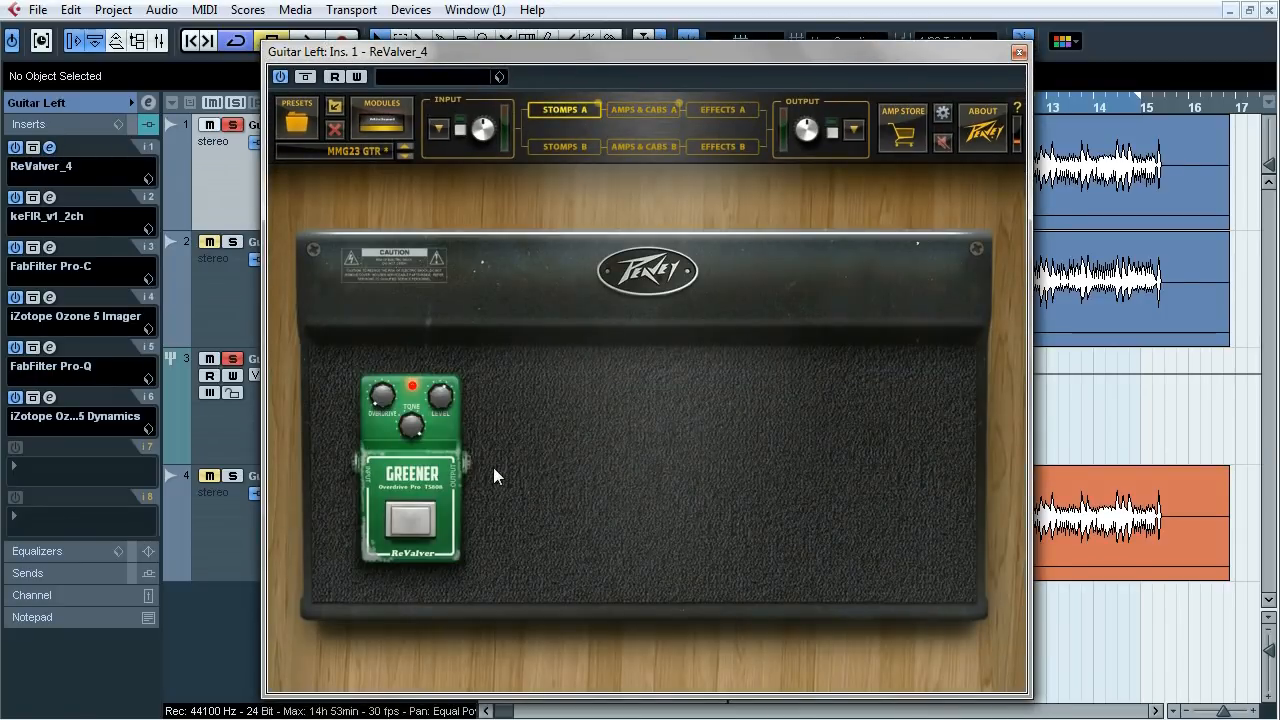
key("space")
left_click(405, 520)
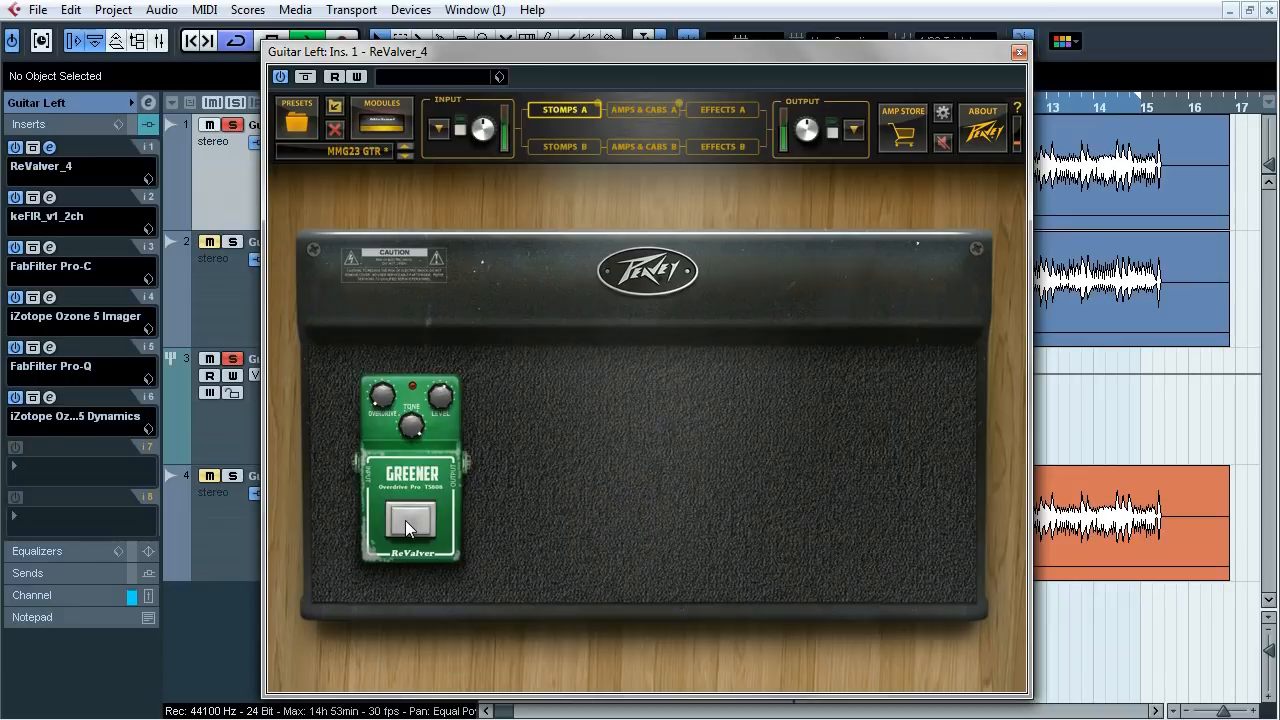
left_click(405, 520)
left_click(405, 520)
left_click(405, 520)
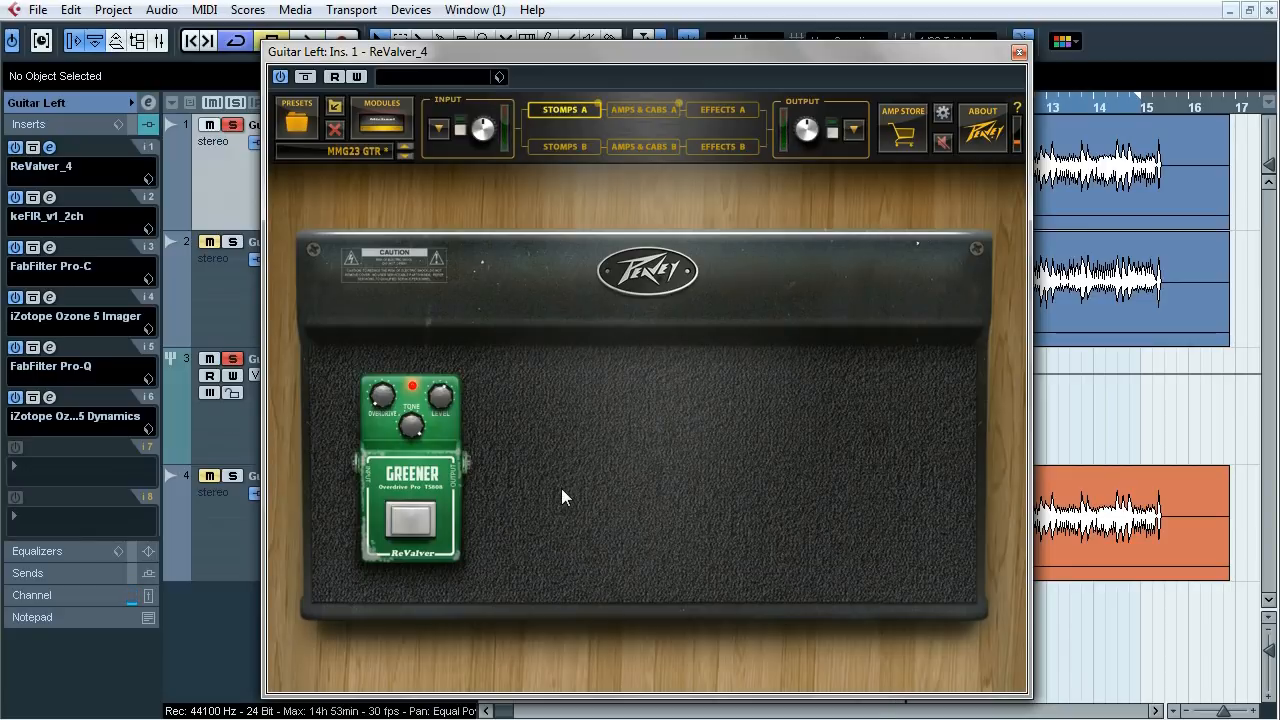
- Examine the Peavey 6505 head's settings in ReValver's Amps & Cabs A section and close the plug-in
left_click(645, 110)
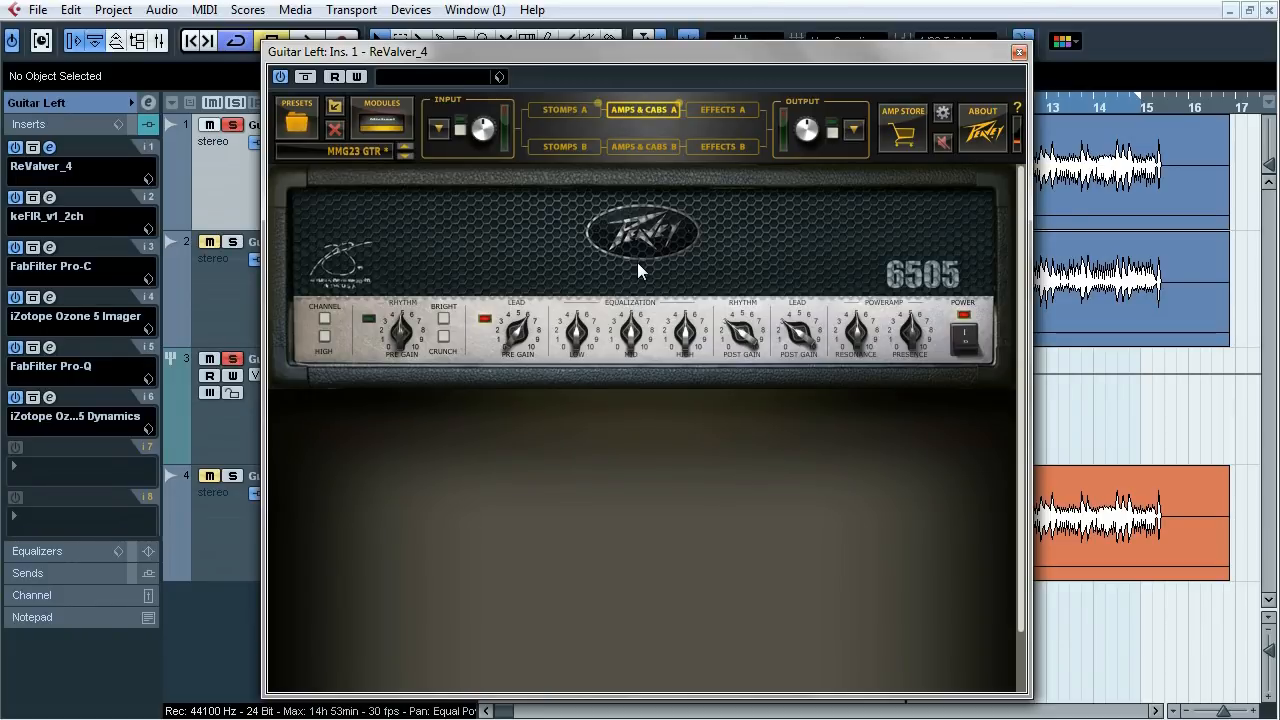
left_click_drag(633, 51, 774, 52)
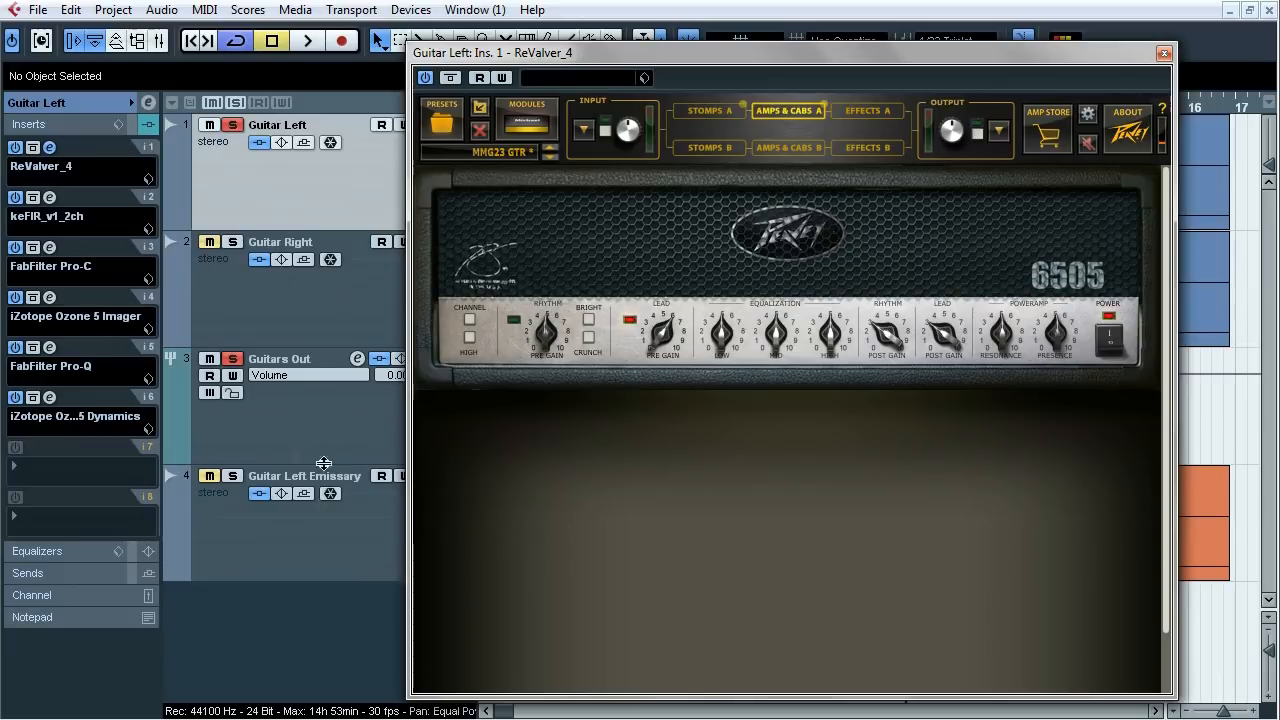
left_click_drag(737, 62, 672, 66)
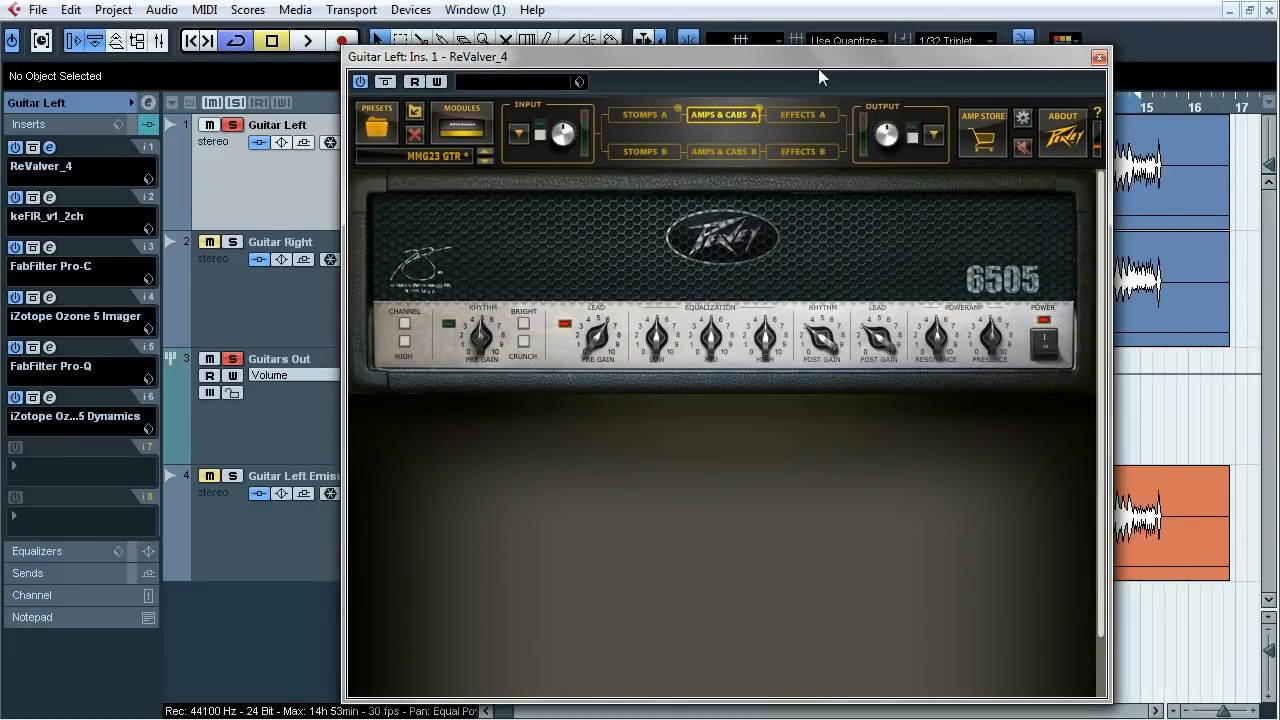
left_click(1099, 57)
- Open the keFIR_v1_2ch insert on Guitar Left and audition it from bar 2, checking its bypass
left_click(48, 197)
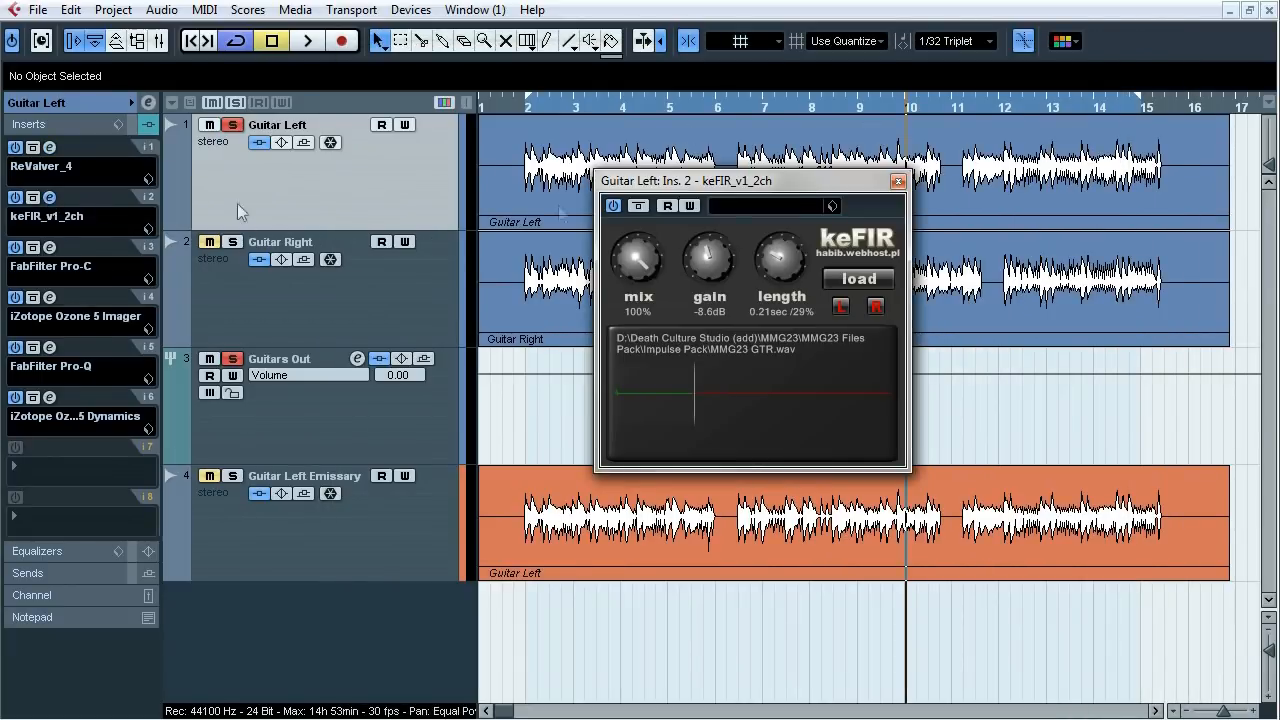
left_click_drag(805, 179, 740, 192)
left_click(534, 102)
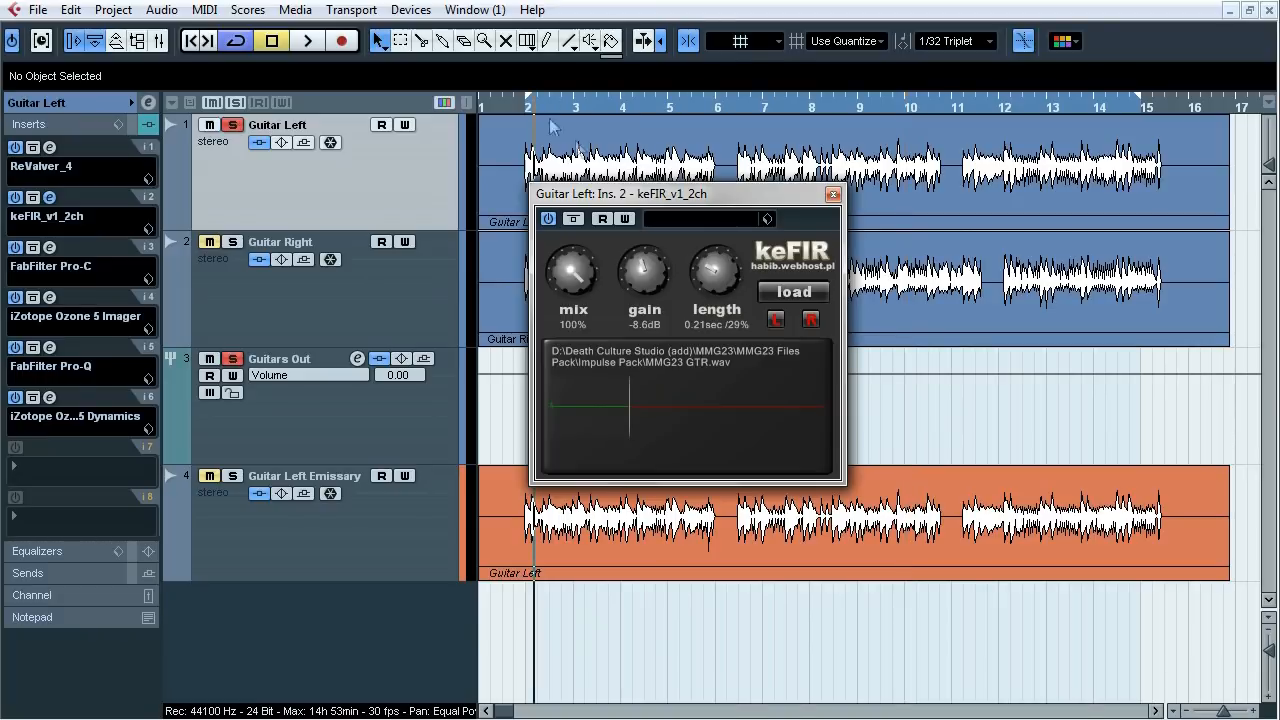
key("space")
left_click(572, 219)
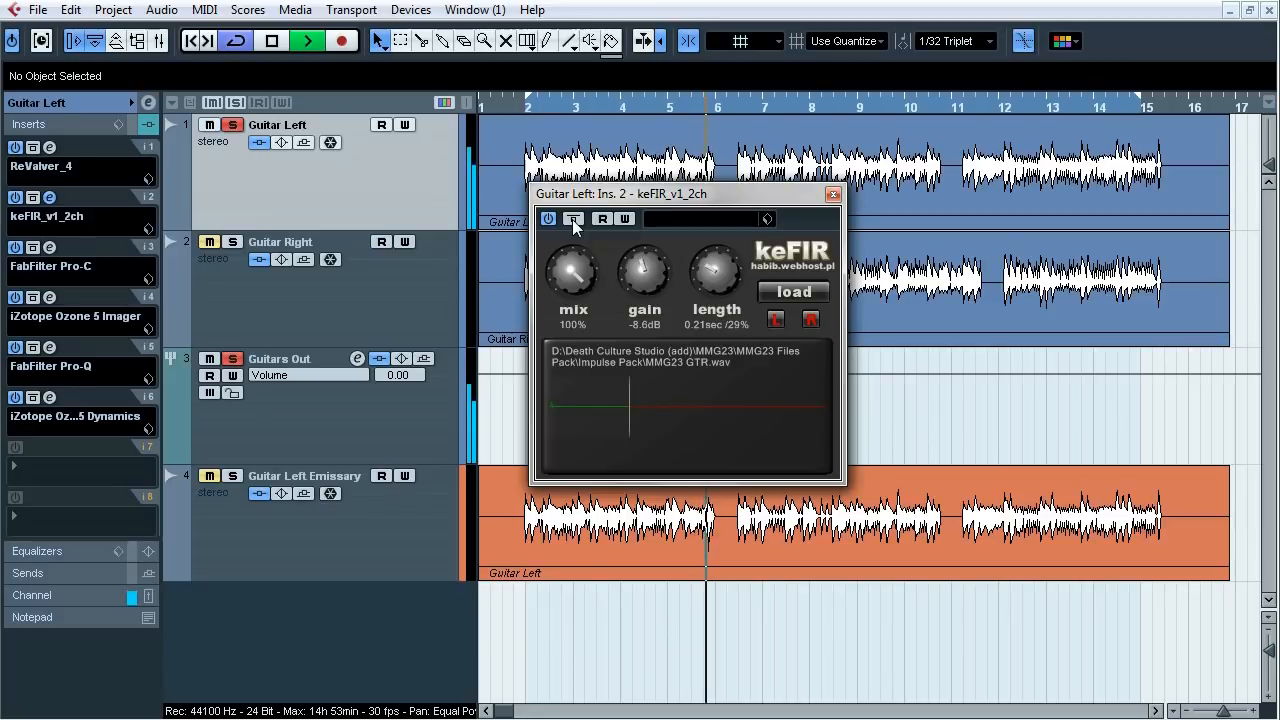
key("space")
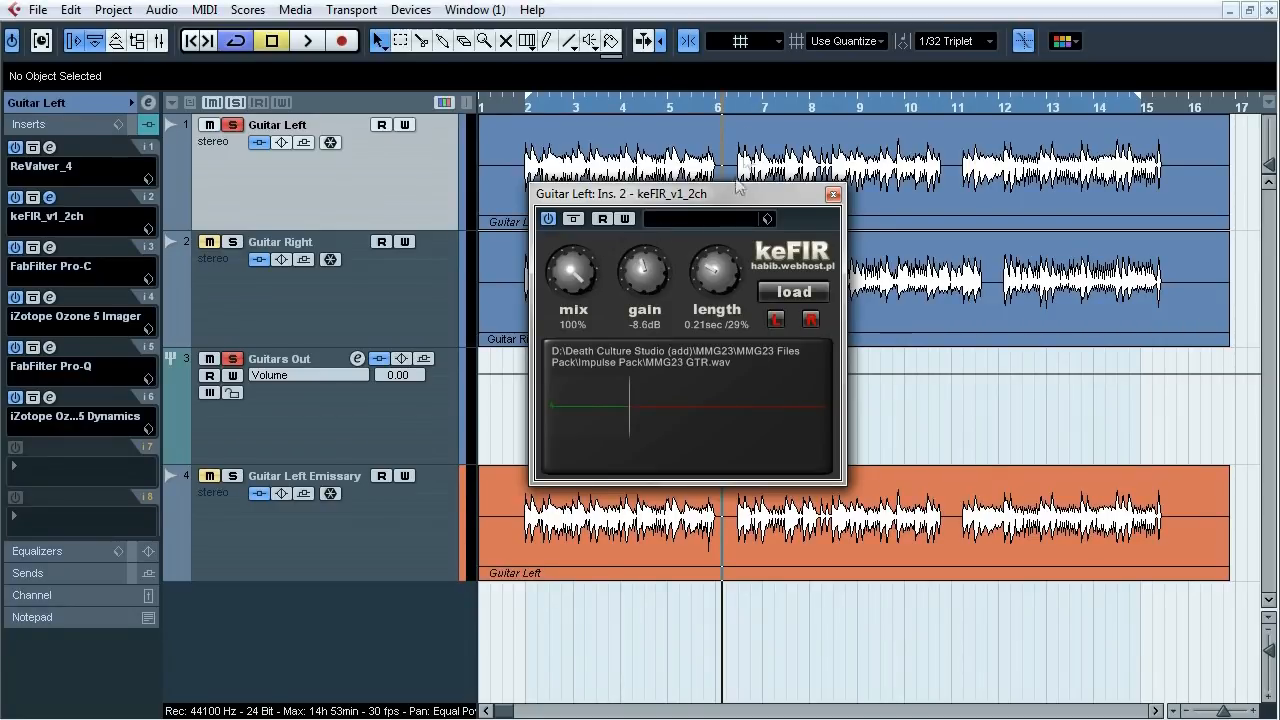
- Play Guitar Left from about bar 6.5 with its channel level and pan settings shown, and close keFIR
left_click(743, 110)
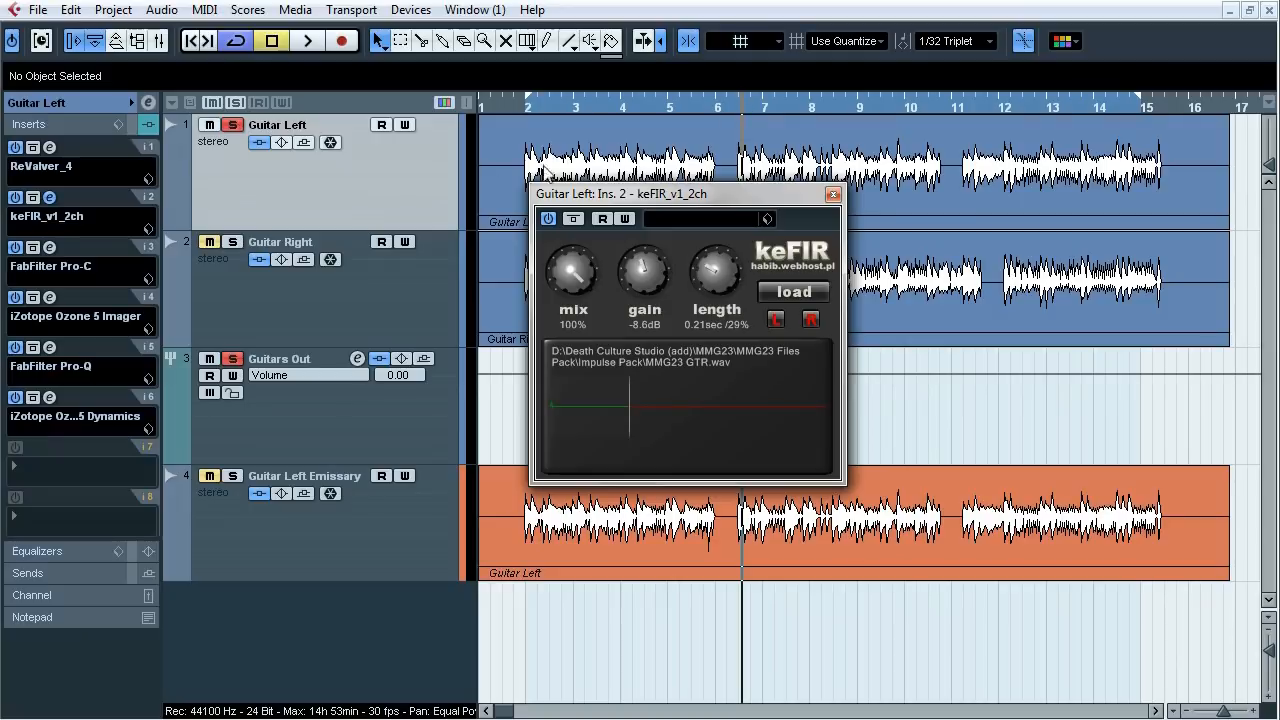
left_click(100, 103)
key("space")
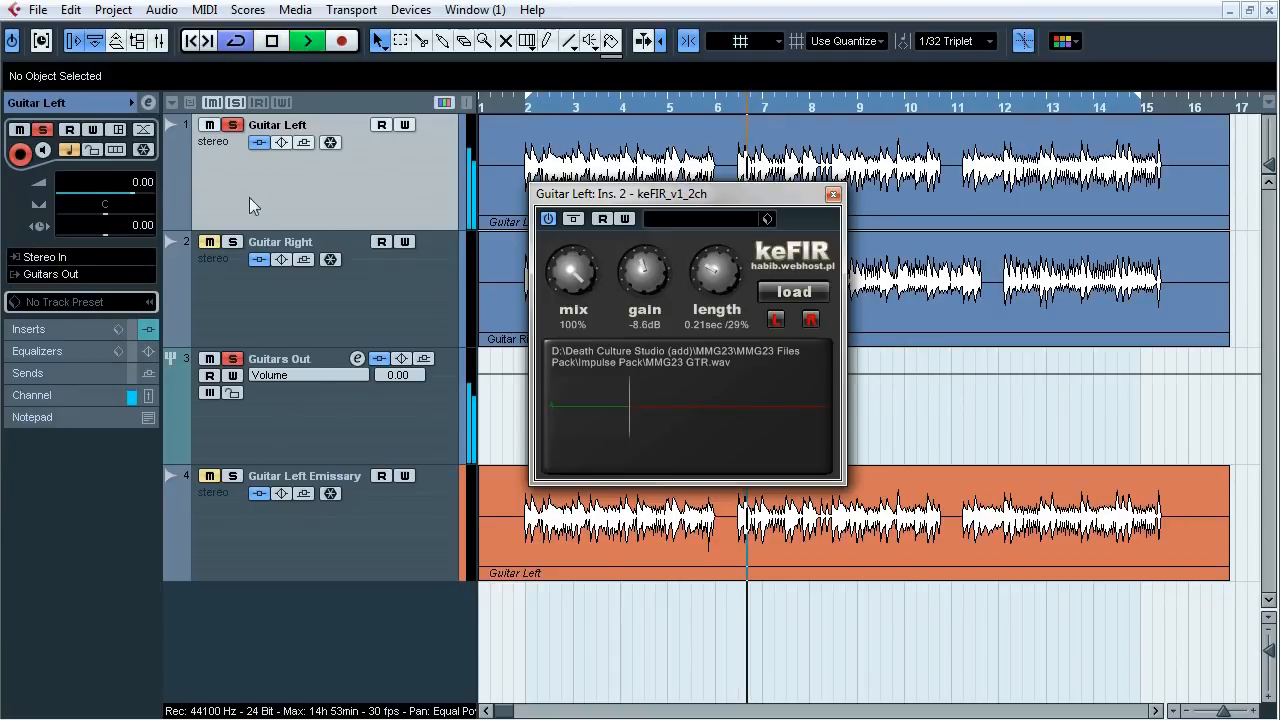
mouse_move(106, 222)
left_mouse_down()
mouse_move(63, 222)
mouse_move(174, 214)
mouse_move(36, 223)
mouse_move(184, 212)
mouse_move(40, 216)
mouse_move(89, 213)
left_mouse_up()
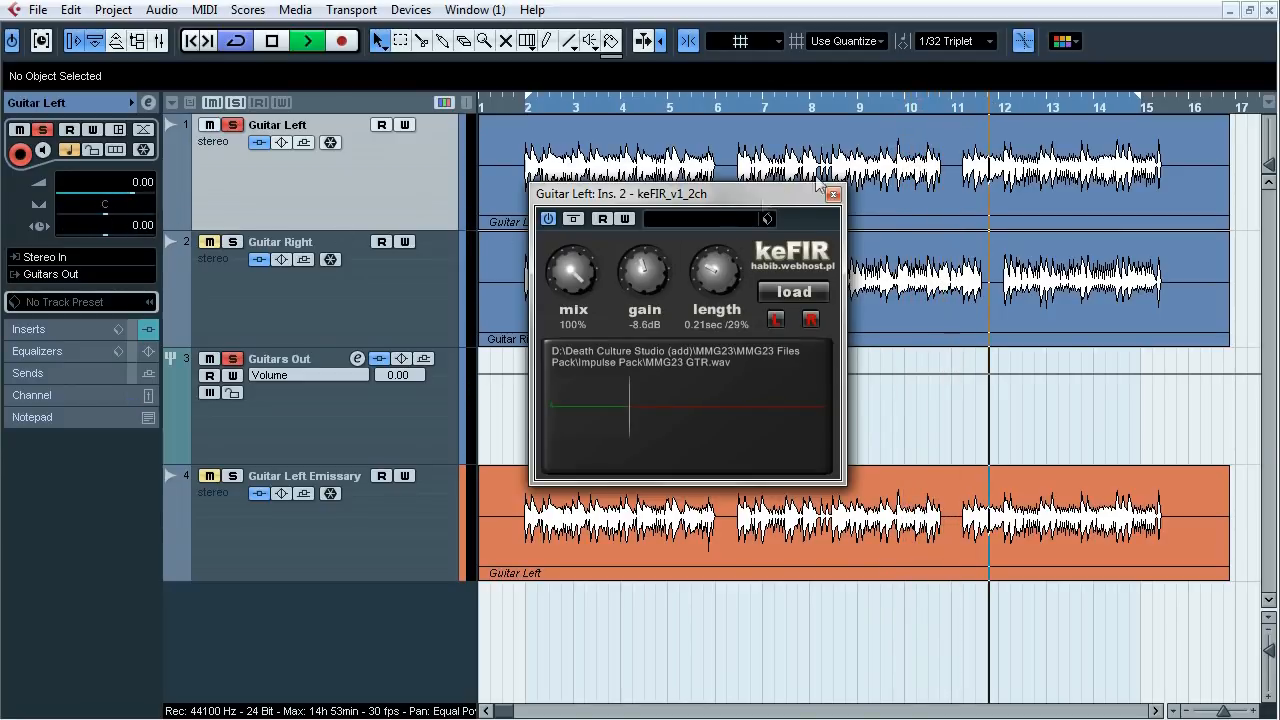
key("space")
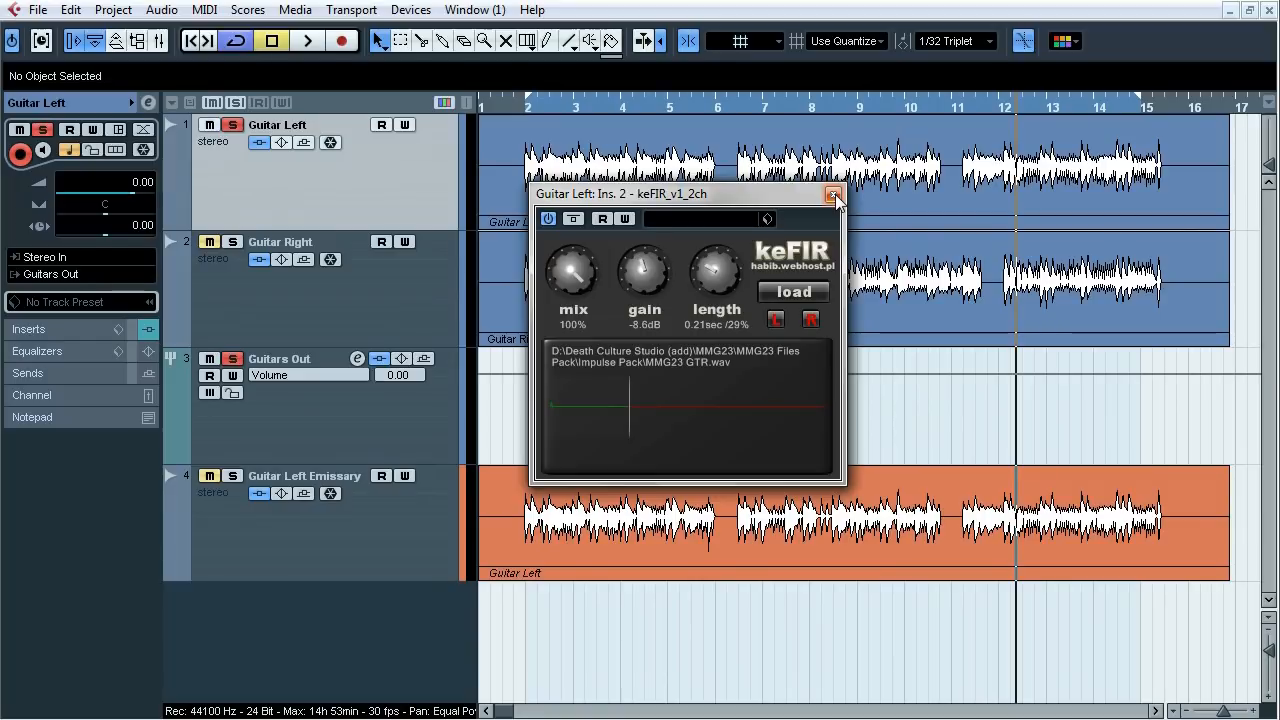
left_click(833, 195)
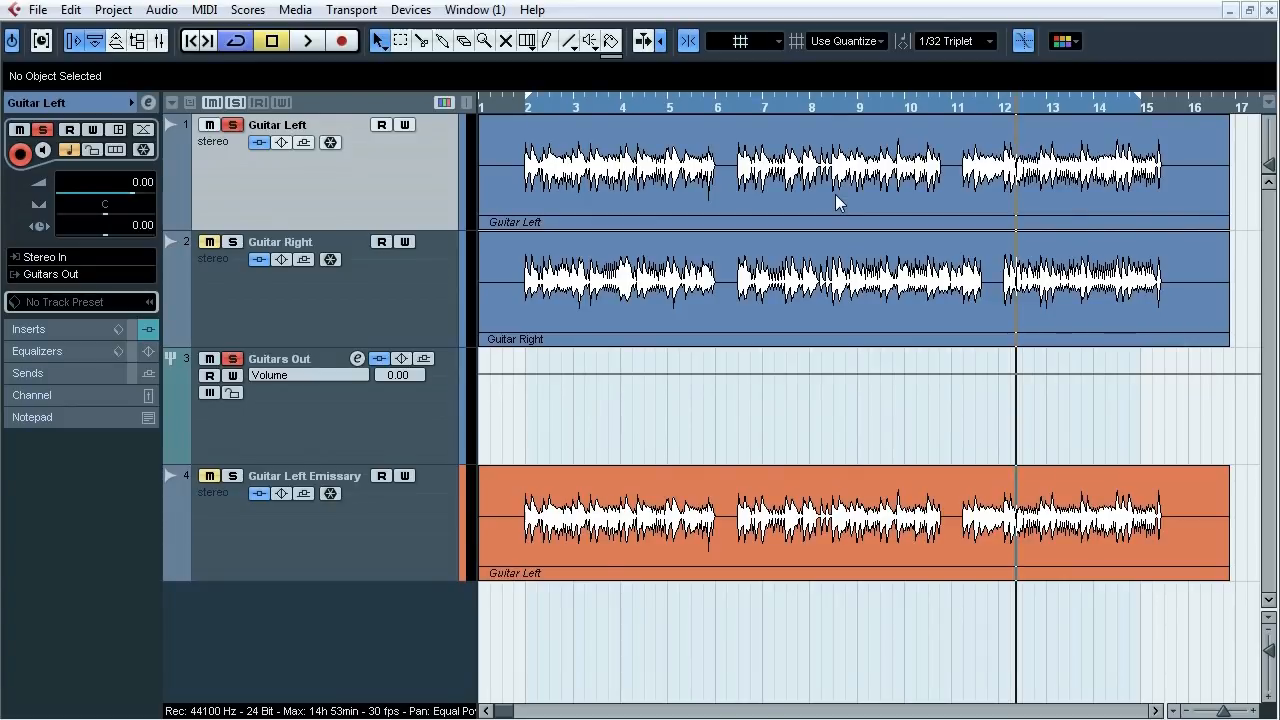
- Open the FabFilter Pro-C insert on Guitar Left and toggle its bypass during playback to hear the compression
left_click(28, 329)
left_click(51, 247)
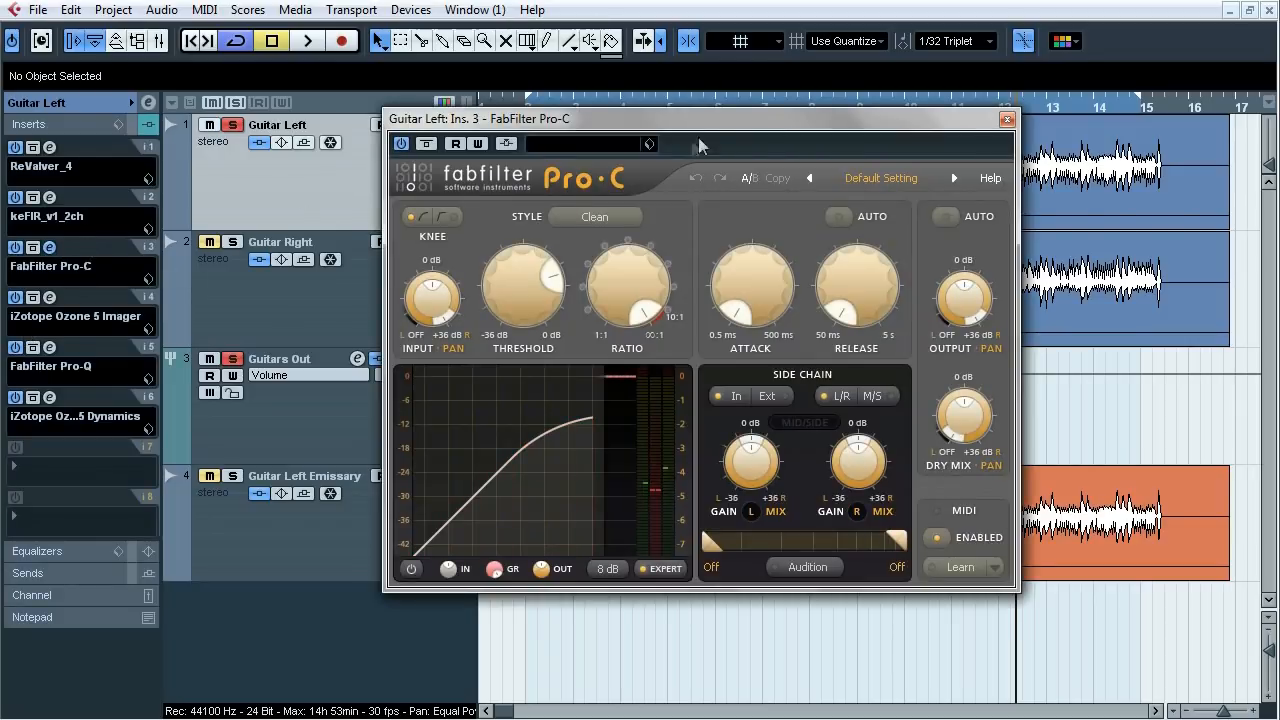
left_click_drag(723, 119, 720, 163)
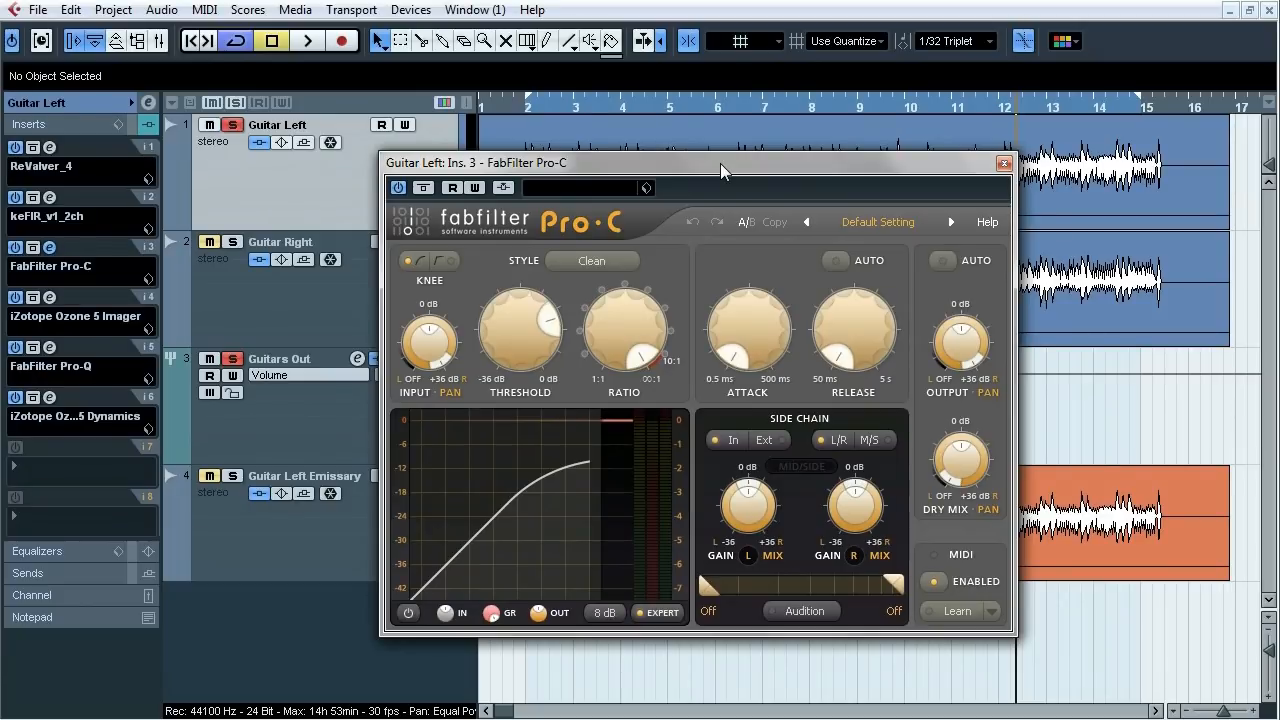
key("space")
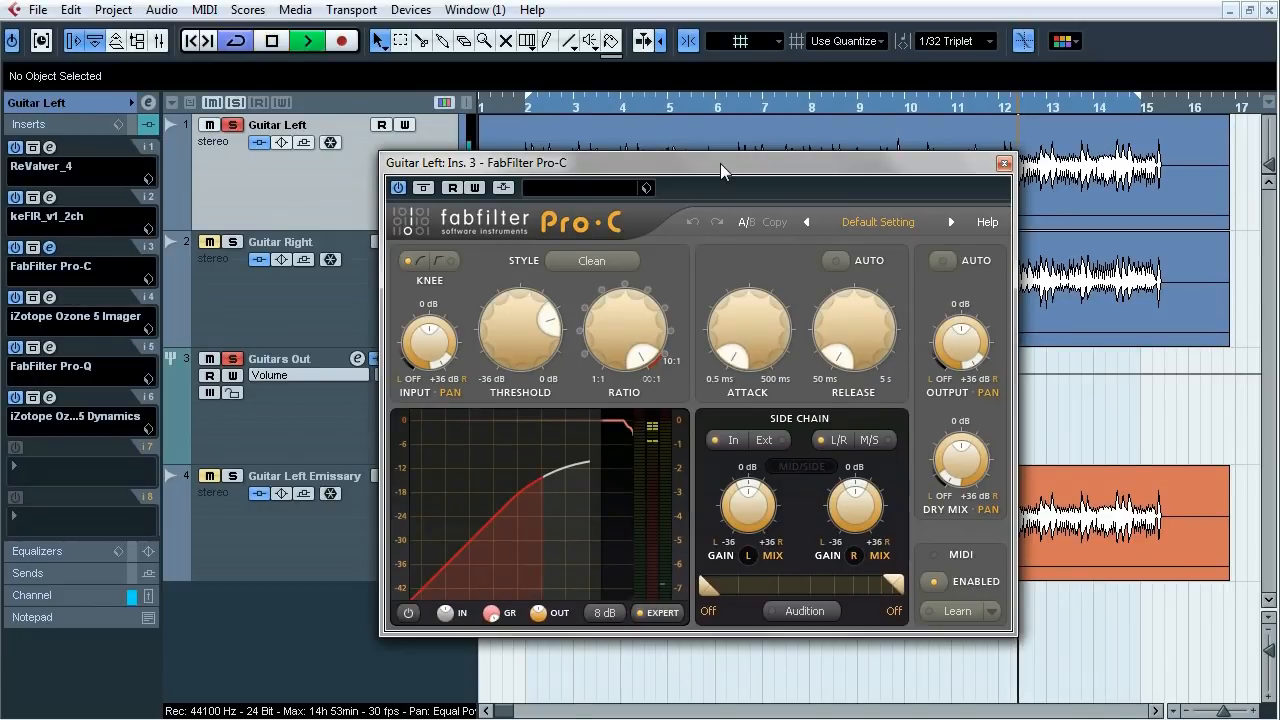
left_click(424, 188)
left_click(424, 188)
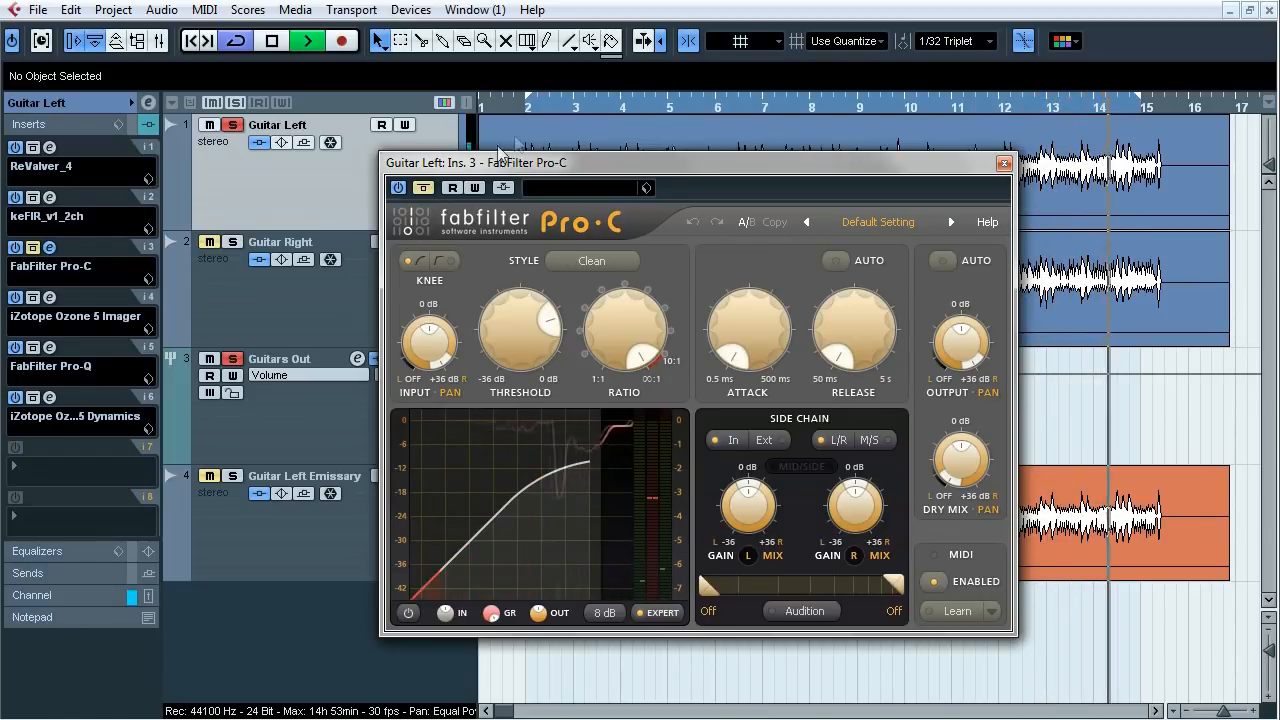
- Compare Pro-C bypassed and active from bar 2, first with inserts 4 to 6 bypassed and again with them re-enabled
left_click(533, 115)
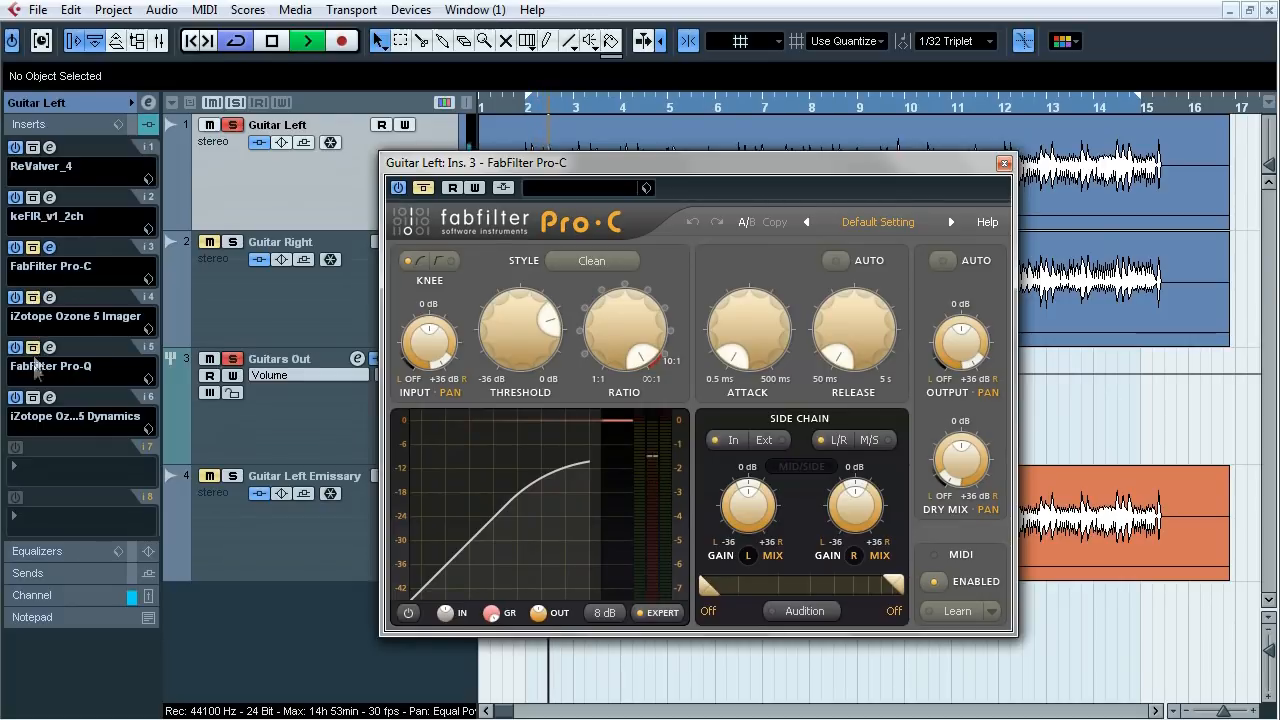
left_click(424, 188)
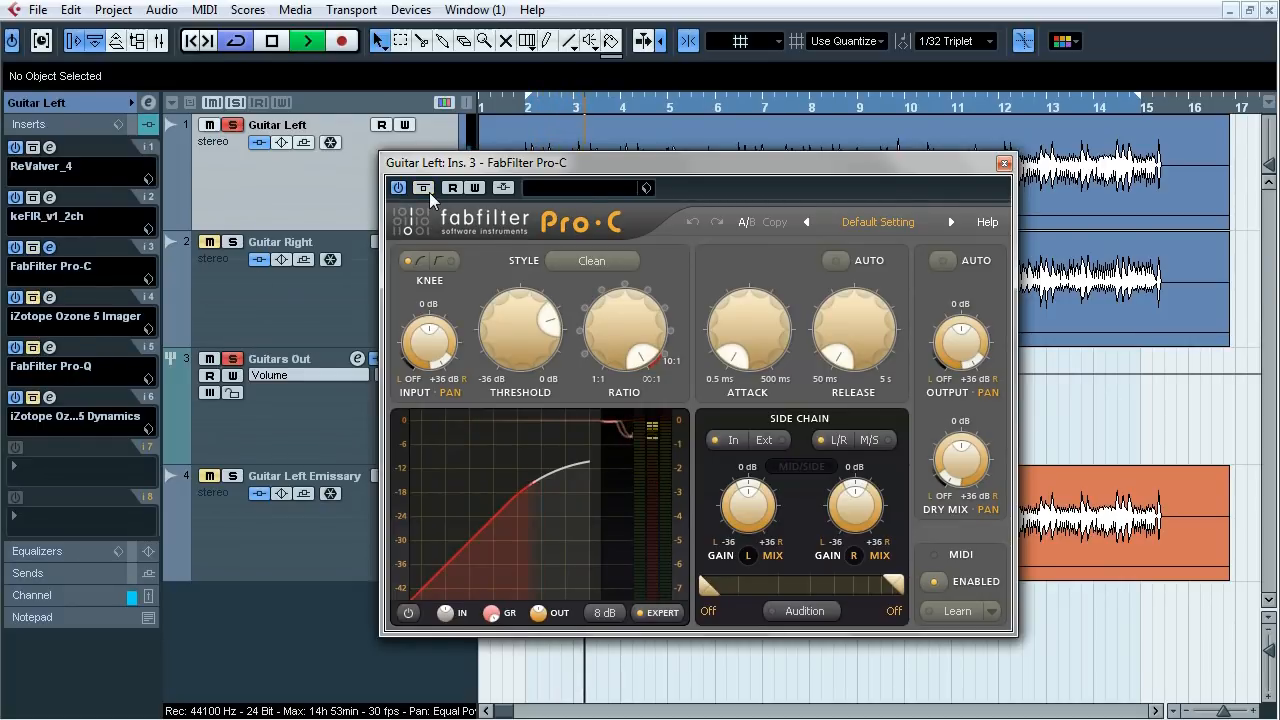
left_click(429, 192)
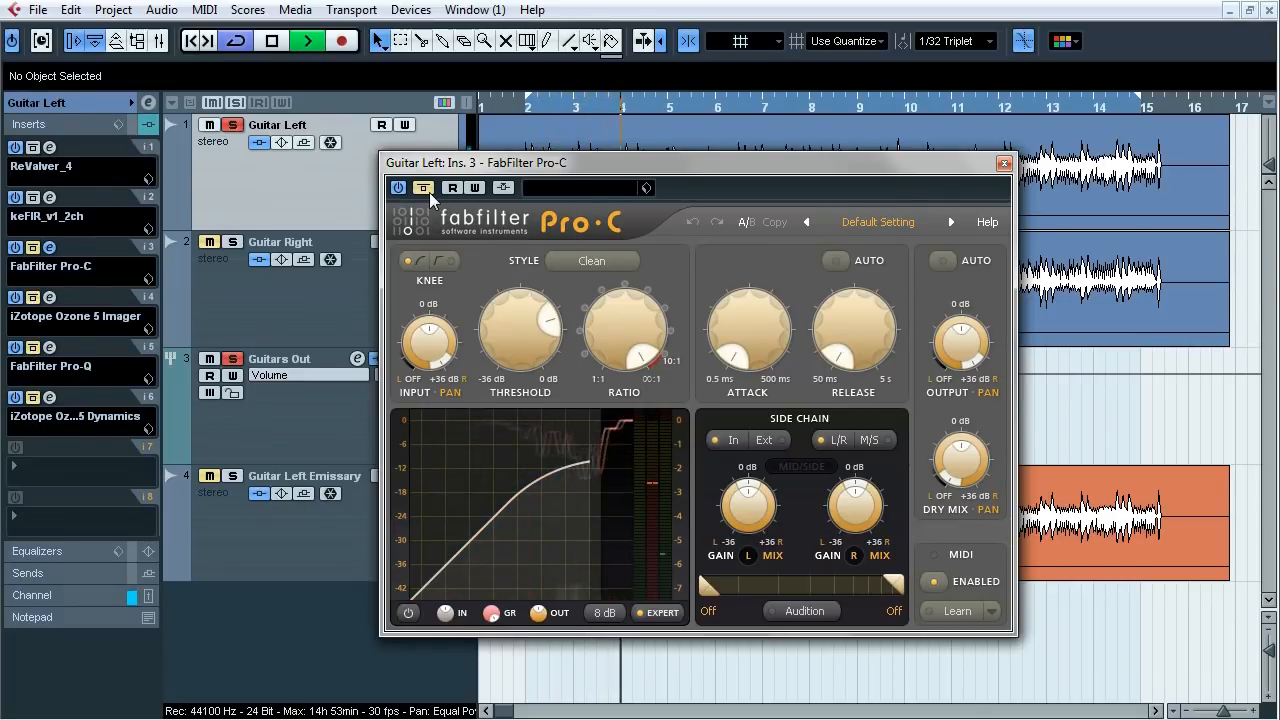
left_click(429, 192)
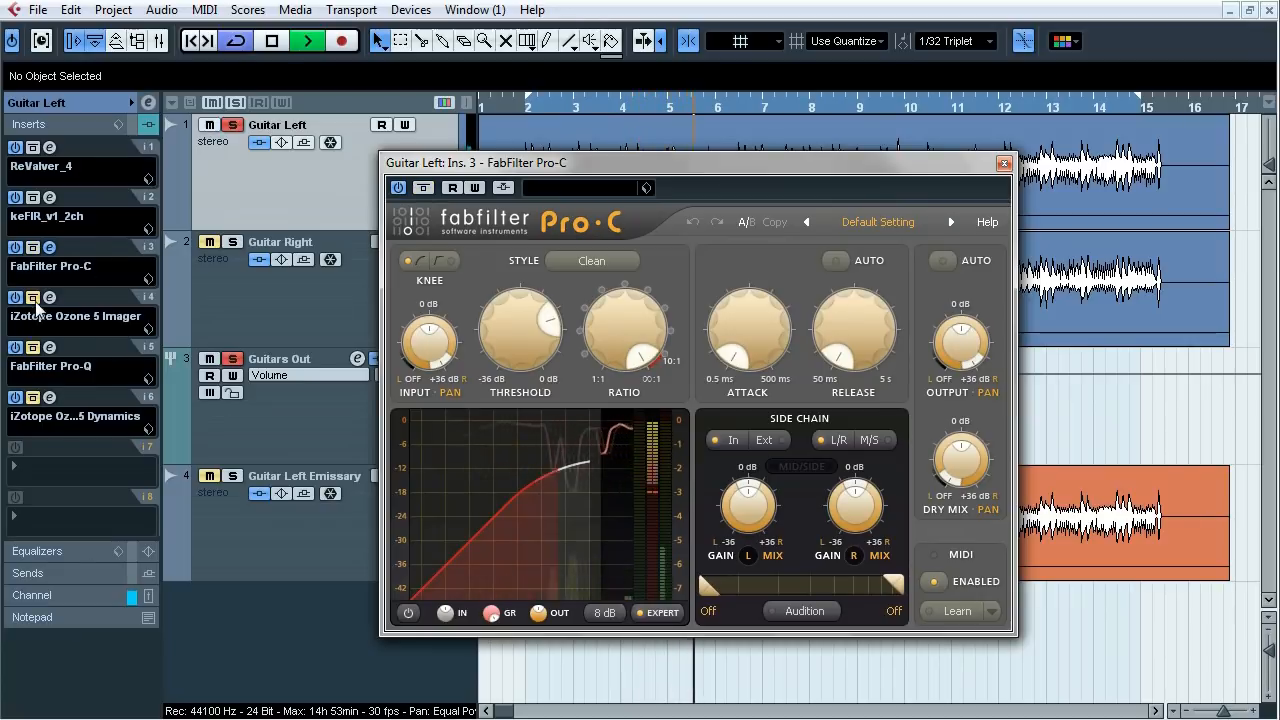
left_click(423, 187)
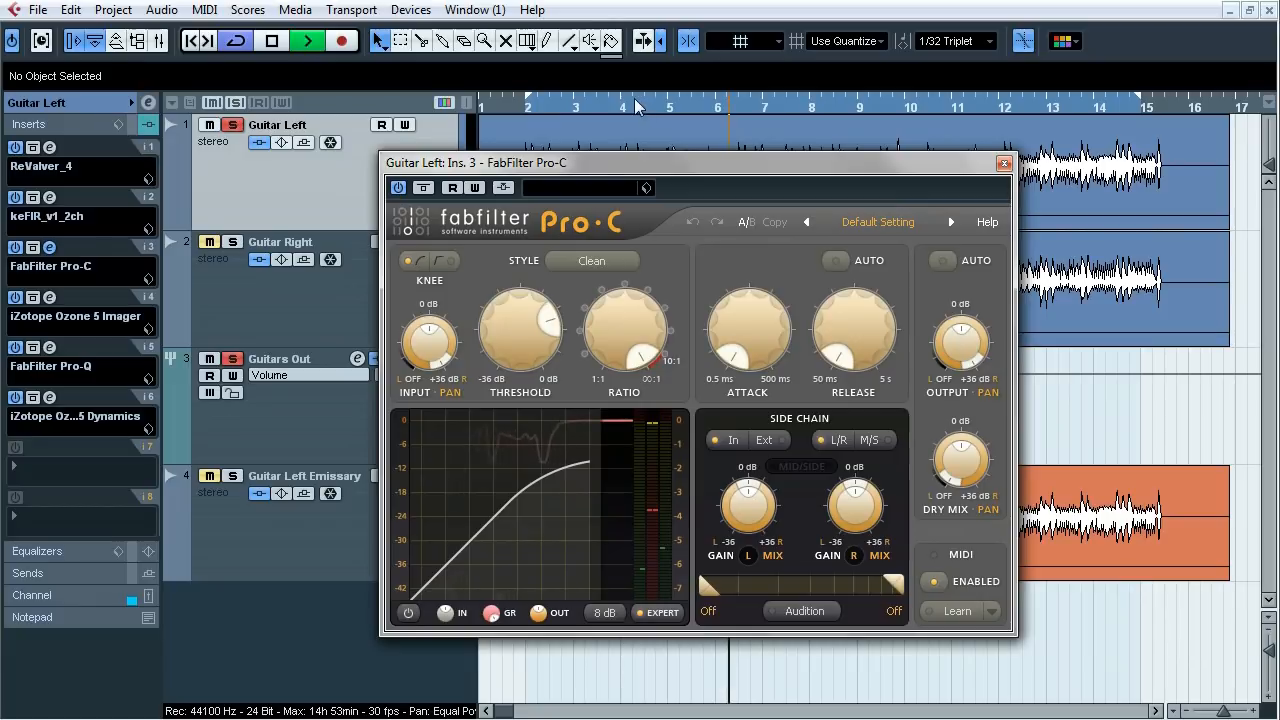
left_click(427, 188)
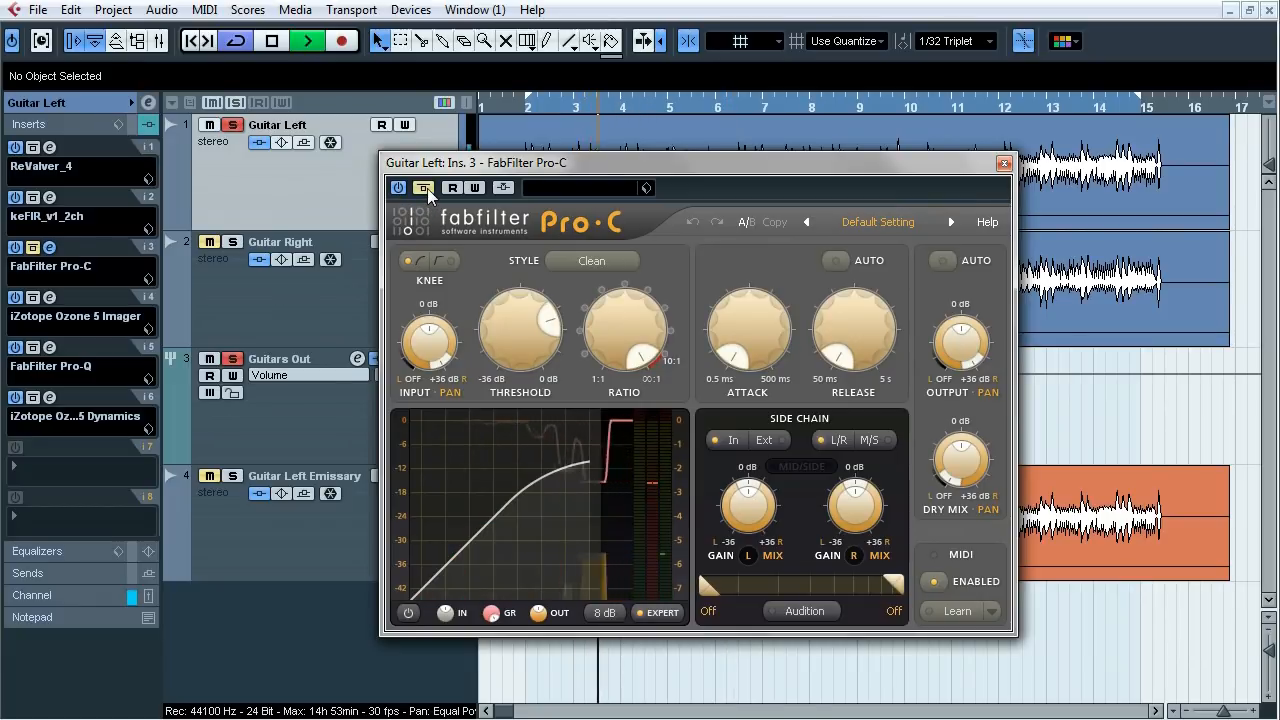
left_click(424, 188)
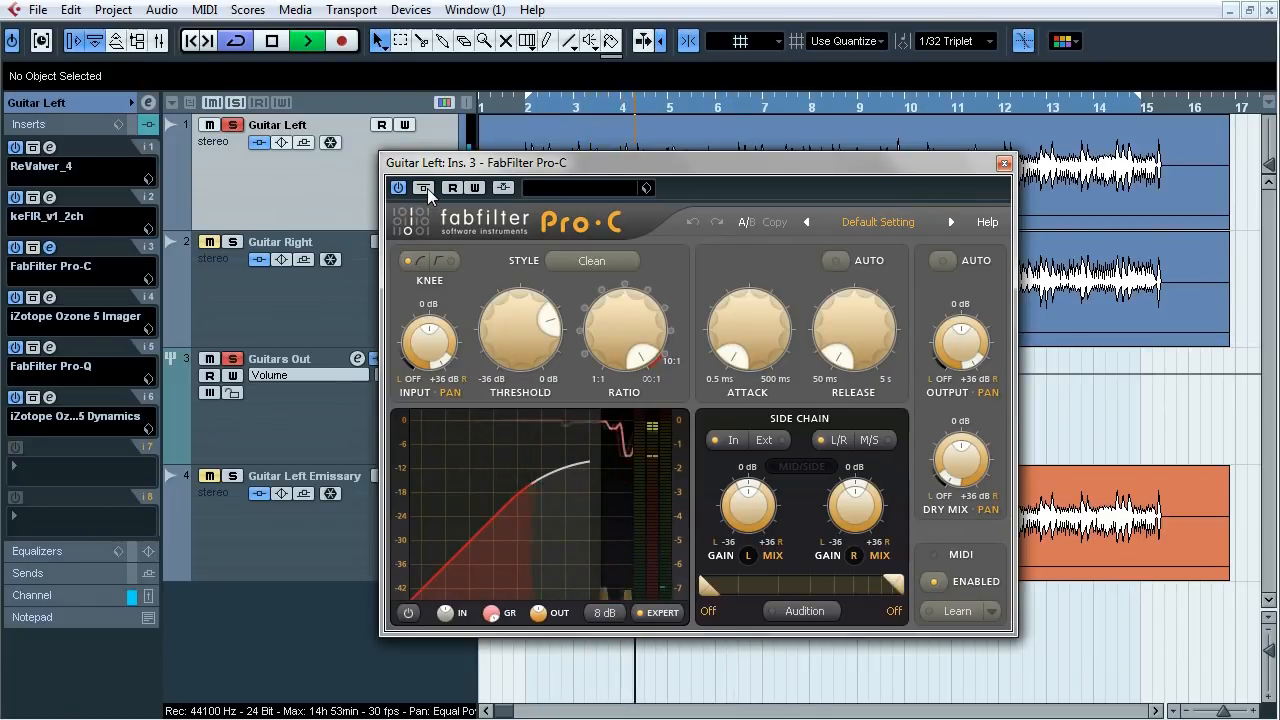
key("space")
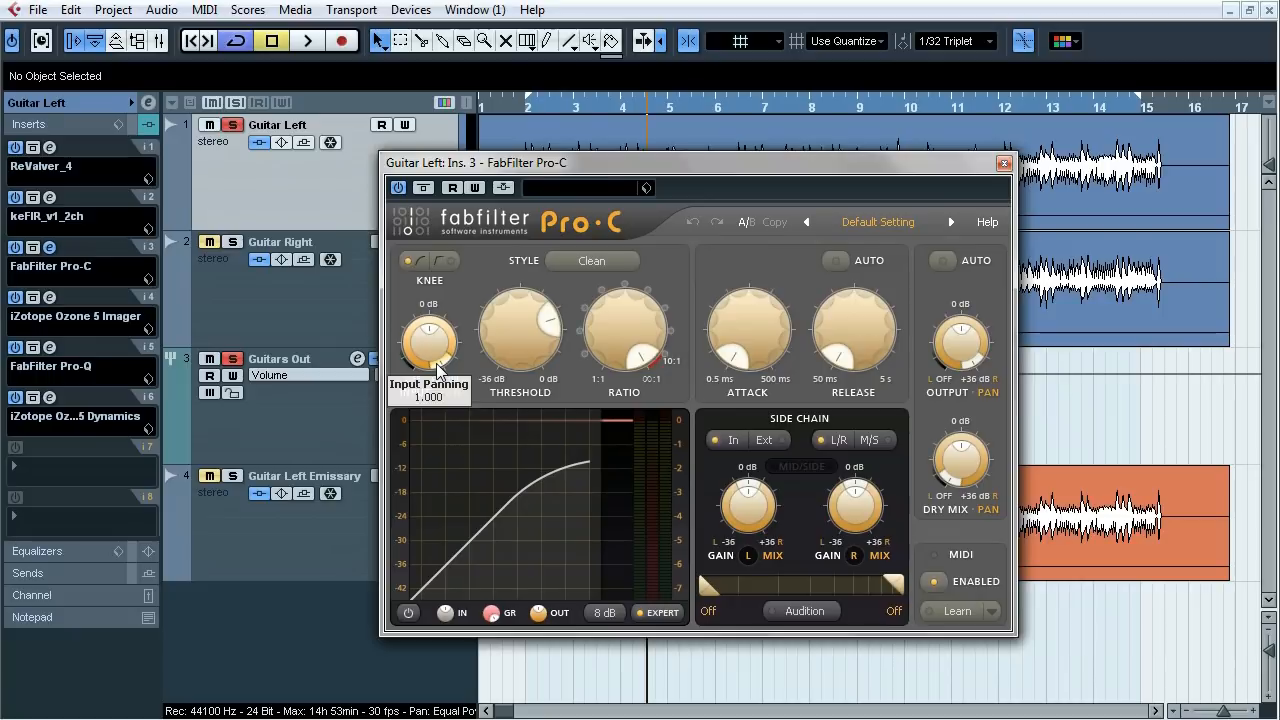
- Examine Pro-C's input panning, output panning and dry mix controls, and close the compressor
mouse_move(972, 362)
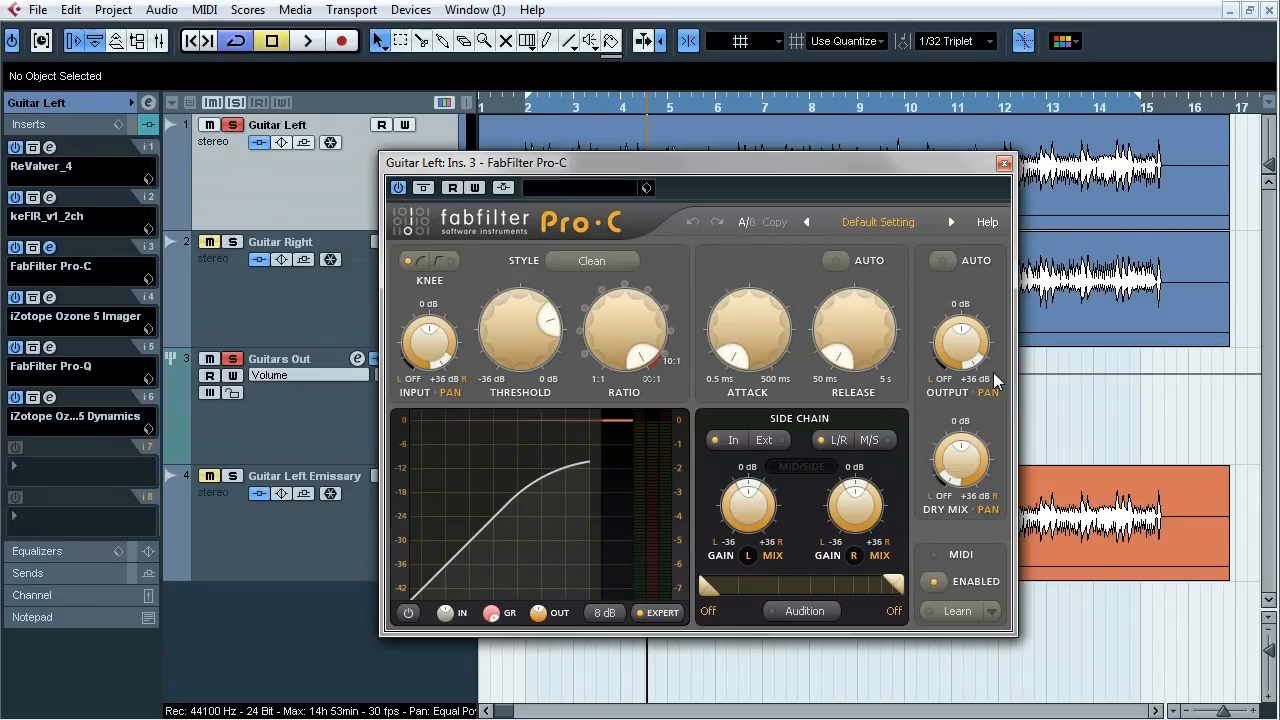
mouse_move(952, 486)
left_click(1005, 164)
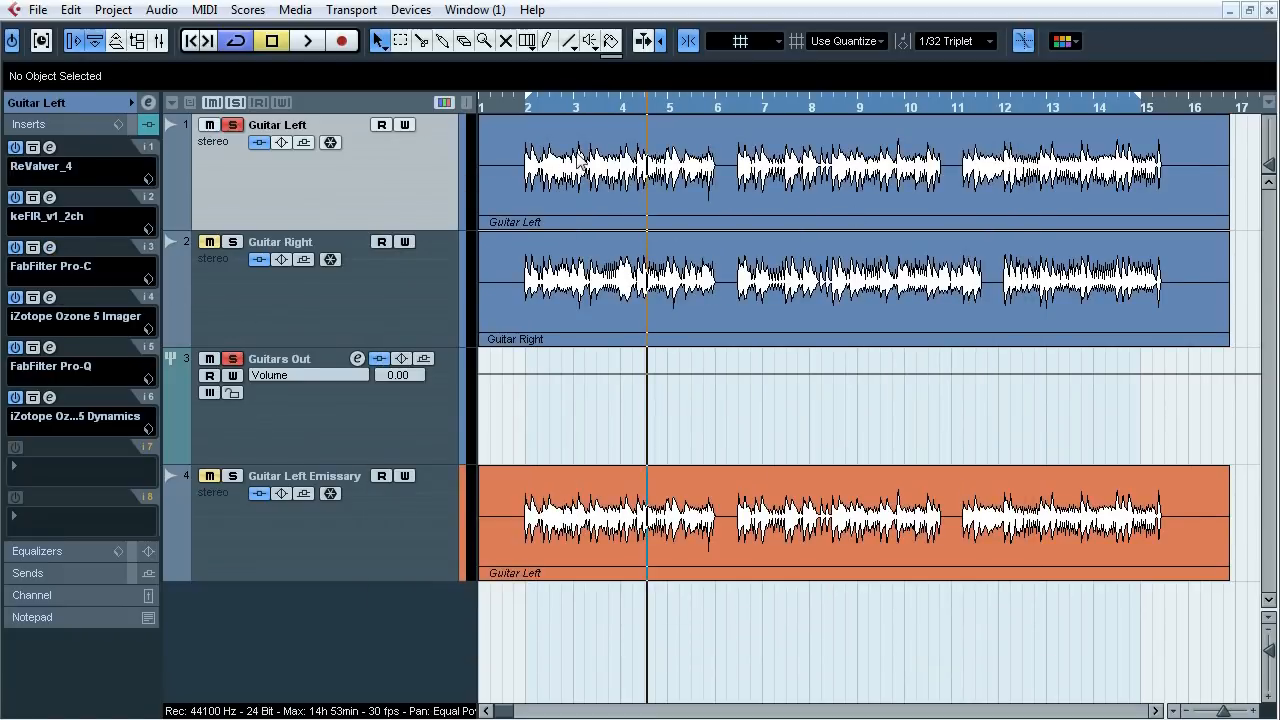
- Open the iZotope Ozone 5 Imager insert on Guitar Left and play the track with inserts 5 and 6 bypassed
left_click(49, 297)
left_click_drag(624, 63, 643, 65)
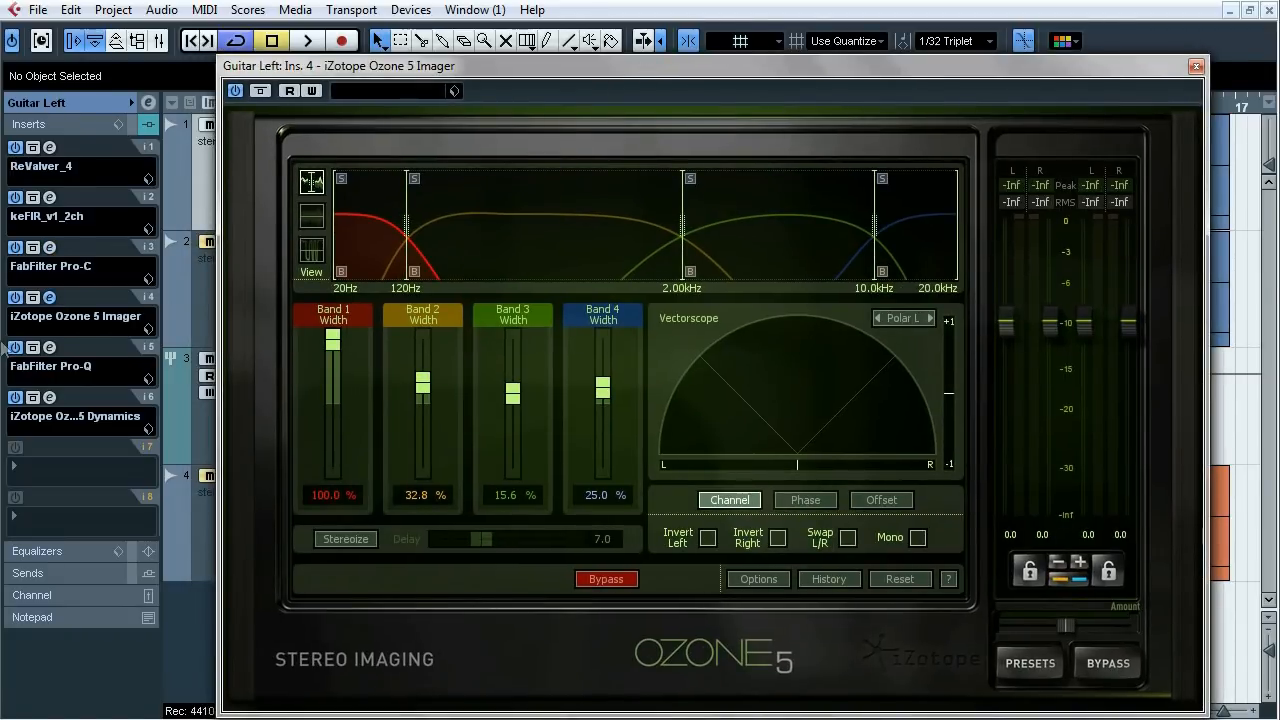
key("space")
mouse_move(548, 62)
left_mouse_down()
mouse_move(540, 245)
mouse_move(546, 100)
left_mouse_up()
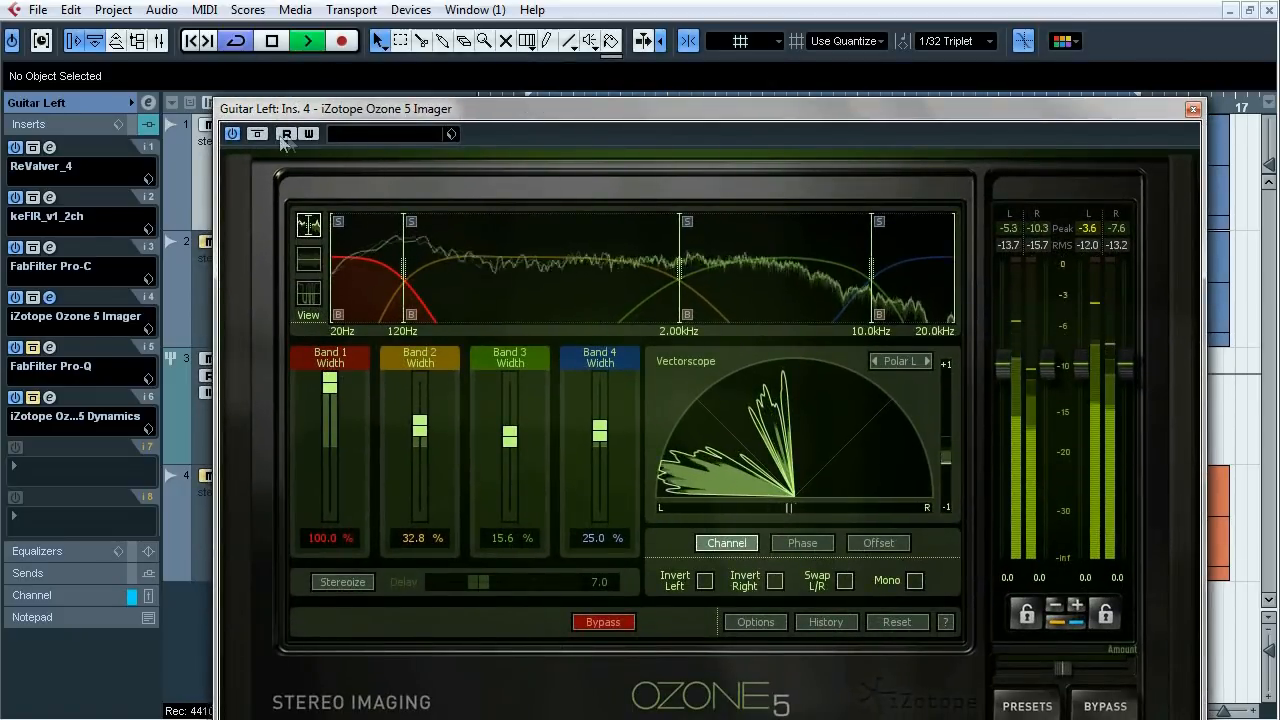
mouse_move(412, 110)
left_mouse_down()
mouse_move(410, 202)
mouse_move(416, 109)
left_mouse_up()
- Compare the Ozone 5 Imager bypassed and active during playback, then stop and close the plug-in
left_click(259, 119)
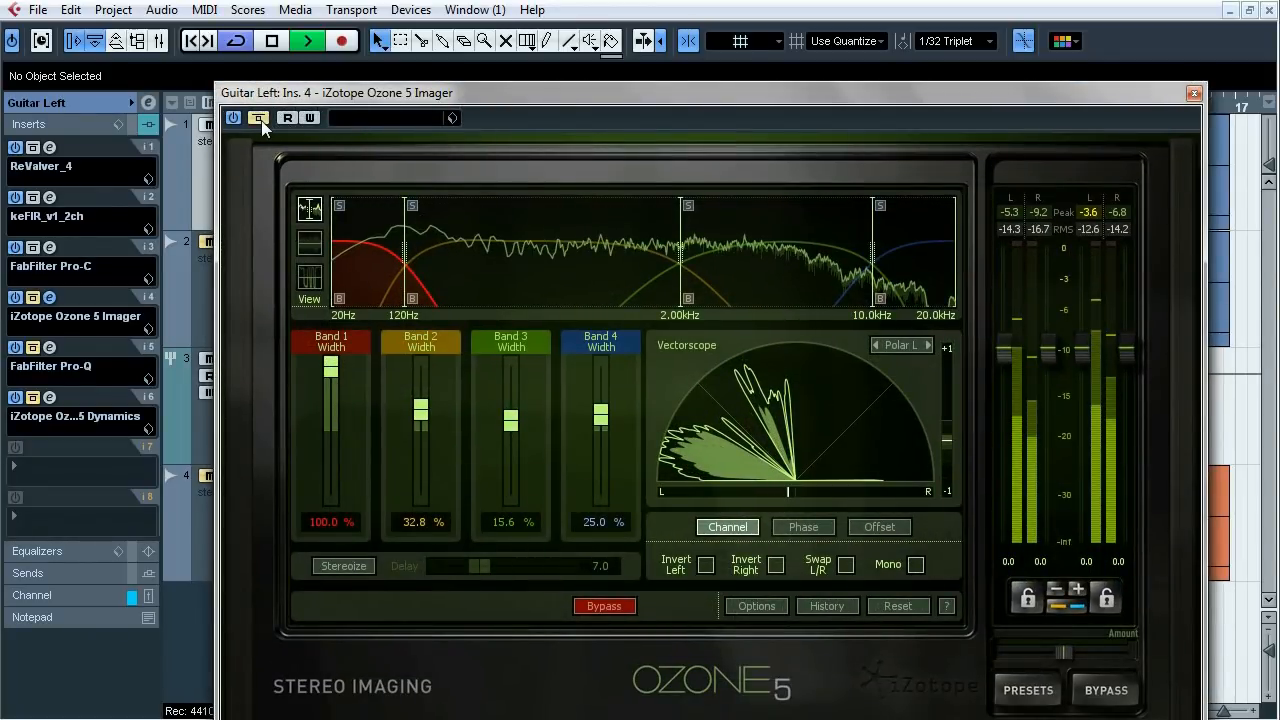
left_click(259, 119)
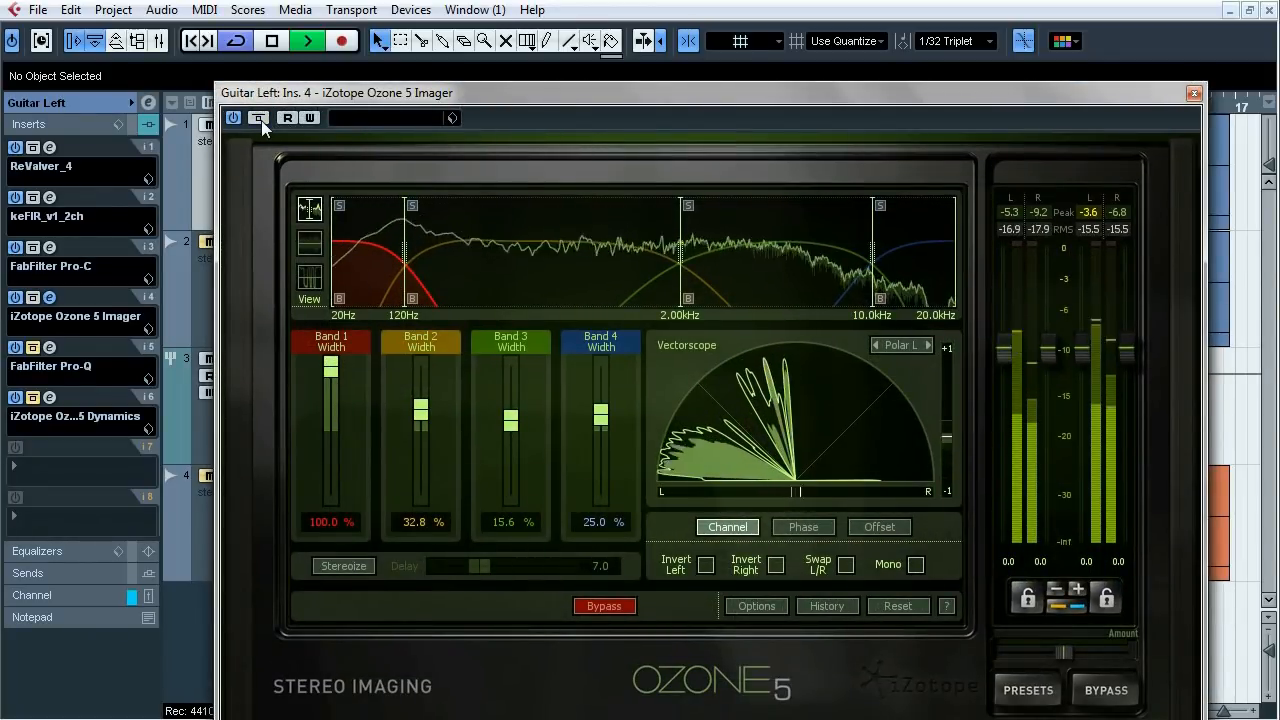
left_click(259, 119)
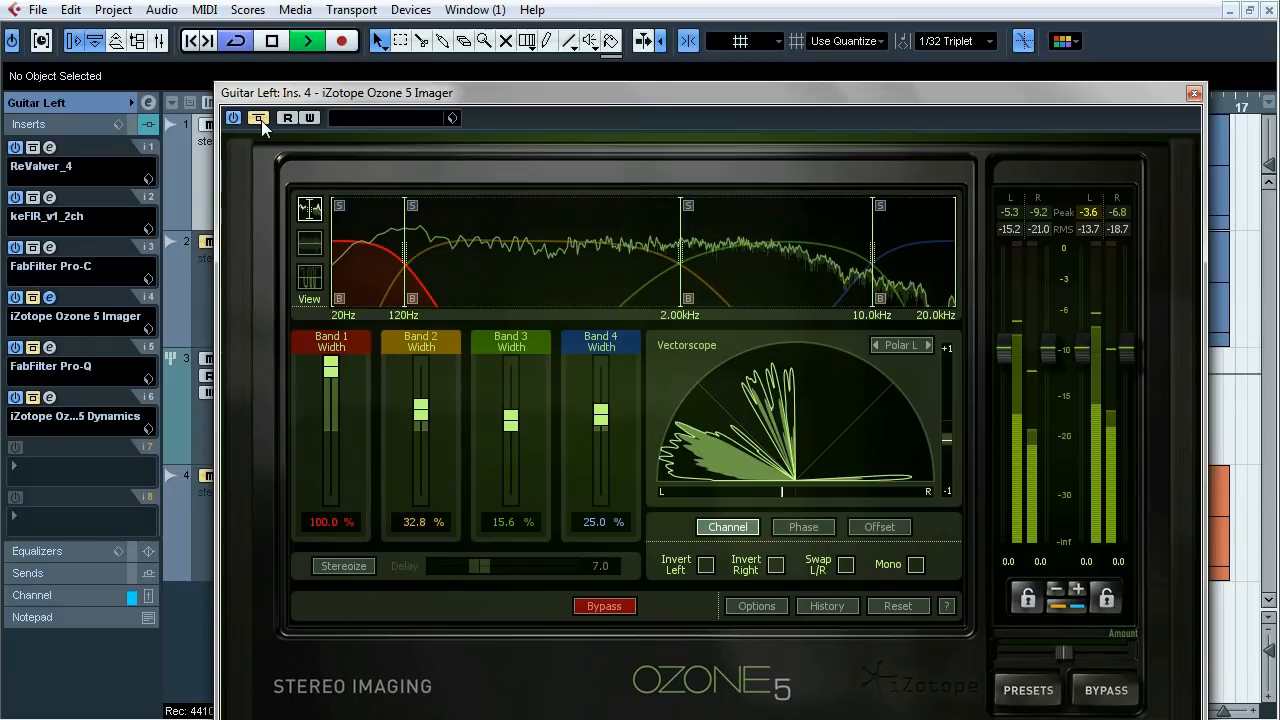
left_click(259, 119)
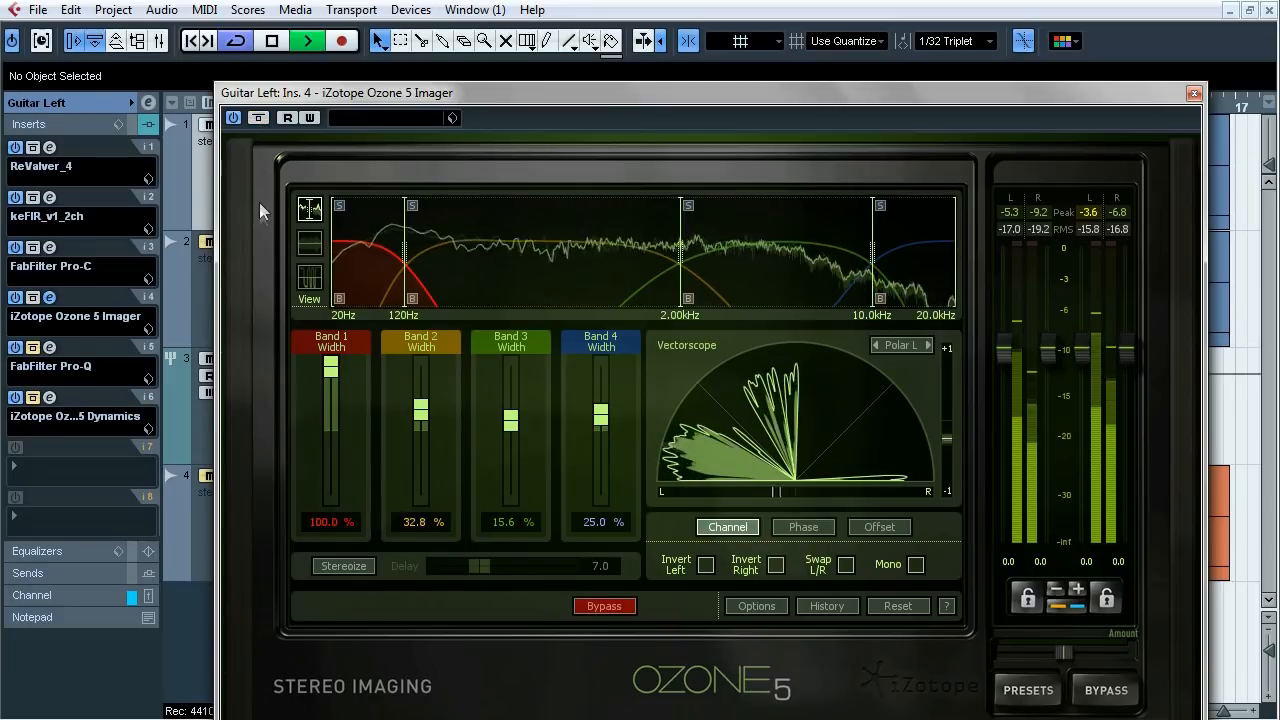
key("space")
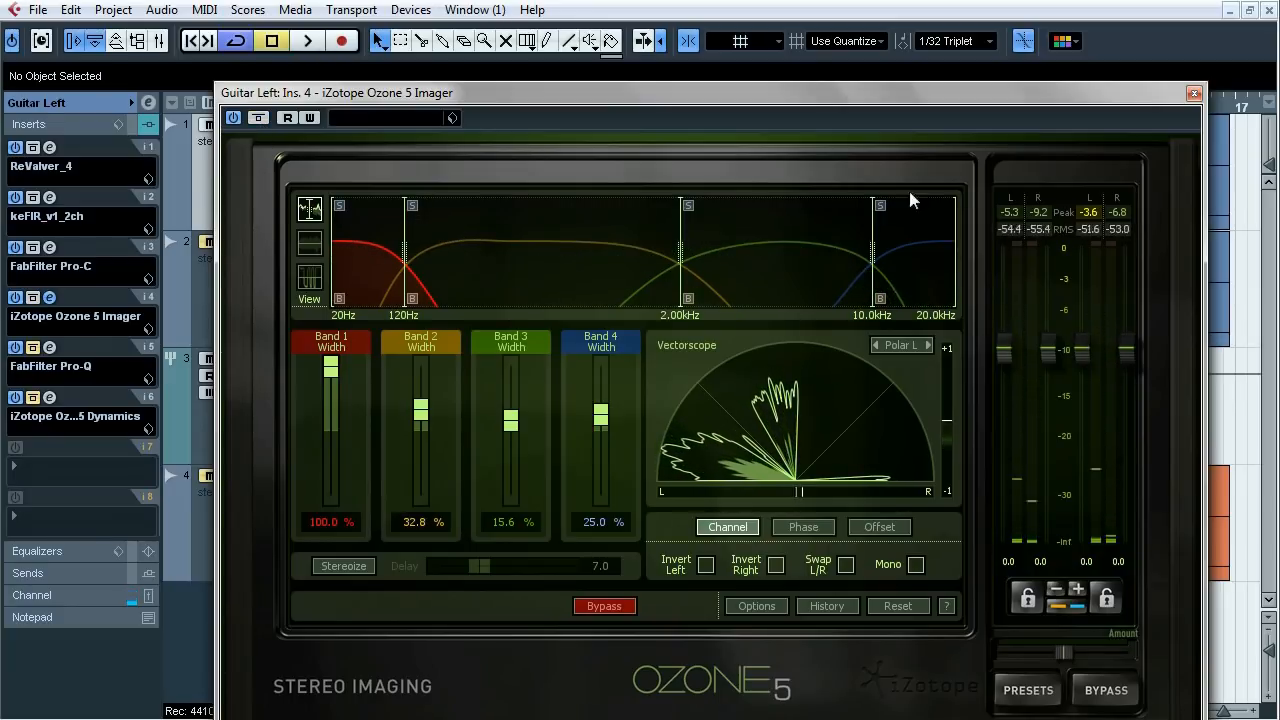
left_click(1194, 93)
- Open FabFilter Pro-Q on insert 5, toggle its bypass while playing from about bar 6.5, and close it with the equalizer active
left_click(737, 107)
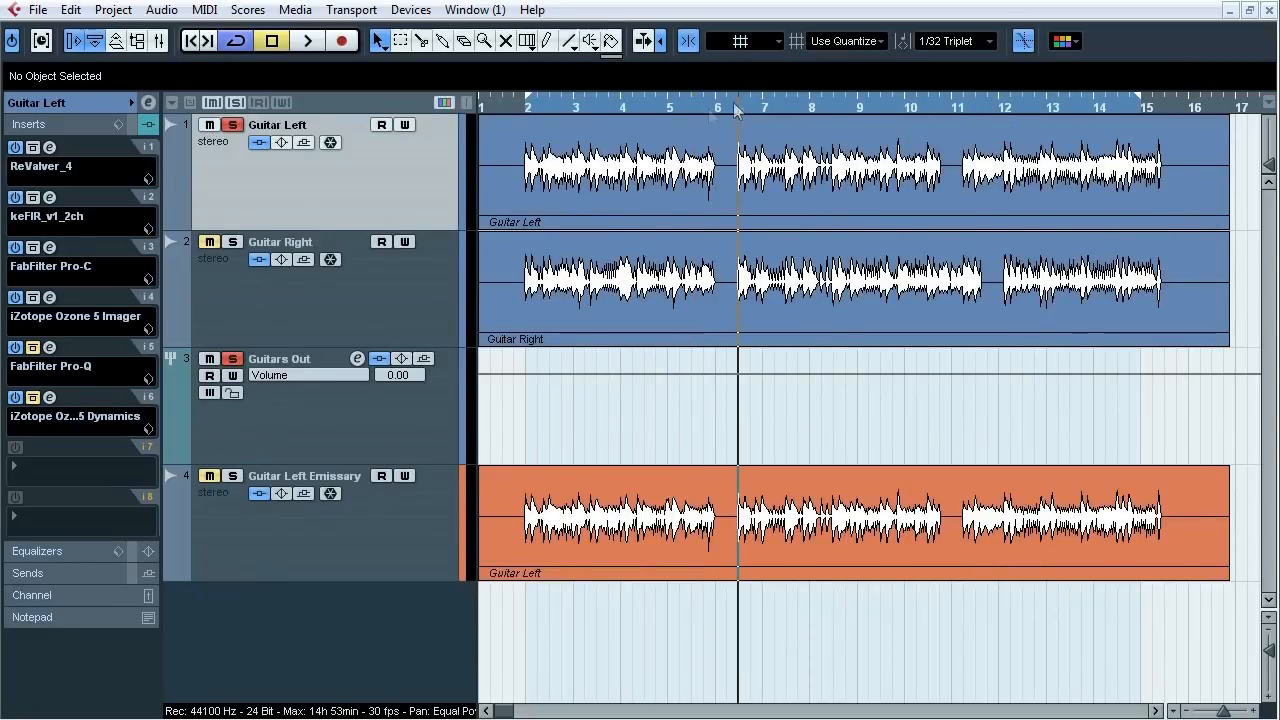
left_click(50, 348)
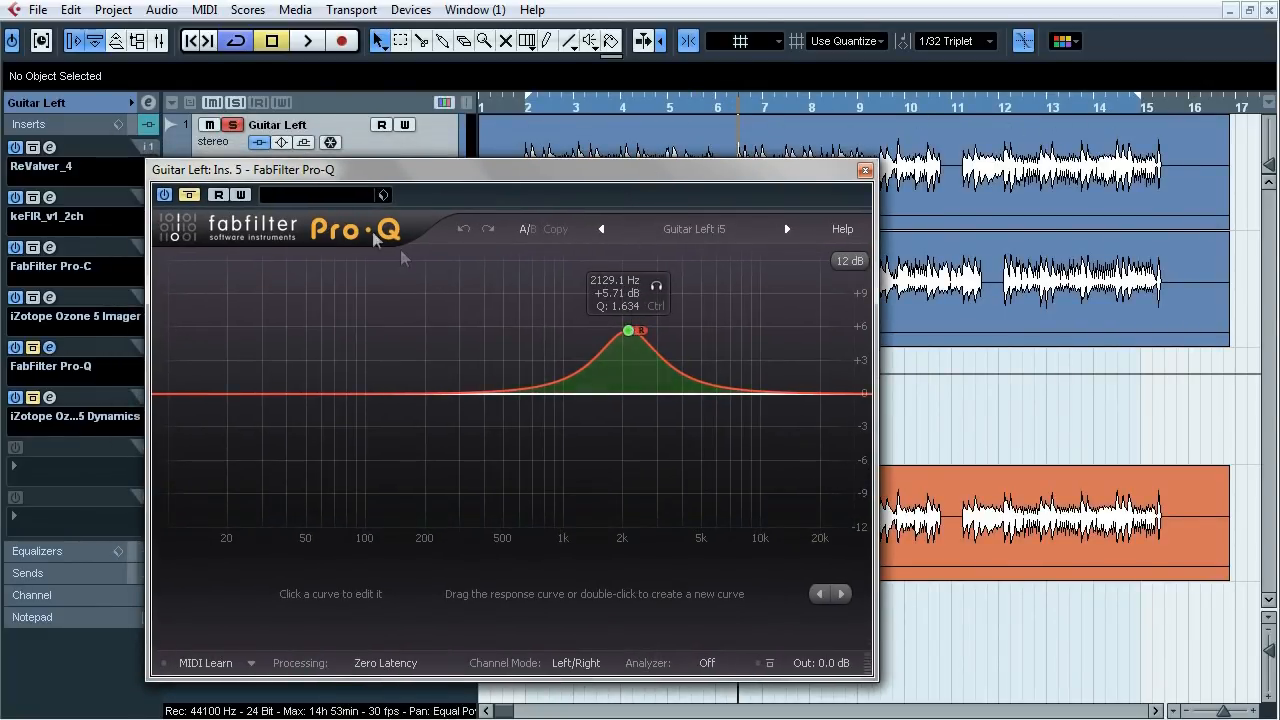
key("space")
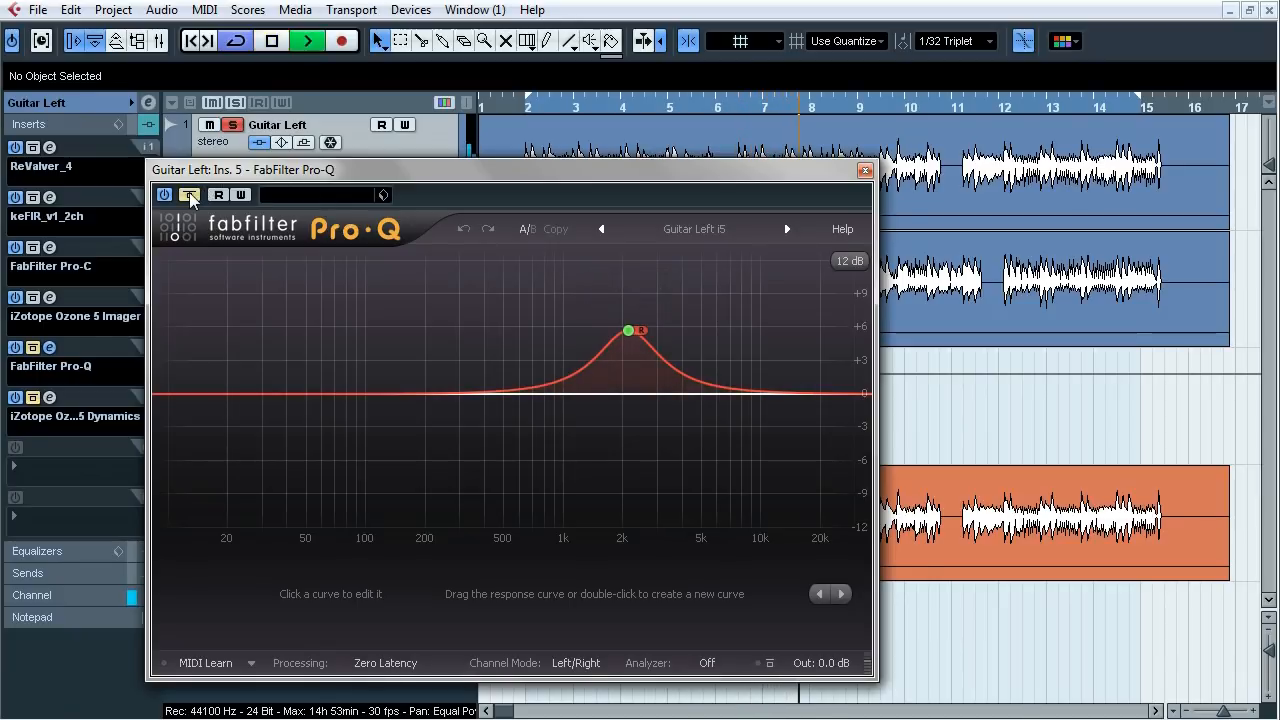
left_click(189, 195)
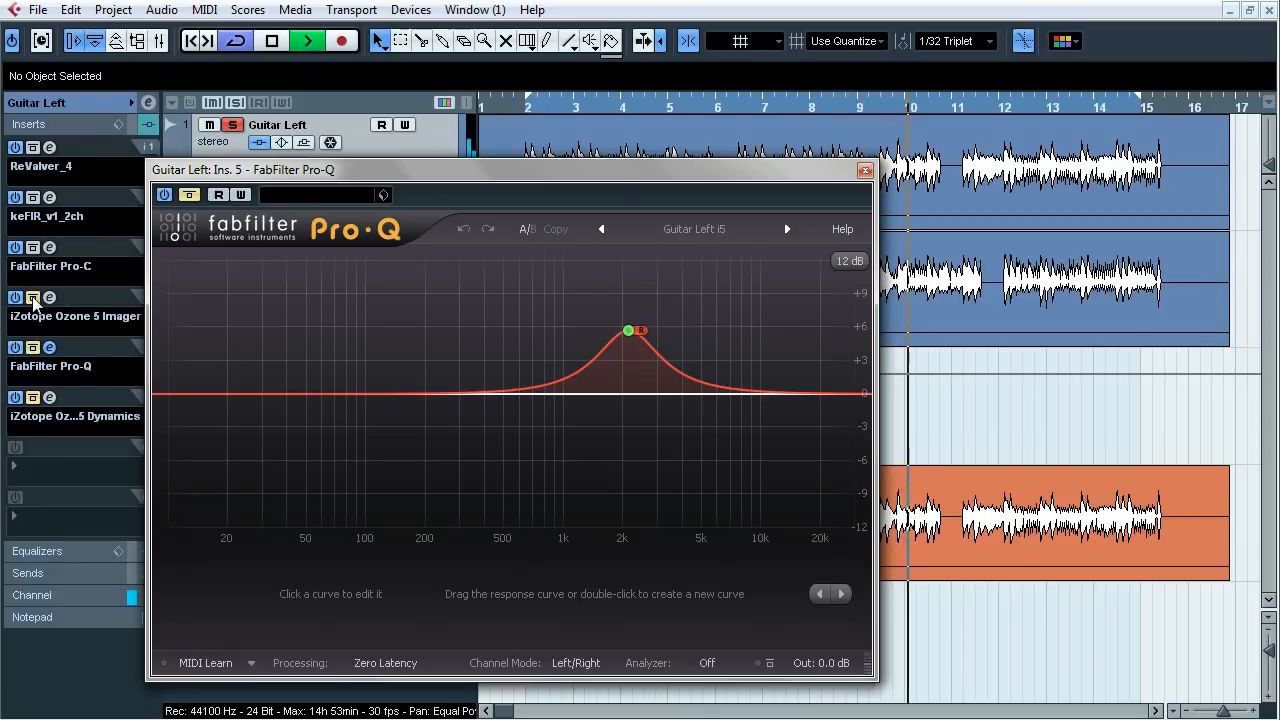
key("space")
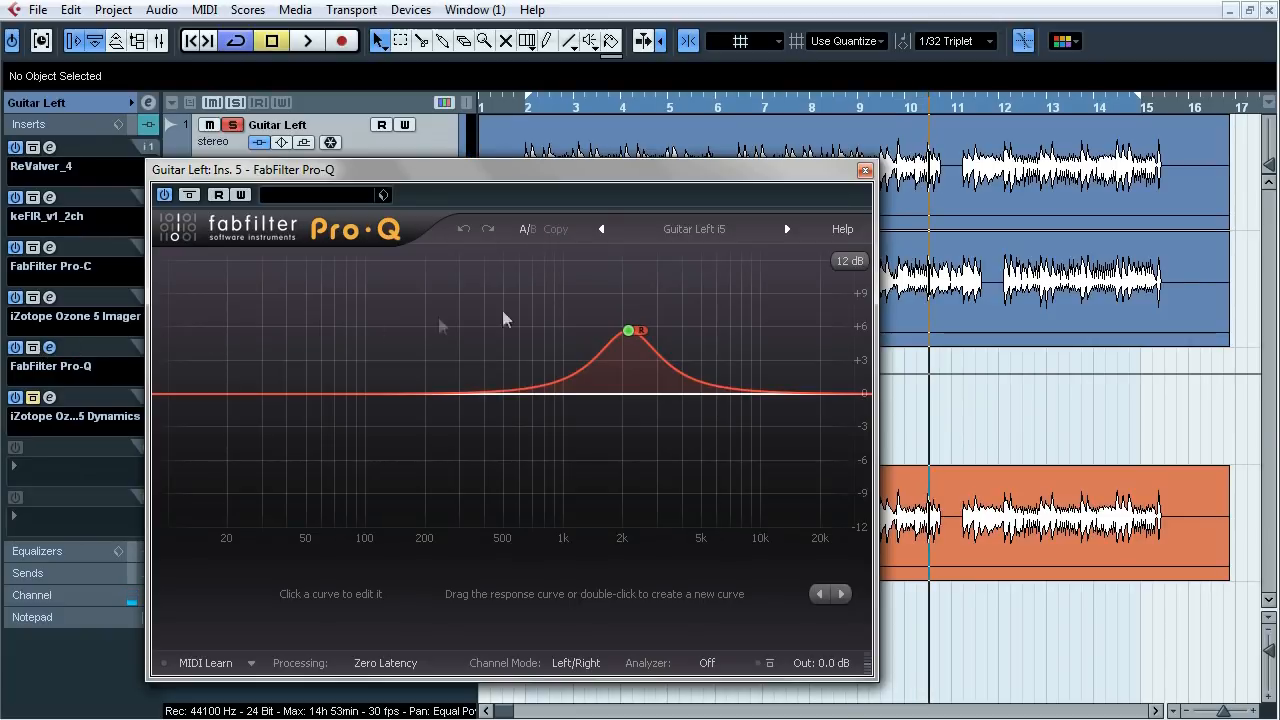
left_click(865, 170)
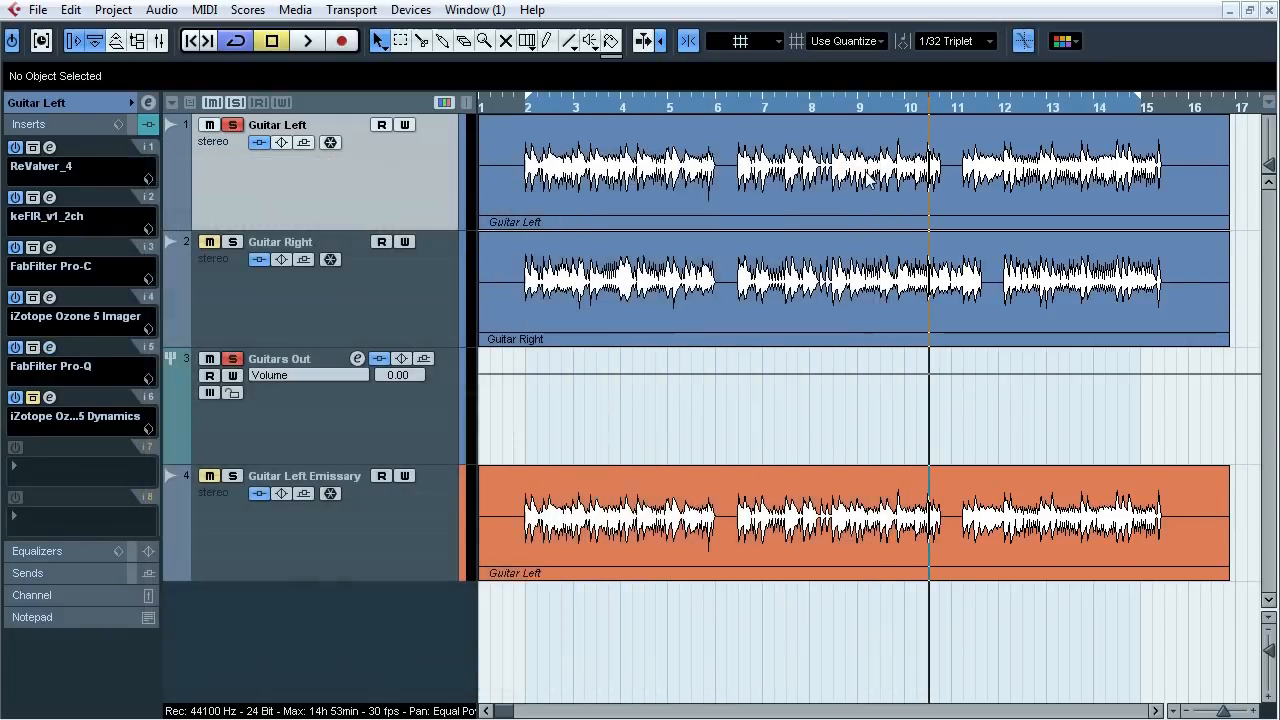
- Open iZotope Ozone 5 Dynamics on insert 6, turn its bypass off, and view the settings of bands 1 and 2
left_click(50, 397)
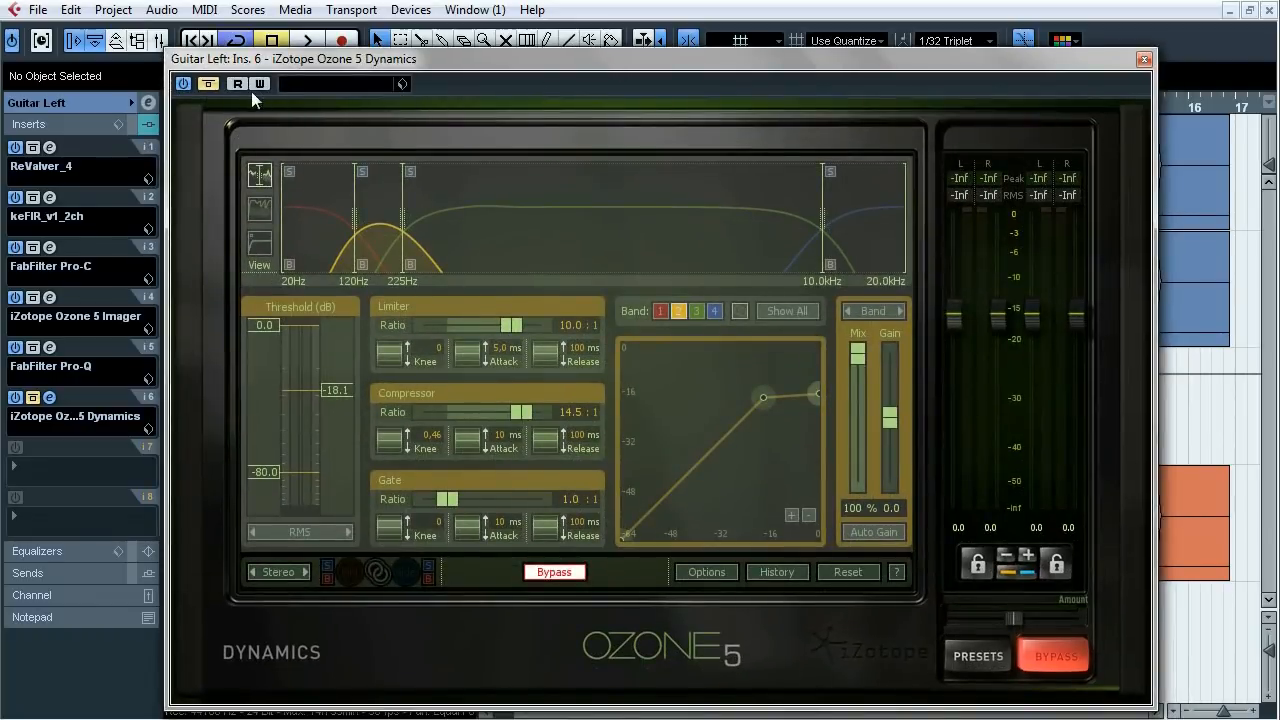
left_click(208, 84)
left_click(315, 235)
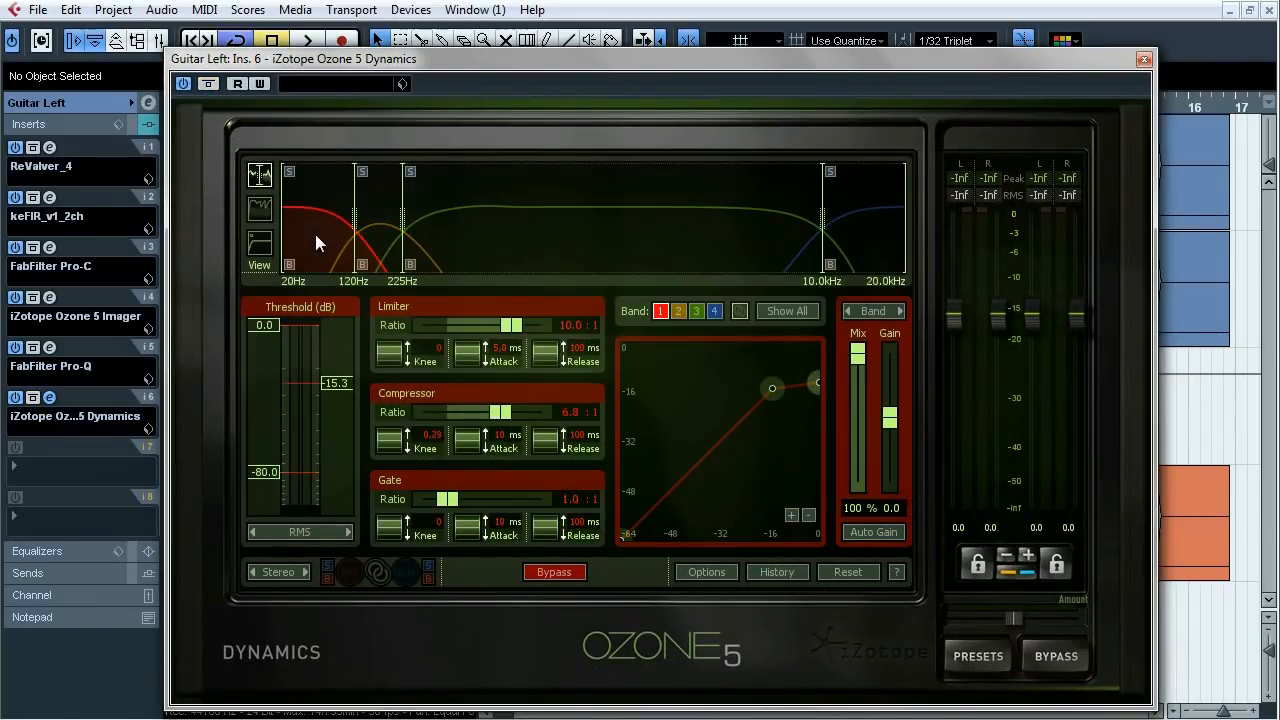
left_click(380, 245)
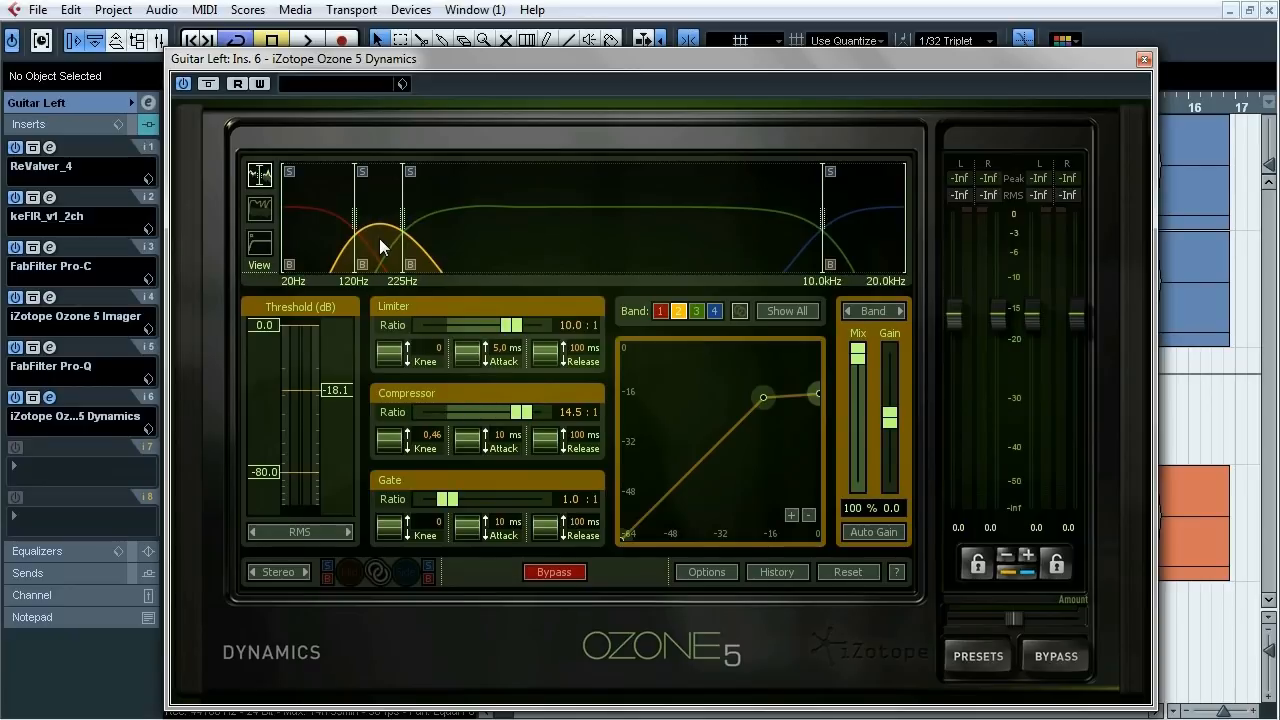
left_click(329, 240)
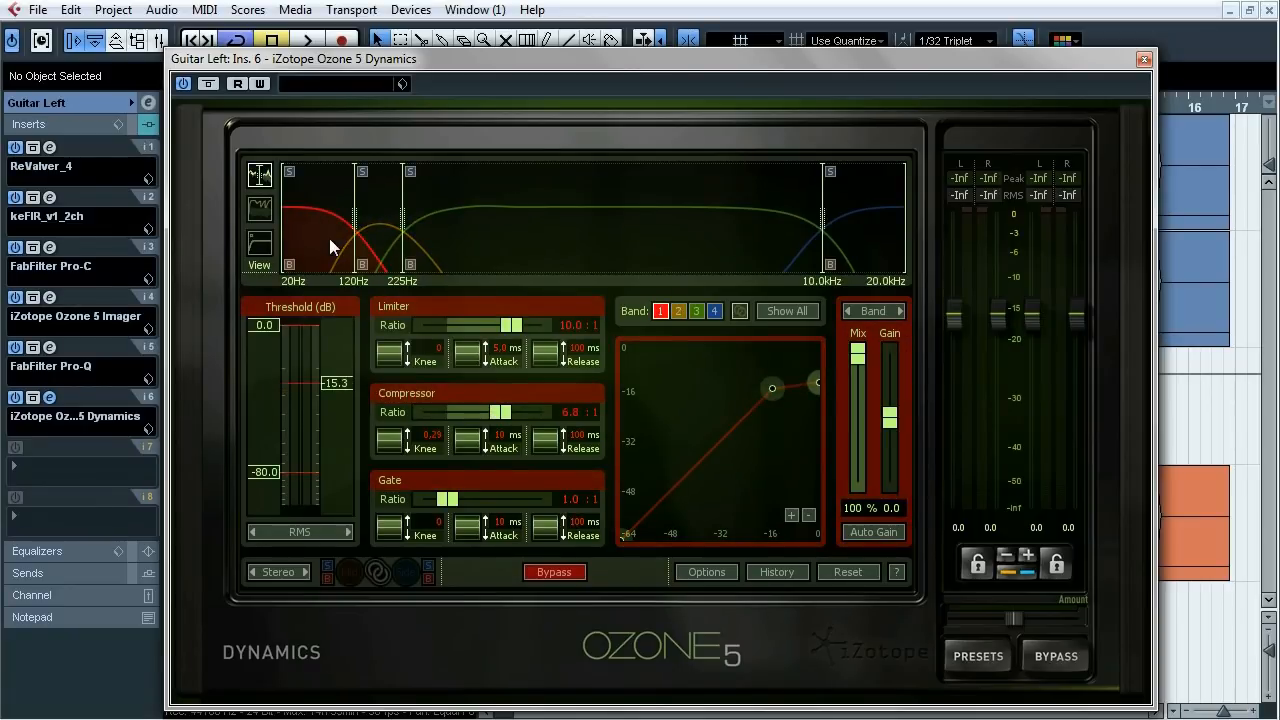
- Play Guitar Left through Ozone 5 Dynamics, soloing band 1 and then band 2, and stop playback
left_click_drag(522, 61, 528, 119)
key("space")
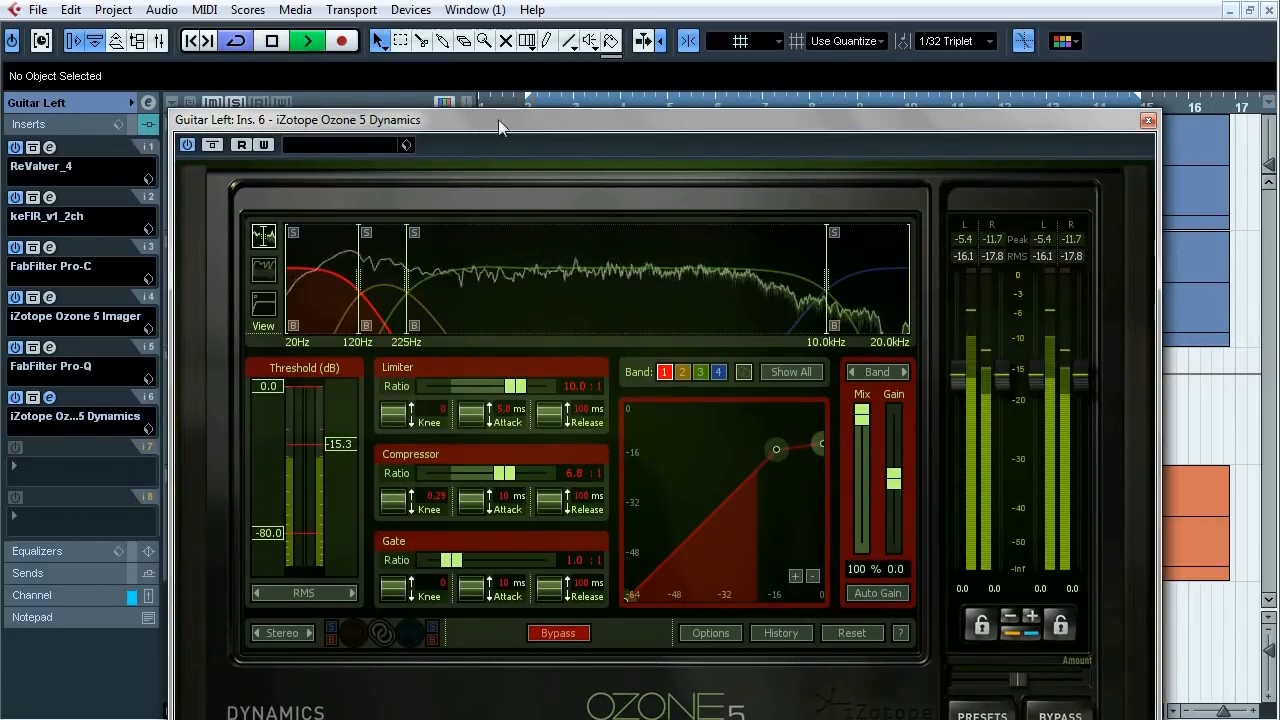
left_click(291, 234)
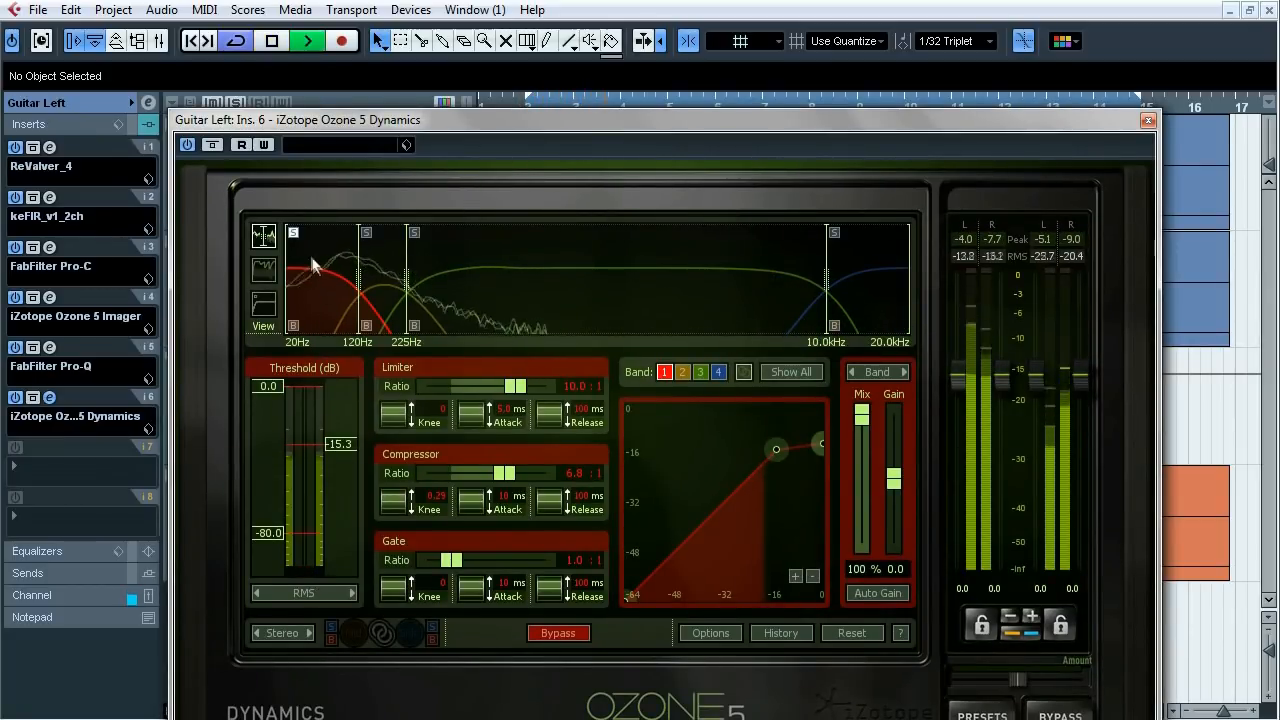
left_click(366, 233)
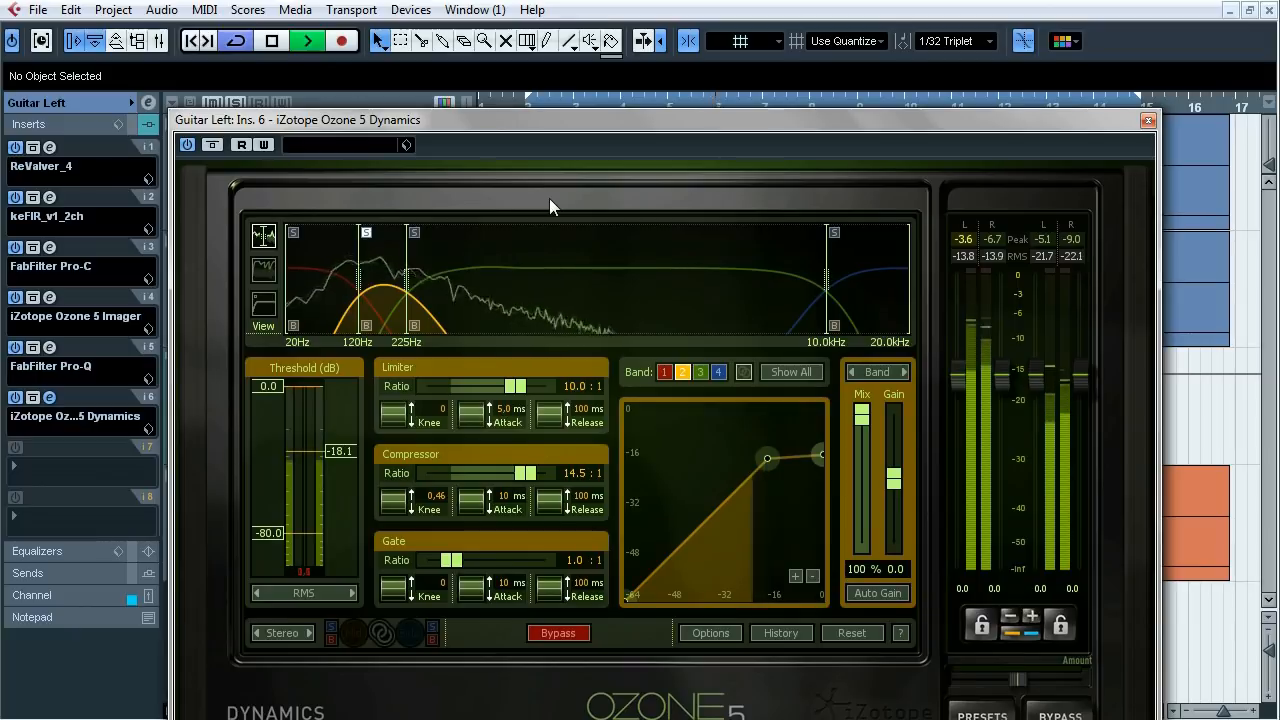
key("space")
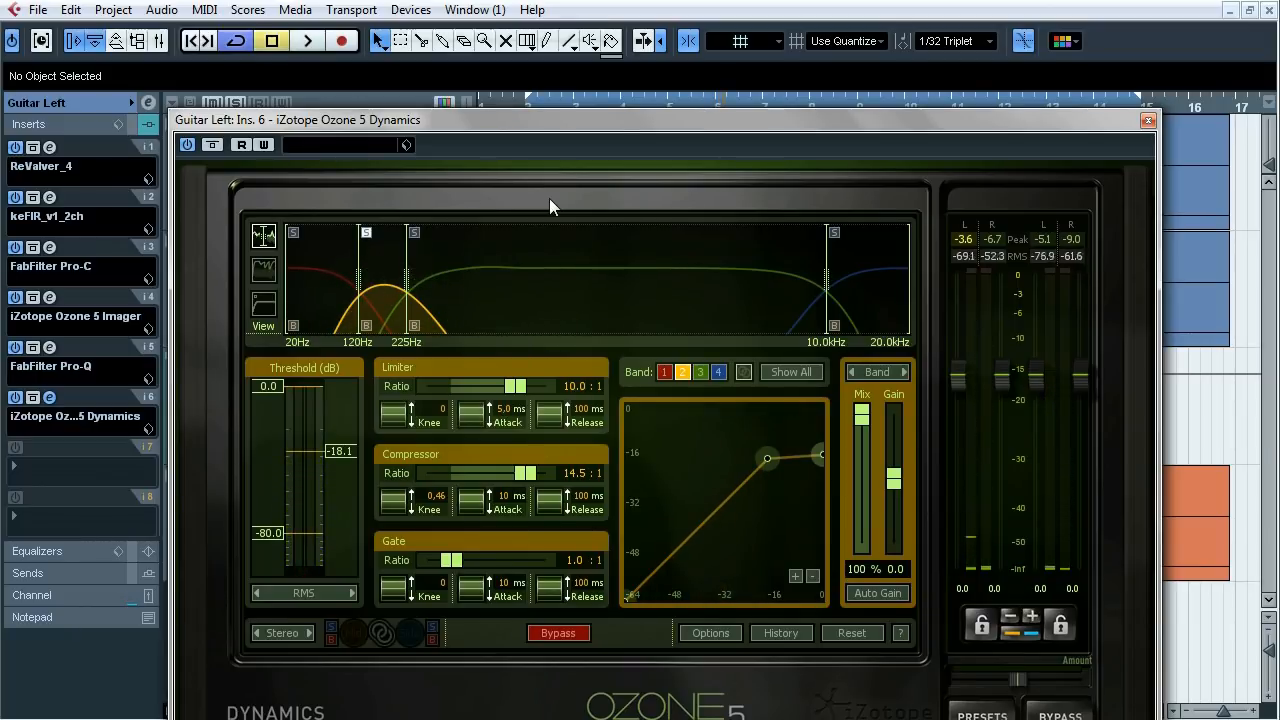
- Resume playback, unsolo band 2, compare Ozone 5 Dynamics bypassed and active on the full signal, and close it
mouse_move(621, 113)
left_mouse_down()
mouse_move(618, 188)
mouse_move(614, 96)
left_mouse_up()
key("space")
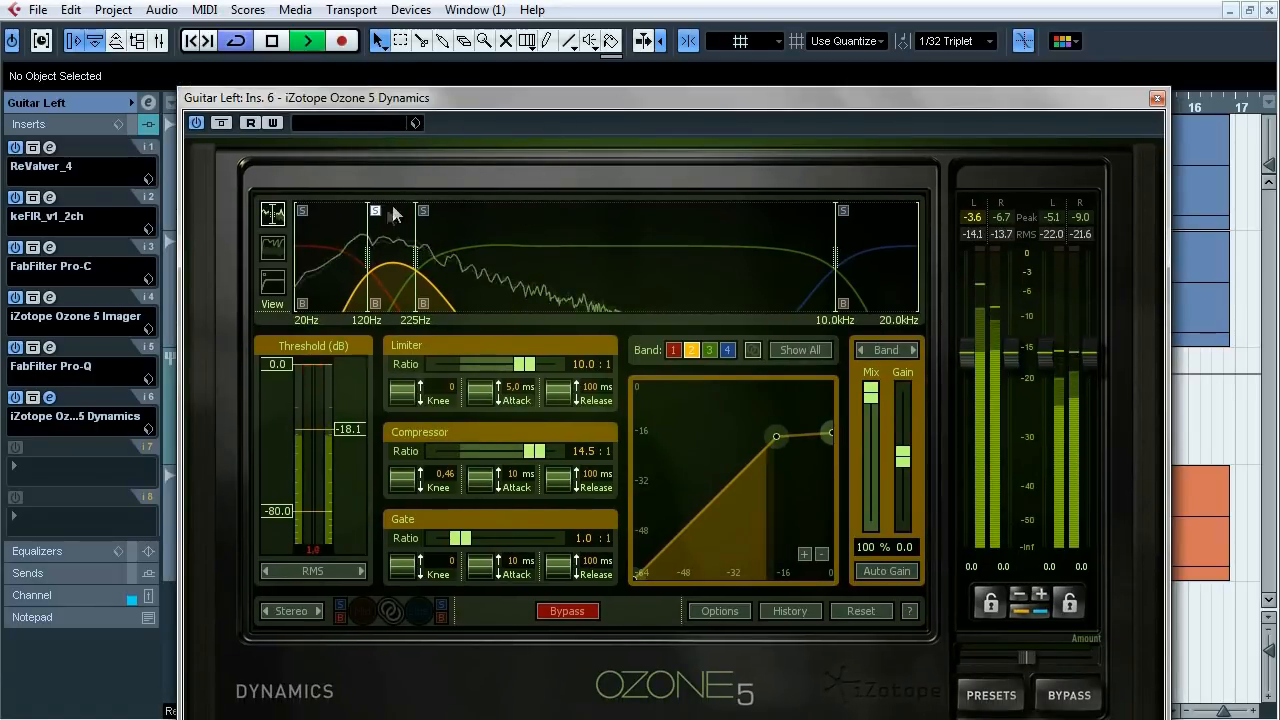
left_click_drag(490, 95, 491, 244)
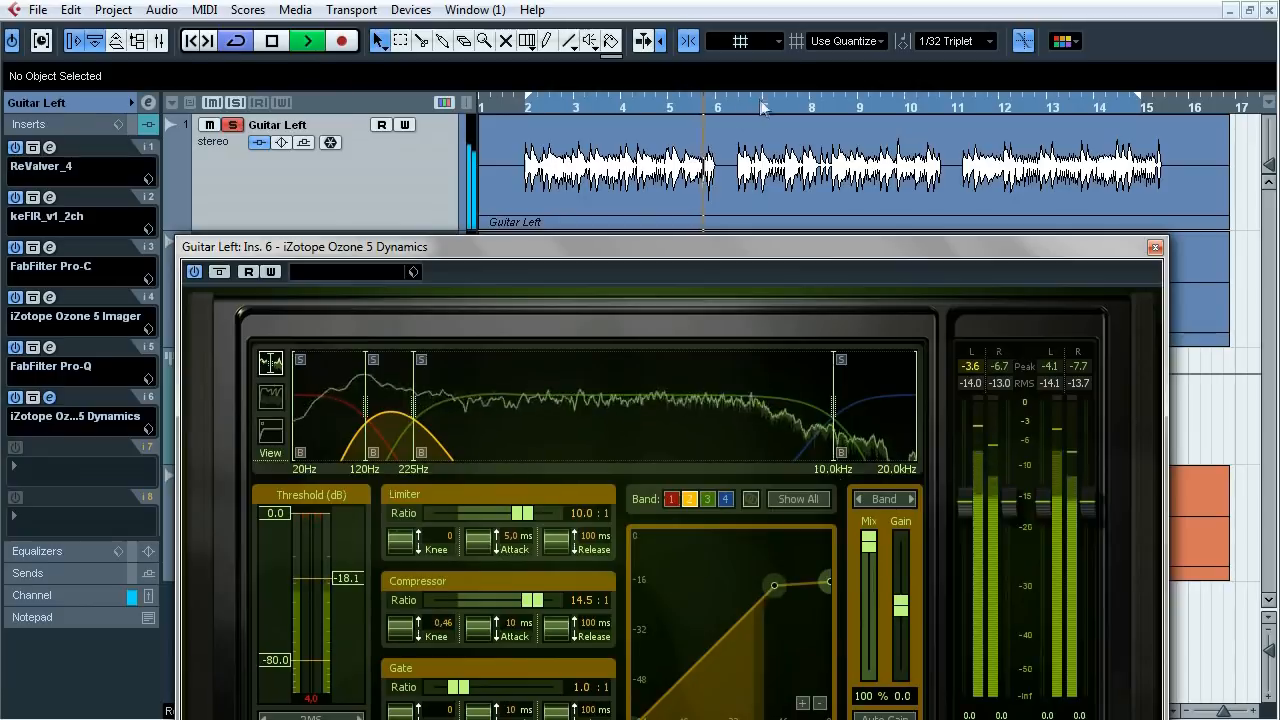
left_click(221, 272)
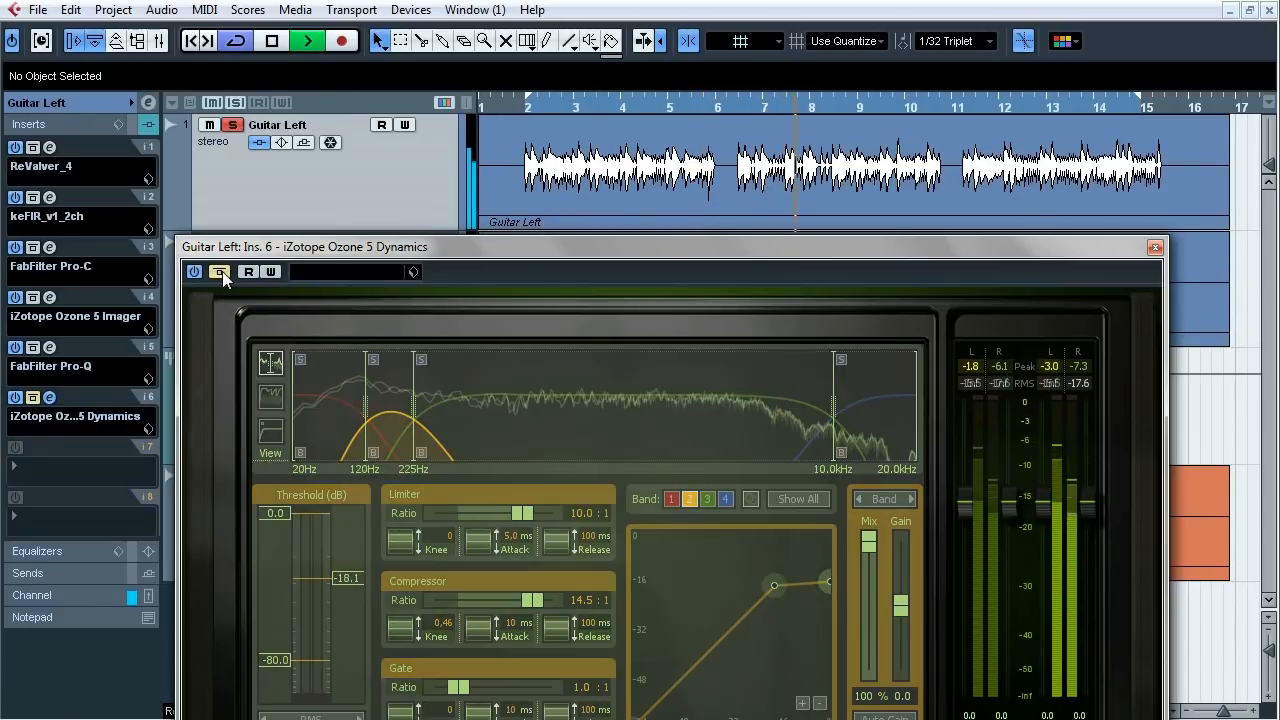
left_click(221, 272)
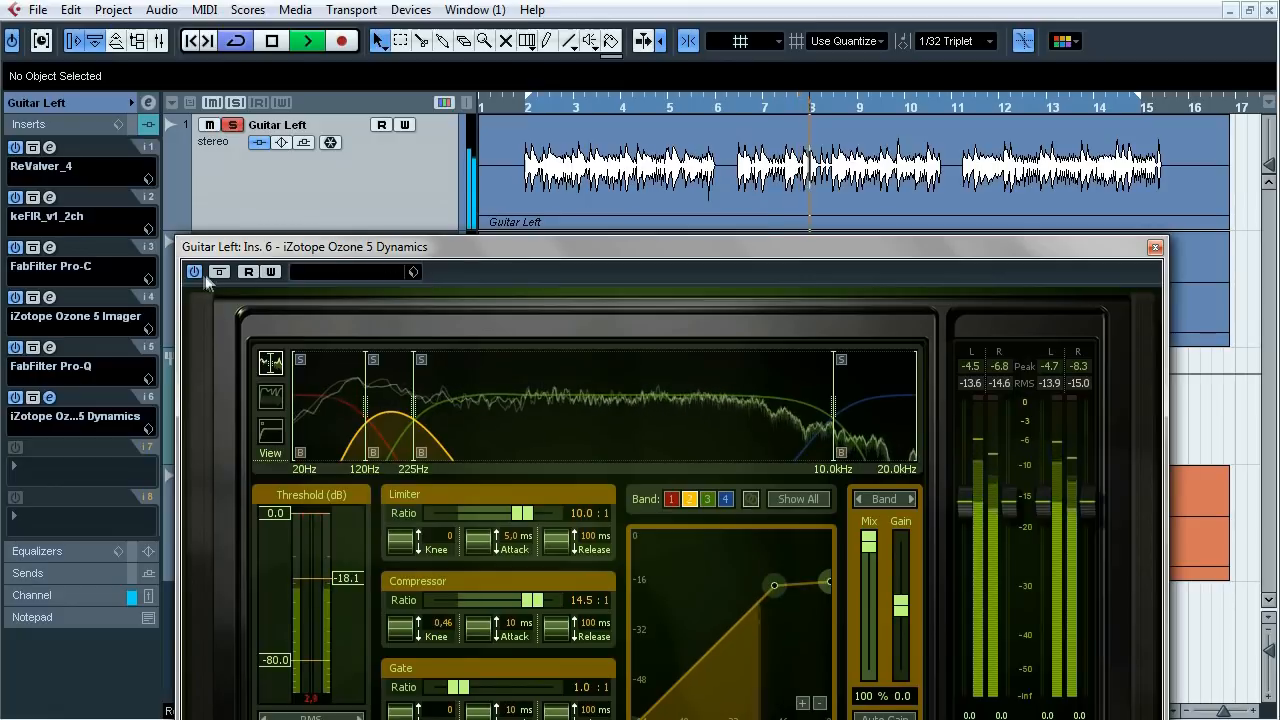
left_click_drag(426, 254, 403, 44)
left_click(1132, 40)
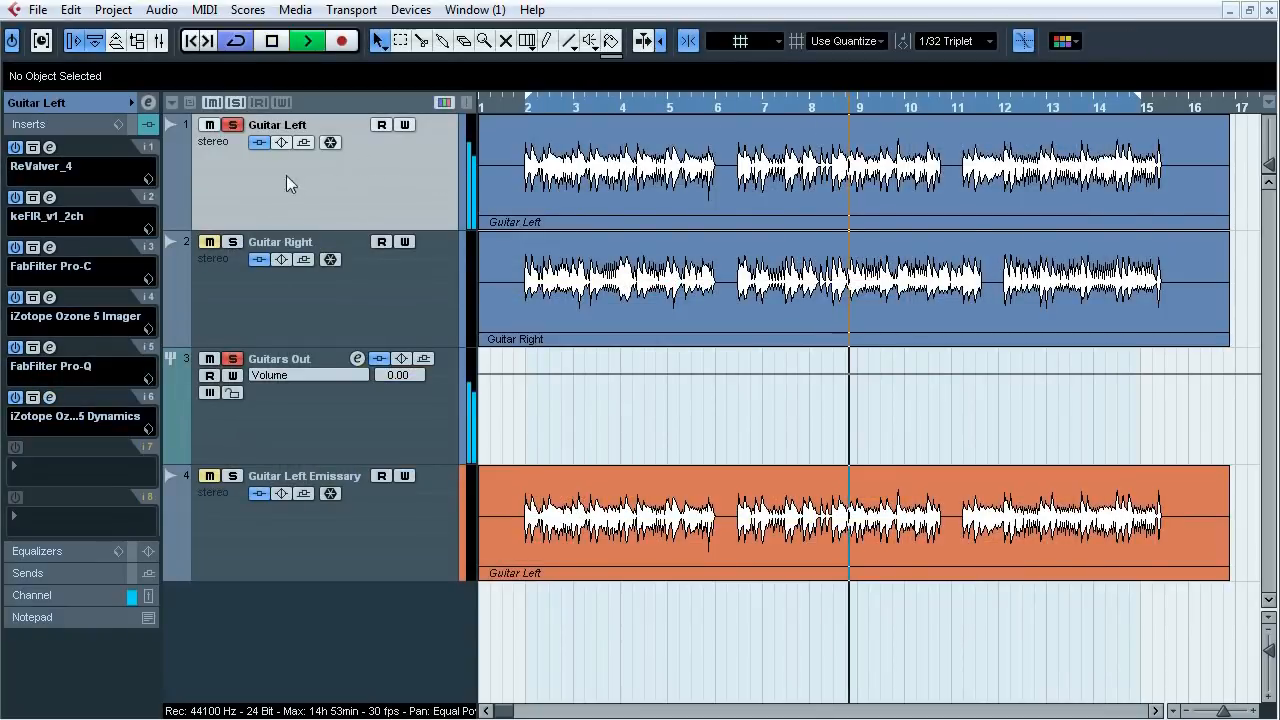
- Toggle the bypass of Guitar Left's whole insert chain during playback, restarting from about bar 7, and stop with all inserts active
left_click(260, 142)
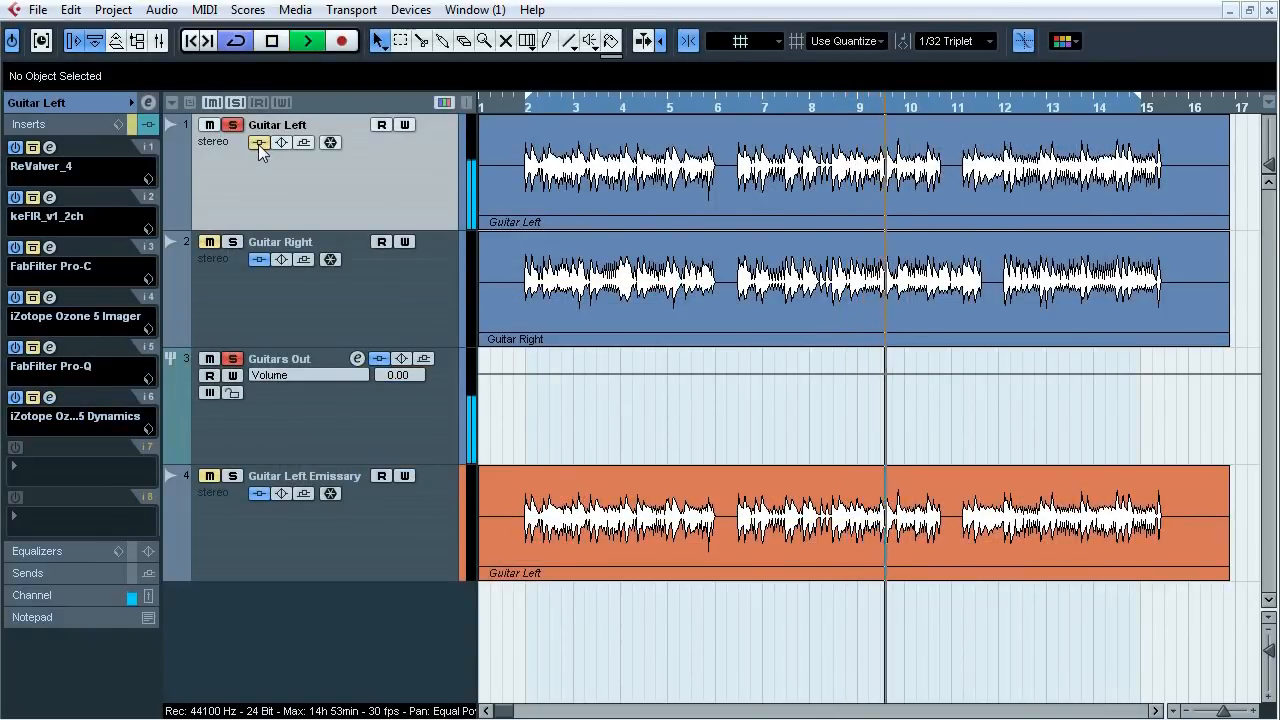
left_click(258, 144)
left_click(757, 108)
left_click(261, 144)
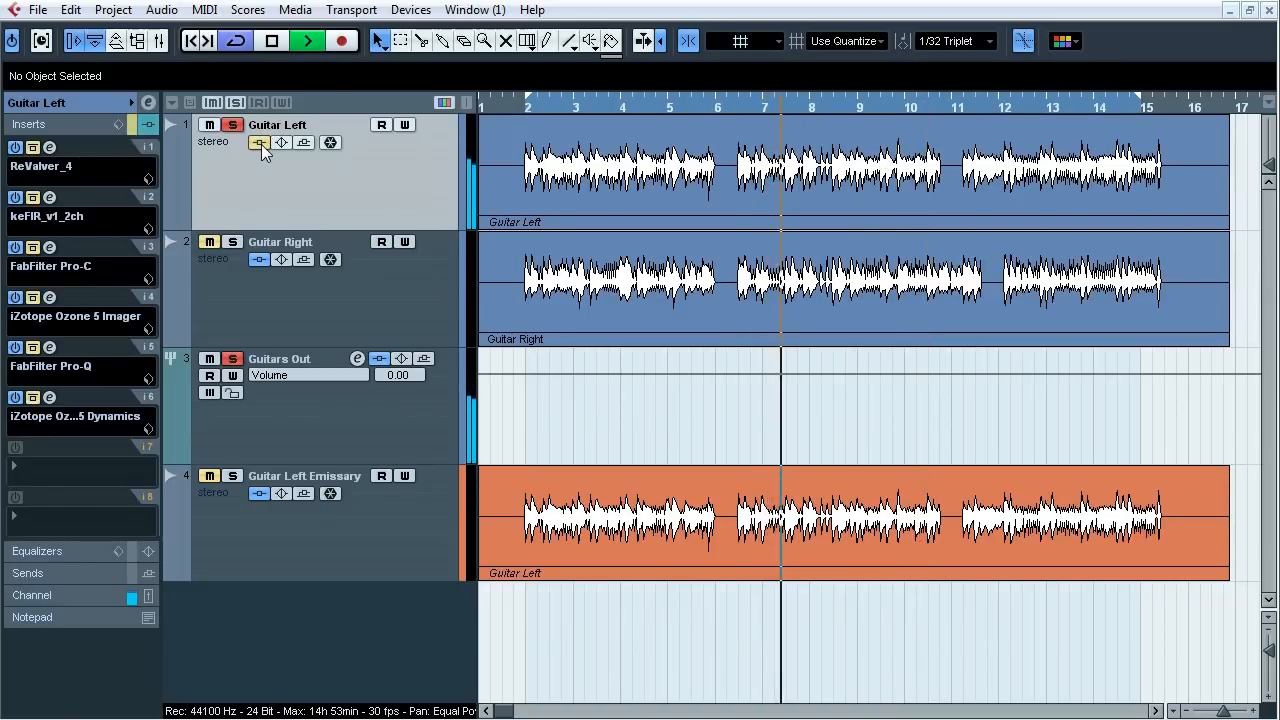
left_click(261, 144)
left_click(261, 144)
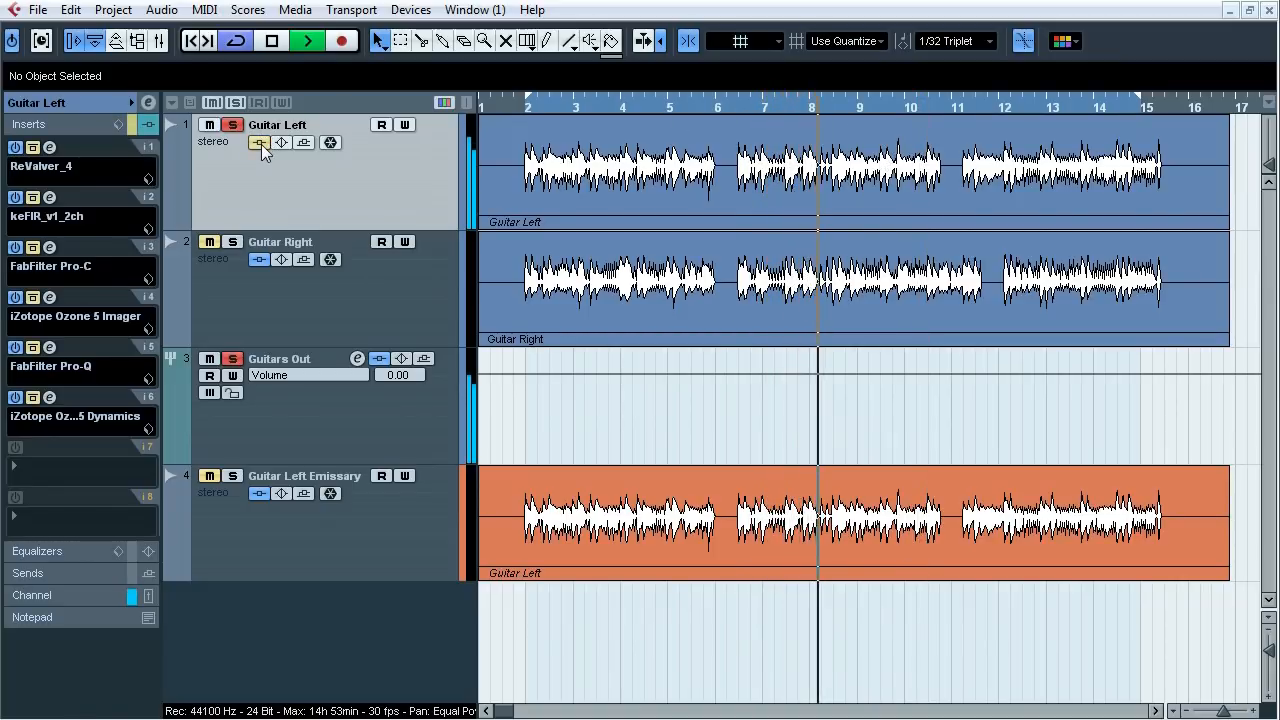
left_click(261, 144)
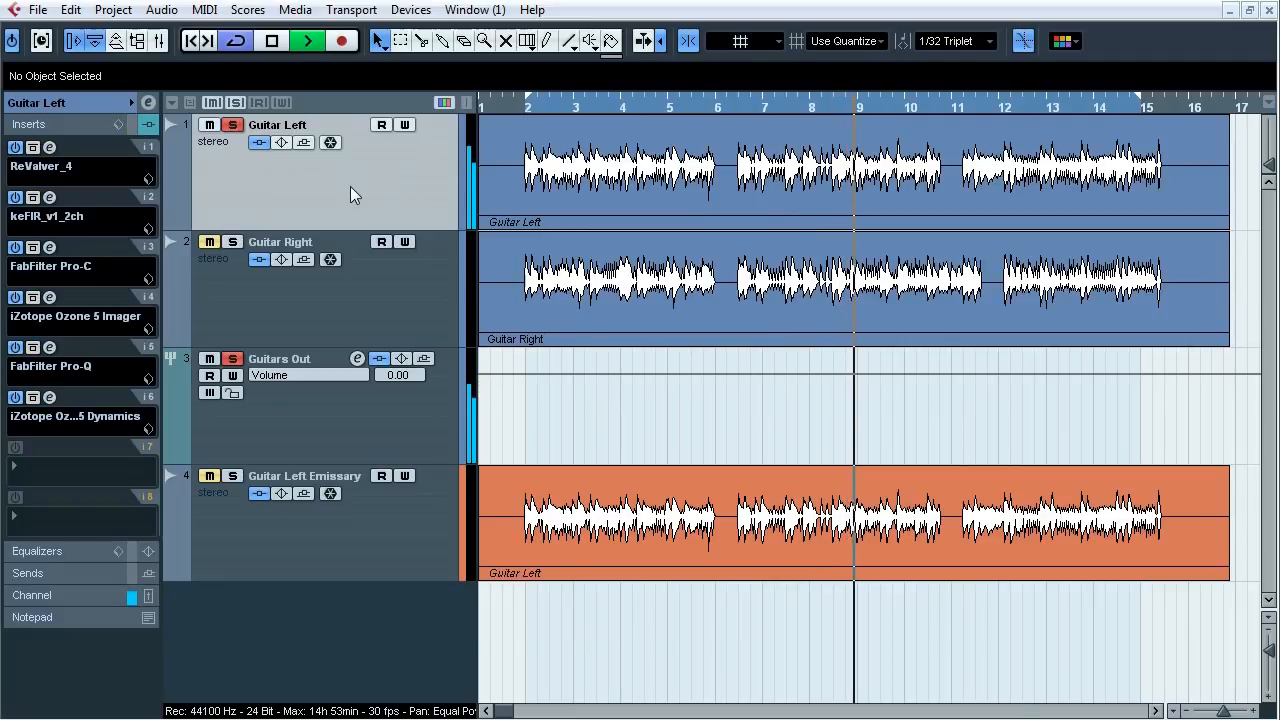
key("space")
- Deactivate all track solos and open the bx_control V2 plug-in on insert 8 of Guitar Right
left_click(236, 102)
left_click(366, 280)
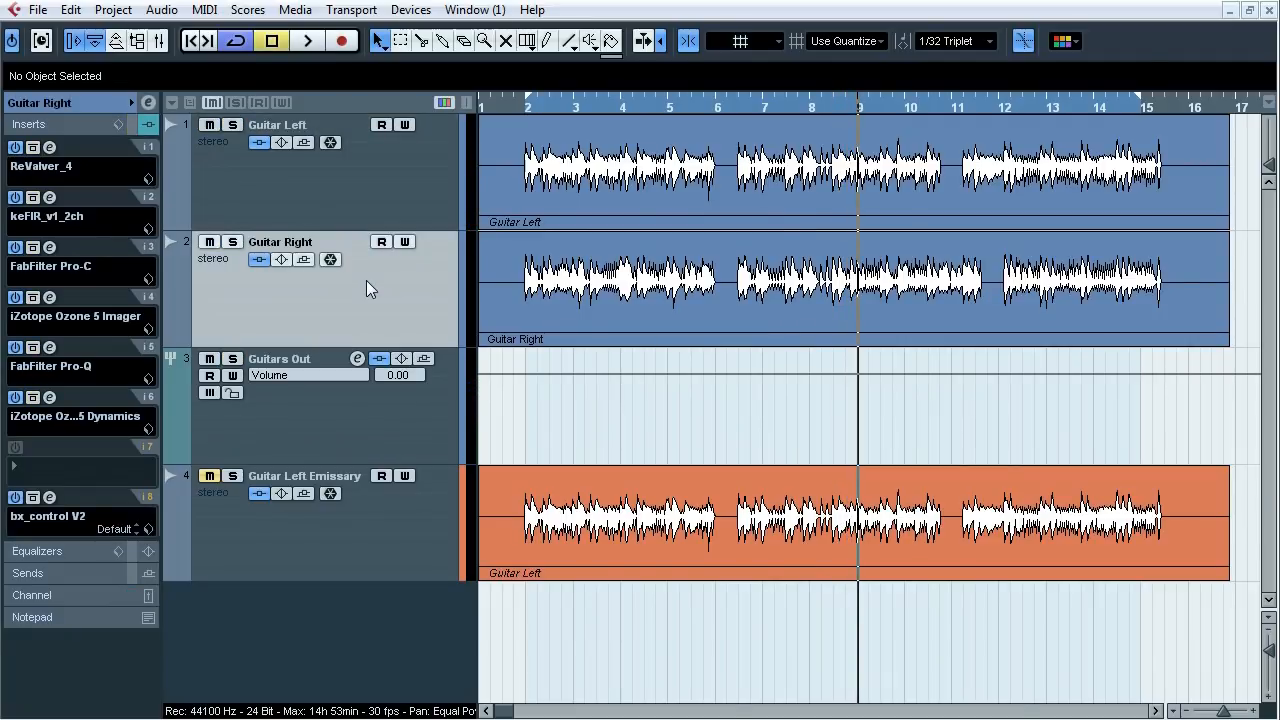
left_click(50, 498)
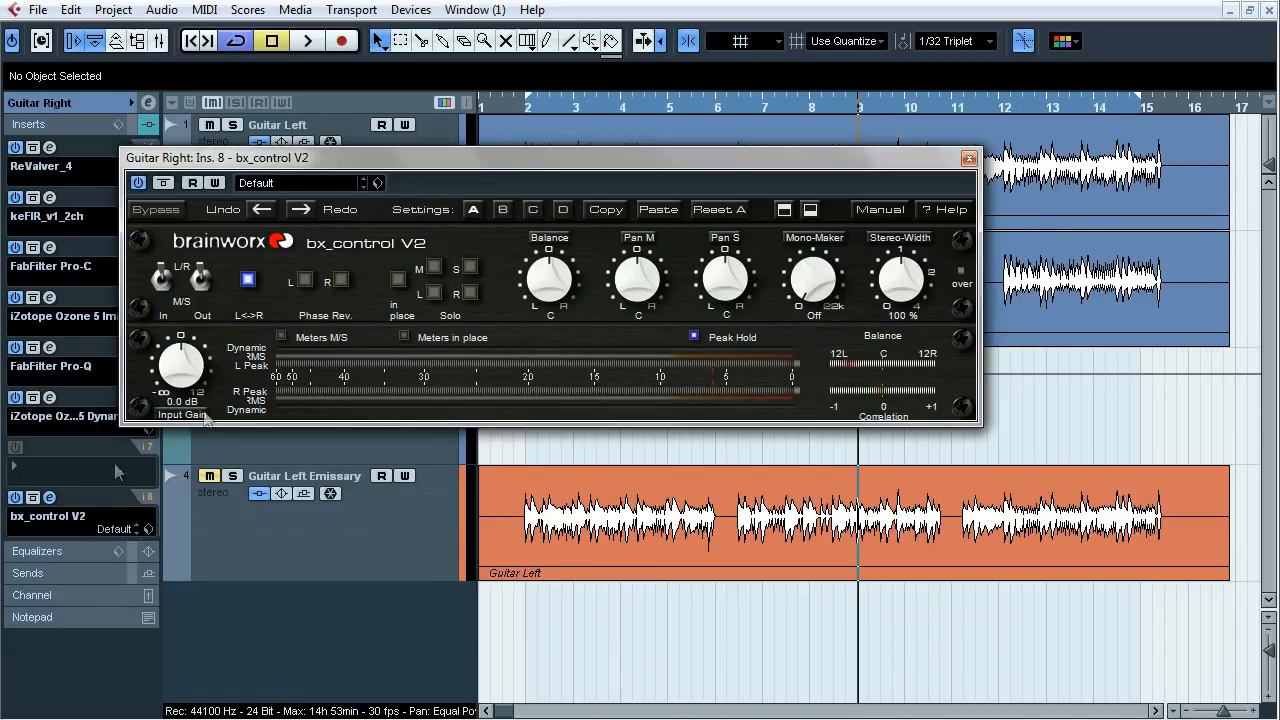
- Solo Guitar Right, compare bx_control V2's left/right channel swap on and off during playback, then stop with the swap active and close the plug-in
left_click_drag(522, 172, 614, 206)
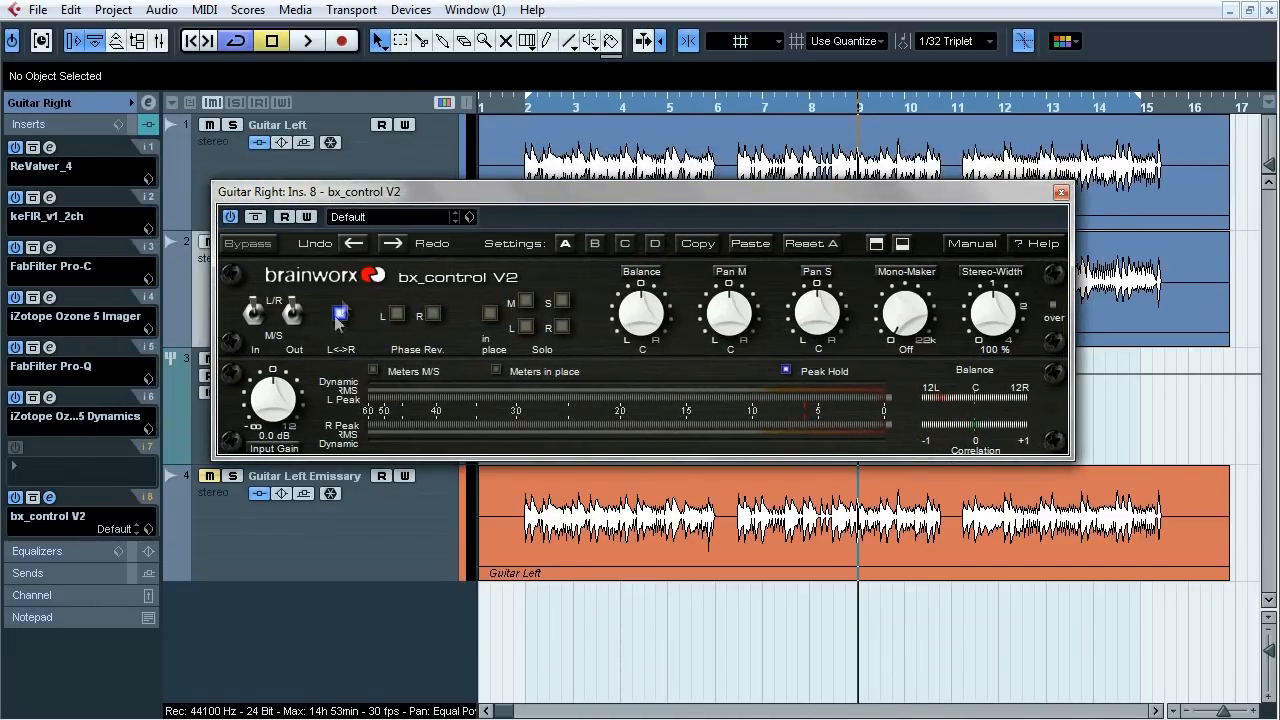
left_click_drag(415, 197, 513, 197)
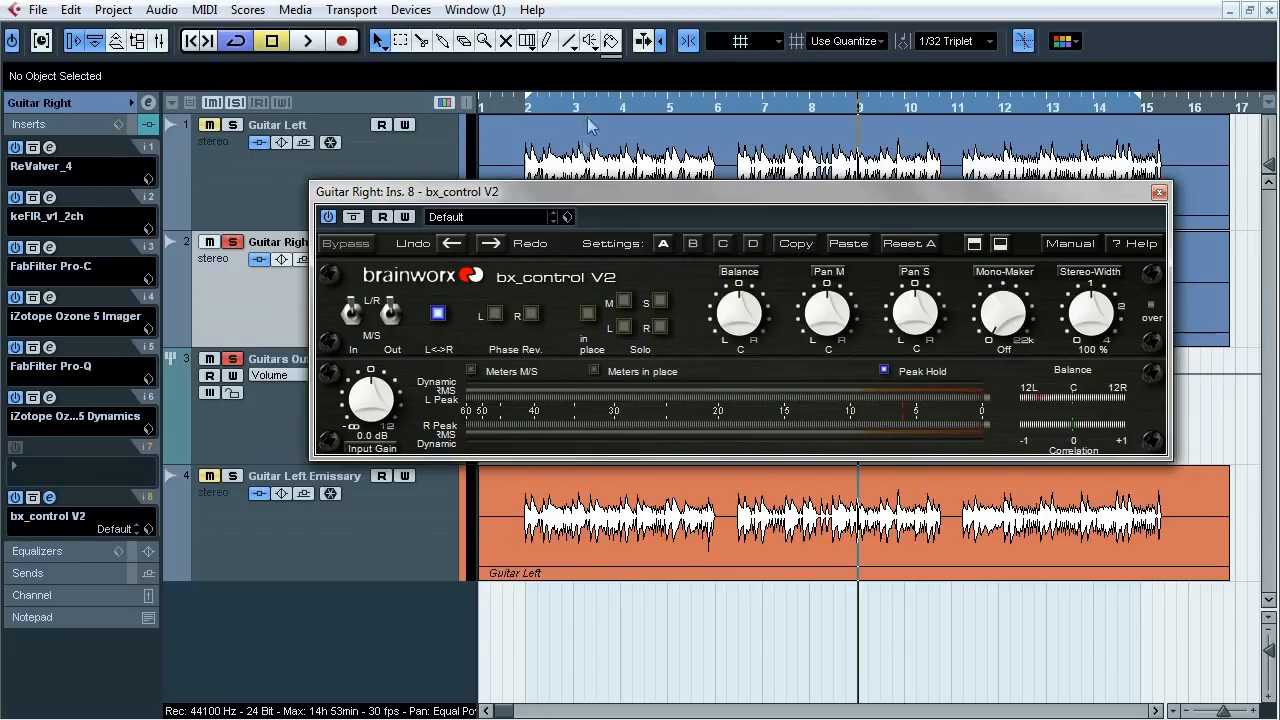
key("space")
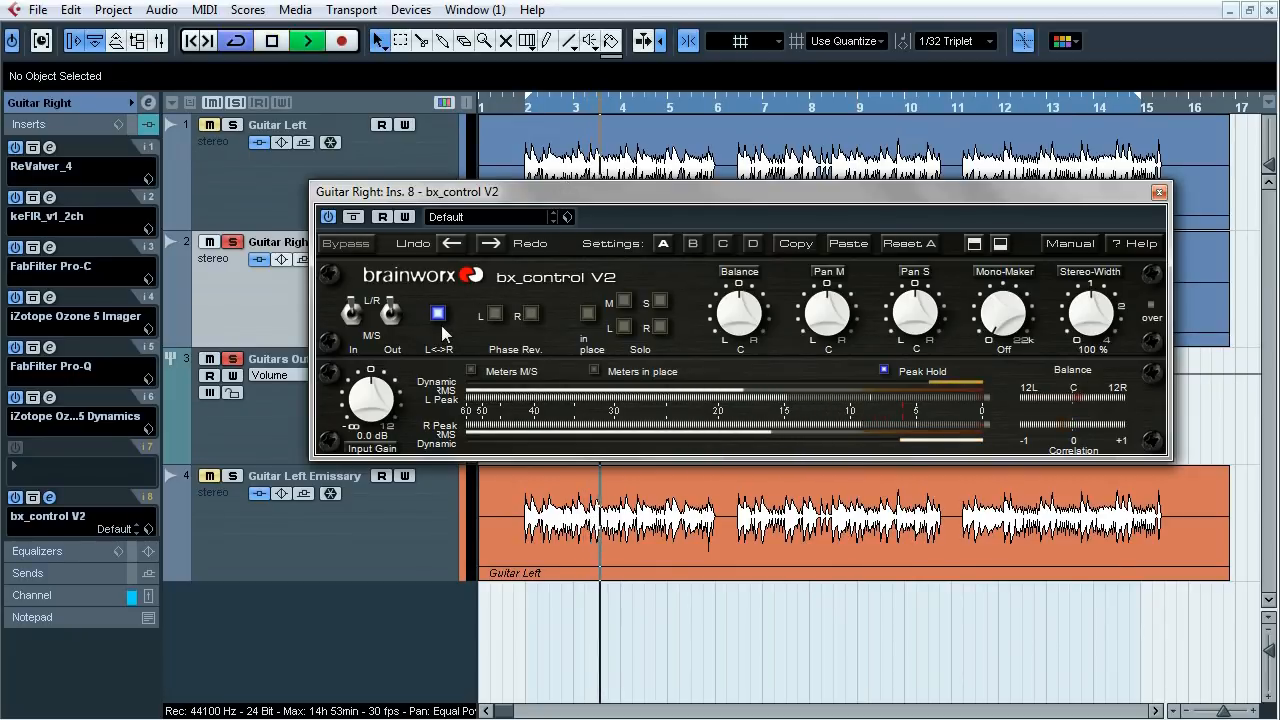
left_click(438, 314)
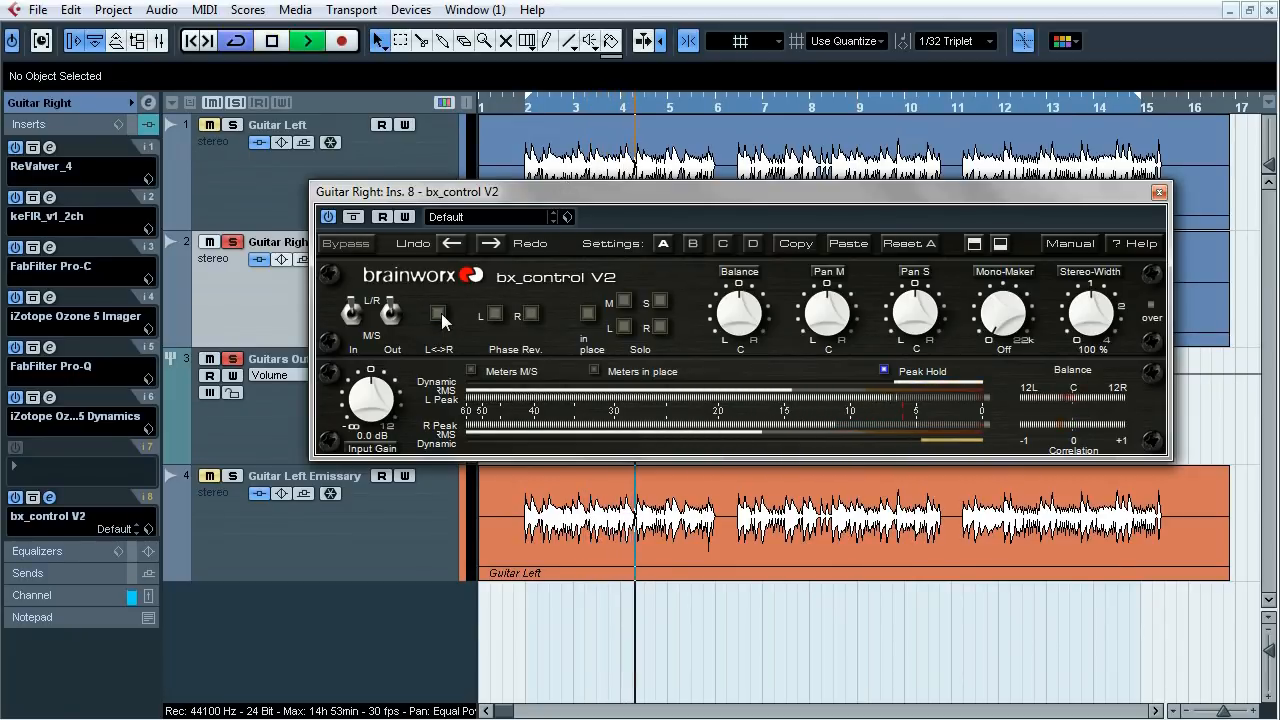
left_click(438, 314)
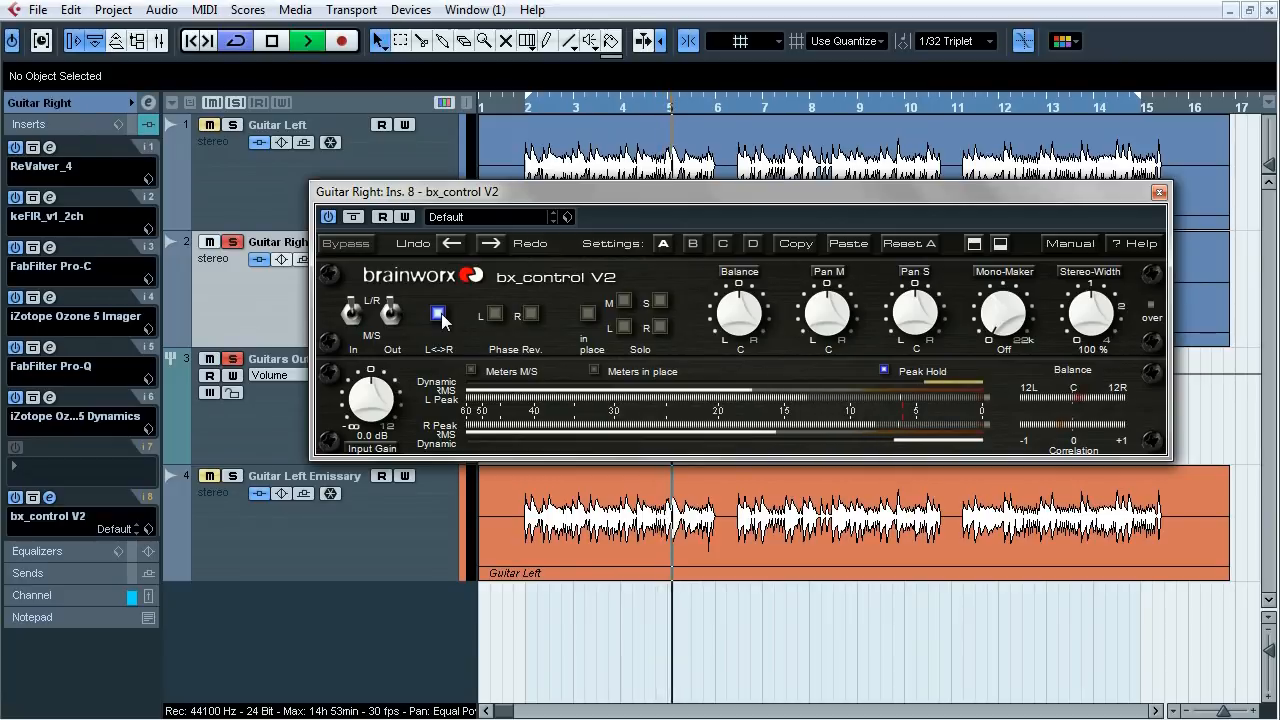
left_click(441, 315)
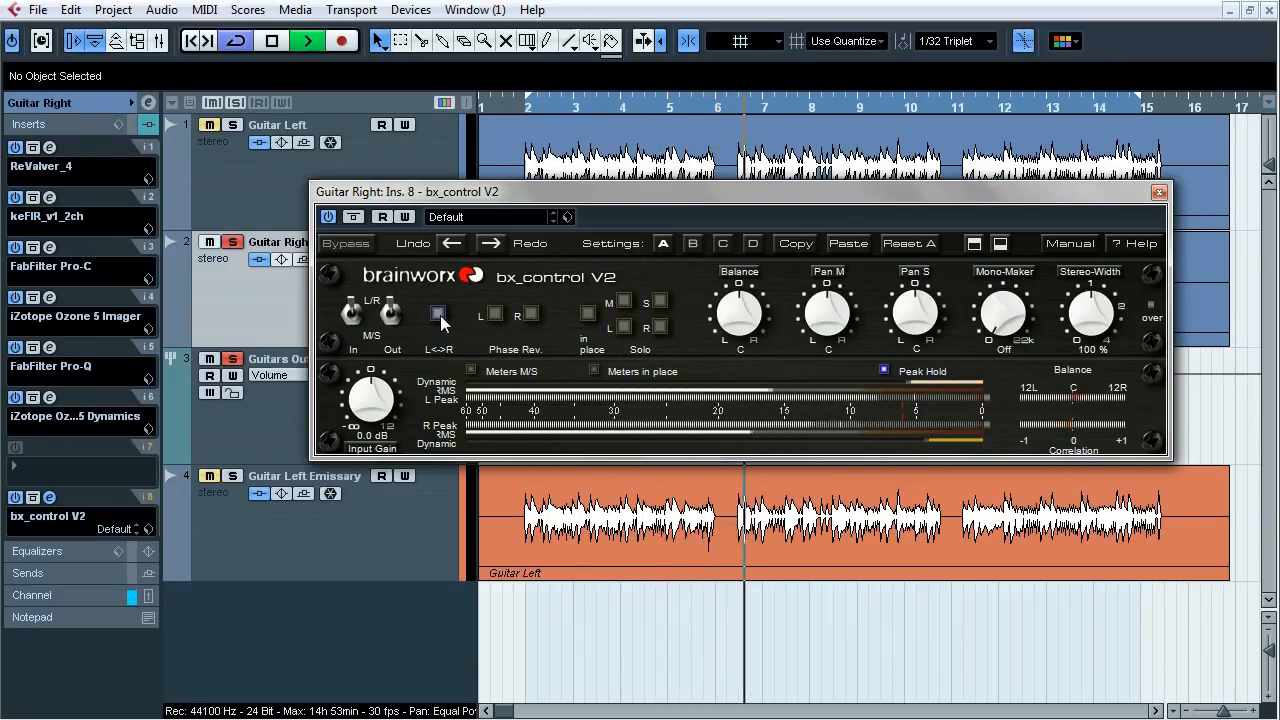
left_click(440, 315)
key("space")
left_click_drag(723, 199, 707, 207)
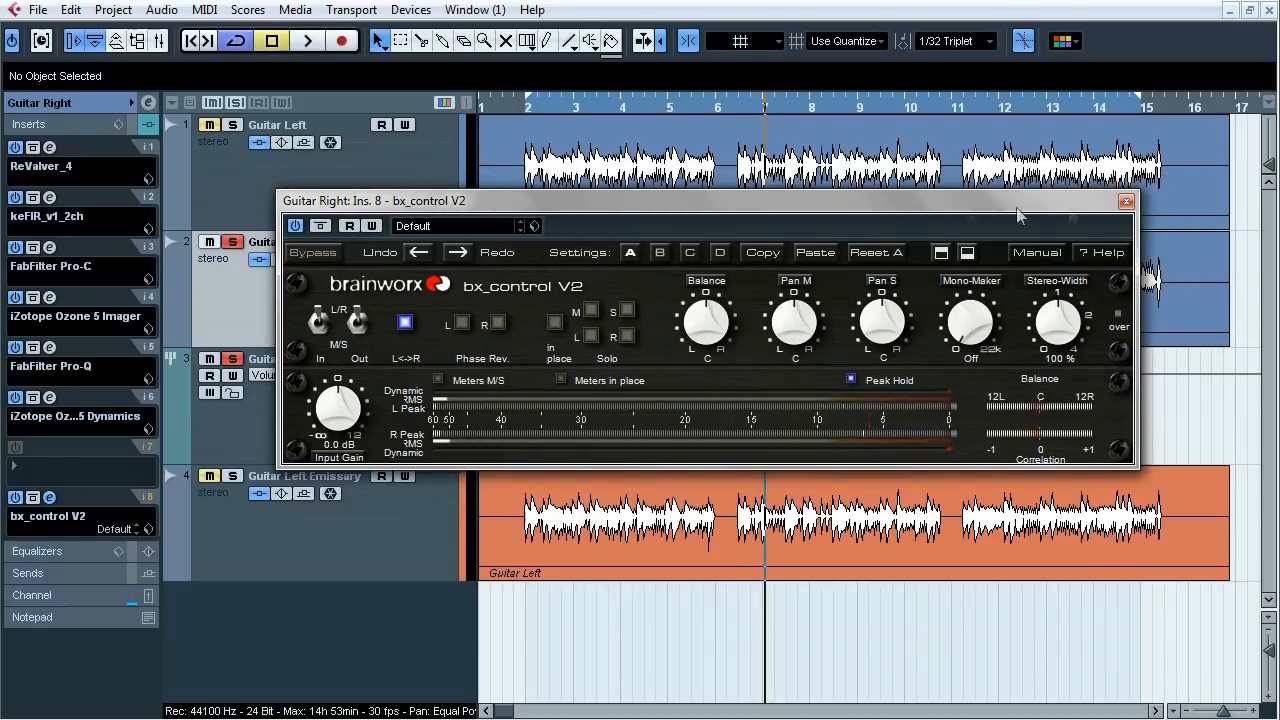
left_click(1143, 199)
- Check the output routing of the Guitar Left and Guitar Right tracks, then open FabFilter Pro-L on insert 1 of Guitars Out
left_click(256, 195)
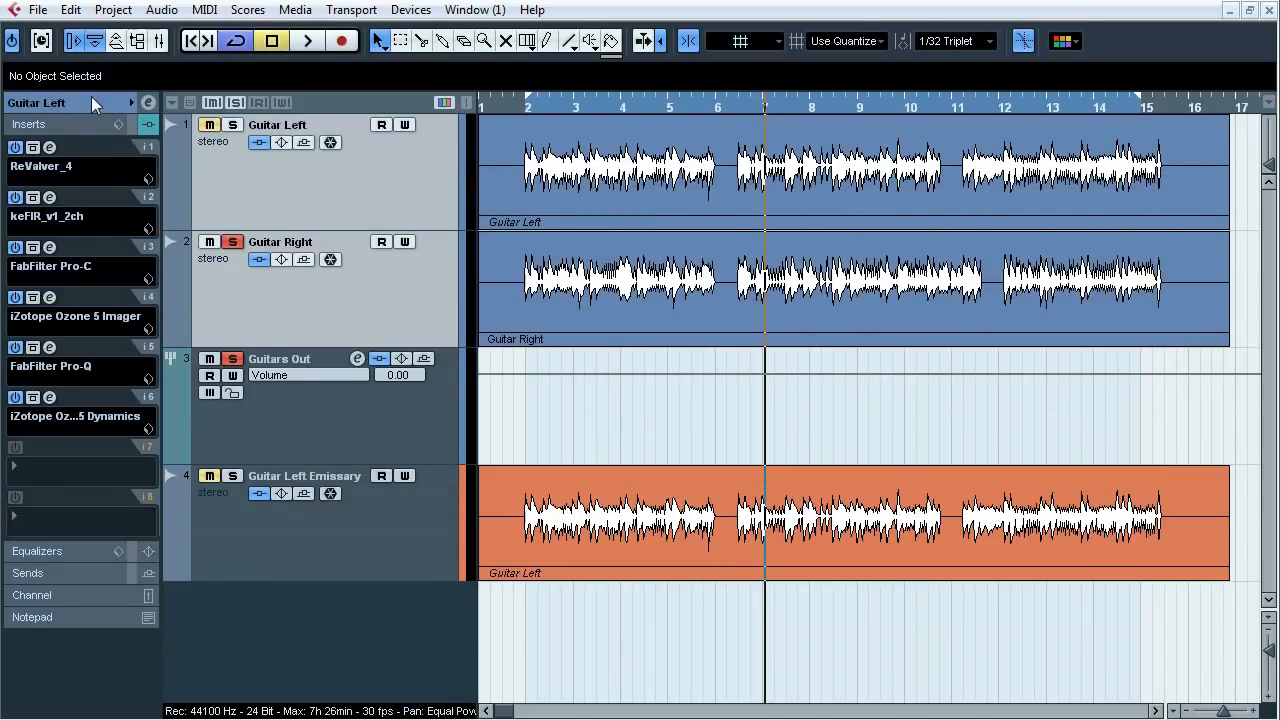
left_click(91, 100)
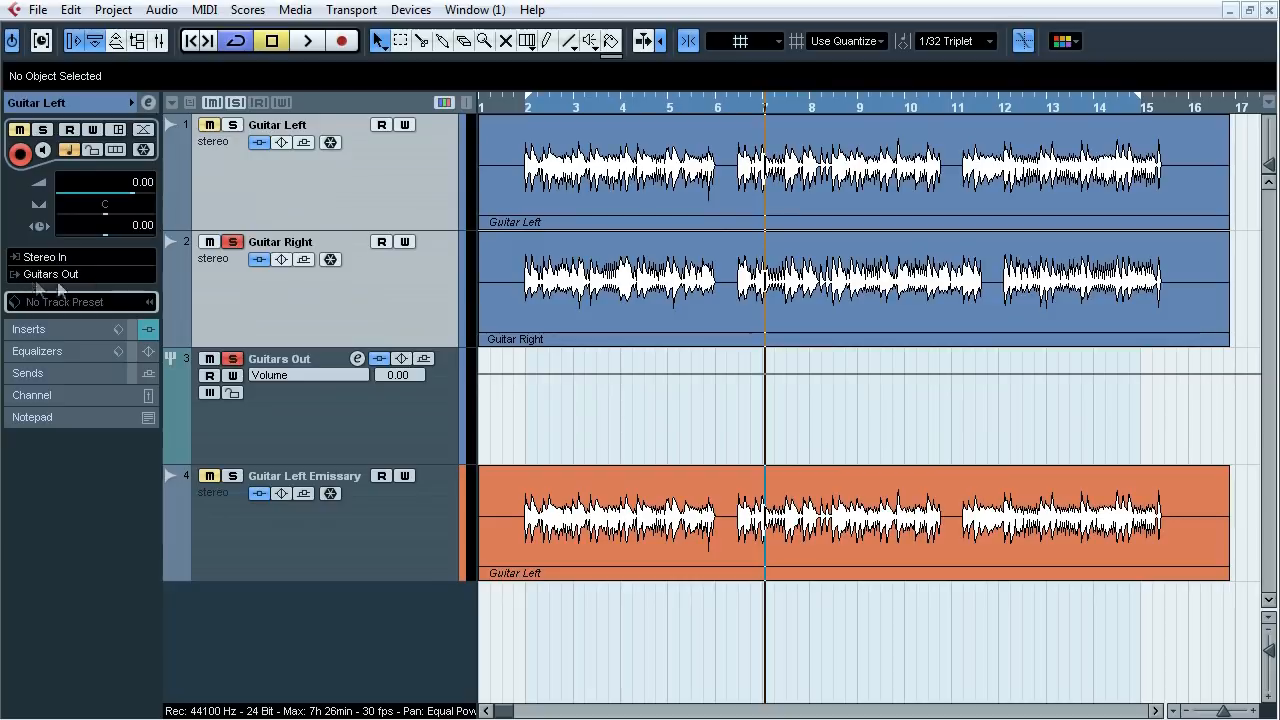
left_click(235, 373)
left_click(49, 147)
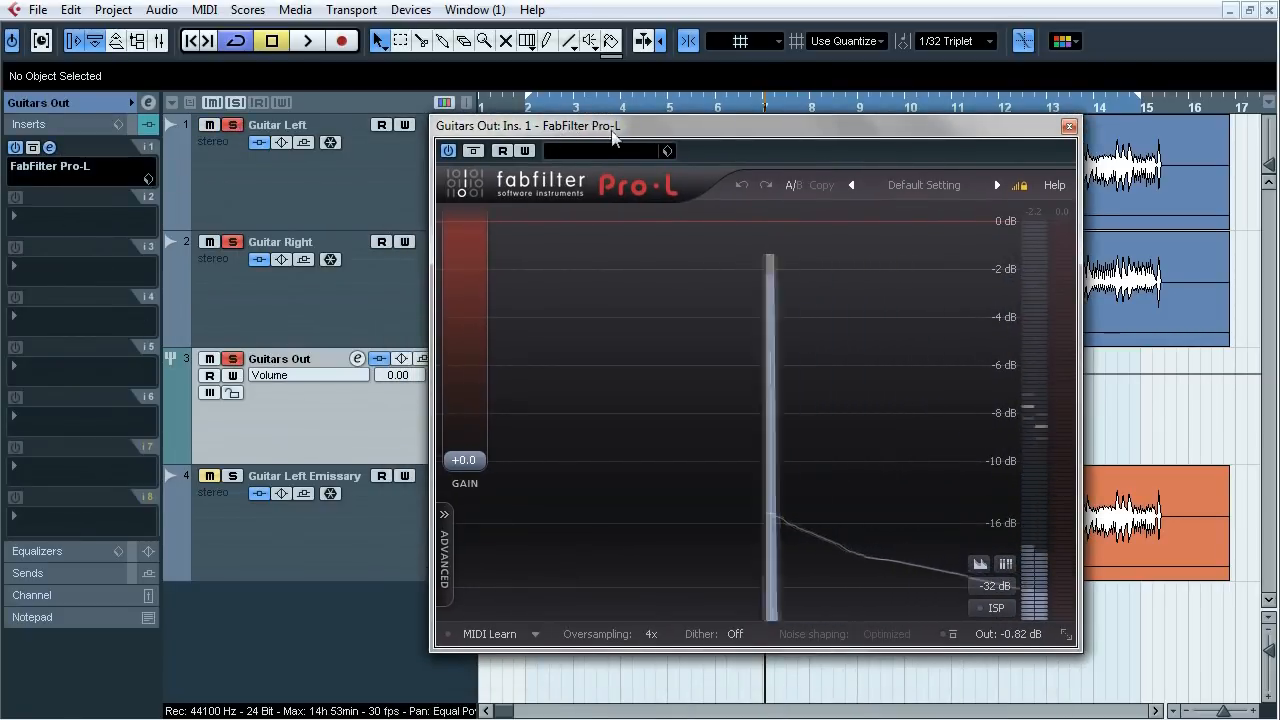
- Expand FabFilter Pro-L's advanced settings and examine the style, lookahead, attack, release and channel linking controls
left_click_drag(612, 133, 606, 120)
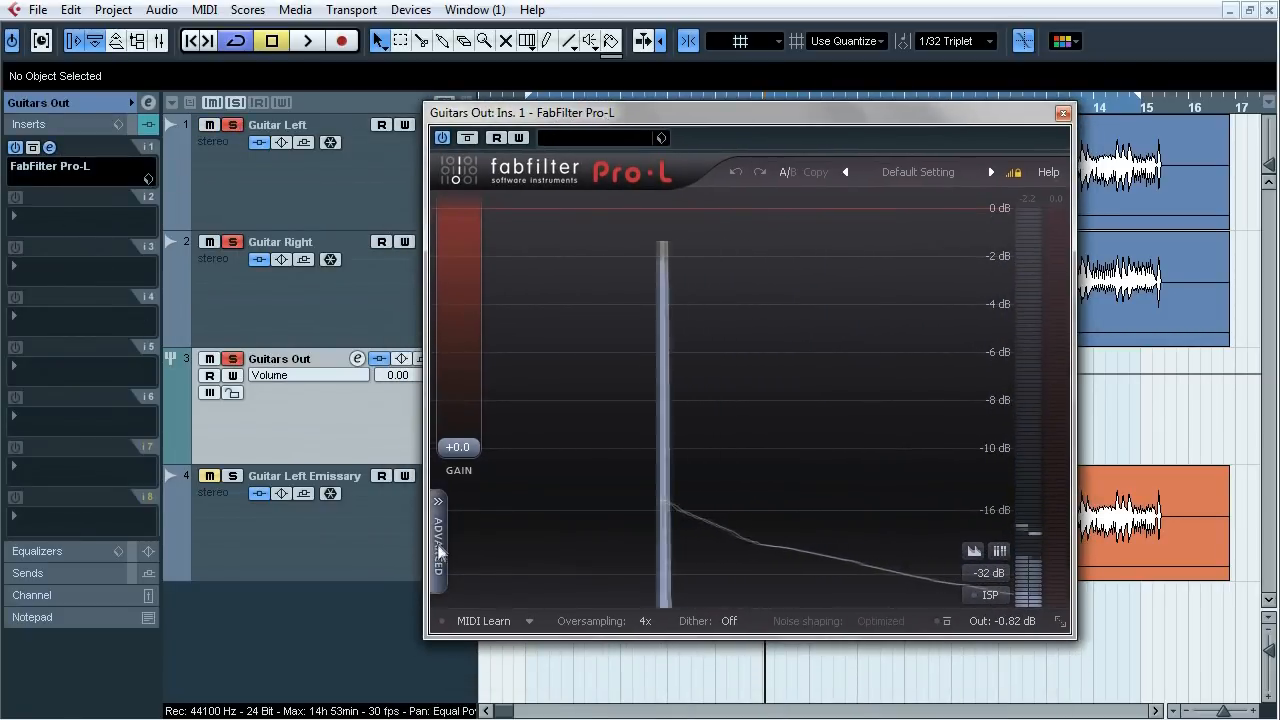
left_click(438, 540)
mouse_move(703, 558)
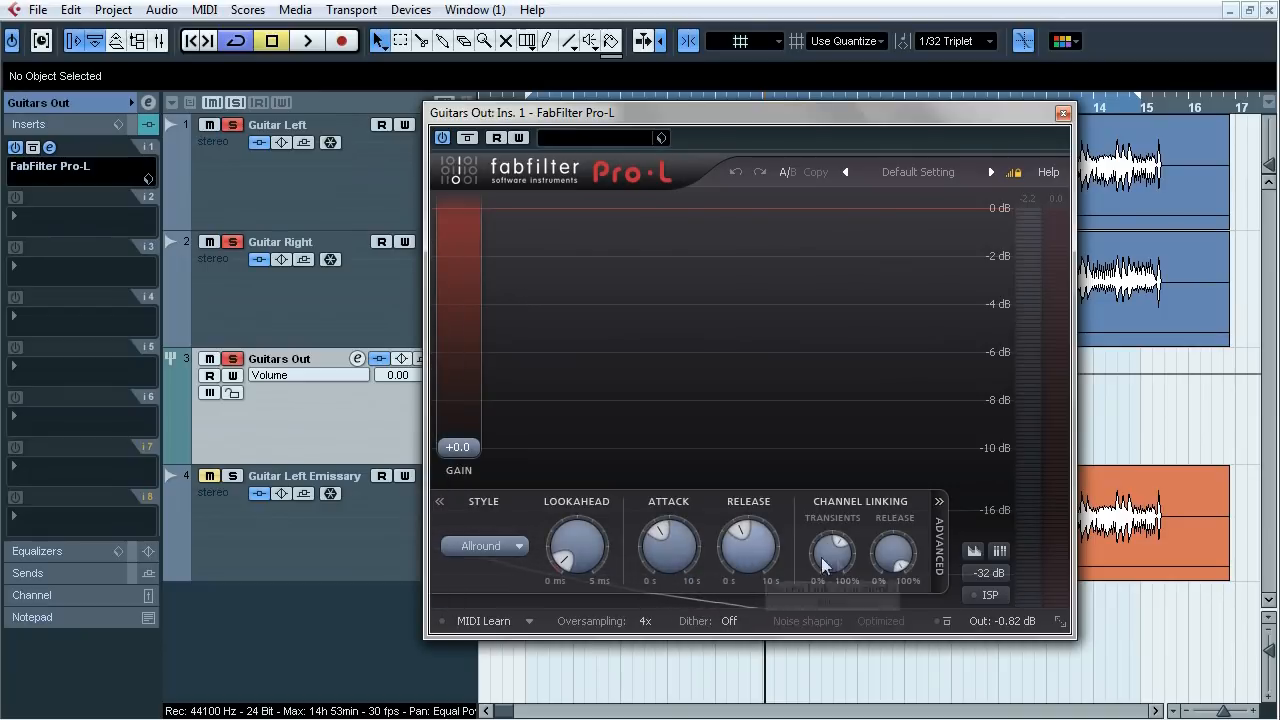
mouse_move(893, 566)
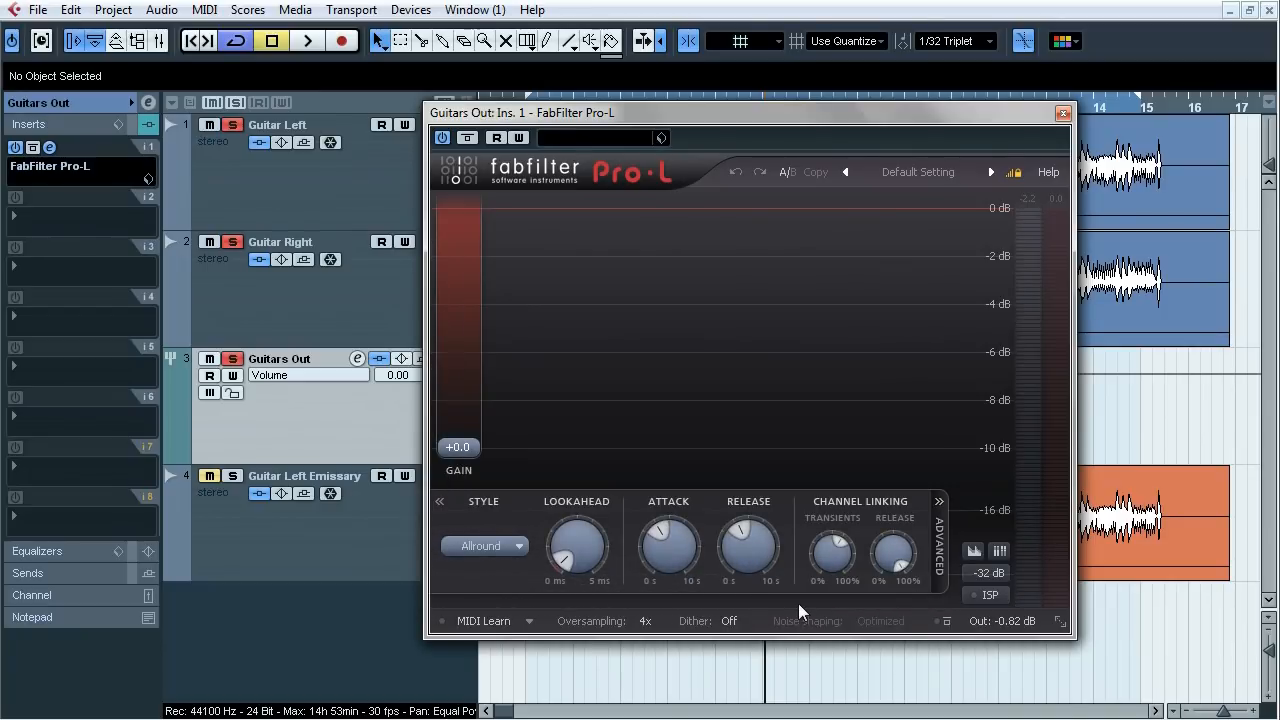
- Play both guitars through FabFilter Pro-L, compare it bypassed and active, then stop playback and close the plug-in
left_click_drag(919, 113, 891, 61)
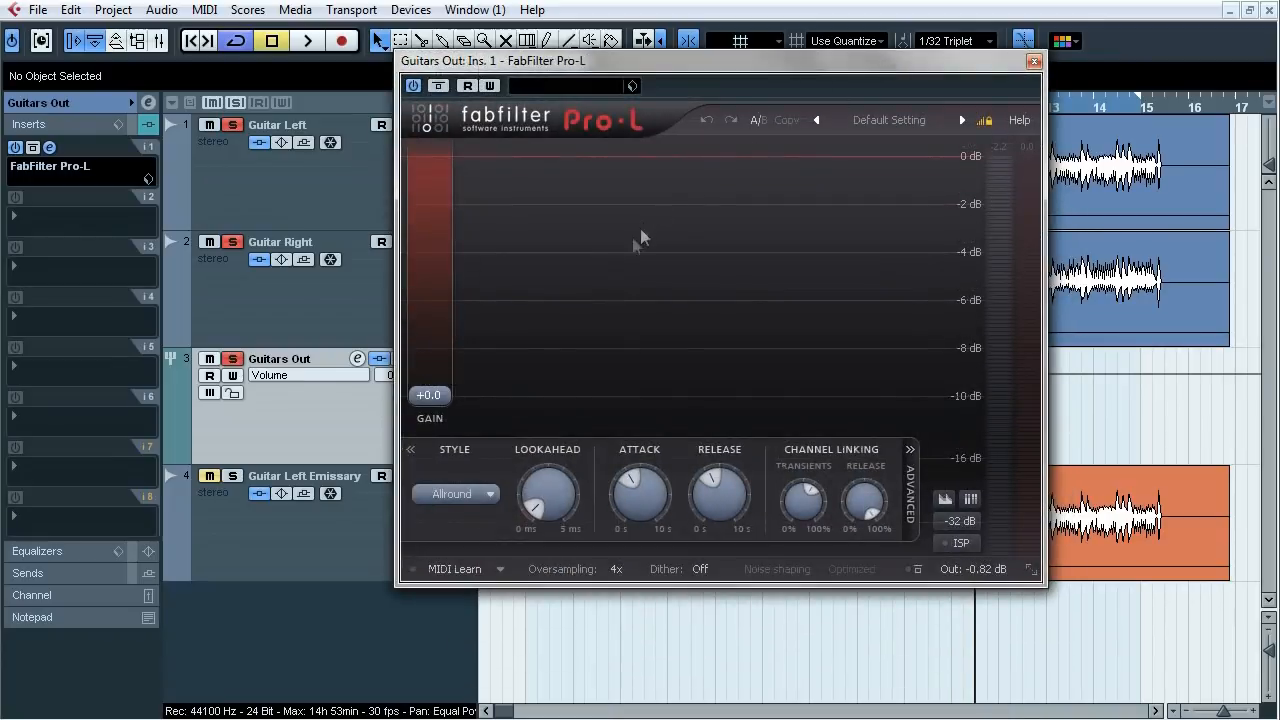
key("space")
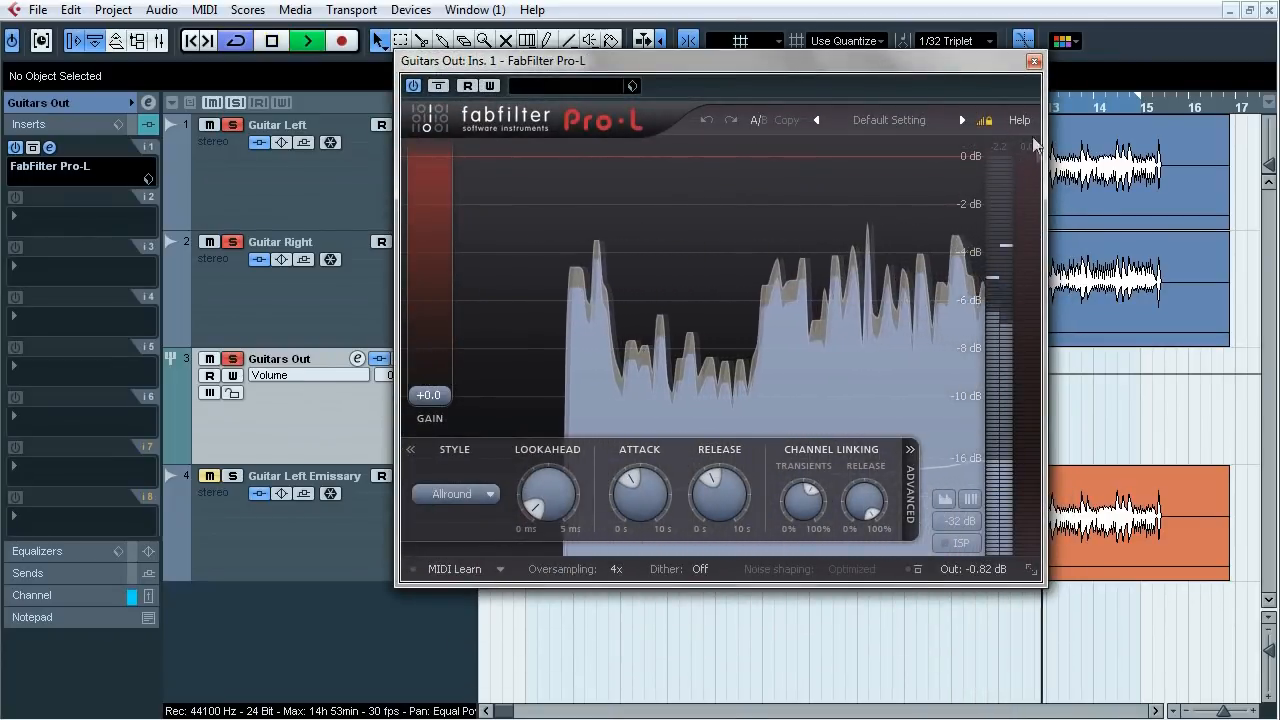
left_click(439, 86)
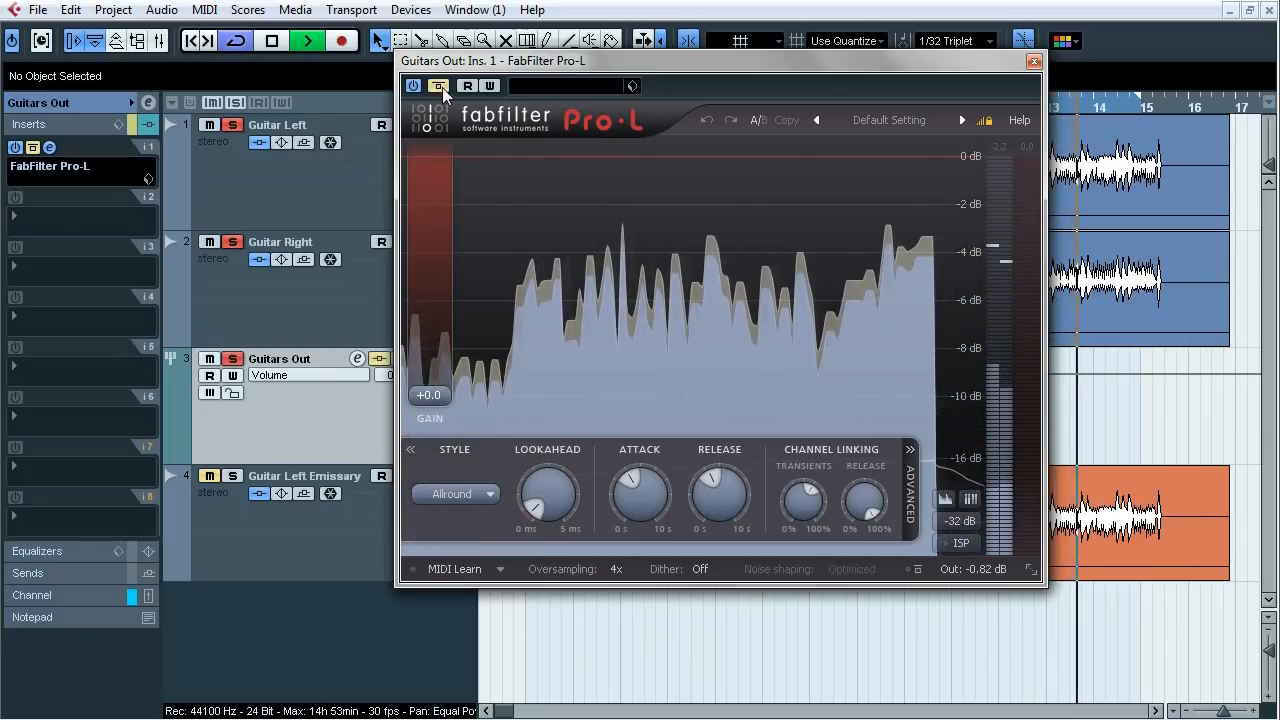
left_click(439, 86)
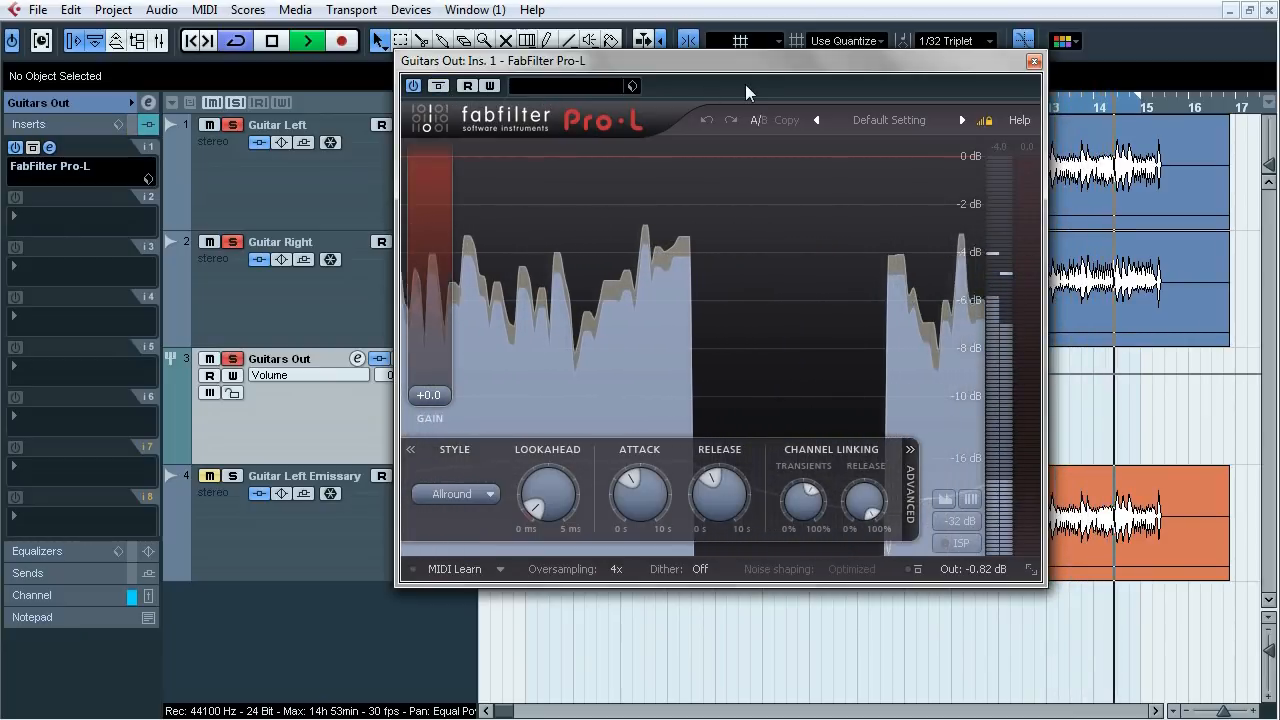
key("space")
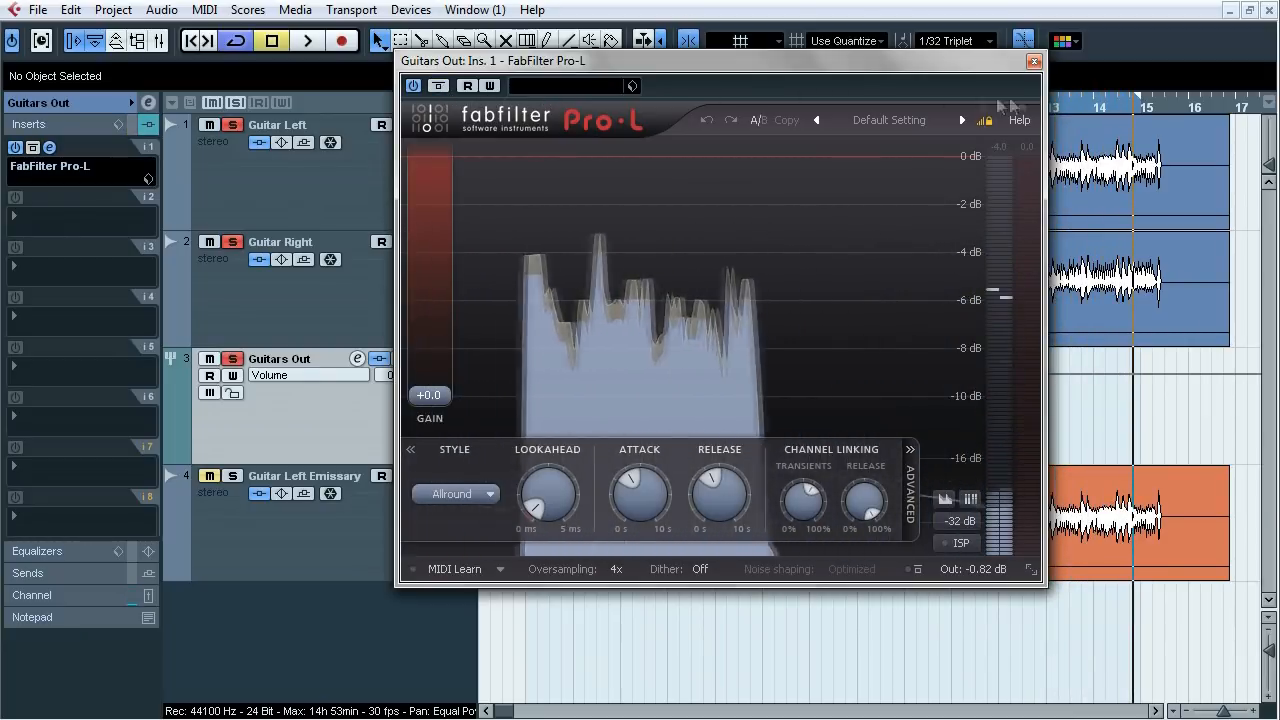
left_click(1034, 61)
- Deactivate all track solos and display the insert effects of the Guitar Left Emissary track
left_click(235, 103)
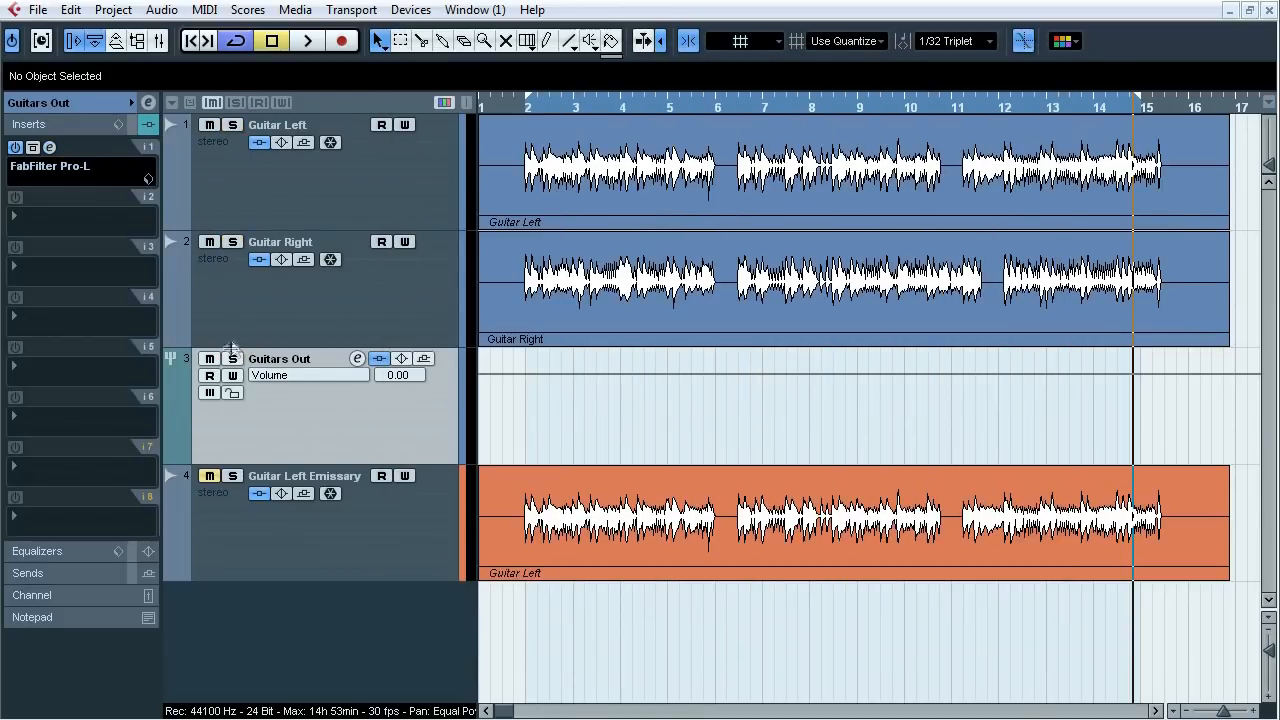
left_click(225, 509)
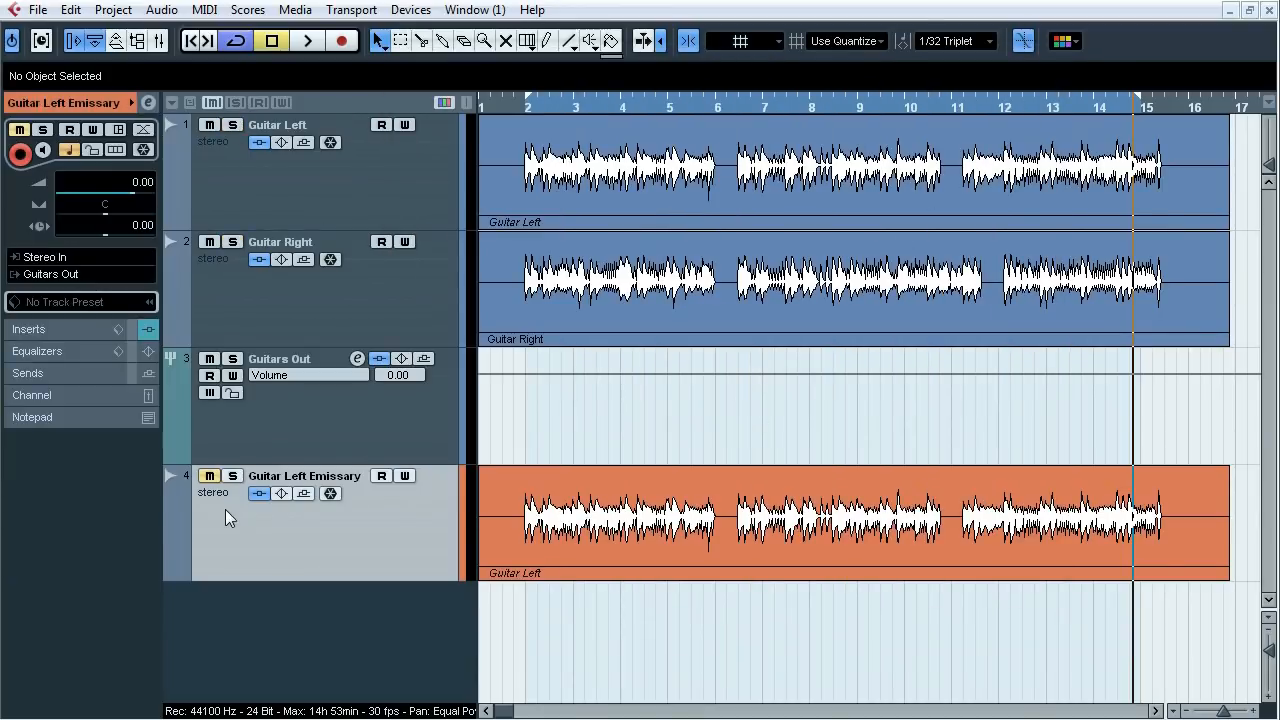
left_click(81, 331)
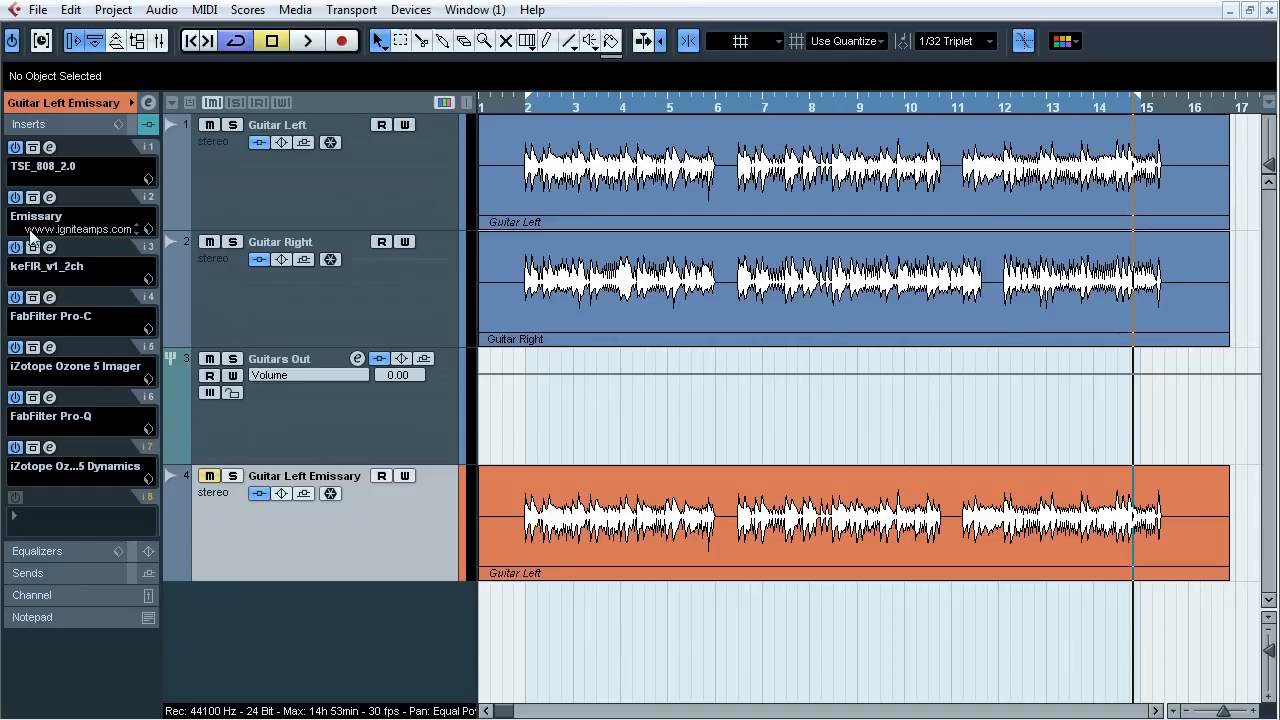
- View the TSE_808_2.0, Emissary and keFIR_v1_2ch plug-ins on Guitar Left Emissary one after another, closing each
left_click(50, 147)
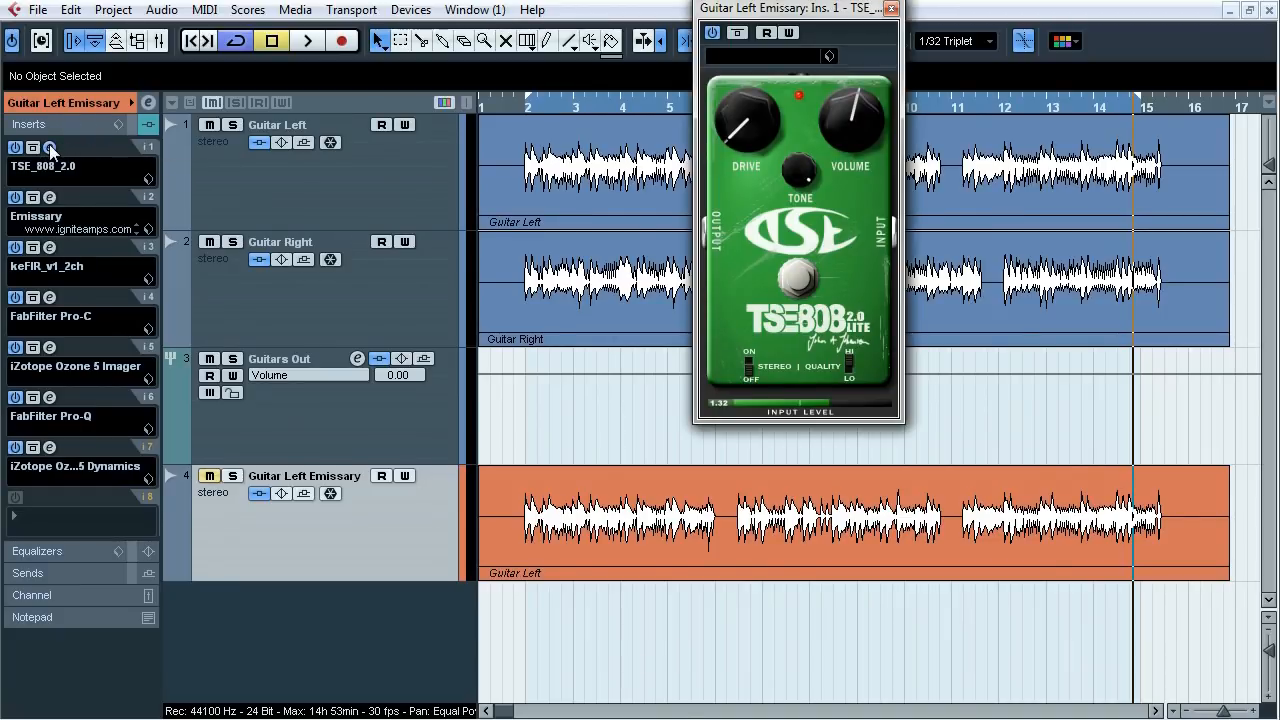
left_click(50, 147)
left_click(50, 198)
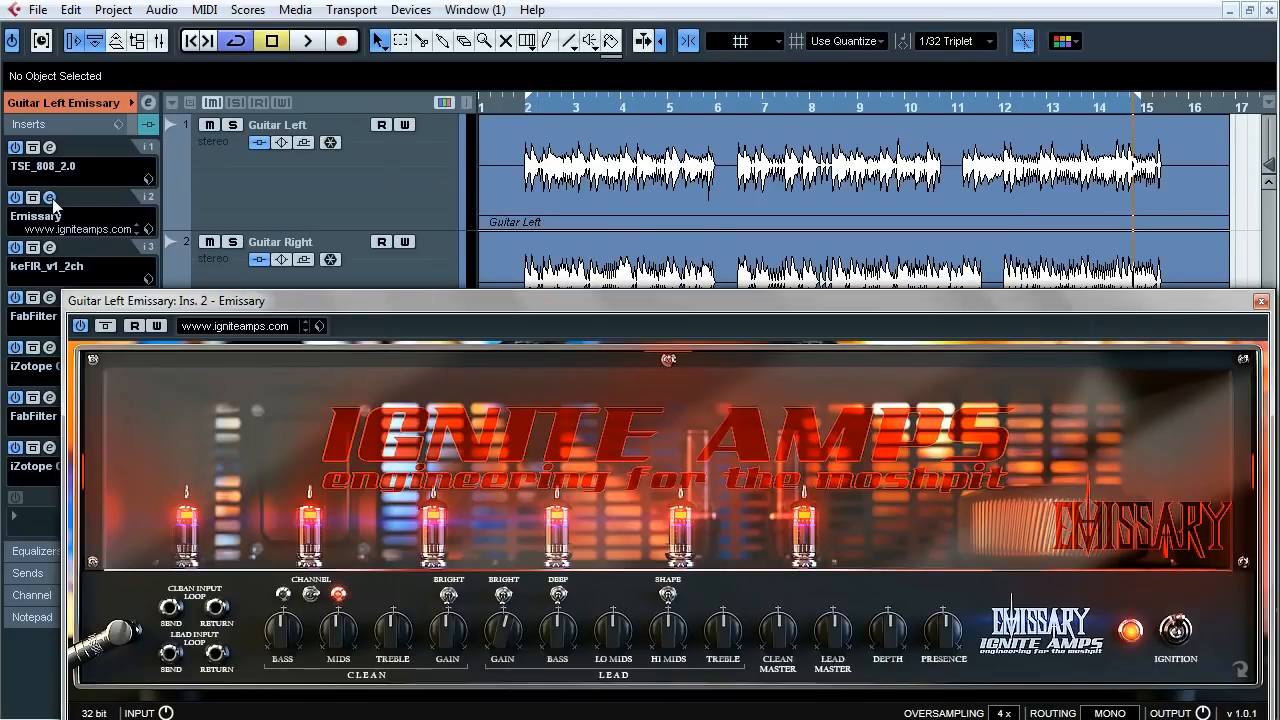
left_click(50, 198)
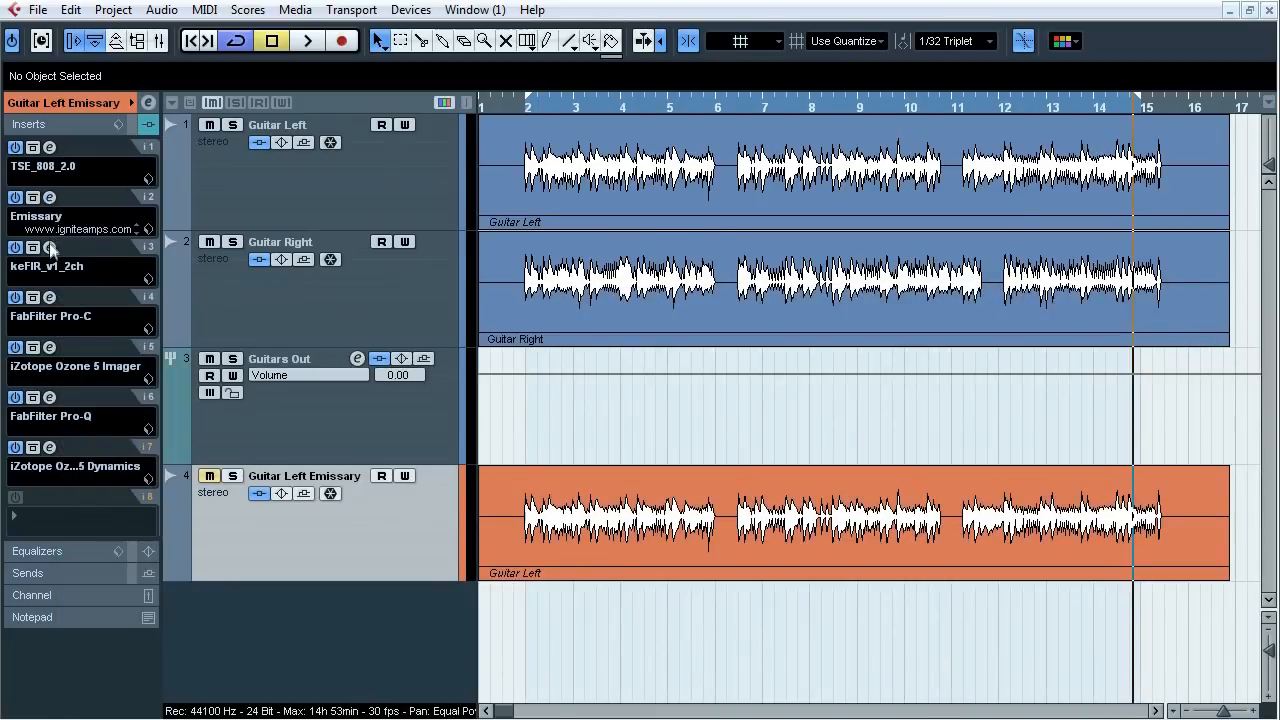
left_click(50, 247)
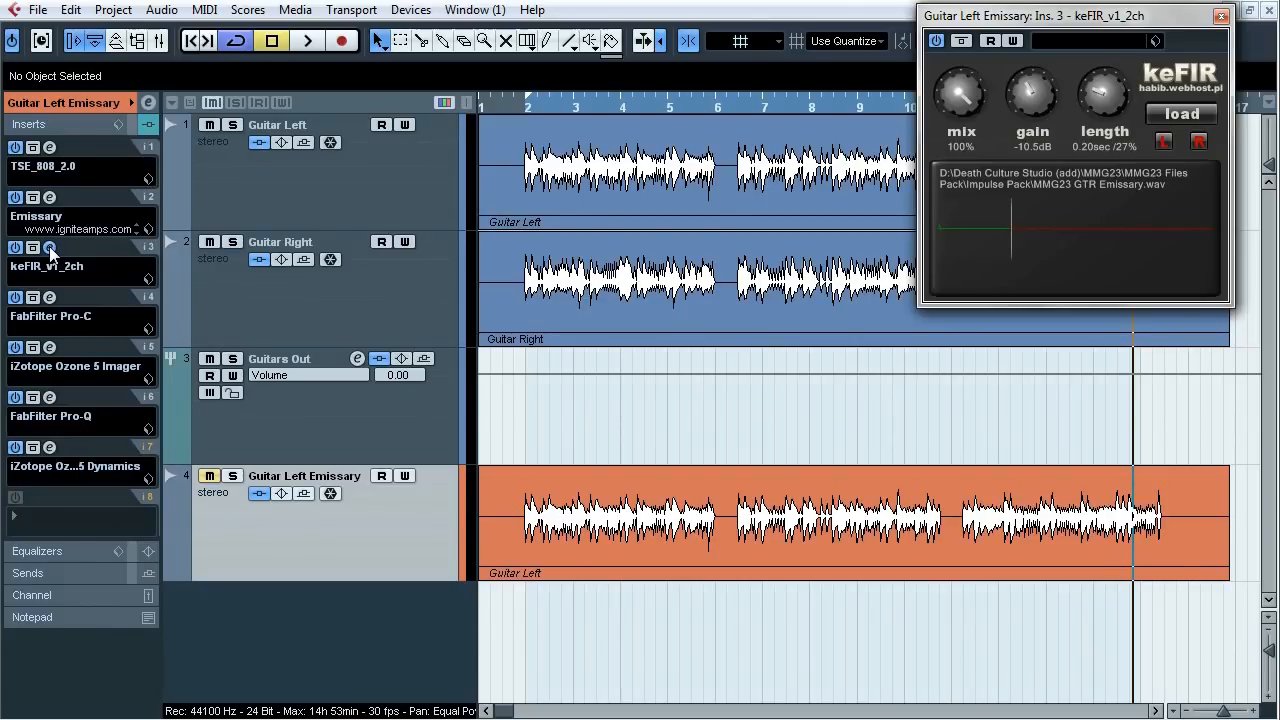
left_click(50, 250)
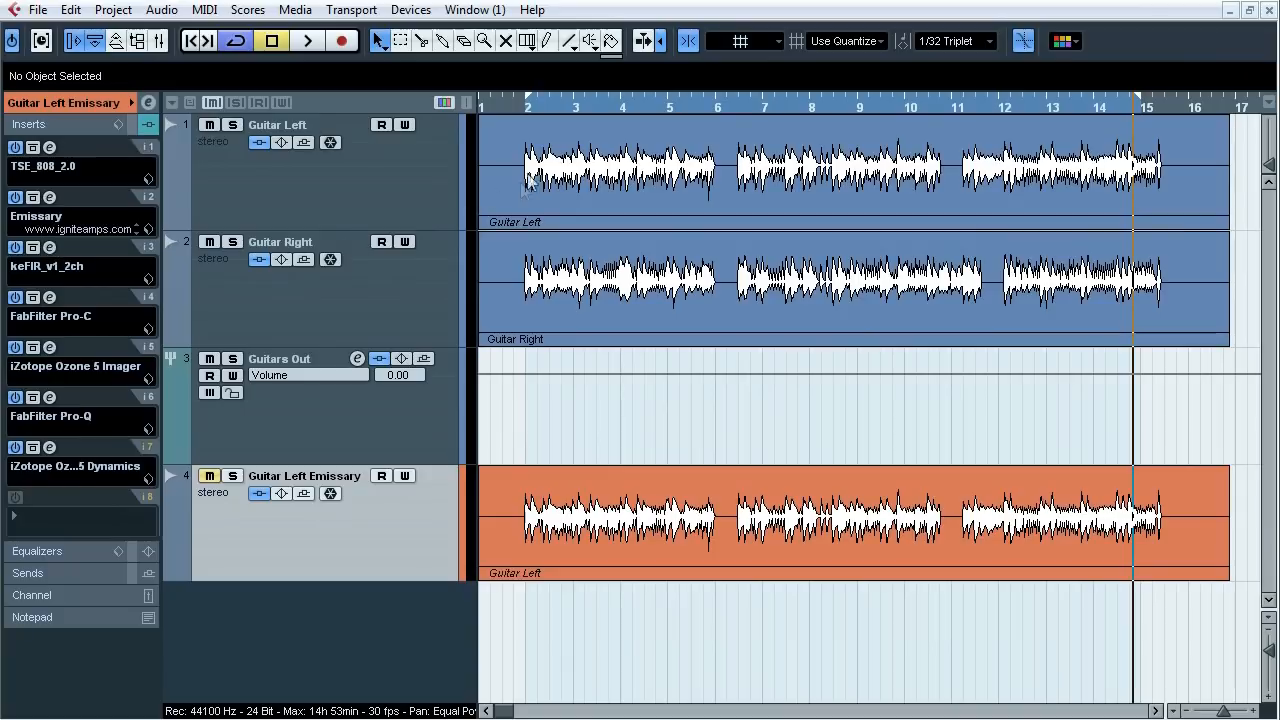
- Play from about bar 2, alternately muting Guitar Left and Guitar Left Emissary to compare them, and stop with only Guitar Left Emissary muted
left_click(531, 105)
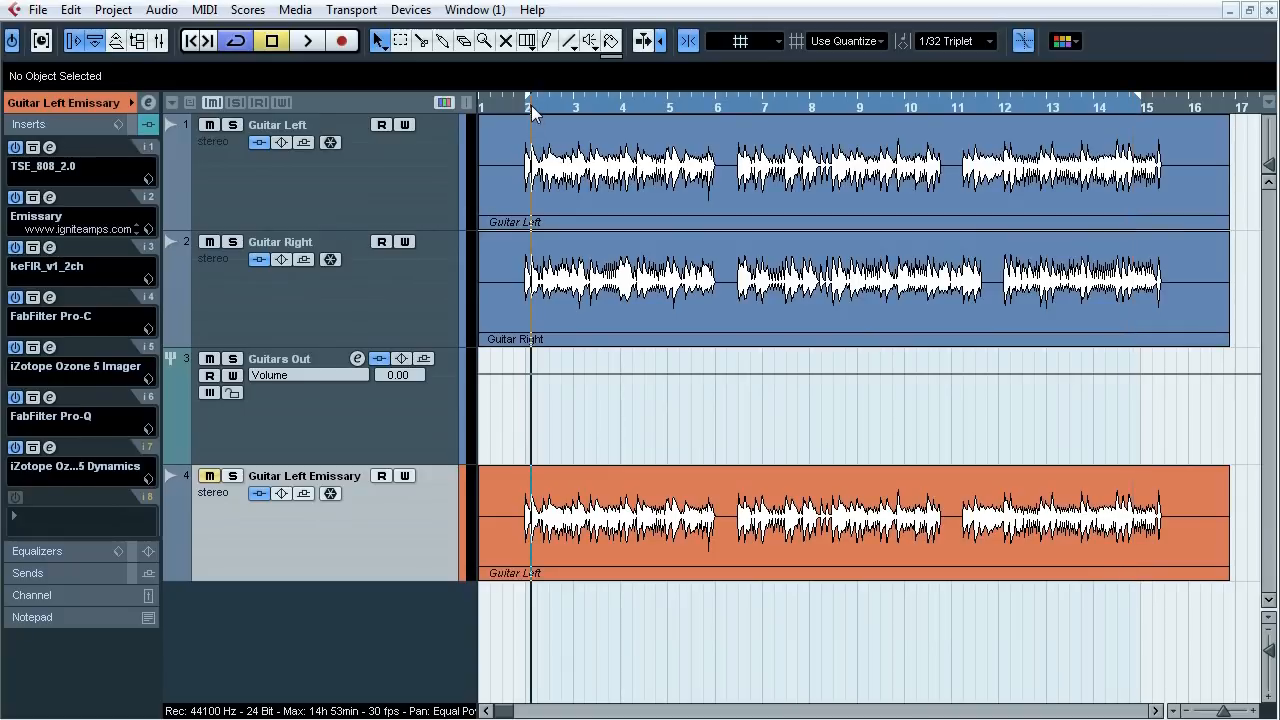
left_click(314, 198)
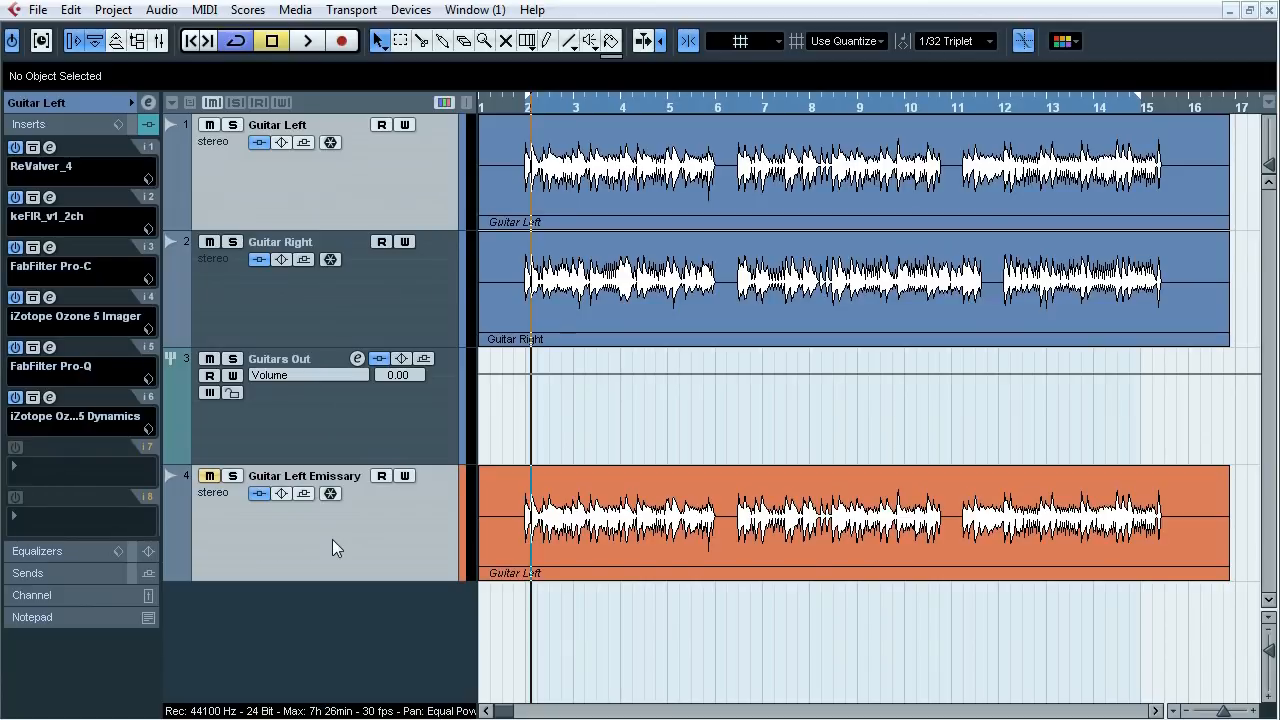
key("space")
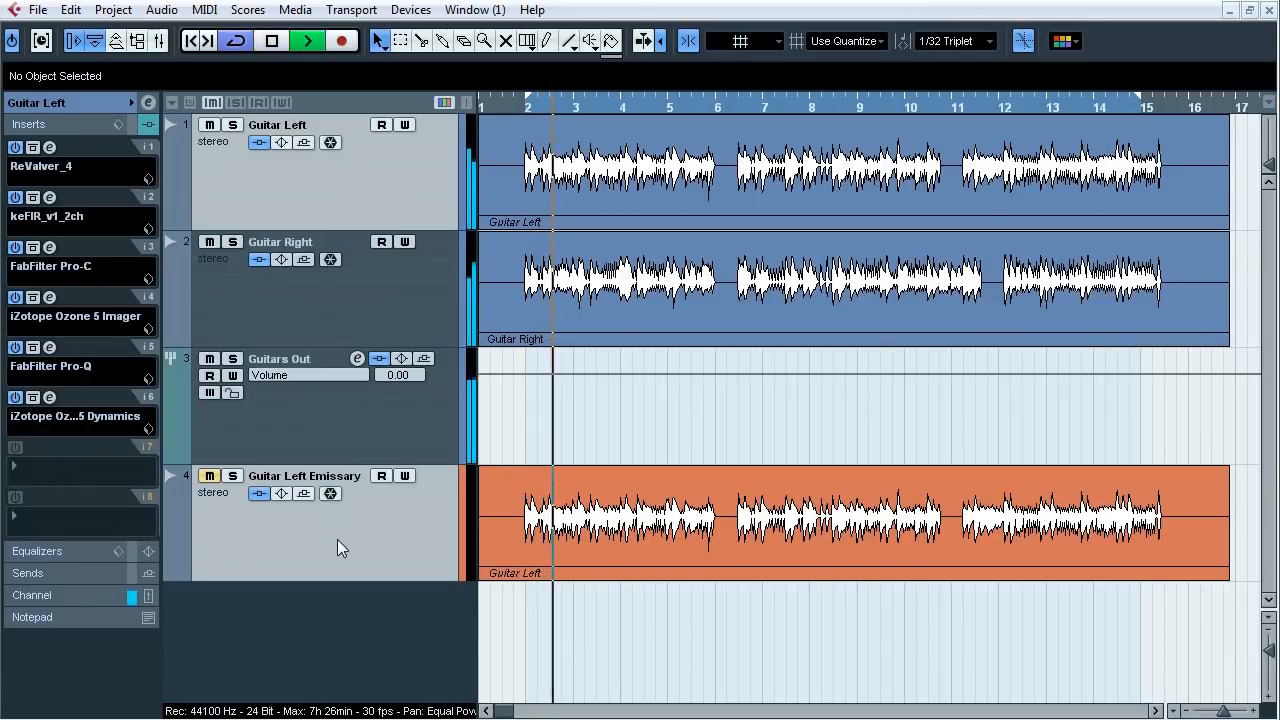
key("m")
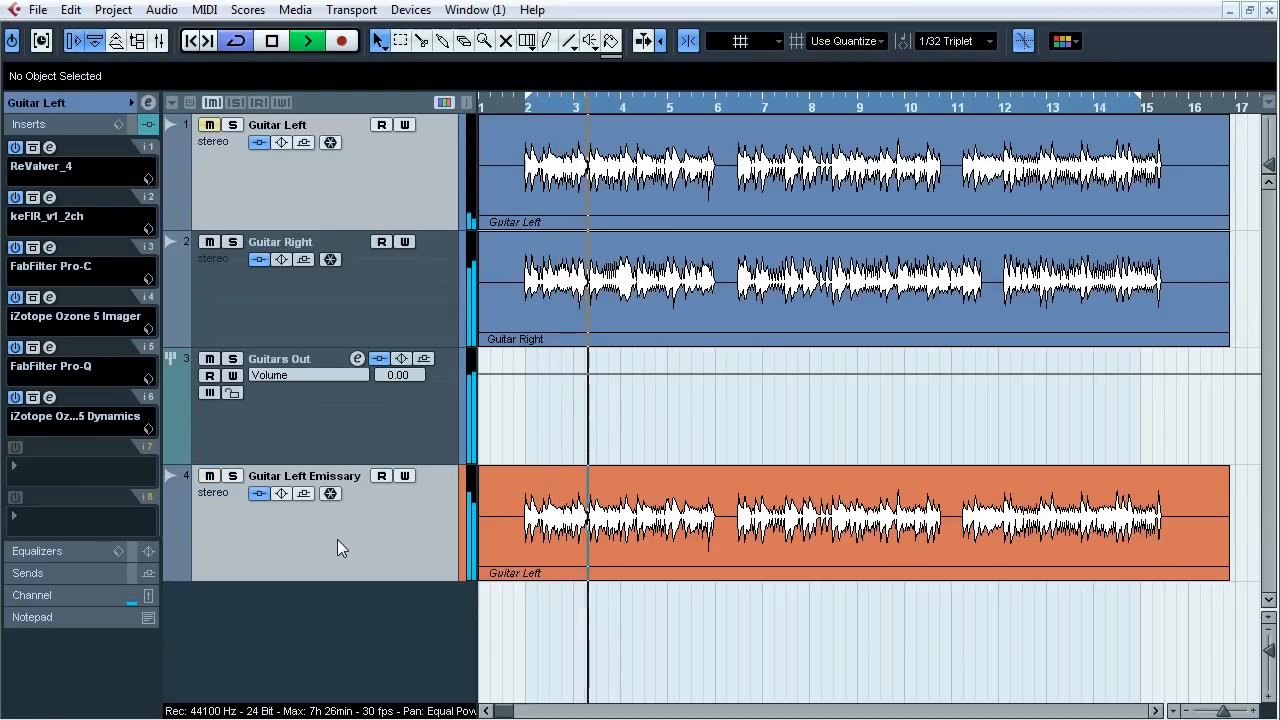
key("m")
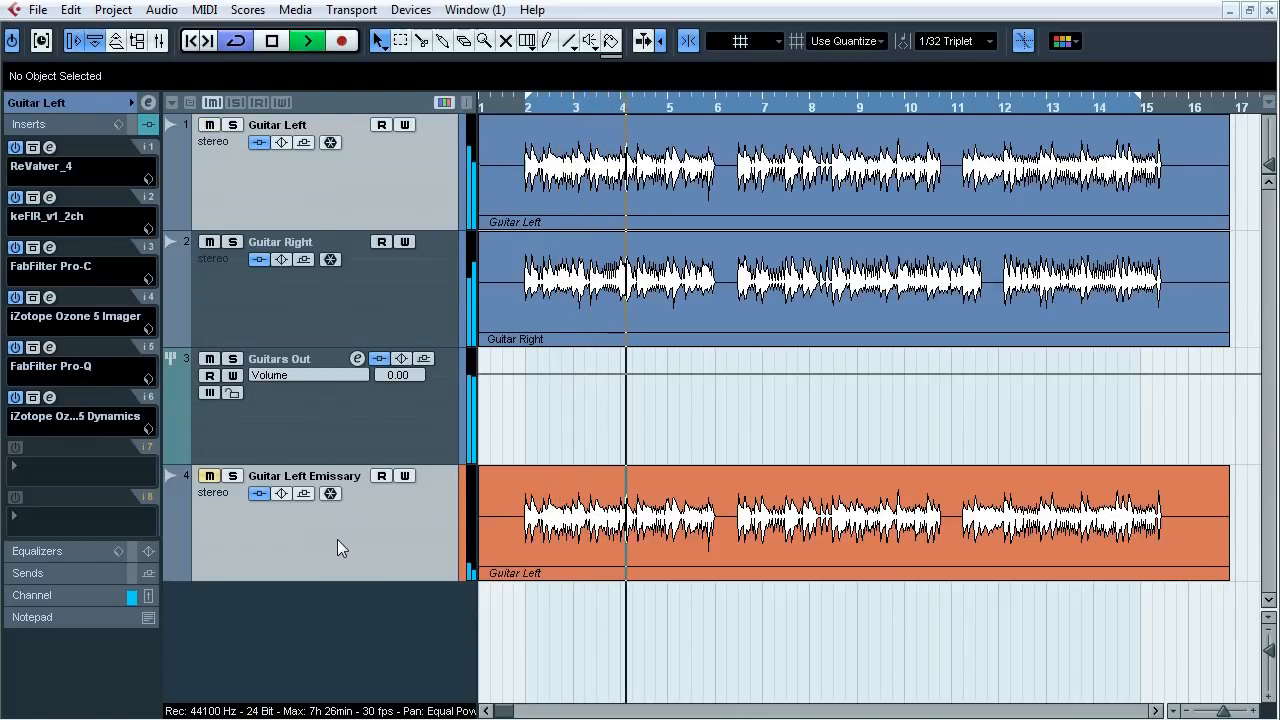
key("m")
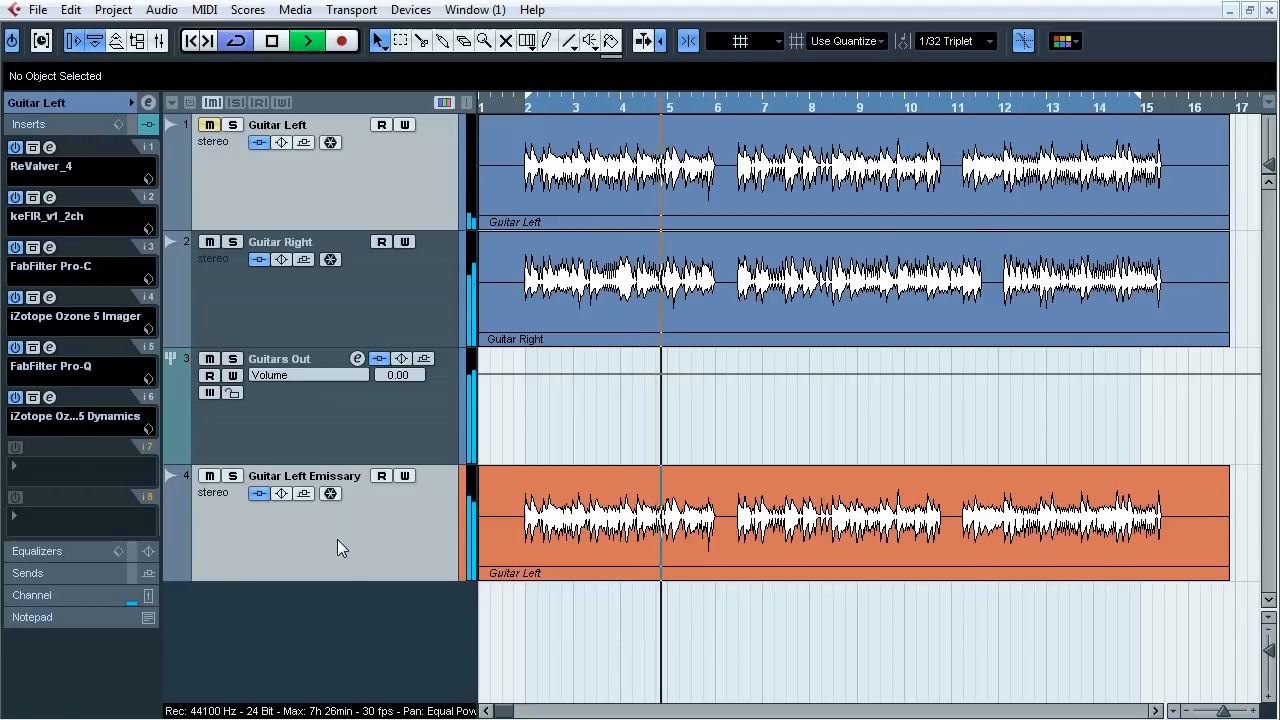
key("m")
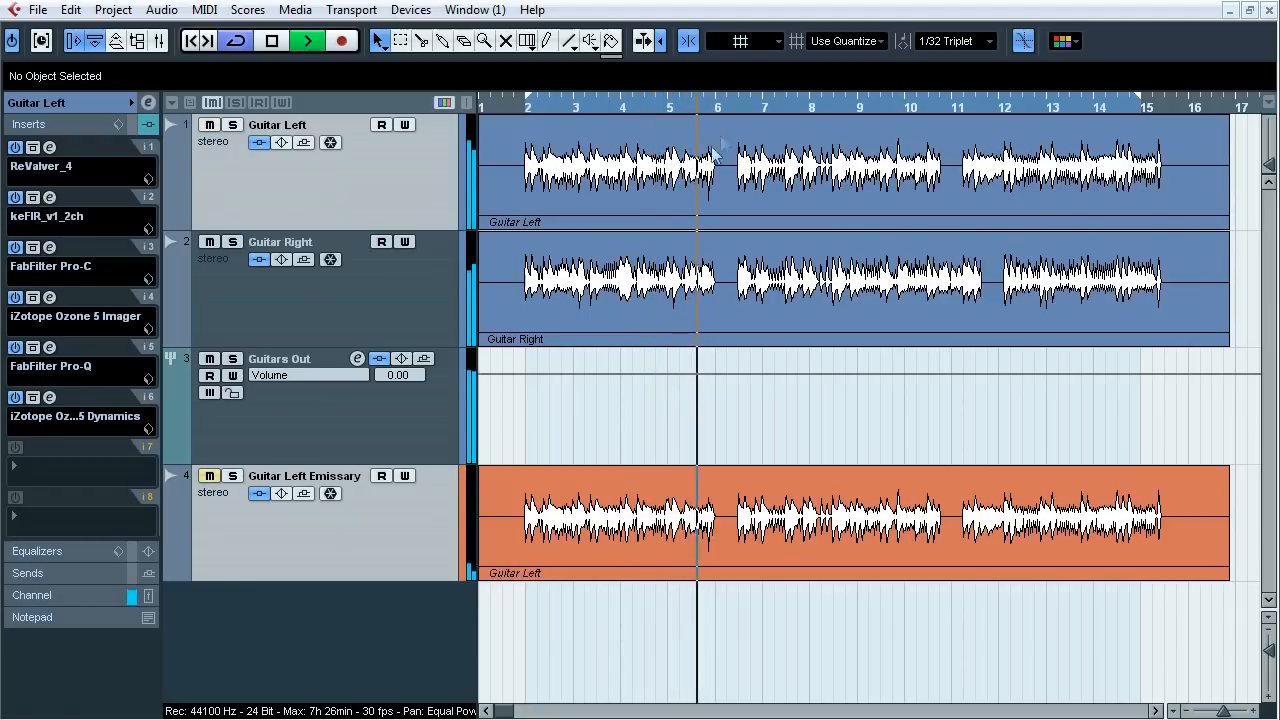
key("m")
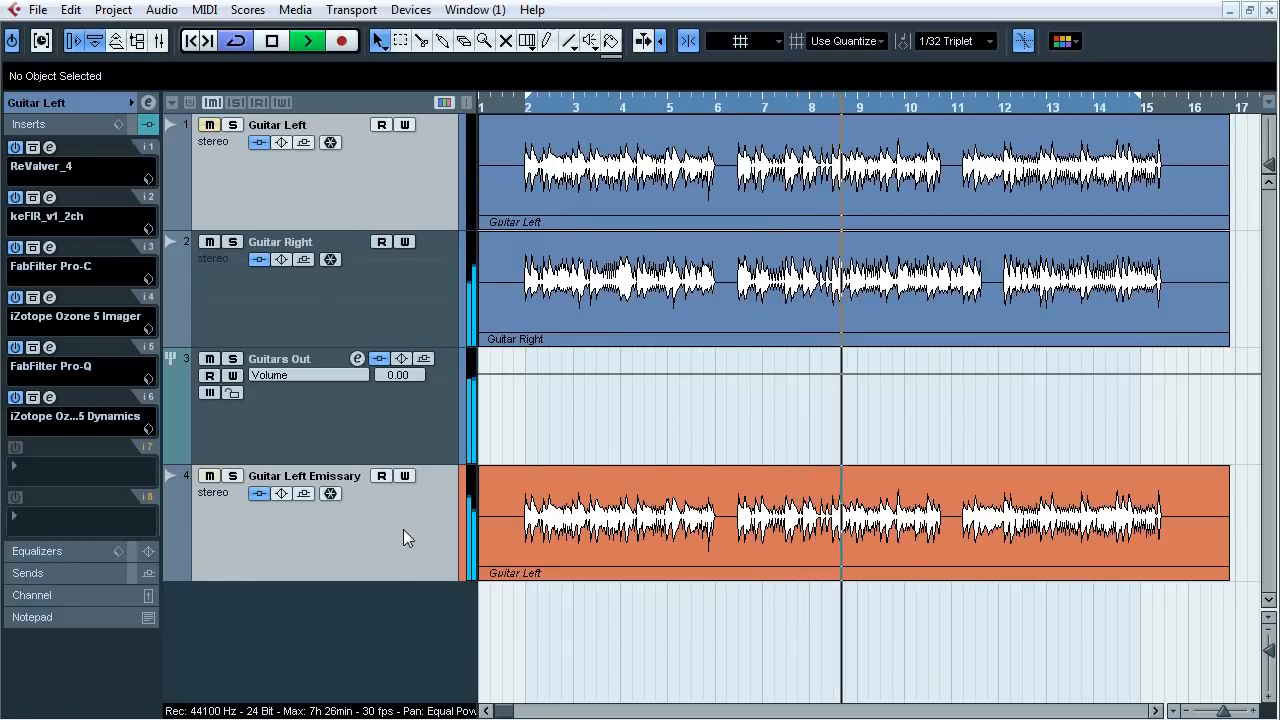
key("m")
key("space")
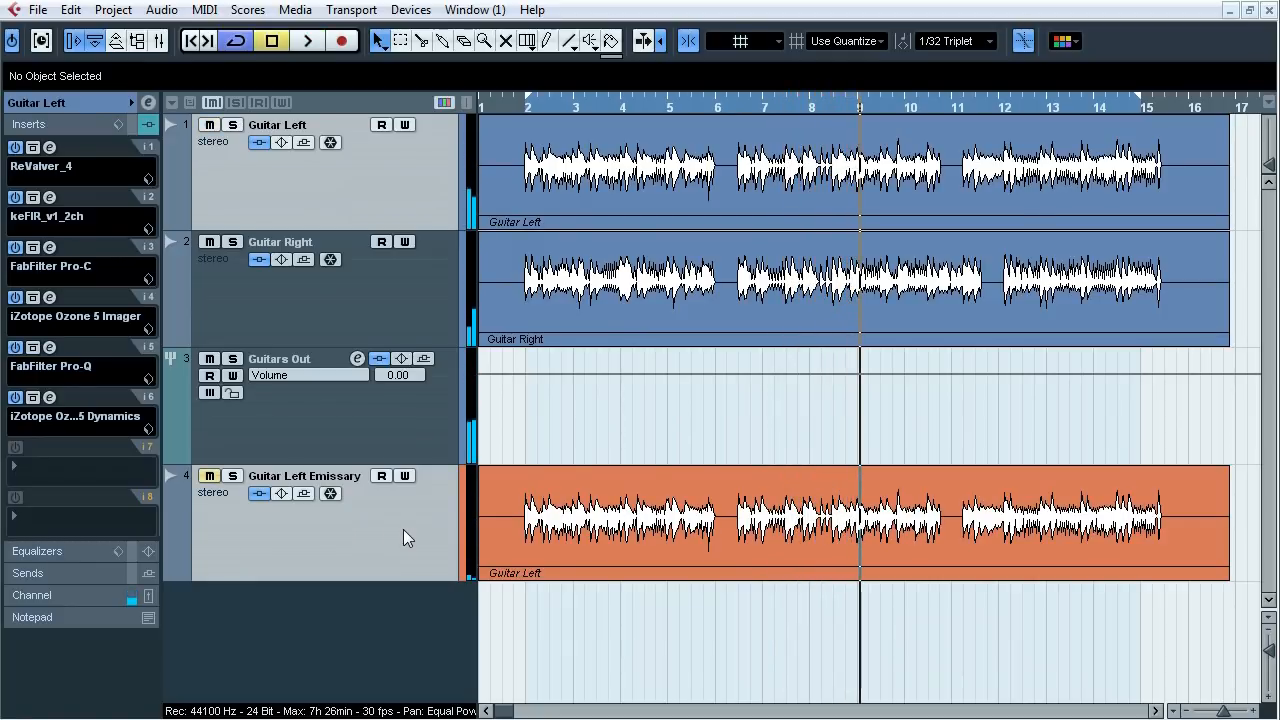
- Select Guitar Left Emissary and view its keFIR_v1_2ch, Emissary and TSE_808_2.0 plug-ins together, then close all three
left_click(403, 529)
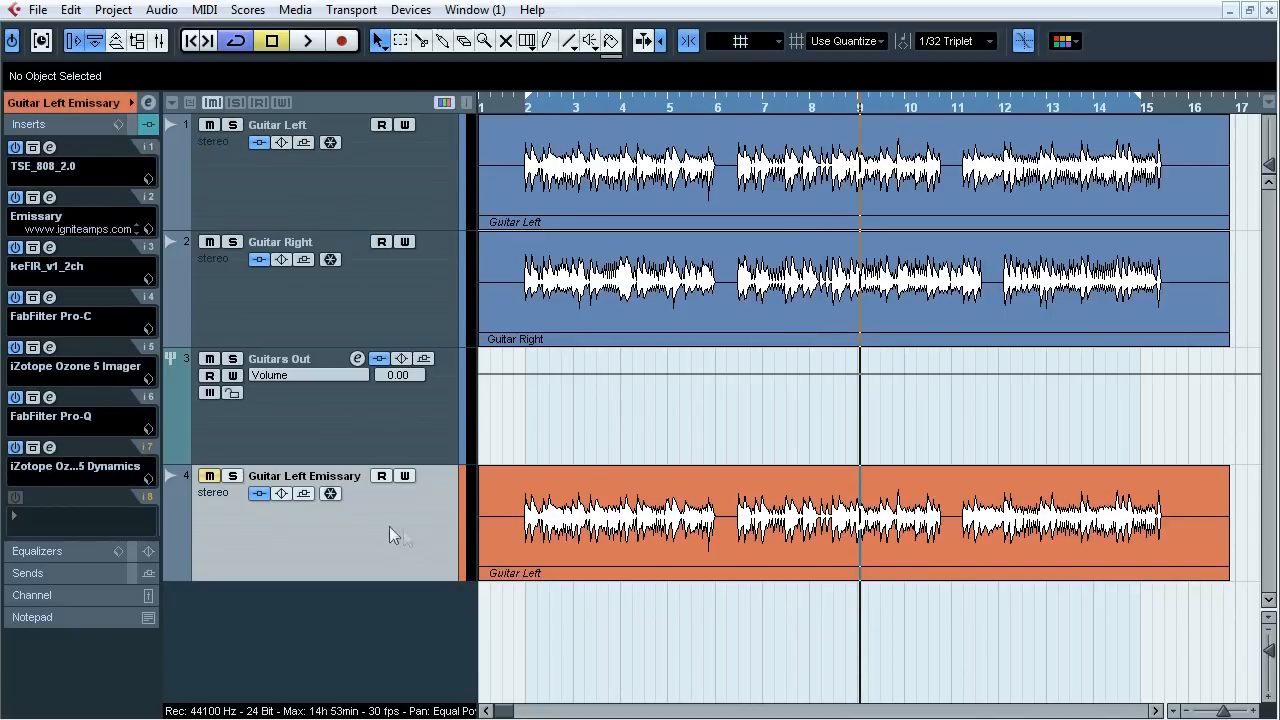
left_click(49, 247)
left_click(49, 197)
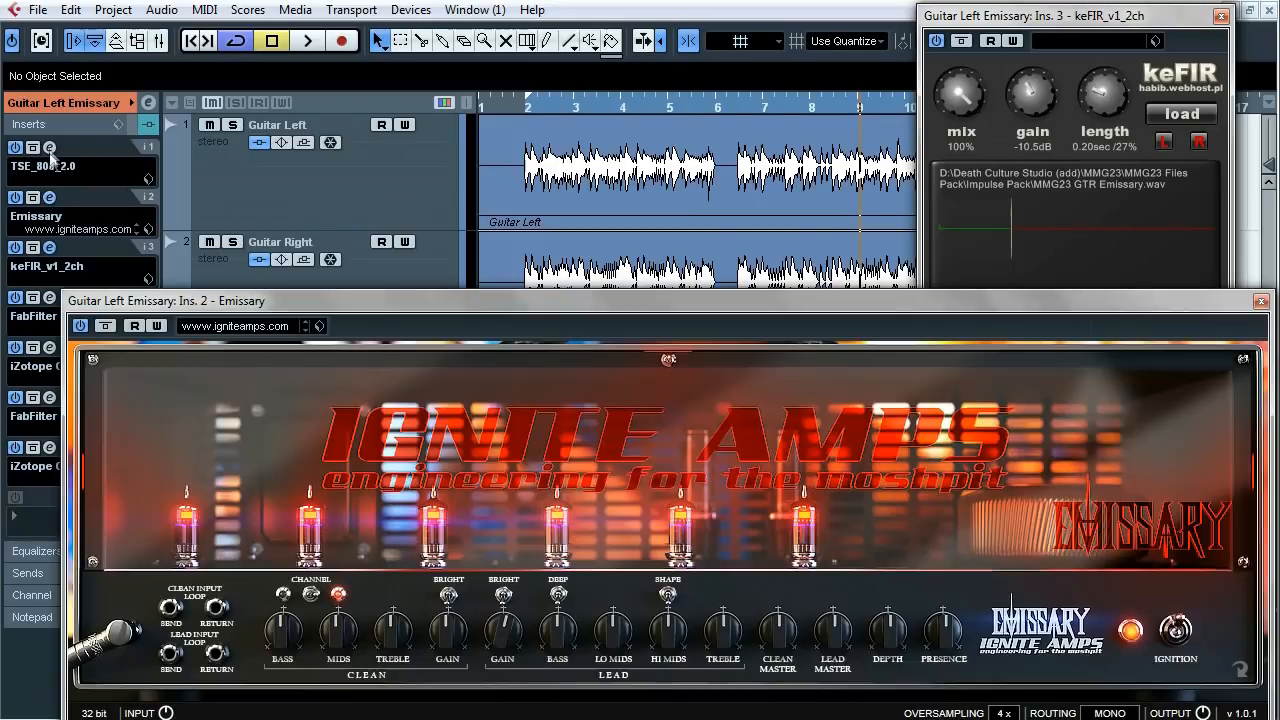
left_click(49, 147)
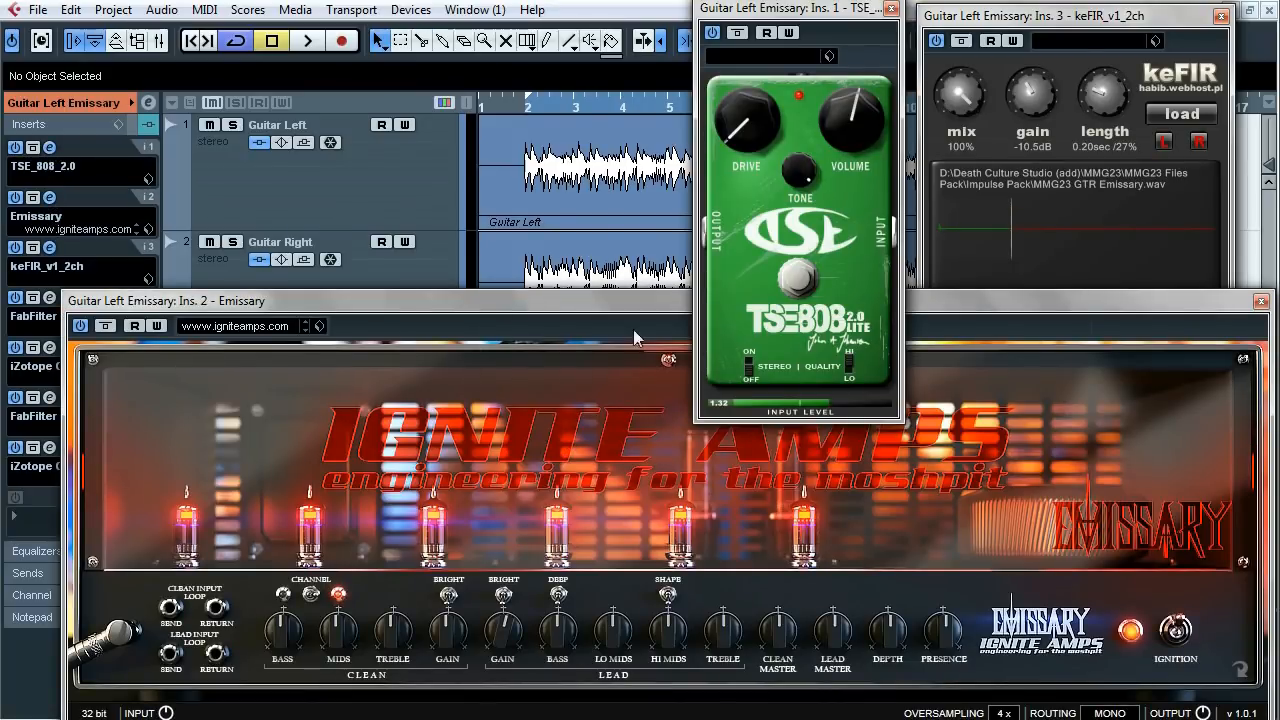
left_click(49, 147)
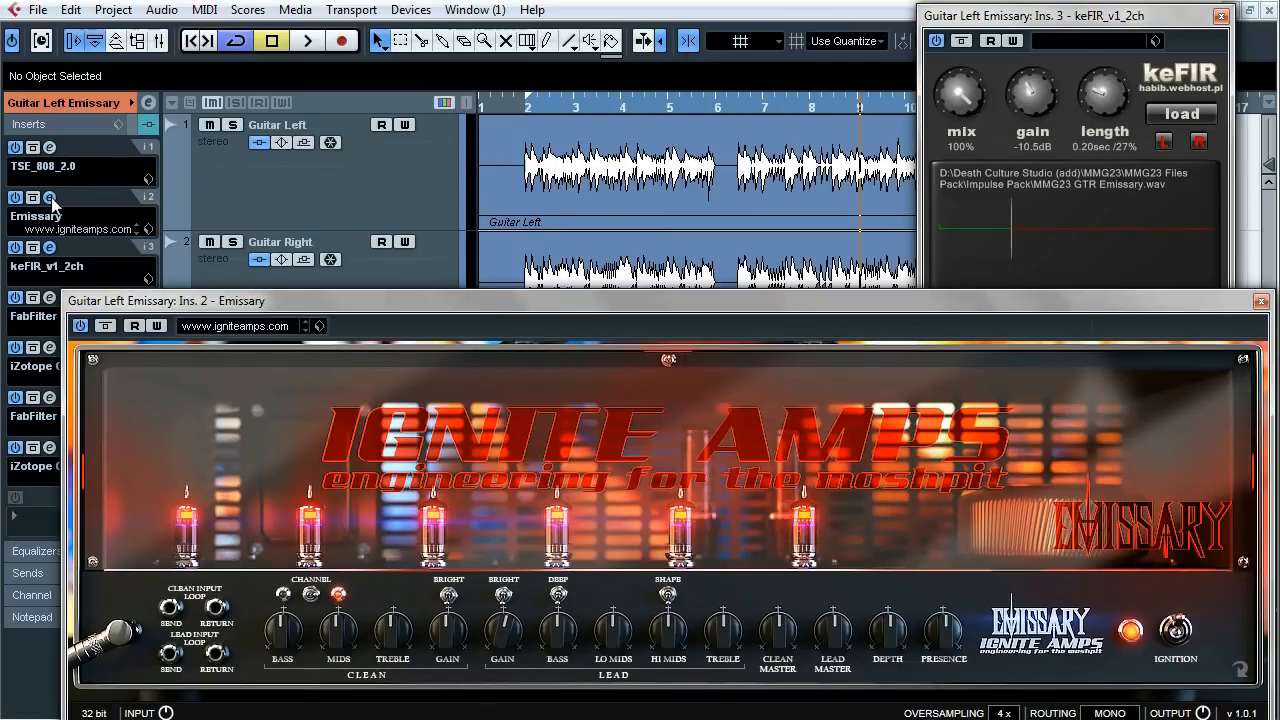
left_click(49, 197)
left_click(49, 247)
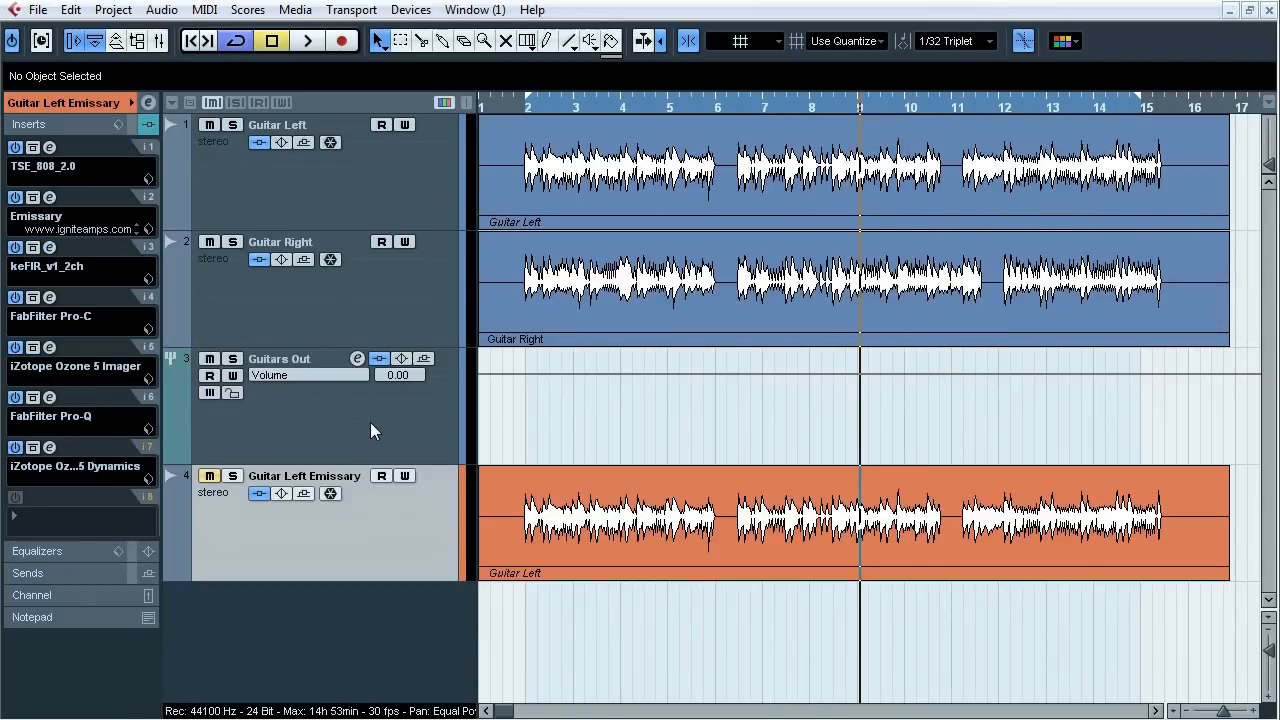
- Reopen keFIR_v1_2ch on Guitar Left Emissary to check its loaded impulse file, then close it
left_click(49, 247)
left_click_drag(1033, 20, 965, 76)
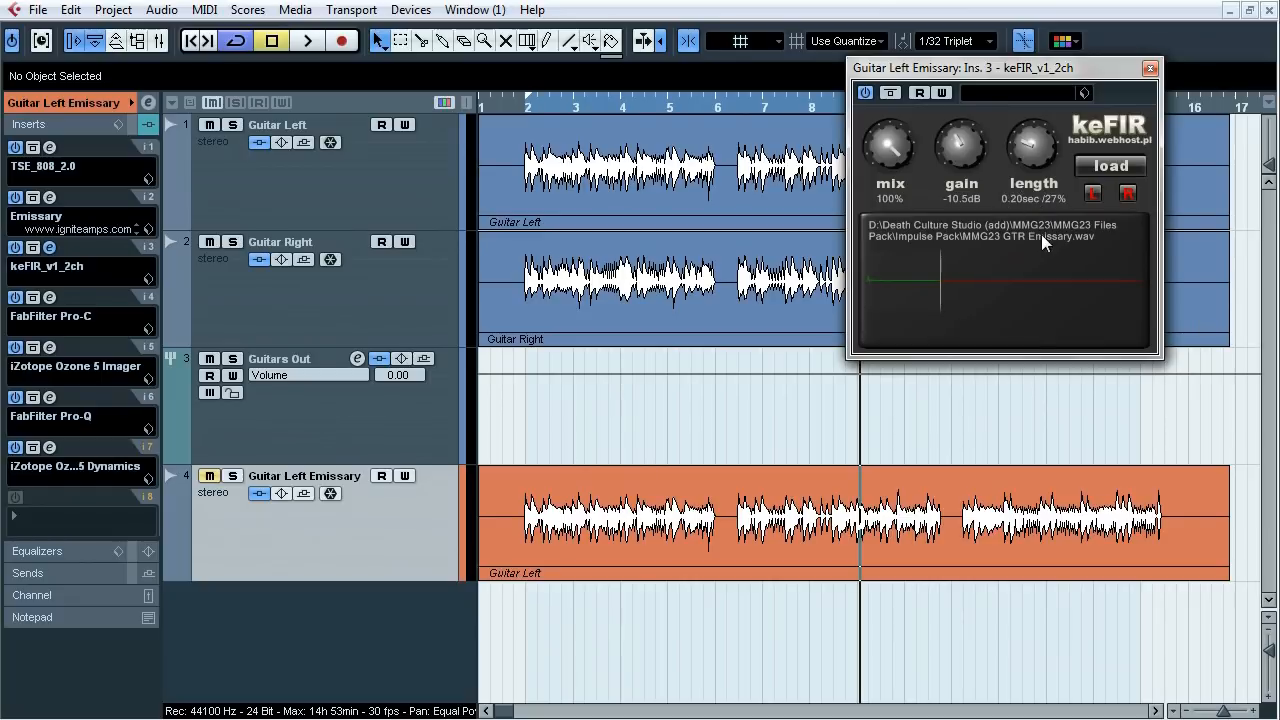
left_click(1150, 68)
- Export the Guitars Out group channel as a 44.100 kHz, 24 Bit Wave file named Guitars
left_click_drag(1223, 711, 1219, 711)
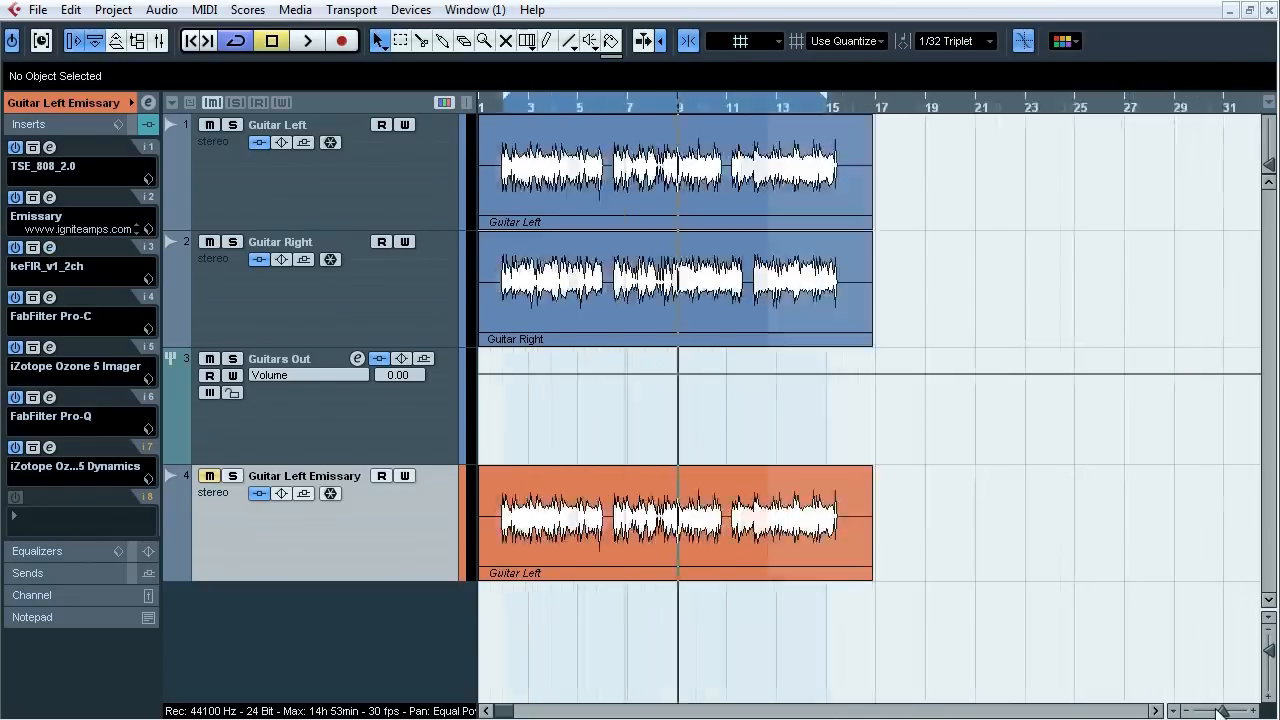
left_click(685, 210)
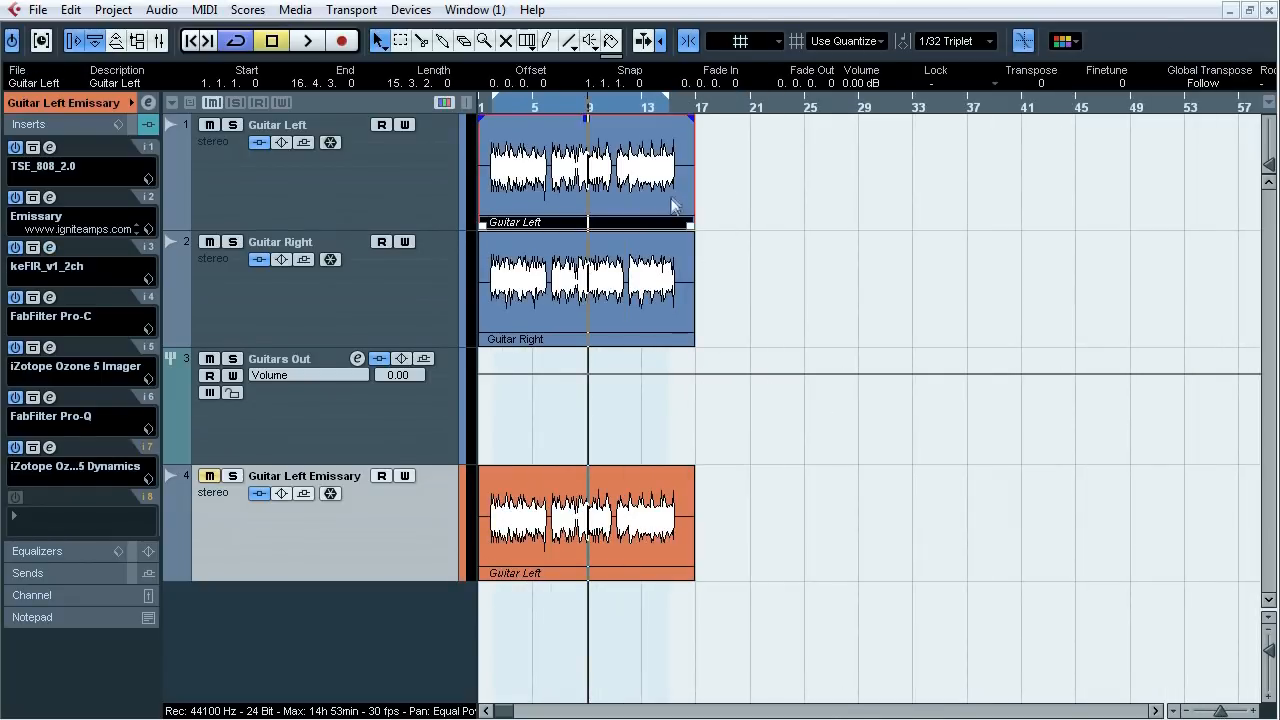
left_click(38, 10)
mouse_move(200, 366)
left_click(391, 408)
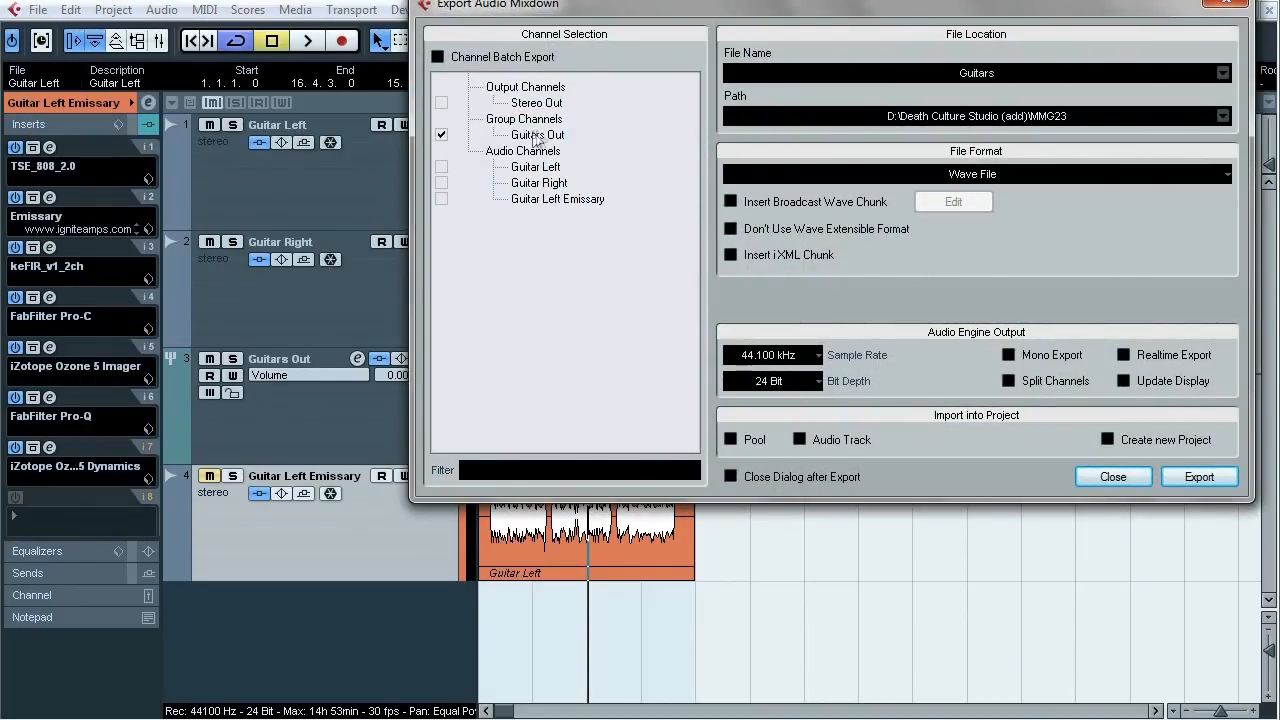
left_click(1195, 478)
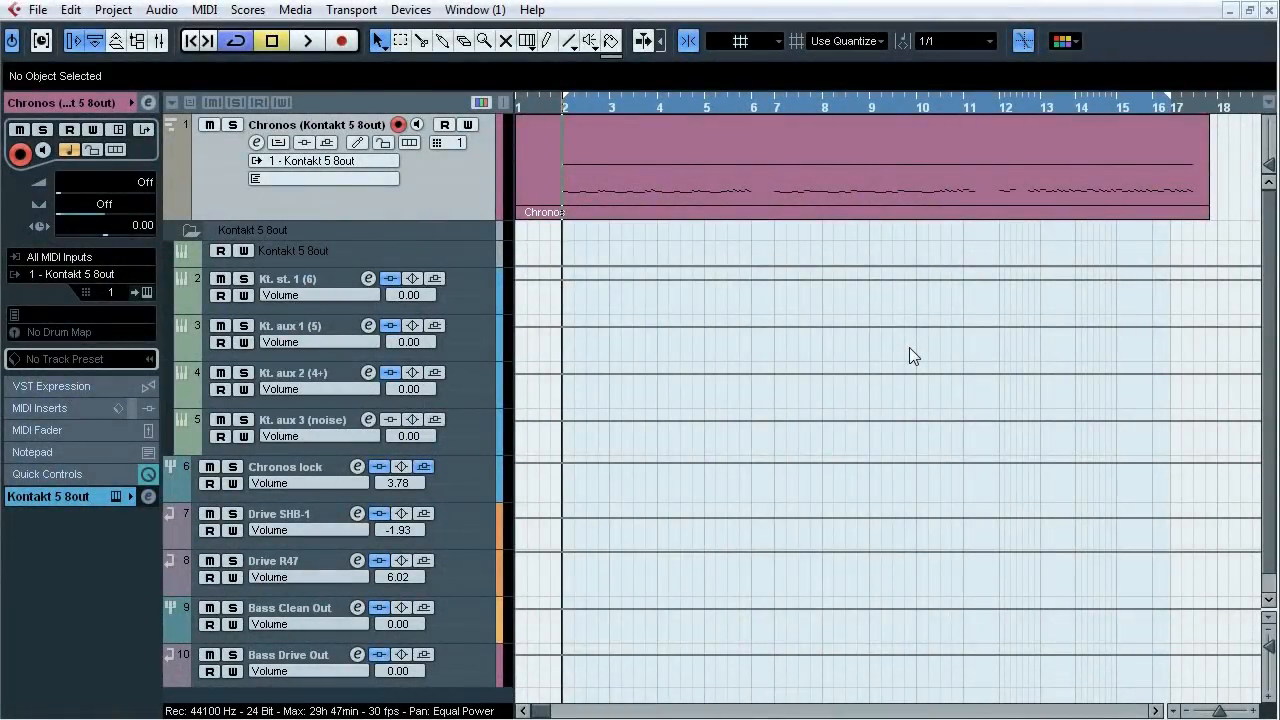
- Play the Chronos bass part from bar 2, stop past bar 5, and open its Kontakt 5 8out instrument
key("space")
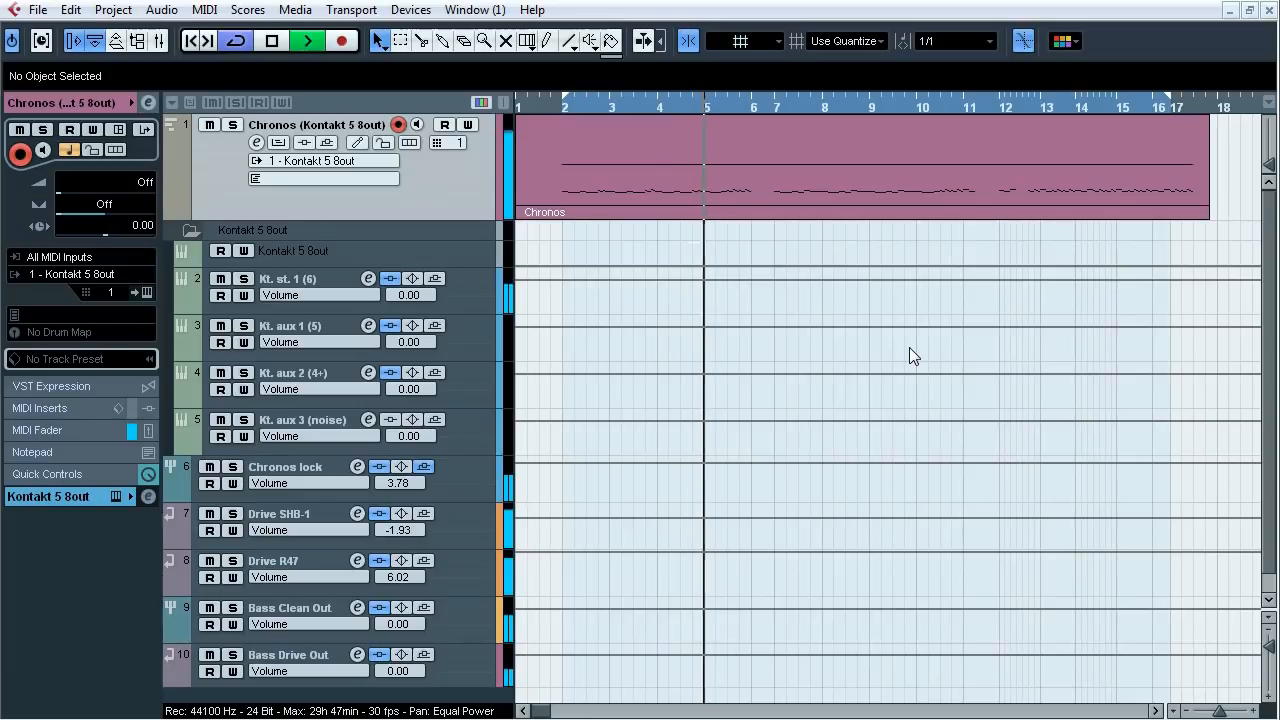
key("space")
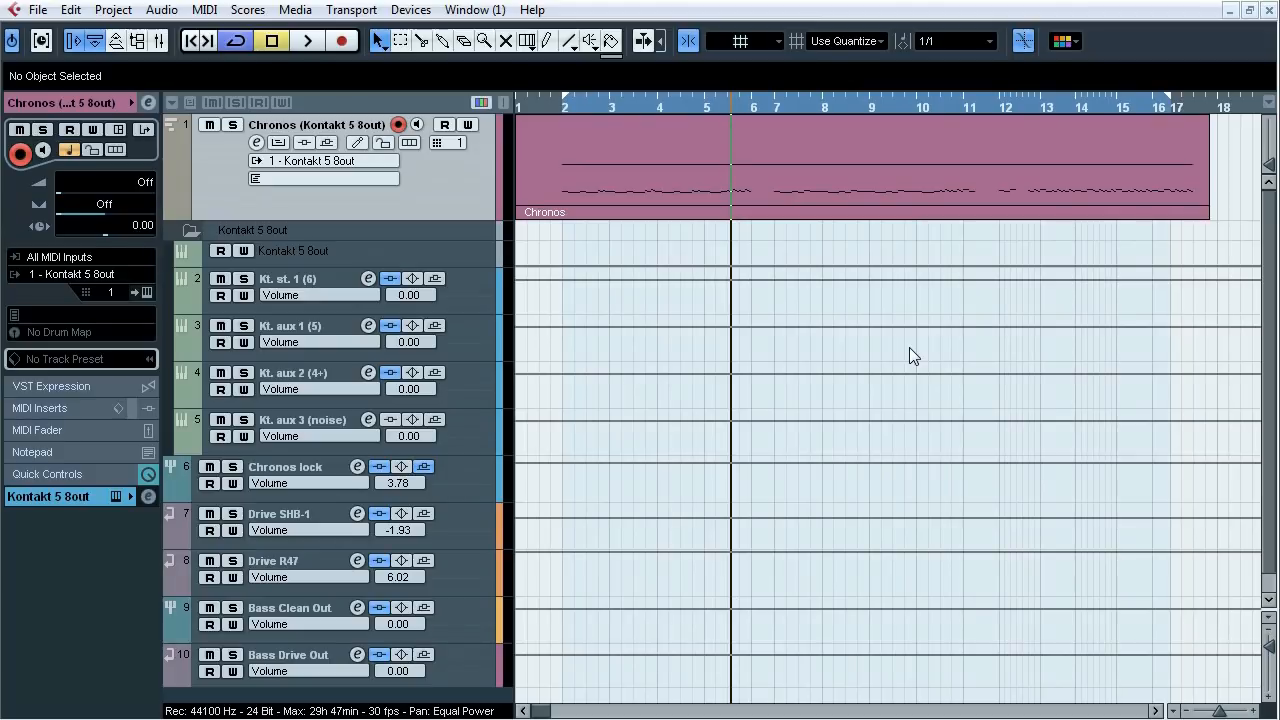
left_click(146, 293)
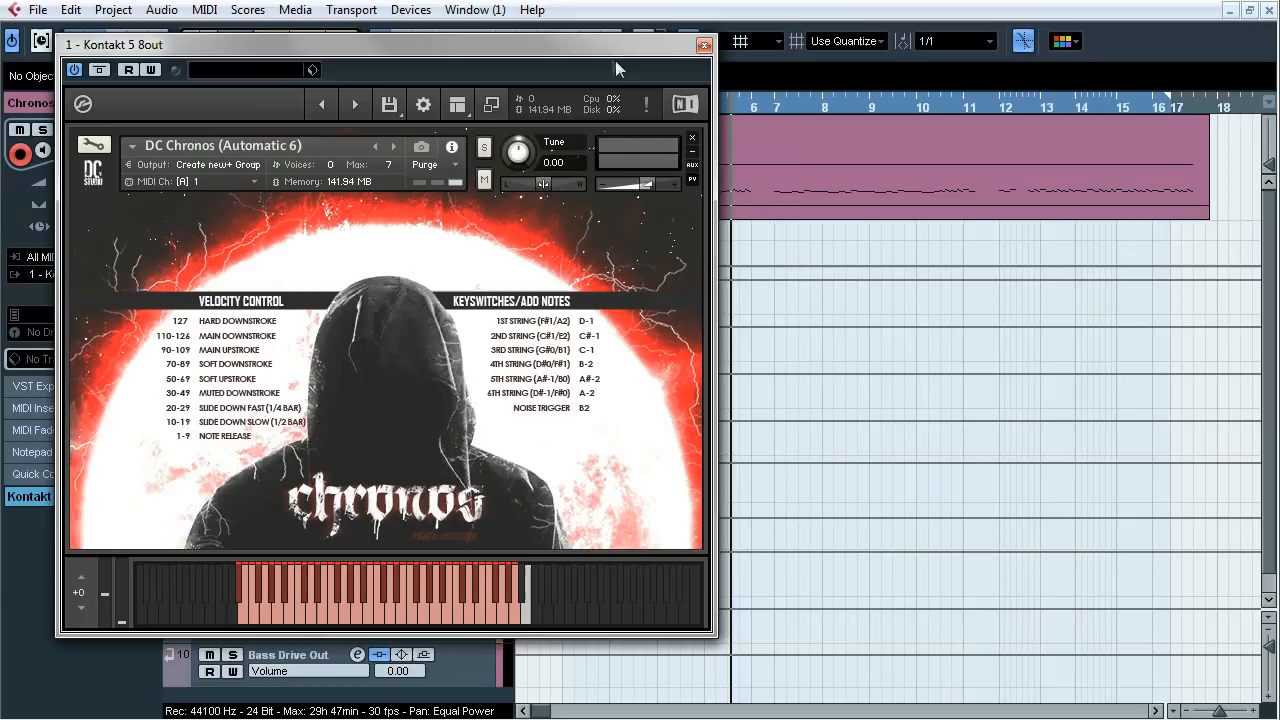
left_click_drag(612, 46, 658, 65)
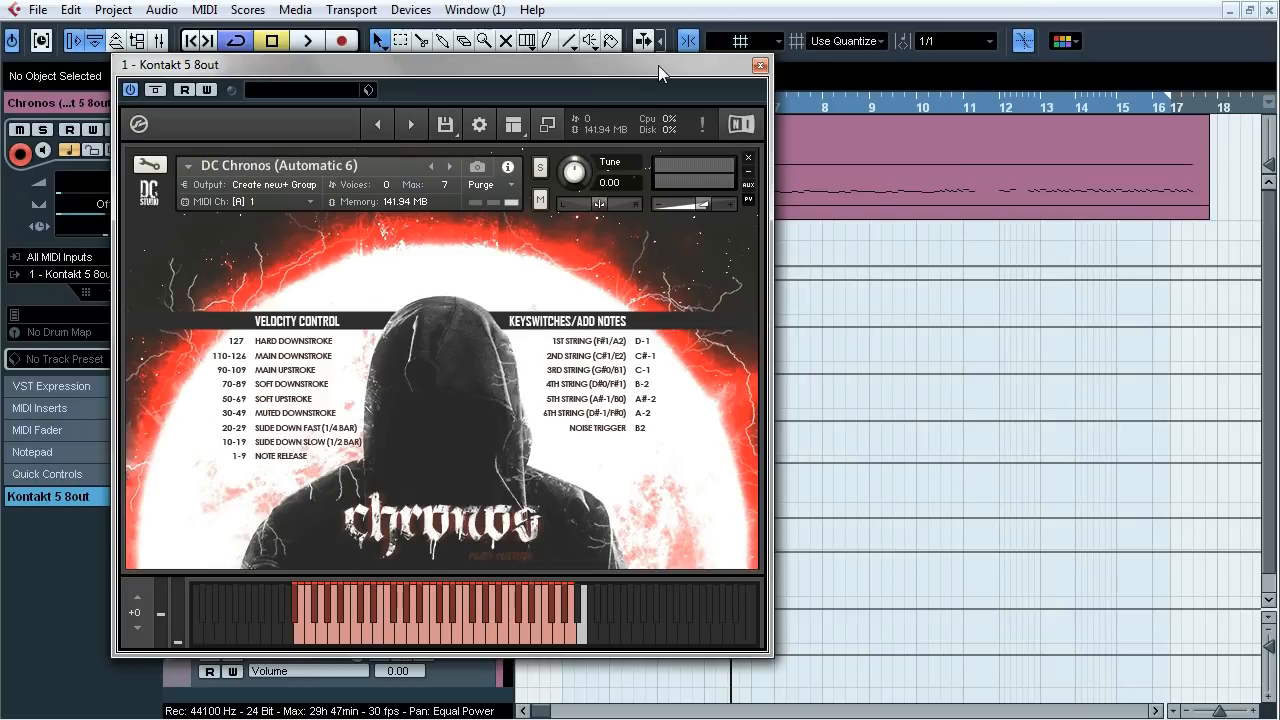
- Expand Kontakt to its full view and examine the Chronos Automatic Boxes fretboard picture, then close the picture
left_click(553, 132)
left_click_drag(628, 69, 623, 37)
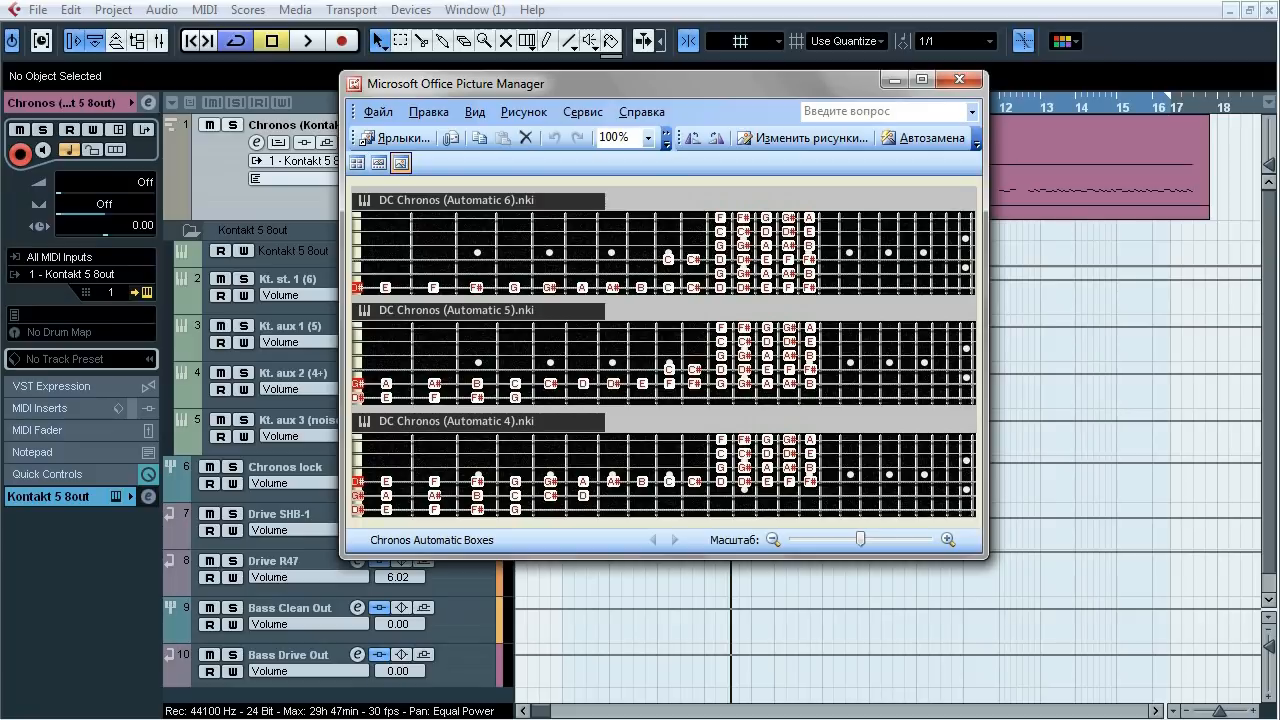
key("alt+F4")
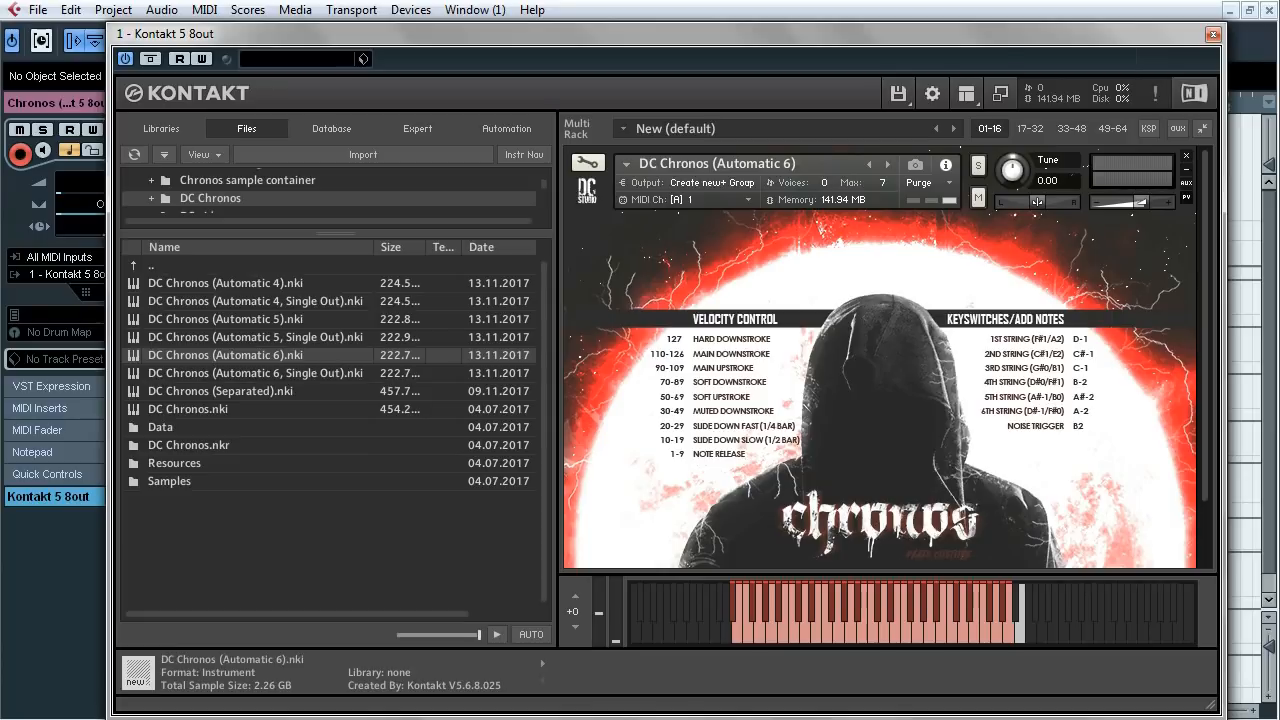
- Check which outputs of Kontakt 5 8out are activated in the VST Instruments rack, then close the rack
key("F11")
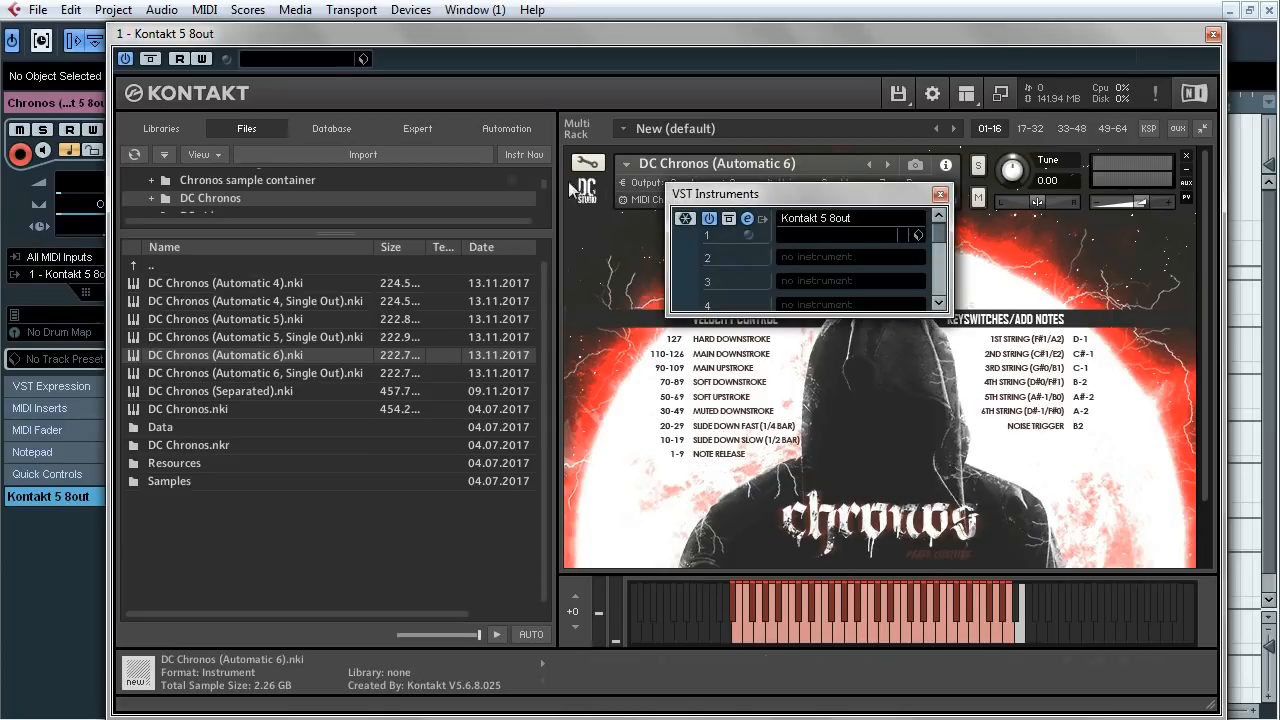
left_click(763, 219)
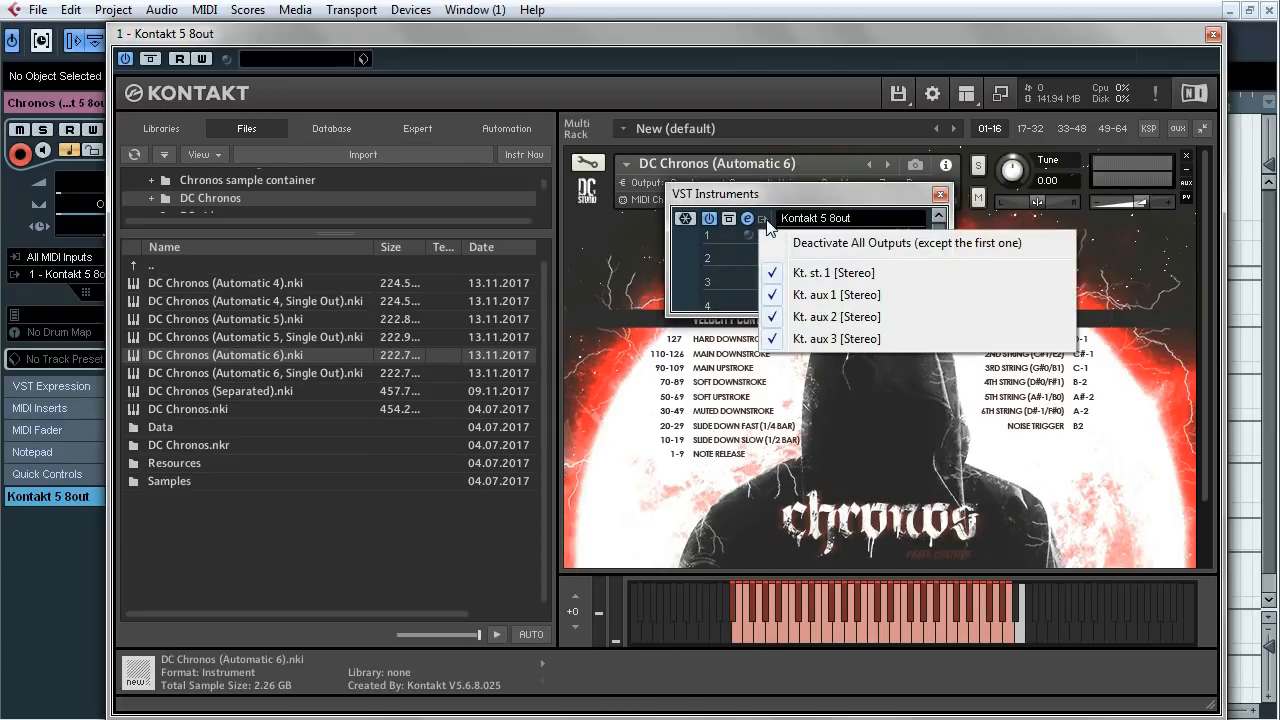
left_click(768, 227)
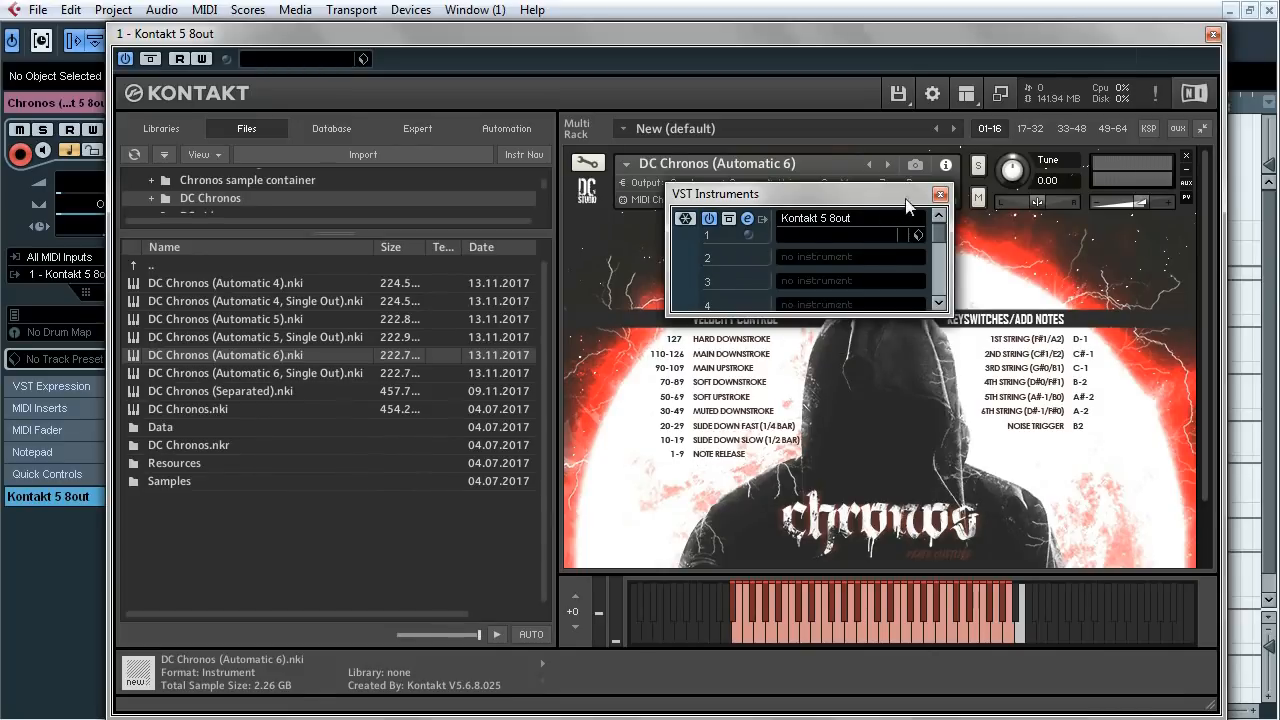
left_click(940, 195)
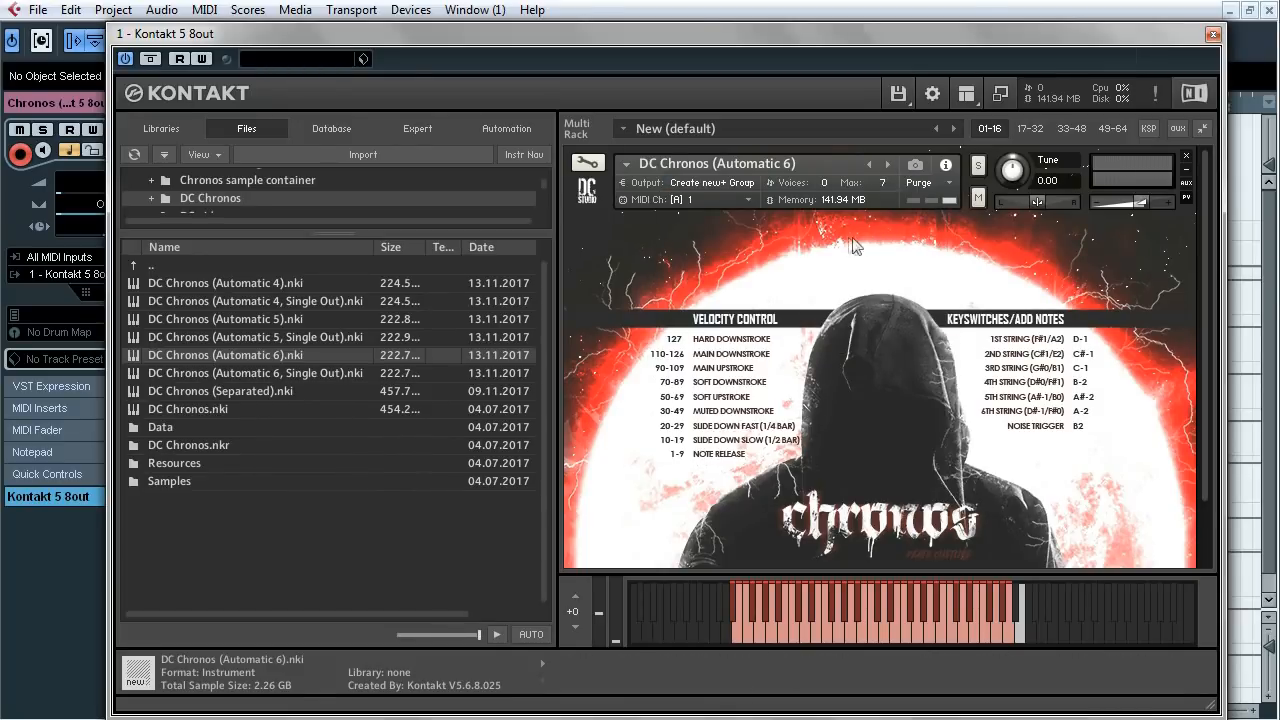
- Display Kontakt's Outputs section and open its Presets / Batch Configuration options
left_click(978, 102)
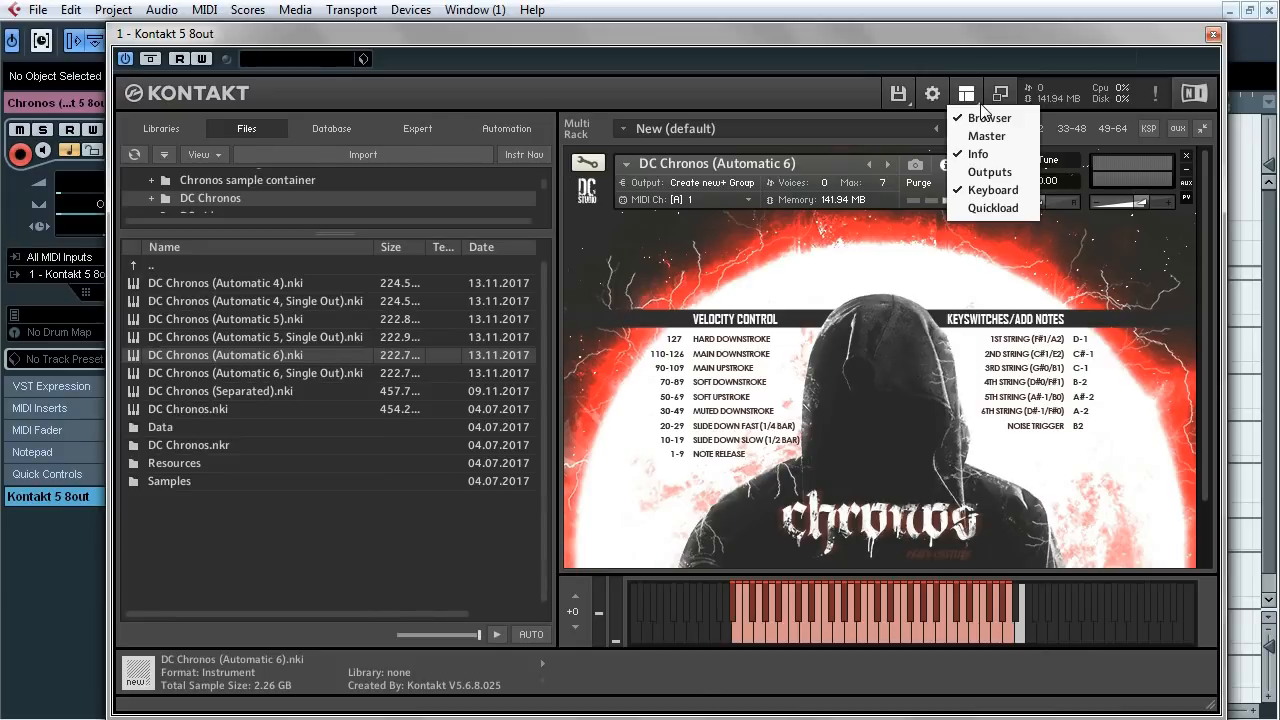
left_click(989, 172)
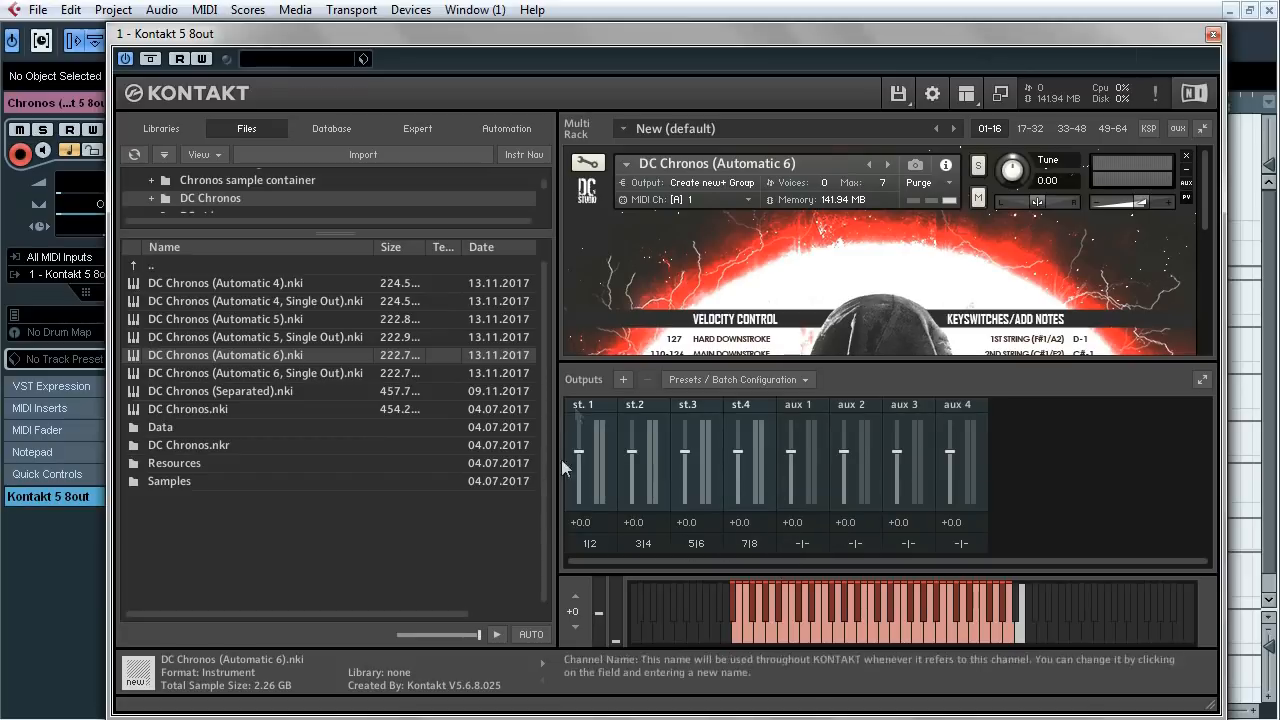
left_click(806, 380)
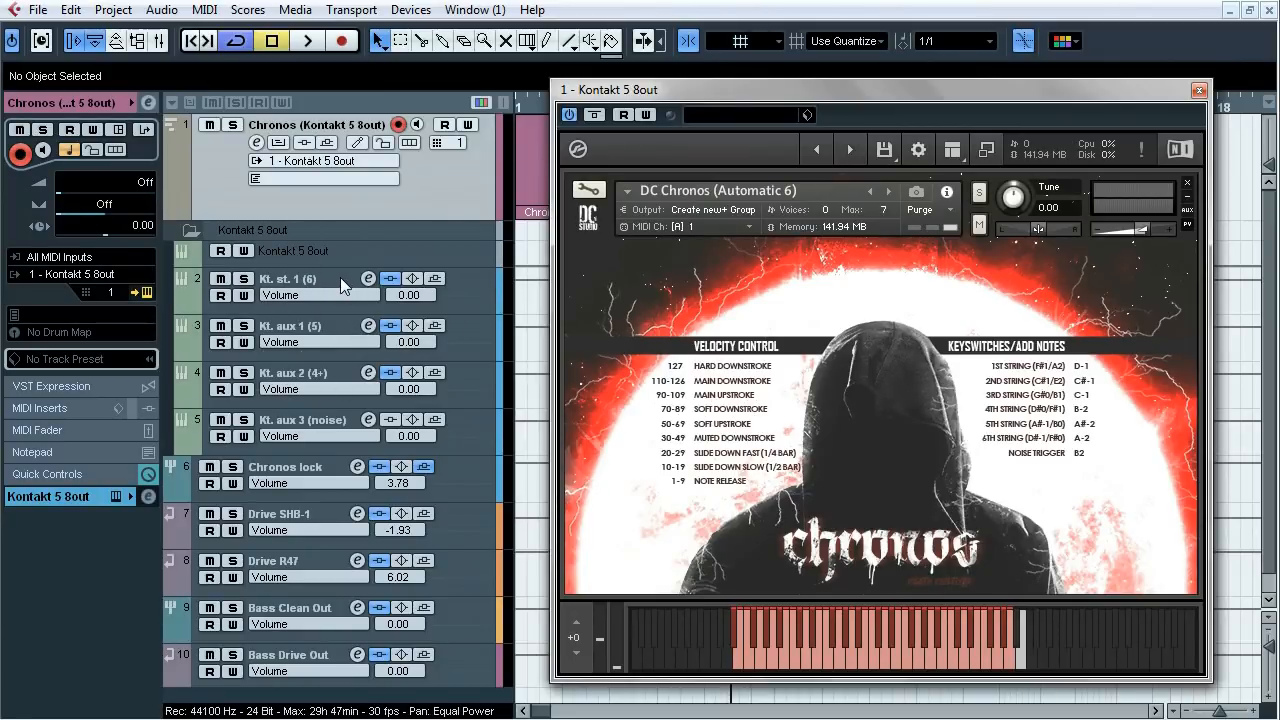
- View the insert effects of Kt. st. 1 (6), Kt. aux 1 (5), Kt. aux 2 (4+) and Kt. aux 3 (noise) in turn
left_click(340, 277)
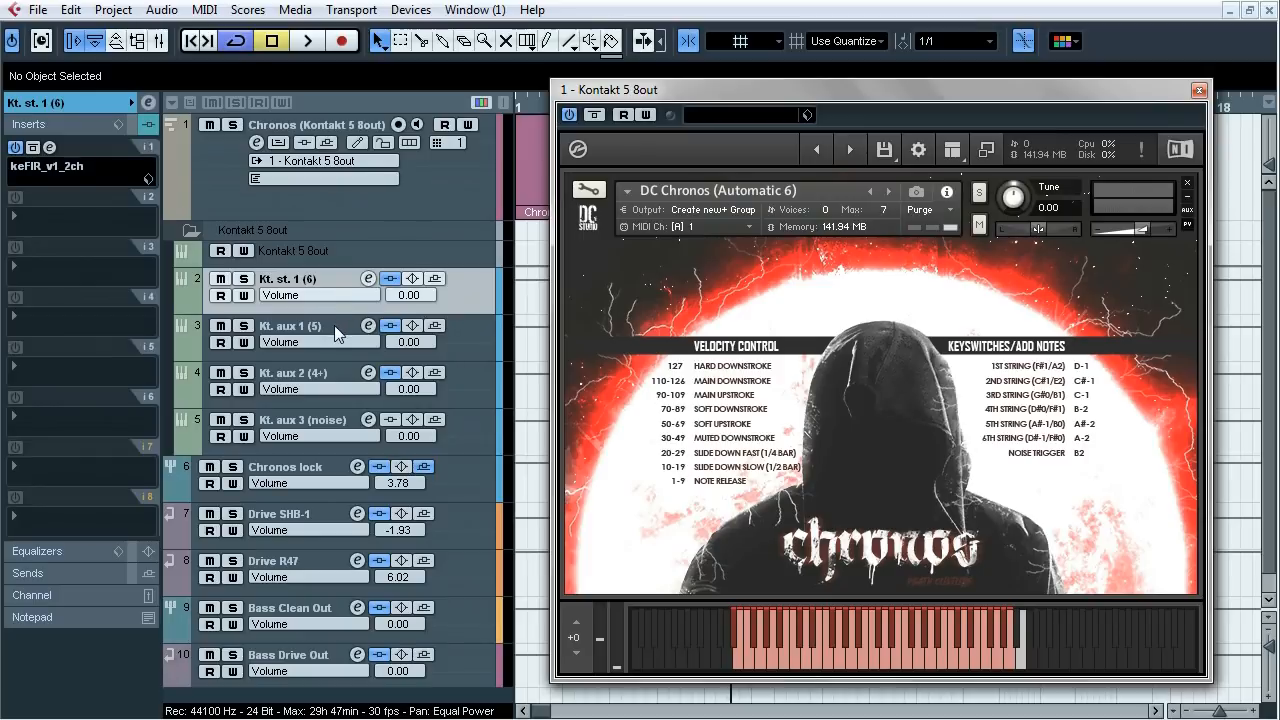
left_click(334, 325)
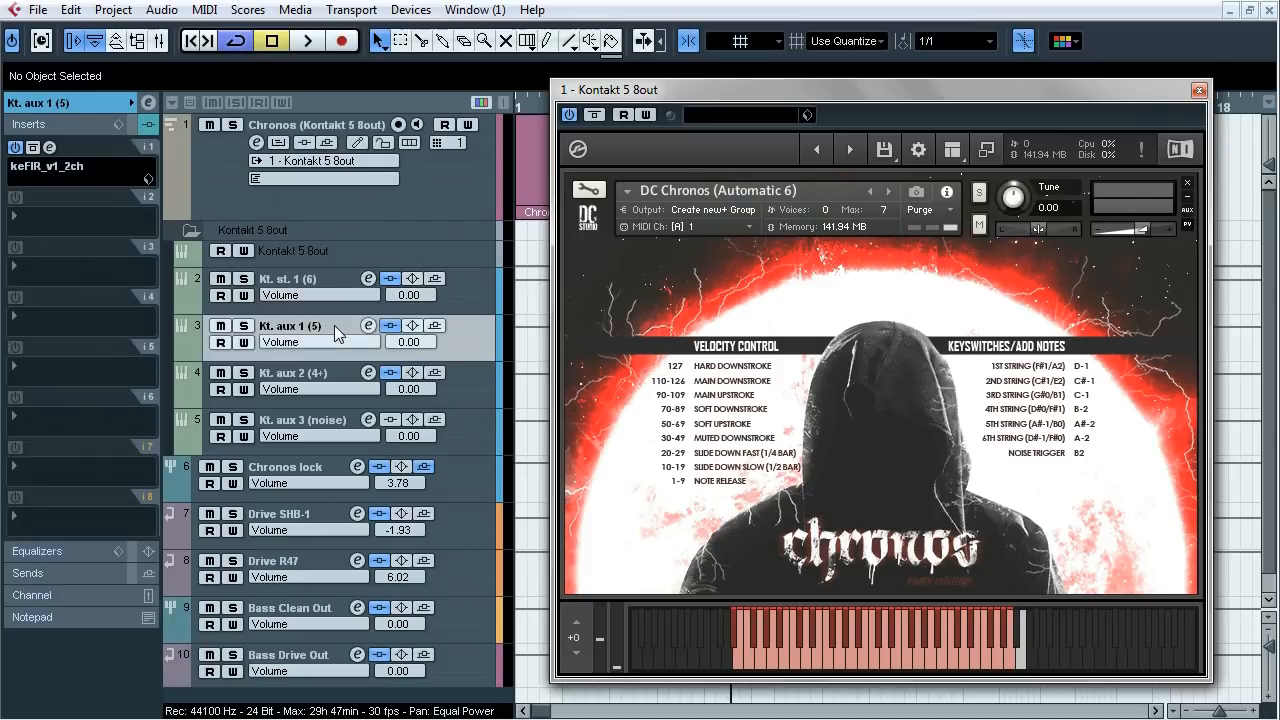
left_click(339, 381)
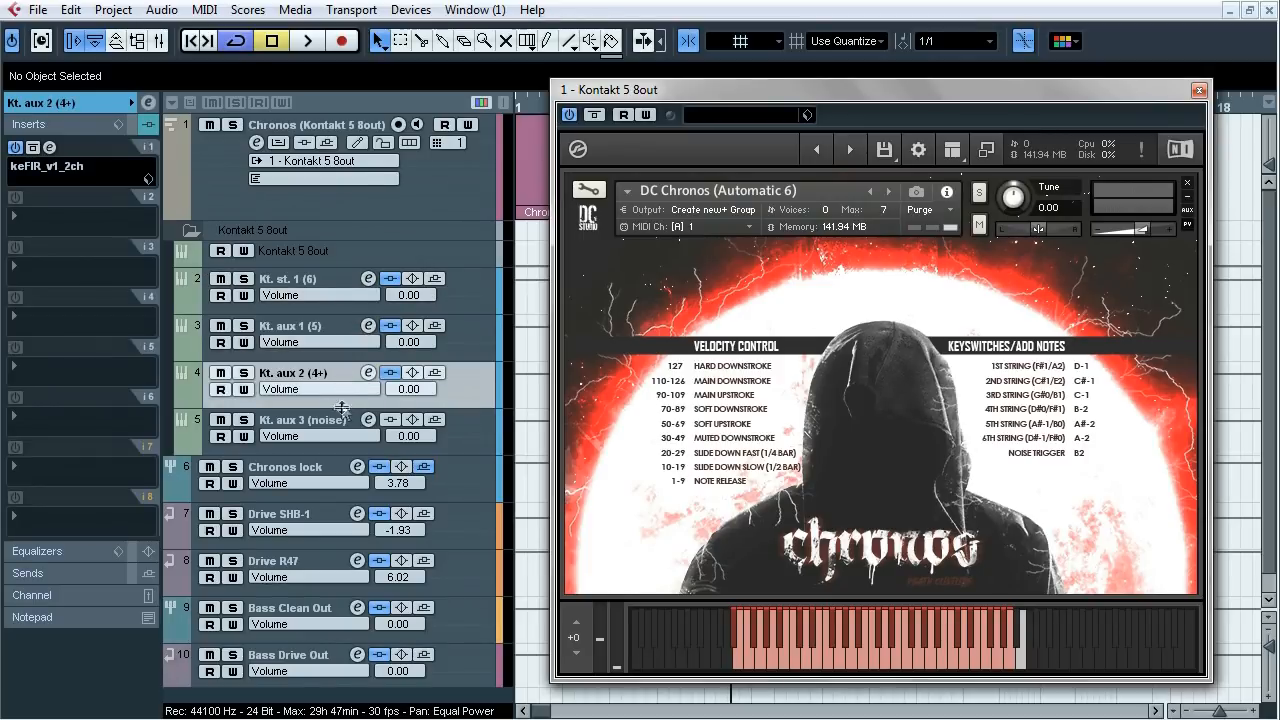
left_click(341, 422)
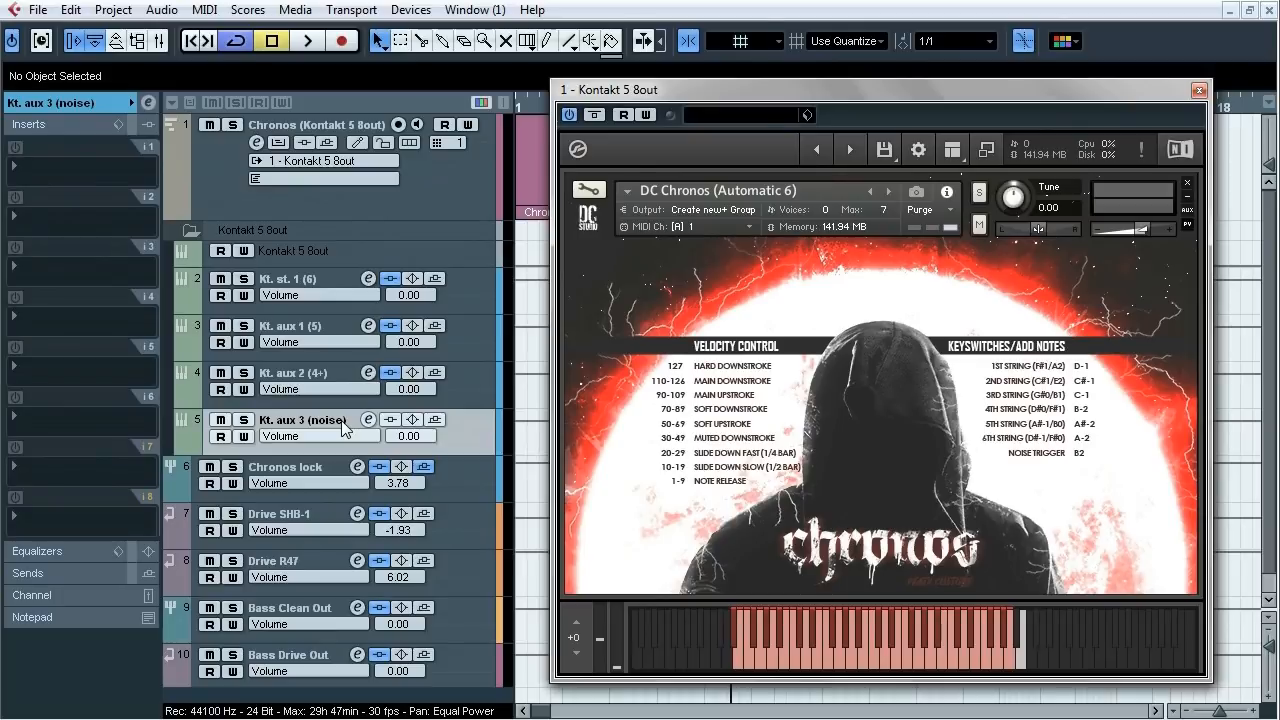
- Return to Kt. st. 1 (6) and view the impulse loaded in its keFIR_v1_2ch insert, then close the plug-in
left_click(336, 279)
left_click_drag(747, 91, 784, 70)
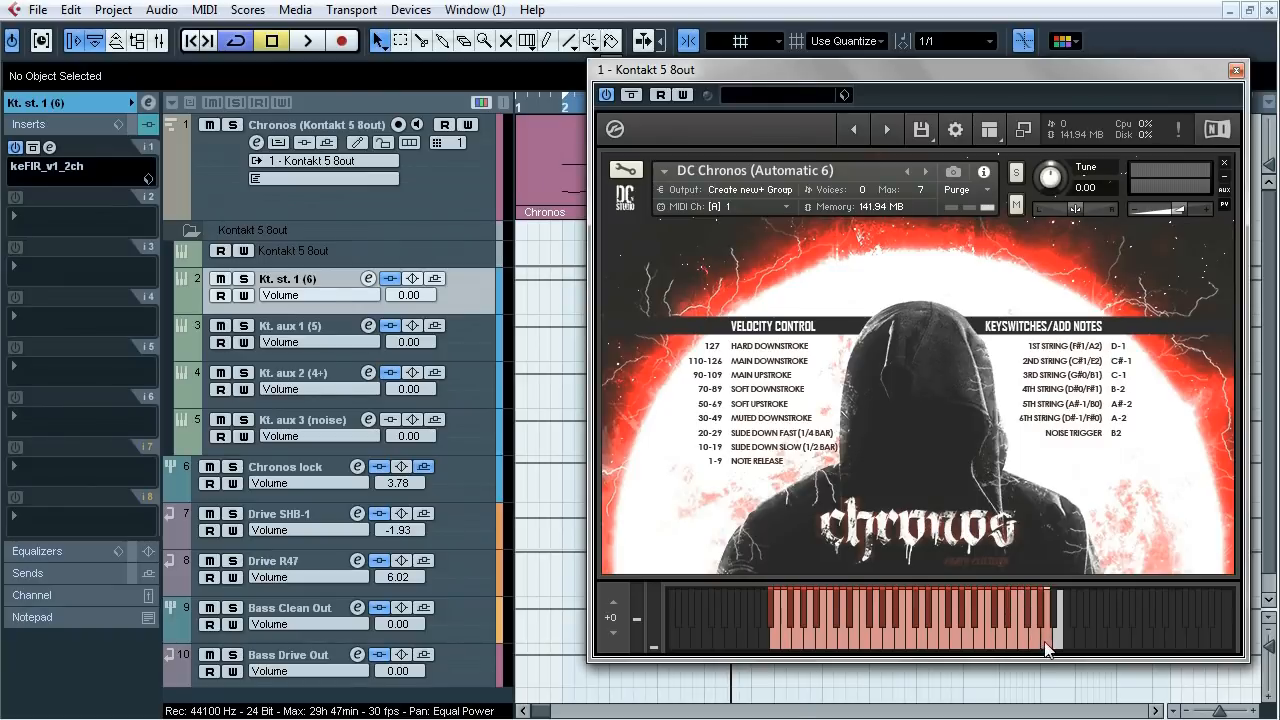
mouse_move(992, 643)
left_mouse_down()
mouse_move(807, 647)
mouse_move(1058, 655)
left_mouse_up()
left_click(50, 148)
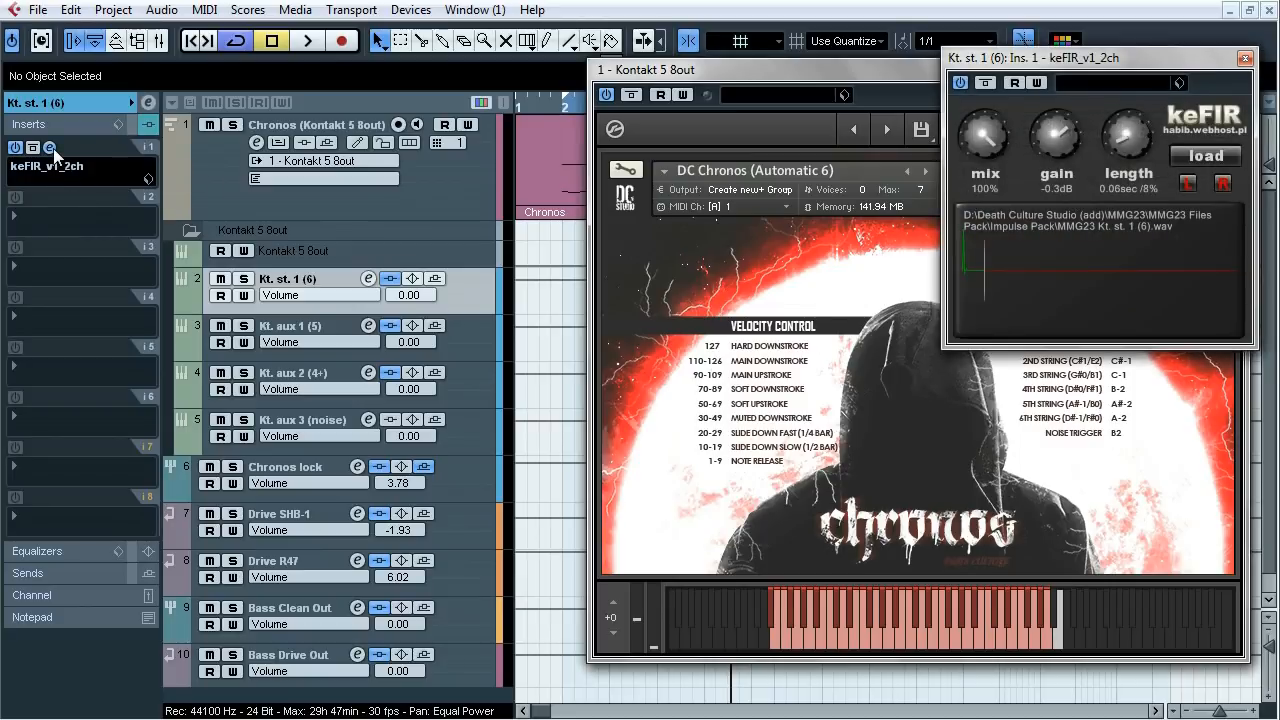
left_click(53, 148)
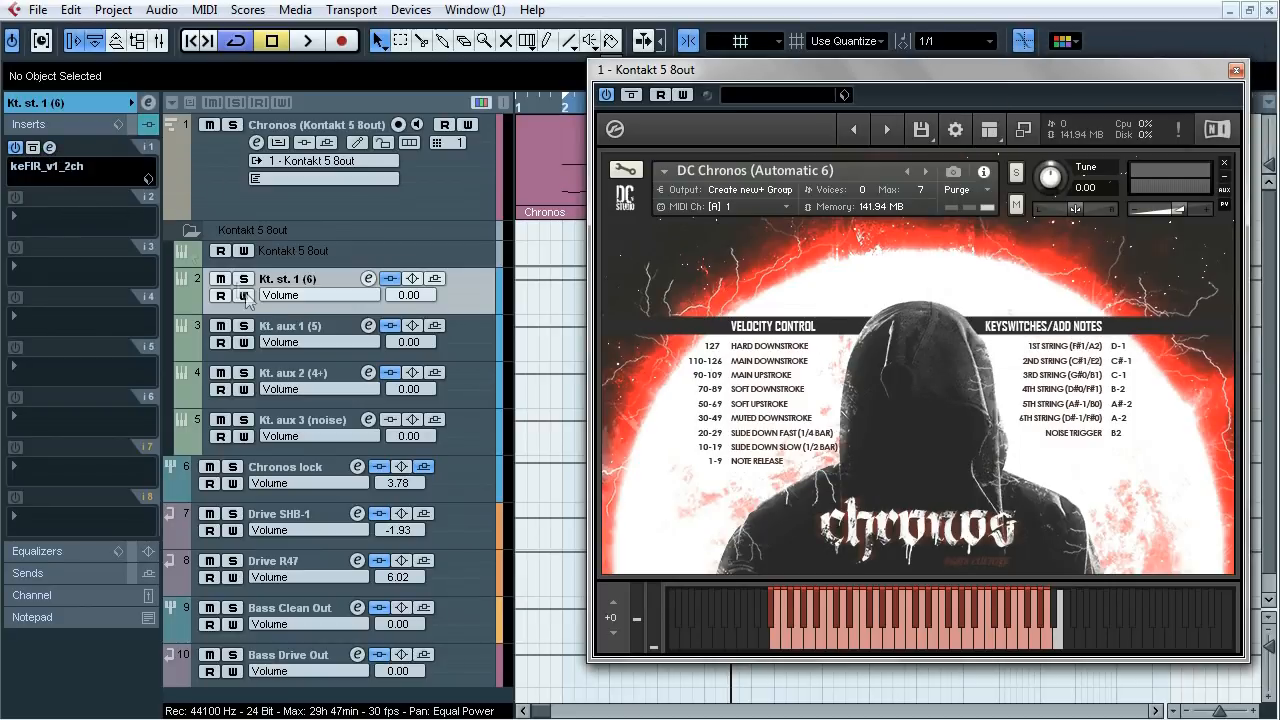
- View the keFIR_v1_2ch inserts of Kt. aux 1 (5) and Kt. aux 2 (4+), closing each, and select Kt. aux 3 (noise)
key("Down")
left_click(50, 148)
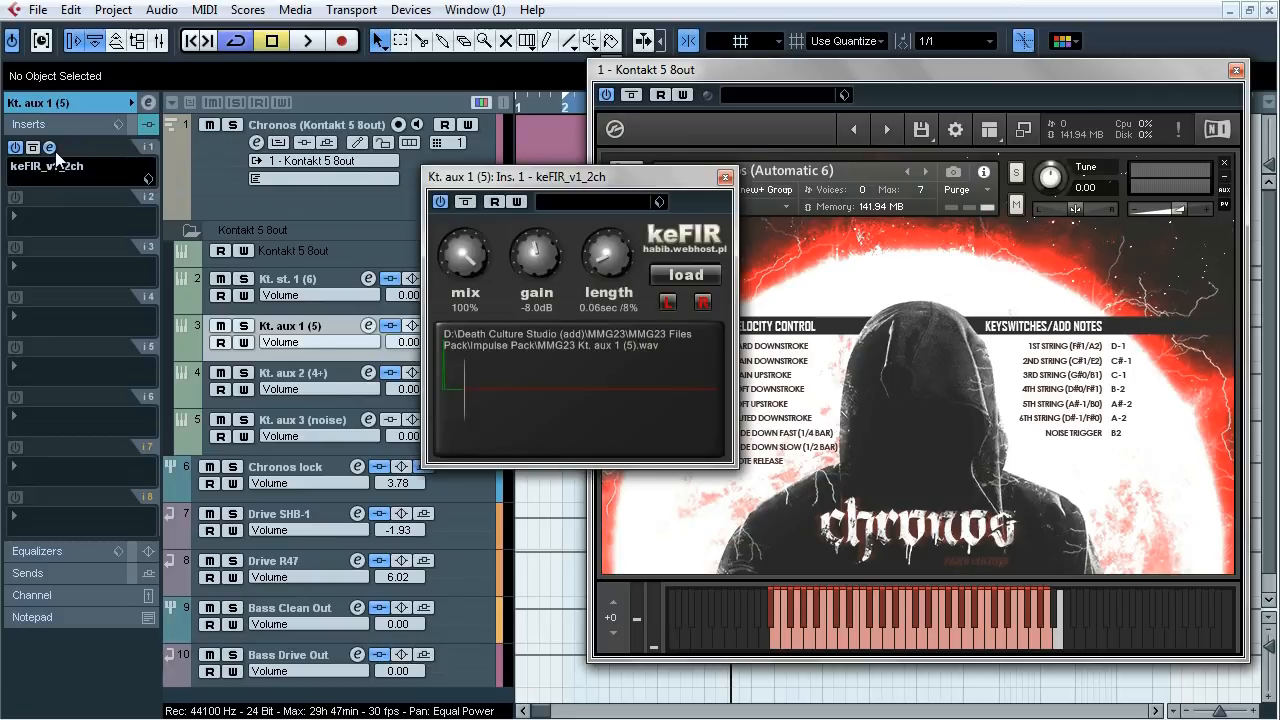
left_click(50, 148)
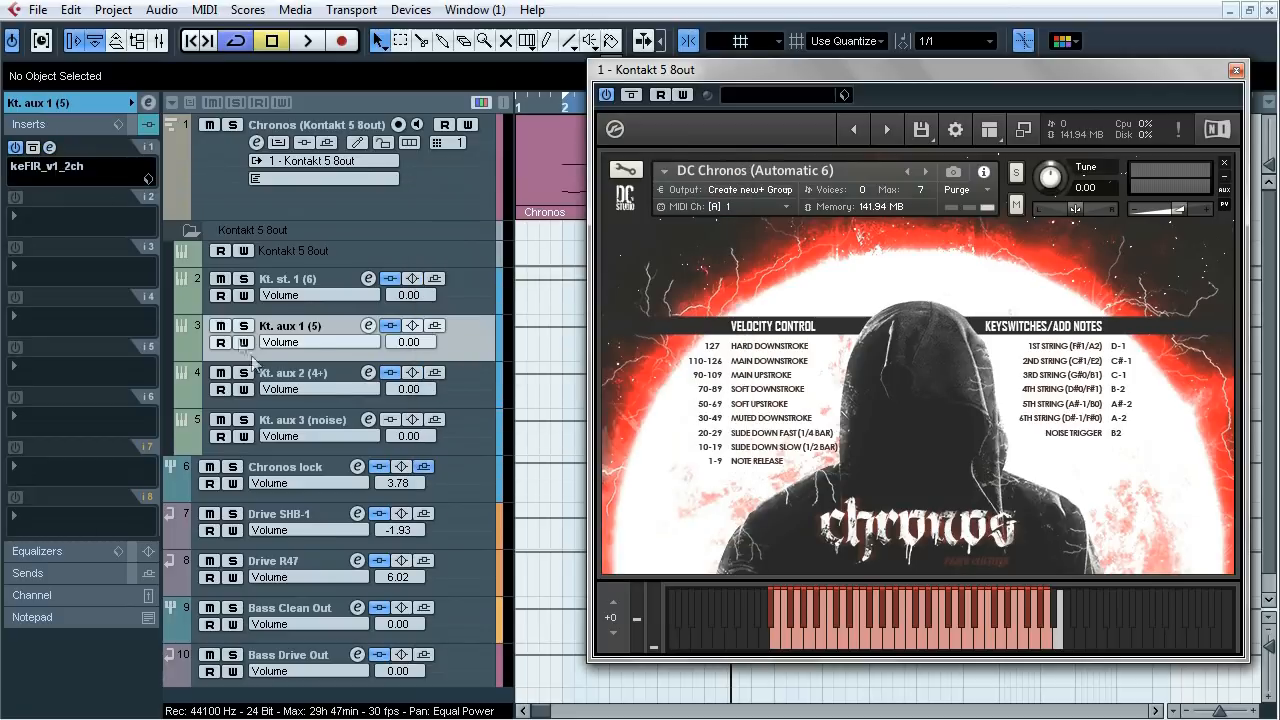
key("Down")
left_click(50, 148)
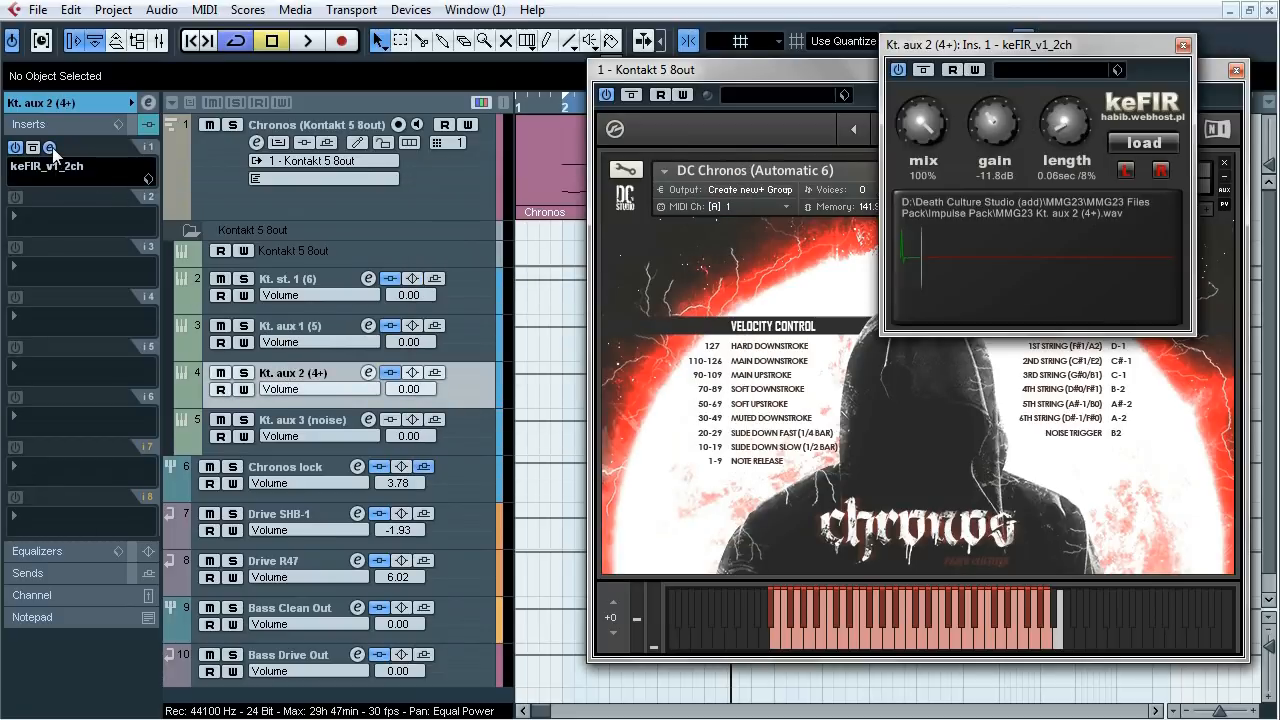
left_click(50, 148)
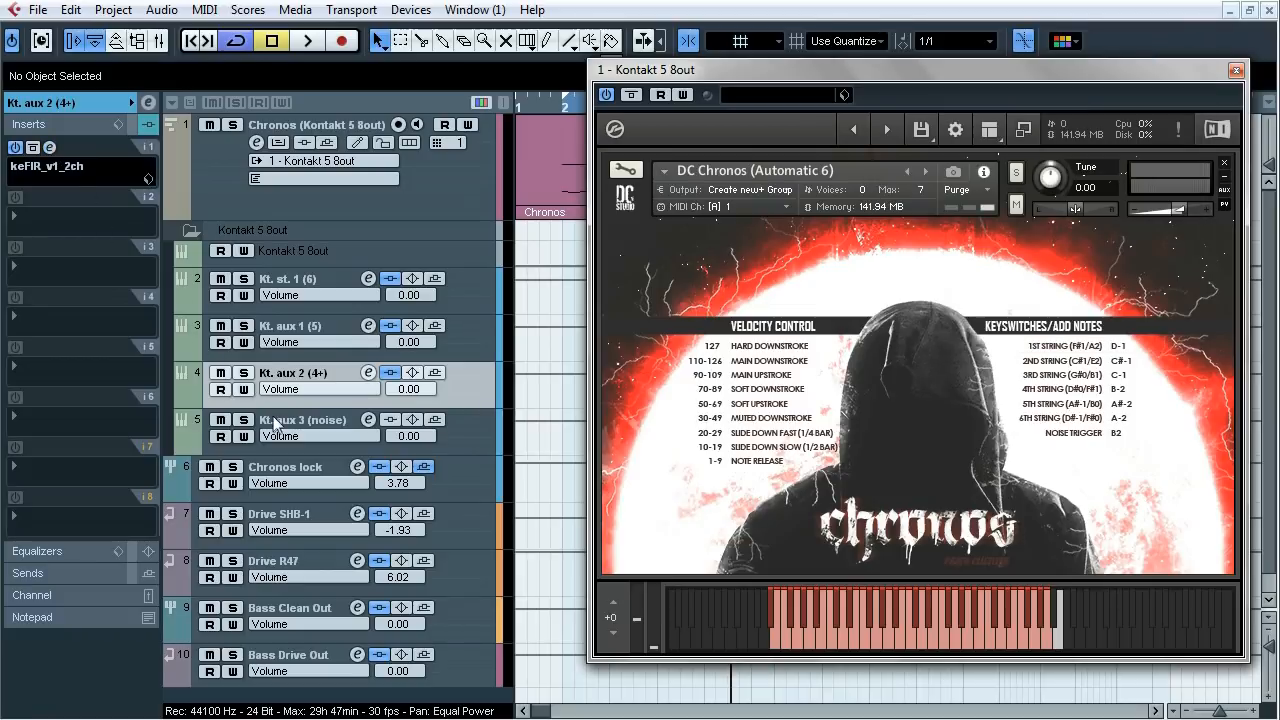
key("Down")
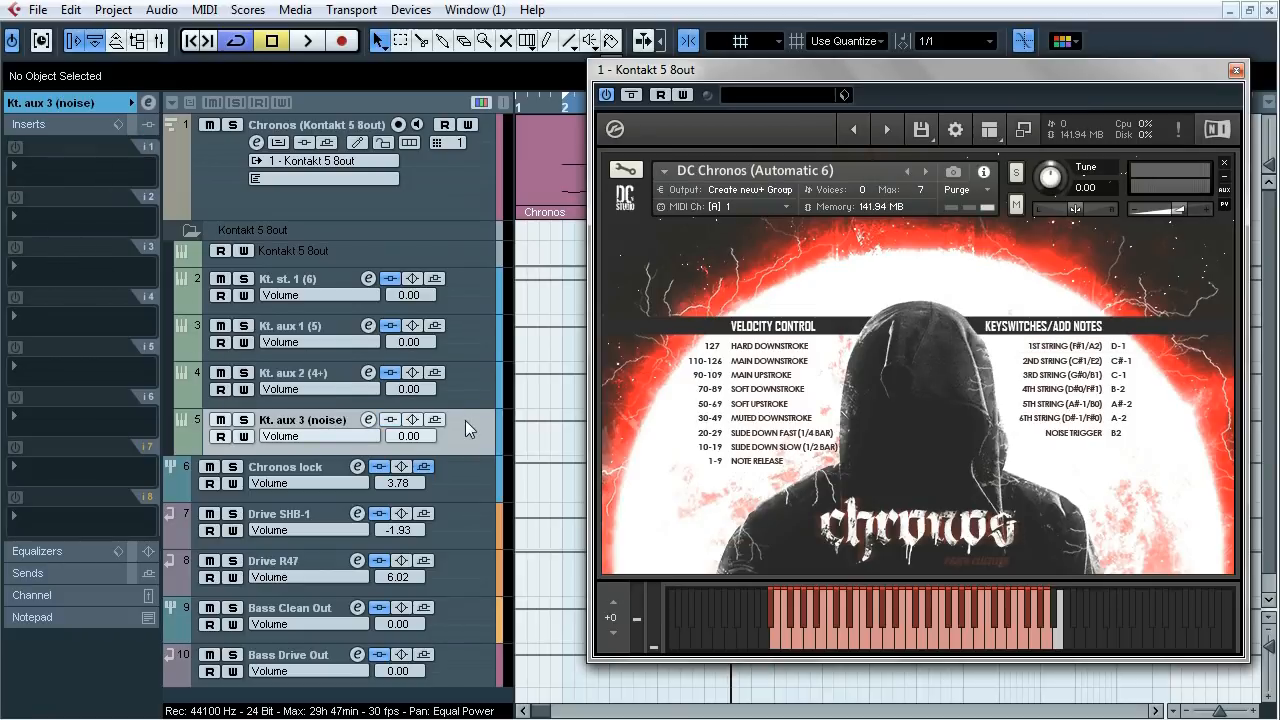
- Close Kontakt, open the Chronos part in the Key Editor and display note info for bars 2 to 5's low notes and the first long note
left_click(1236, 70)
double_click(1030, 169)
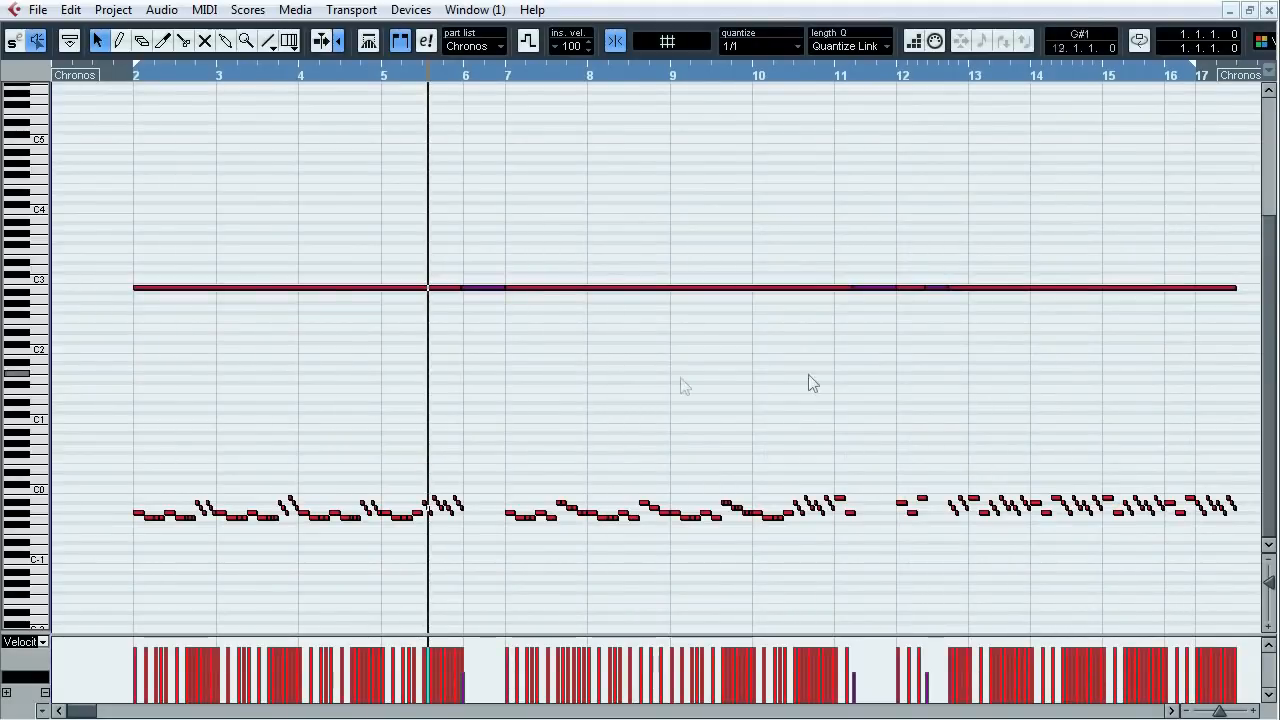
left_click_drag(110, 438, 472, 575)
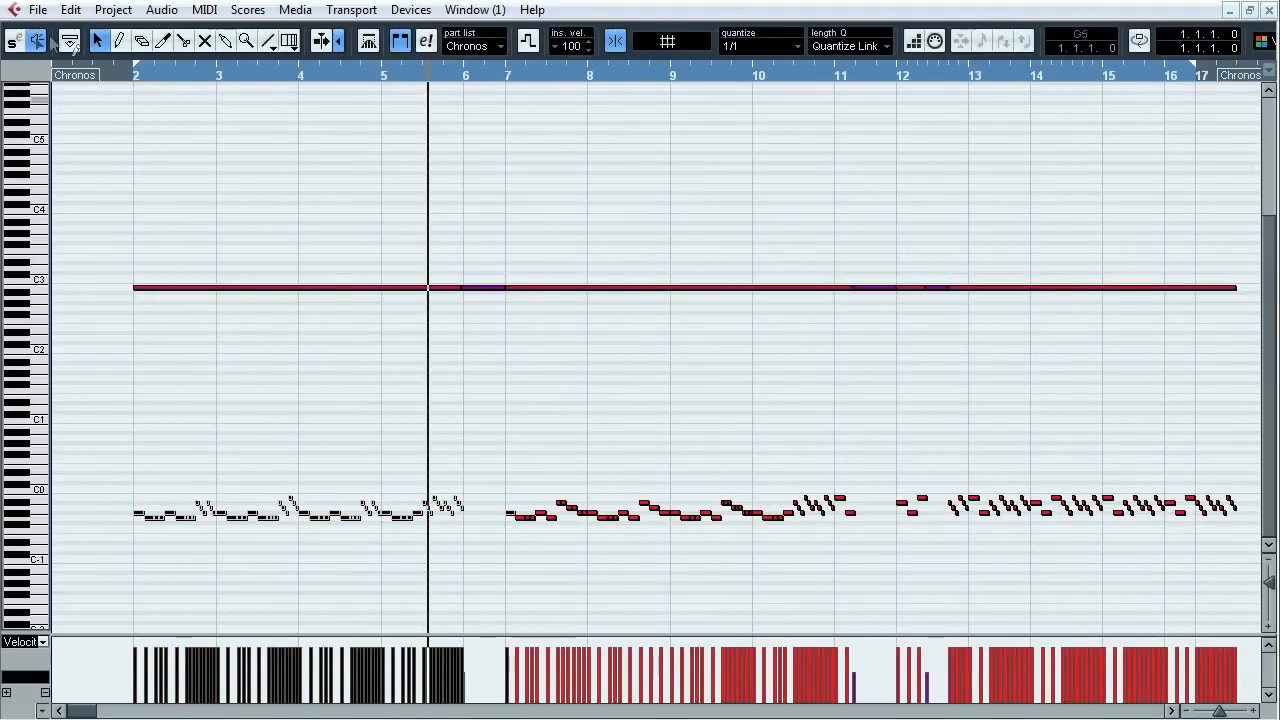
left_click(69, 40)
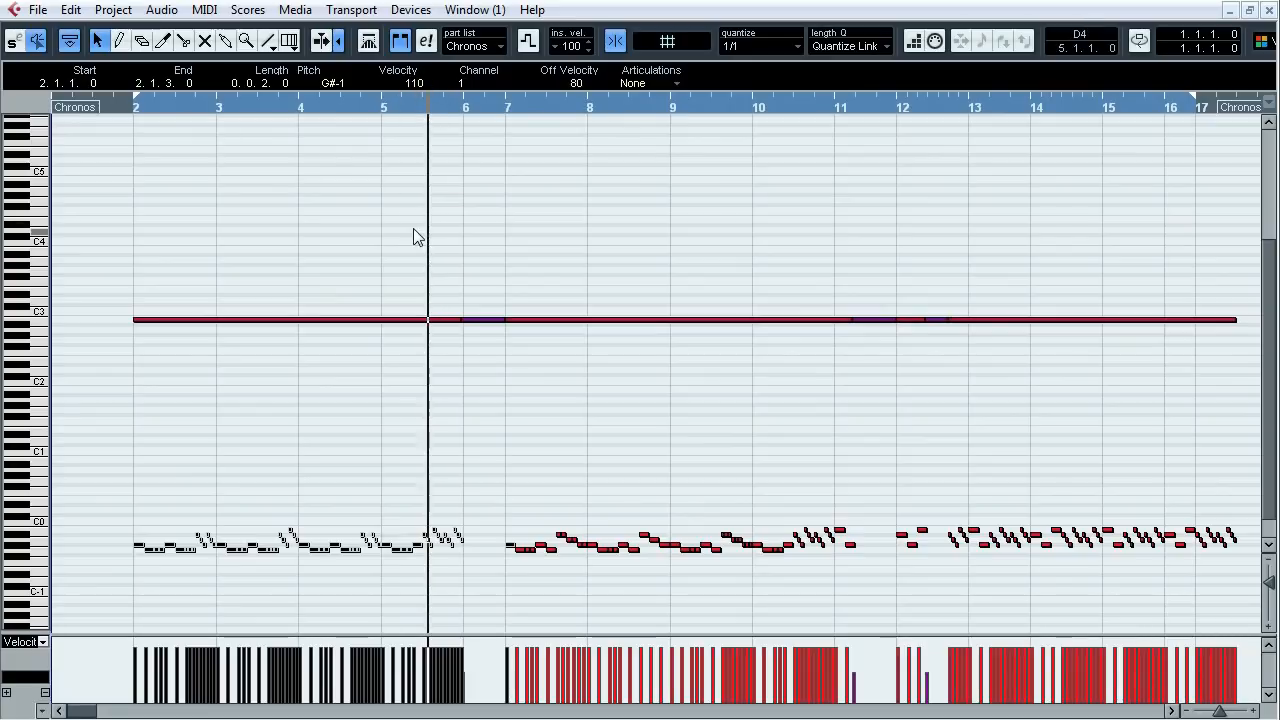
left_click(363, 320)
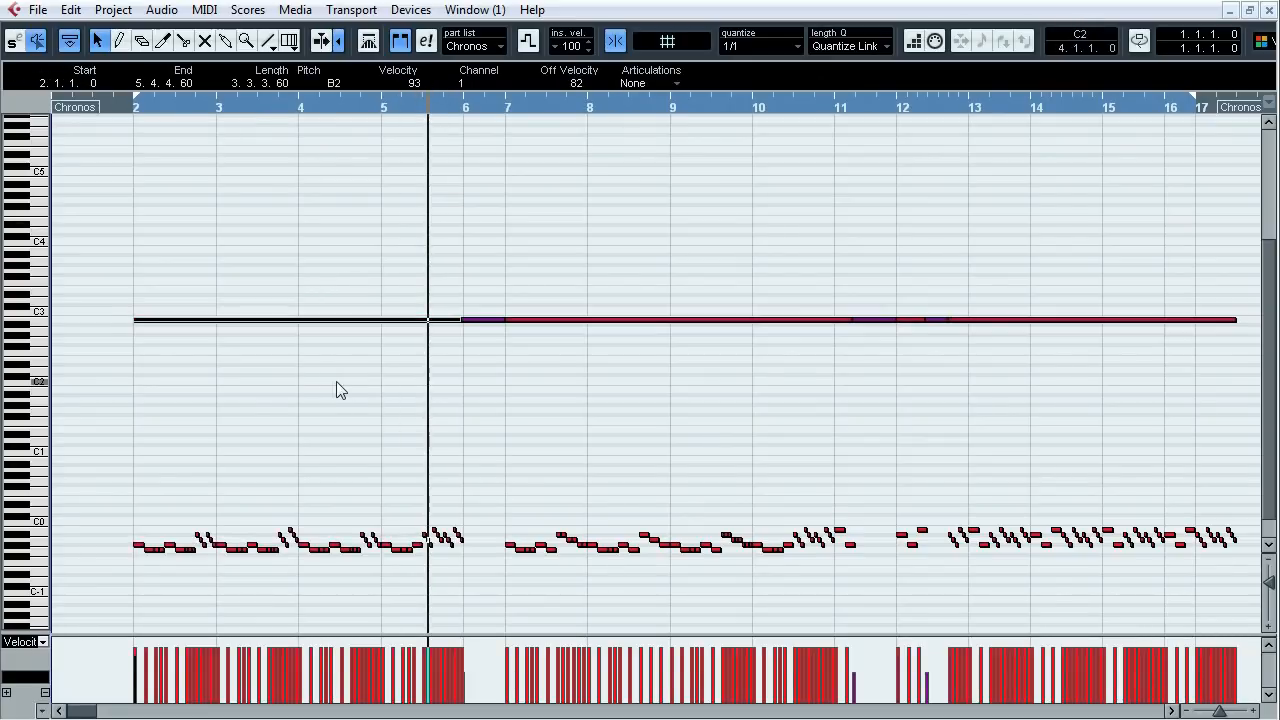
- Select the low notes of bars 2 to 11, place the cursor at bar 5, clear the selection and close the Key Editor
right_click(390, 458)
left_click(360, 454)
left_click_drag(110, 430, 863, 597)
key("1")
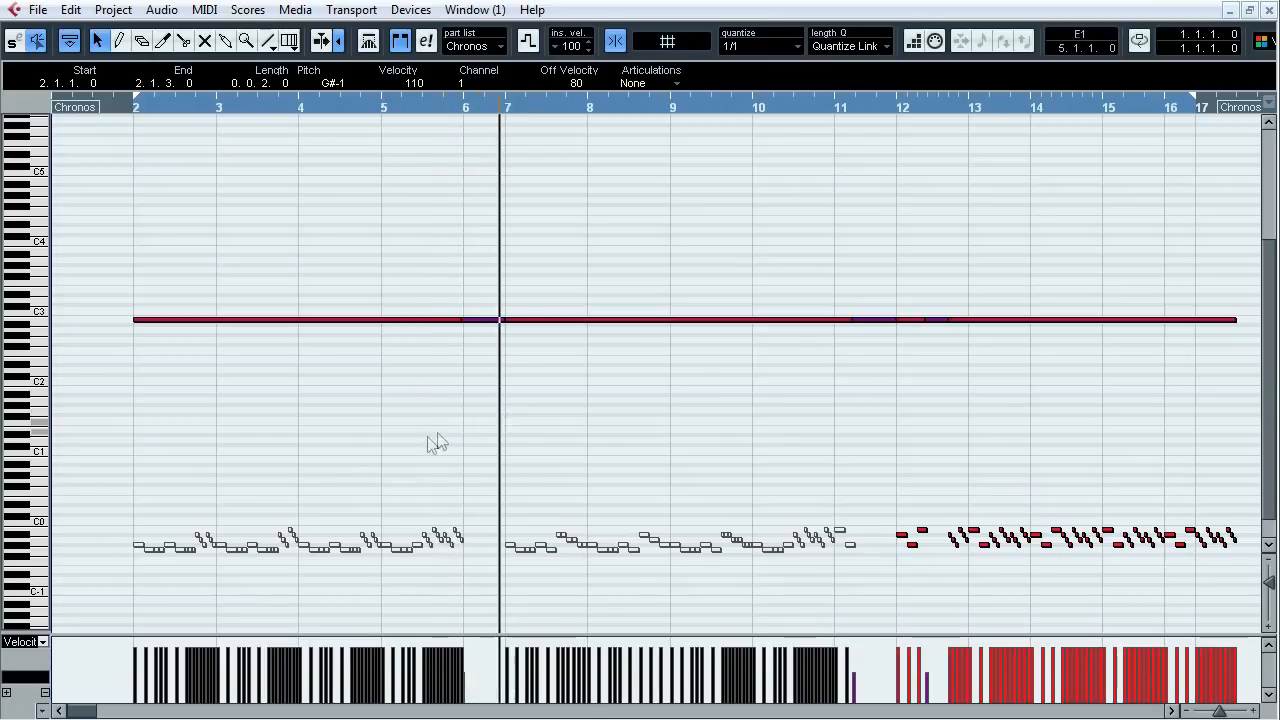
left_click(381, 108)
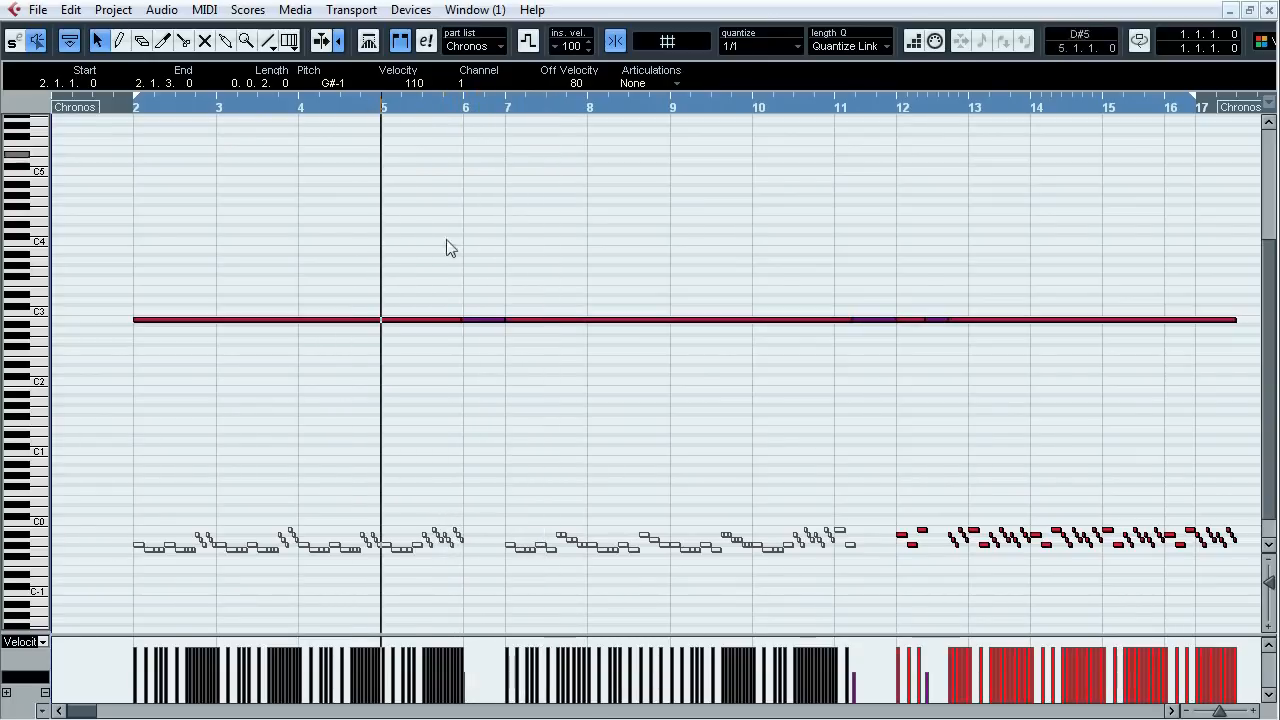
left_click(513, 416)
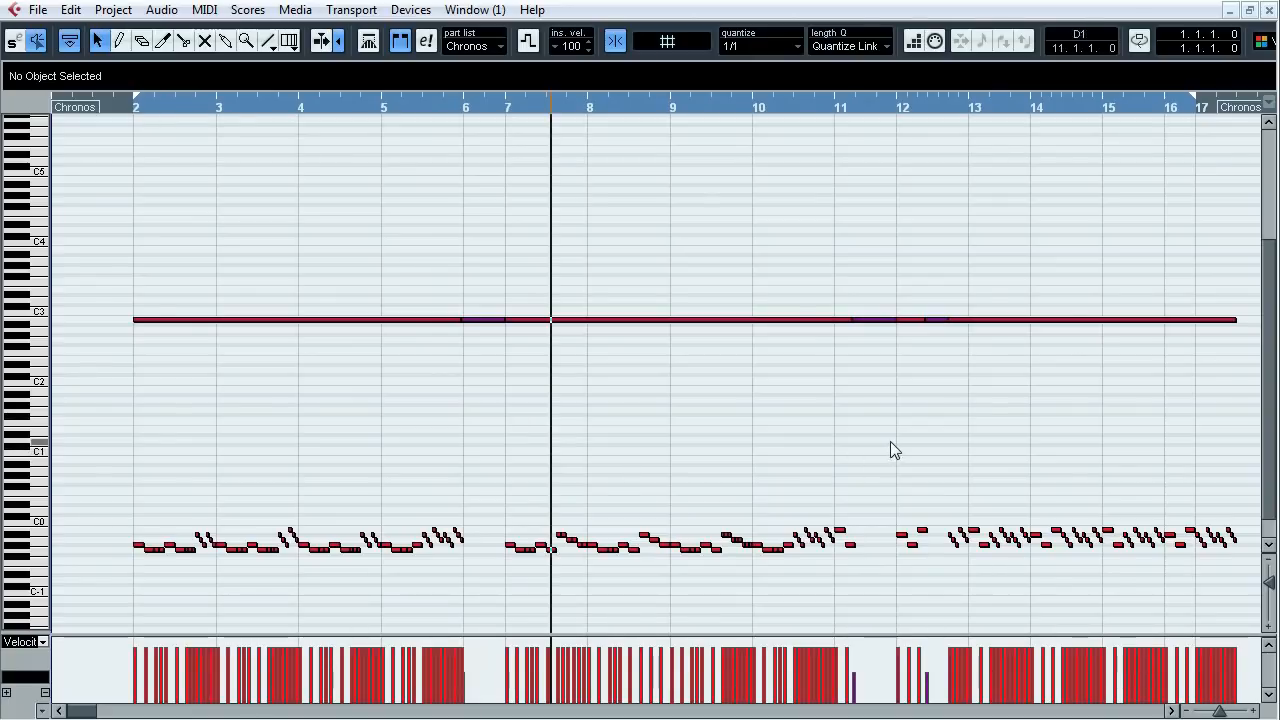
left_click(1269, 11)
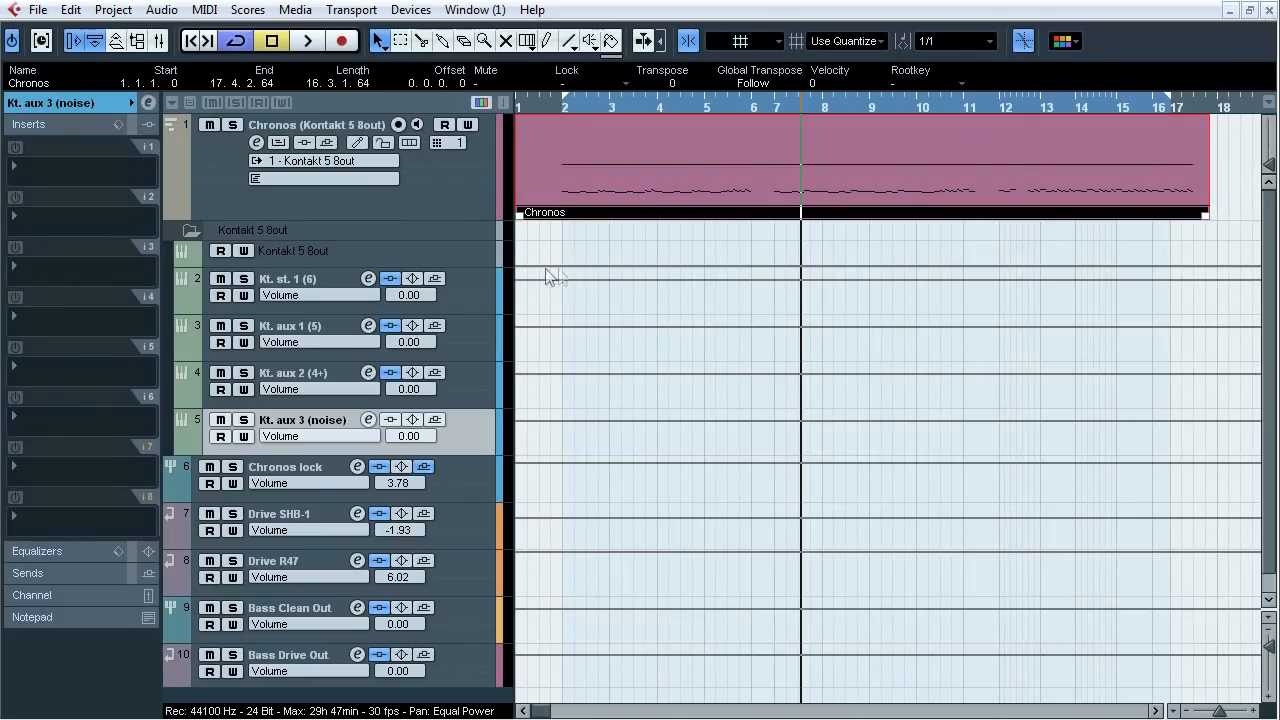
- Check the output routing of the four Kontakt output channels, then display the inserts of Chronos lock
left_click(470, 288, "shift")
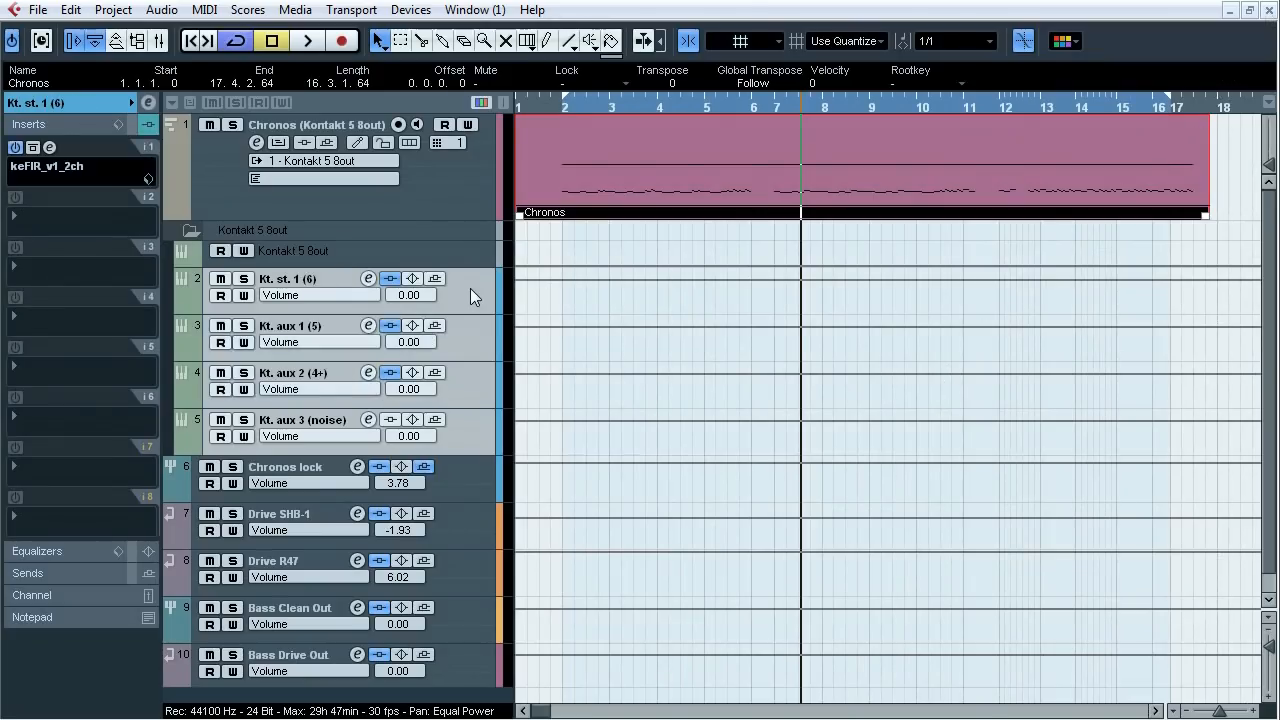
left_click(87, 101)
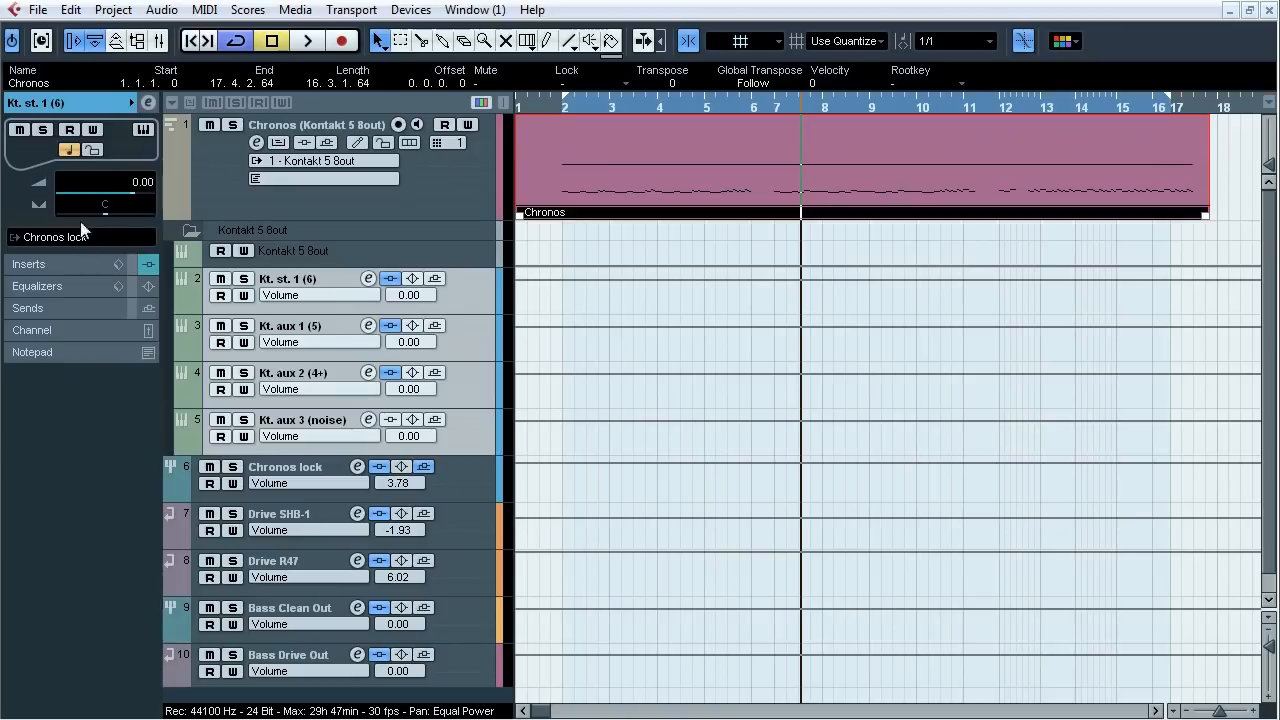
left_click(464, 490)
left_click(50, 263)
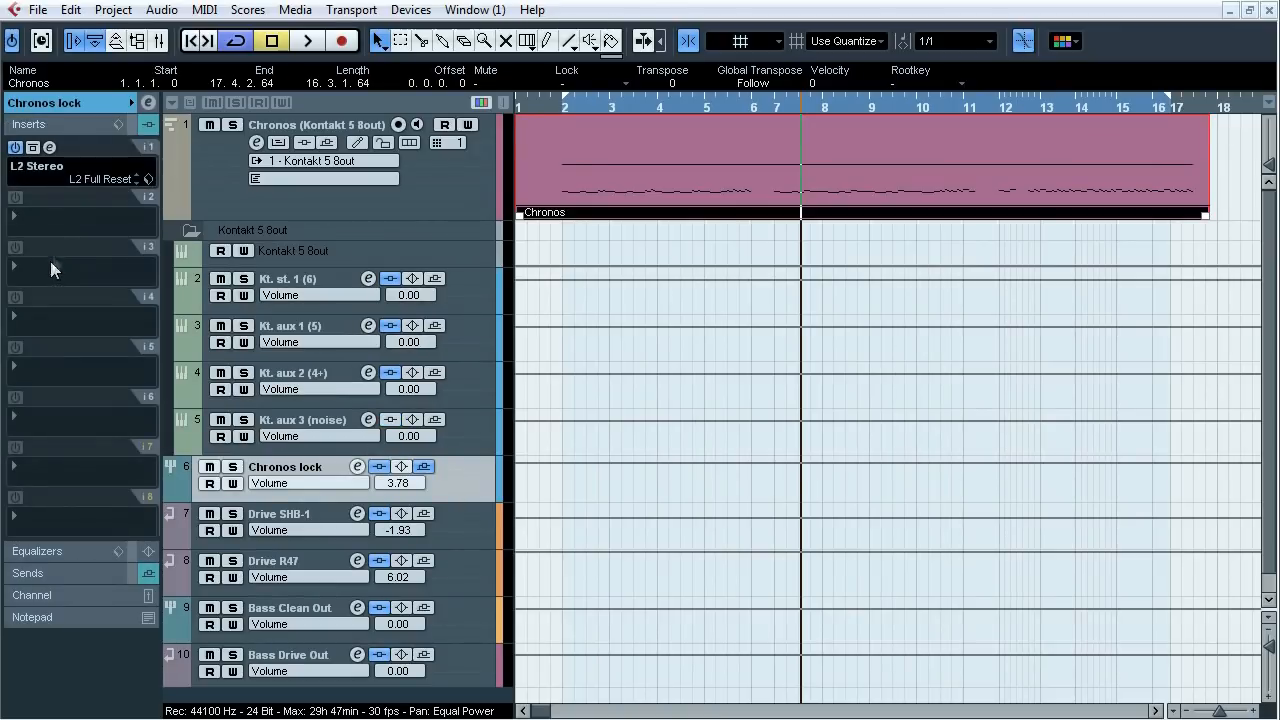
- Open the L2 Stereo insert of Chronos lock, compare playback from bar 2 with it bypassed and active, then close it
left_click(49, 147)
left_click_drag(382, 129, 723, 197)
left_click(572, 104)
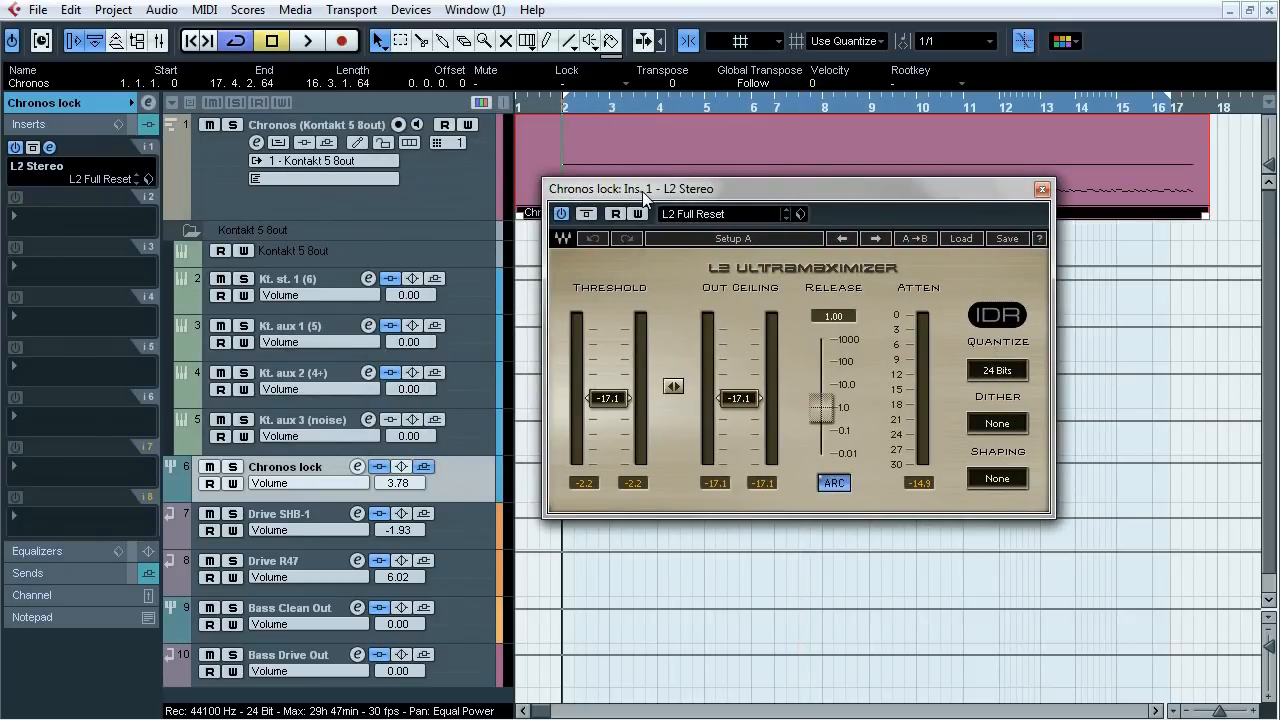
key("space")
left_click(587, 214)
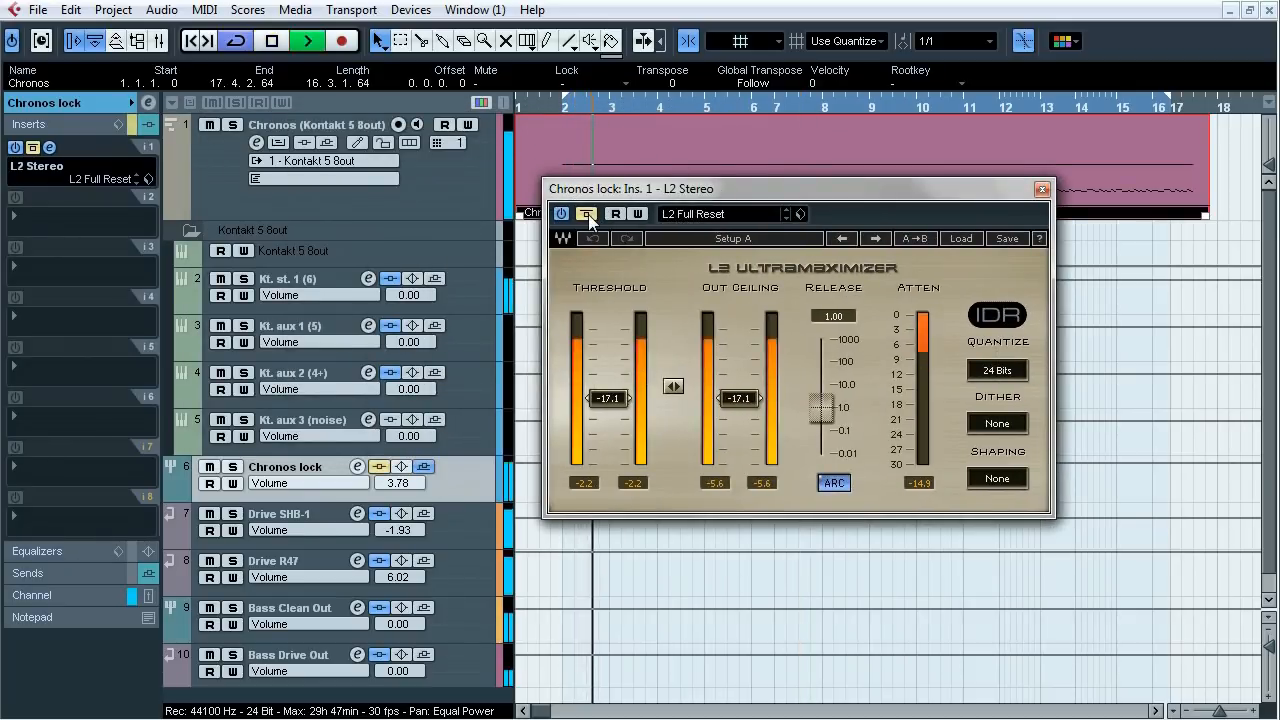
left_click(587, 214)
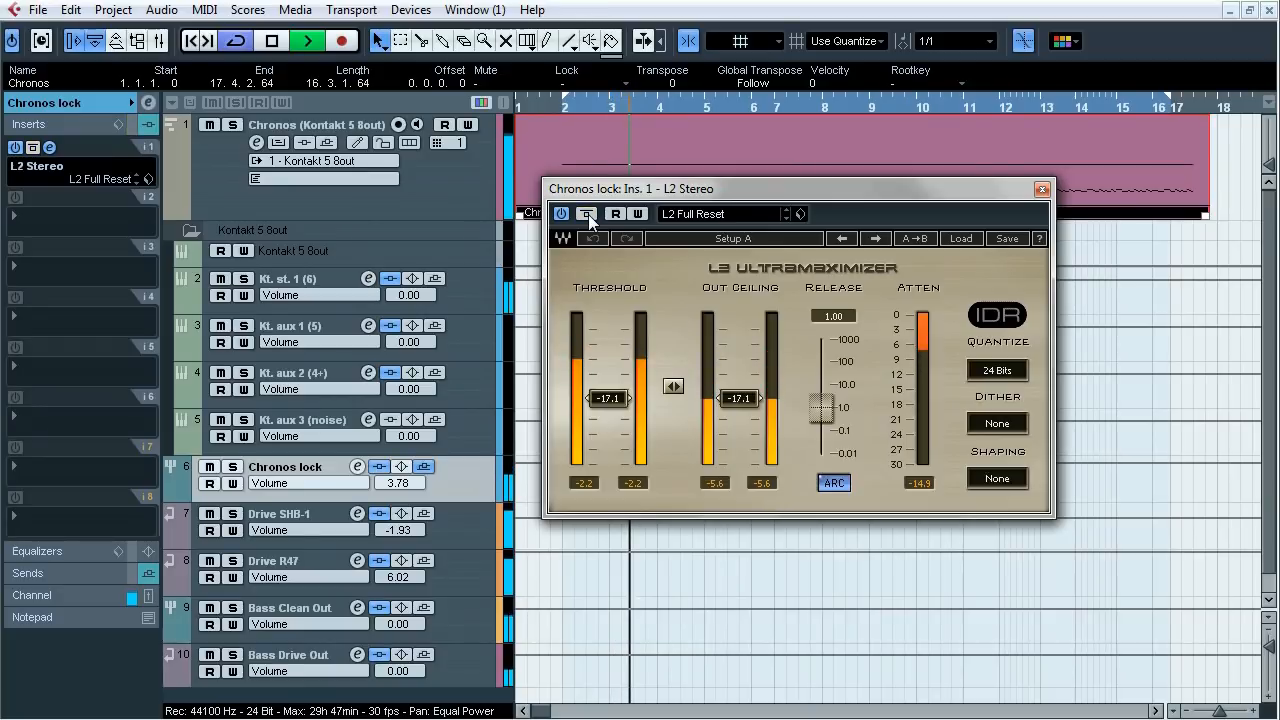
left_click(587, 214)
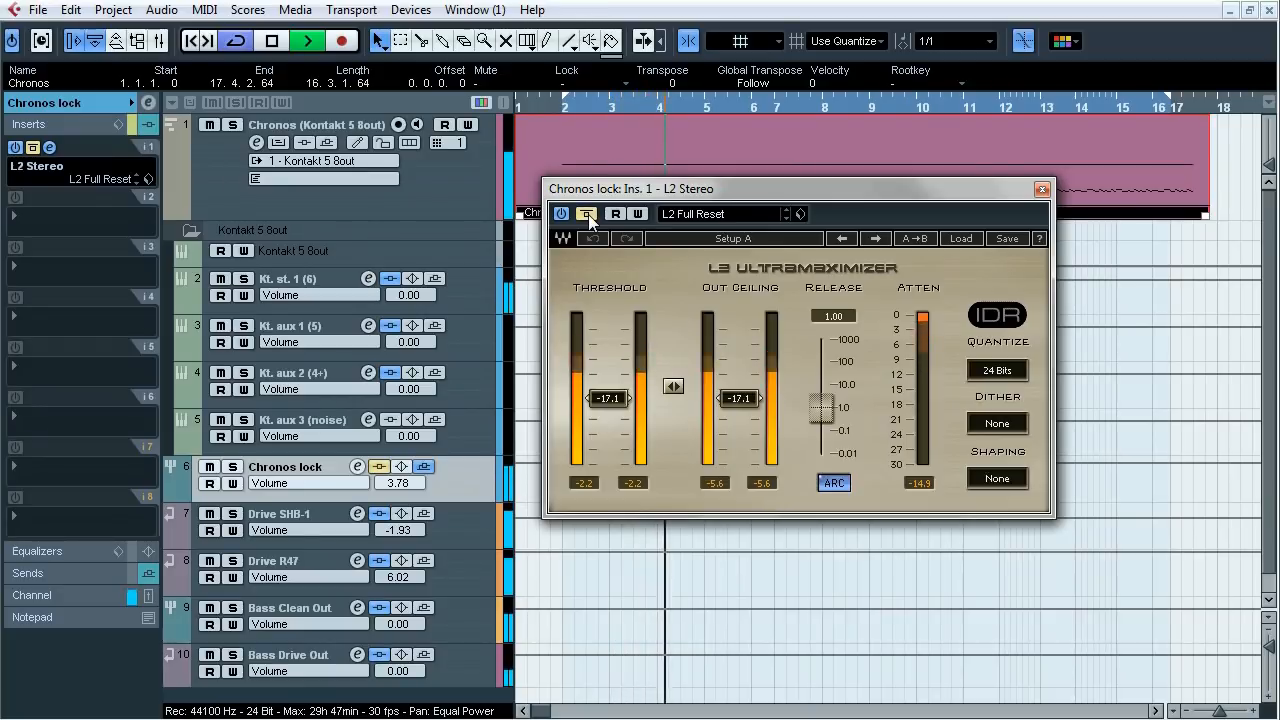
left_click(587, 214)
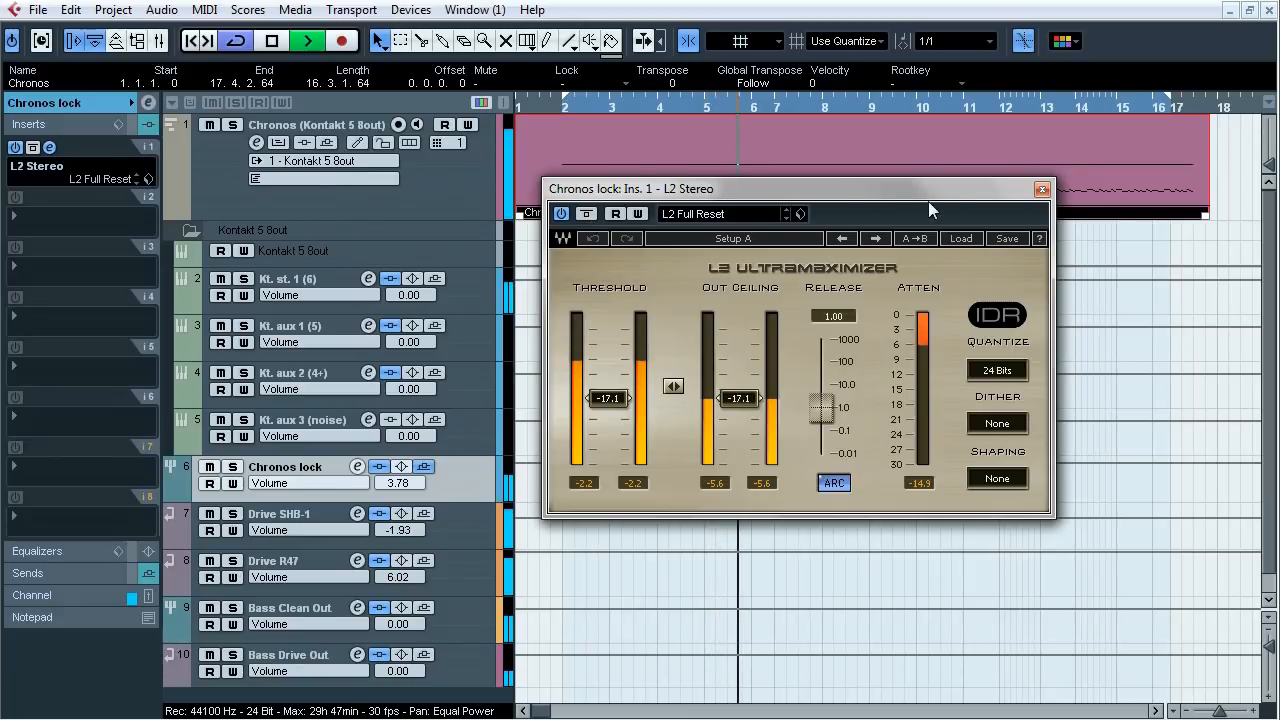
key("space")
left_click(1042, 188)
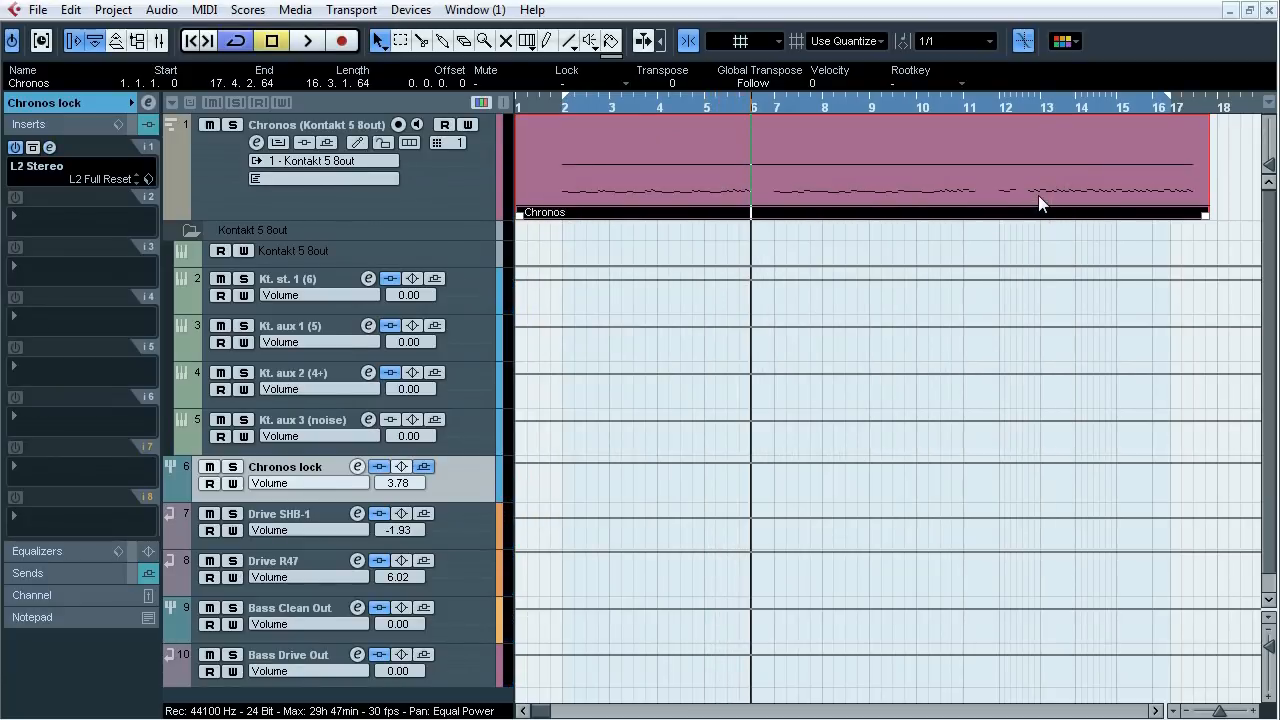
- Review the output routing and sends of Chronos lock, then the output routing of Drive SHB-1 and Drive R47
left_click(42, 103)
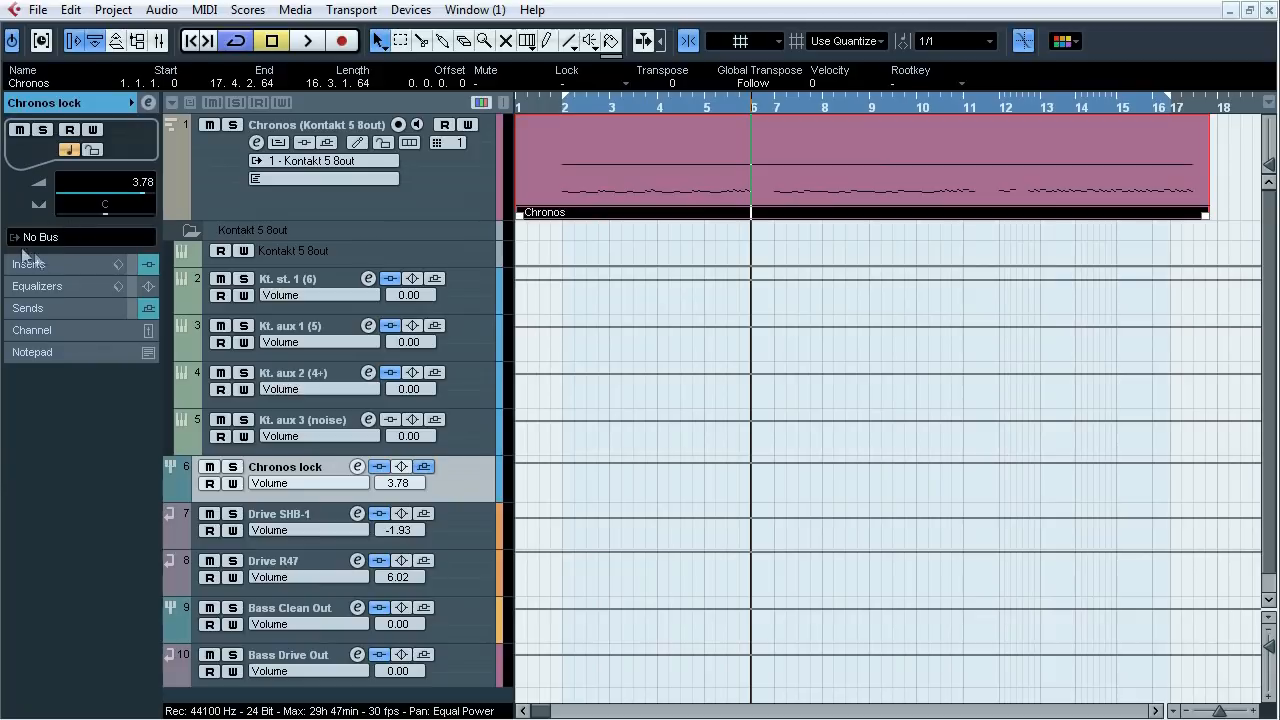
left_click(66, 308)
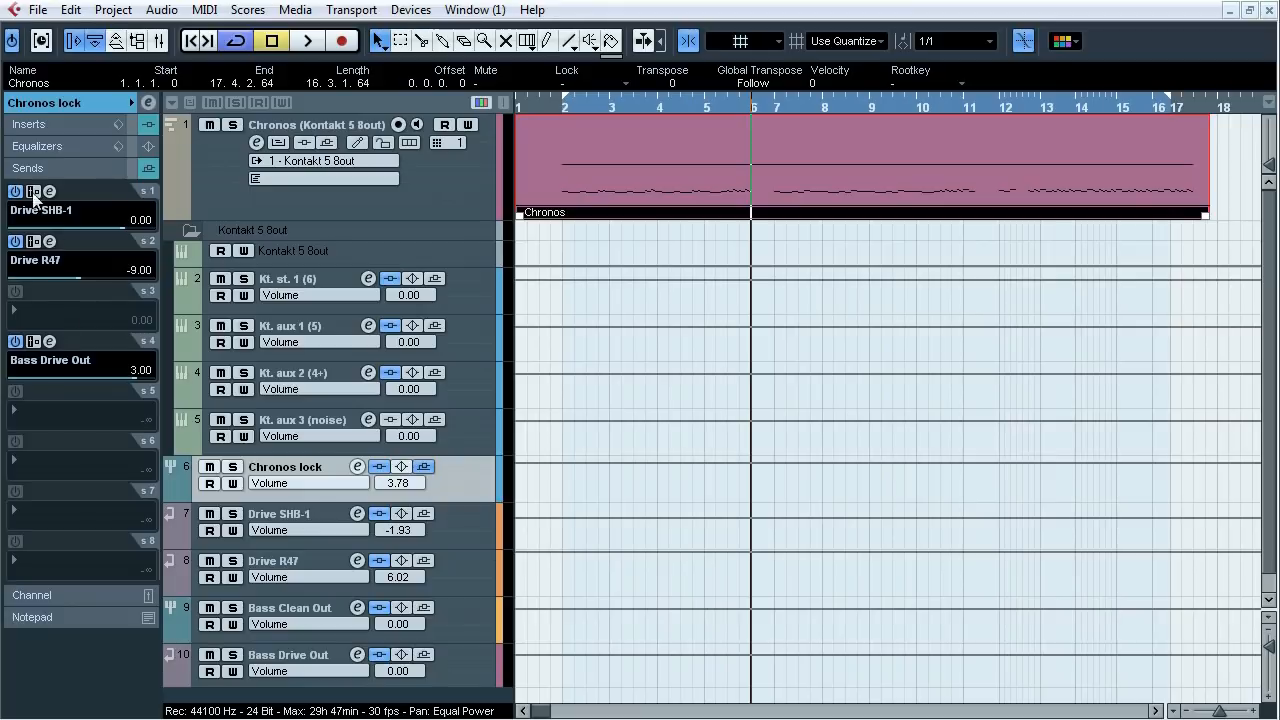
left_click(300, 517)
left_click(305, 558, "shift")
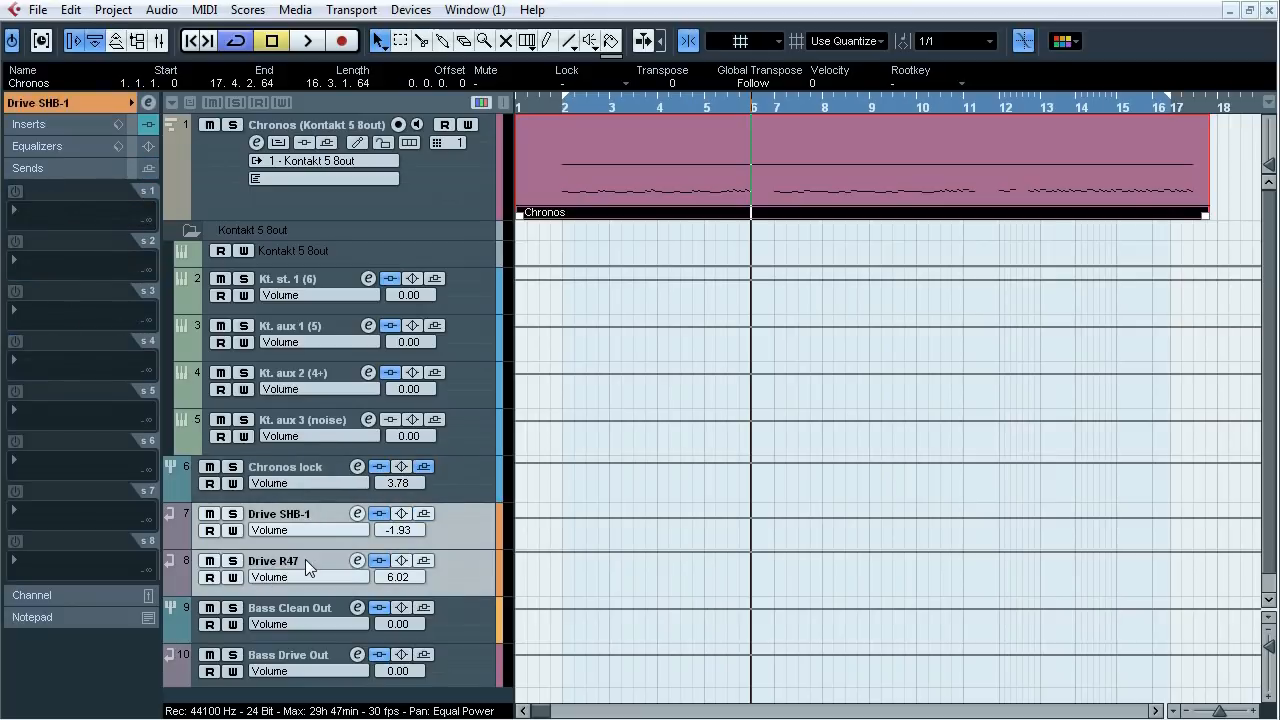
left_click(98, 103)
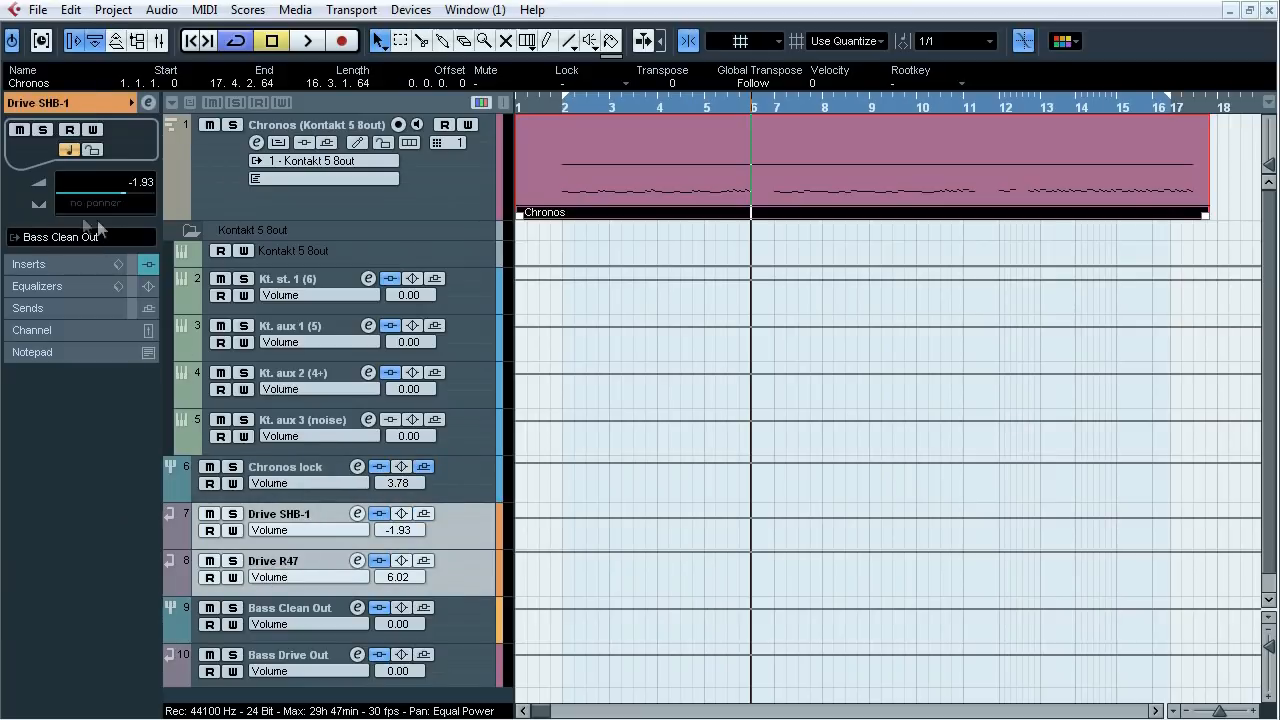
- Play from bar 2 while comparing Bass Clean Out soloed and unsoloed, leave it soloed and stop playback
left_click(453, 615)
left_click(585, 111)
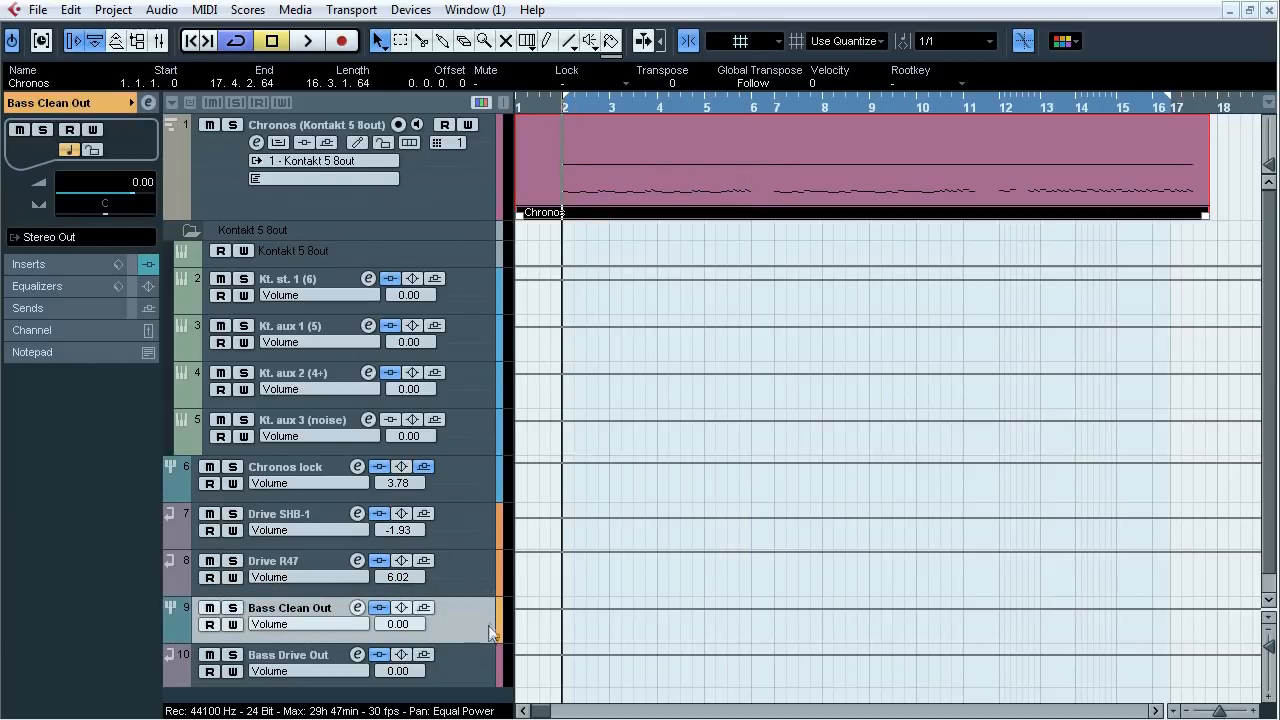
key("space")
left_click(233, 608)
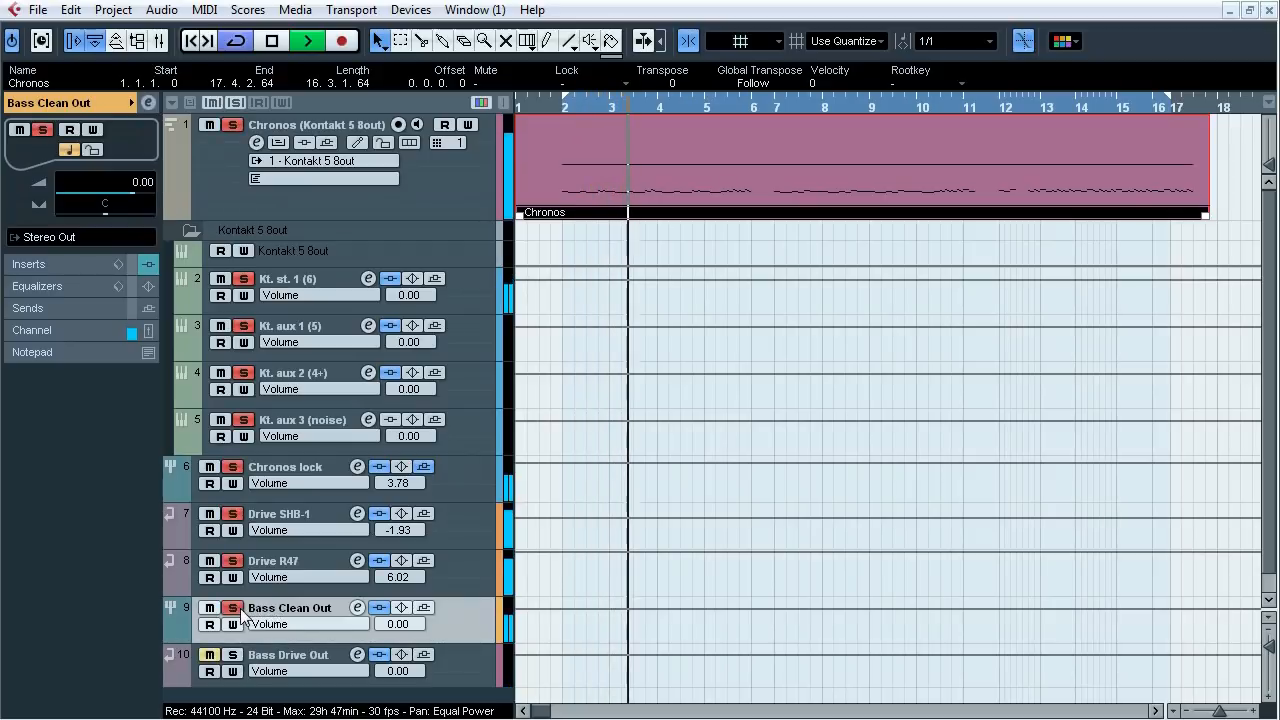
left_click(233, 608)
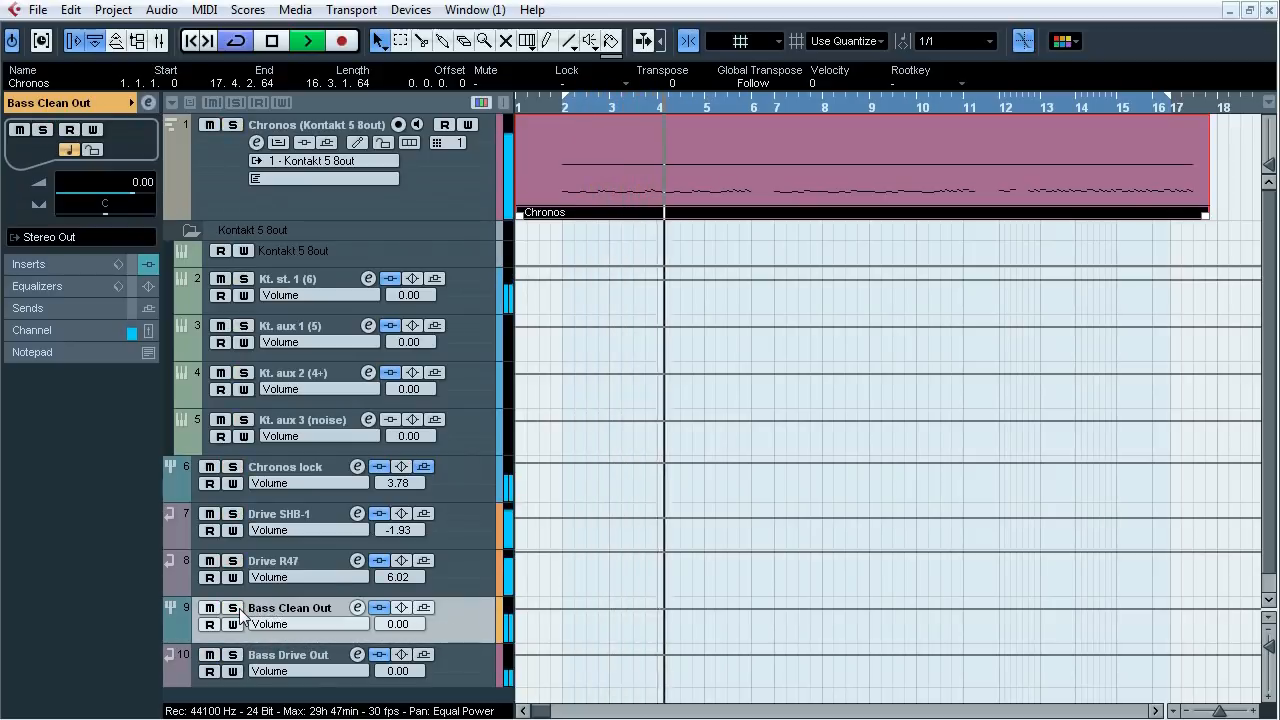
left_click(234, 608)
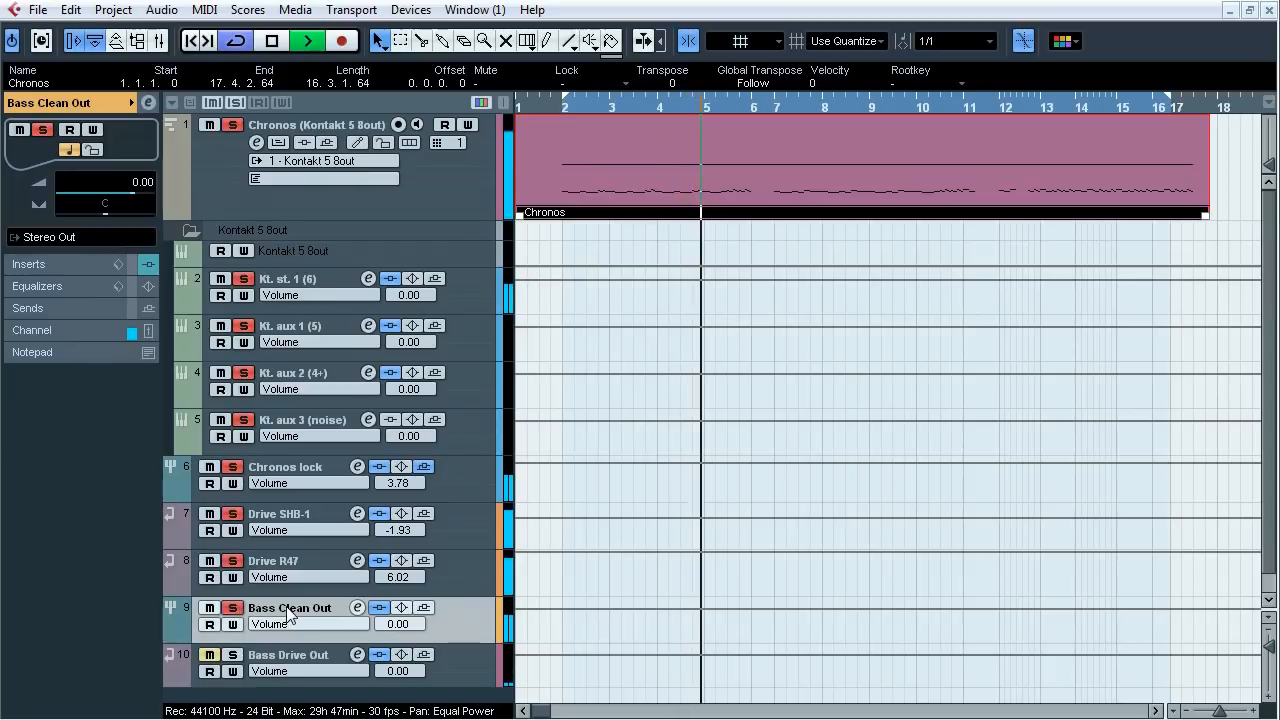
key("space")
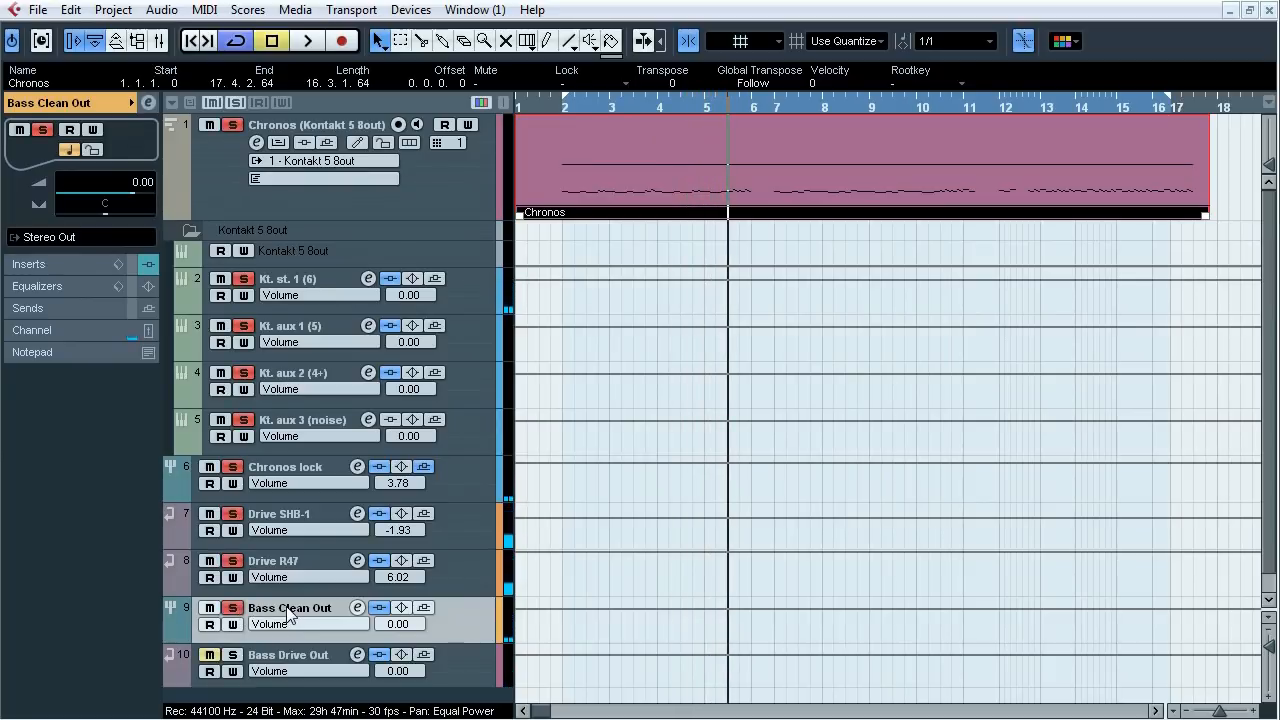
- Display the inserts of Drive SHB-1 and view the EQ curve of its first FabFilter Pro-Q, then close the plug-in
left_click(310, 522)
left_click(74, 264)
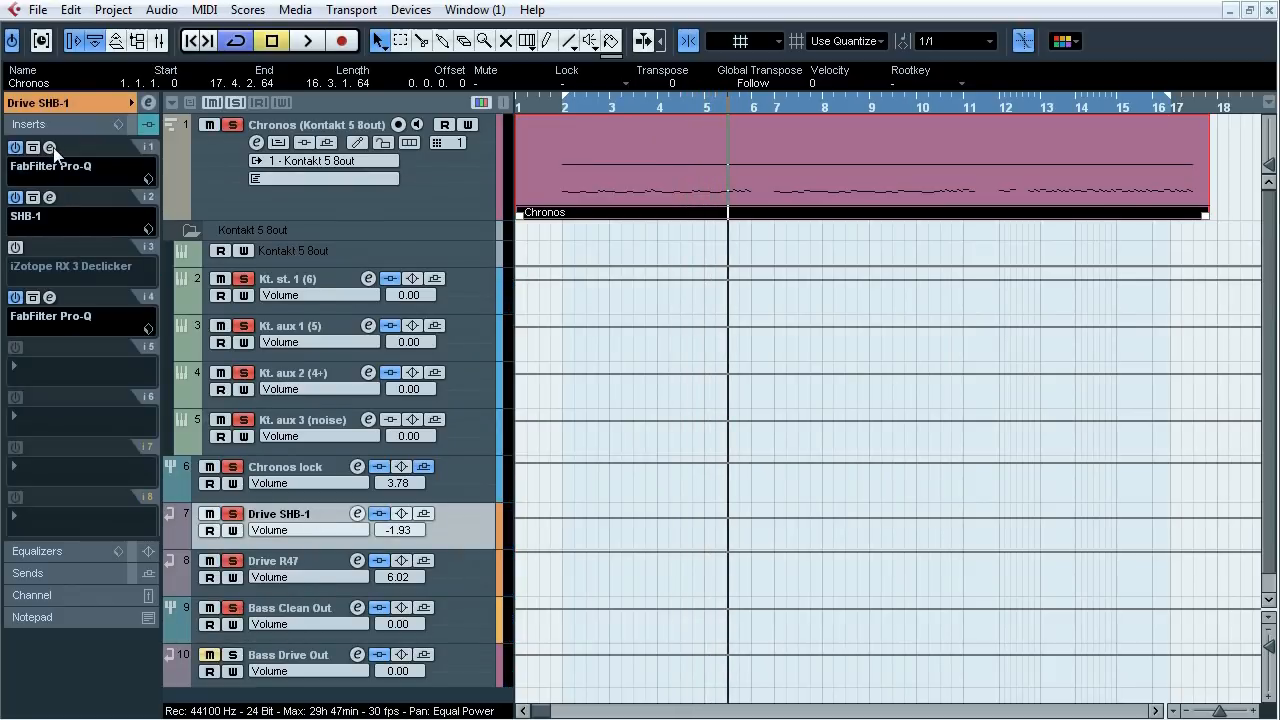
left_click(49, 147)
left_click_drag(768, 56, 543, 110)
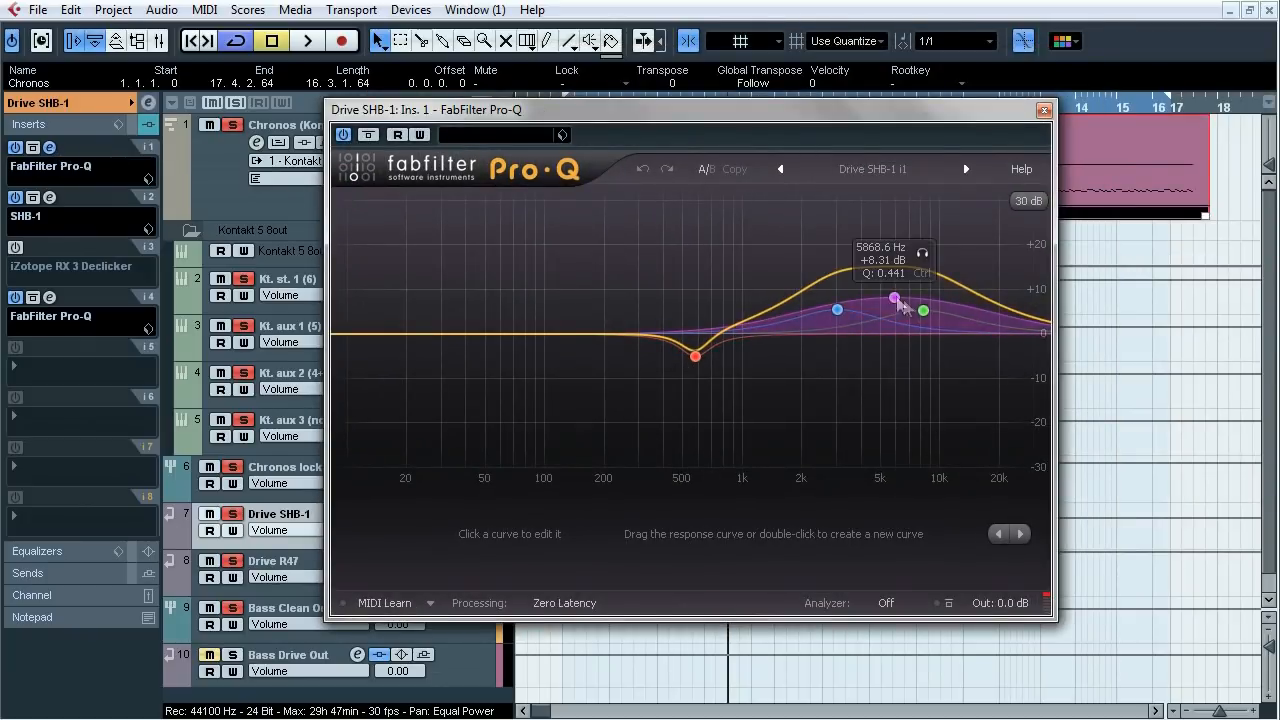
left_click(1044, 109)
- View the front and rear panels of the SHB-1 amp insert on Drive SHB-1, then close it
left_click(49, 197)
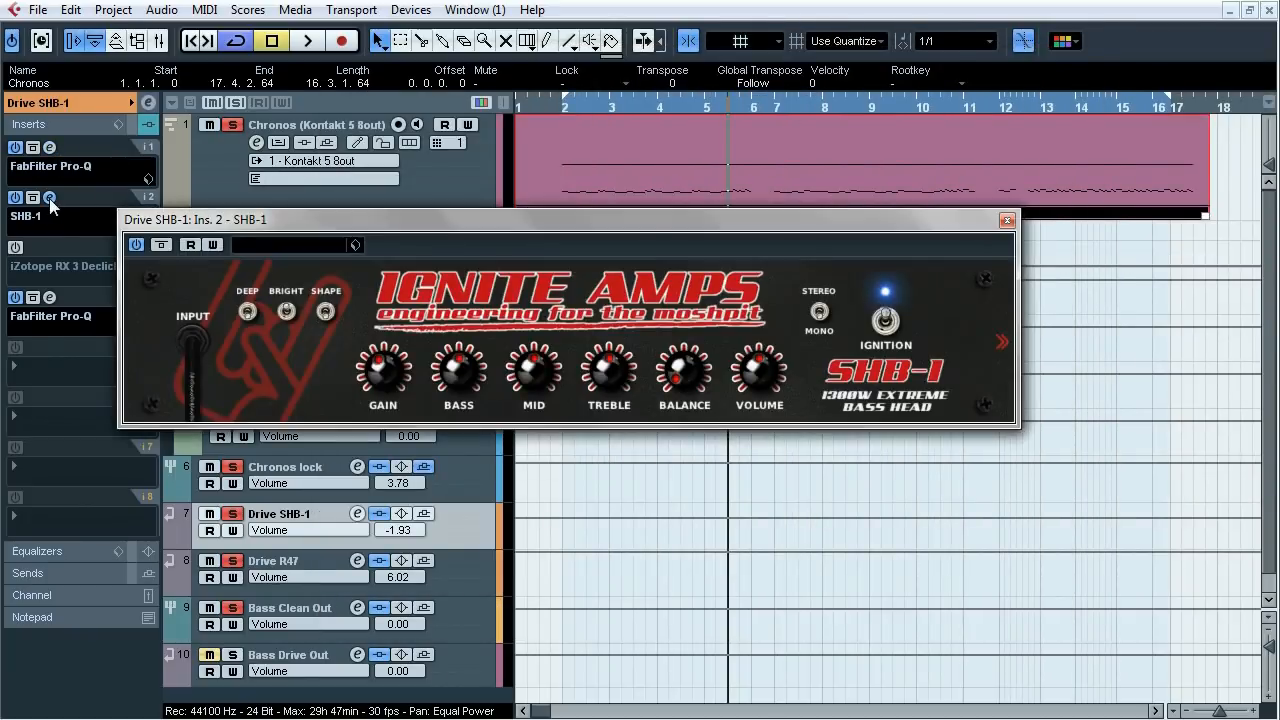
left_click(998, 339)
left_click(995, 343)
left_click(49, 197)
- View the iZotope RX 3 Declicker and the second FabFilter Pro-Q inserts of Drive SHB-1, closing each
left_click(49, 247)
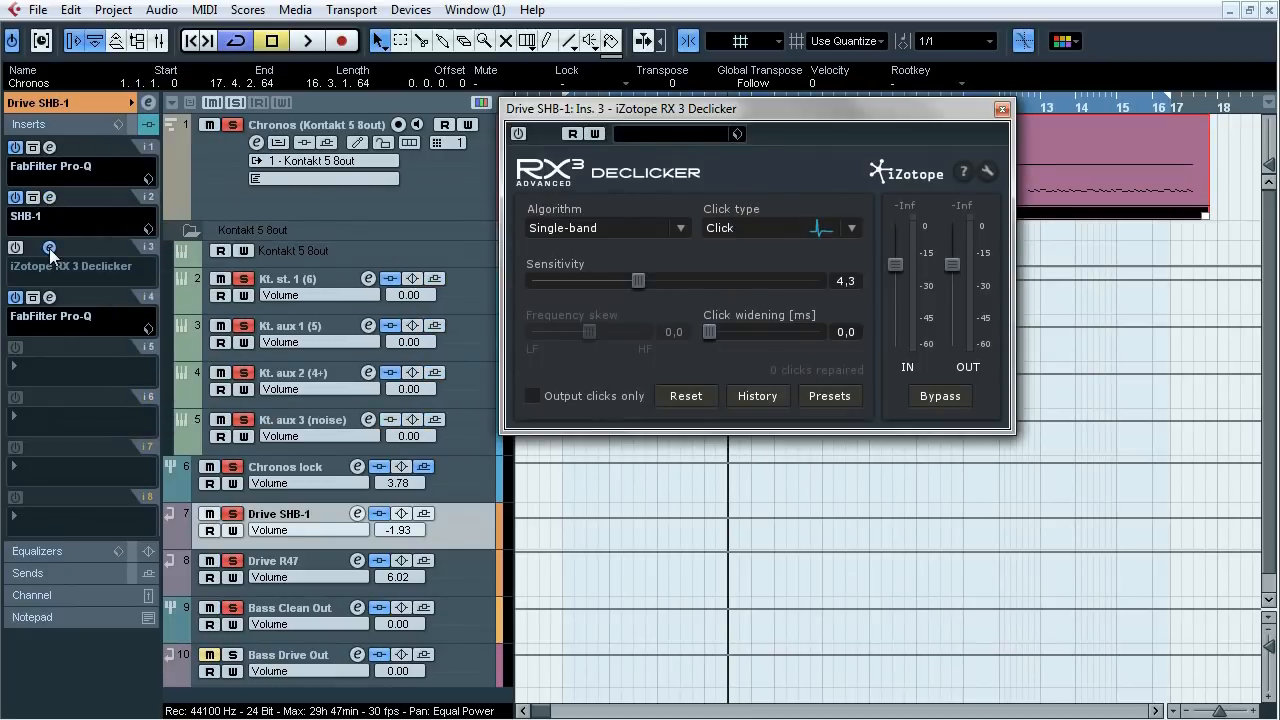
left_click(49, 247)
left_click(49, 297)
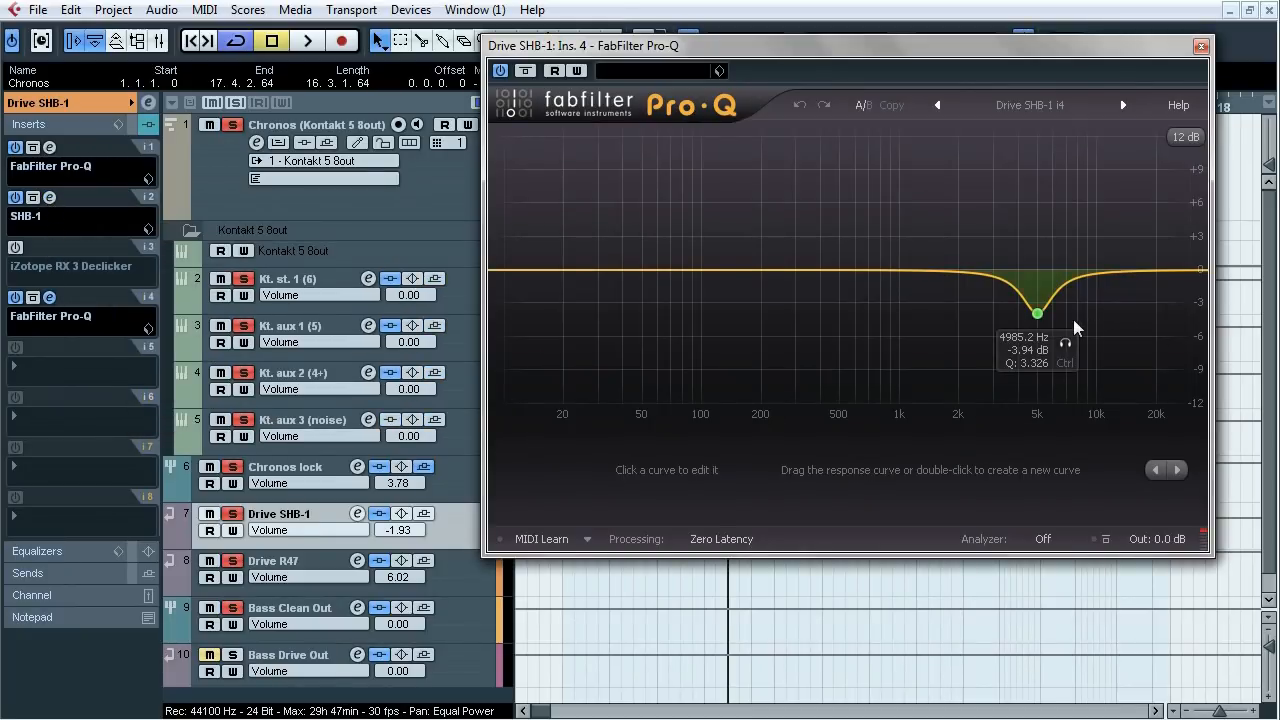
left_click(49, 297)
- Select Drive R47 and view its TSE R47 insert, then close the plug-in
key("Down")
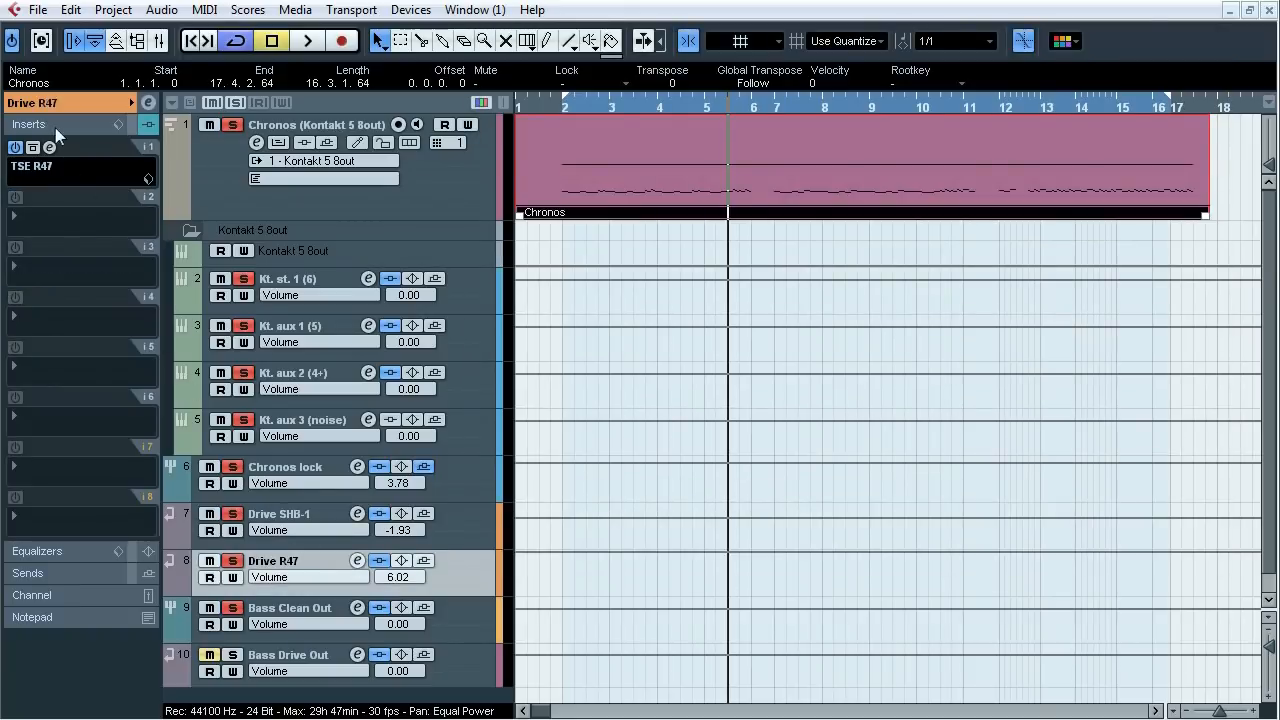
left_click(49, 147)
left_click(49, 147)
- Select Bass Clean Out and view its first keFIR_v1_2ch and iZotope Ozone 5 Dynamics inserts, closing each
key("Down")
left_click(49, 147)
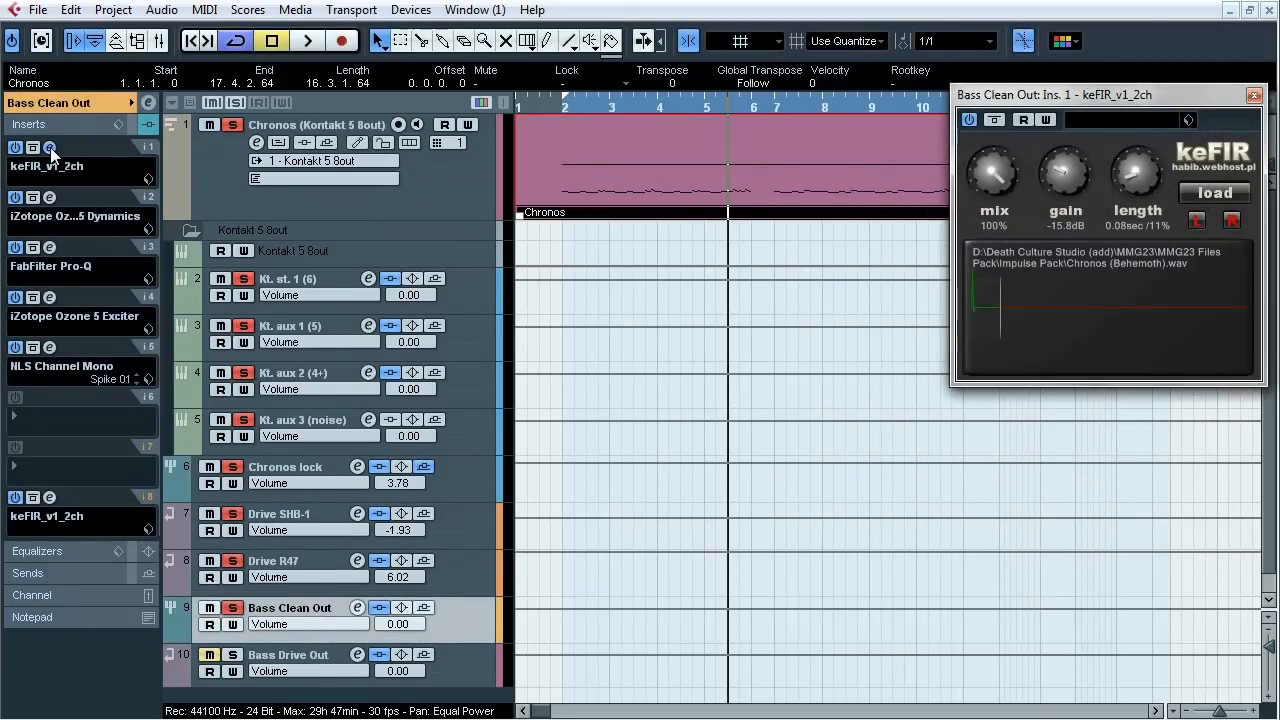
left_click(49, 147)
left_click(49, 197)
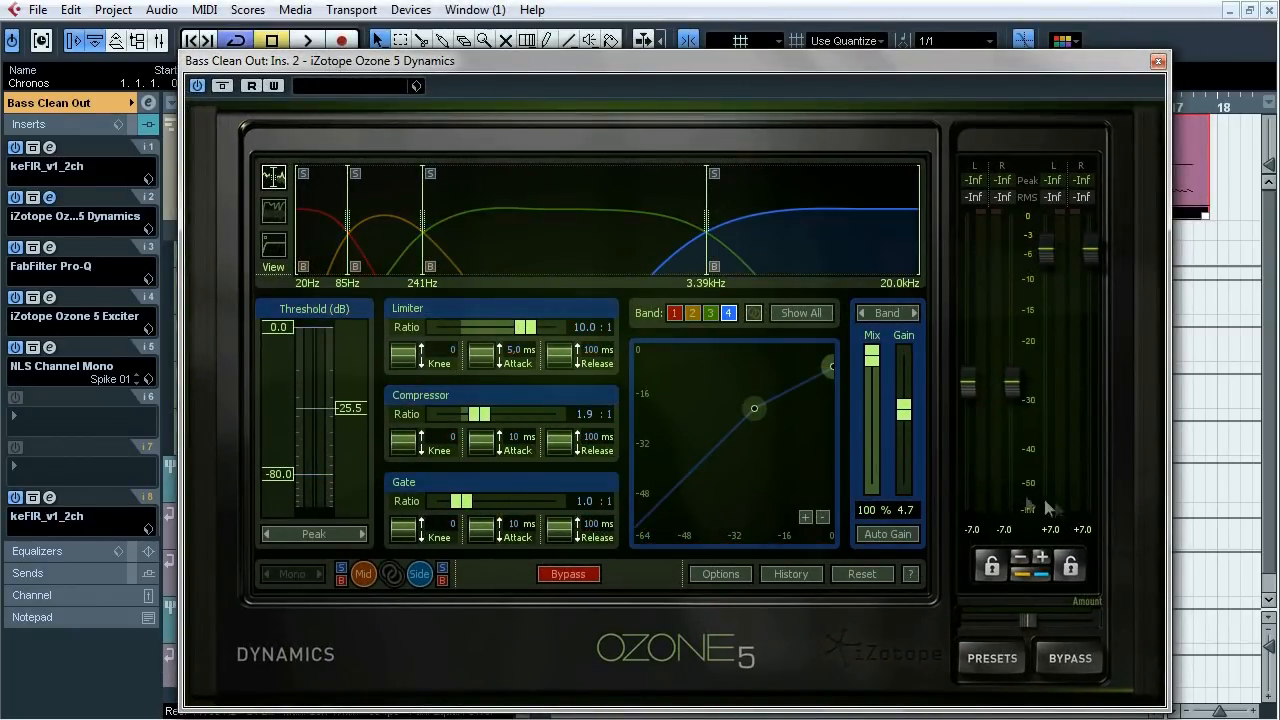
left_click(49, 197)
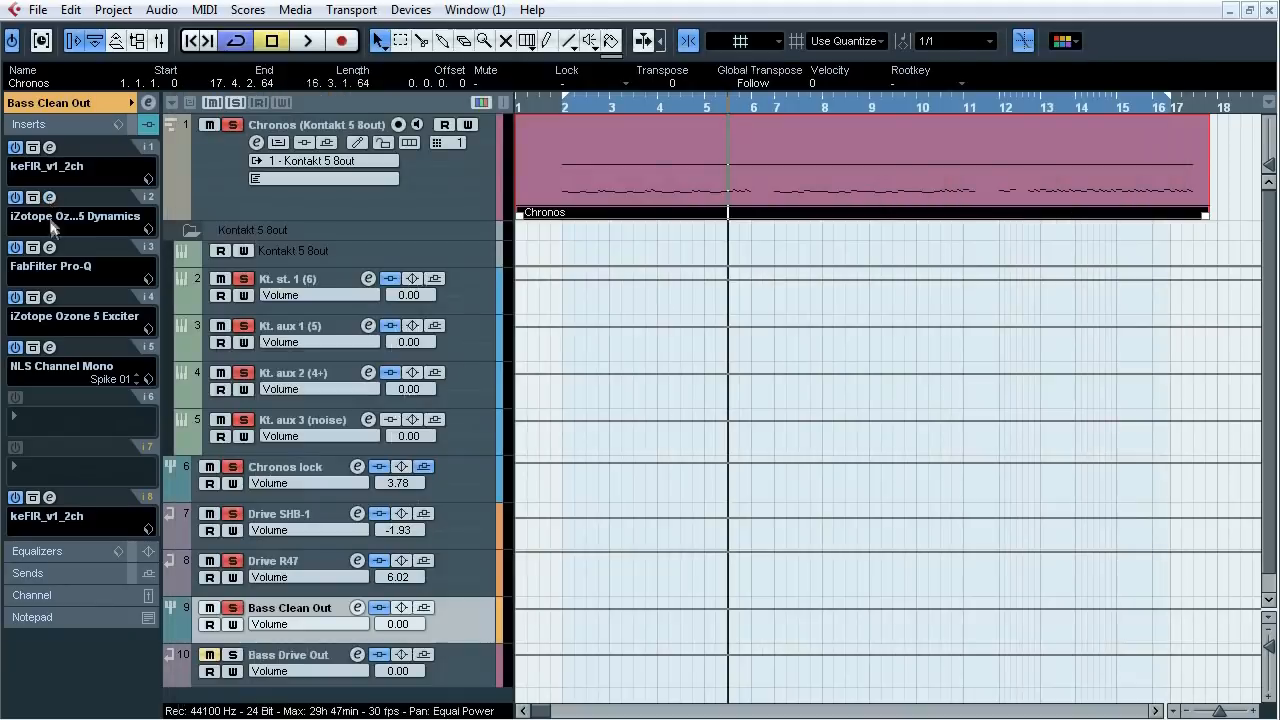
- View the FabFilter Pro-Q, iZotope Ozone 5 Exciter and NLS Channel Mono inserts of Bass Clean Out, closing each
left_click(49, 247)
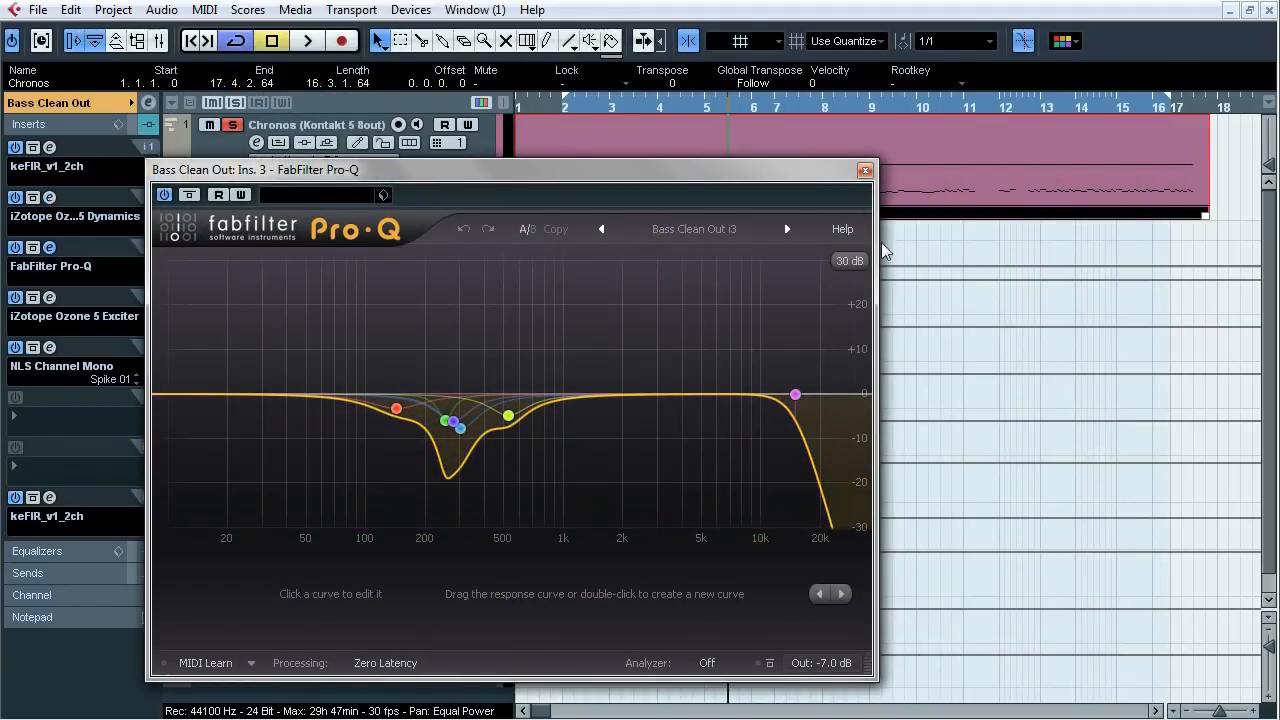
left_click(865, 170)
left_click(49, 297)
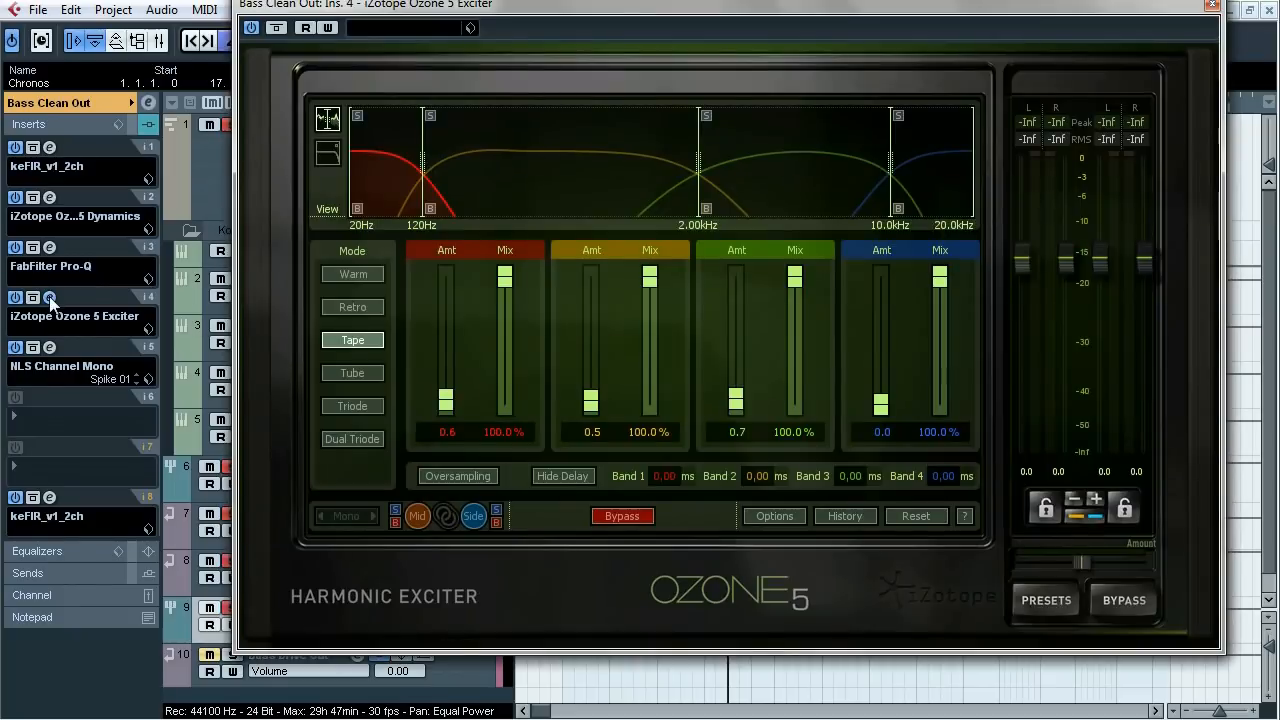
left_click(49, 297)
left_click(49, 347)
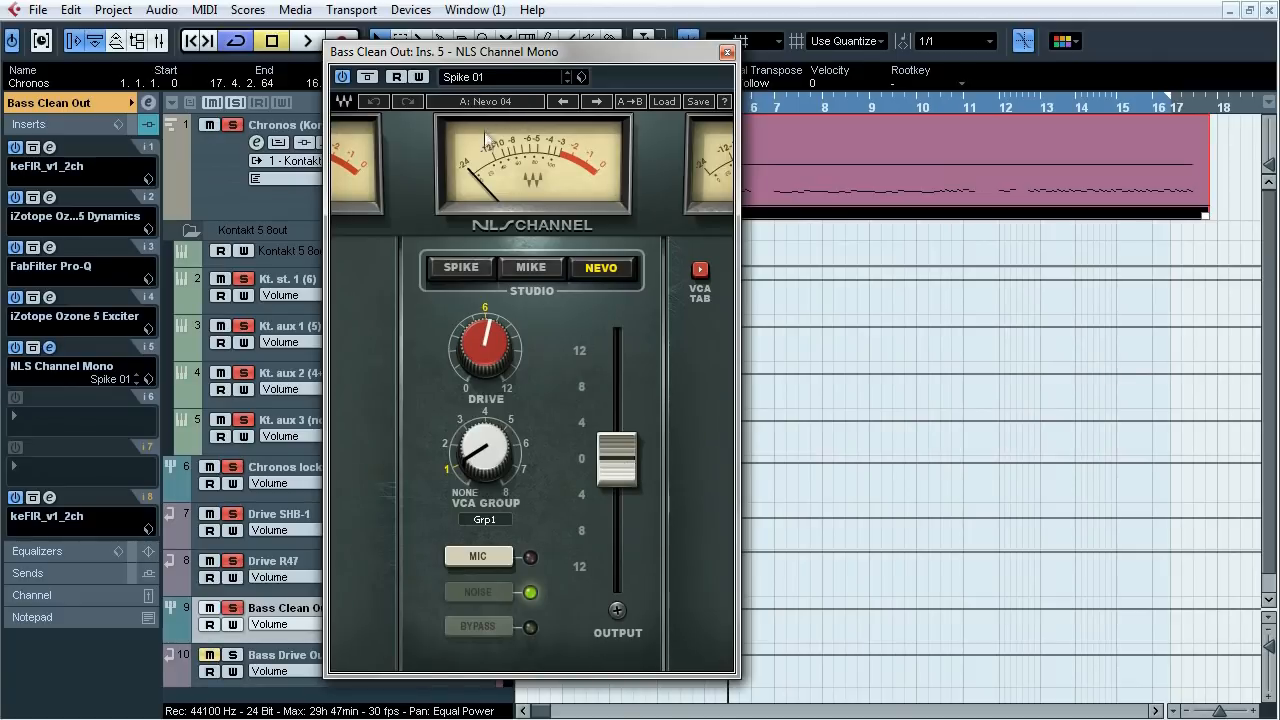
left_click(66, 348)
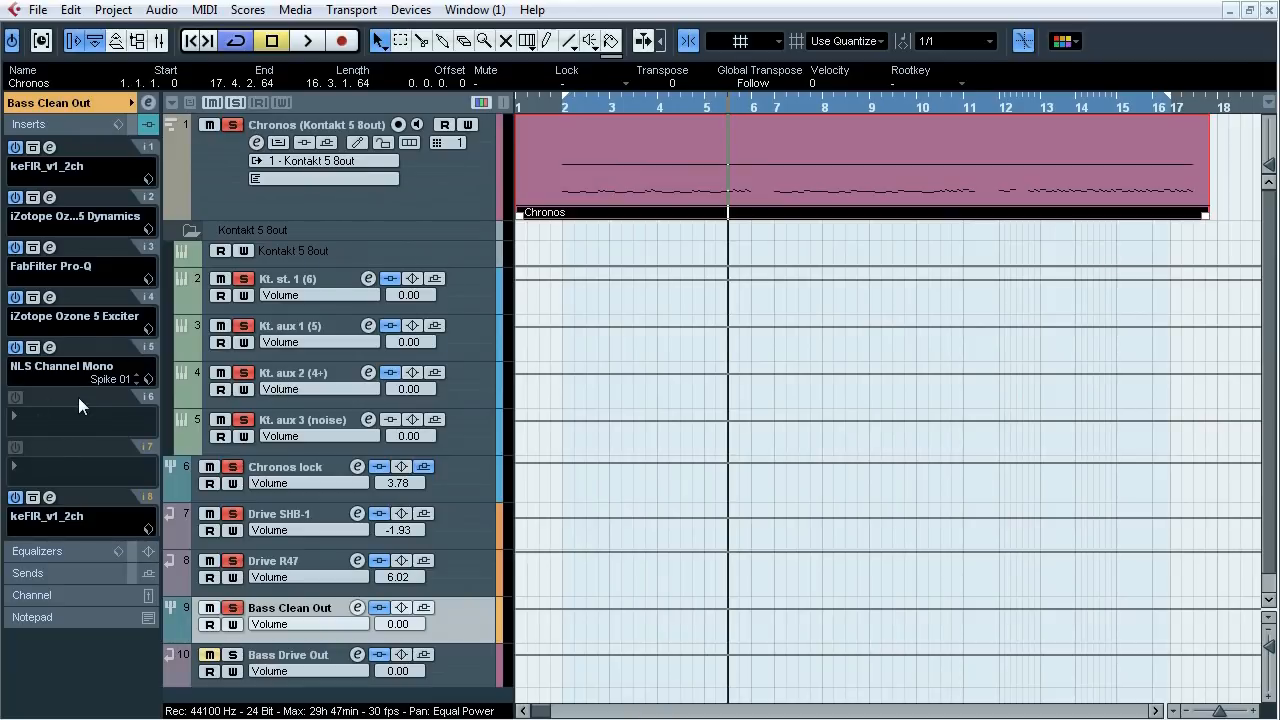
- Open the last keFIR_v1_2ch insert of Bass Clean Out, compare it bypassed and active during playback from bar 2, and close it
left_click(50, 497)
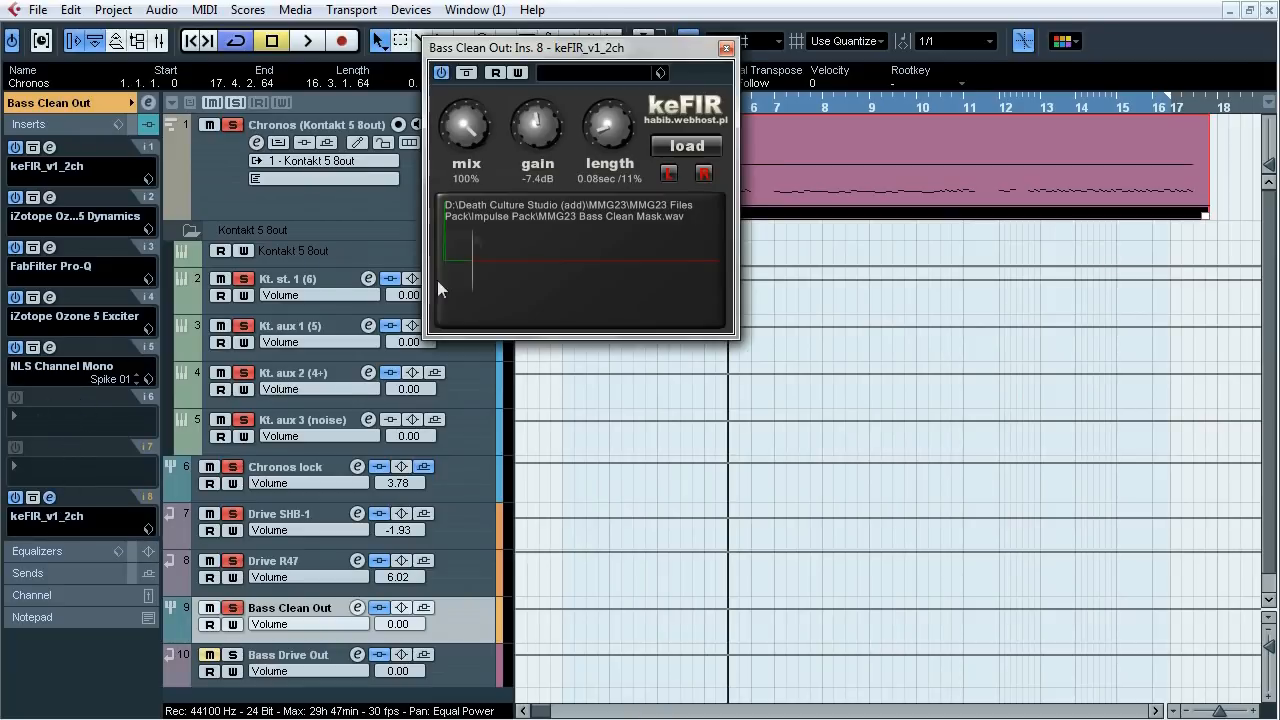
left_click_drag(559, 48, 707, 212)
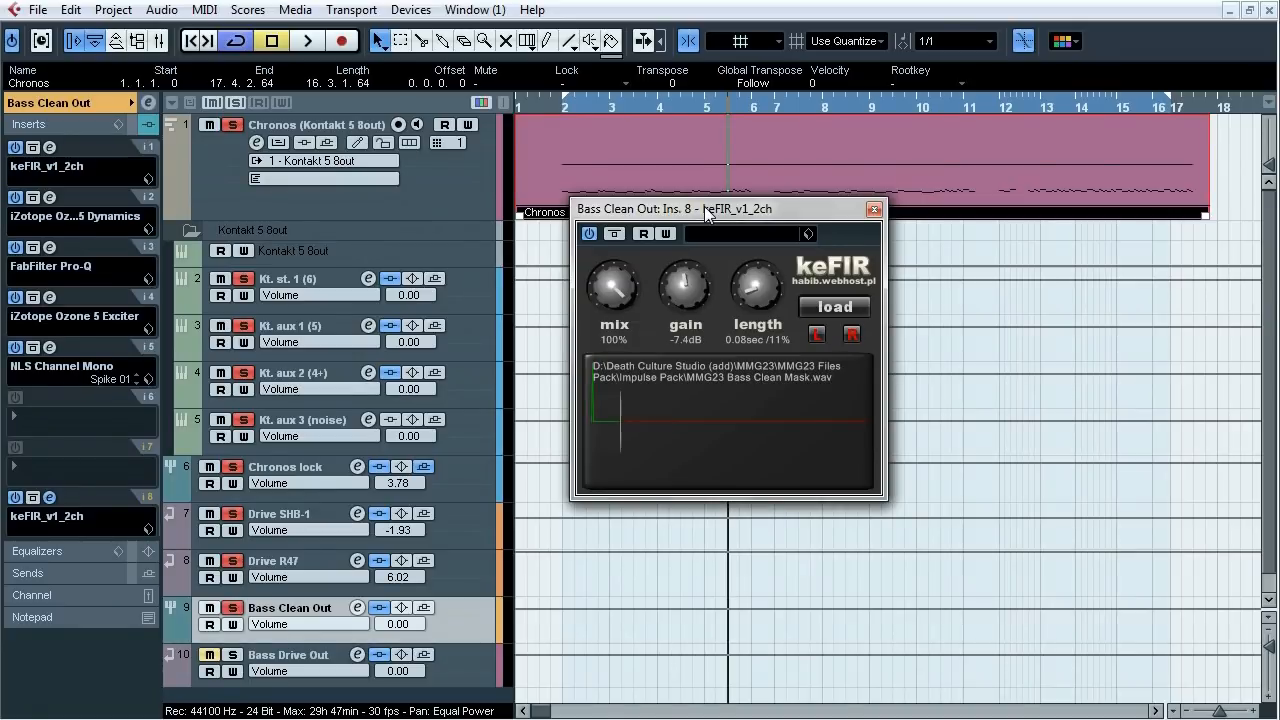
left_click(566, 105)
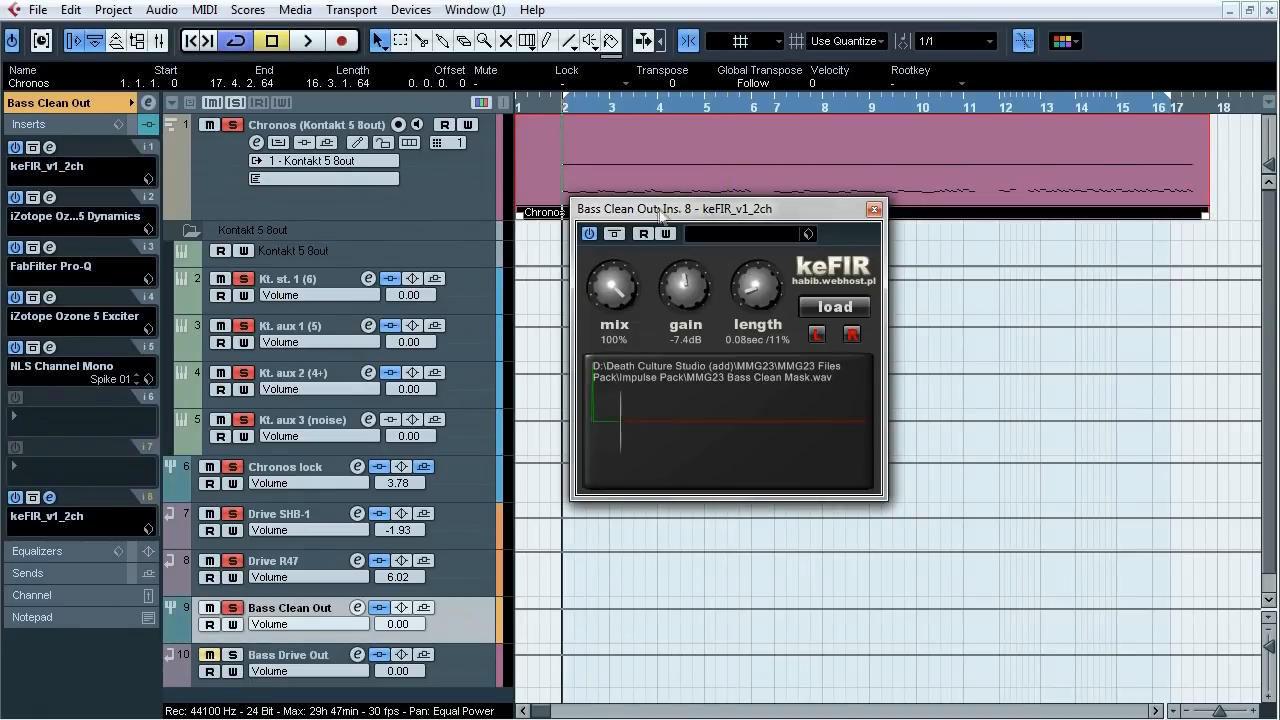
key("space")
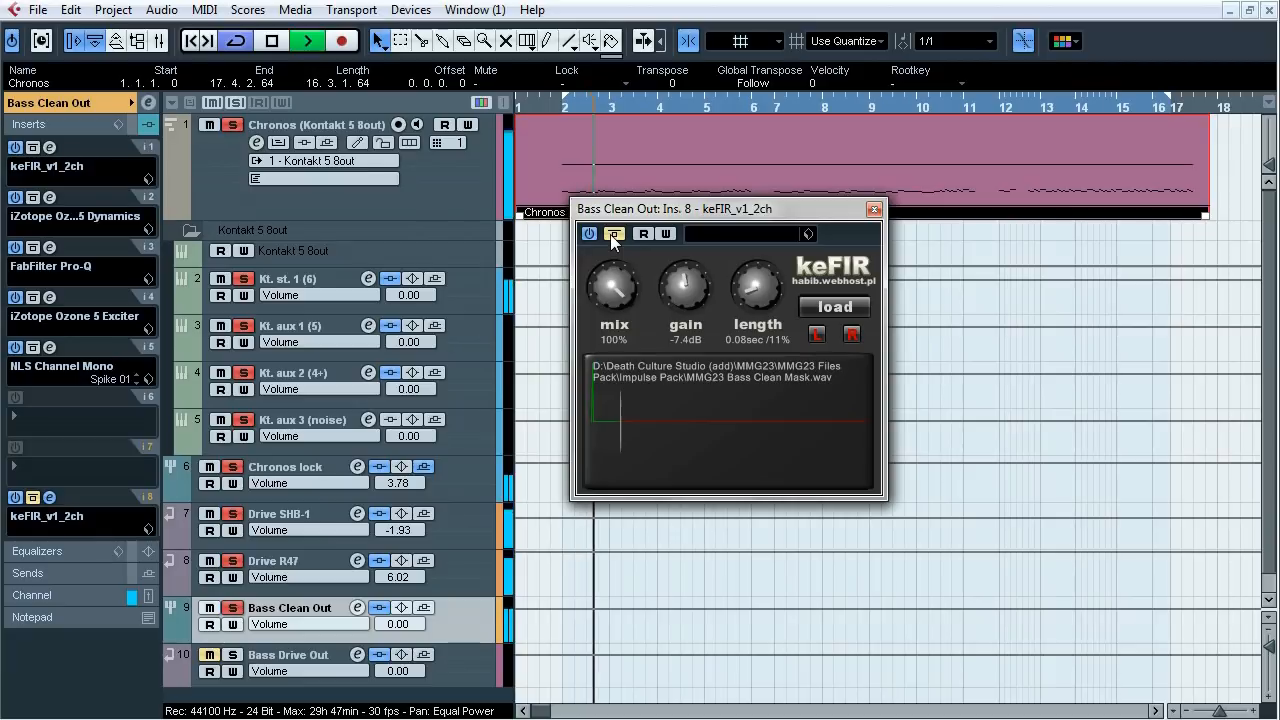
left_click(614, 234)
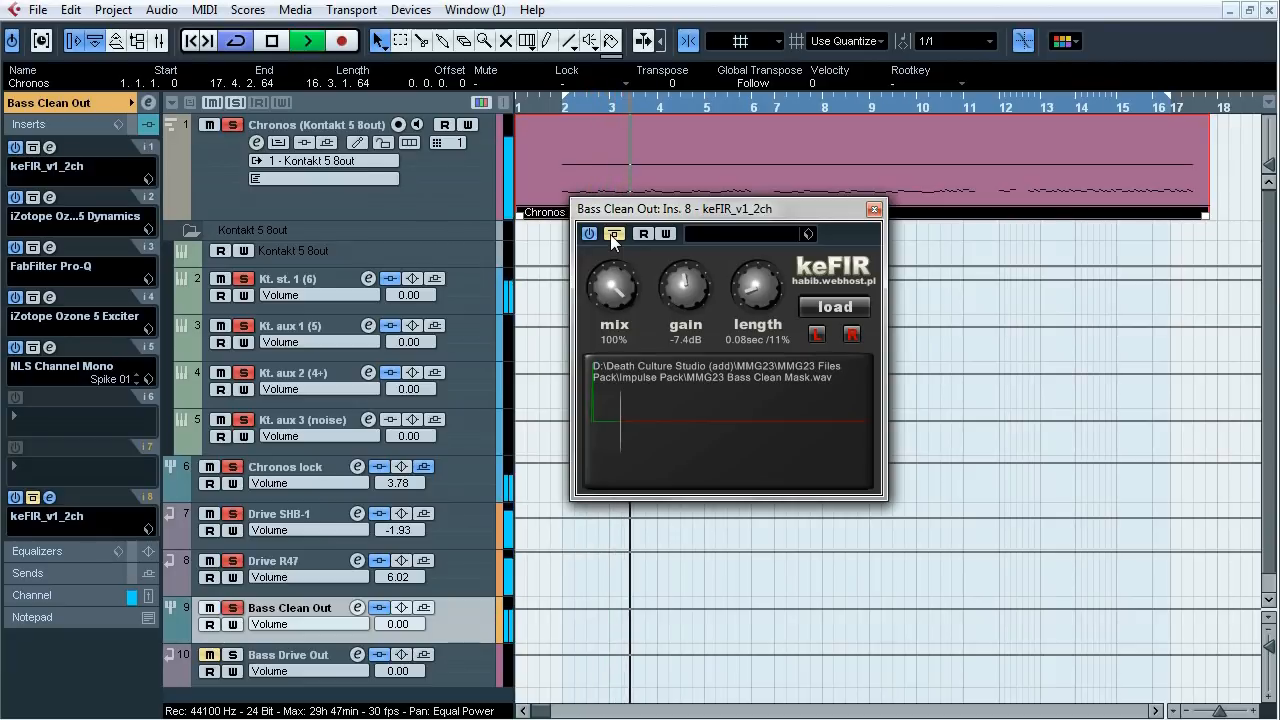
left_click(614, 234)
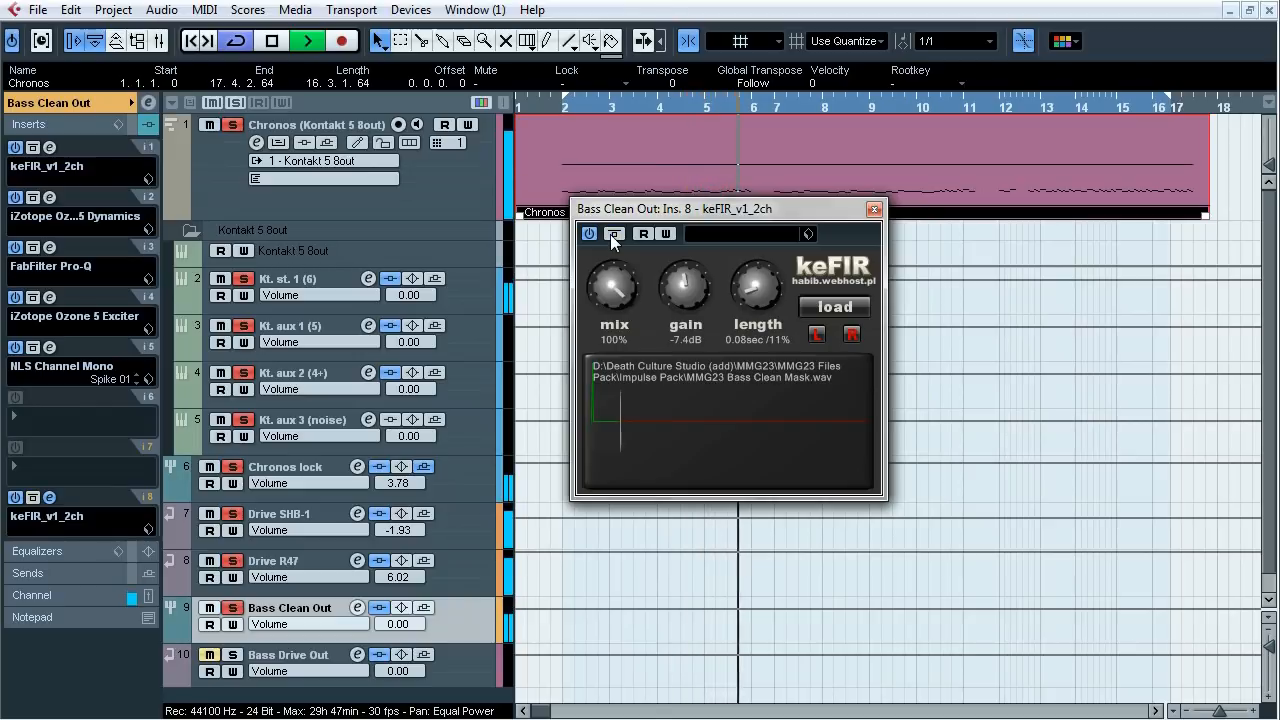
key("space")
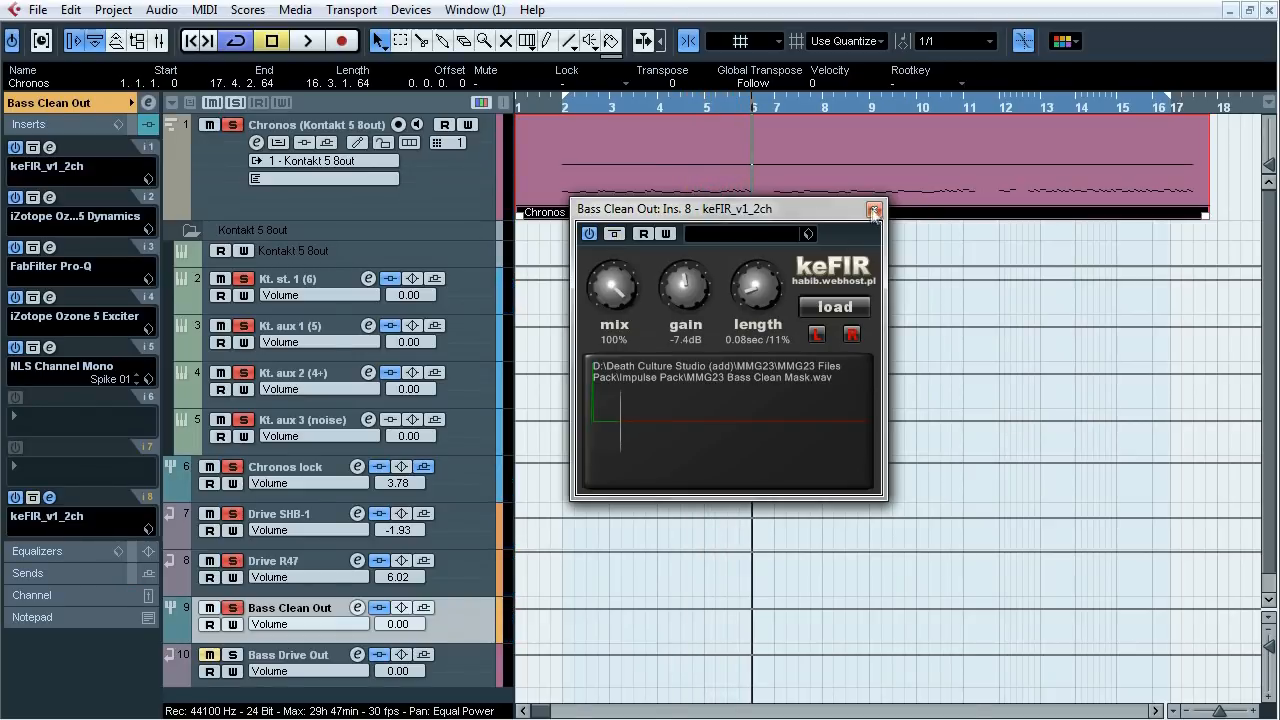
left_click(874, 209)
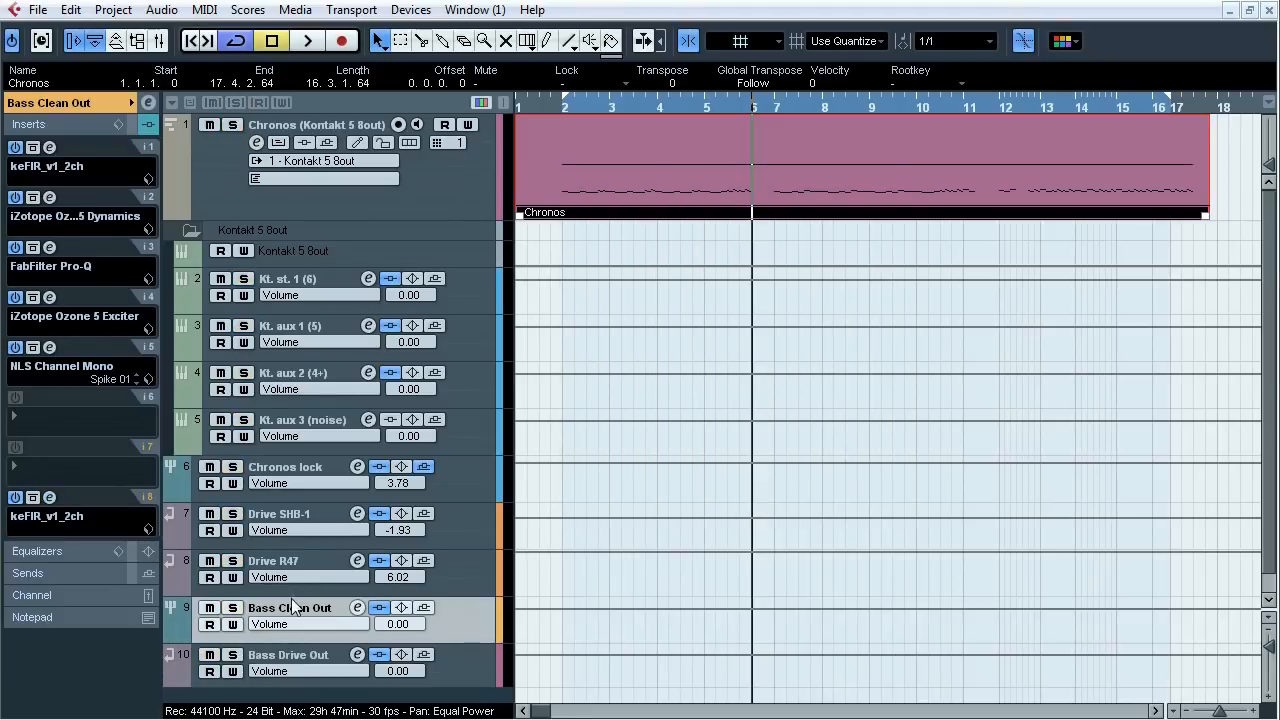
- Select Bass Drive Out, compare its seventh insert, the FabFilter Pro-Q mono-maker, bypassed and active during playback, and close the plug-in
left_click(298, 663)
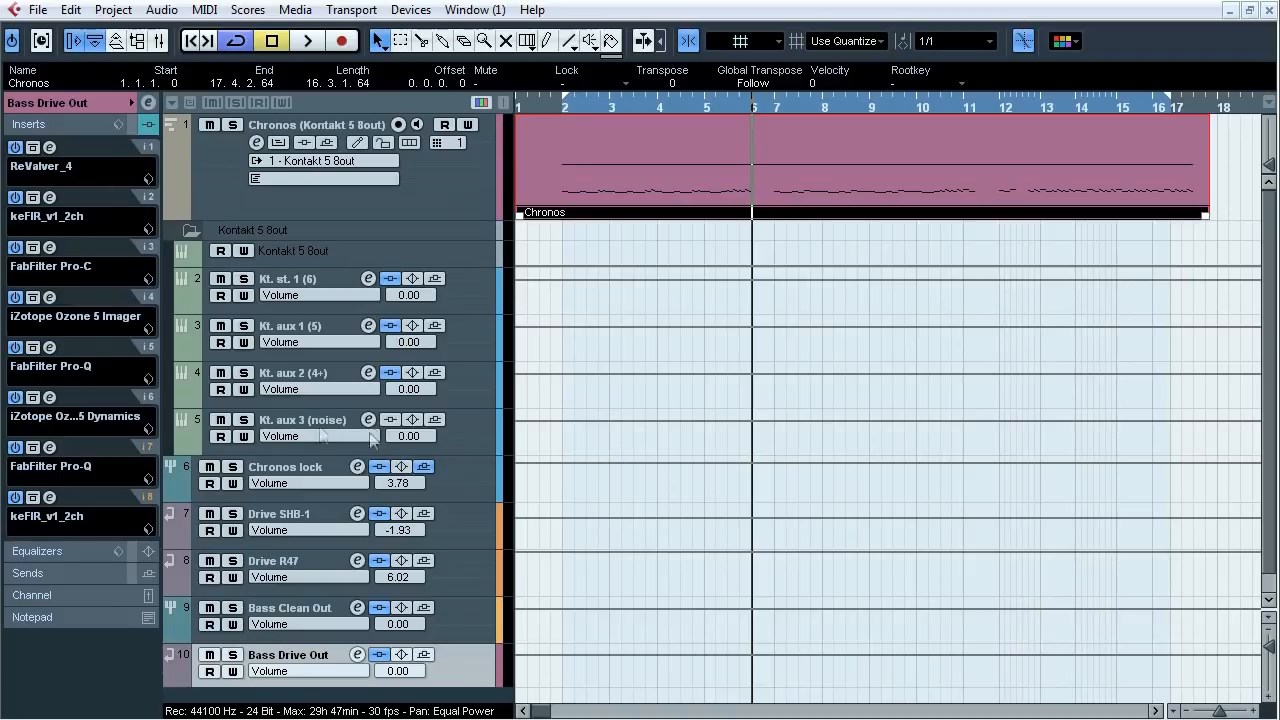
left_click(50, 448)
left_click_drag(628, 95, 593, 98)
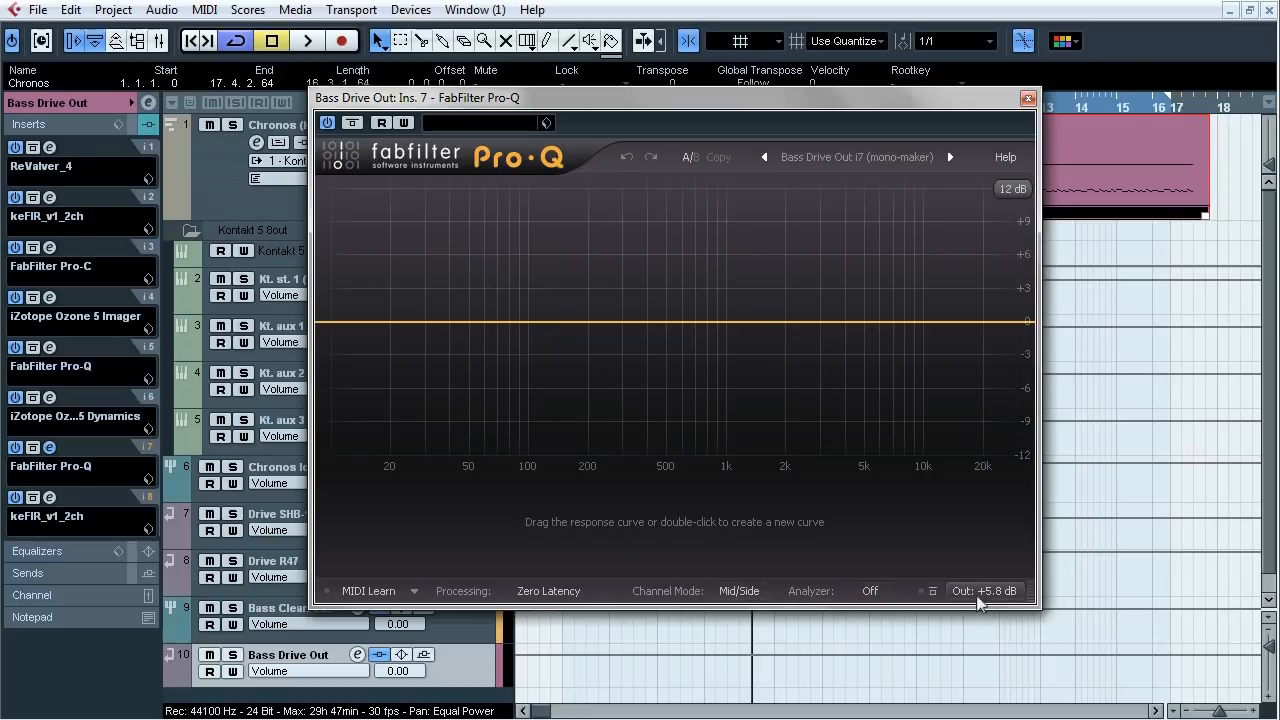
mouse_move(982, 584)
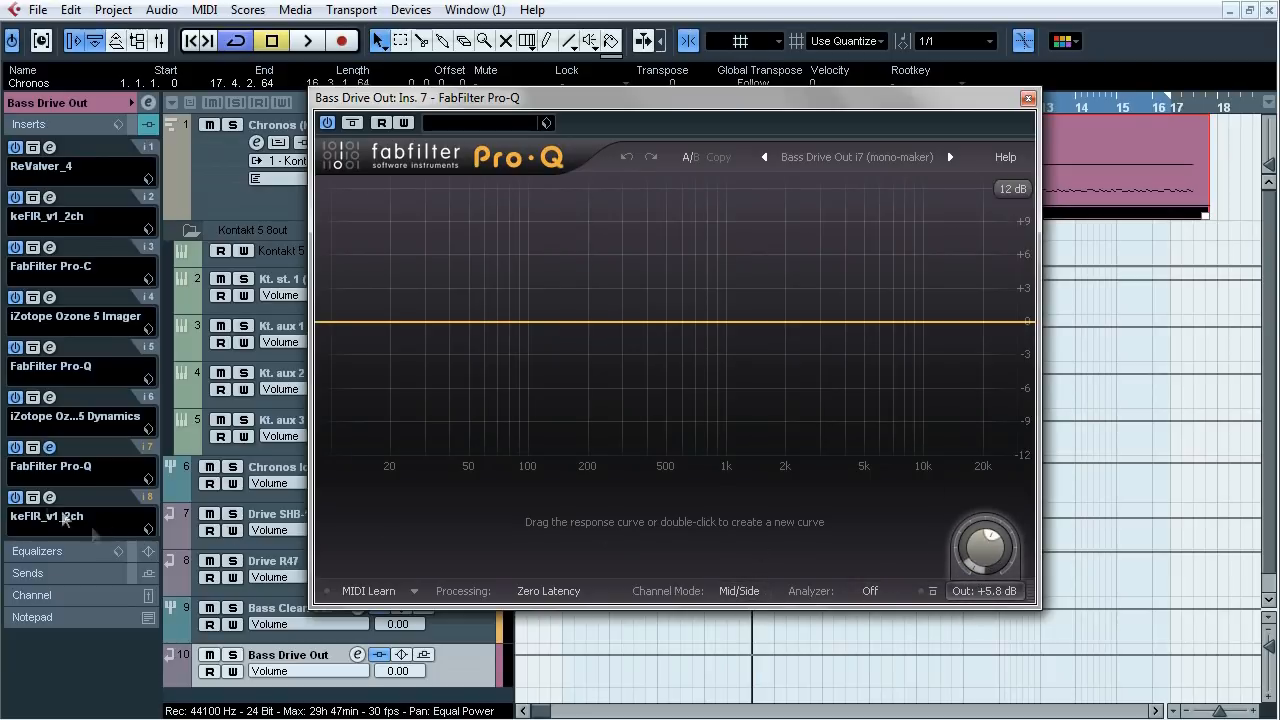
key("space")
left_click_drag(683, 104, 577, 104)
left_click(338, 135)
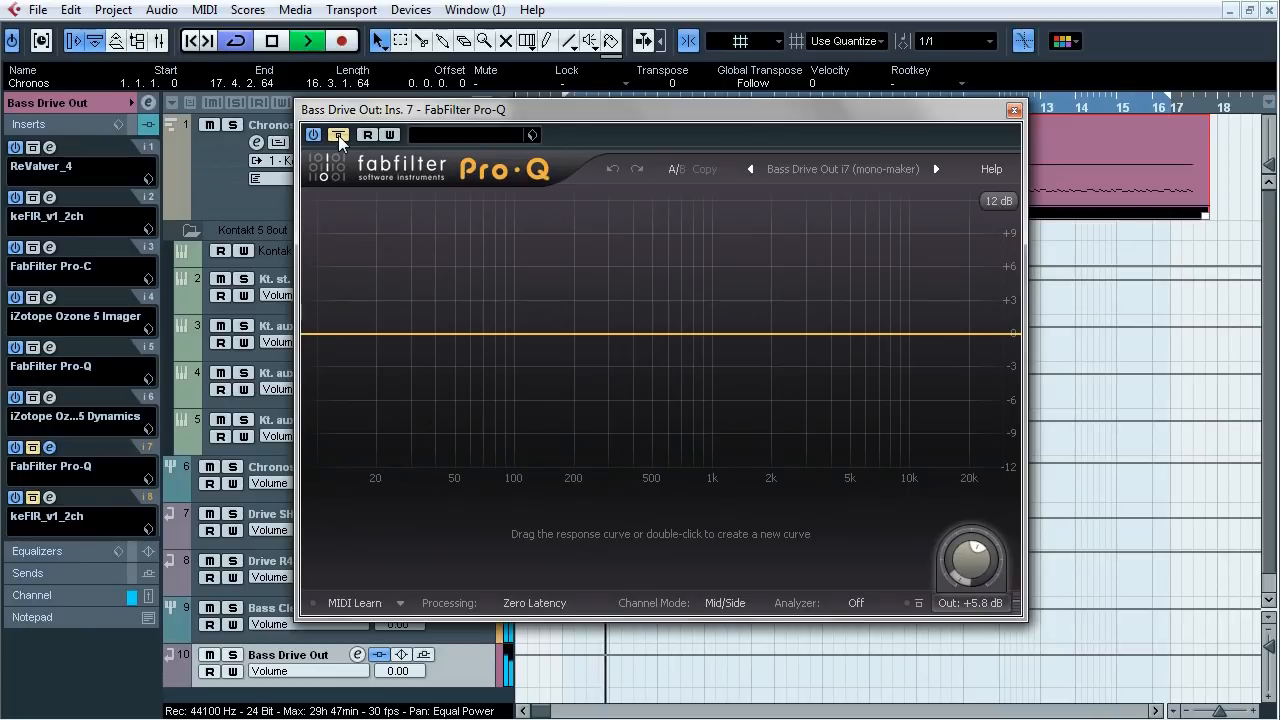
left_click(338, 135)
key("space")
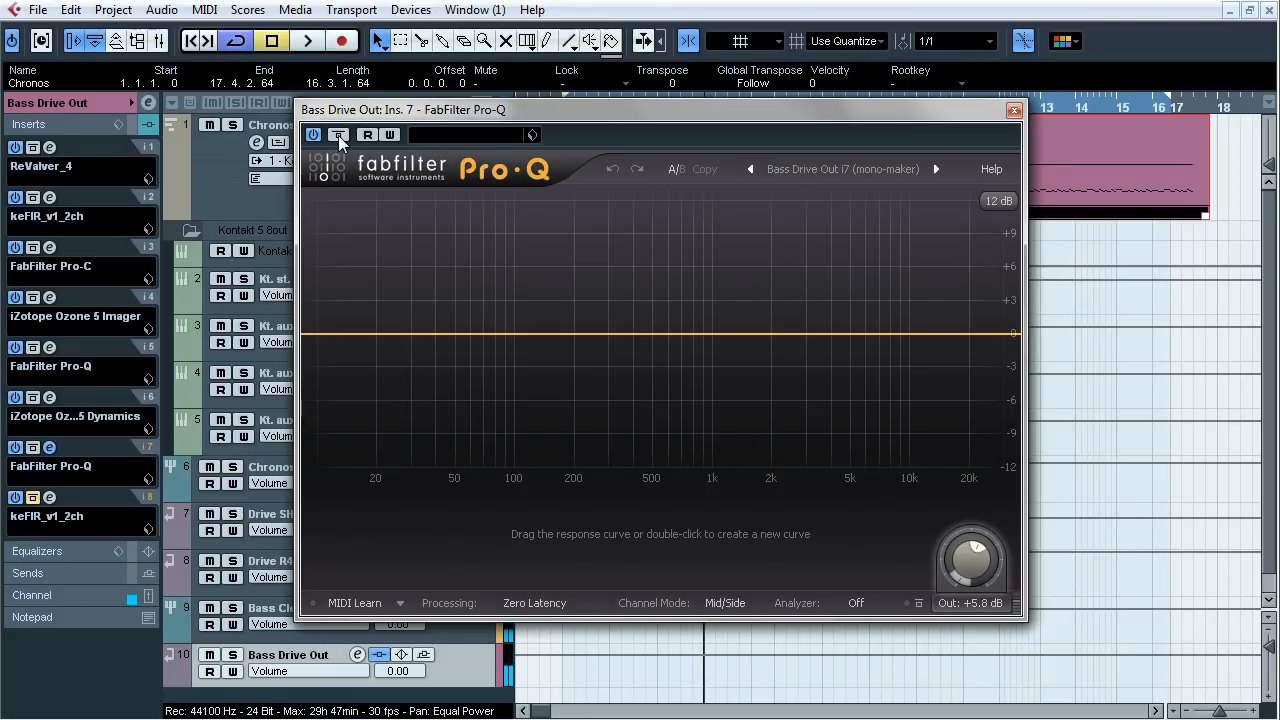
left_click(1014, 110)
- Open the last keFIR_v1_2ch insert of Bass Drive Out and compare it bypassed and active while playing from bar 2
left_click(49, 498)
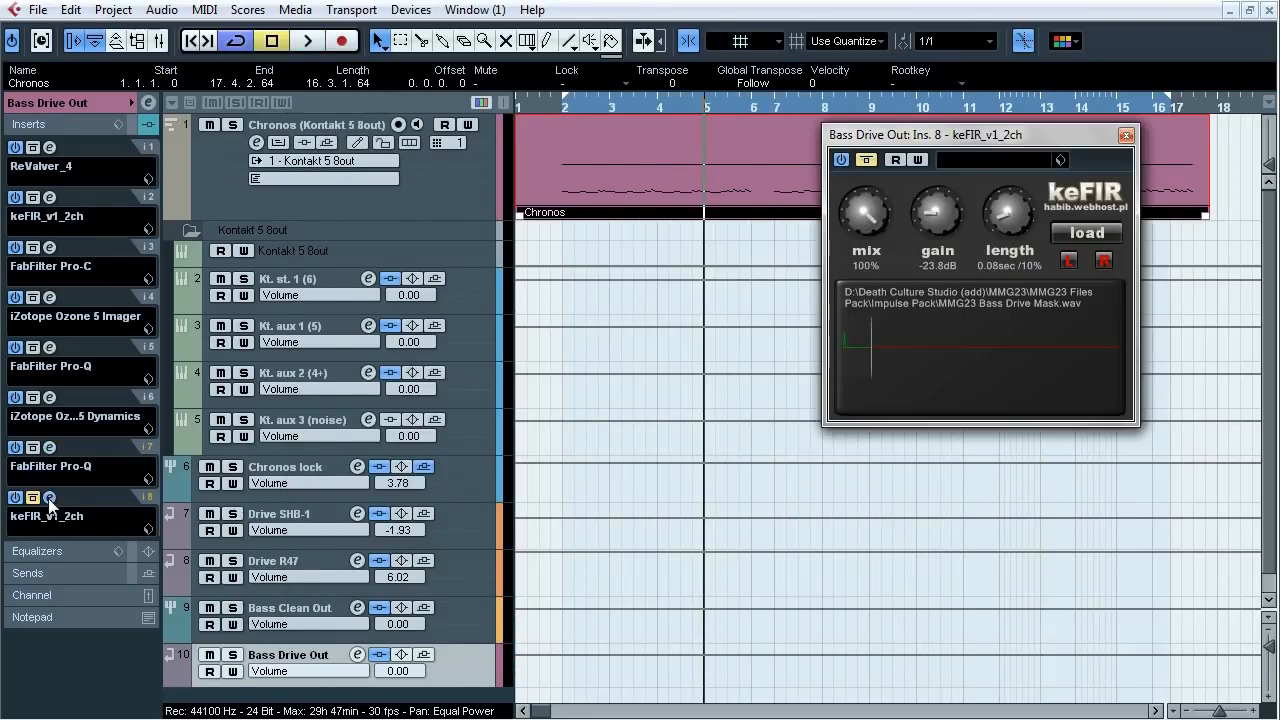
left_click_drag(970, 142, 700, 222)
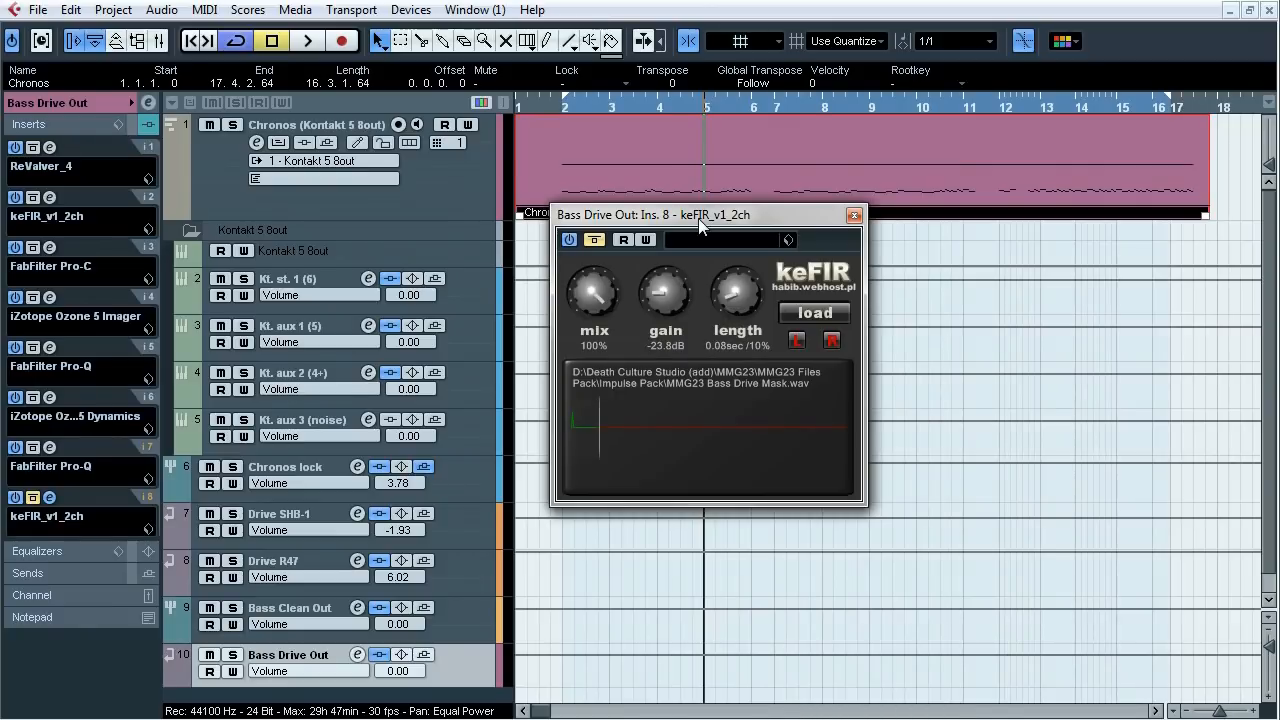
left_click(588, 106)
key("space")
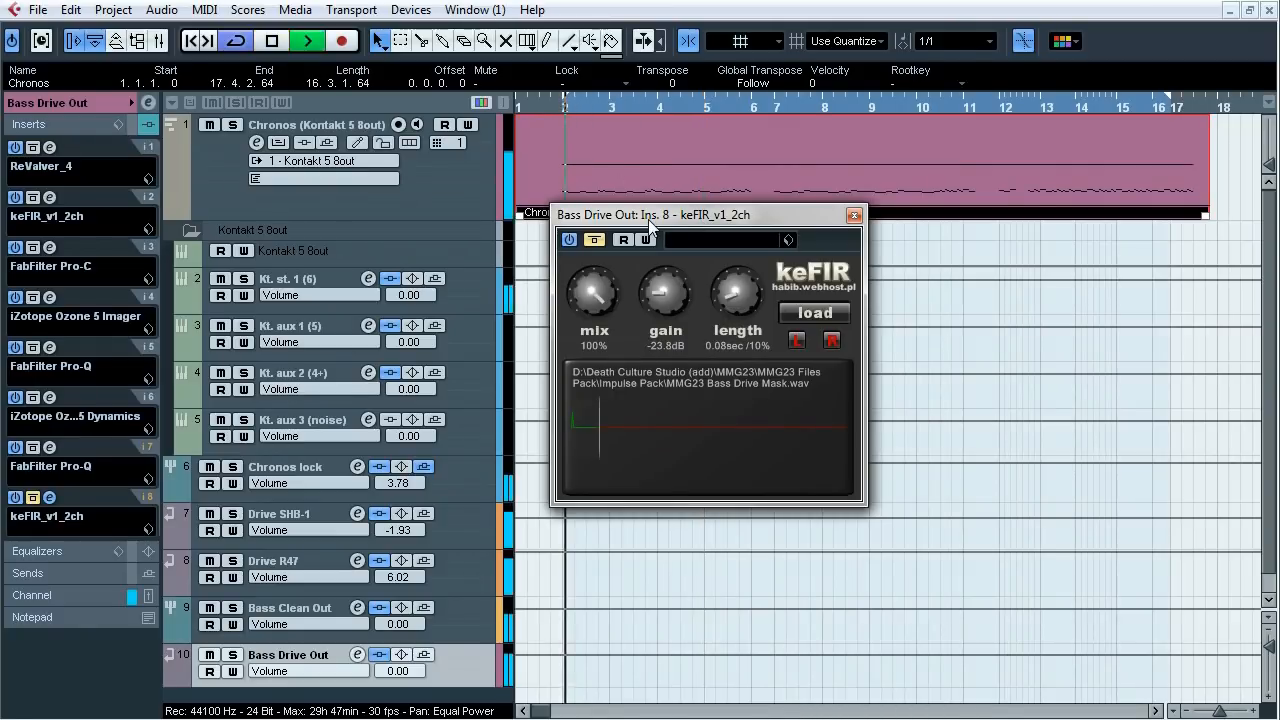
left_click(594, 240)
left_click(594, 240)
left_click(594, 240)
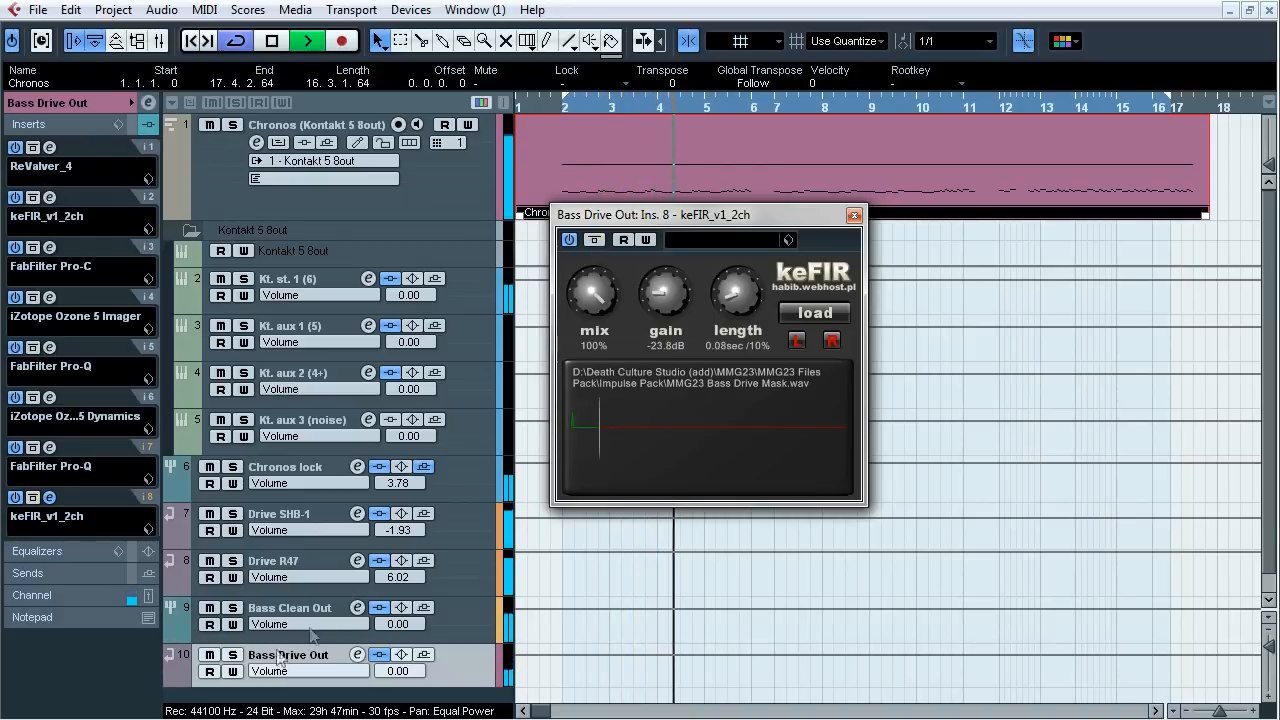
- Solo Bass Drive Out to hear the keFIR_v1_2ch effect alone, stop playback with the insert active, and close the plug-in
key("s")
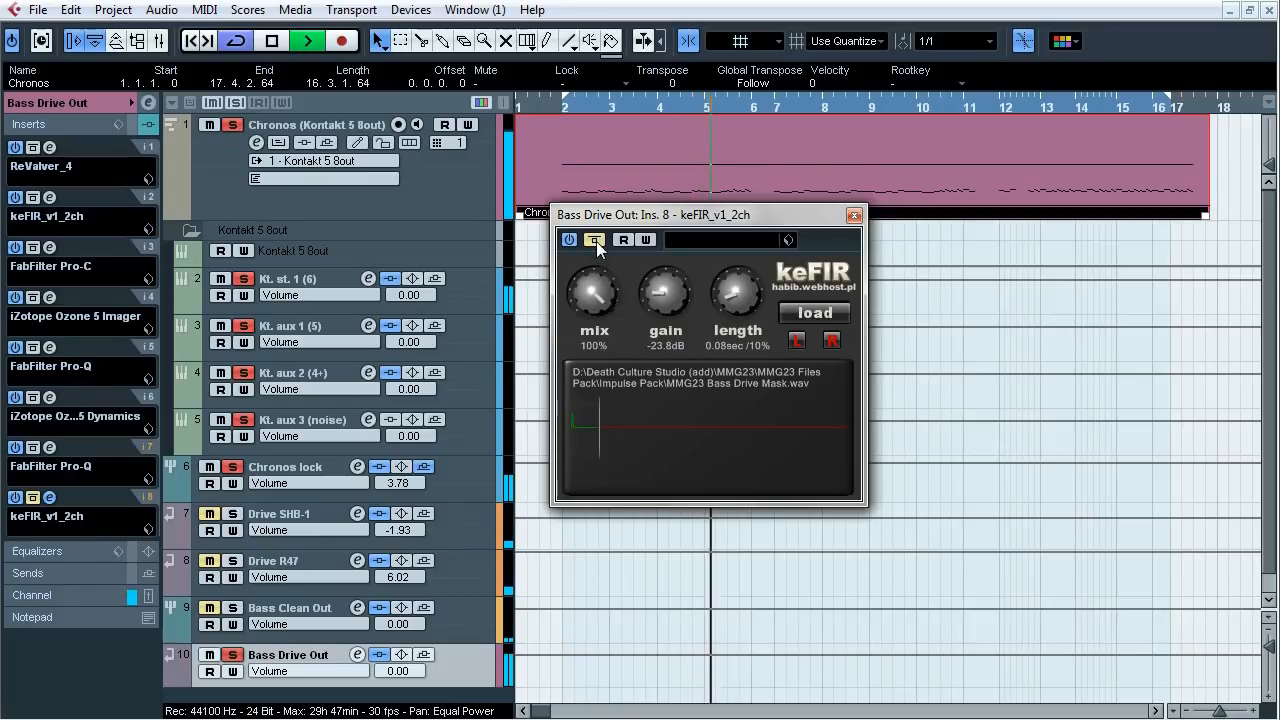
key("space")
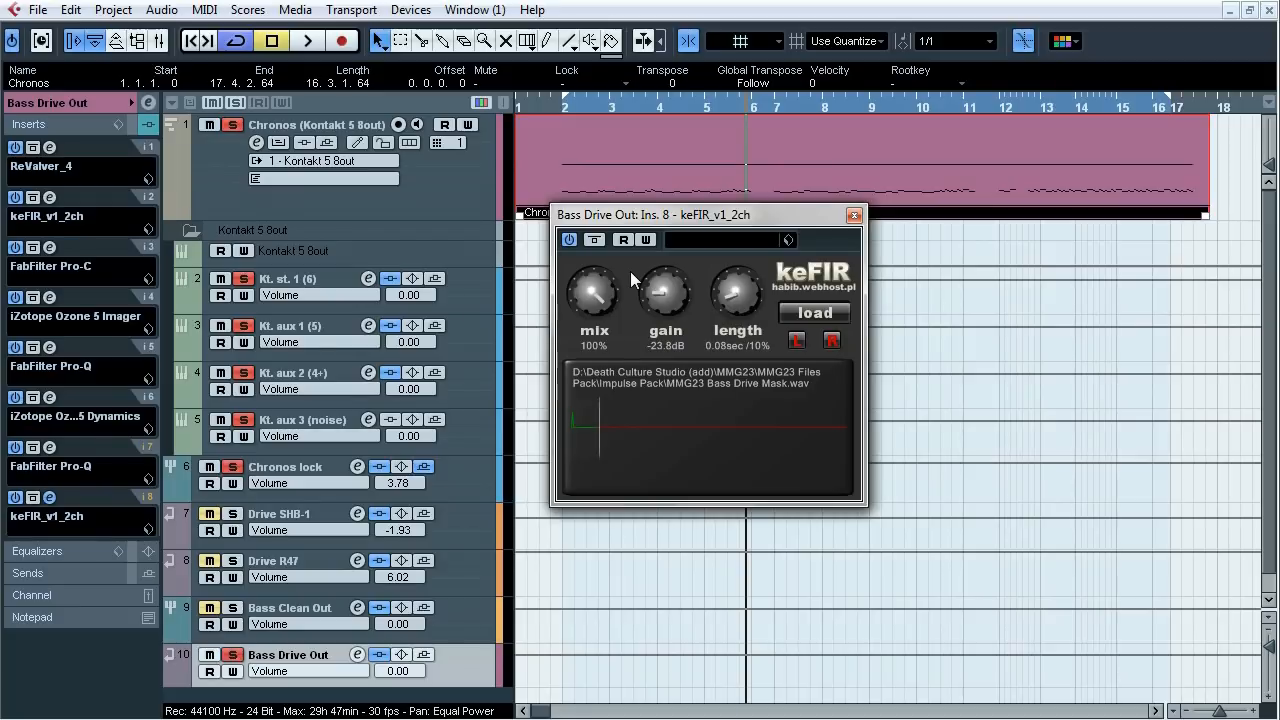
left_click(854, 216)
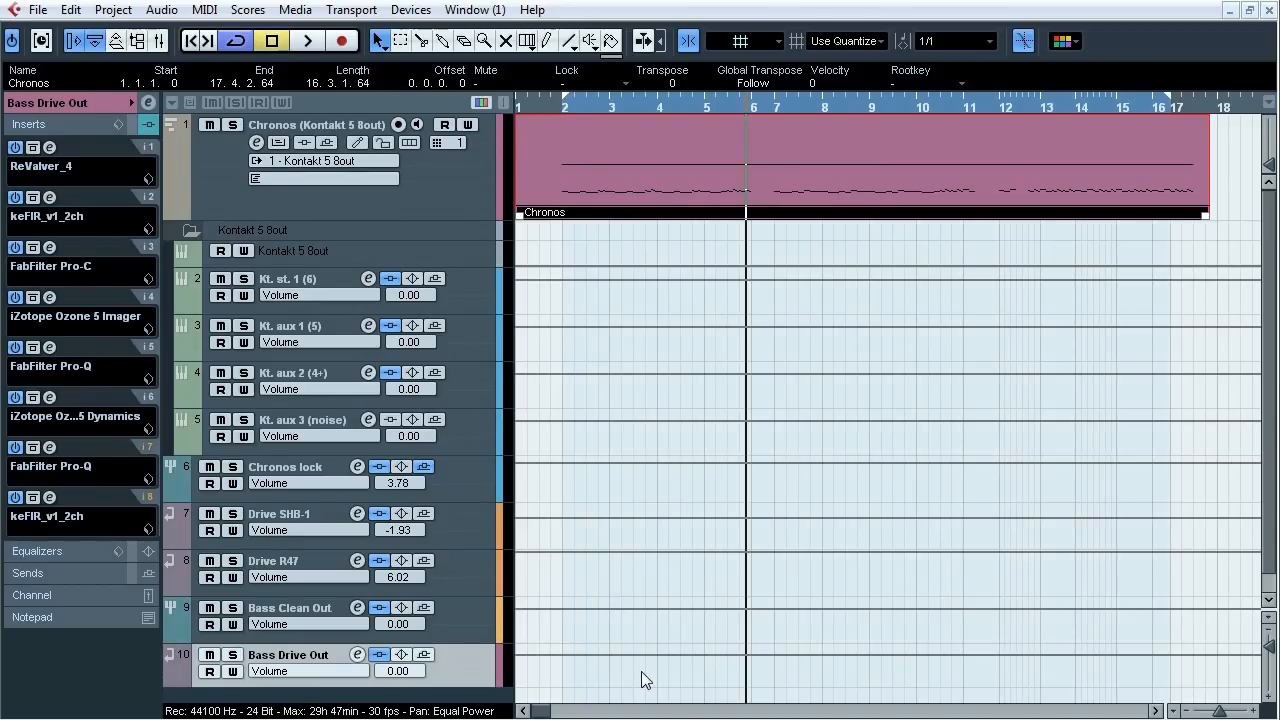
- View the channel routing in the mixer and the Group/FX connections, and close both windows
key("F3")
key("F4")
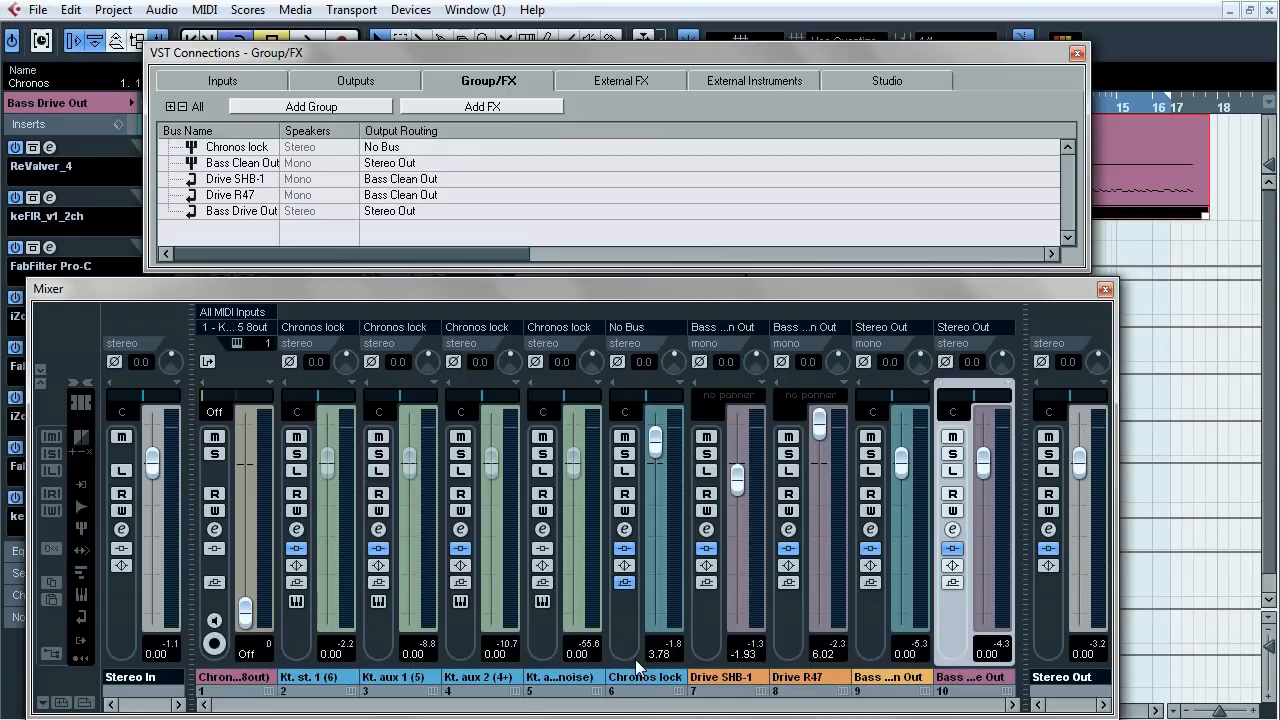
key("F3")
key("F4")
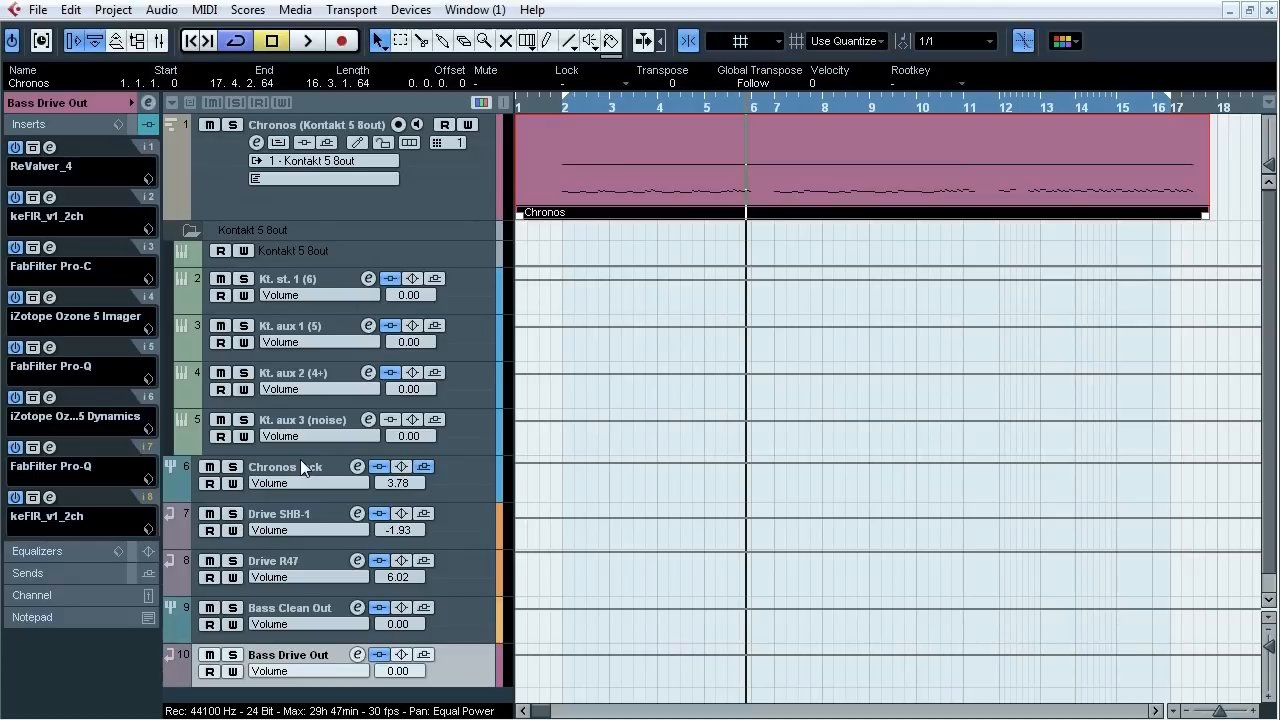
- Select Drive SHB-1 and enable its iZotope RX 3 Declicker insert, leaving the plug-in window closed
left_click(300, 512)
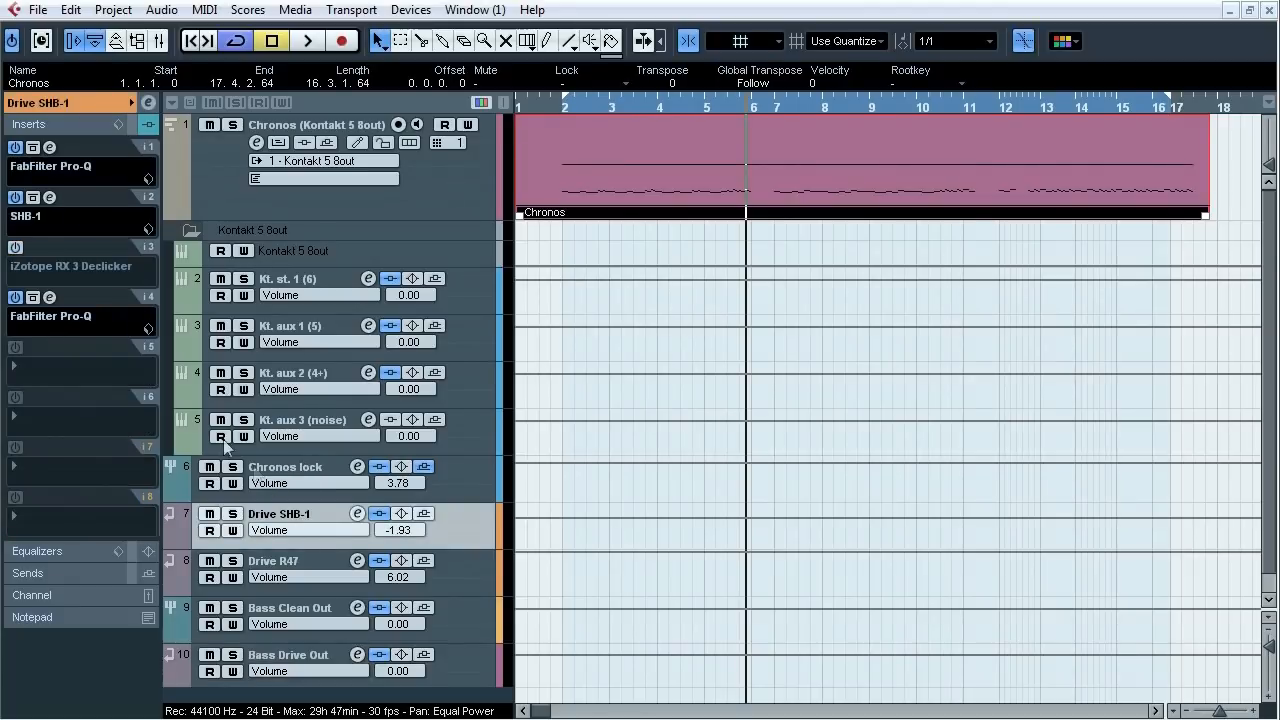
left_click(15, 247)
left_click(49, 247)
left_click(49, 247)
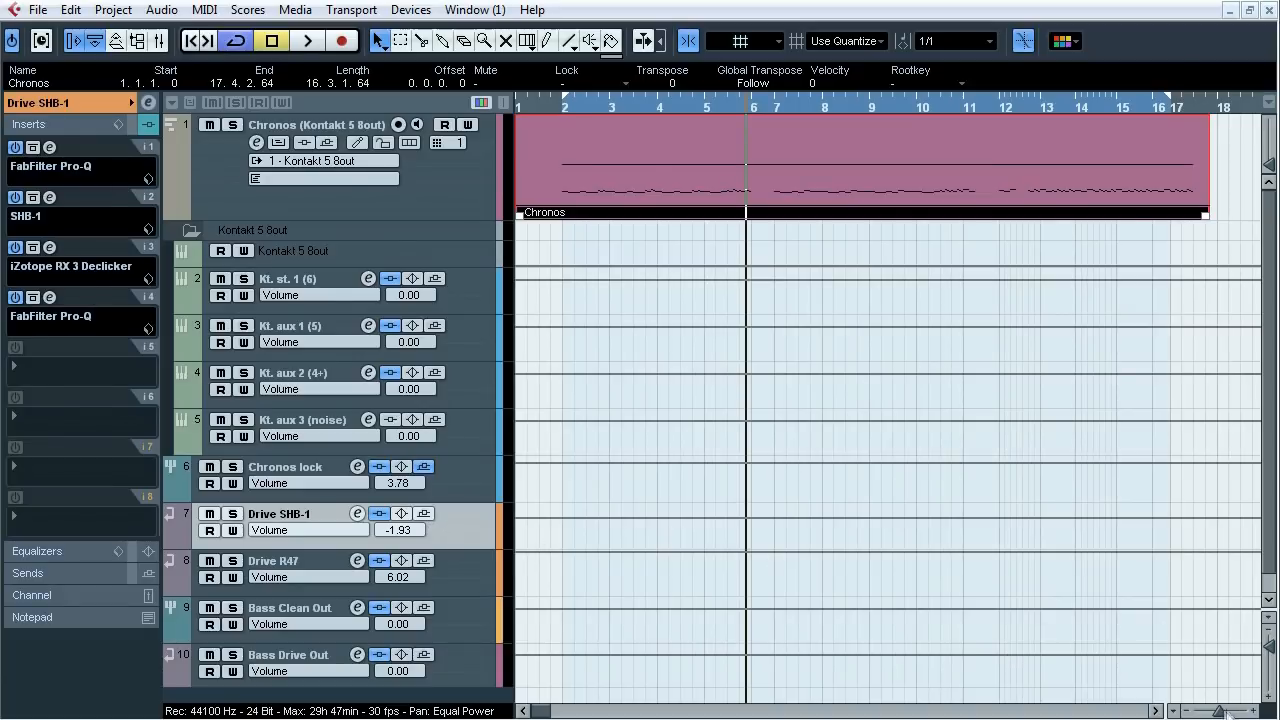
- Turn off snapping and extend the locator range past the end of the Chronos part to about bar 18, with nothing selected
key("g")
left_click_drag(894, 98, 907, 99)
left_click(694, 48)
left_click(915, 160)
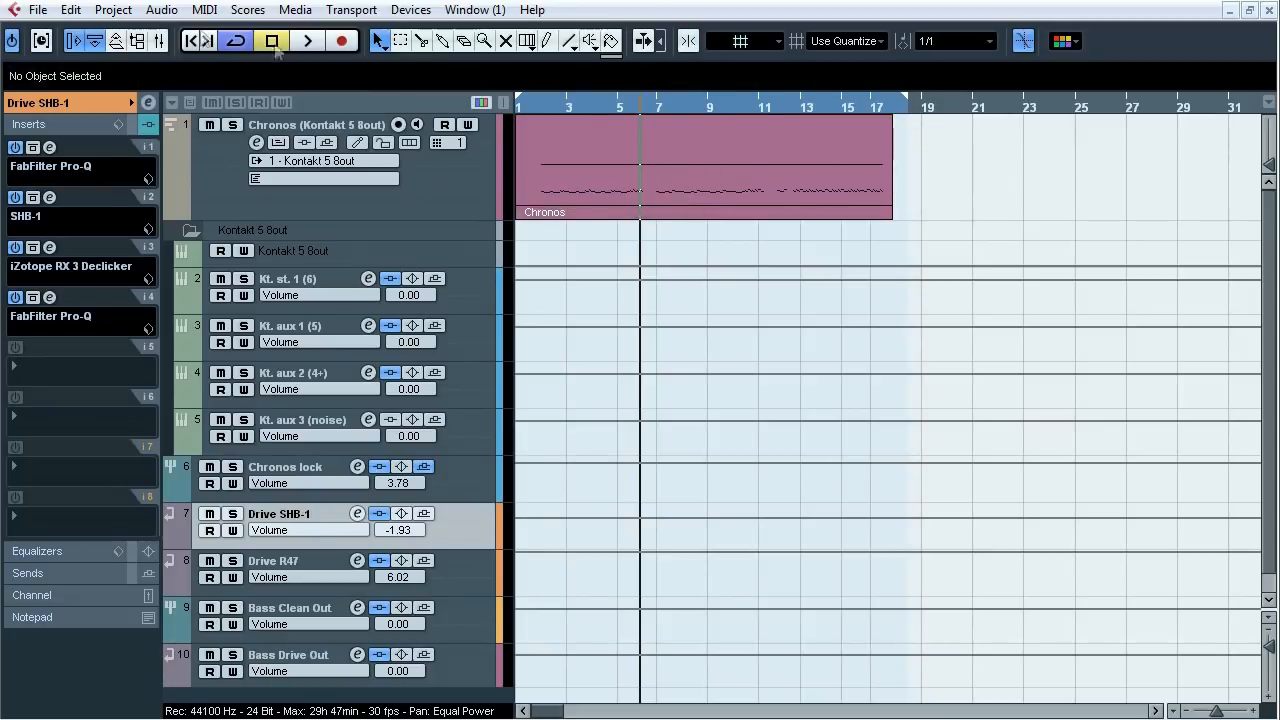
- Batch export only Bass Clean Out and Bass Drive Out as 24-bit, 44.100 kHz wave files with the prefix Bass
left_click(38, 9)
mouse_move(180, 364)
left_click(404, 409)
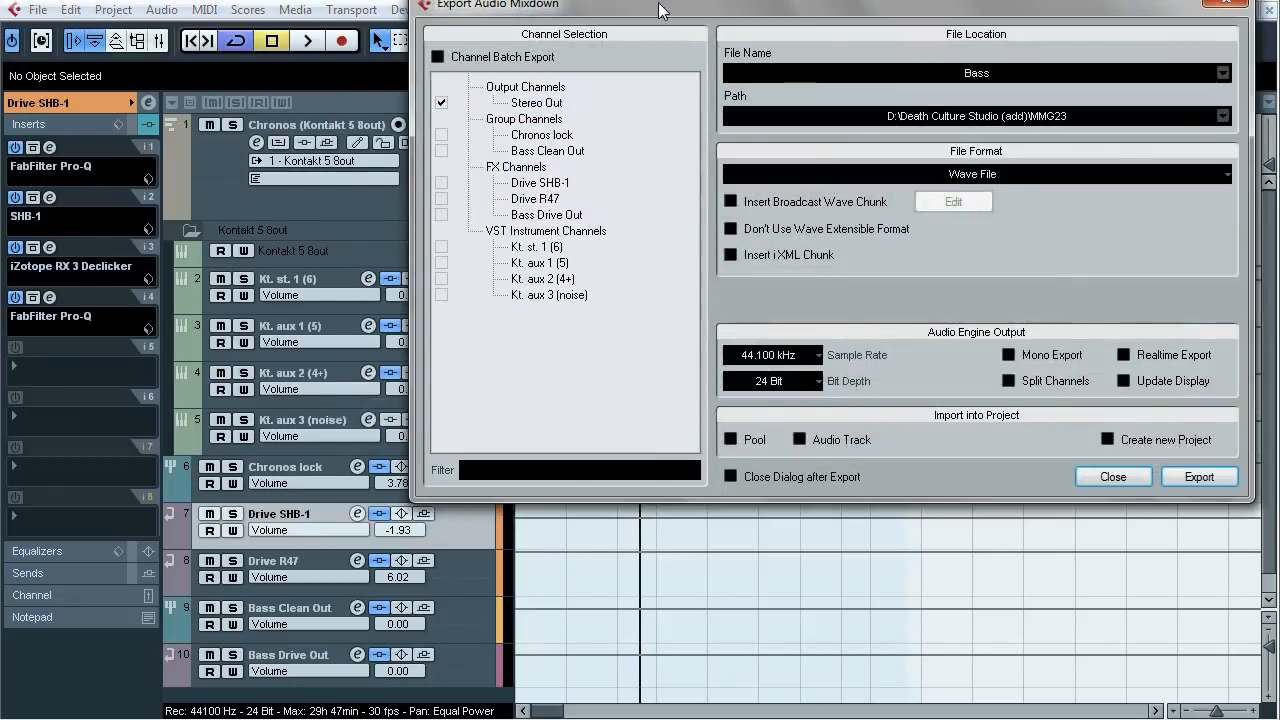
left_click(330, 136)
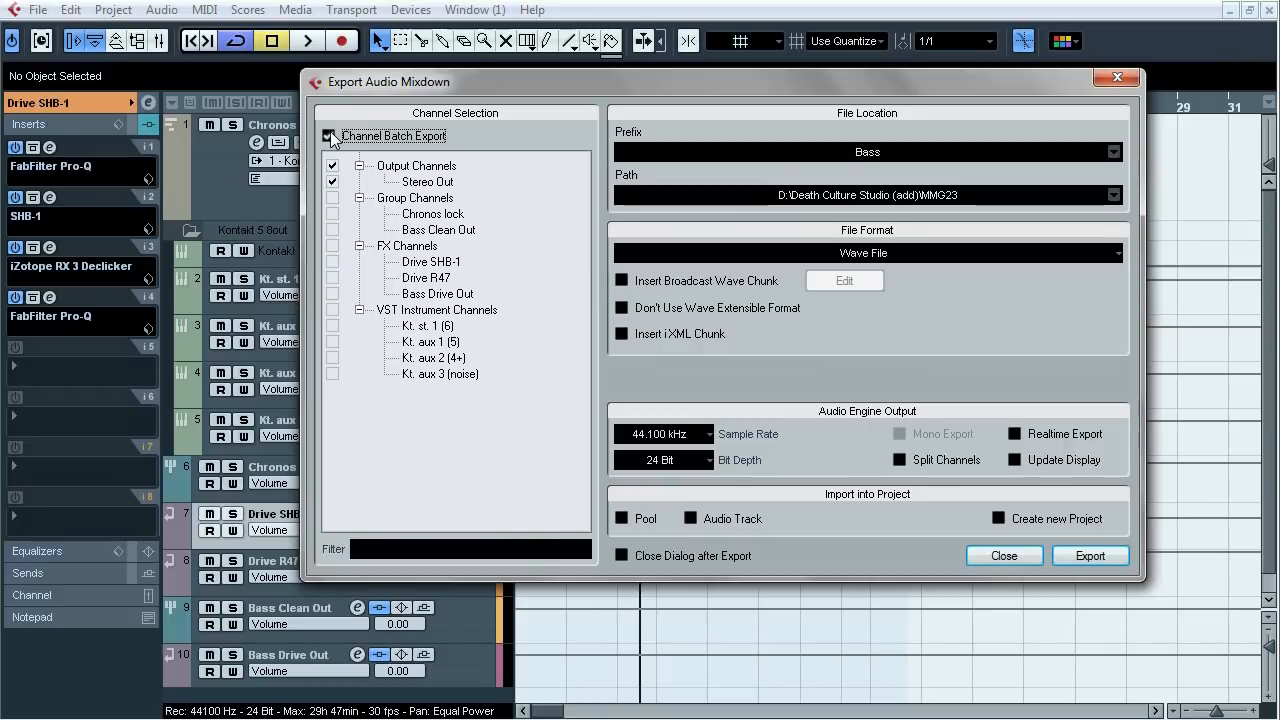
left_click(333, 229)
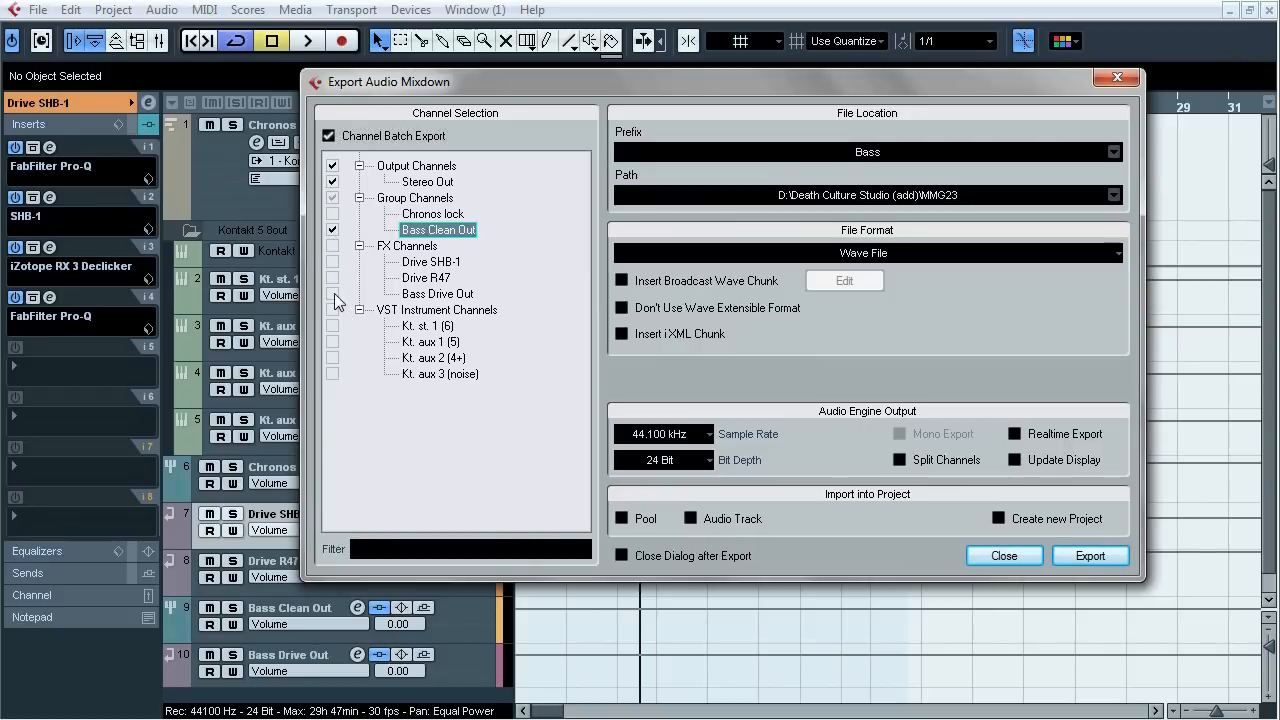
left_click(333, 293)
left_click(333, 181)
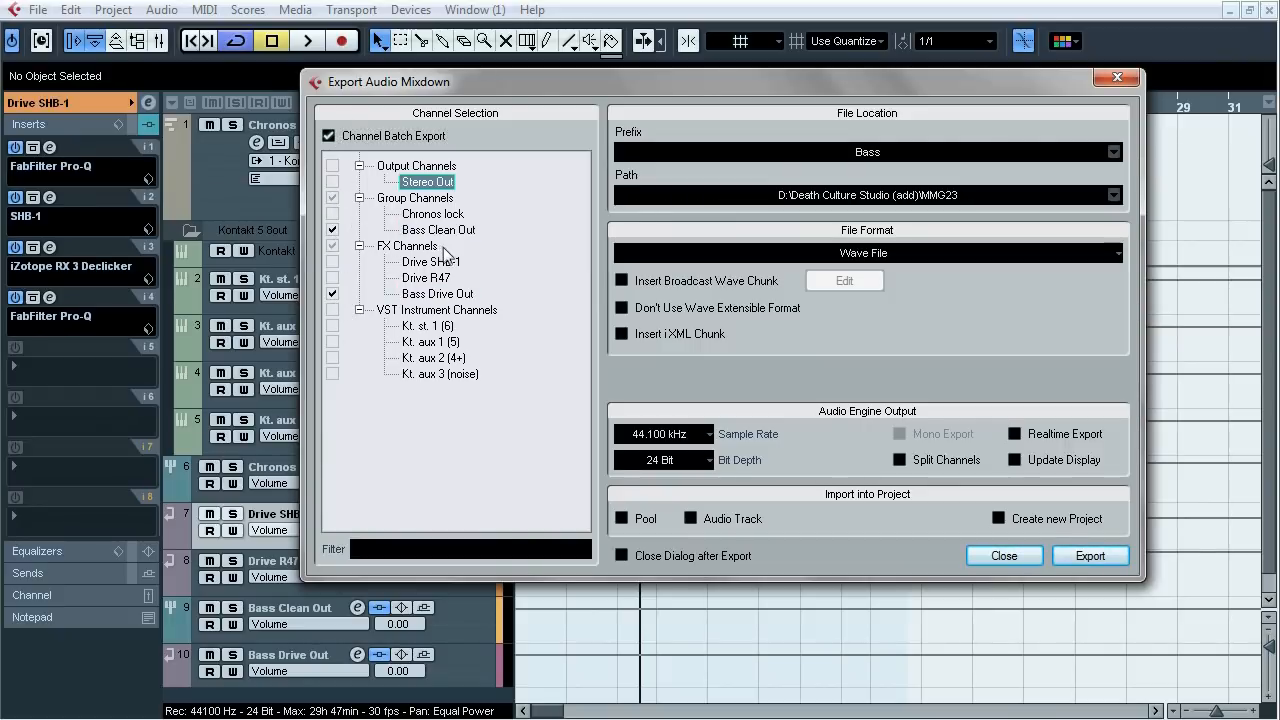
left_click(1090, 556)
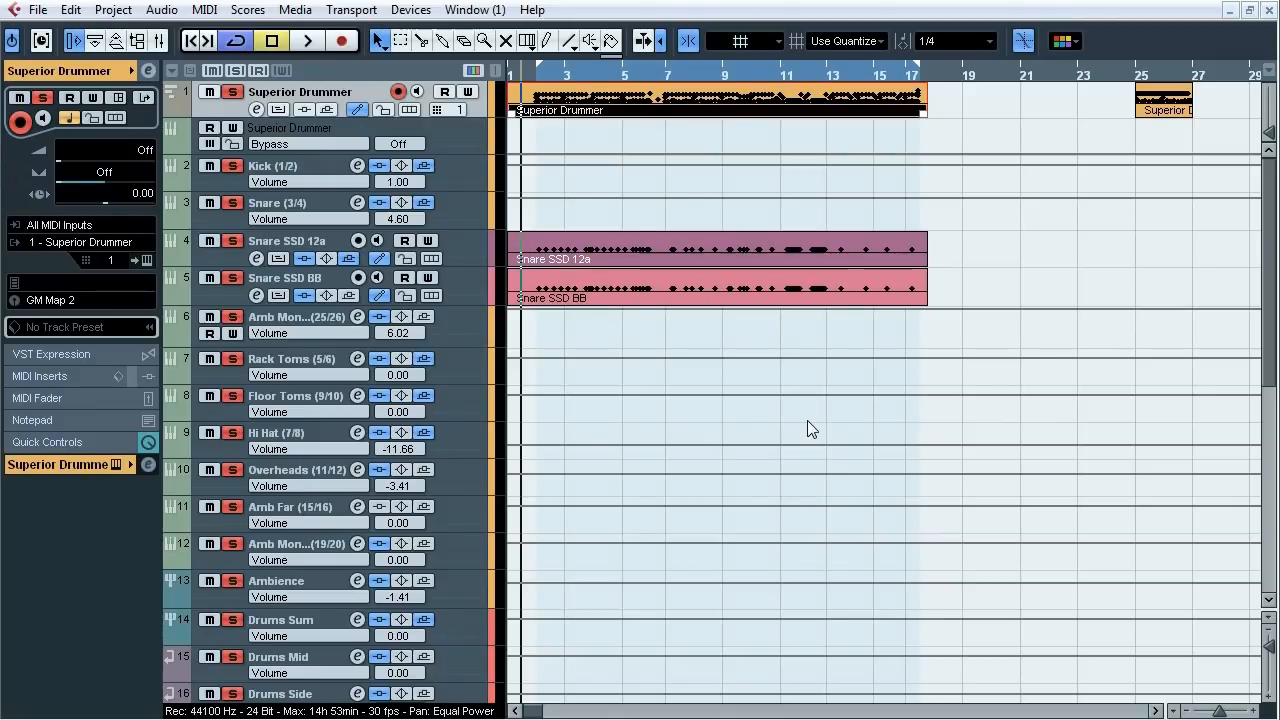
- Audition the drum mix, open Superior Drummer and look through the microphone channels on its mixer page
key("space")
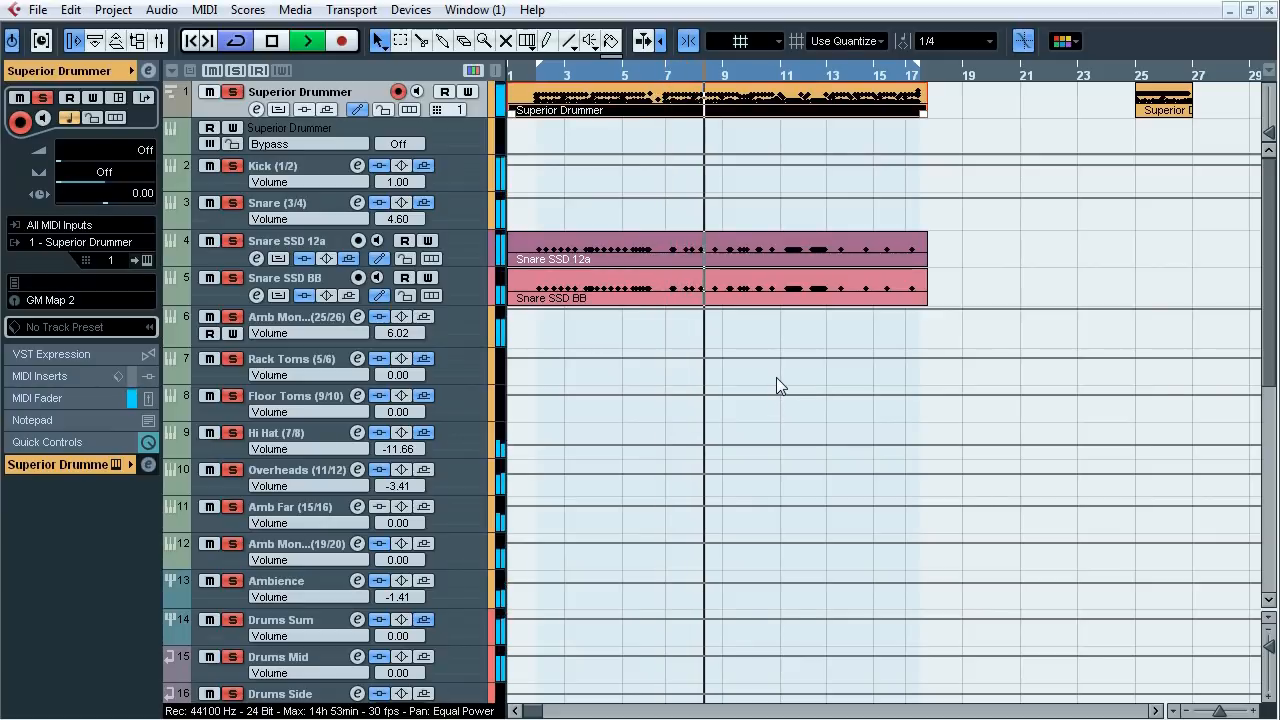
key("space")
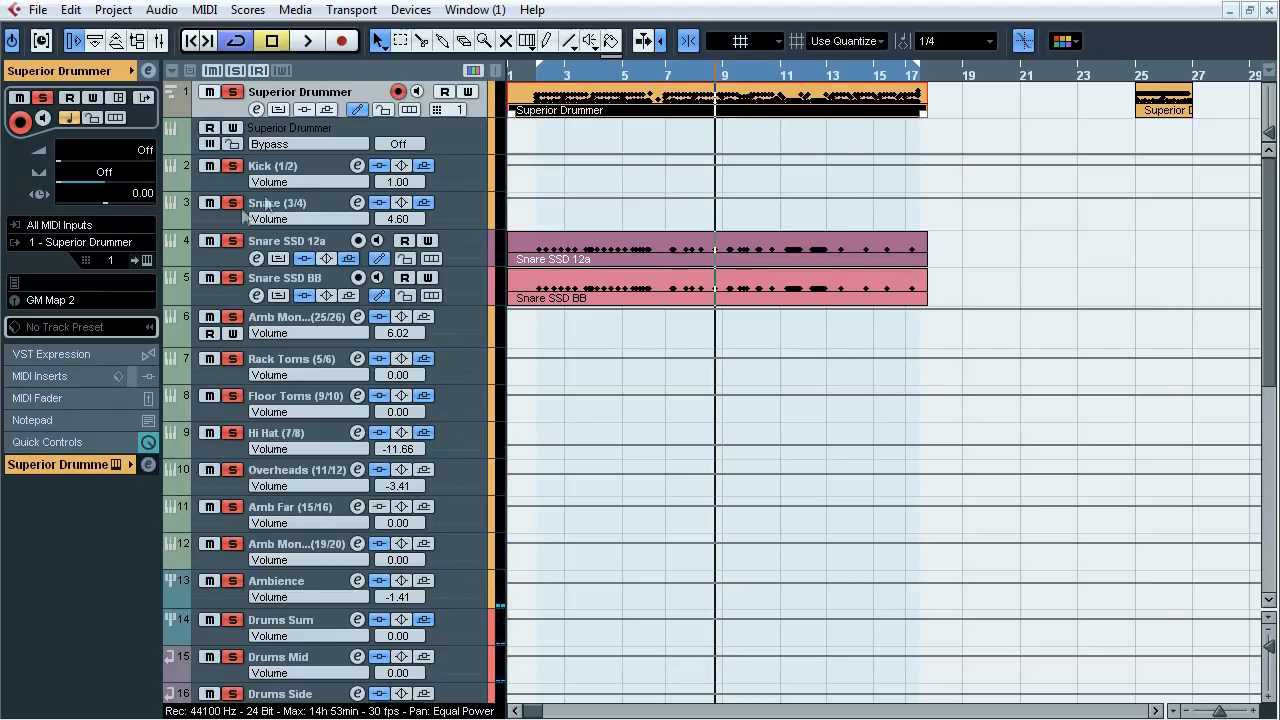
left_click(278, 258)
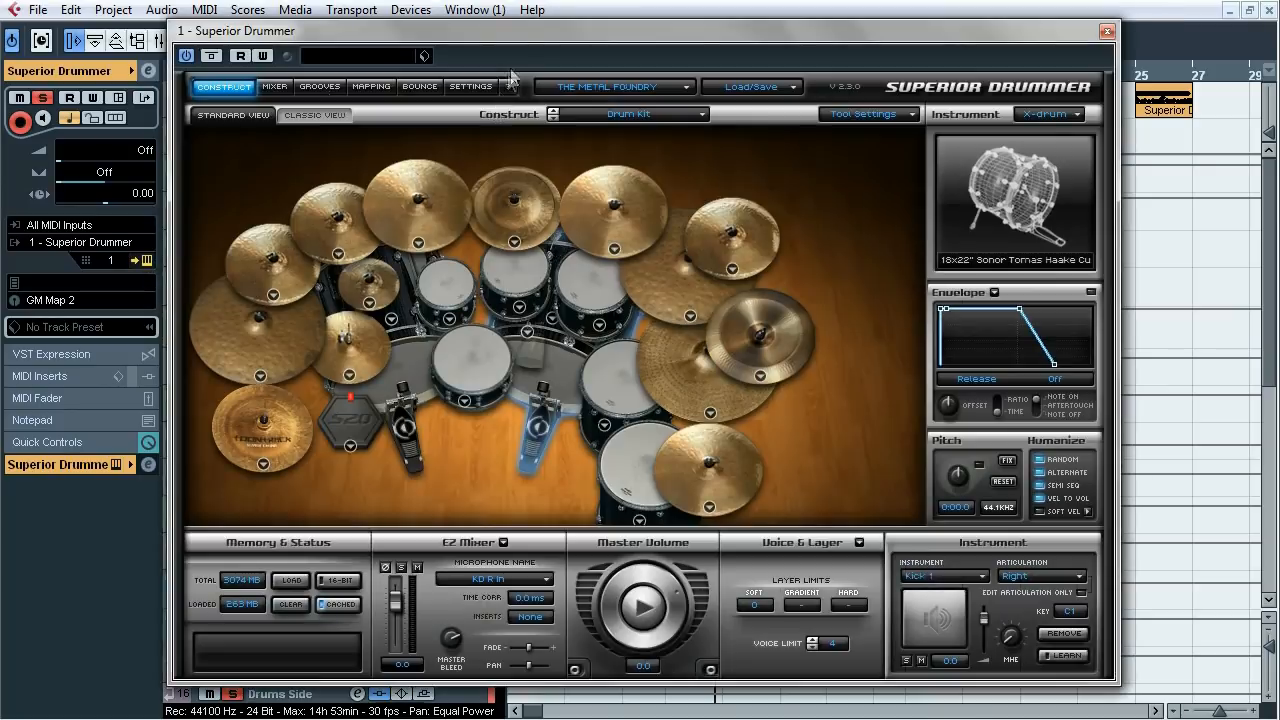
left_click_drag(524, 33, 533, 56)
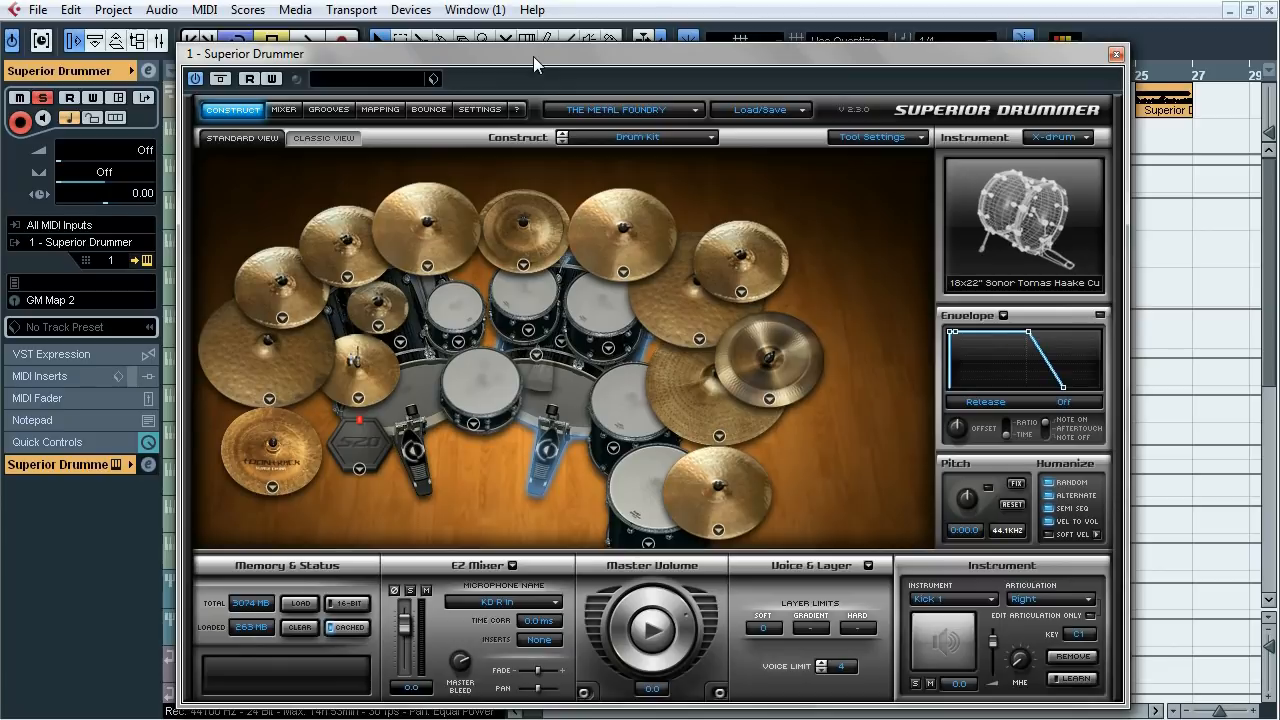
left_click(283, 110)
left_click_drag(426, 56, 545, 38)
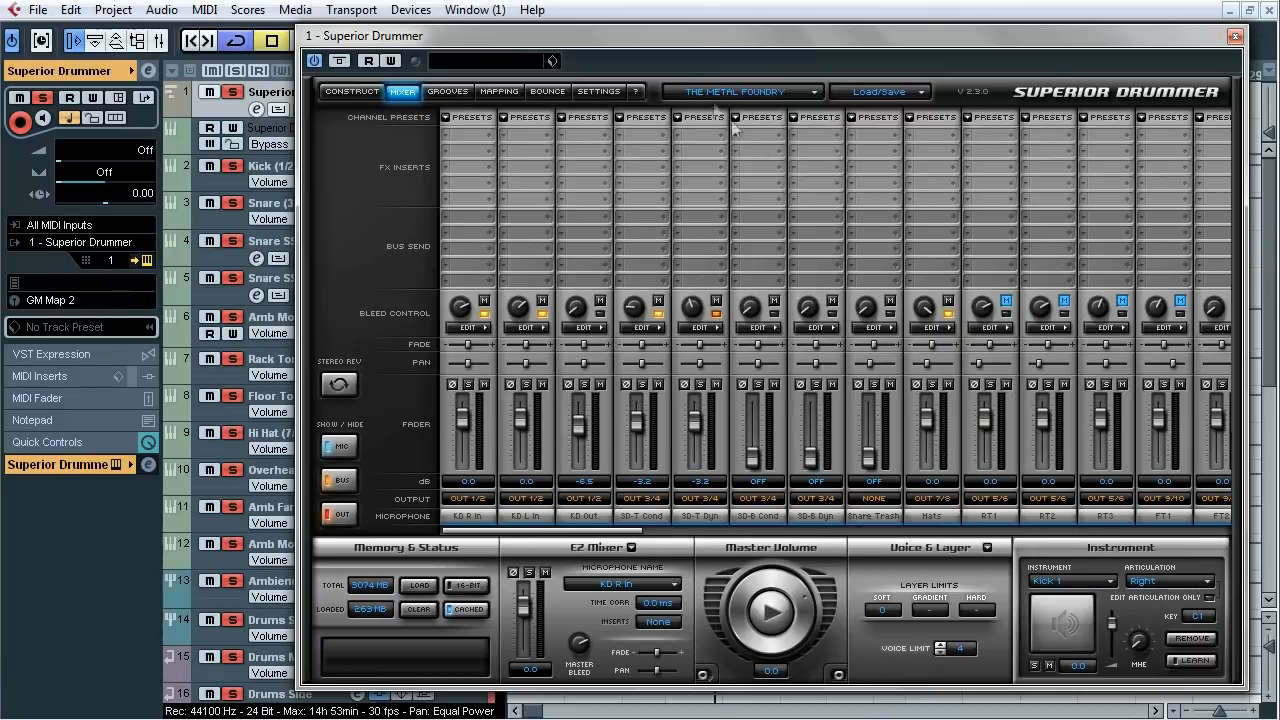
left_click_drag(670, 43, 844, 64)
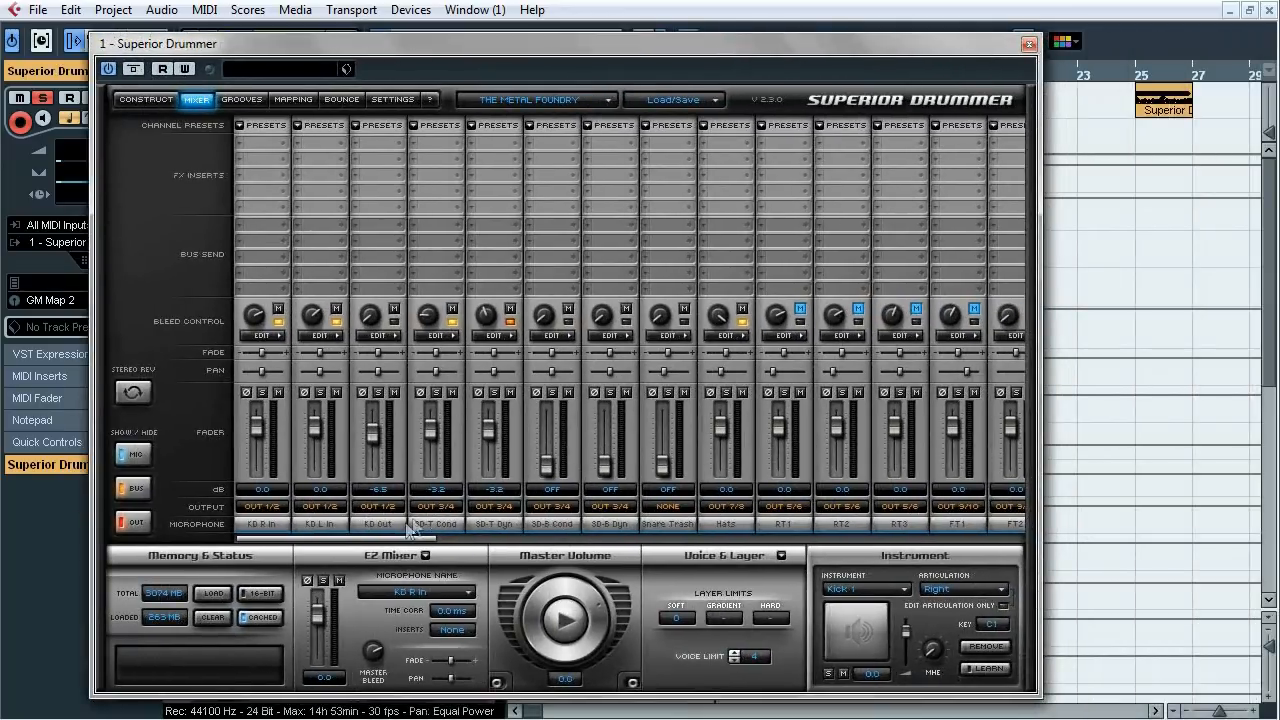
left_click_drag(408, 528, 533, 551)
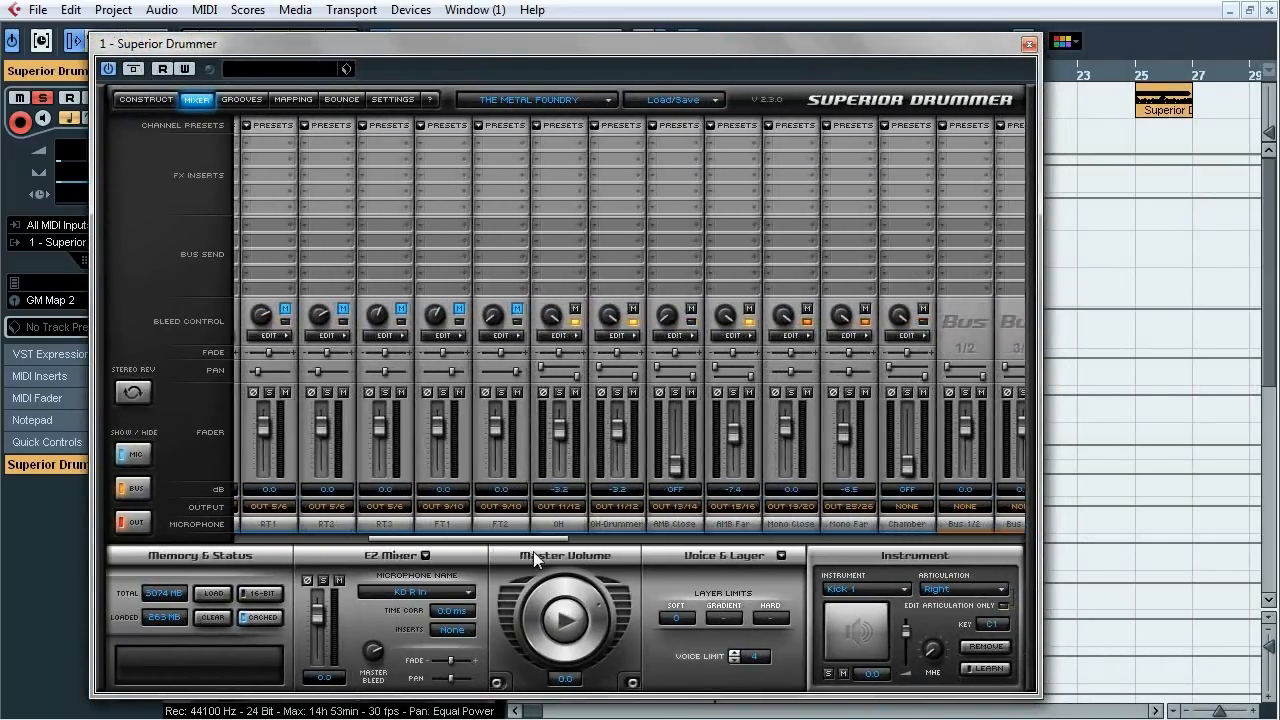
- View the individual bleed settings of the Mono Far, Mono Close and AMB Far microphones, and close the Superior Drummer window
left_click(857, 337)
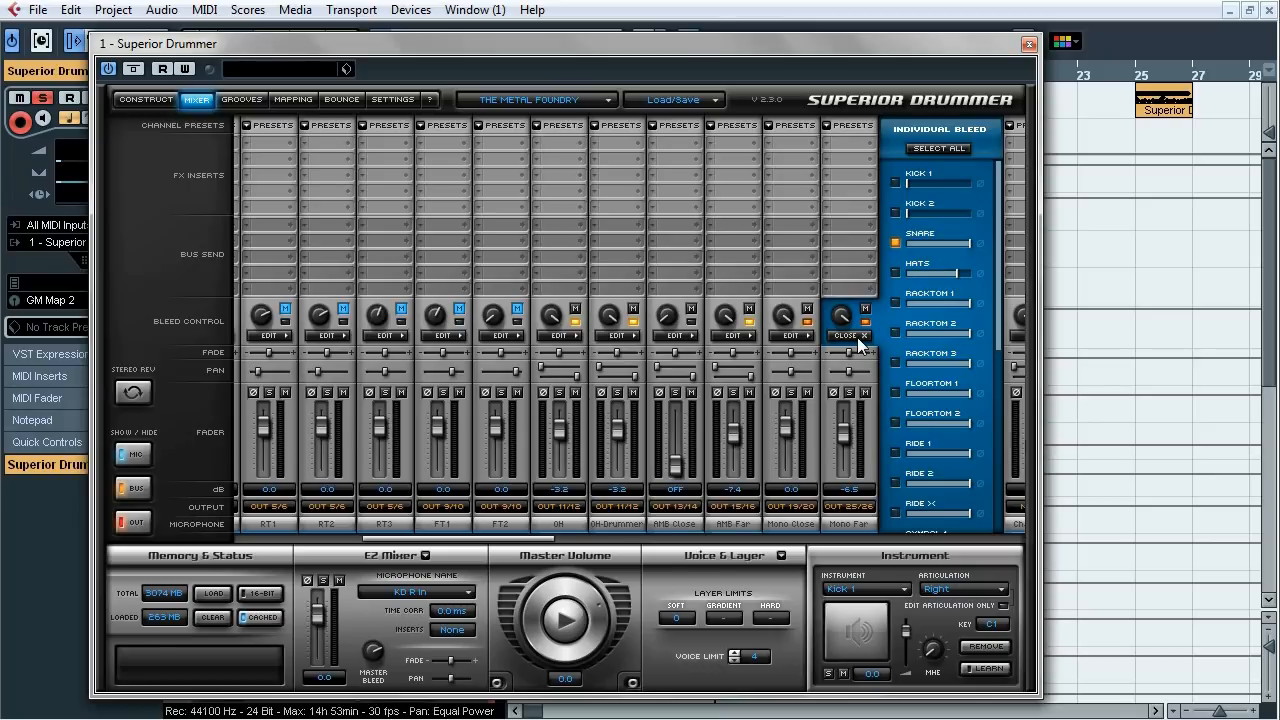
left_click(858, 337)
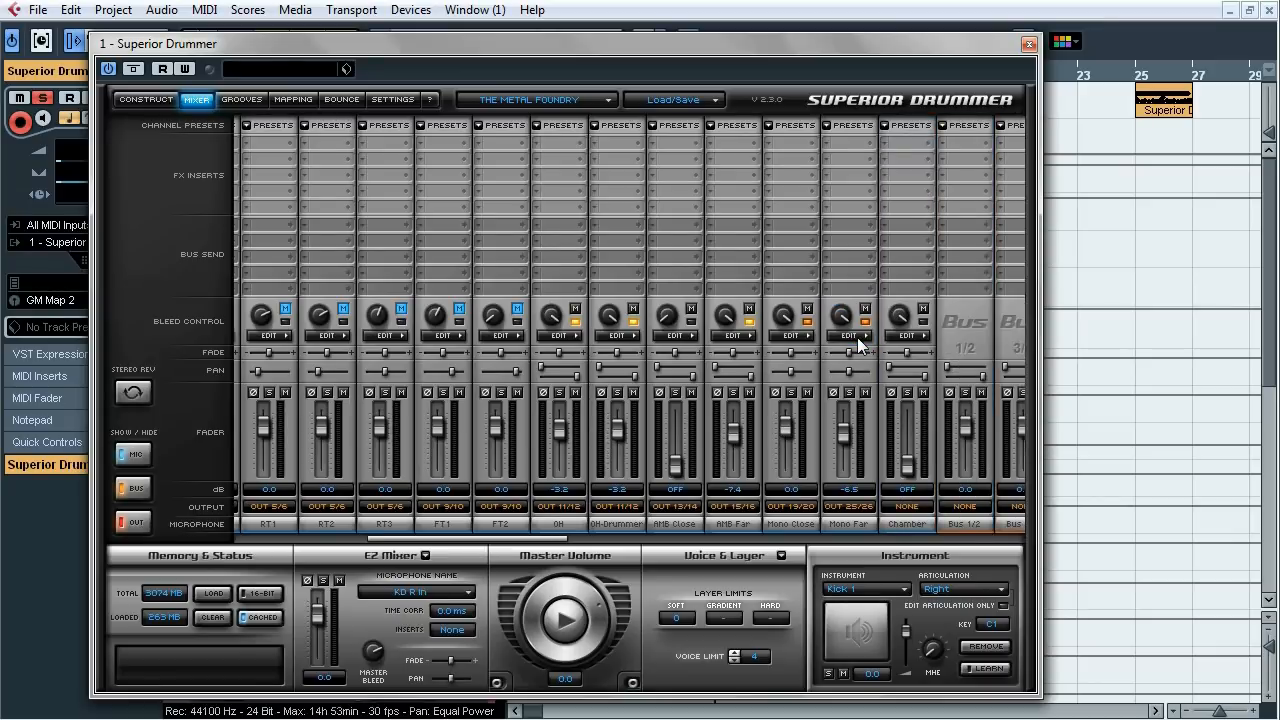
left_click(800, 337)
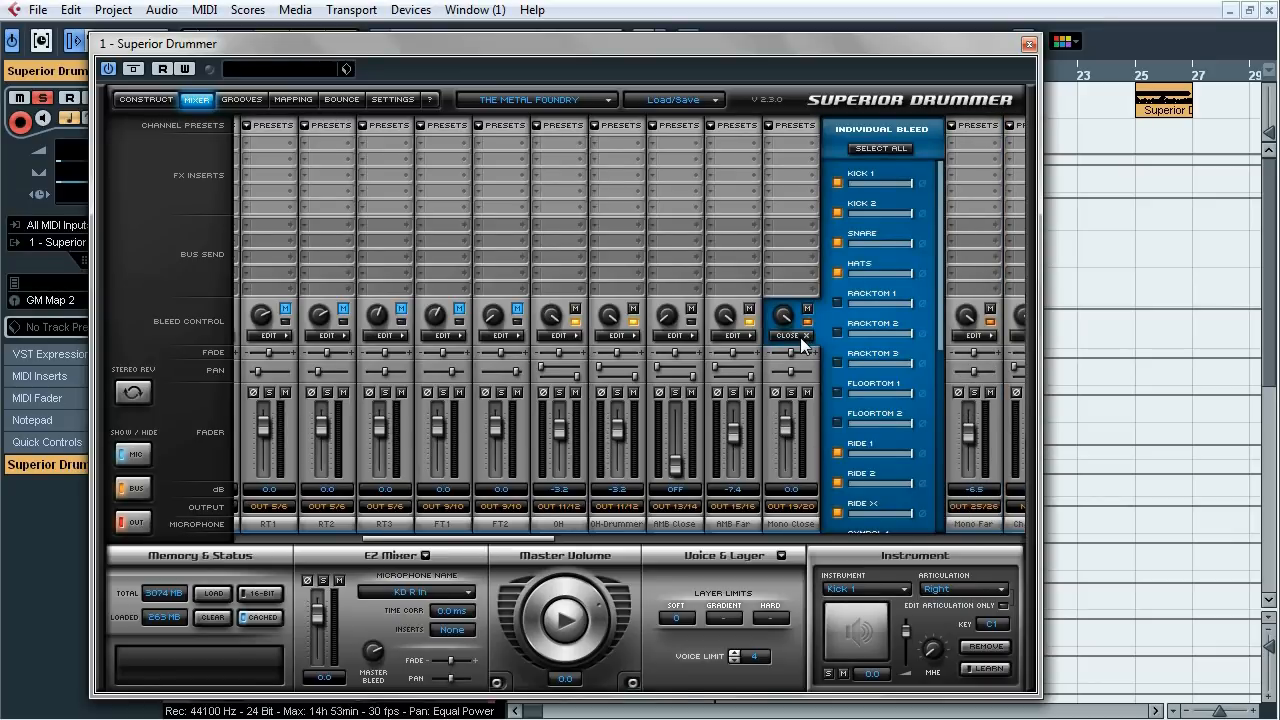
left_click(800, 337)
left_click(742, 337)
left_click(742, 337)
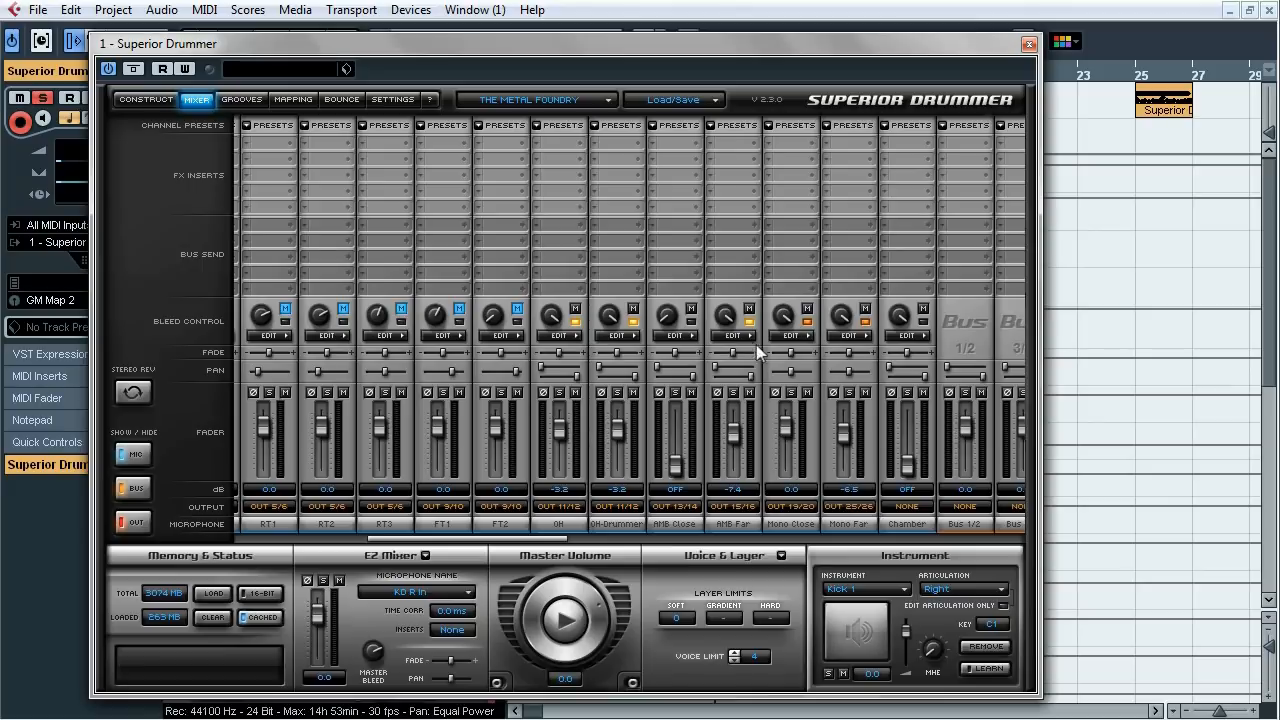
left_click(1029, 44)
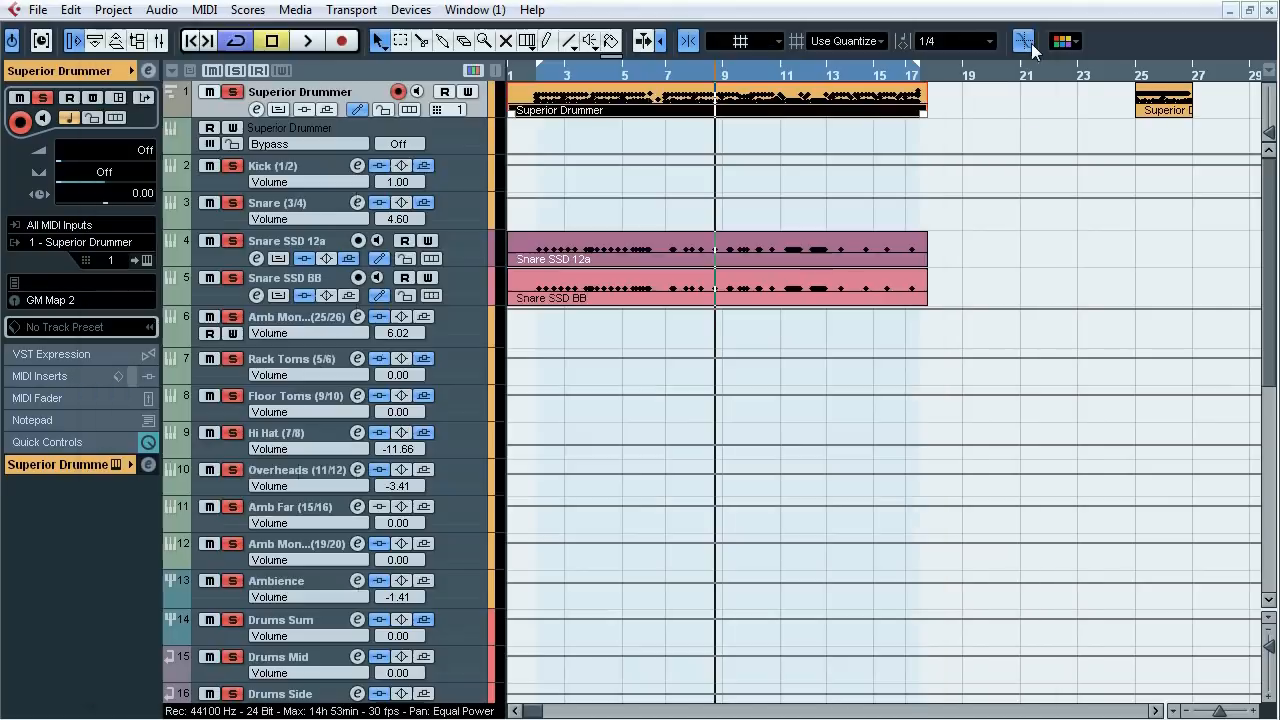
- Highlight both SSD snare tracks, view the Steven Slate Drums instrument of Snare SSD 12a and close it
left_click(323, 242)
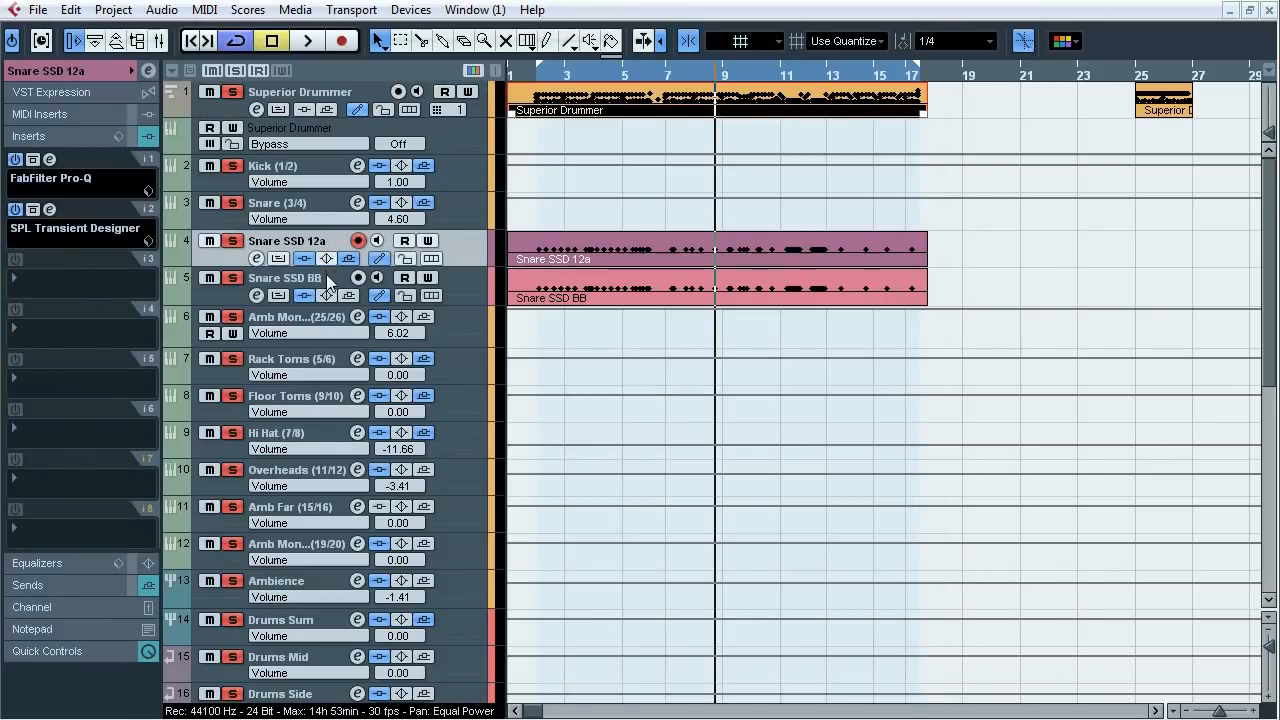
left_click(326, 278, "shift")
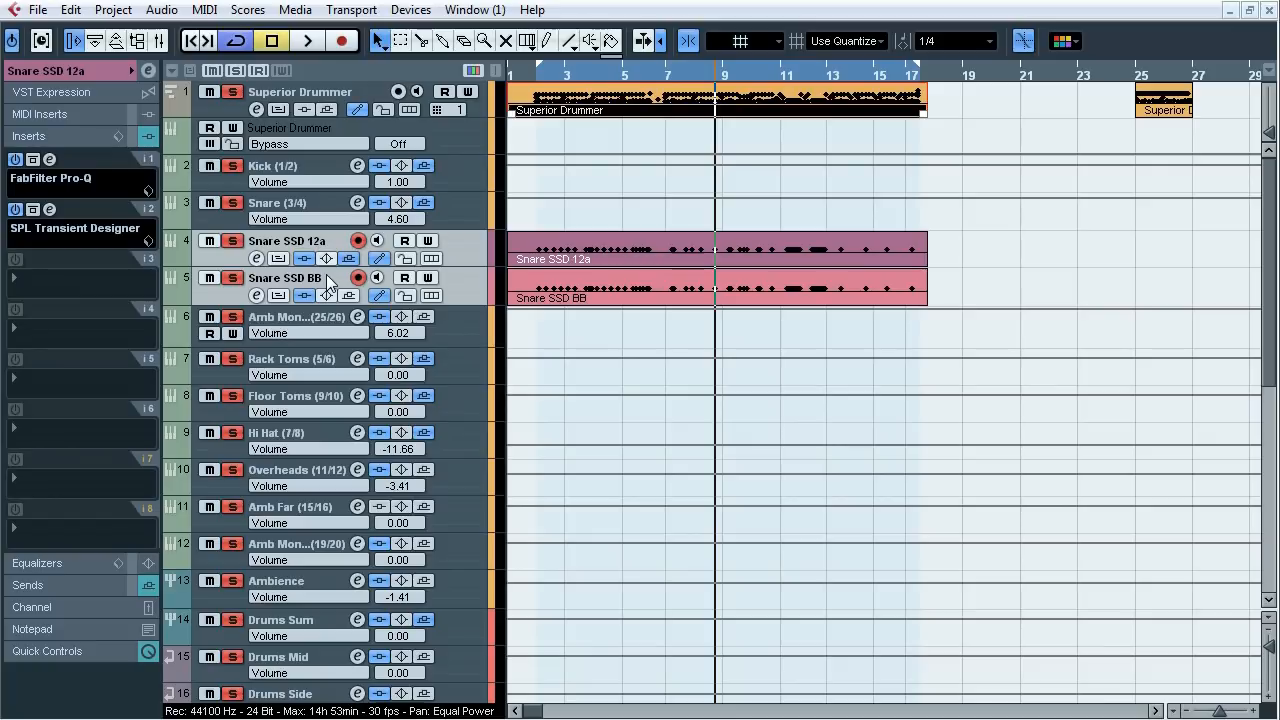
left_click(340, 247)
left_click(146, 263)
left_click_drag(608, 42, 646, 2)
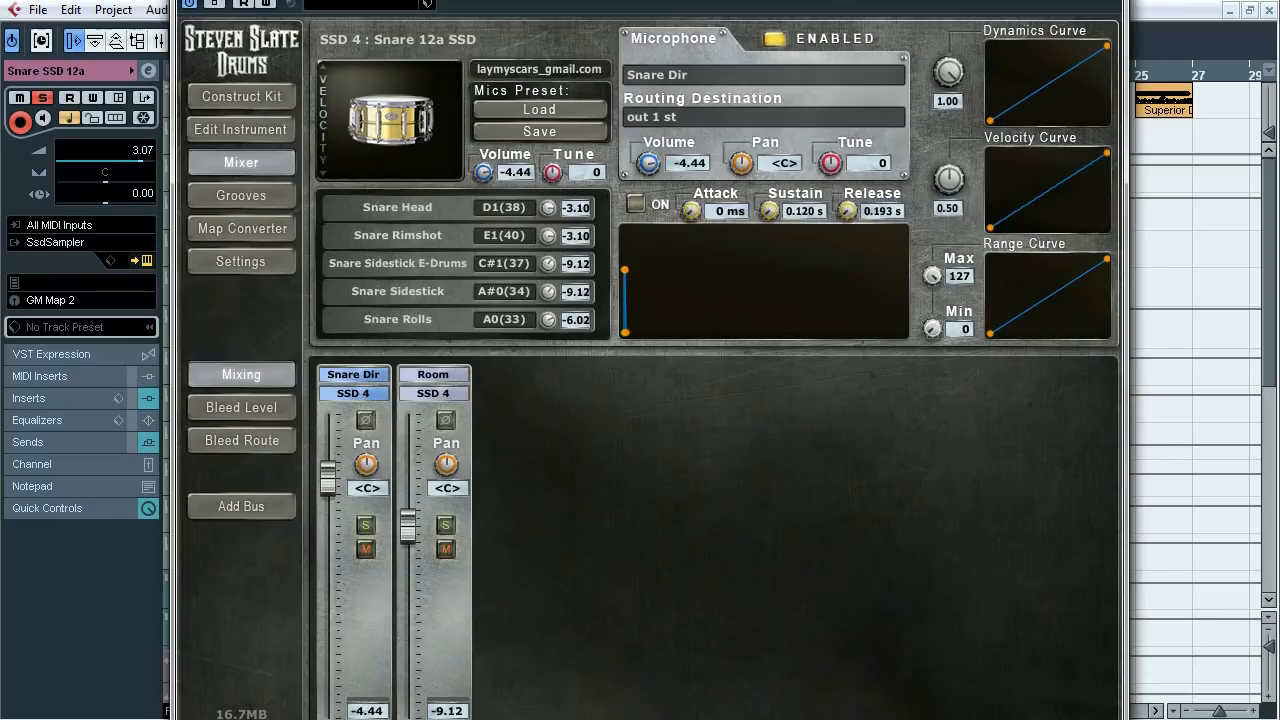
left_click(146, 261)
- View the Snare Top channel in the Steven Slate Drums mixer of the Snare SSD BB track and close the instrument
left_click(323, 290)
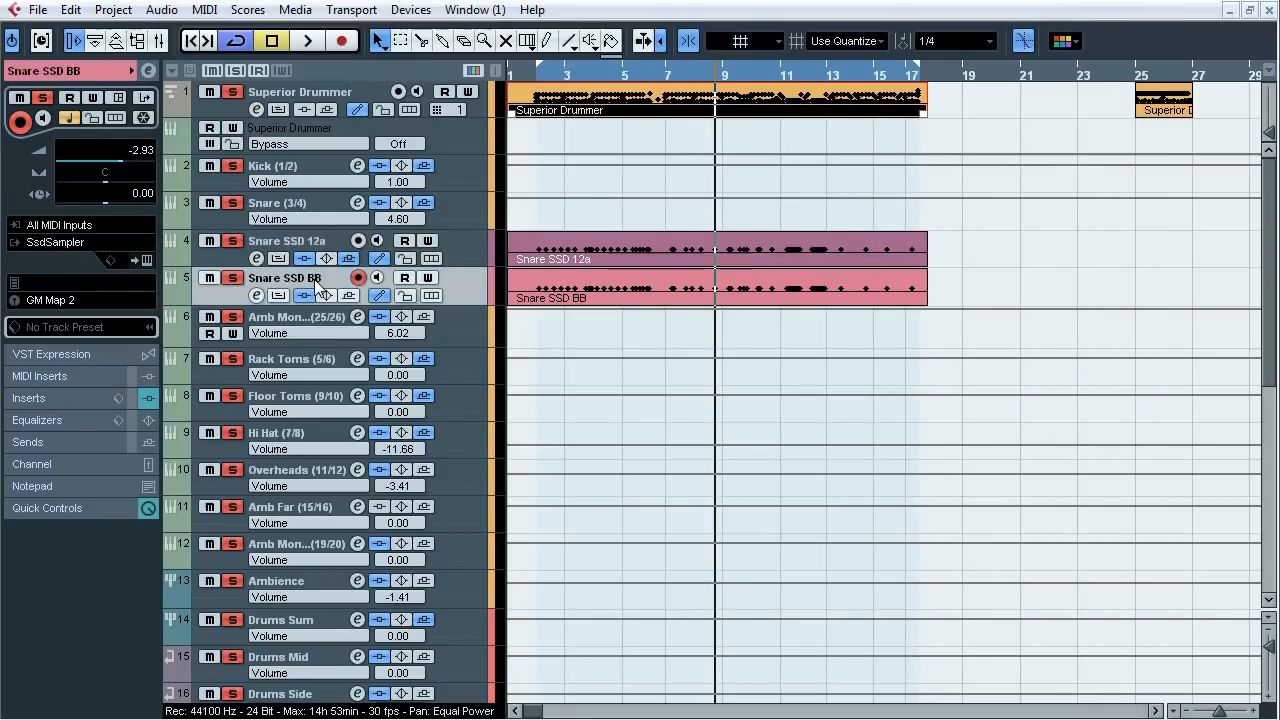
left_click(146, 261)
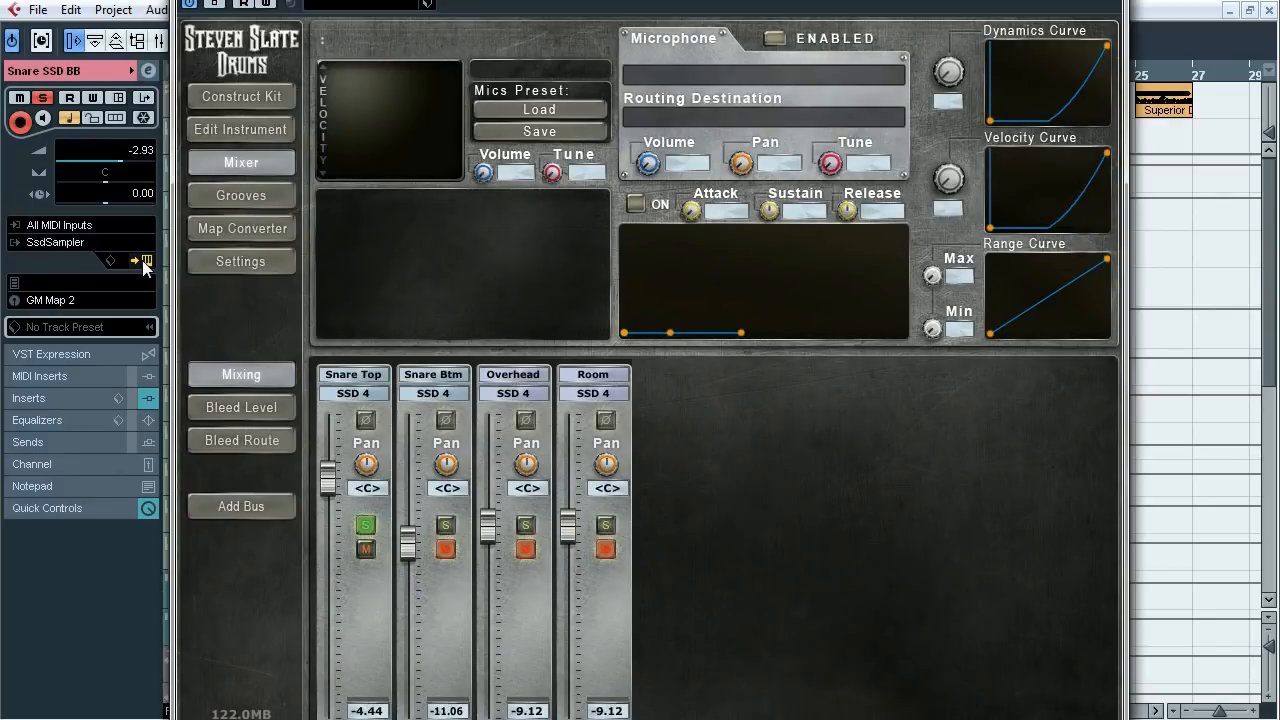
left_click(363, 606)
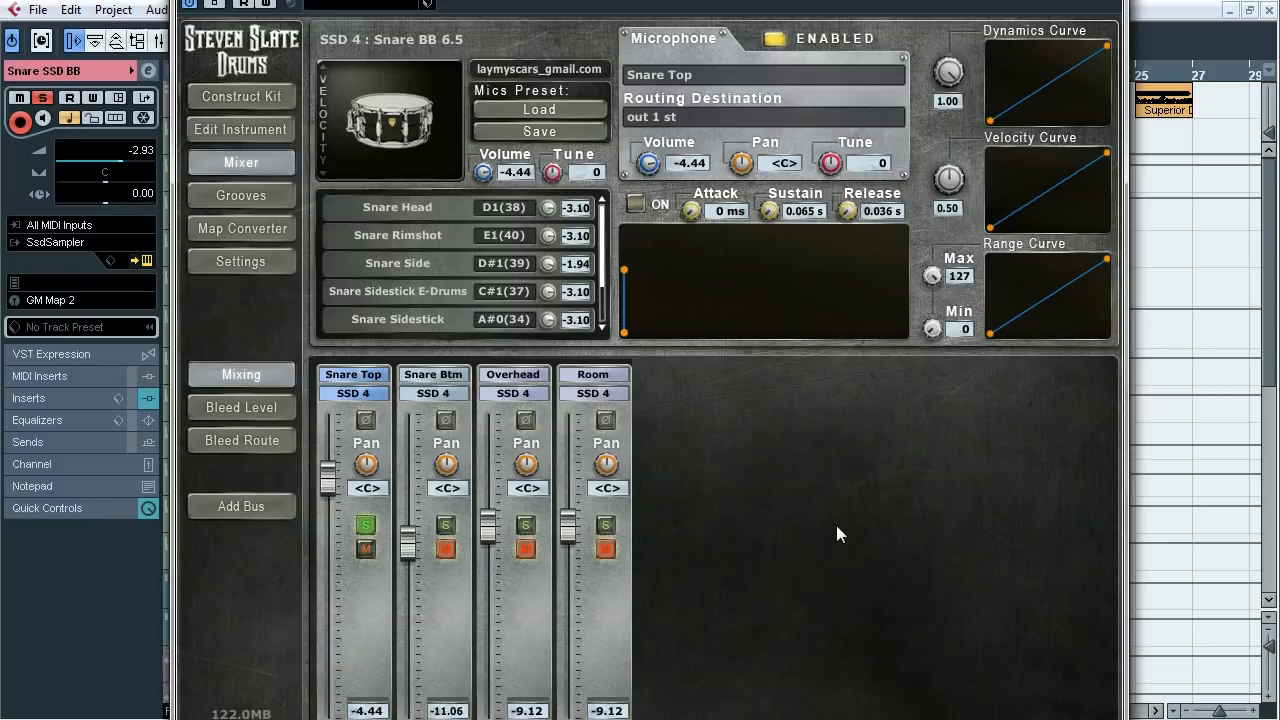
key("ctrl+w")
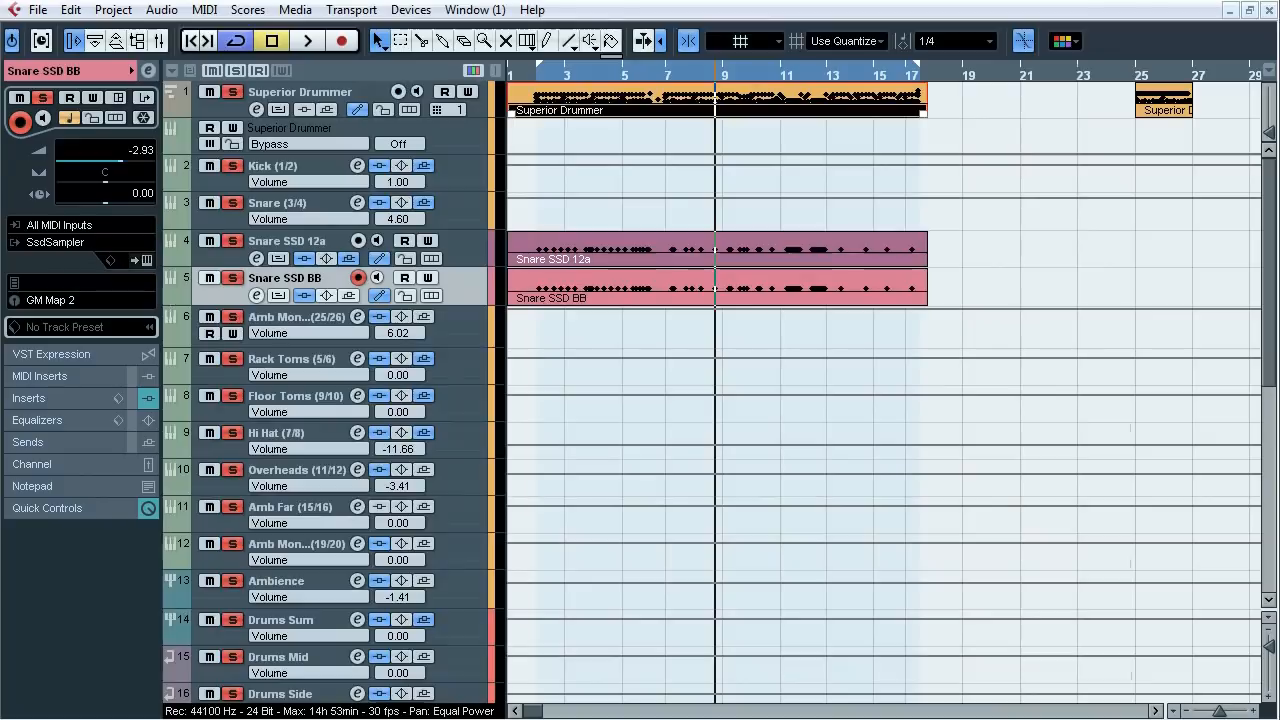
- Select the tracks from Kick (1/2) through Amb Mono (25/26), plus Hi Hat and Overheads
left_click(303, 164)
left_click(338, 319, "shift")
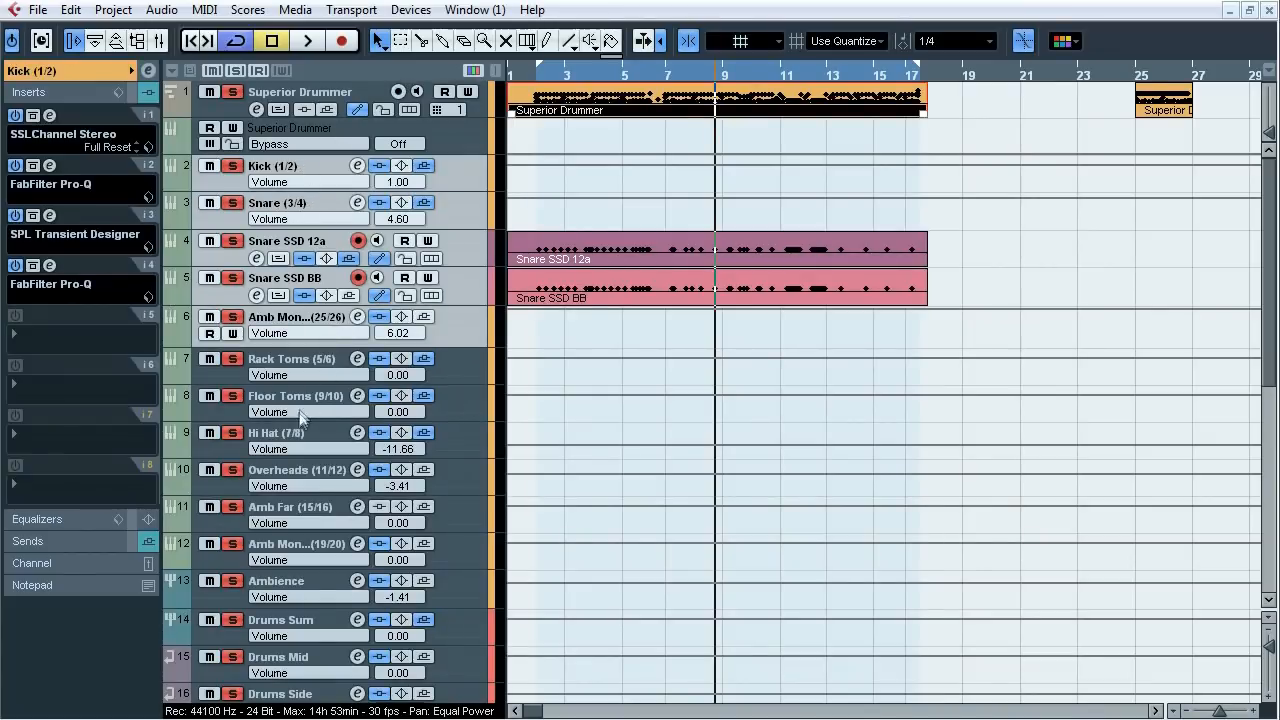
left_click(302, 431, "ctrl")
left_click(306, 470, "ctrl")
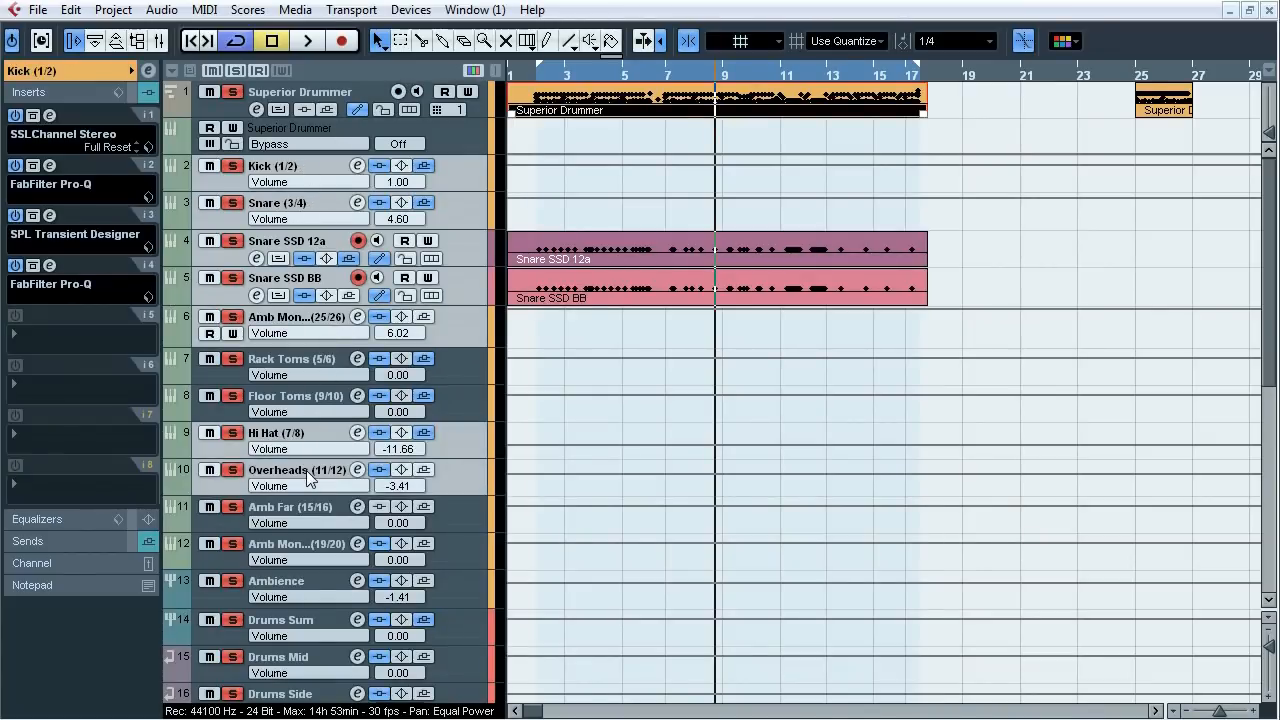
- View the output routing of the Amb Far, Amb Mono (19/20), Ambience, Rack Toms and Floor Toms tracks, and deselect the drum part
left_click(452, 508)
left_click(455, 543, "shift")
left_click(76, 71)
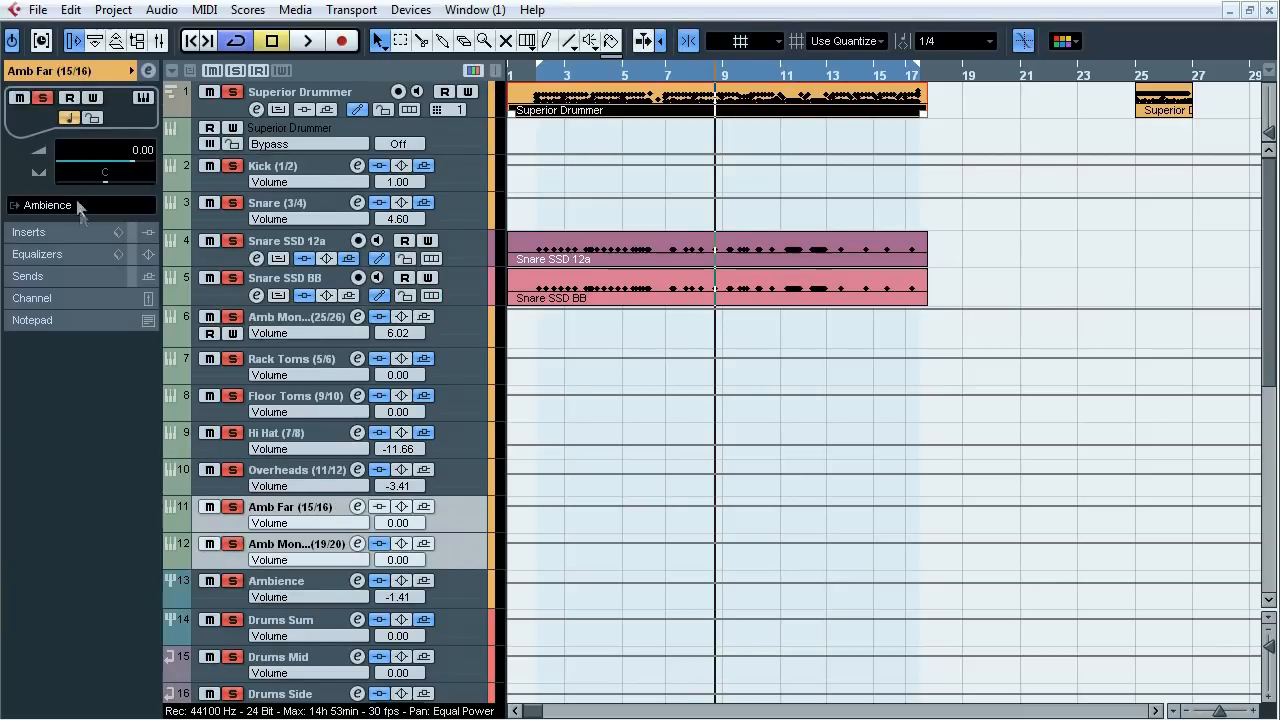
left_click(458, 583)
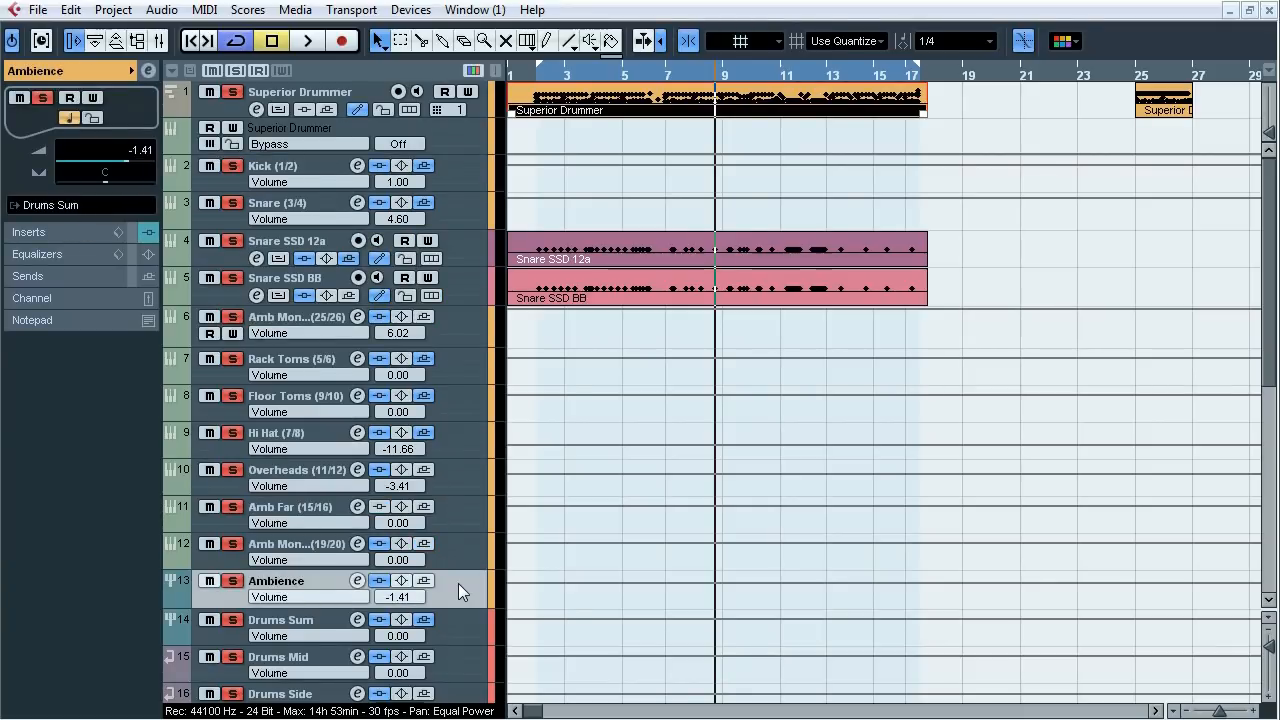
left_click(461, 376)
left_click(459, 403, "shift")
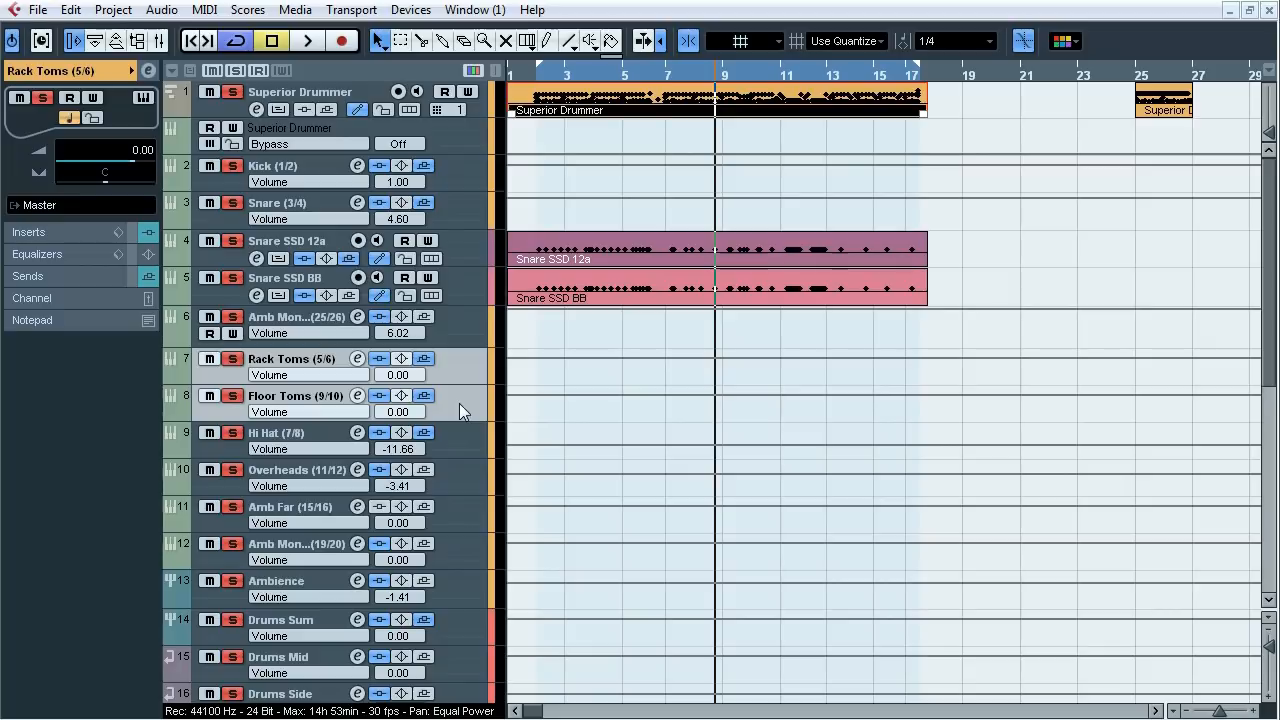
left_click(591, 410)
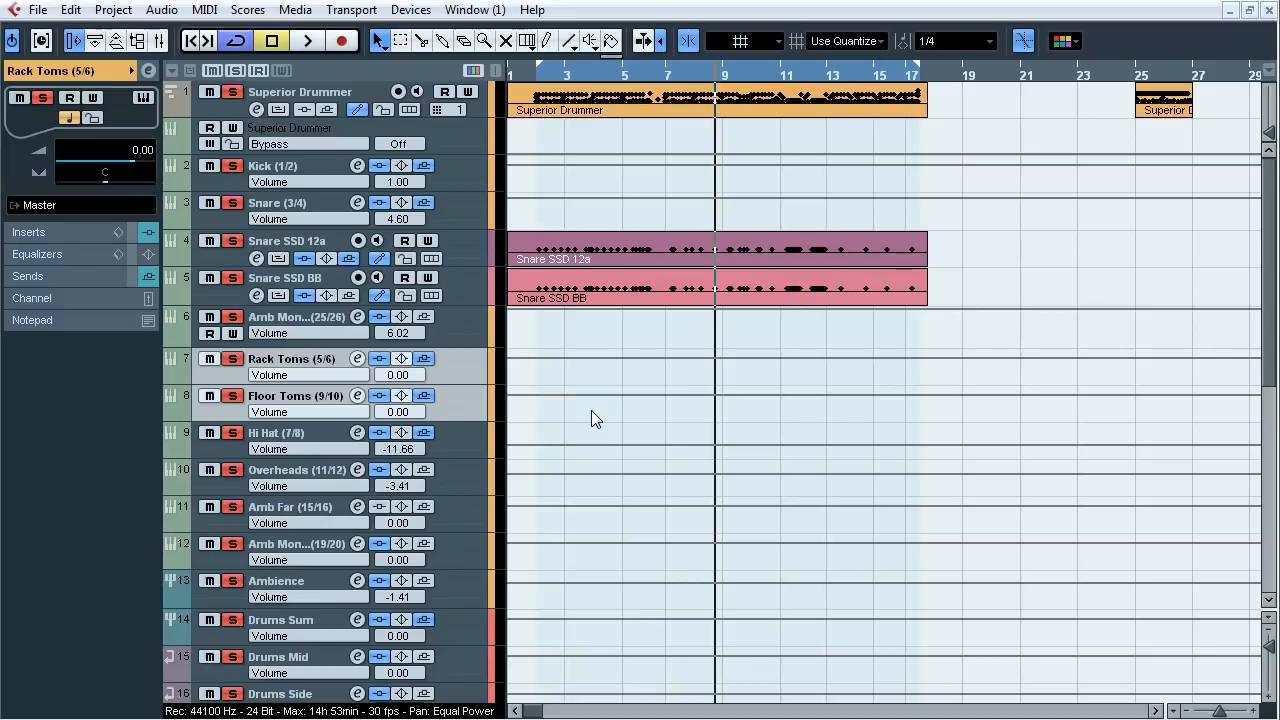
- Solo only the Kick (1/2) track, place the cursor at bar 2 and show the track's inserts
left_click(323, 162)
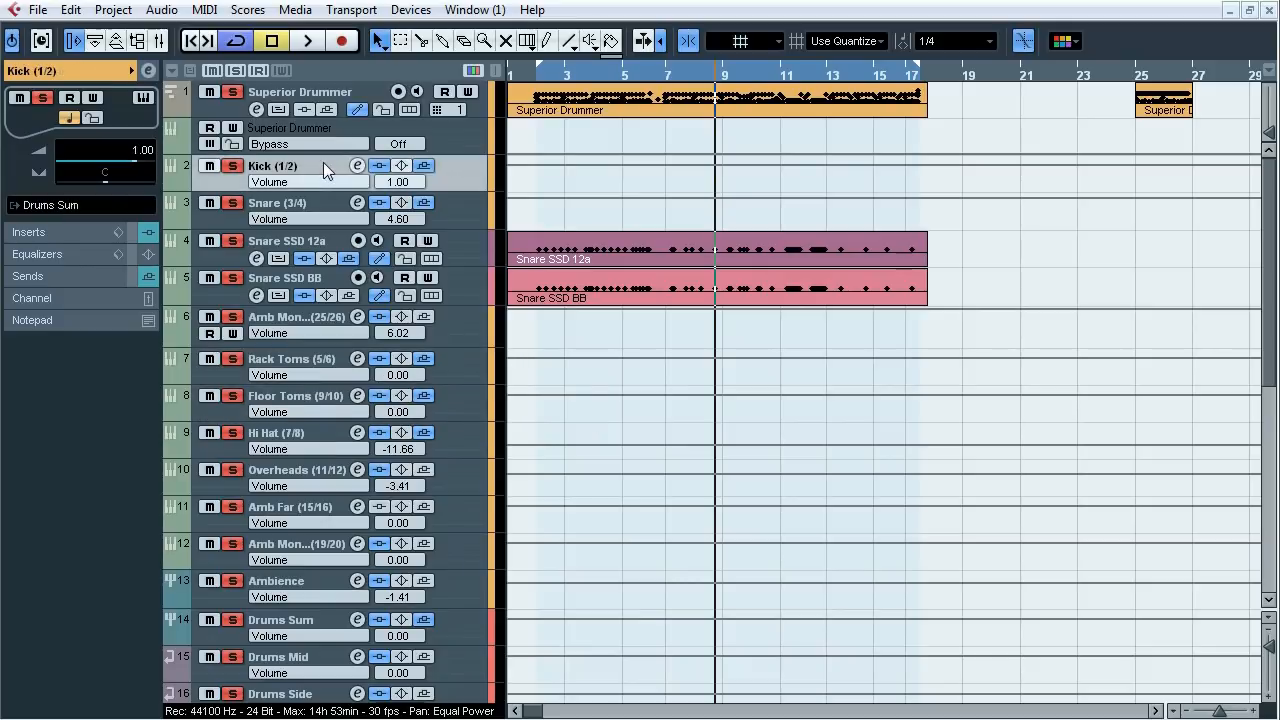
left_click(236, 70)
left_click(231, 165)
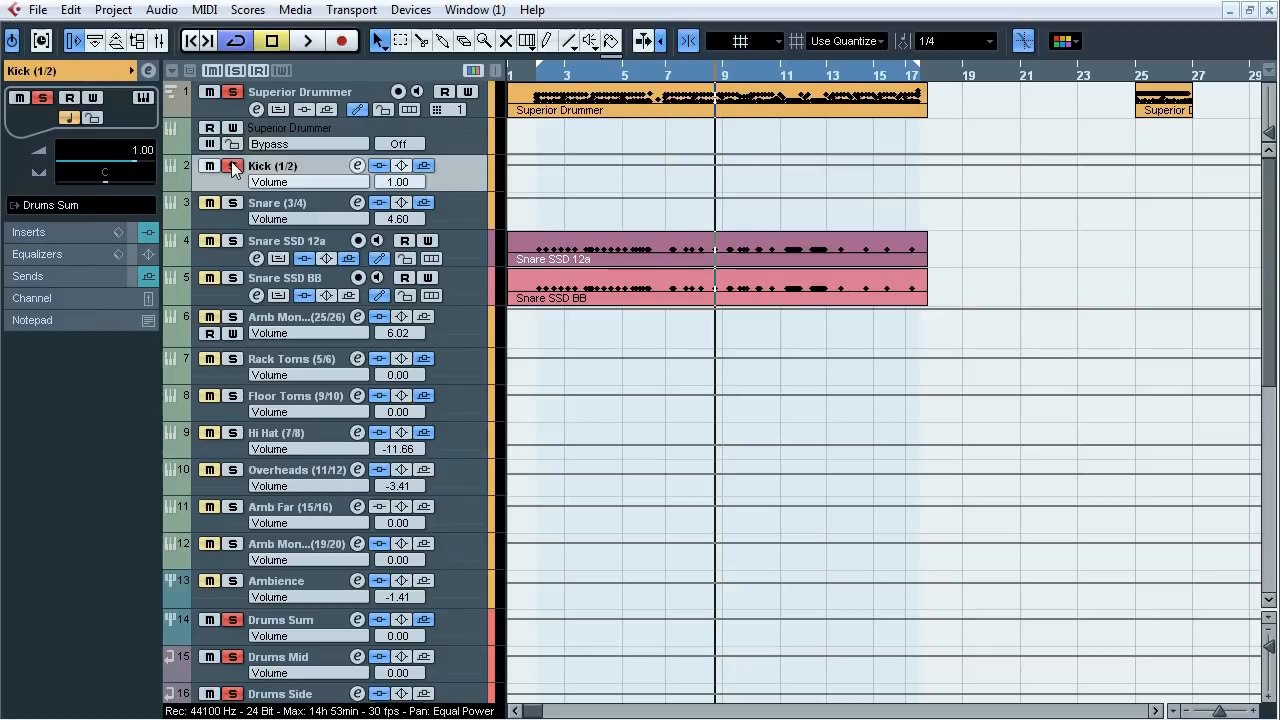
left_click(536, 74)
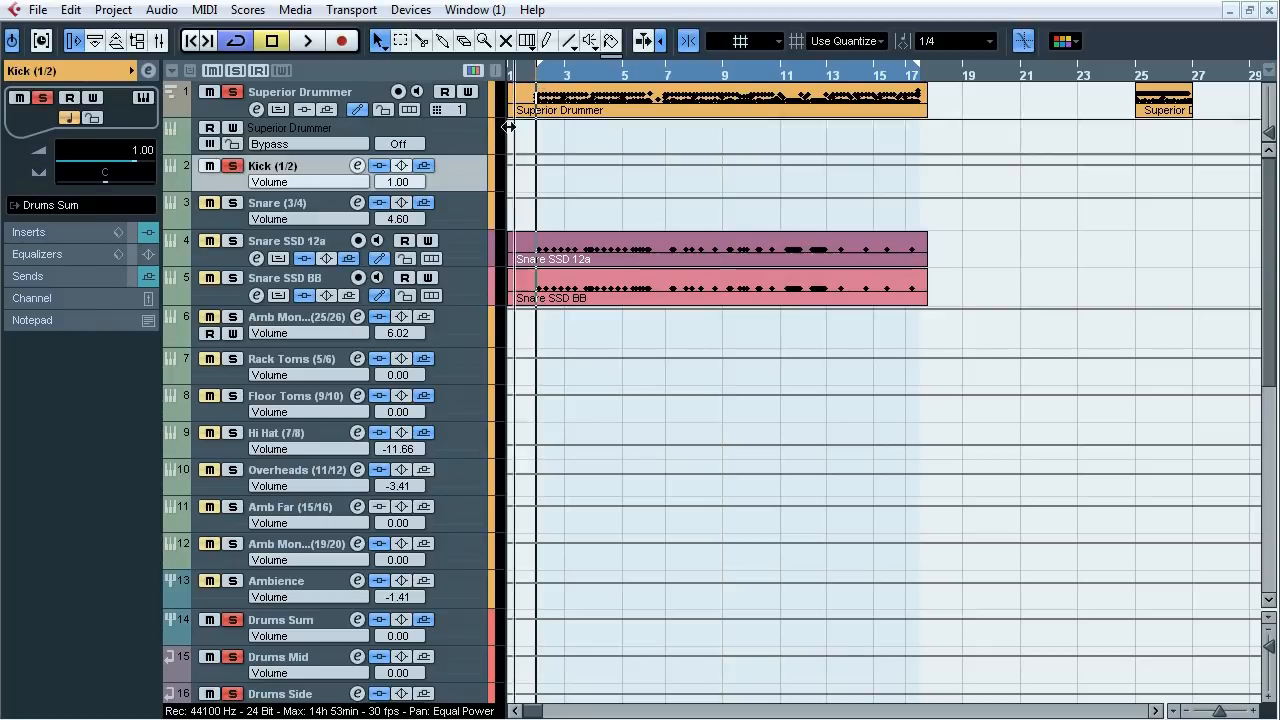
left_click(105, 232)
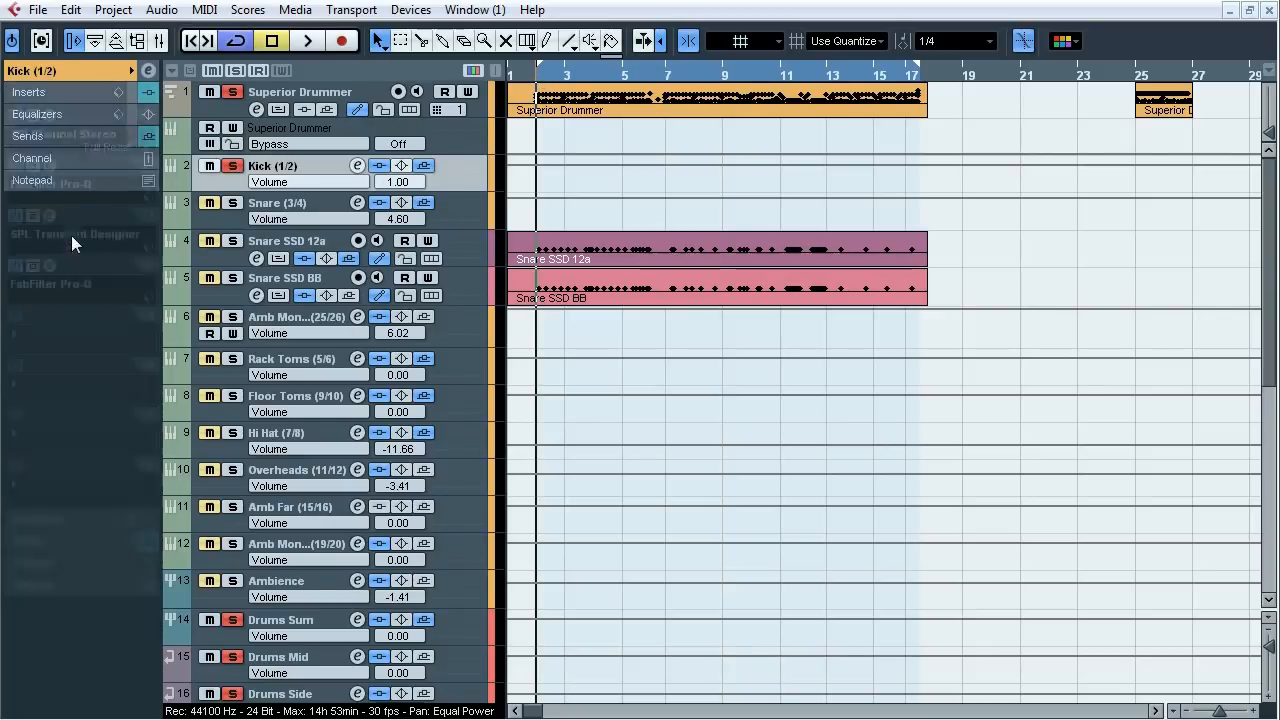
- Play the soloed kick while switching its insert bypass on and off to compare raw and processed sound, and stop playback
key("space")
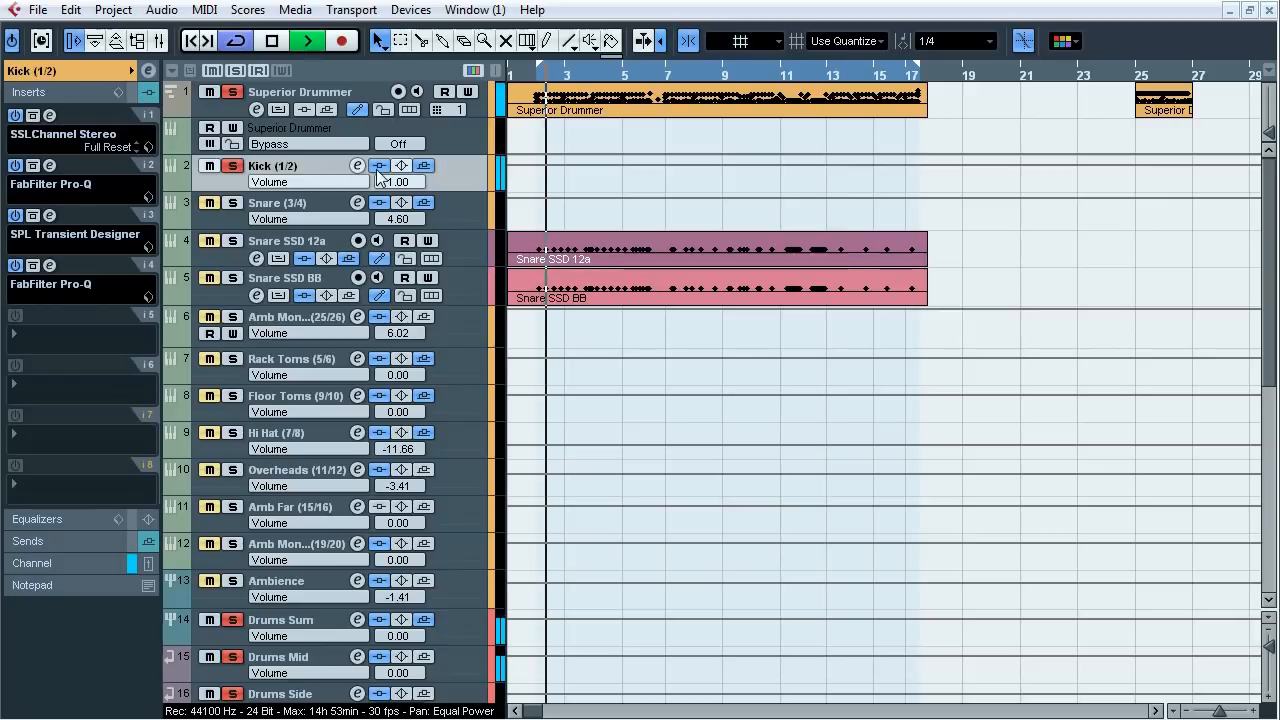
left_click(380, 165)
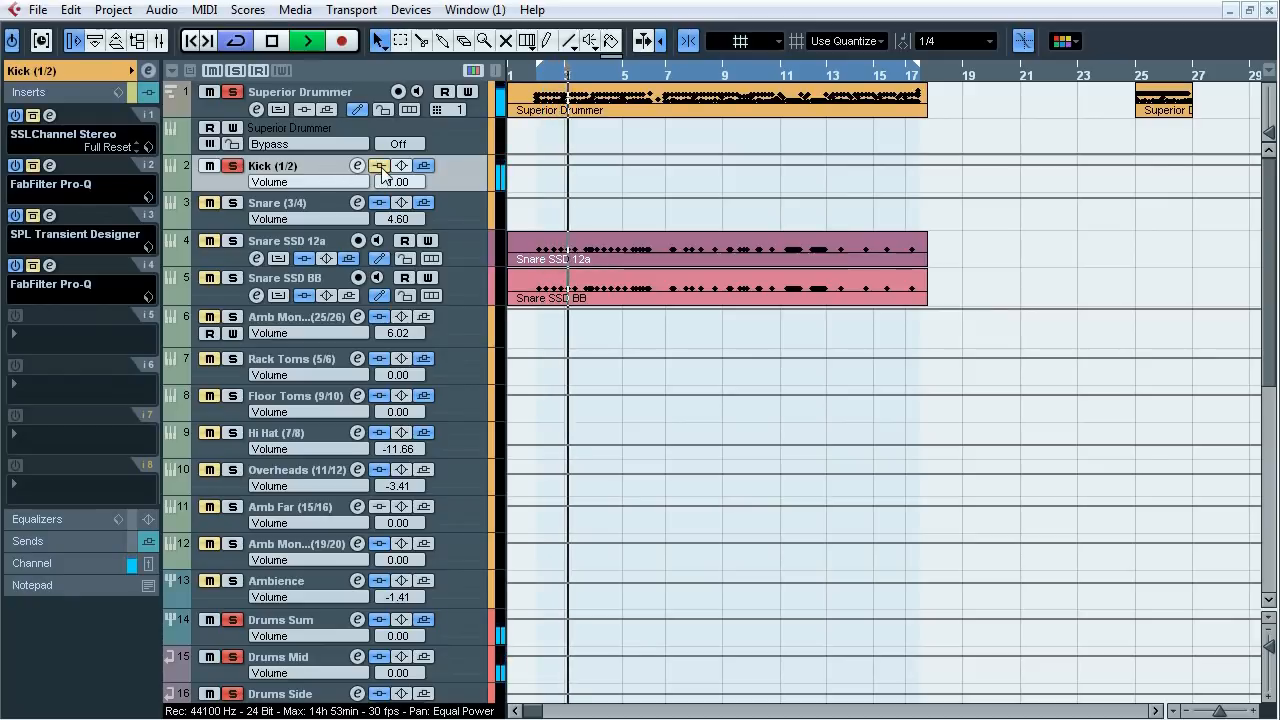
left_click(380, 166)
left_click(380, 166)
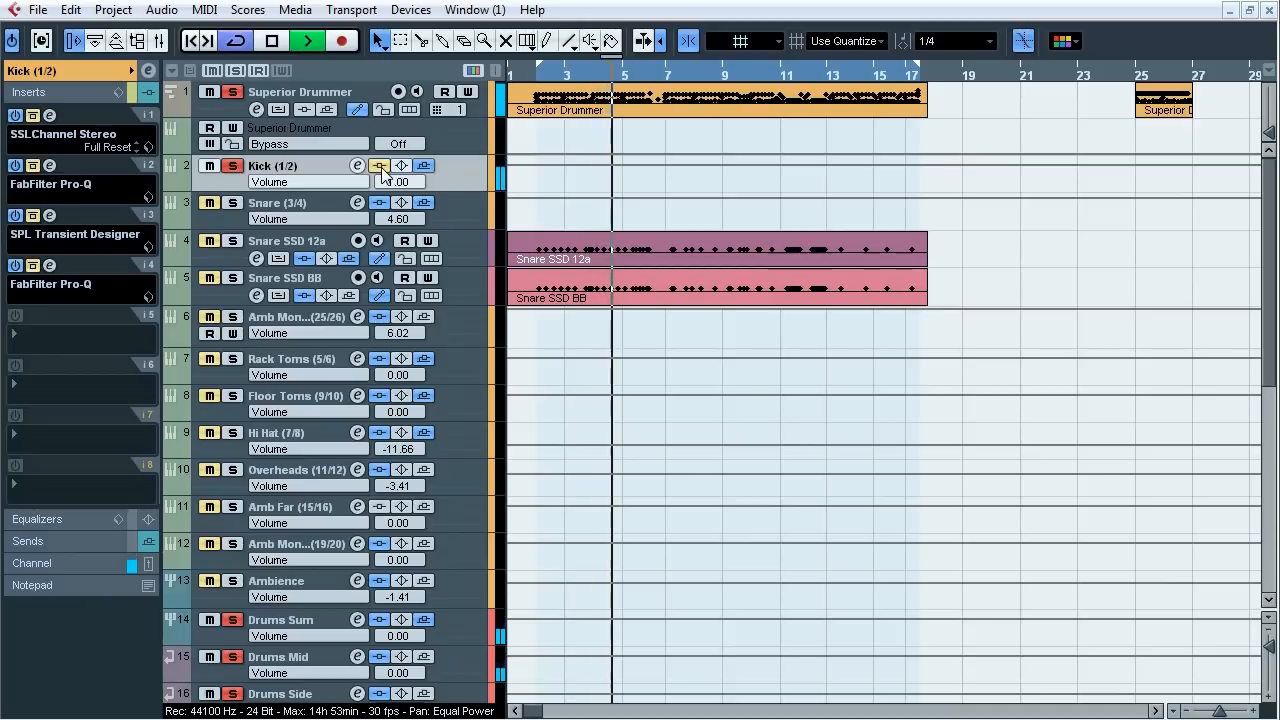
left_click(382, 168)
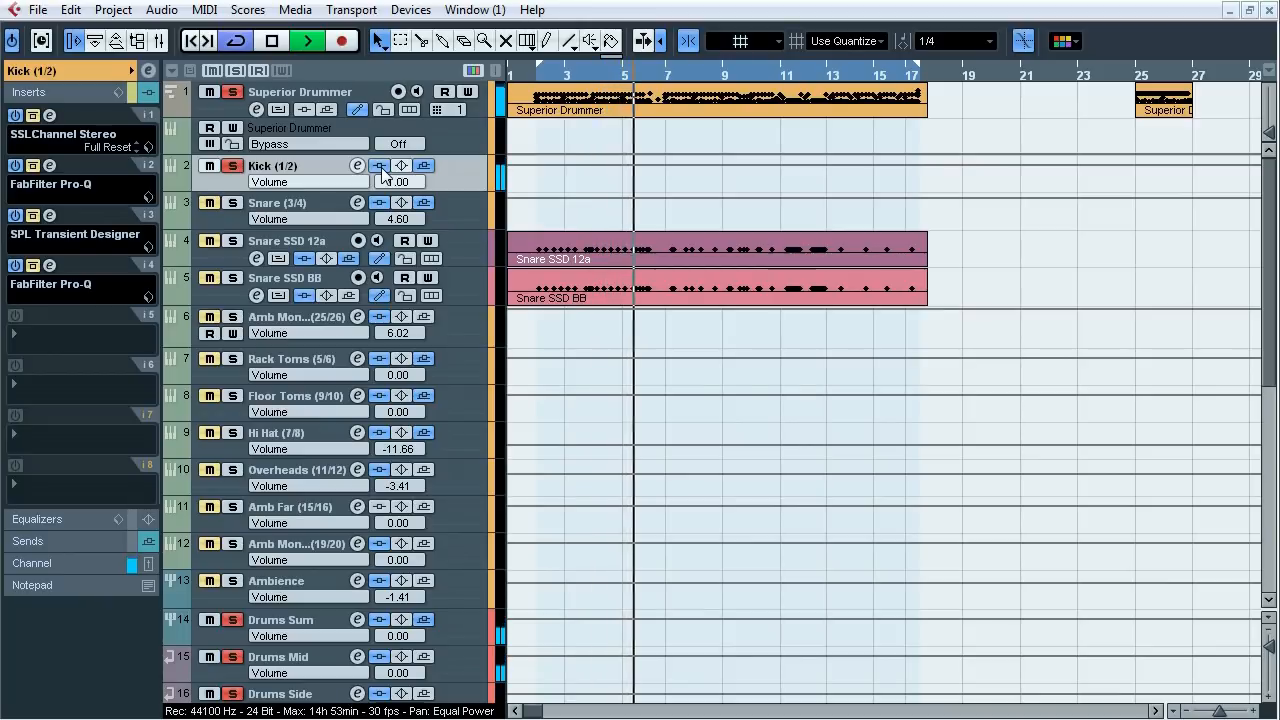
key("space")
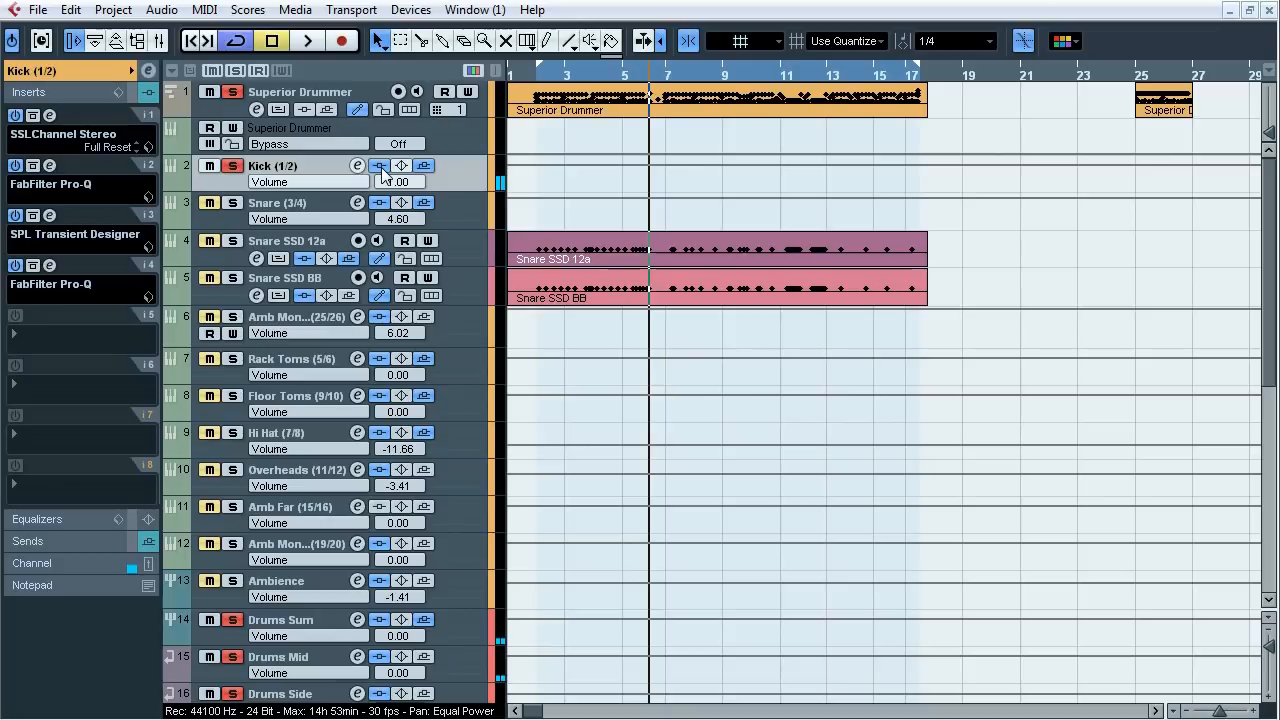
- Bypass the Kick (1/2) inserts and open the SSLChannel Stereo plug-in in its first insert slot
left_click(381, 167)
left_click(68, 117)
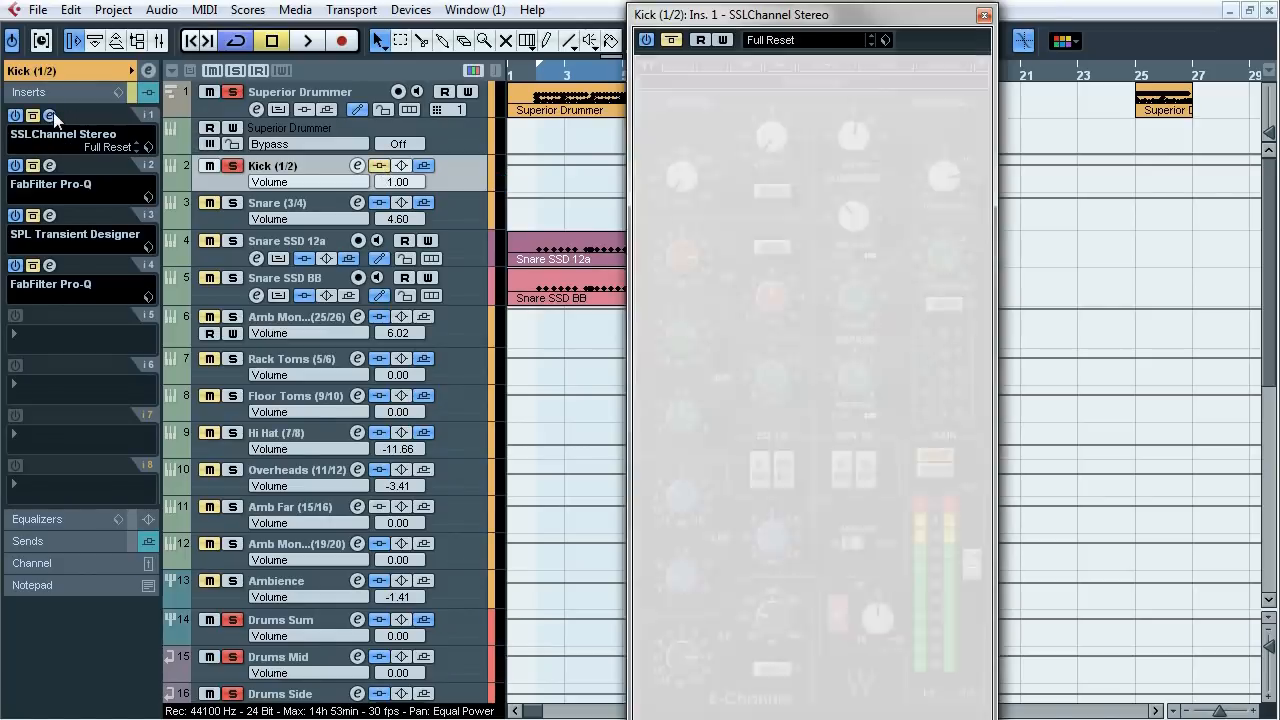
- Play the soloed kick while switching the SSLChannel Stereo bypass off and on to compare, leaving the plug-in active, and close its window
left_click_drag(707, 21, 689, 20)
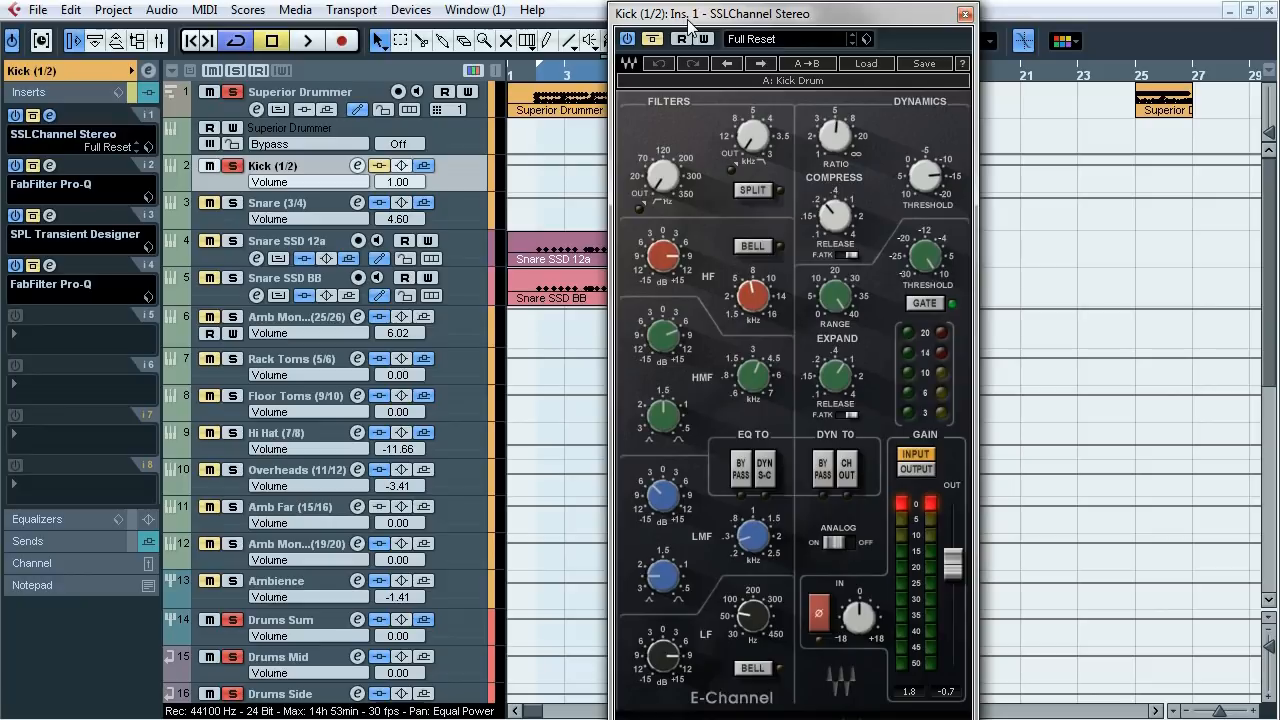
mouse_move(688, 22)
left_mouse_down()
mouse_move(686, 42)
mouse_move(686, 26)
left_mouse_up()
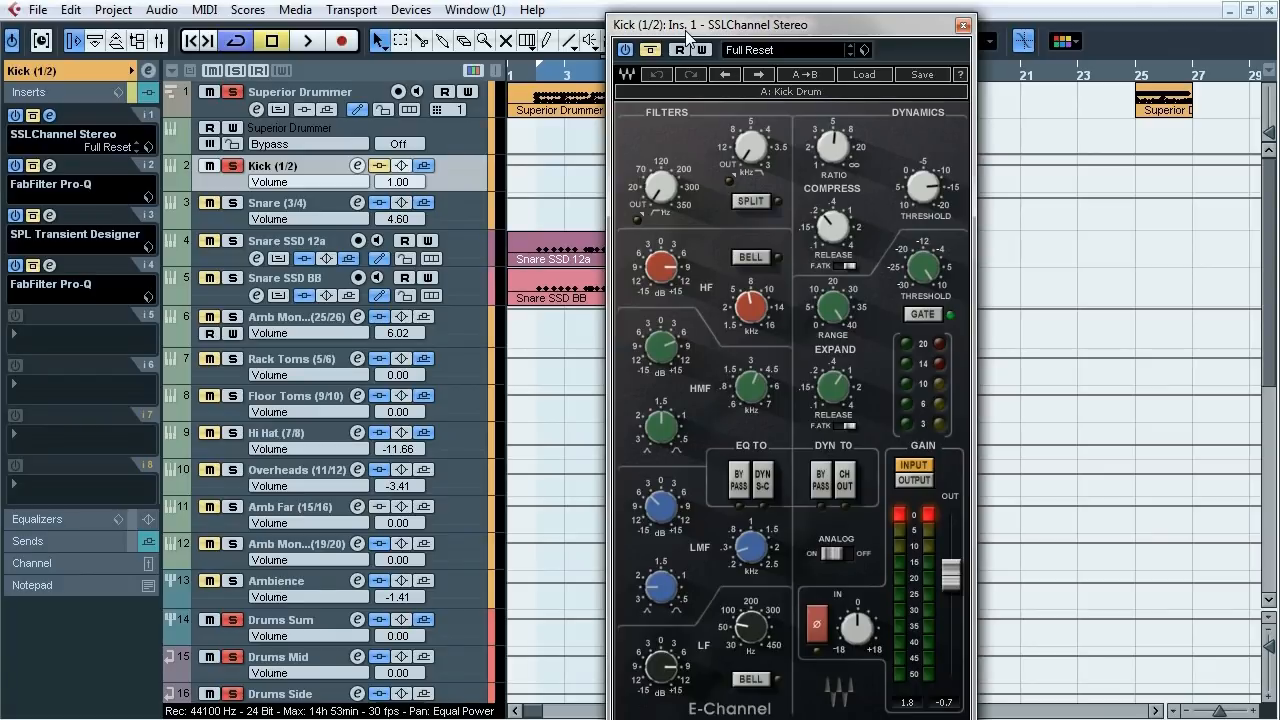
key("space")
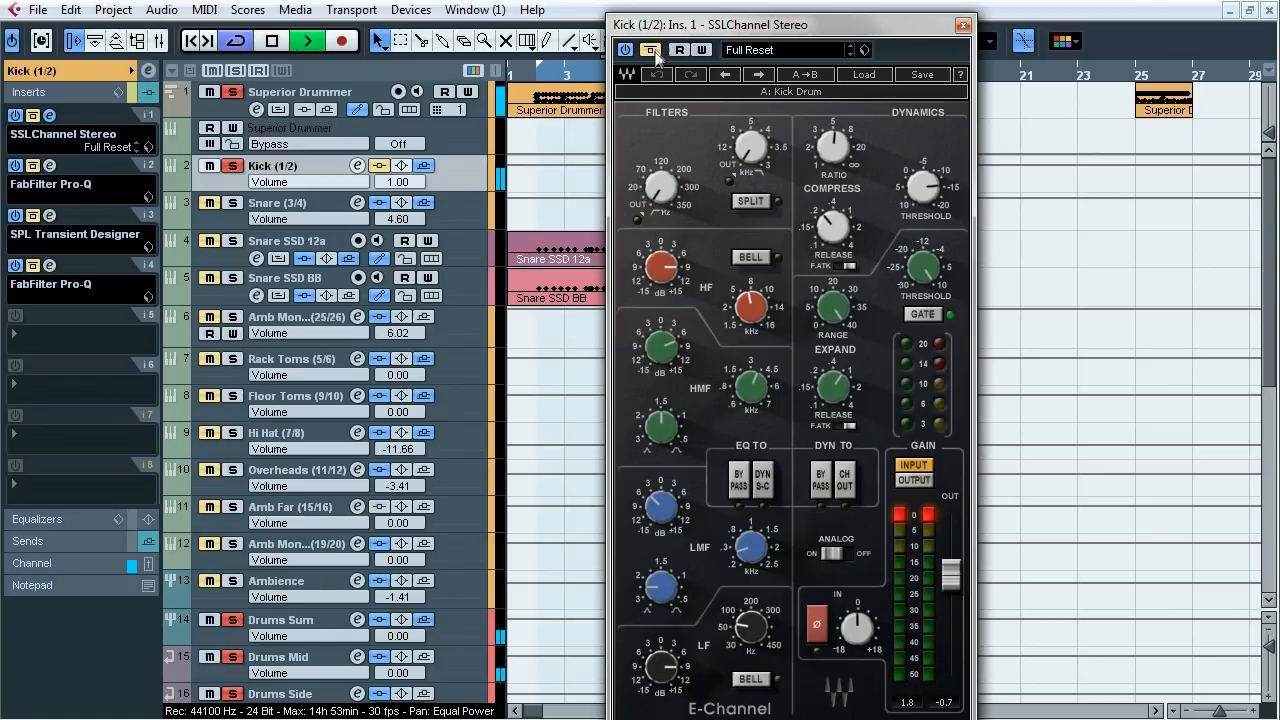
left_click(651, 50)
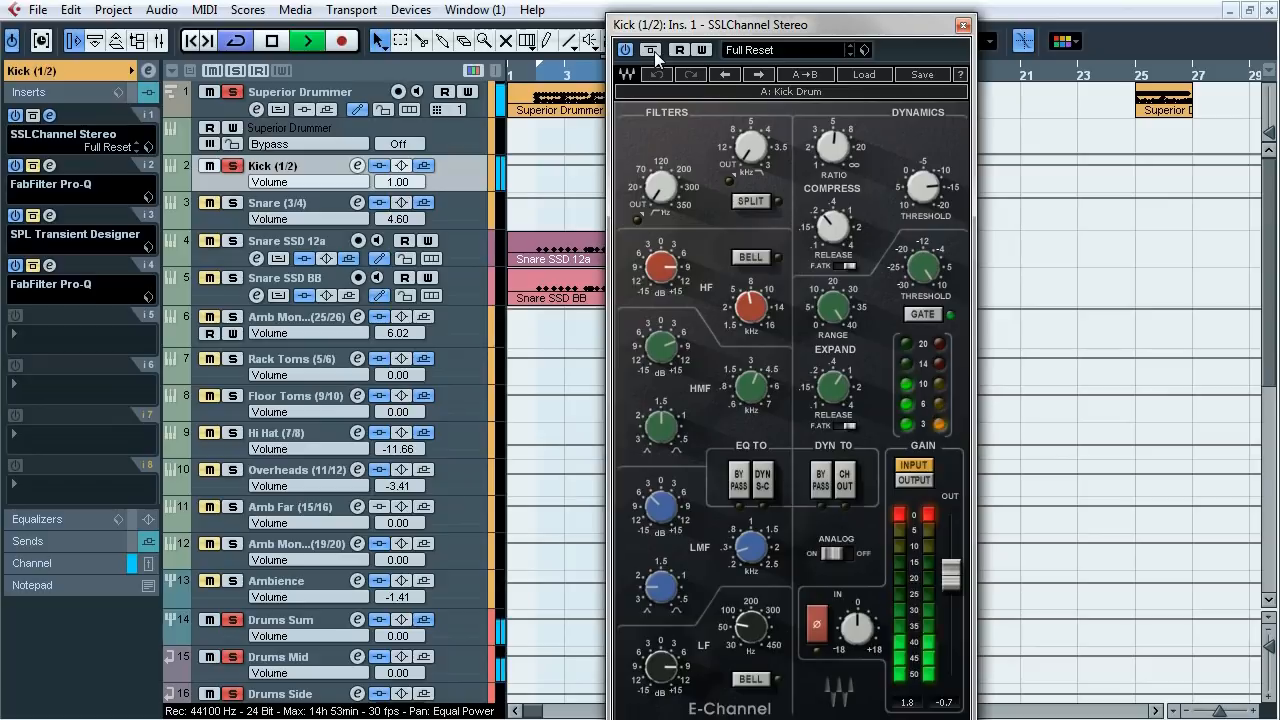
left_click(654, 51)
left_click(651, 50)
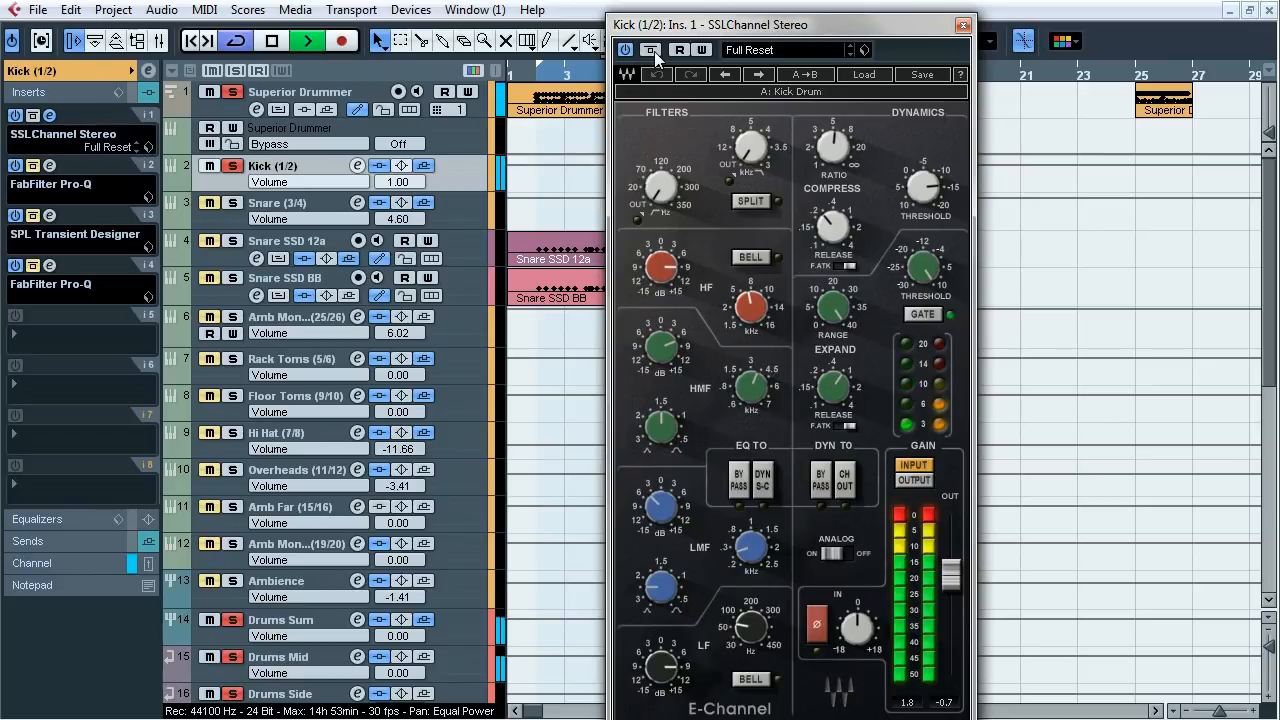
key("space")
left_click(962, 25)
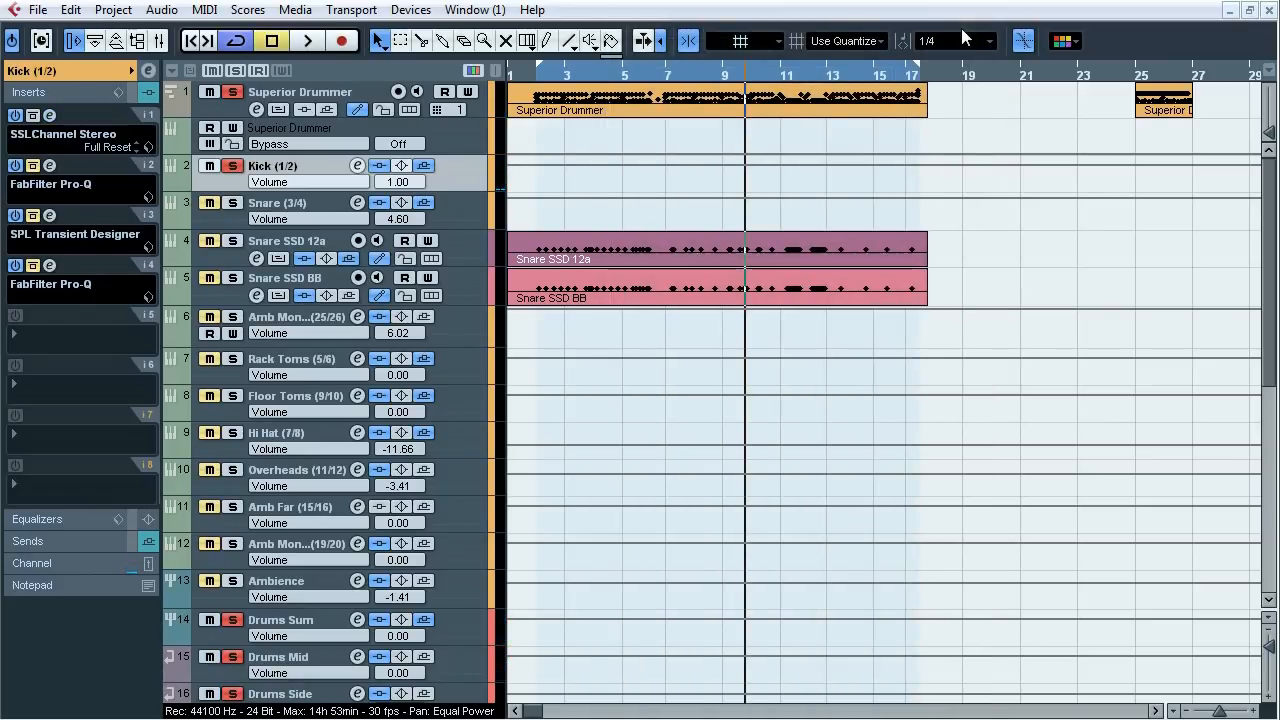
- Open the FabFilter Pro-Q in the kick's second insert slot, compare it bypassed and active during playback, leave it active and close it
left_click(49, 166)
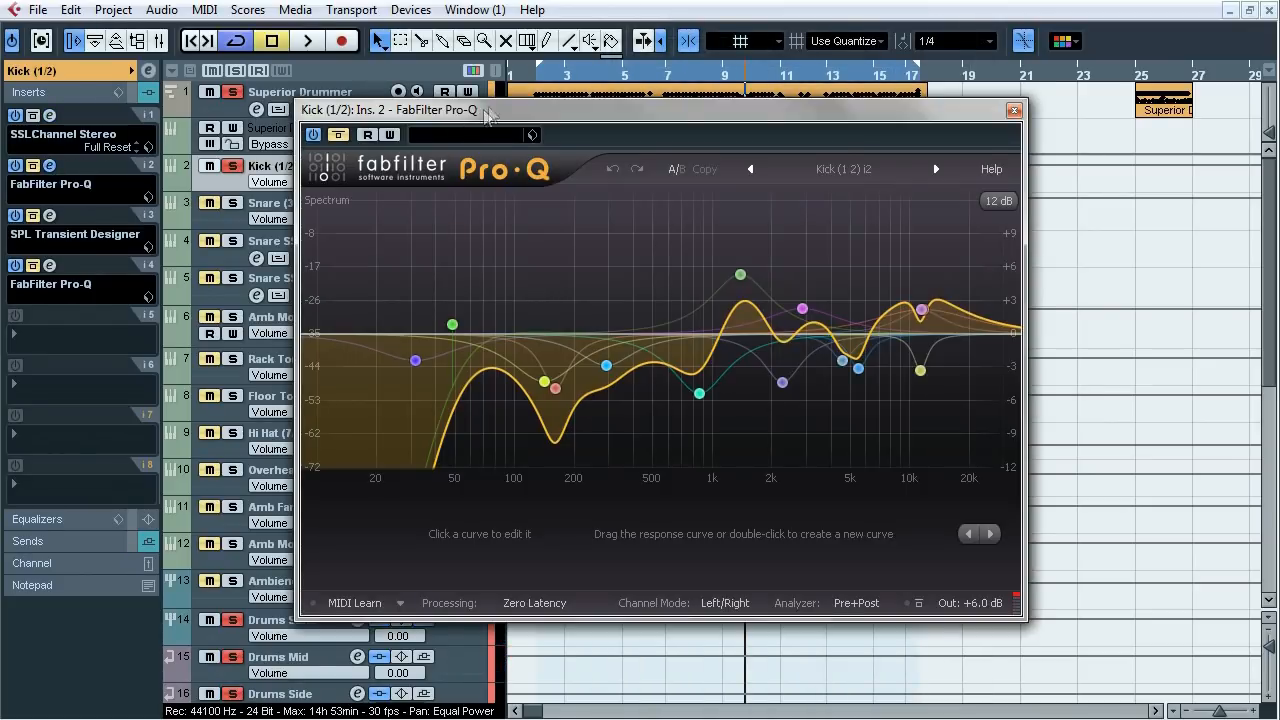
left_click_drag(487, 115, 497, 146)
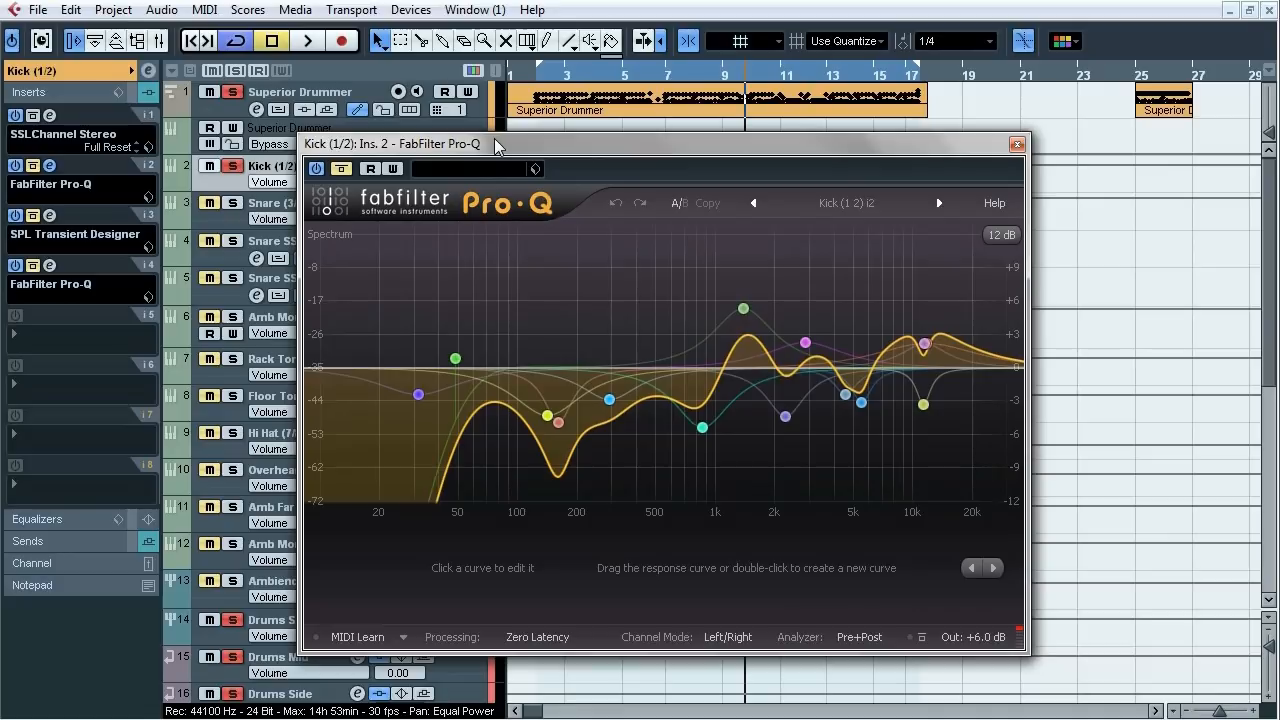
key("space")
left_click(341, 168)
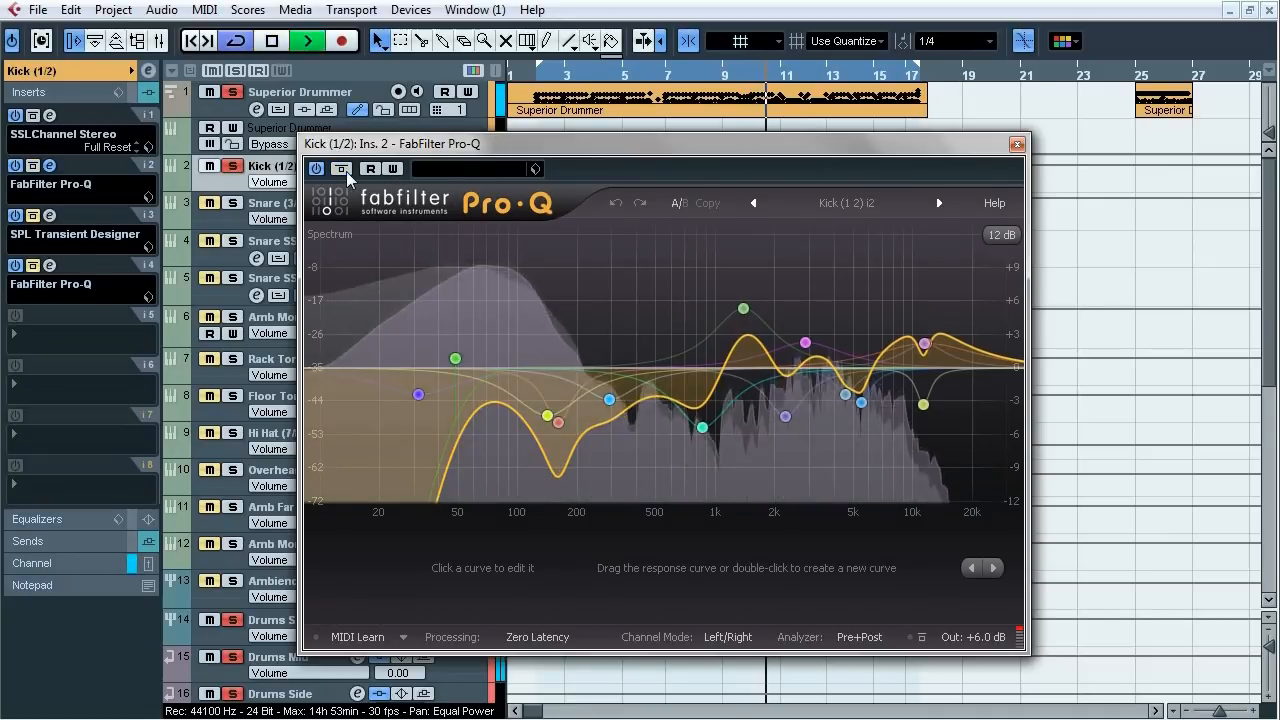
left_click(347, 172)
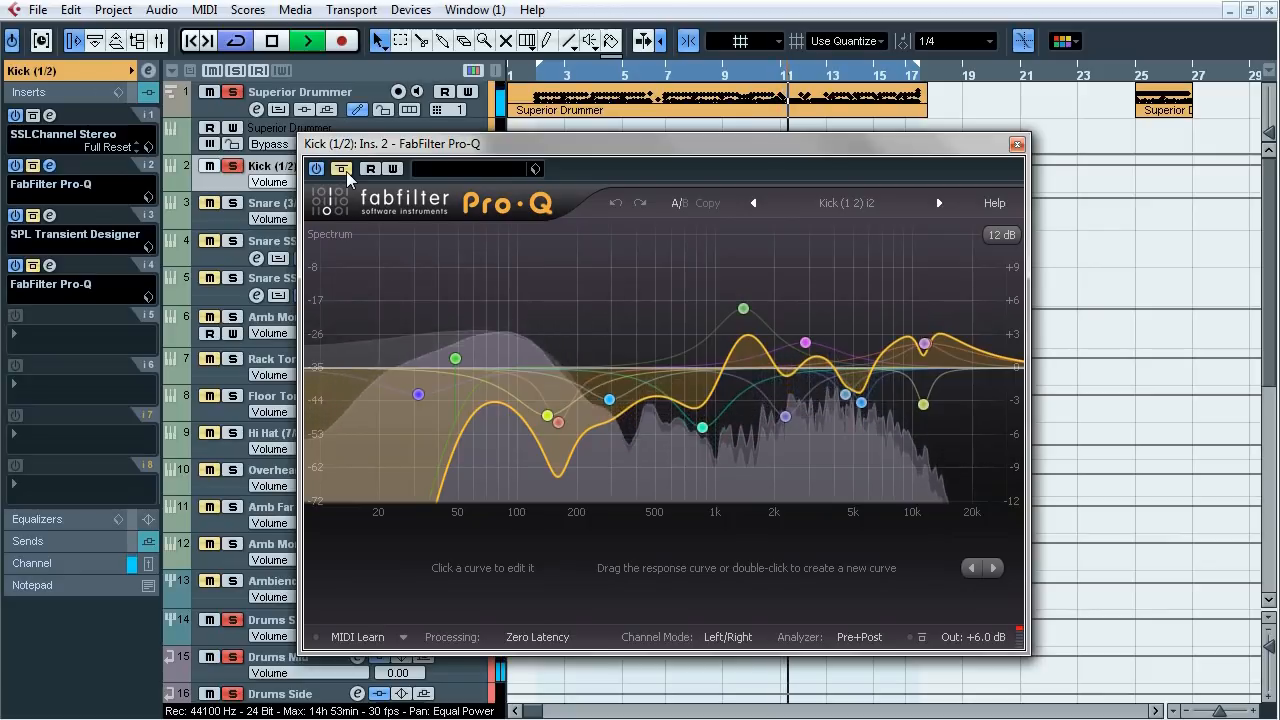
left_click(341, 169)
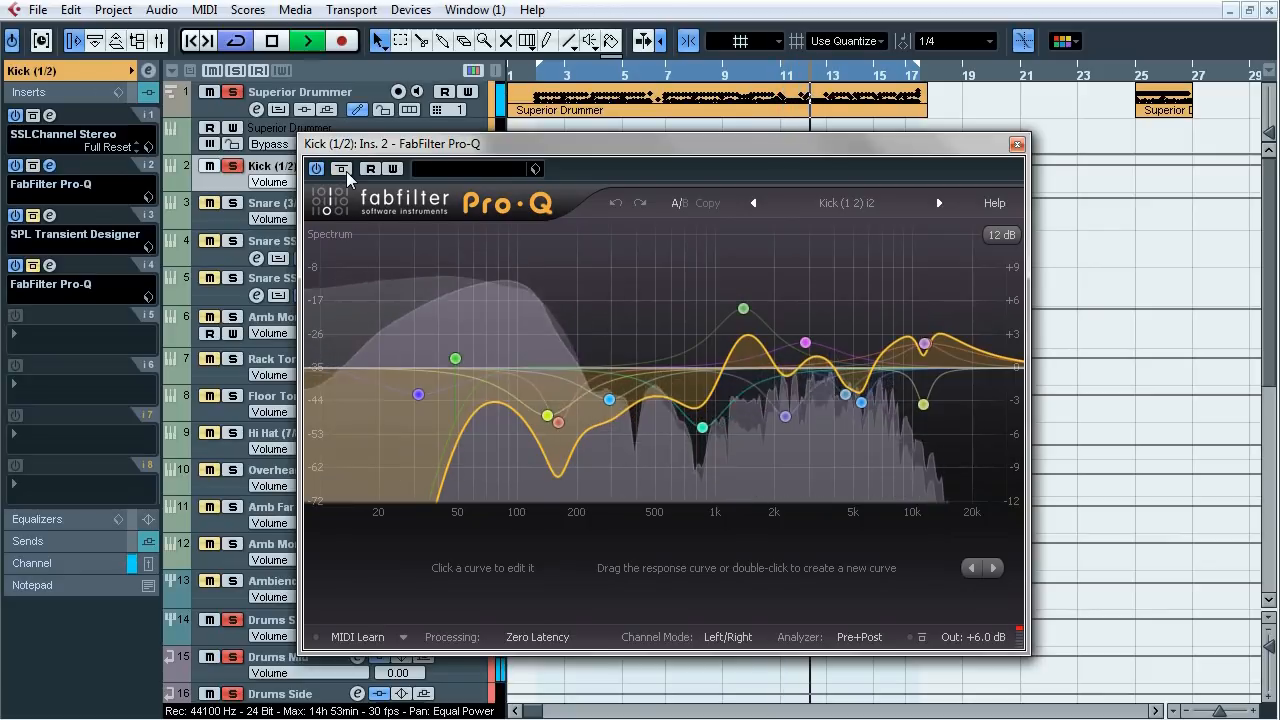
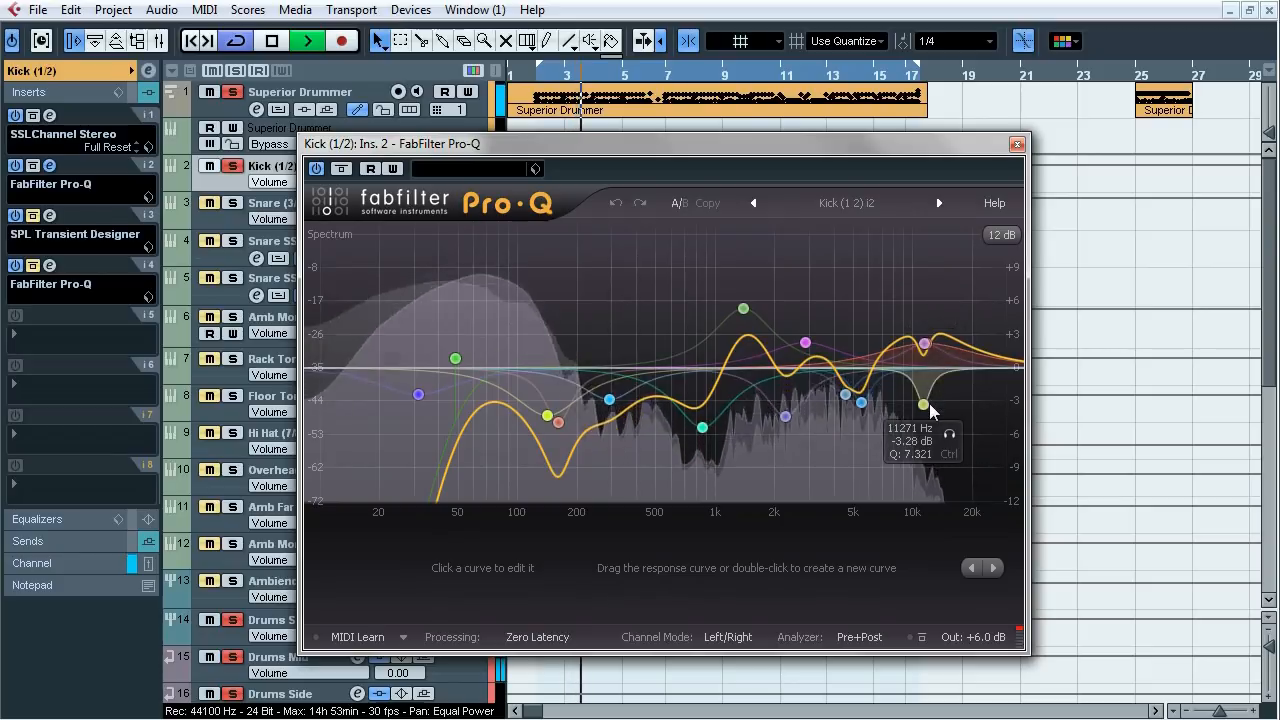
left_click(1017, 144)
key("space")
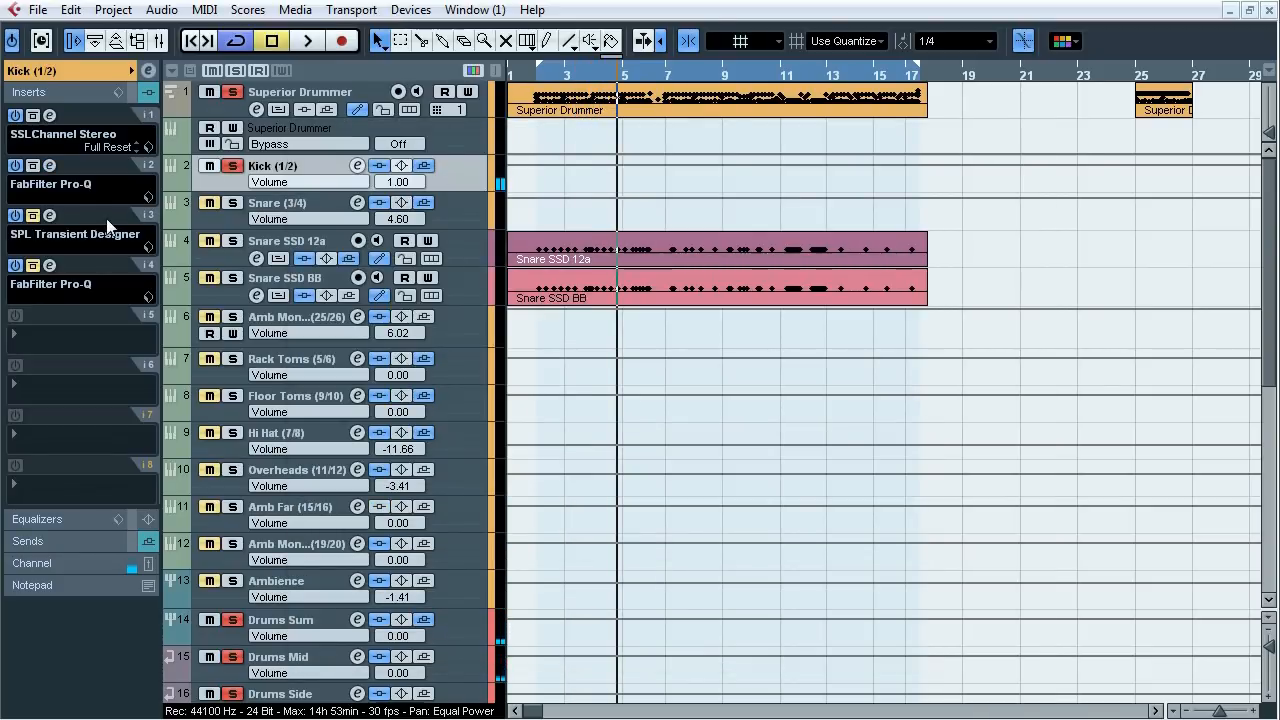
- Open the kick's SPL Transient Designer insert, compare it bypassed and active during playback, leave it active and close it
left_click(52, 217)
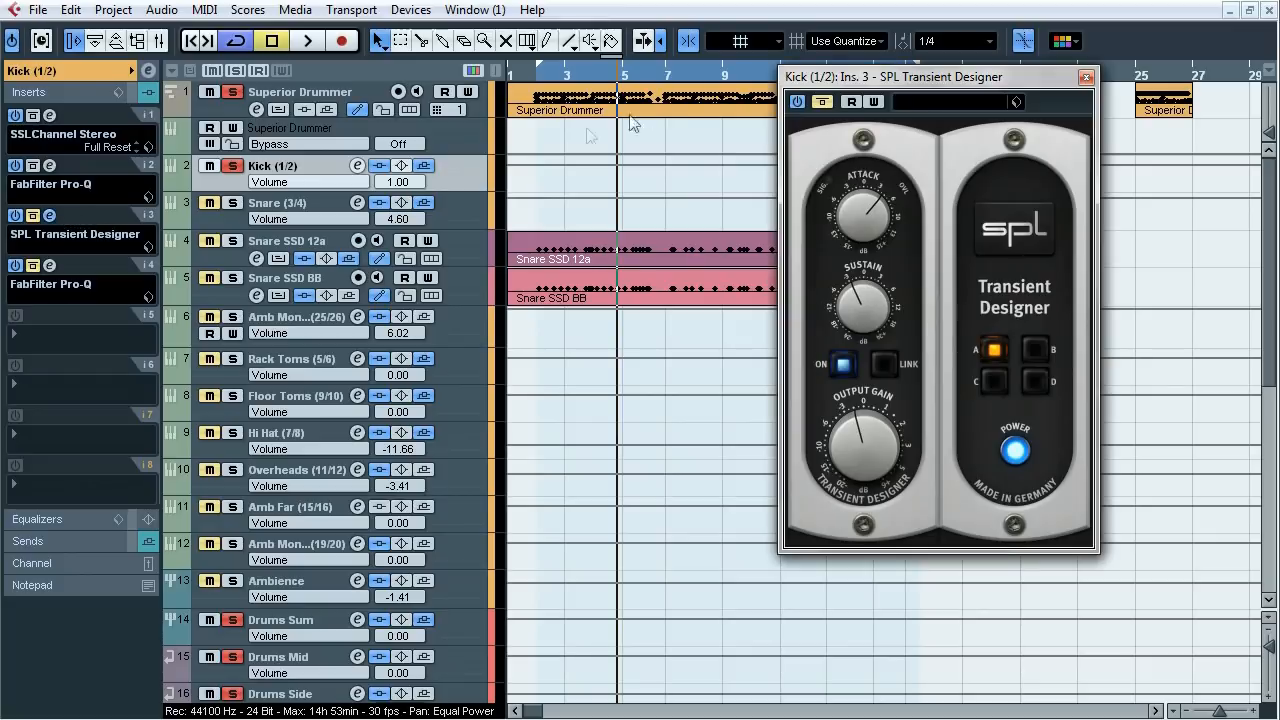
left_click_drag(838, 81, 676, 110)
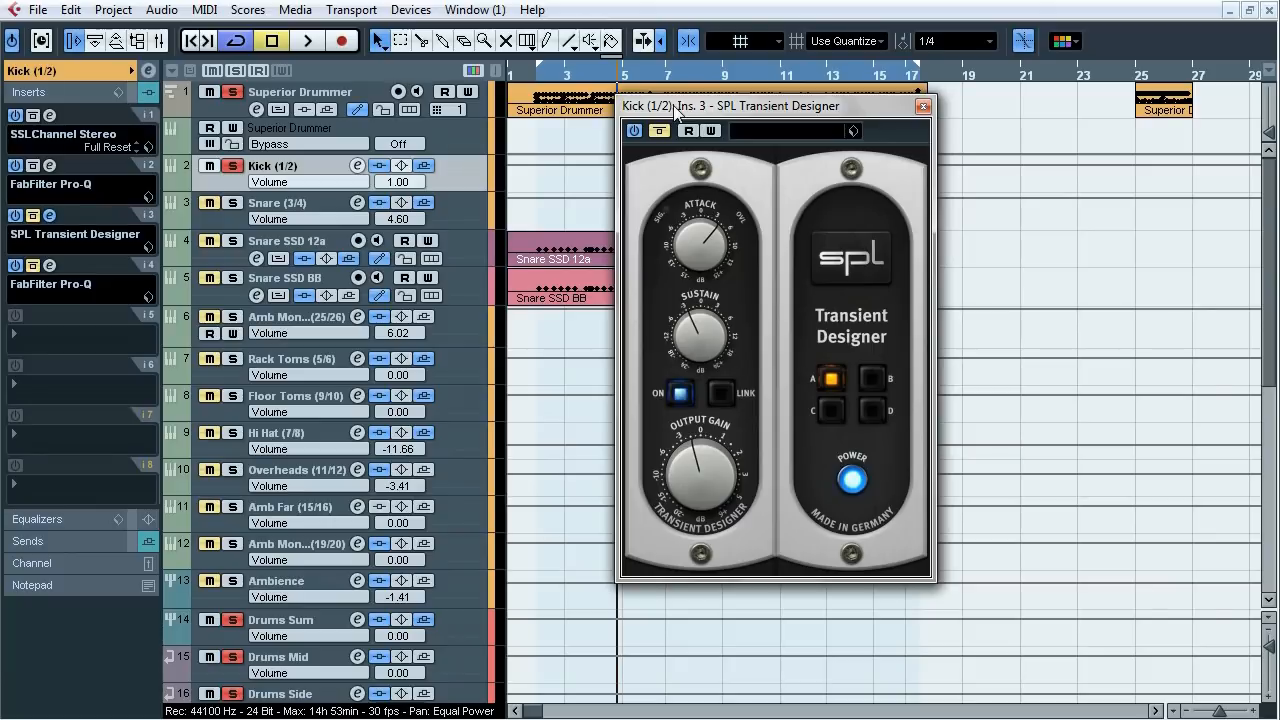
key("space")
left_click(657, 132)
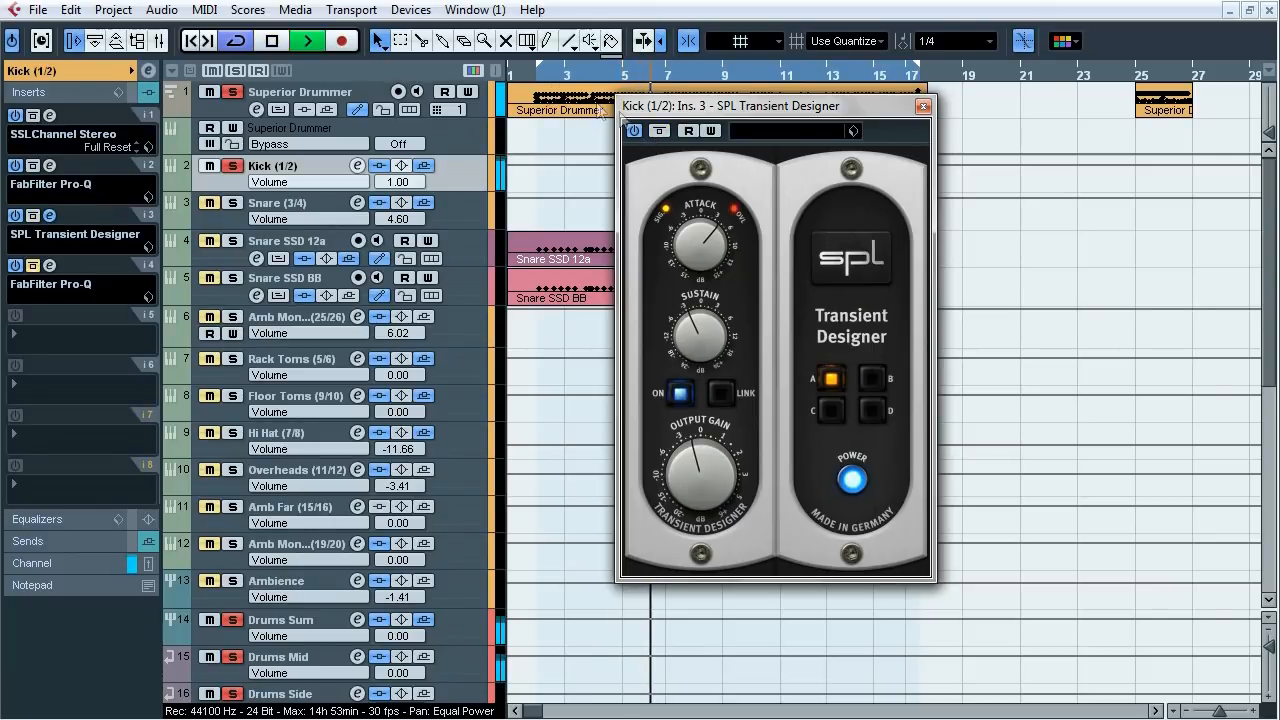
left_click(660, 131)
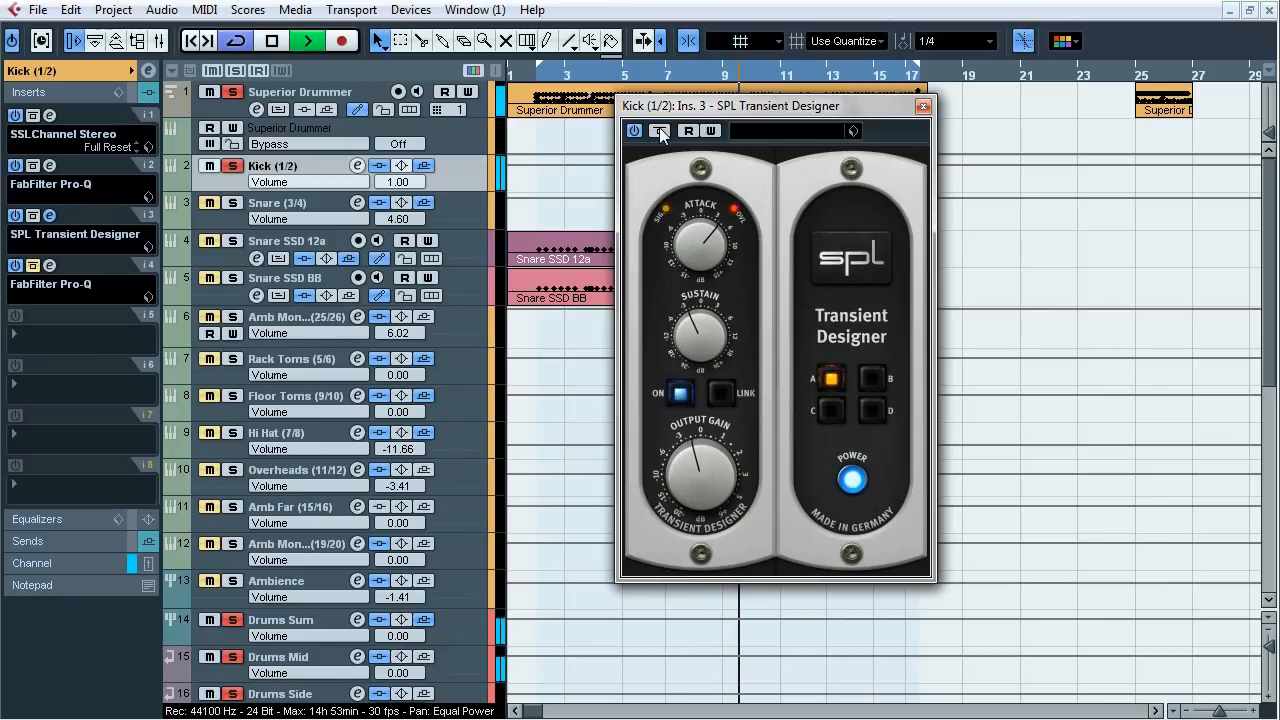
left_click(660, 131)
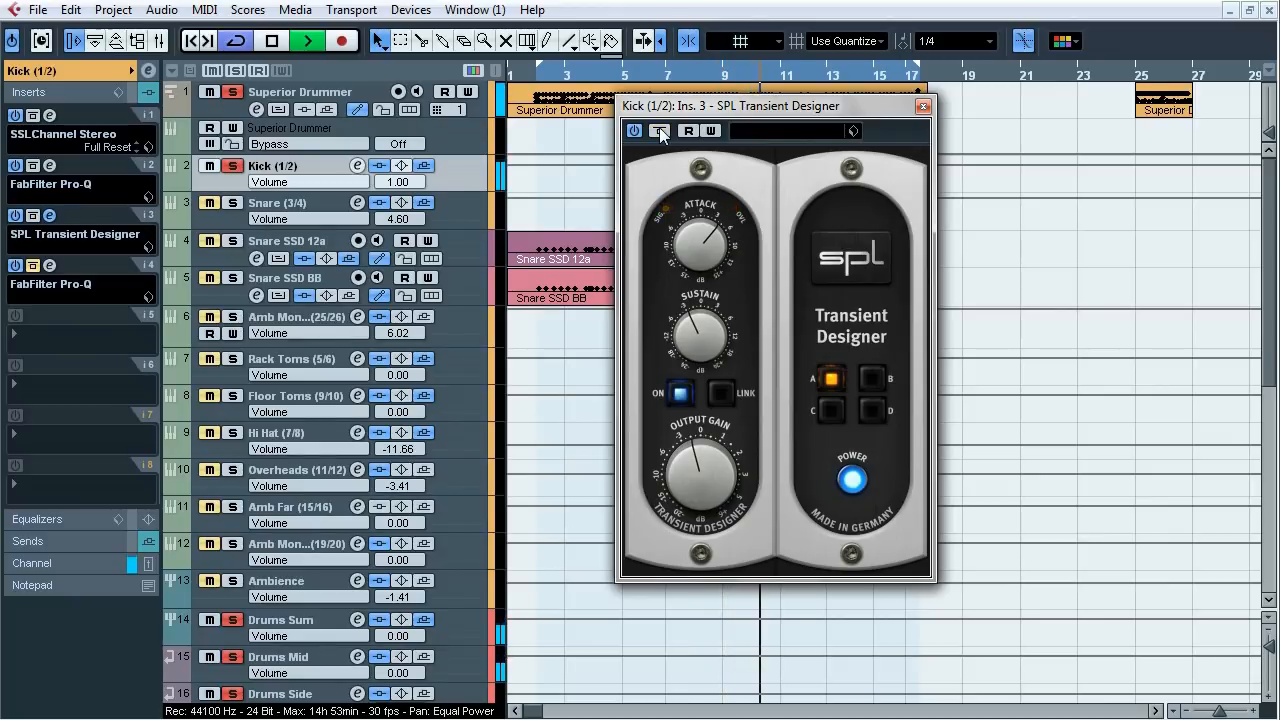
left_click(660, 131)
key("space")
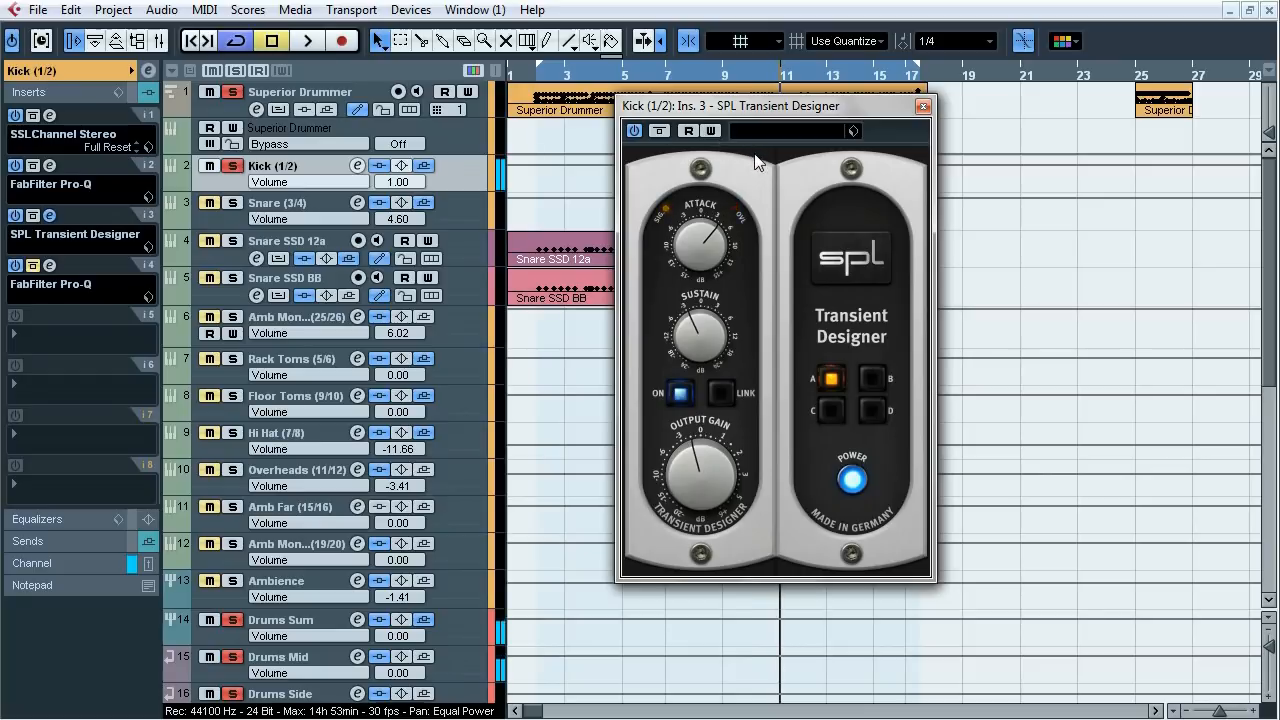
left_click(923, 106)
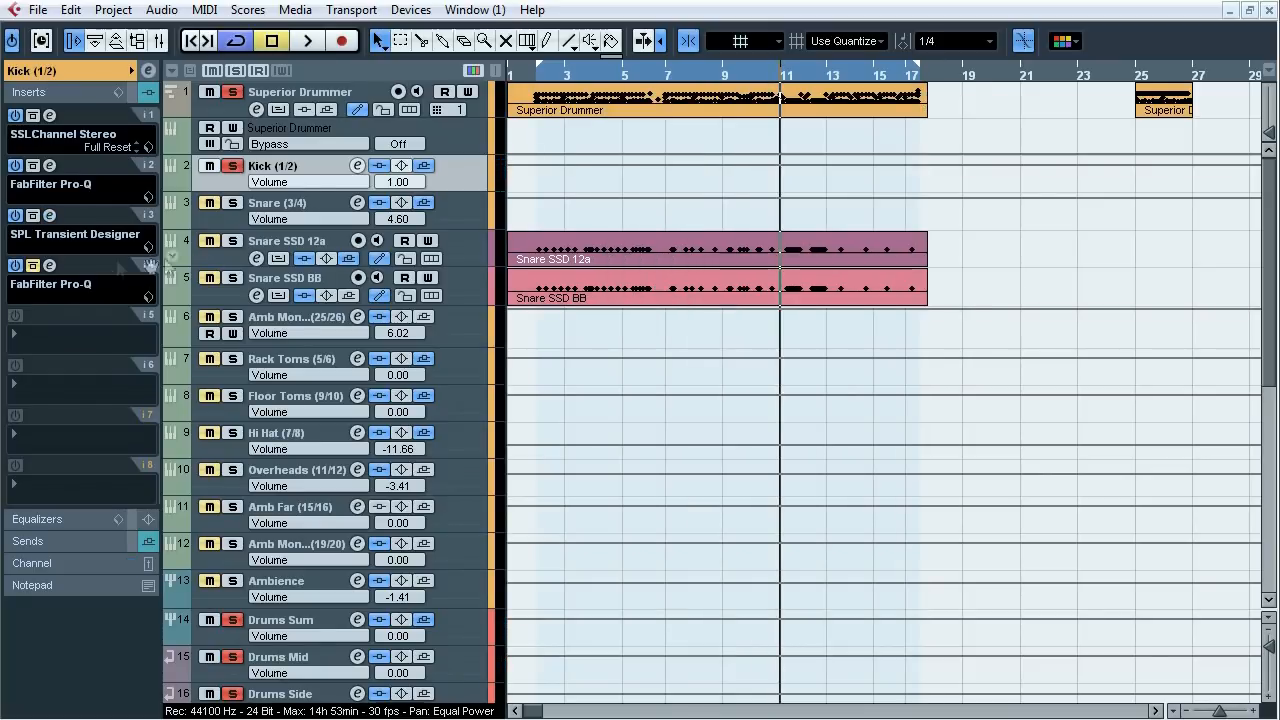
- Open the FabFilter Pro-Q in the kick's fourth insert slot, compare it bypassed and active while playing, leave it active and close it
left_click(50, 265)
left_click_drag(764, 70, 676, 102)
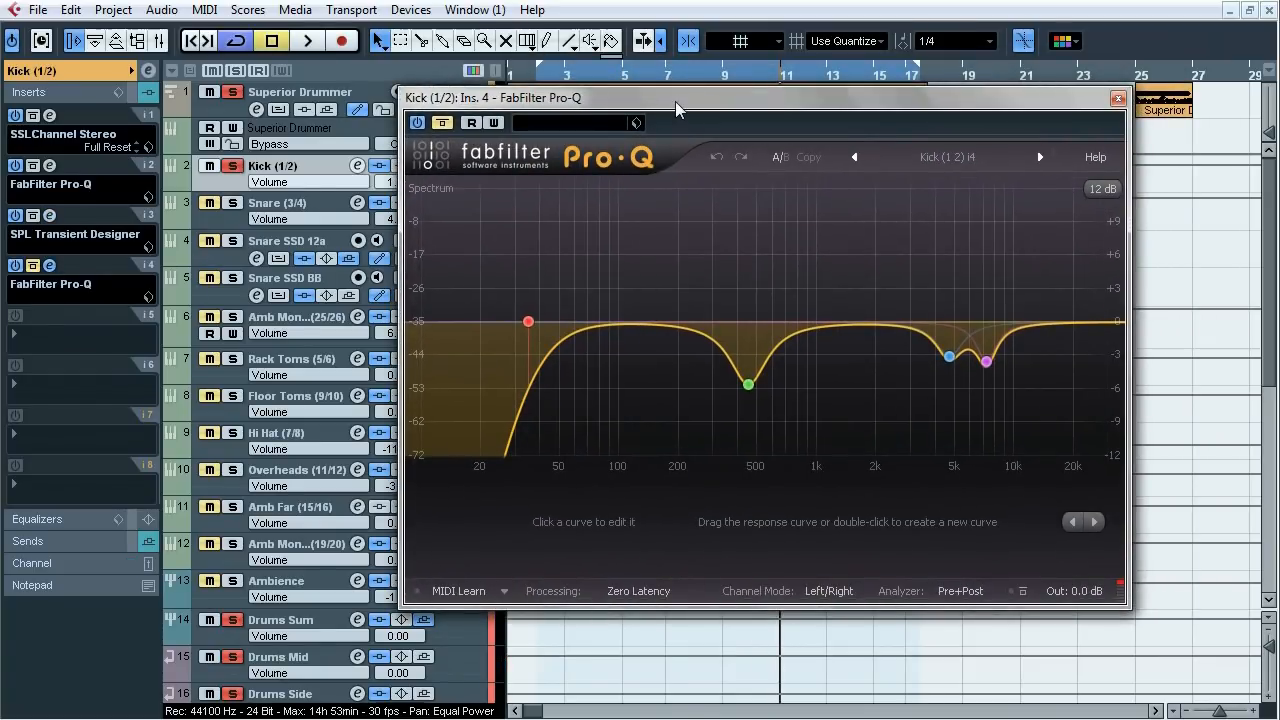
key("space")
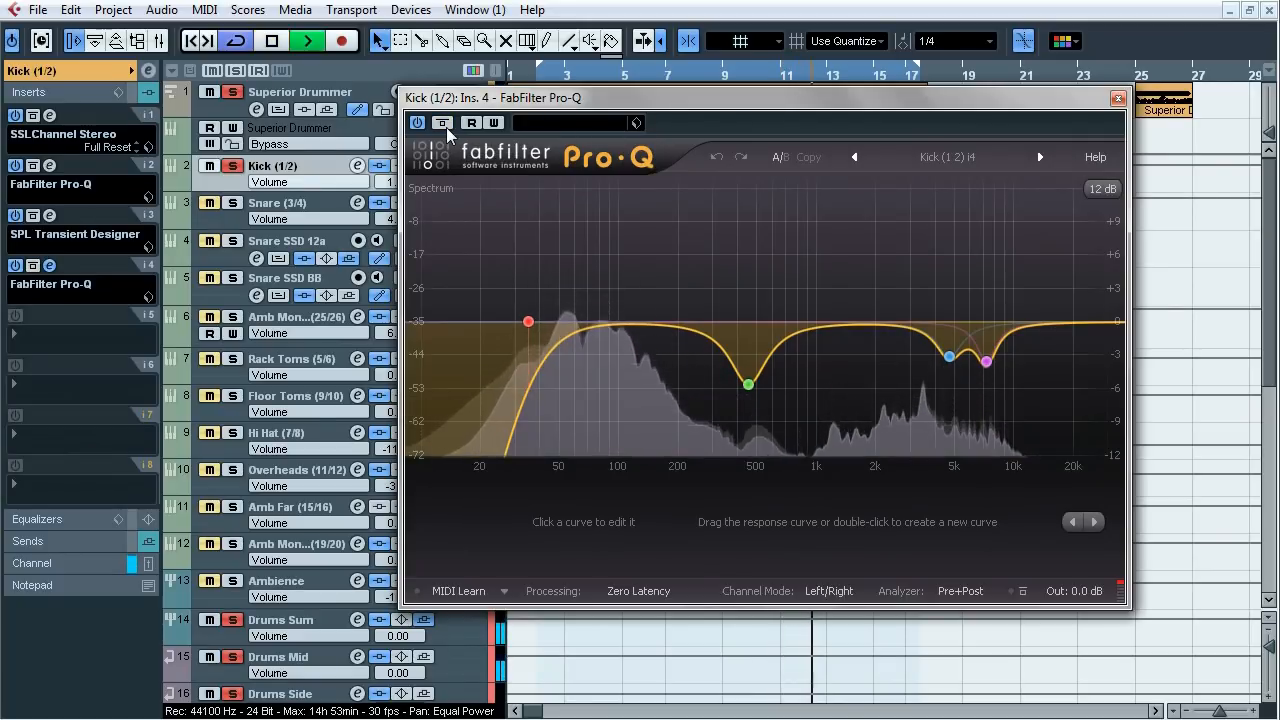
left_click(445, 126)
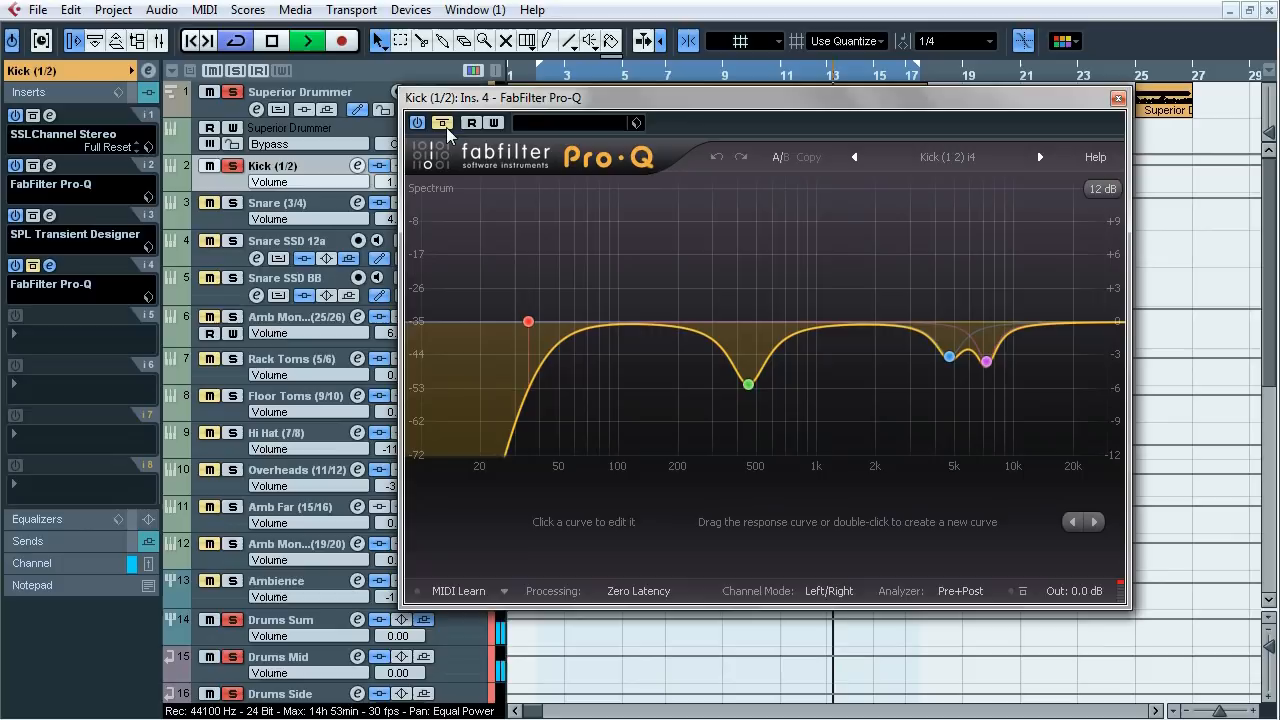
left_click(443, 124)
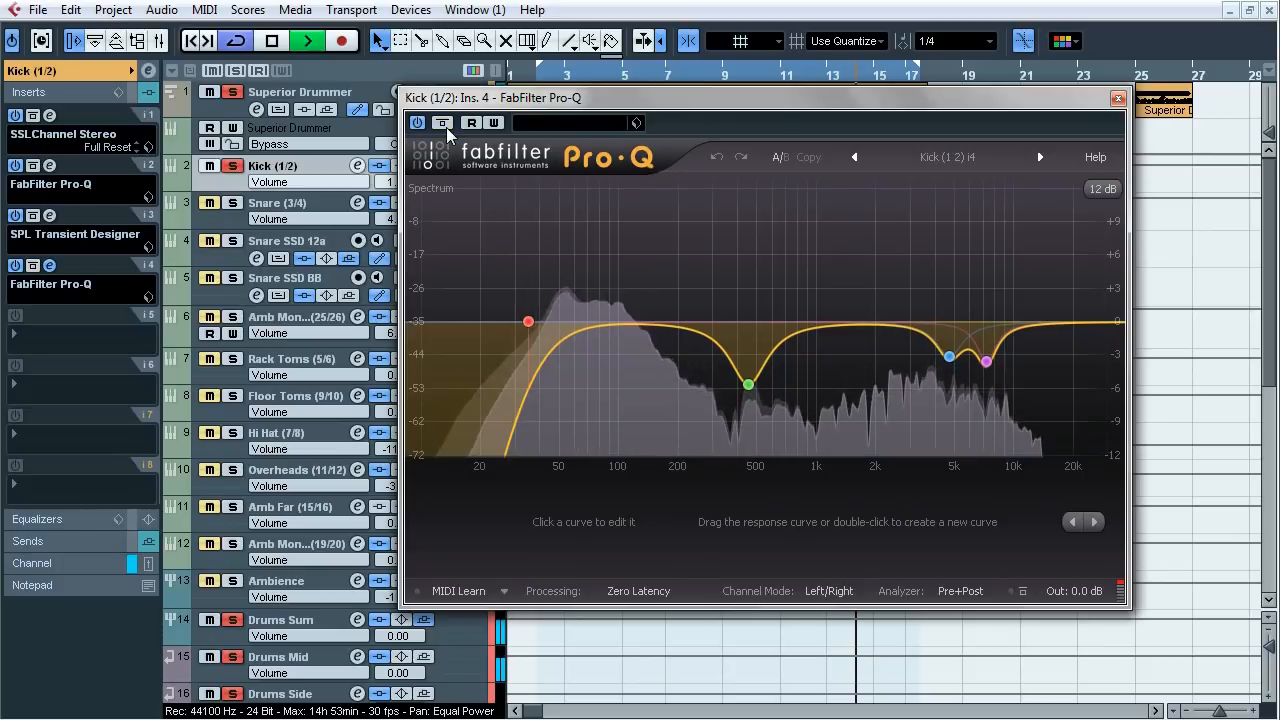
left_click(444, 125)
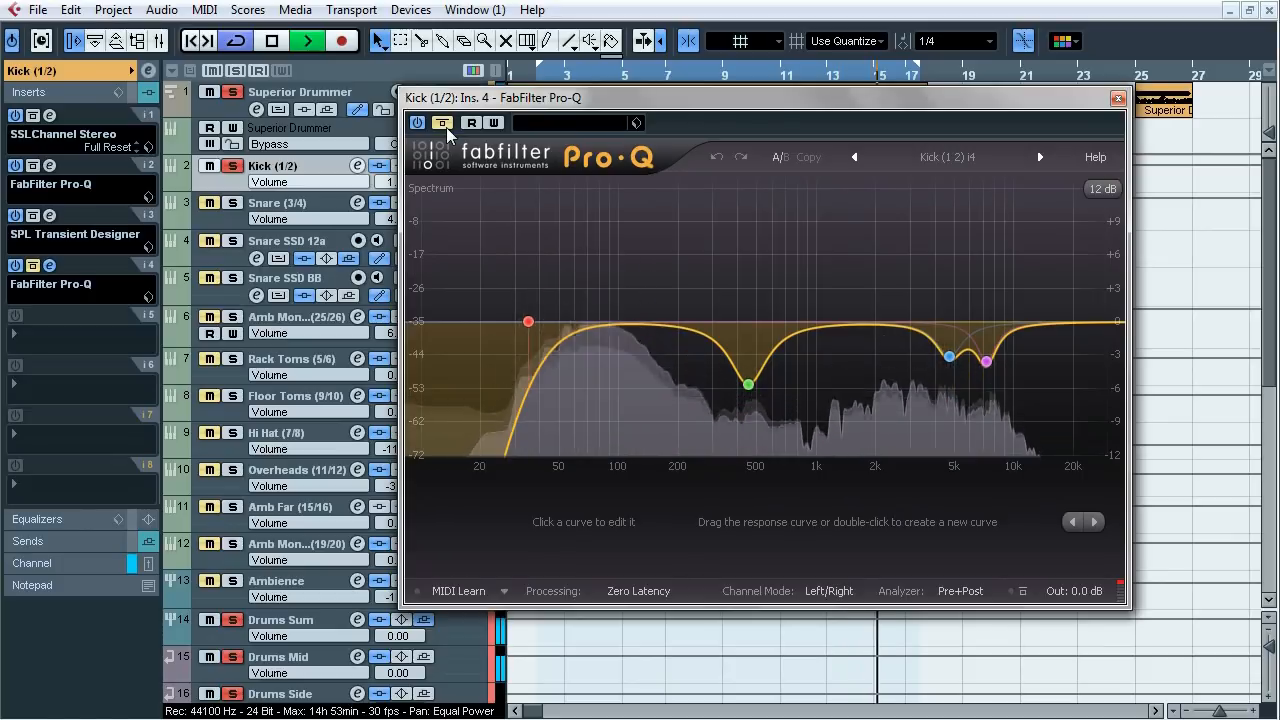
left_click(444, 125)
mouse_move(550, 300)
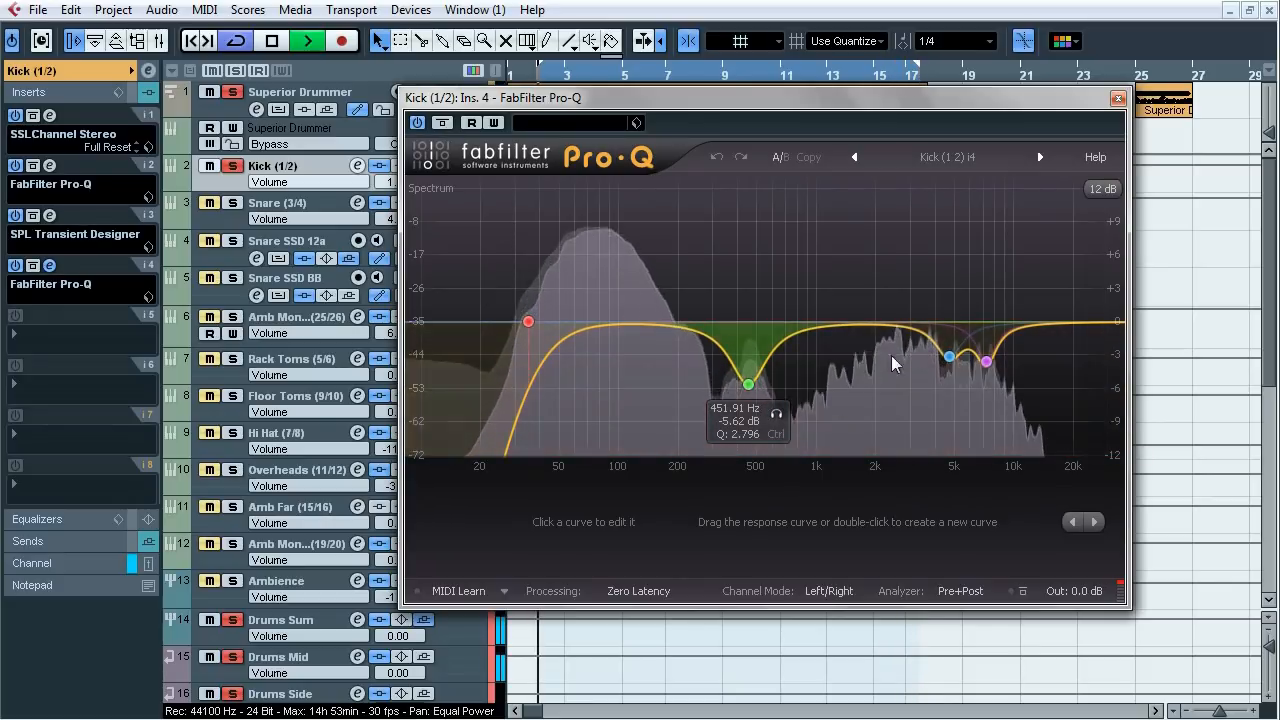
mouse_move(926, 358)
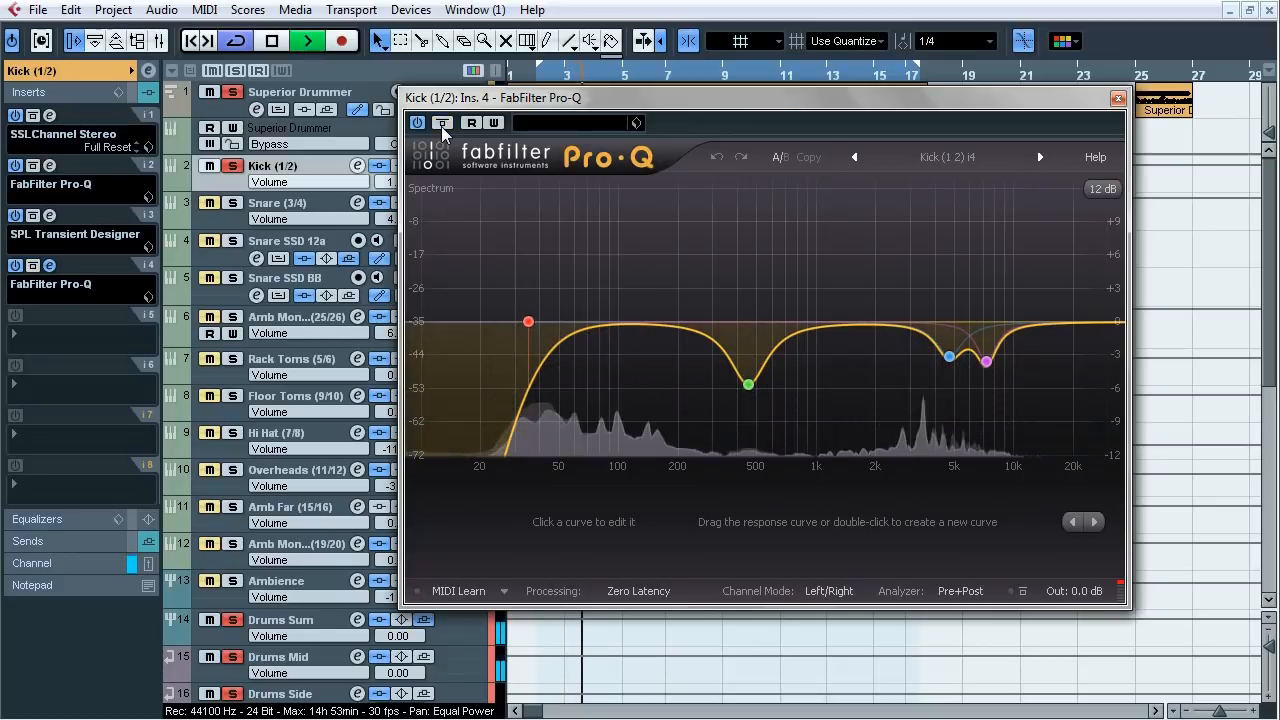
key("space")
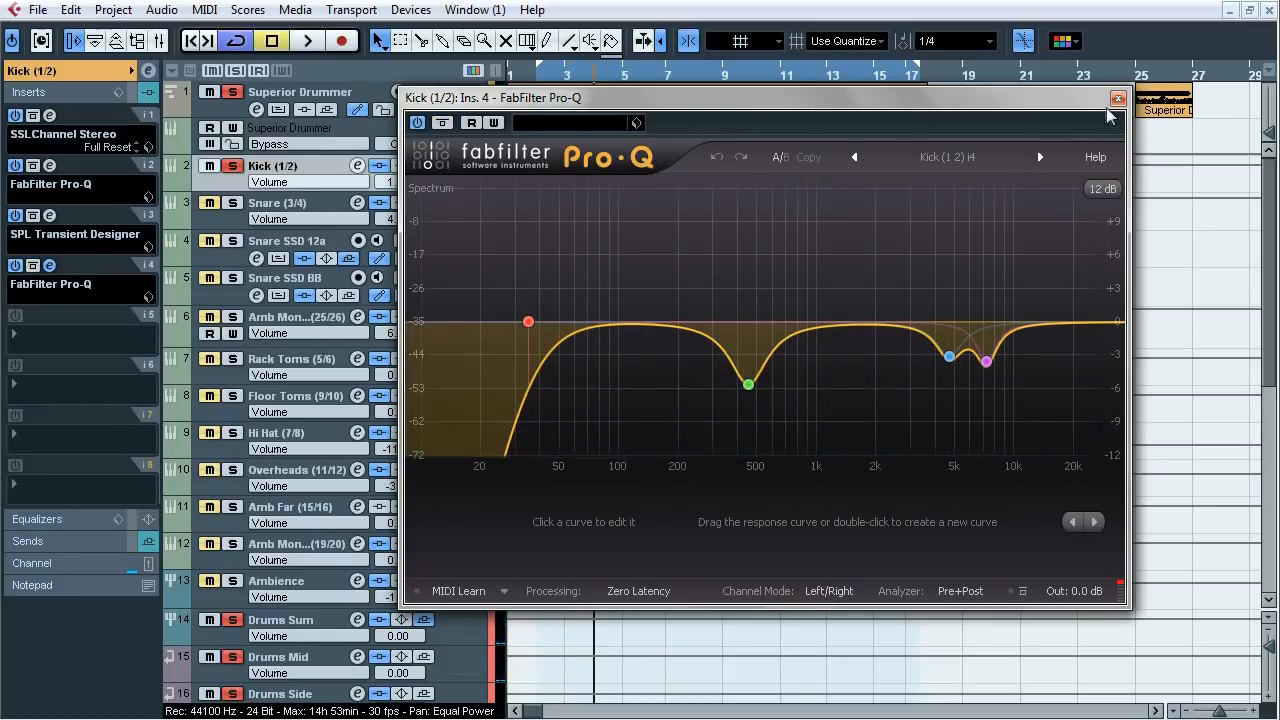
left_click(1118, 98)
- View the kick's sends, and move the solo to only the Snare (3/4) track with its inserts shown
left_click(44, 540)
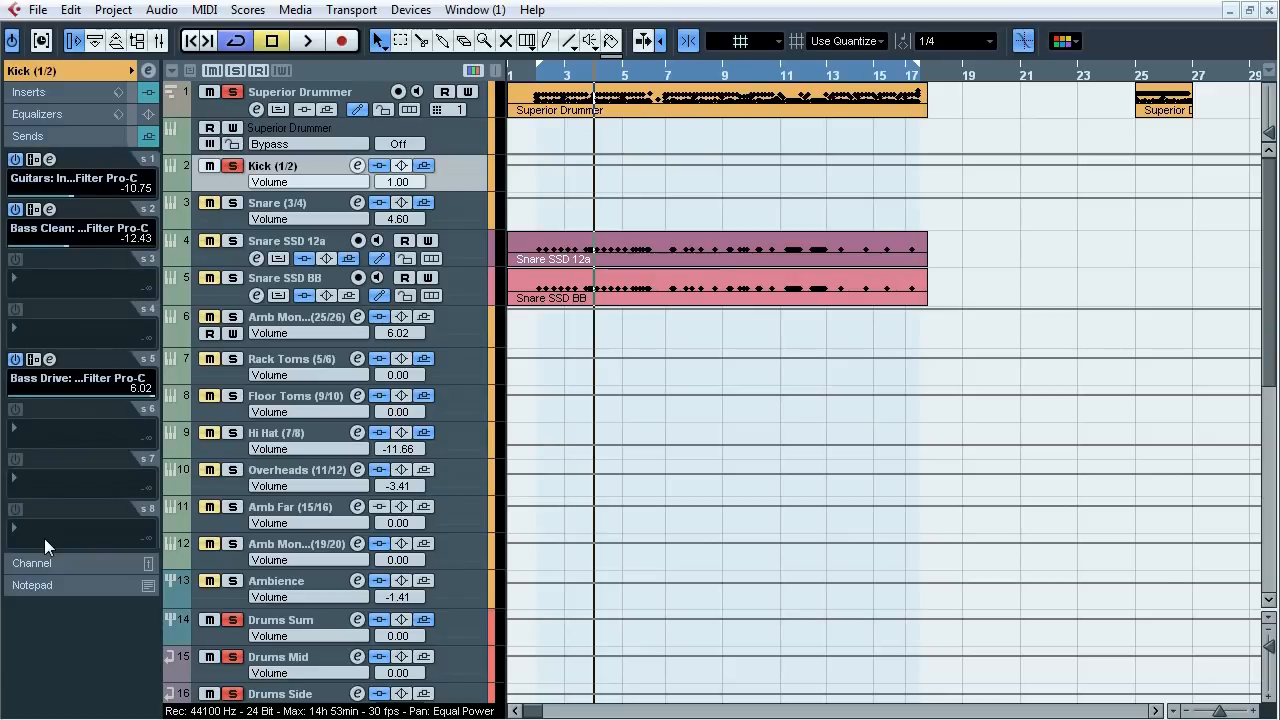
left_click(240, 71)
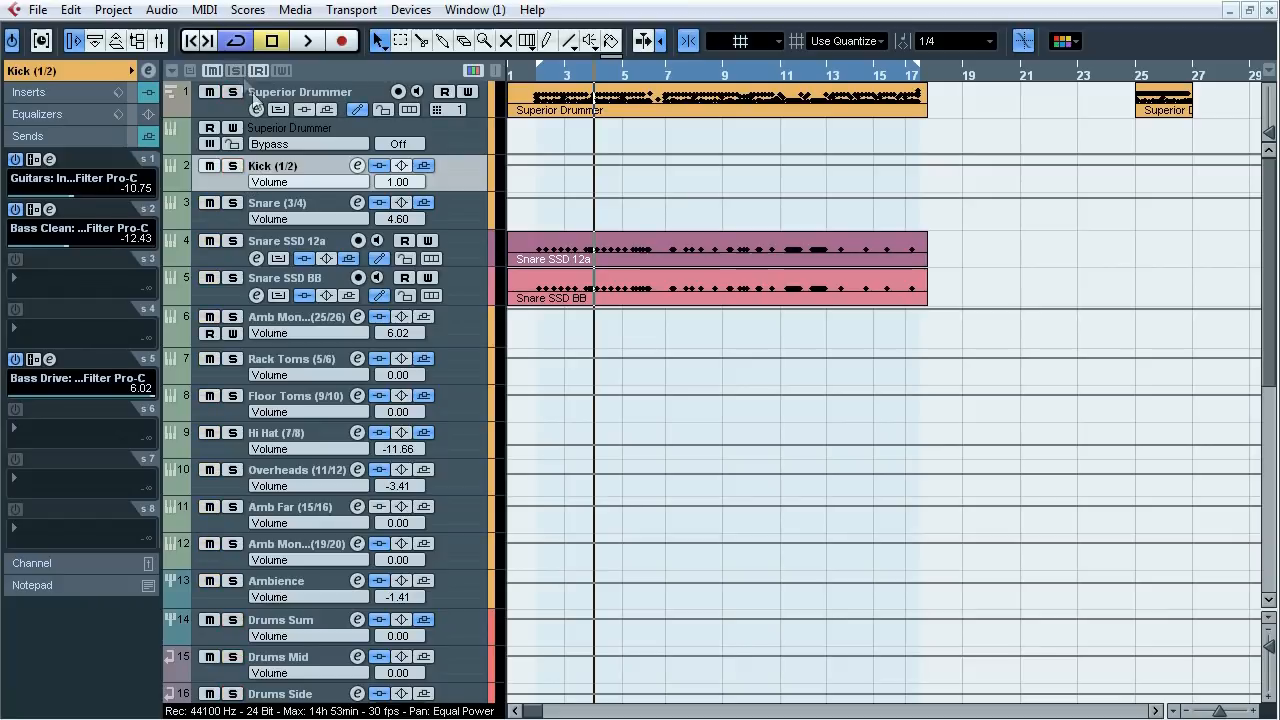
left_click(322, 214)
left_click(232, 203)
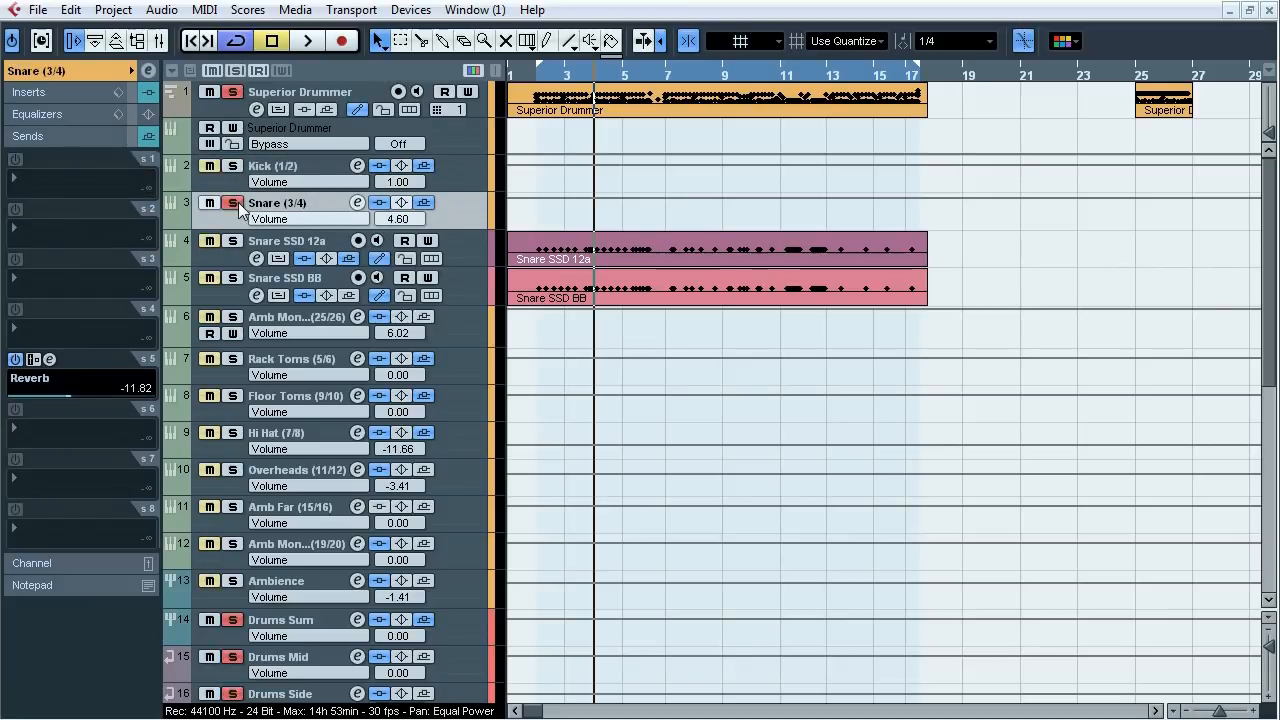
left_click(74, 94)
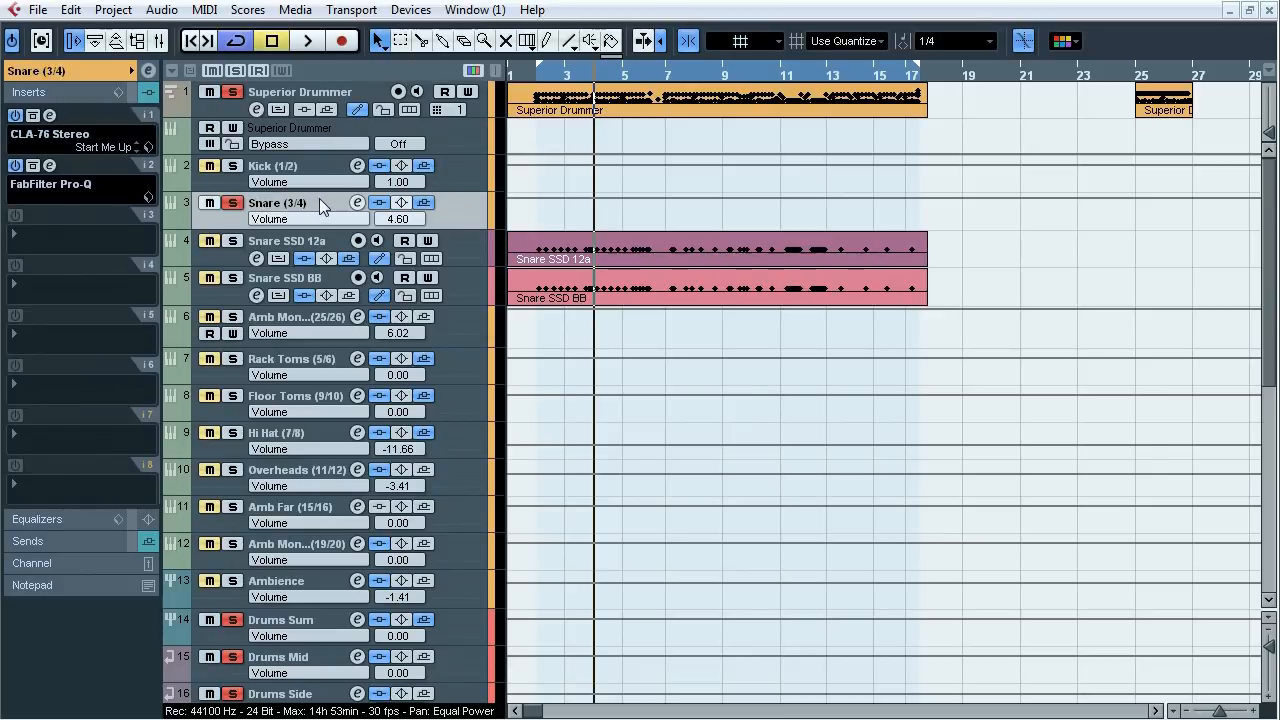
- Bypass the Snare (3/4) sends, play from bar 2, and compare the track's inserts bypassed and active, leaving the inserts active
left_click(424, 203)
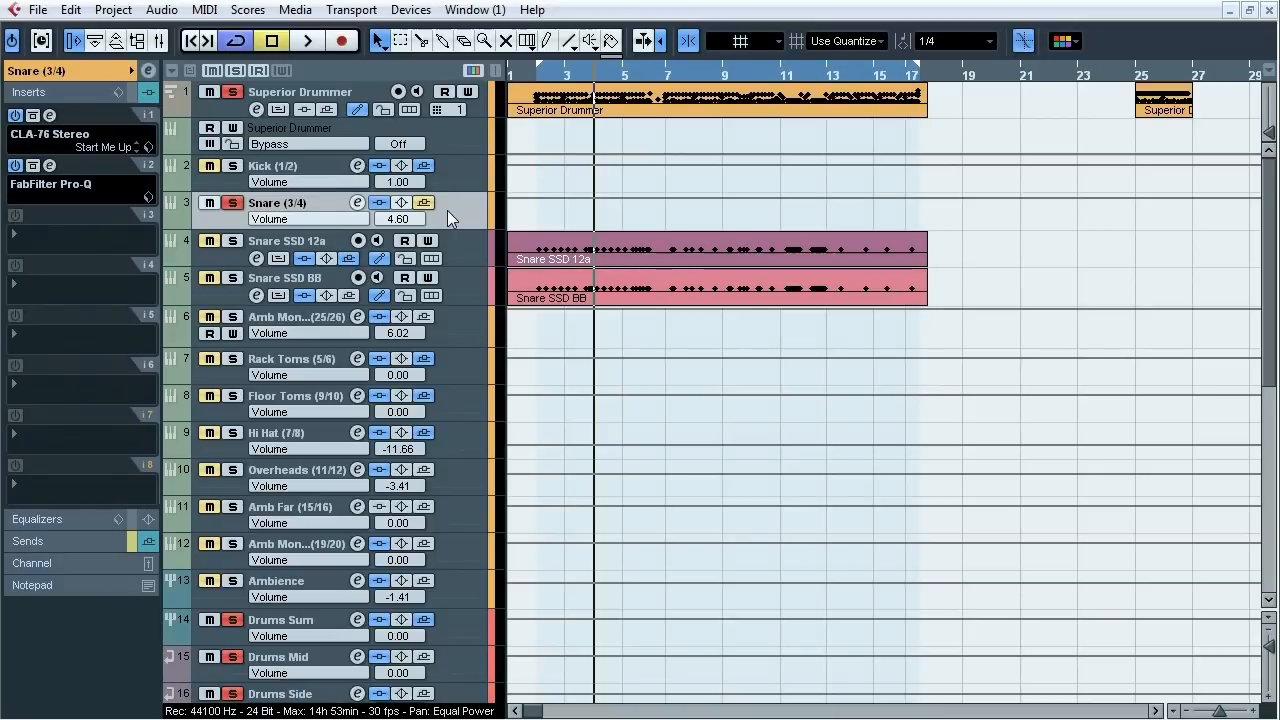
left_click(536, 76)
key("space")
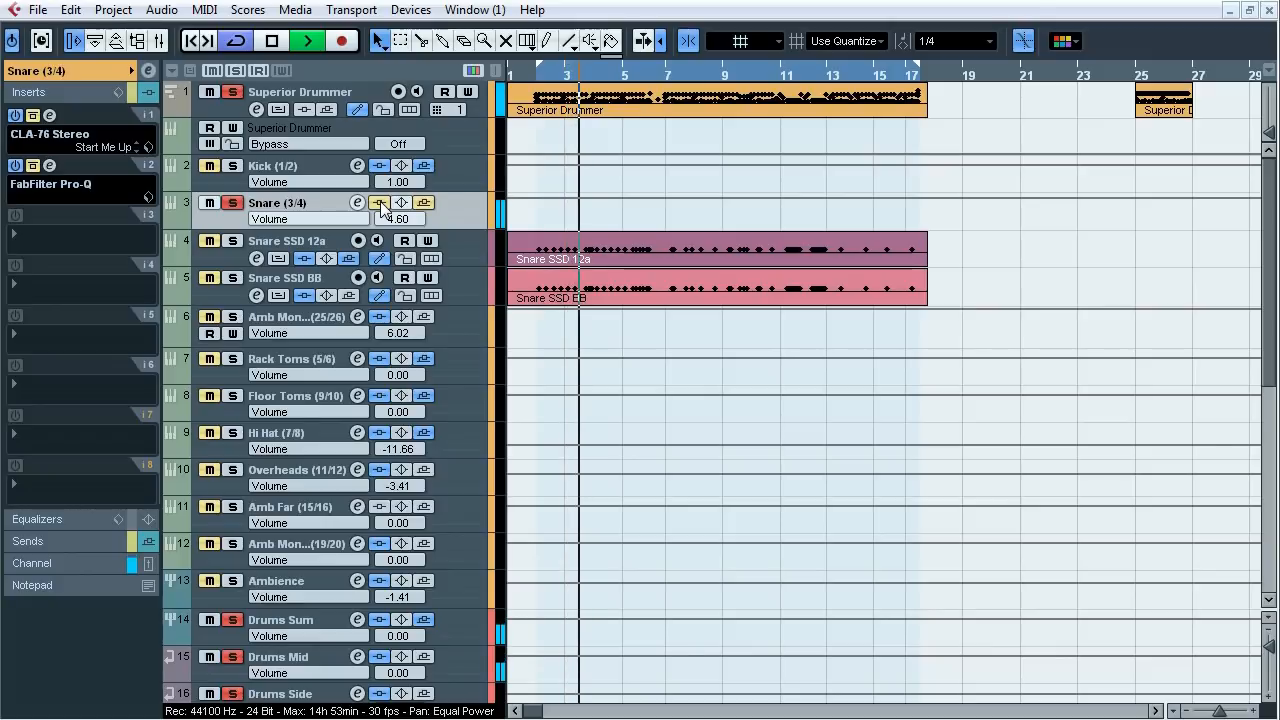
left_click(380, 203)
left_click(380, 203)
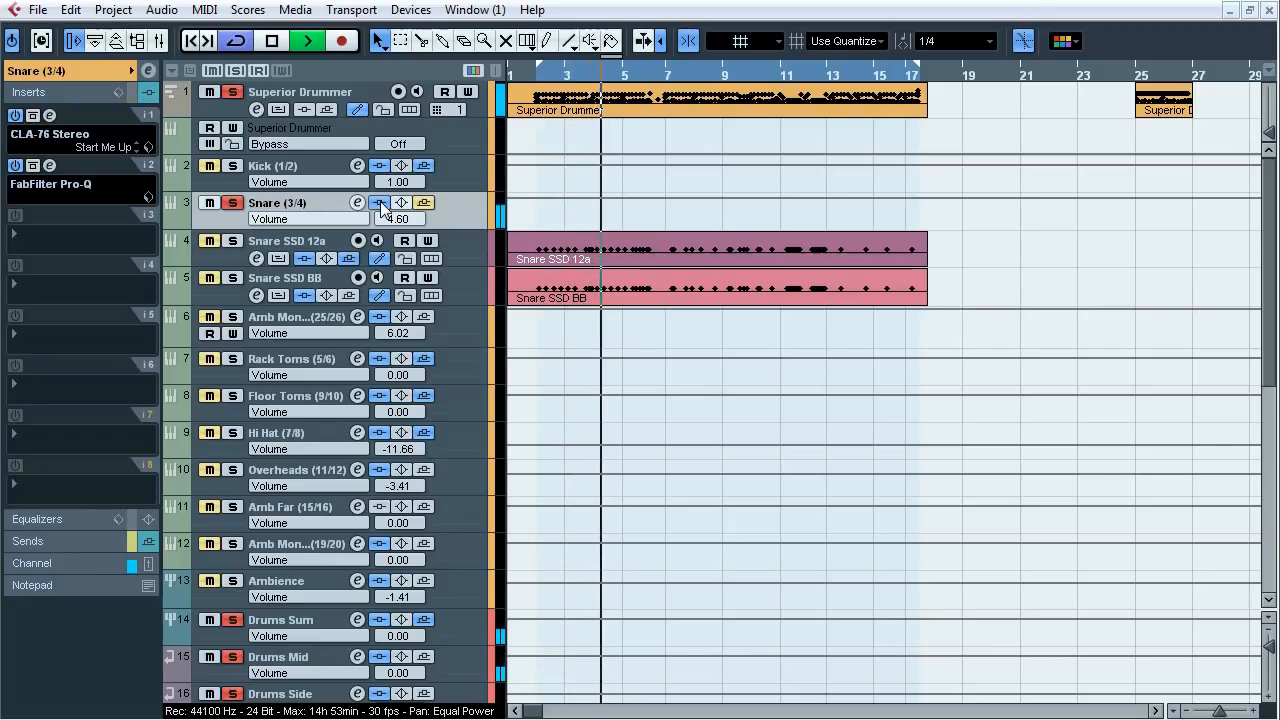
- Add Snare SSD 12a and Snare SSD BB to the solo, compare the Snare (3/4) inserts bypassed and active, stop playback and clear all solos
left_click(231, 240)
left_click(231, 277)
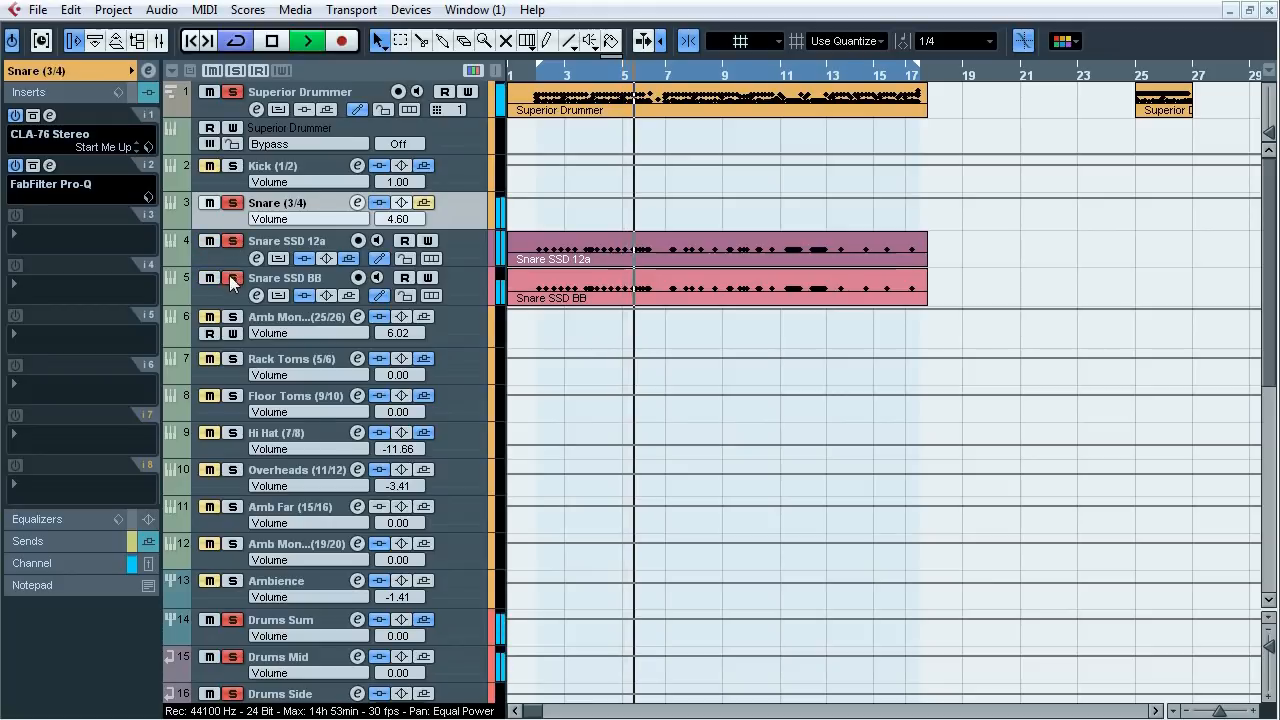
left_click(382, 204)
left_click(380, 203)
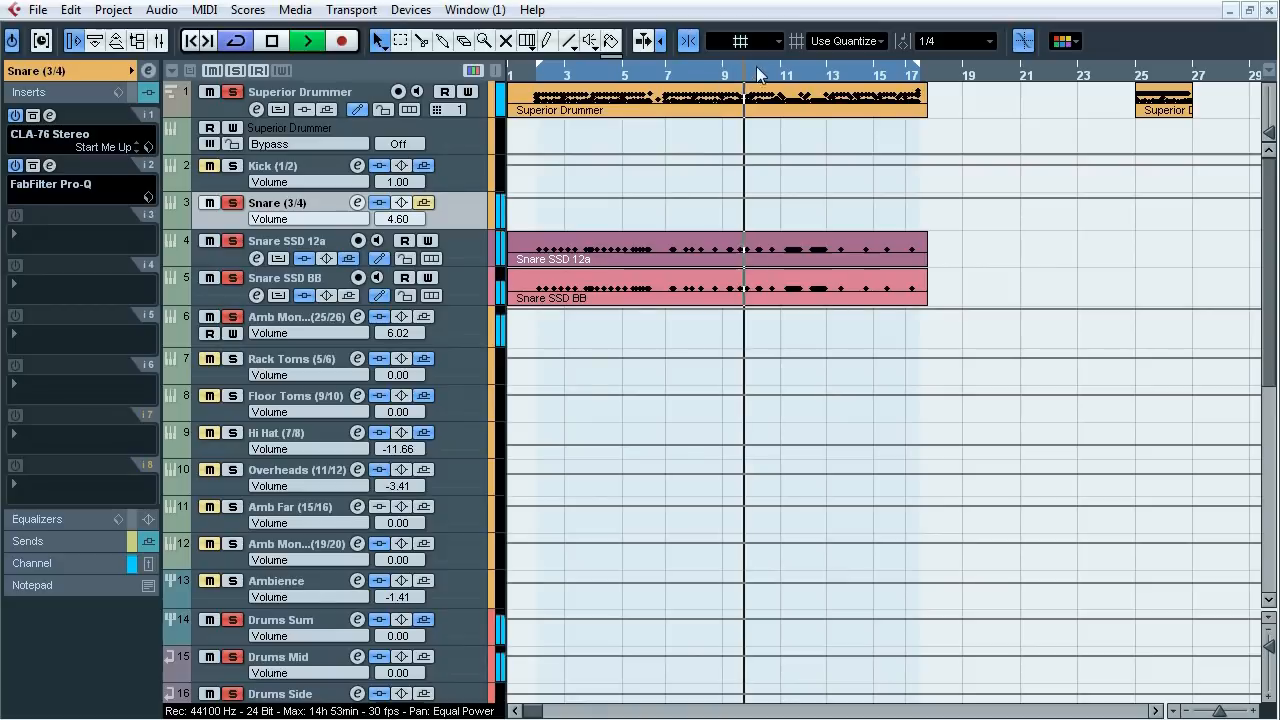
left_click(380, 203)
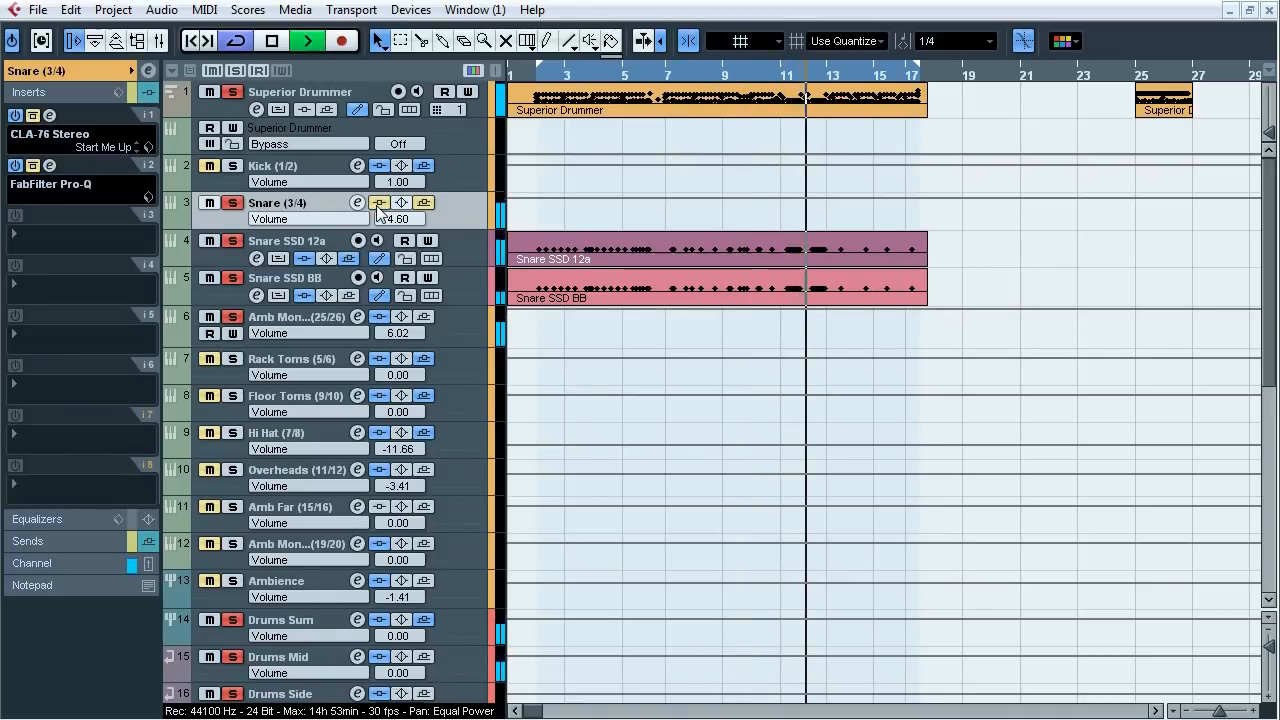
left_click(380, 203)
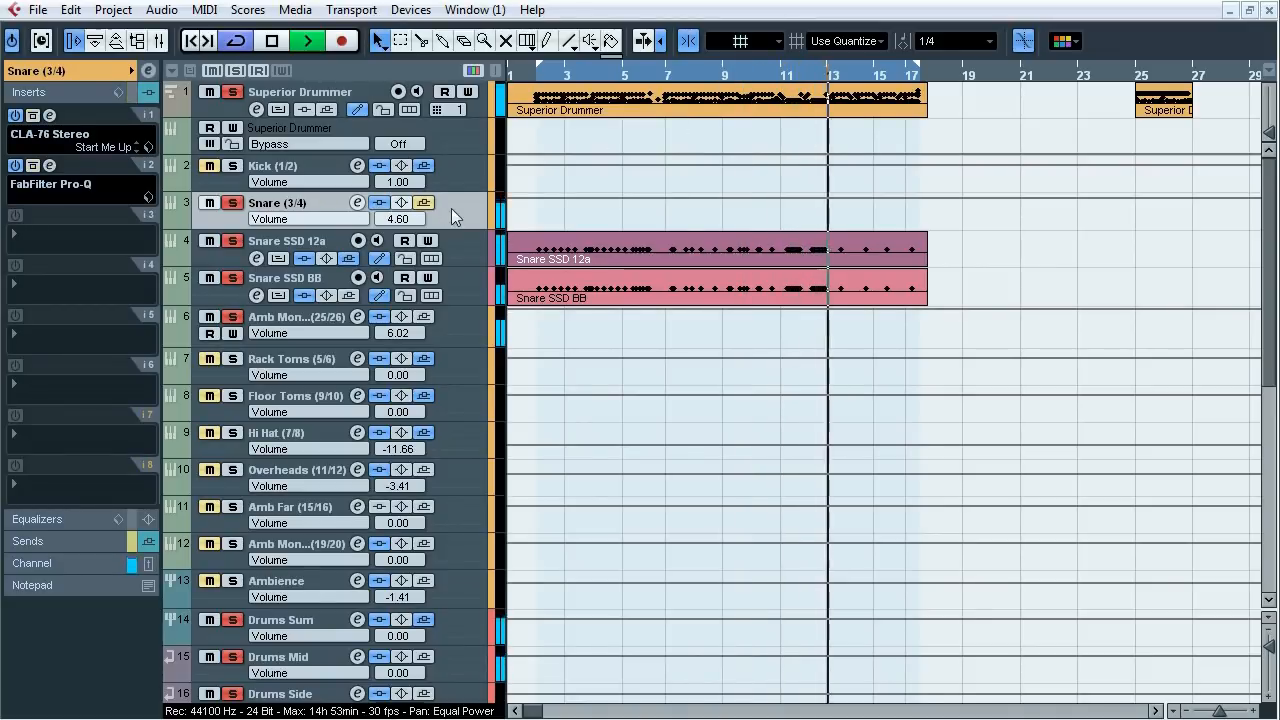
key("space")
left_click(234, 70)
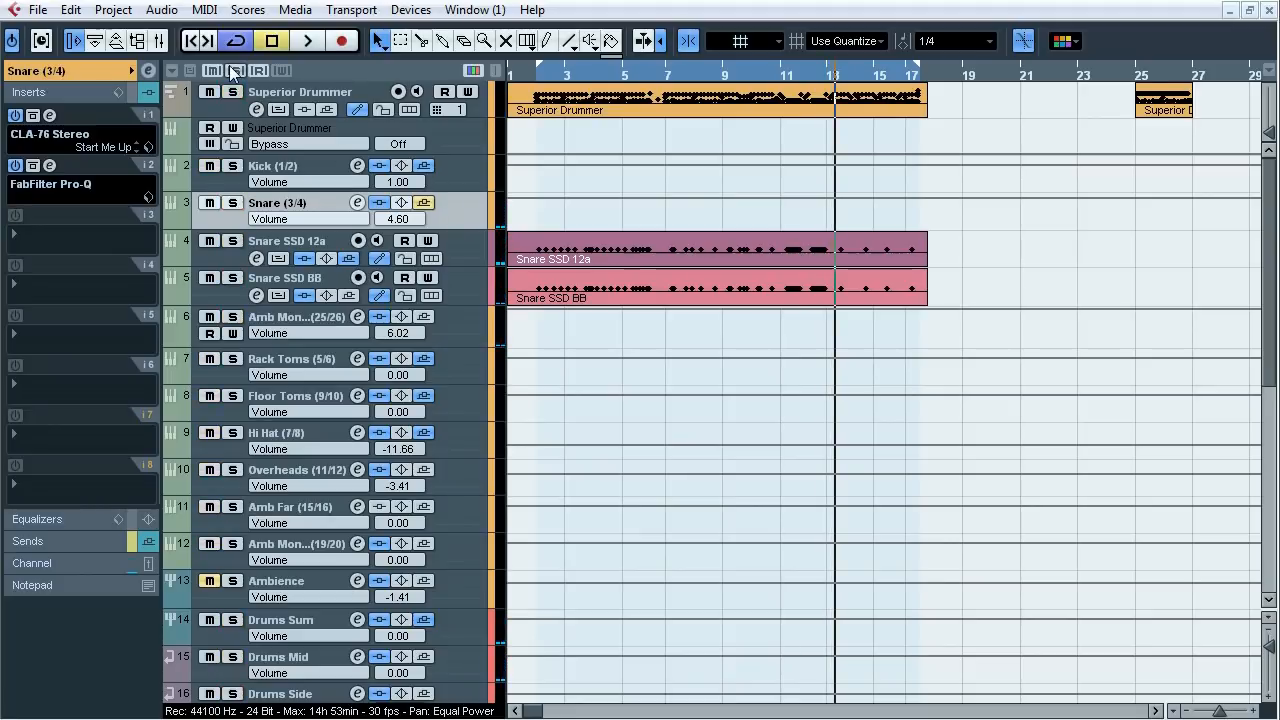
- Solo Snare (3/4), open its CLA-76 Stereo insert, compare it bypassed and active during playback, leave it active and close it
left_click(233, 203)
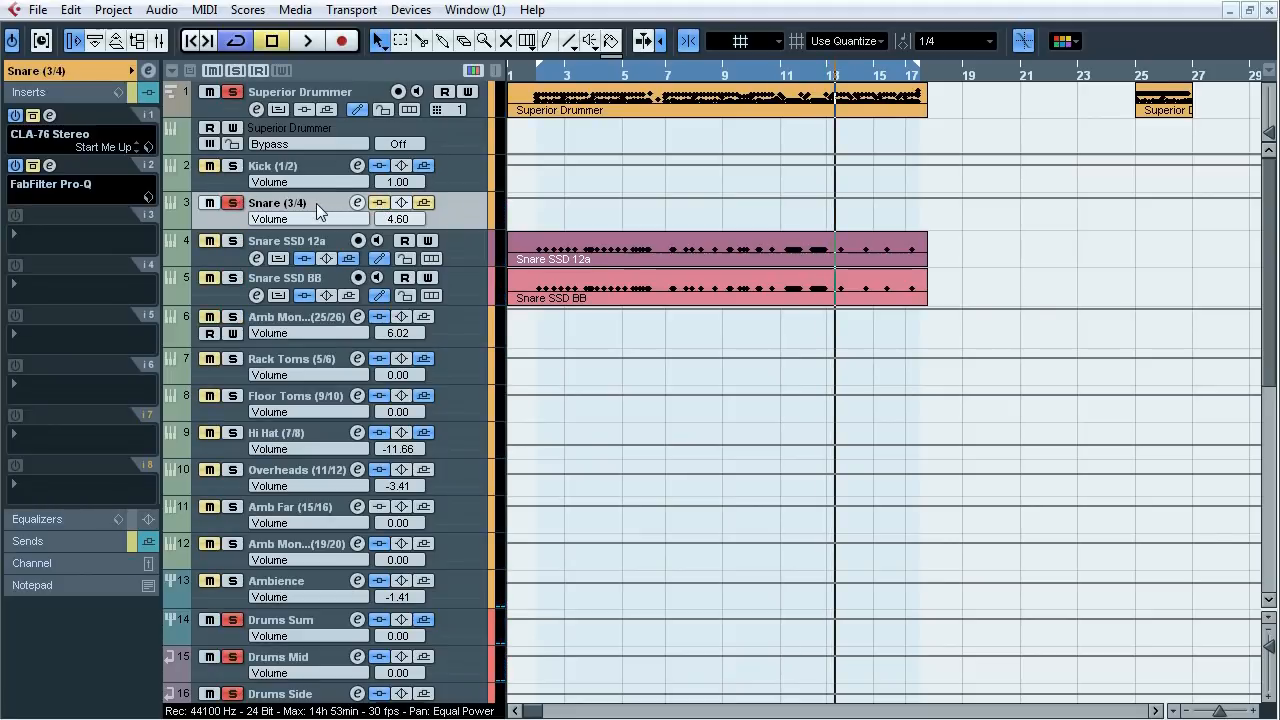
left_click(50, 116)
left_click_drag(523, 218, 530, 220)
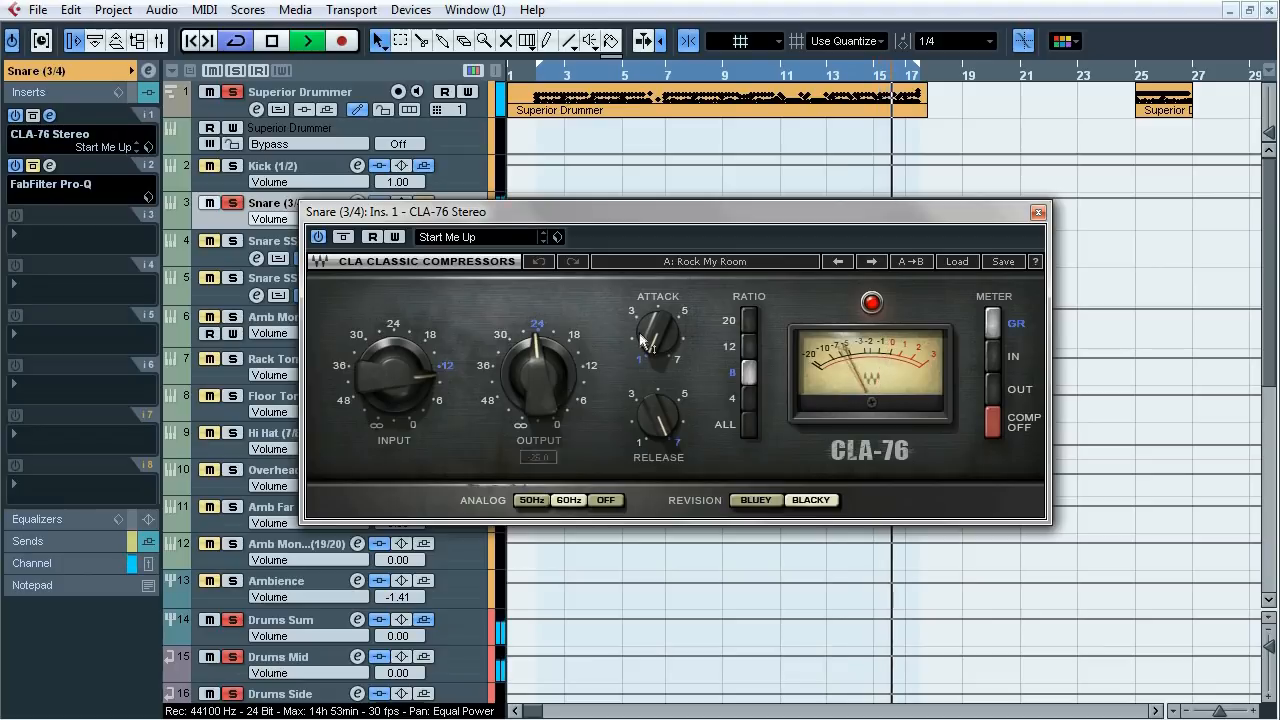
mouse_move(650, 368)
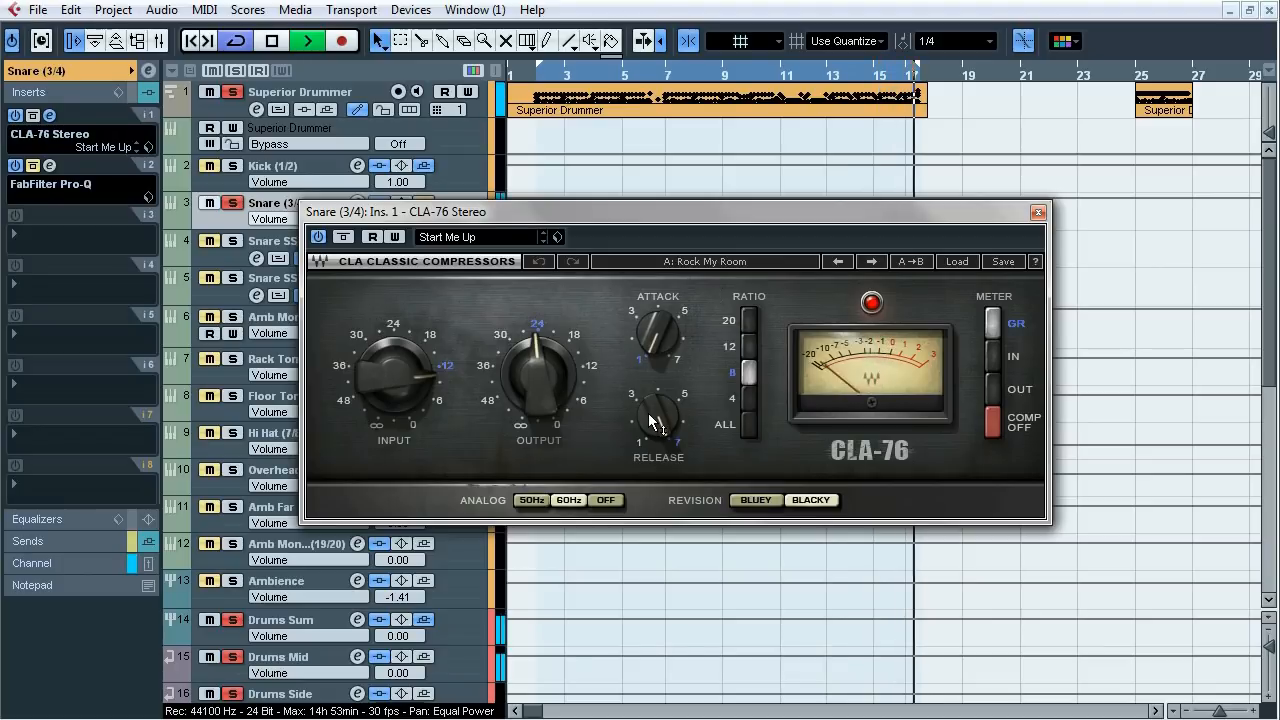
left_click(343, 238)
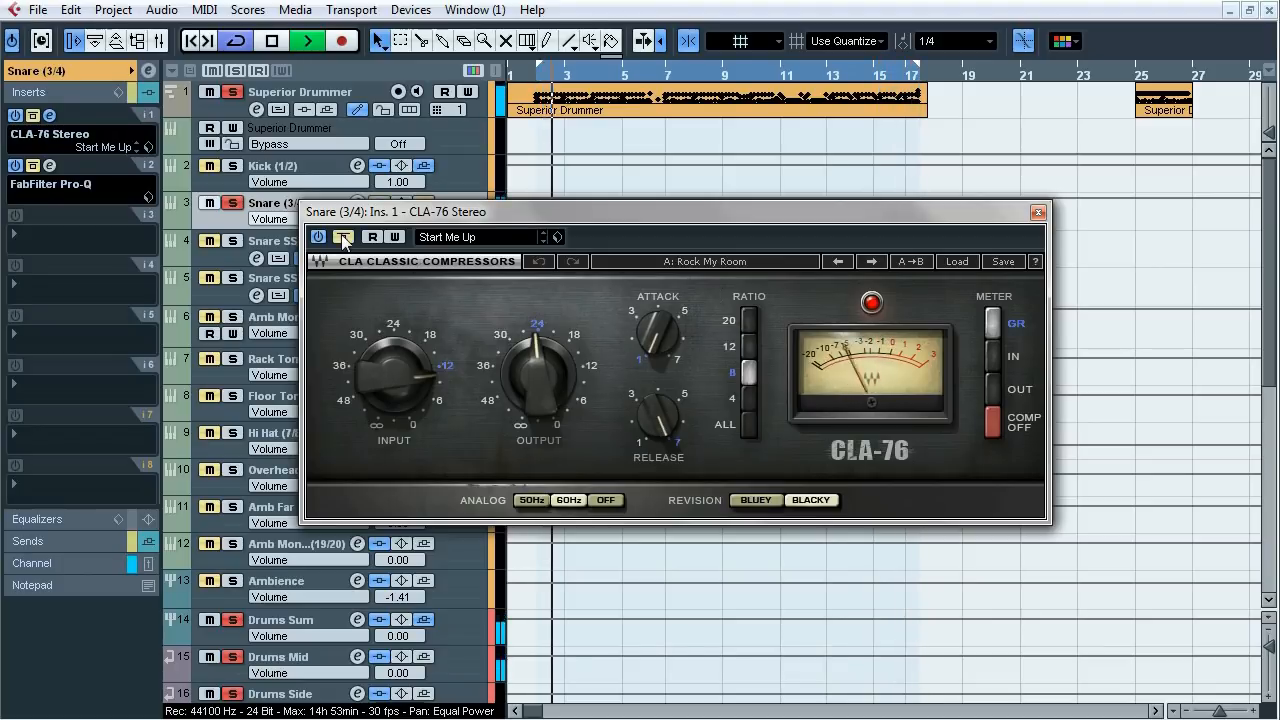
left_click(343, 237)
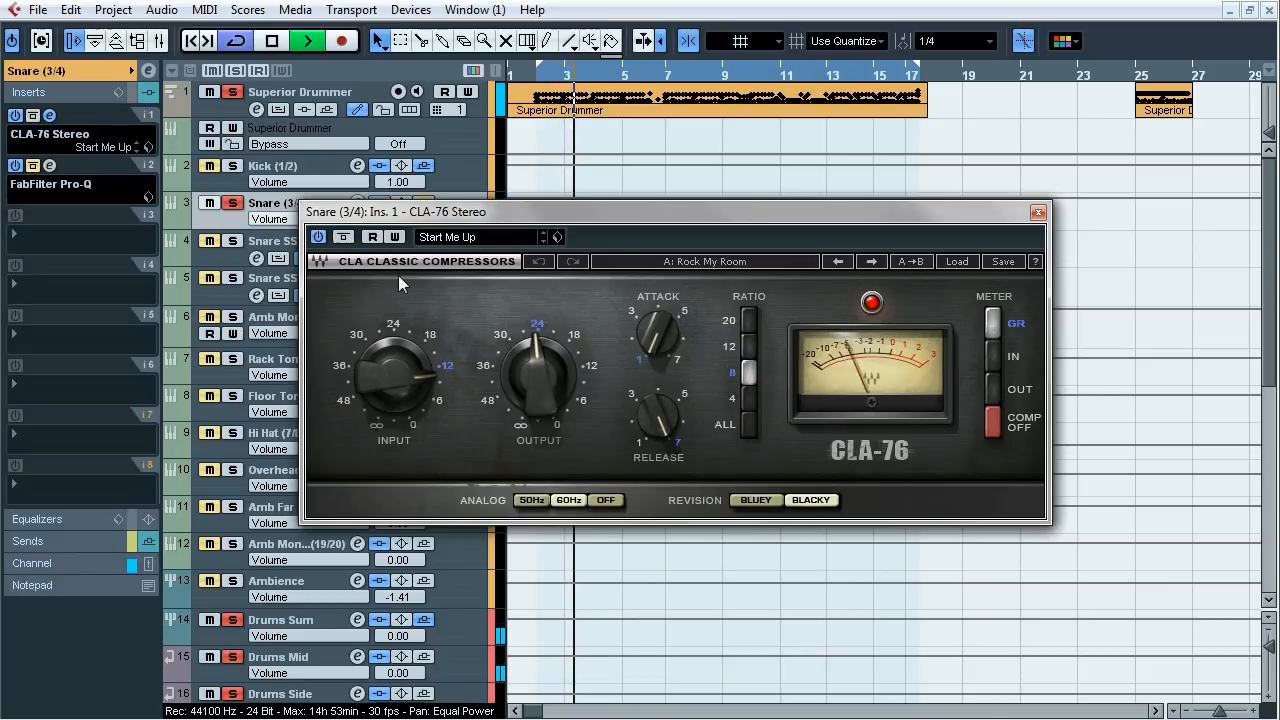
key("space")
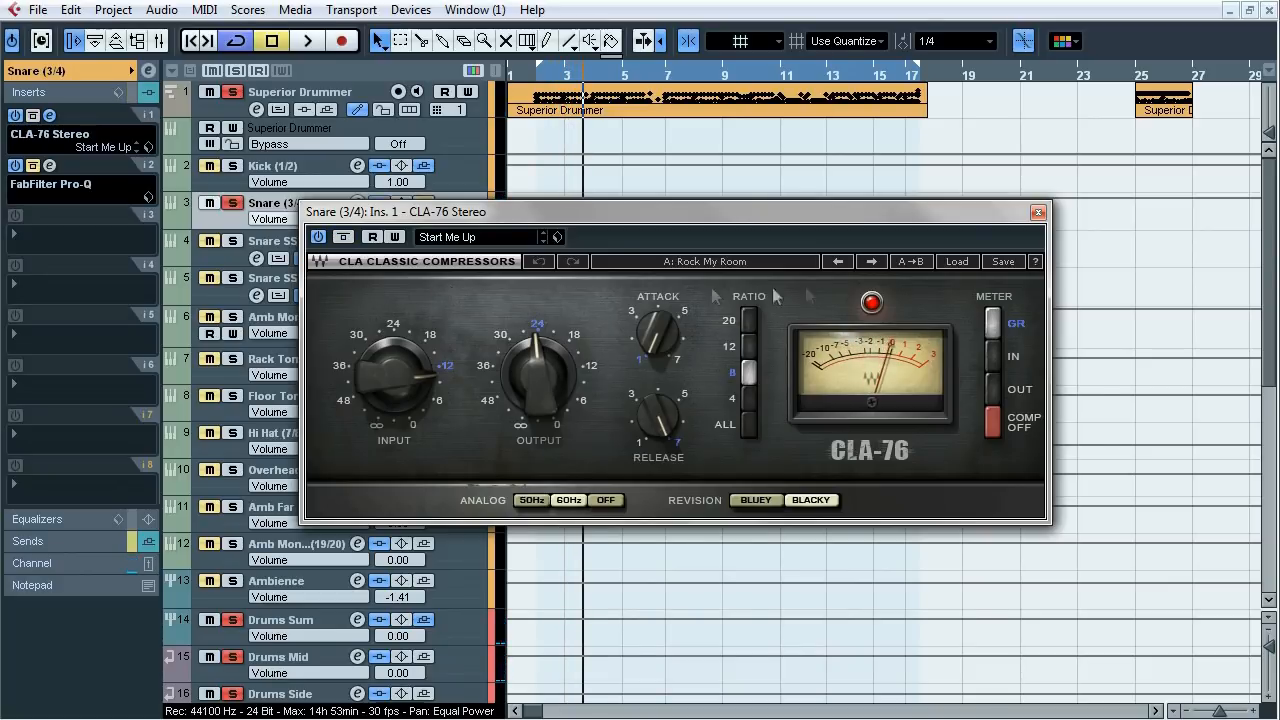
left_click(1038, 212)
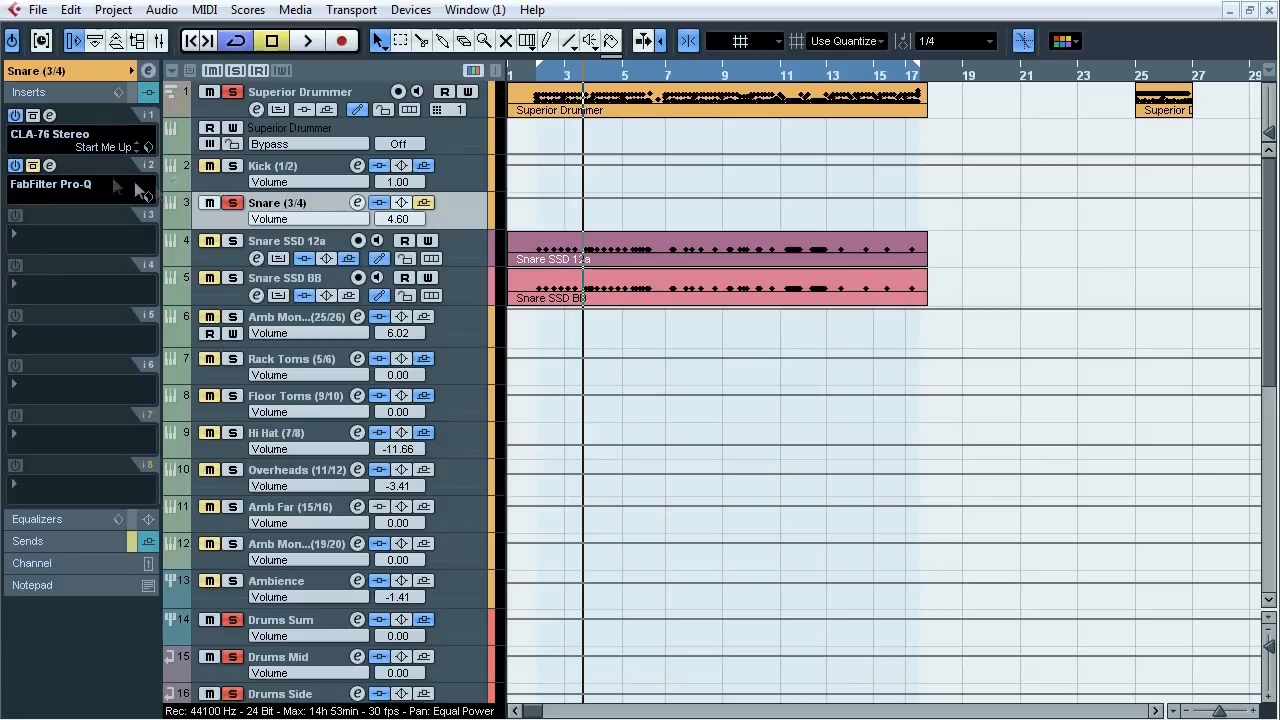
- Open the snare's FabFilter Pro-Q insert, play with it bypassed and active, in solo and with all drums, leave it active and close it
left_click(49, 166)
left_click_drag(577, 113, 557, 137)
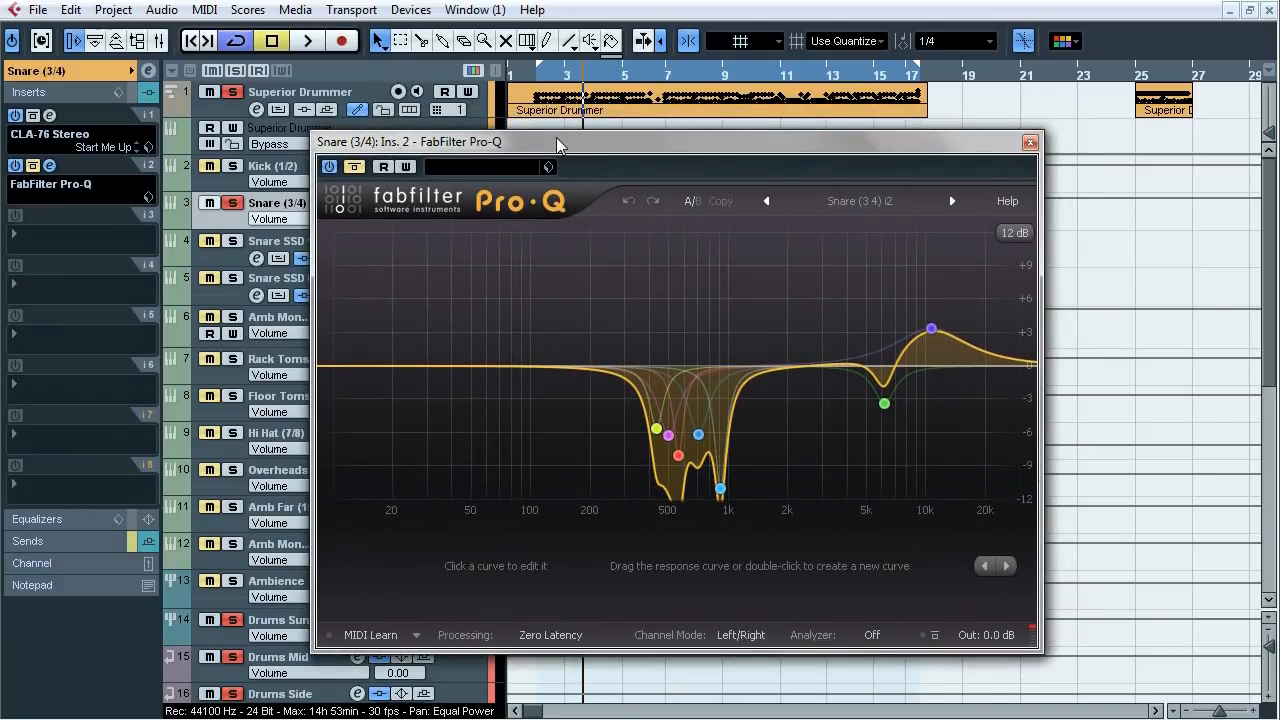
key("space")
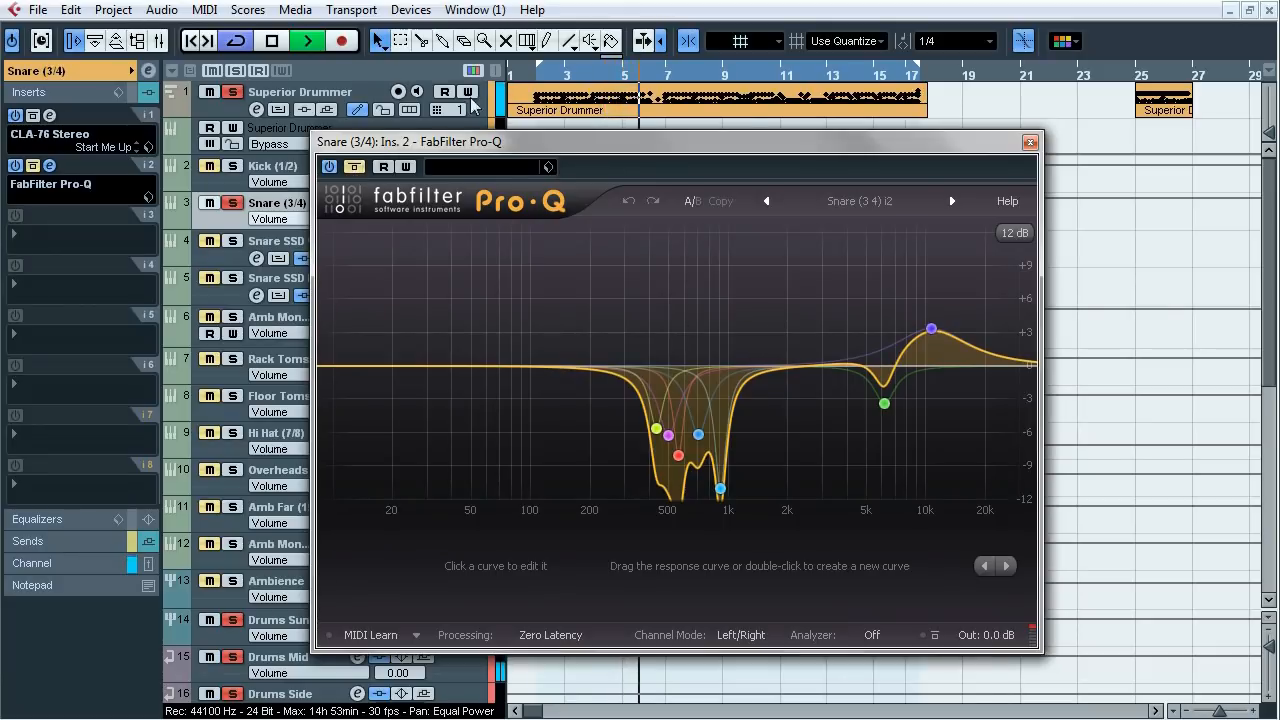
left_click(233, 204)
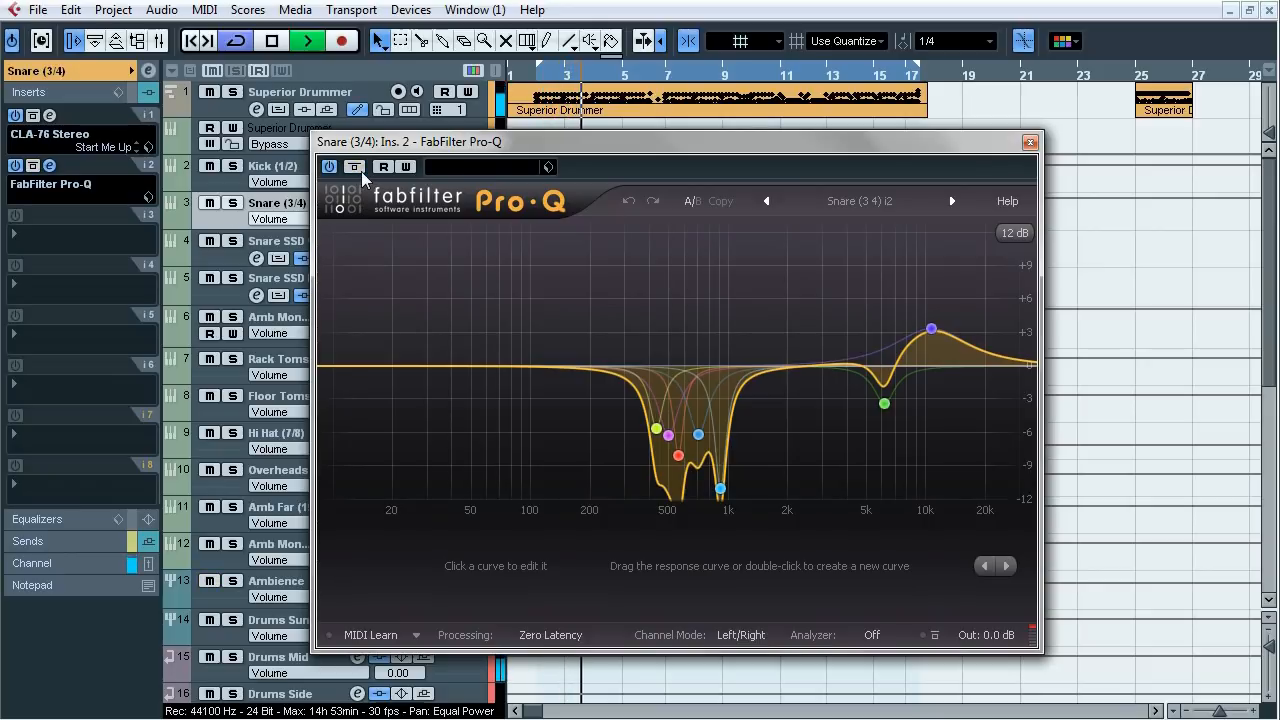
left_click(233, 203)
left_click(354, 170)
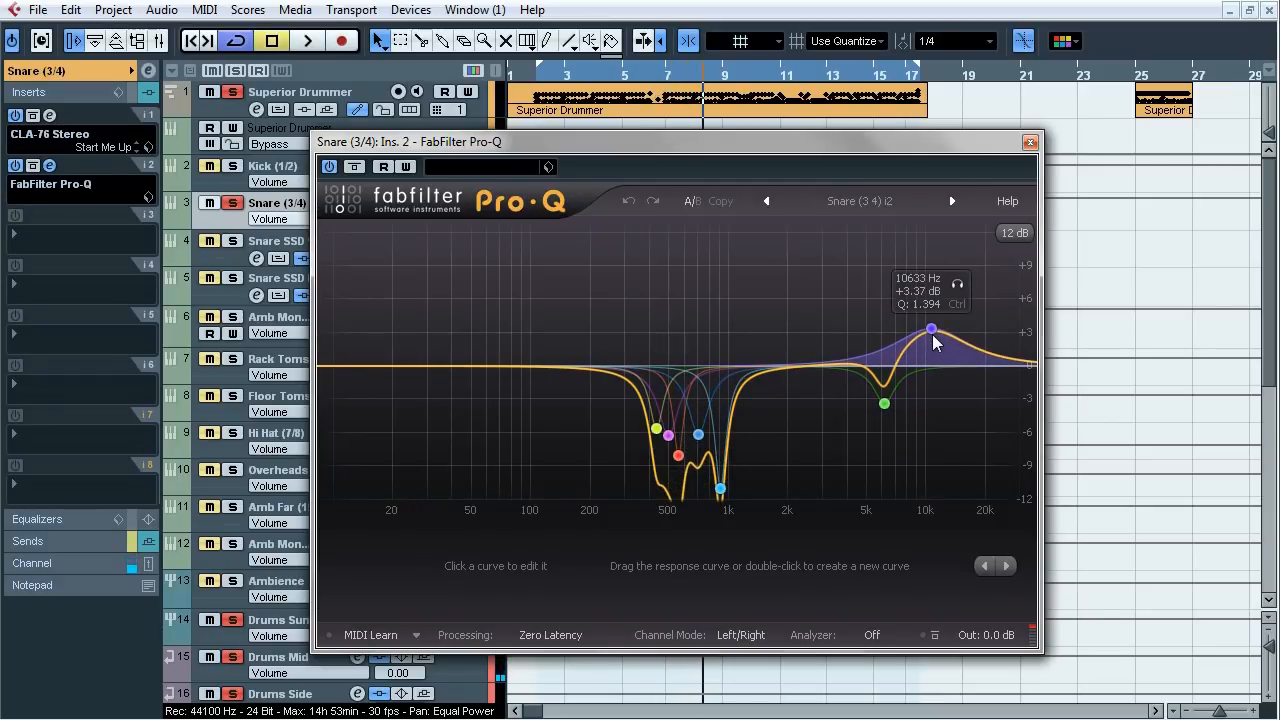
left_click(1030, 142)
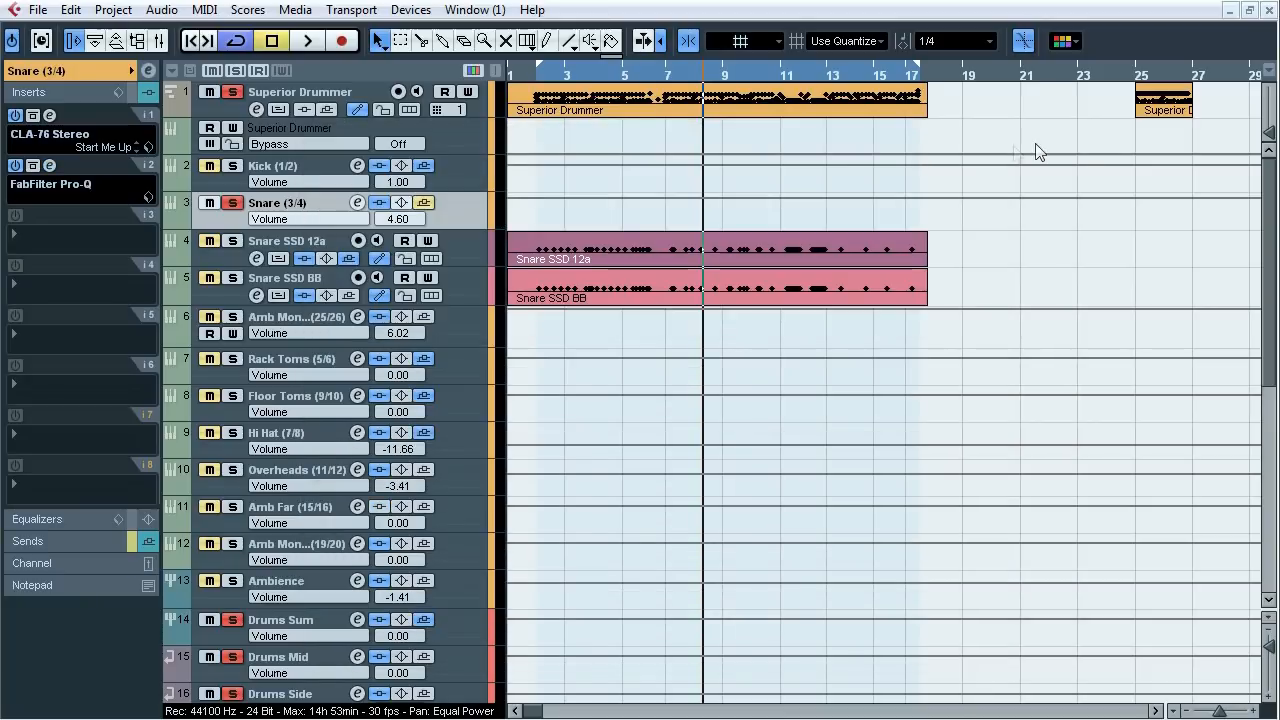
- Show the Snare (3/4) sends, compare the Reverb send active and bypassed during playback, leave it active, stop and unsolo the track
left_click(103, 541)
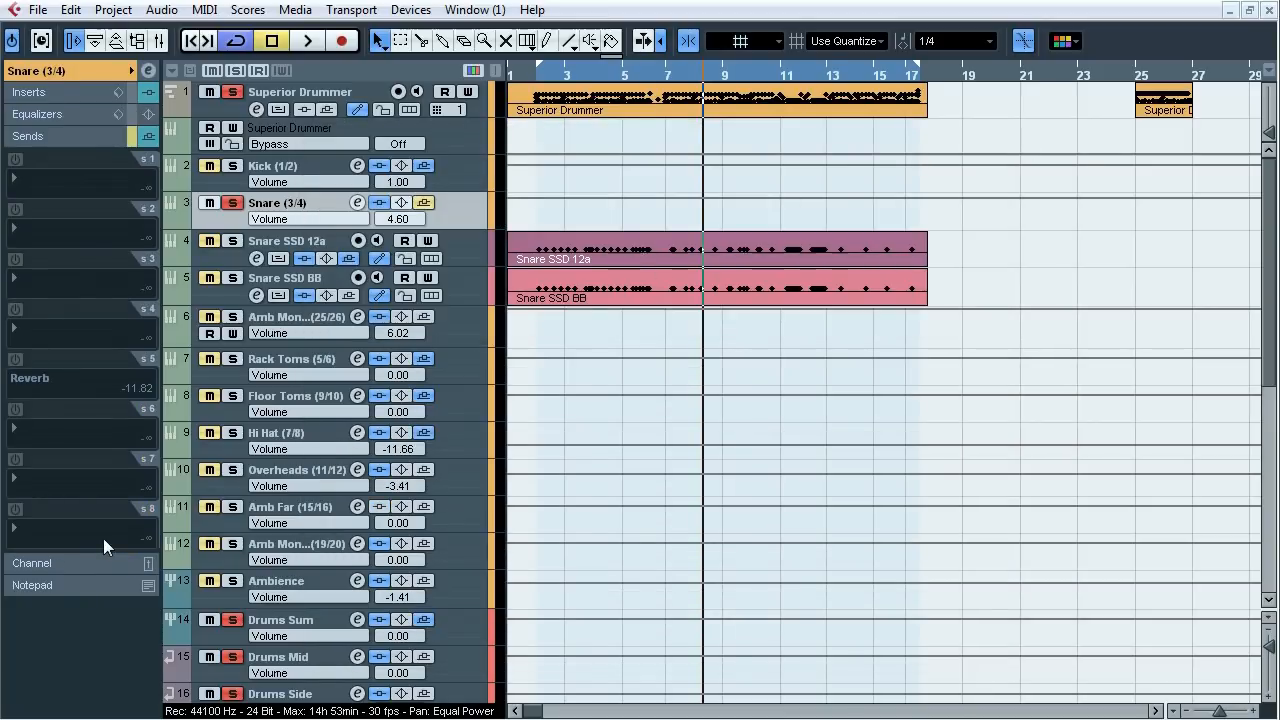
key("space")
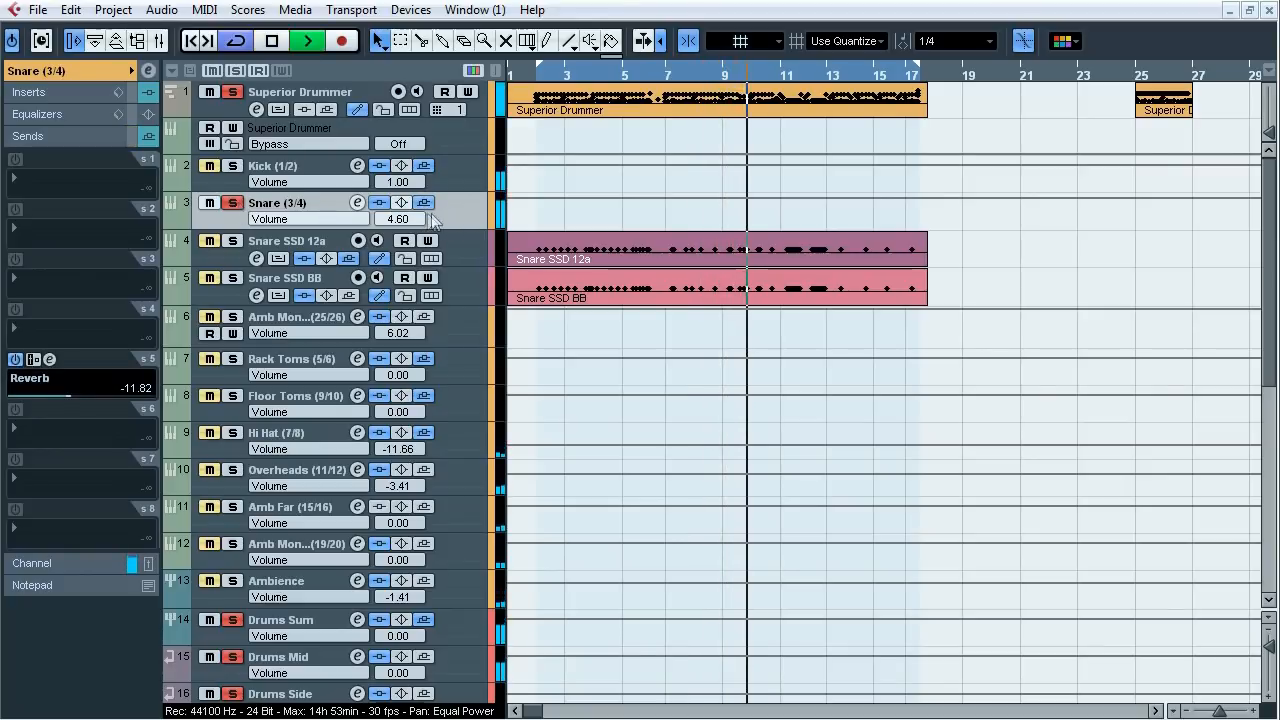
left_click(424, 202)
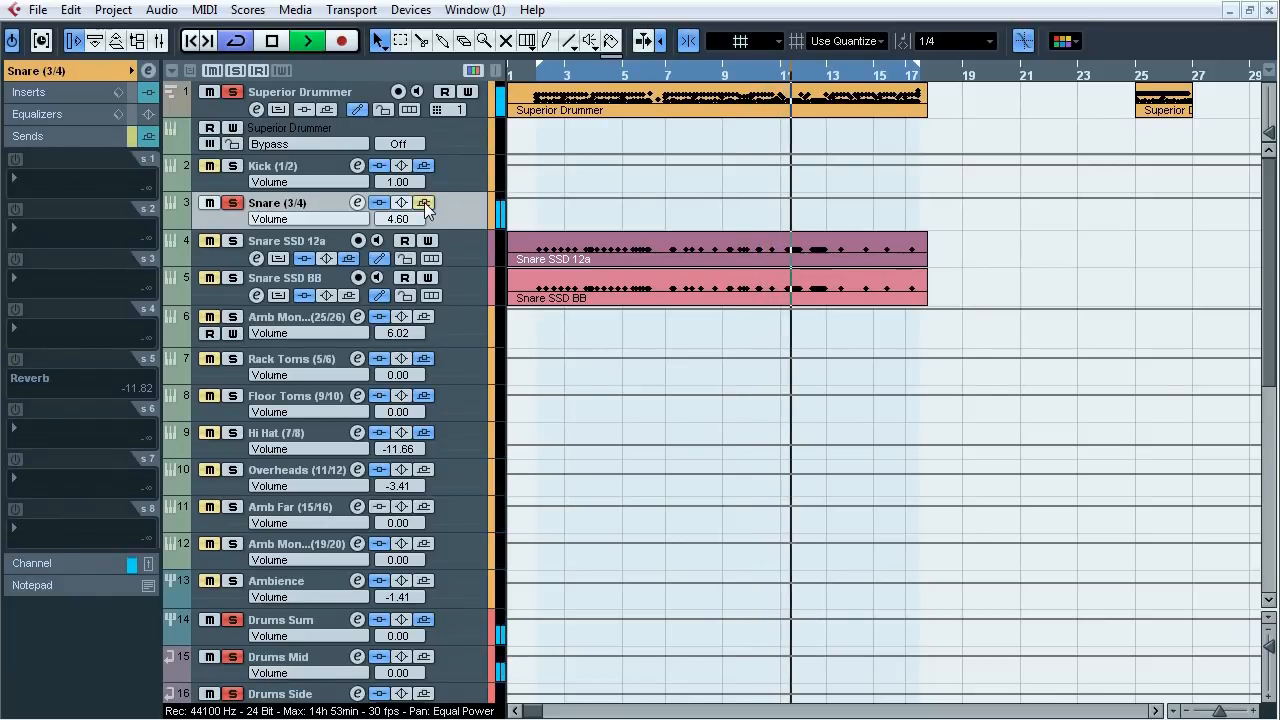
left_click(424, 202)
key("space")
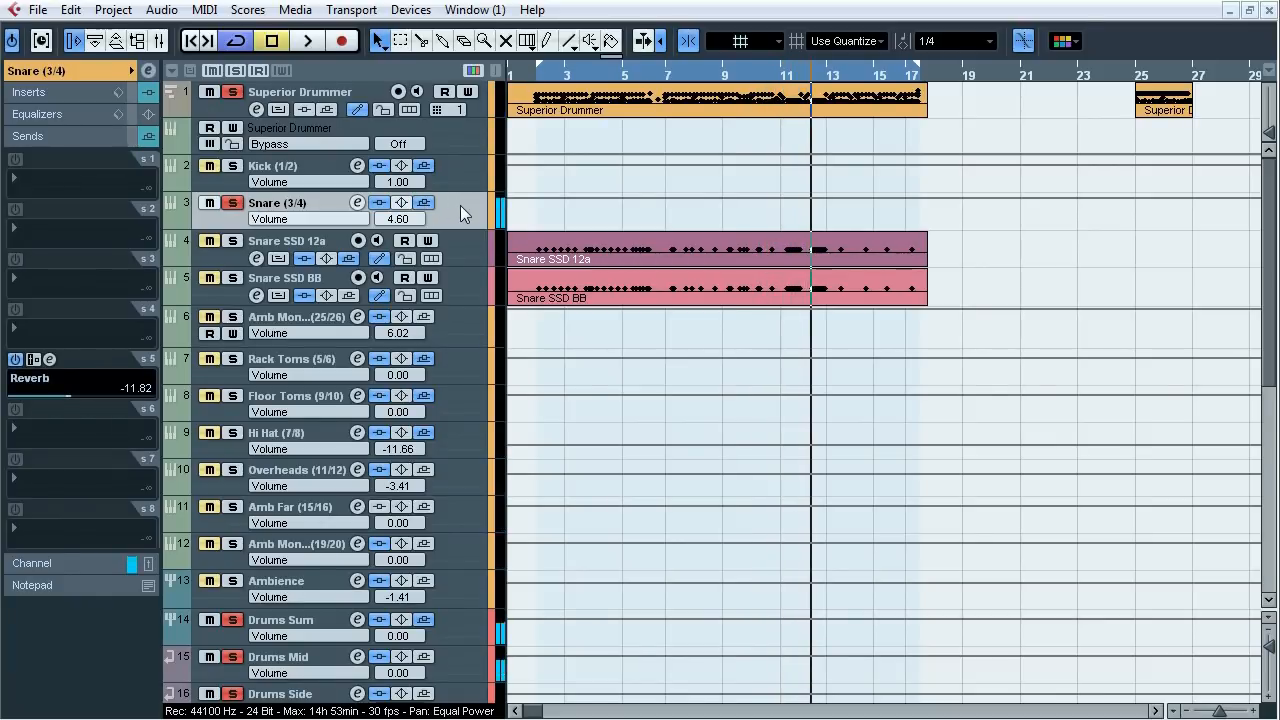
left_click(235, 203)
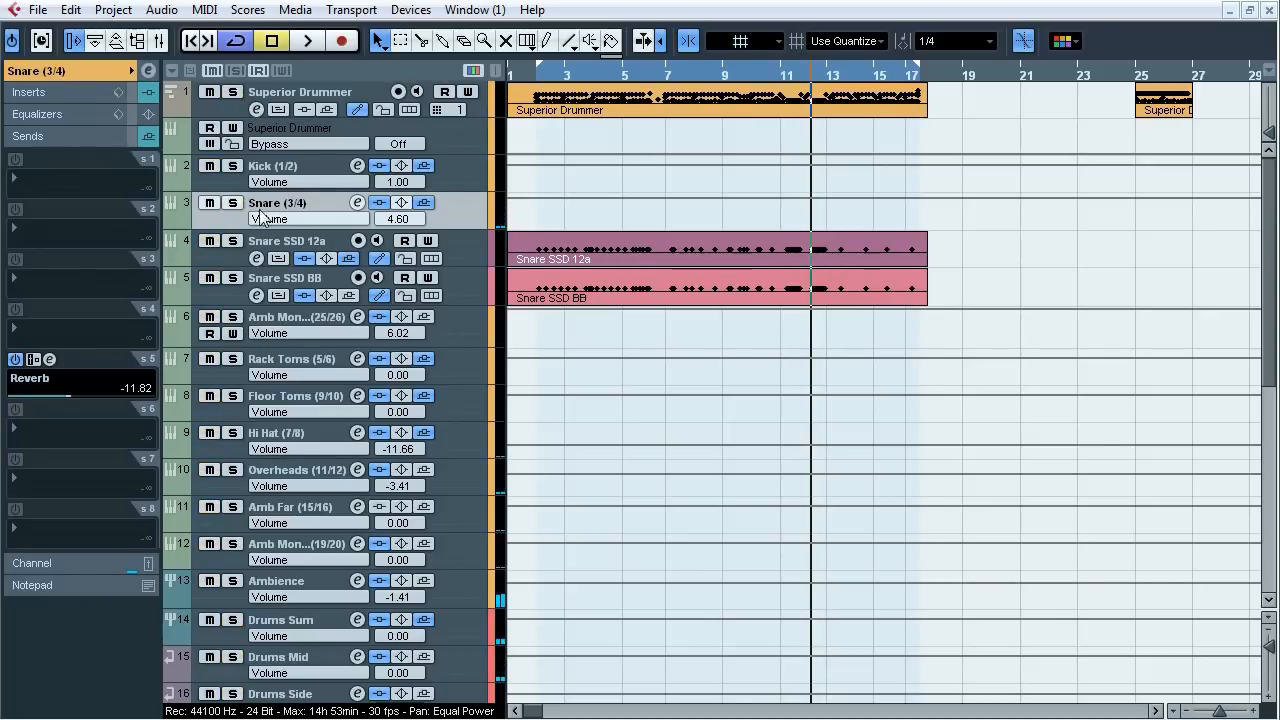
- Select the two SSD snare tracks, solo only Snare SSD 12a, and show its inserts with its sends bypassed
left_click(333, 245)
left_click(322, 280, "shift")
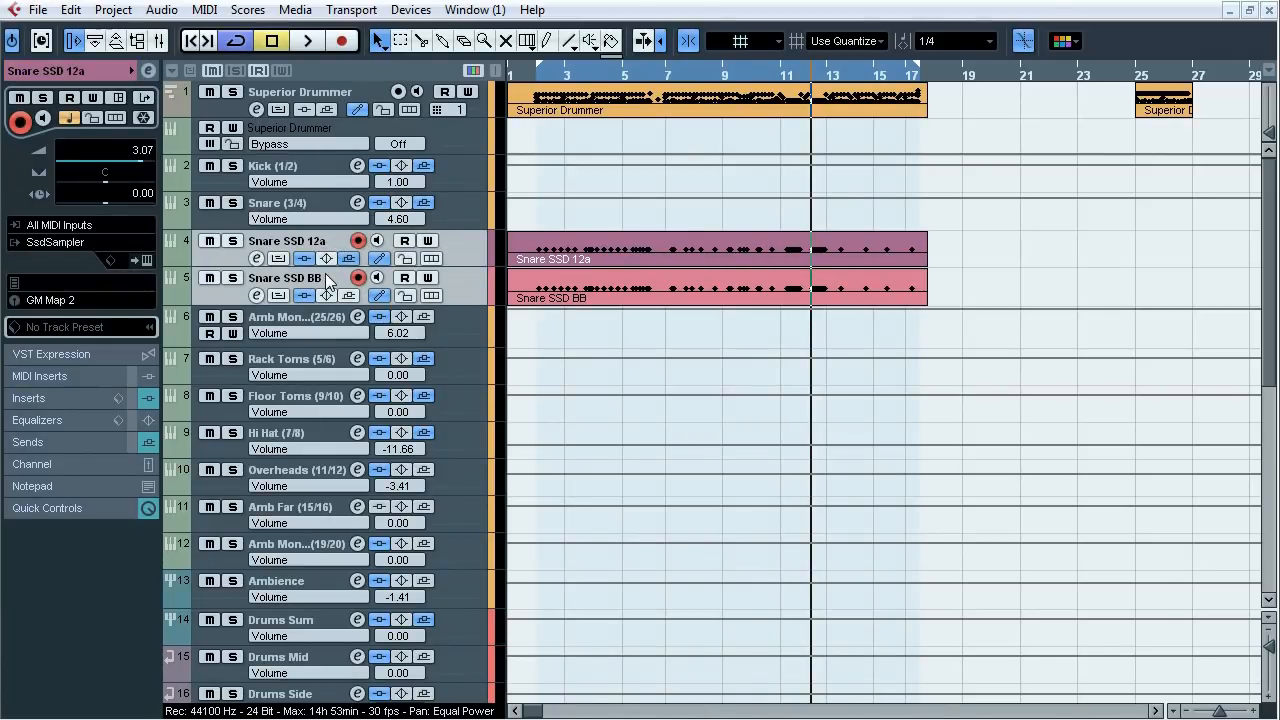
left_click(304, 241)
left_click(232, 241)
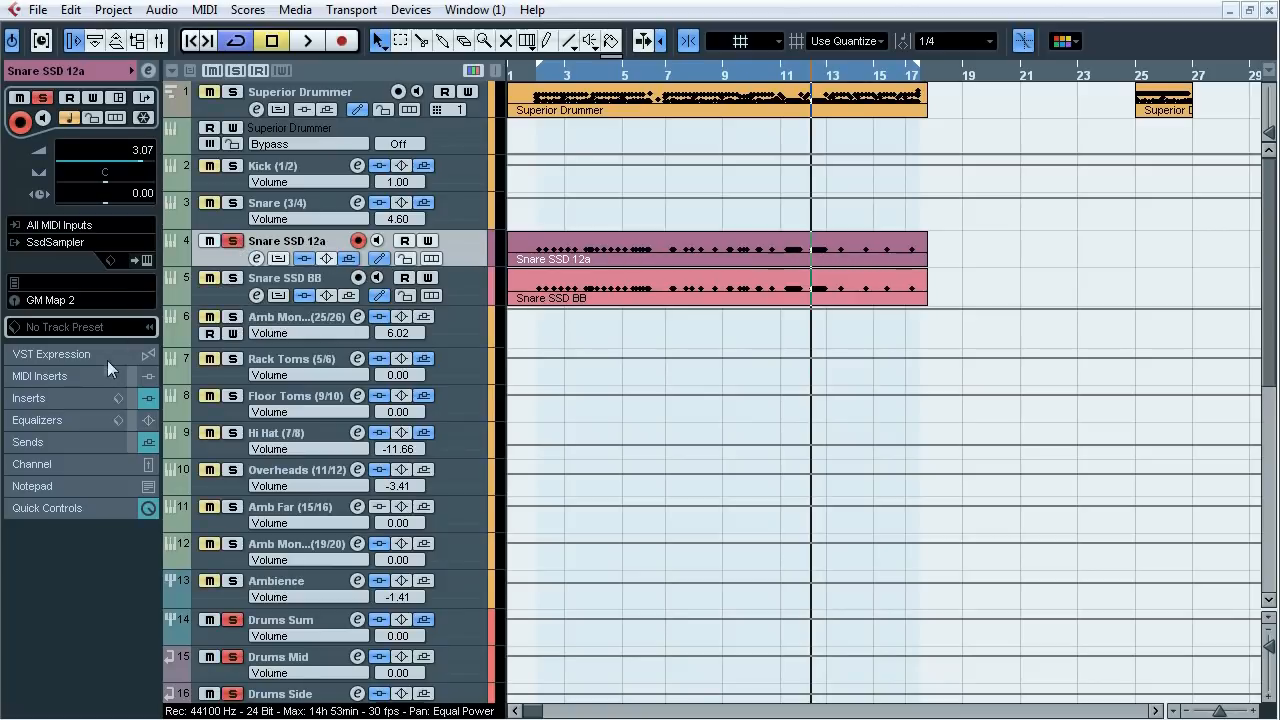
left_click(78, 398)
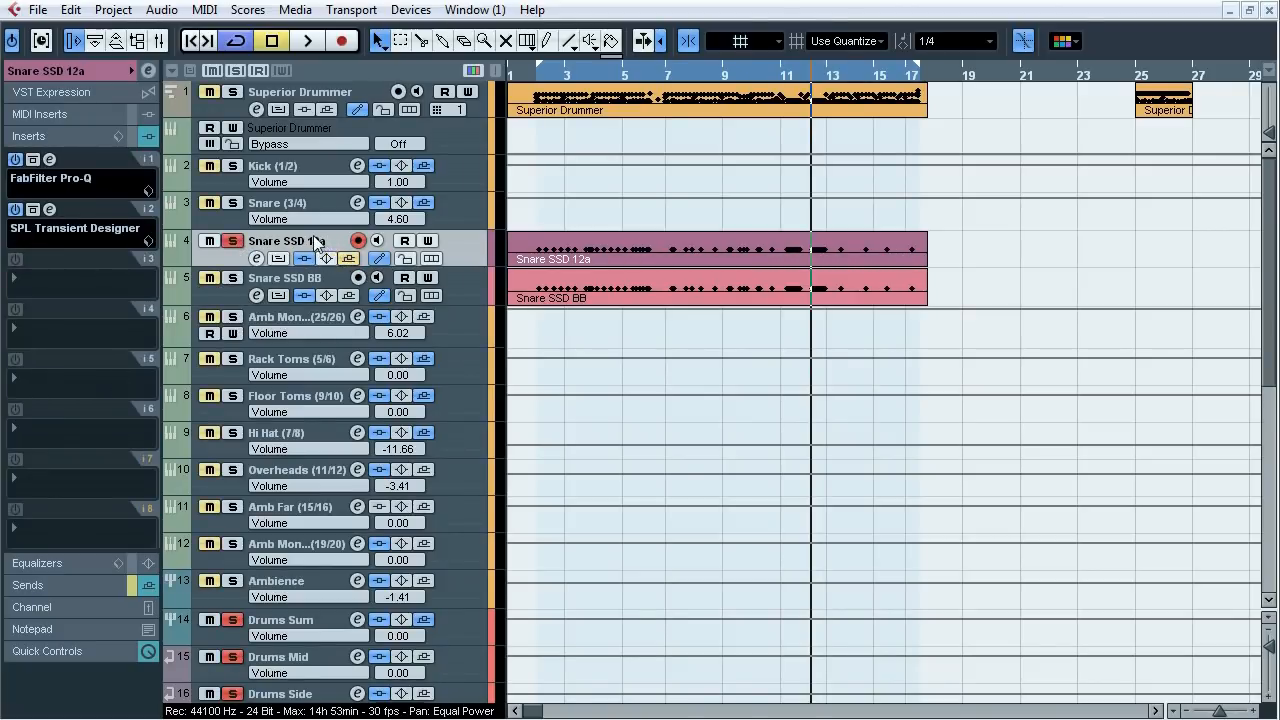
- Play Snare SSD 12a, compare its inserts active and bypassed from bar 2, leave them bypassed and stop playback
key("space")
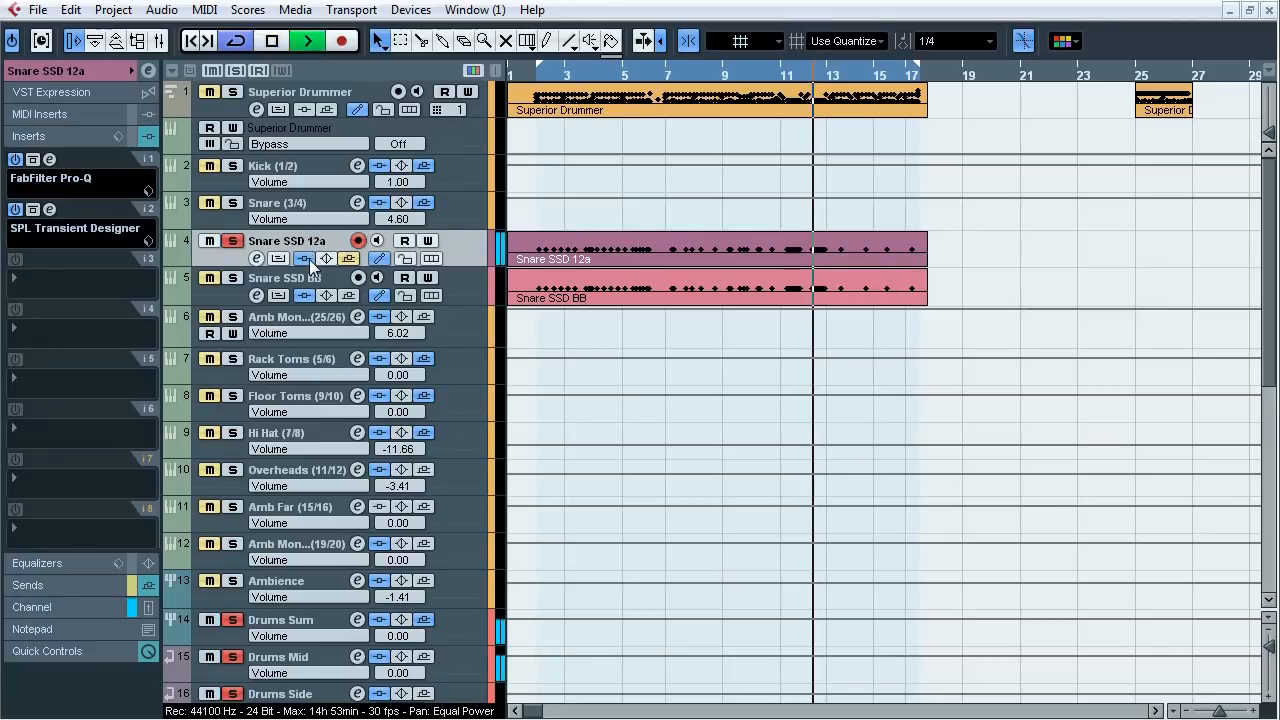
left_click(304, 258)
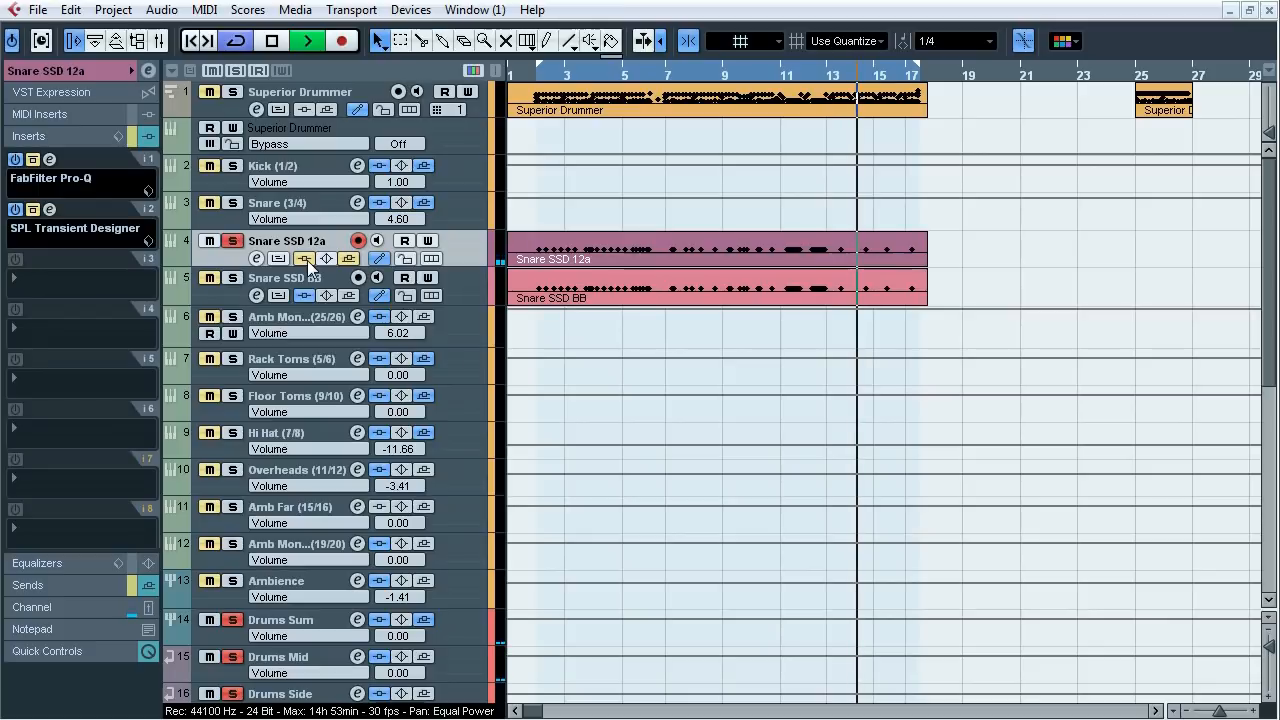
left_click(537, 75)
left_click(304, 258)
left_click(304, 258)
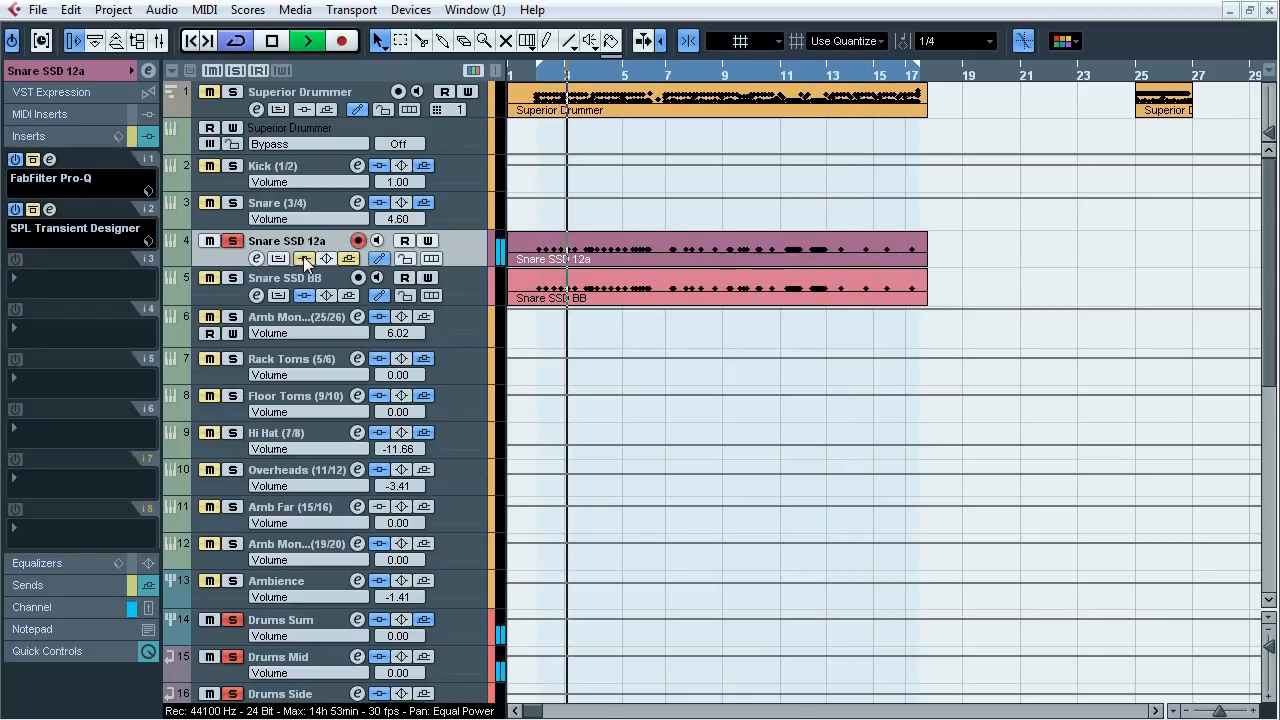
left_click(304, 258)
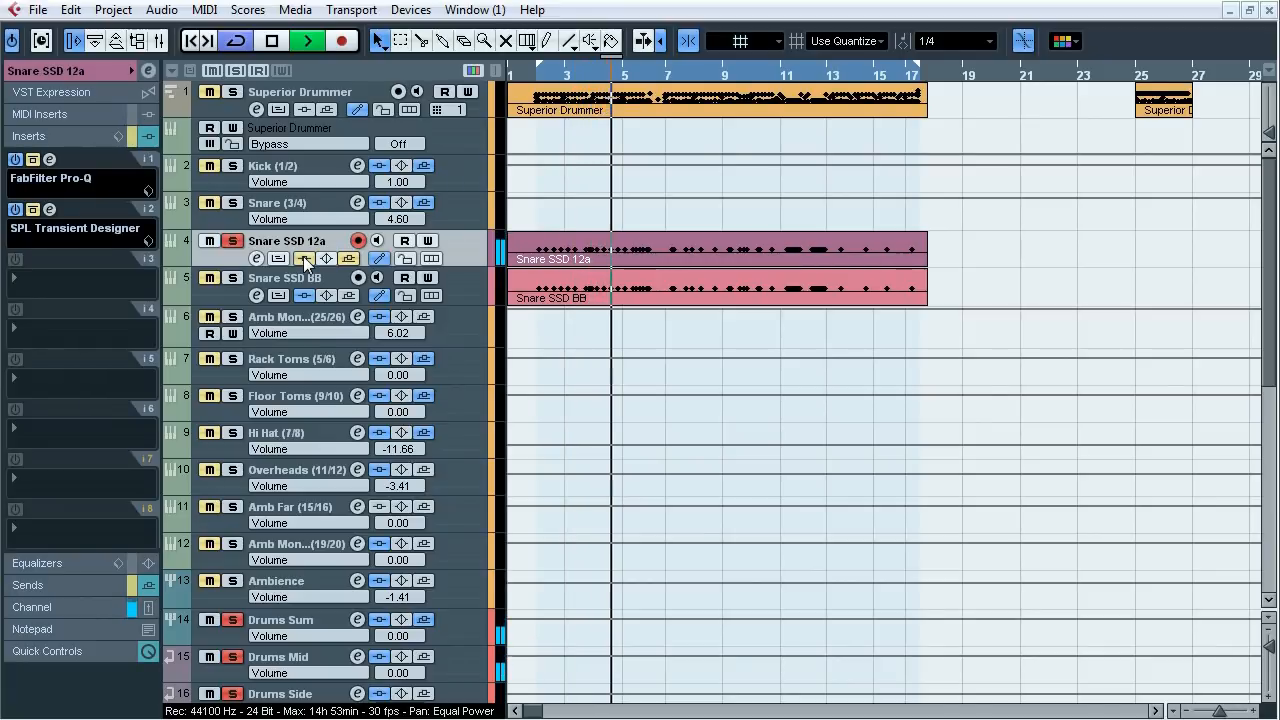
key("space")
left_click(304, 258)
- Open the FabFilter Pro-Q insert on Snare SSD 12a, play the track and take the EQ out of bypass
left_click(49, 160)
left_click_drag(613, 42, 657, 123)
key("space")
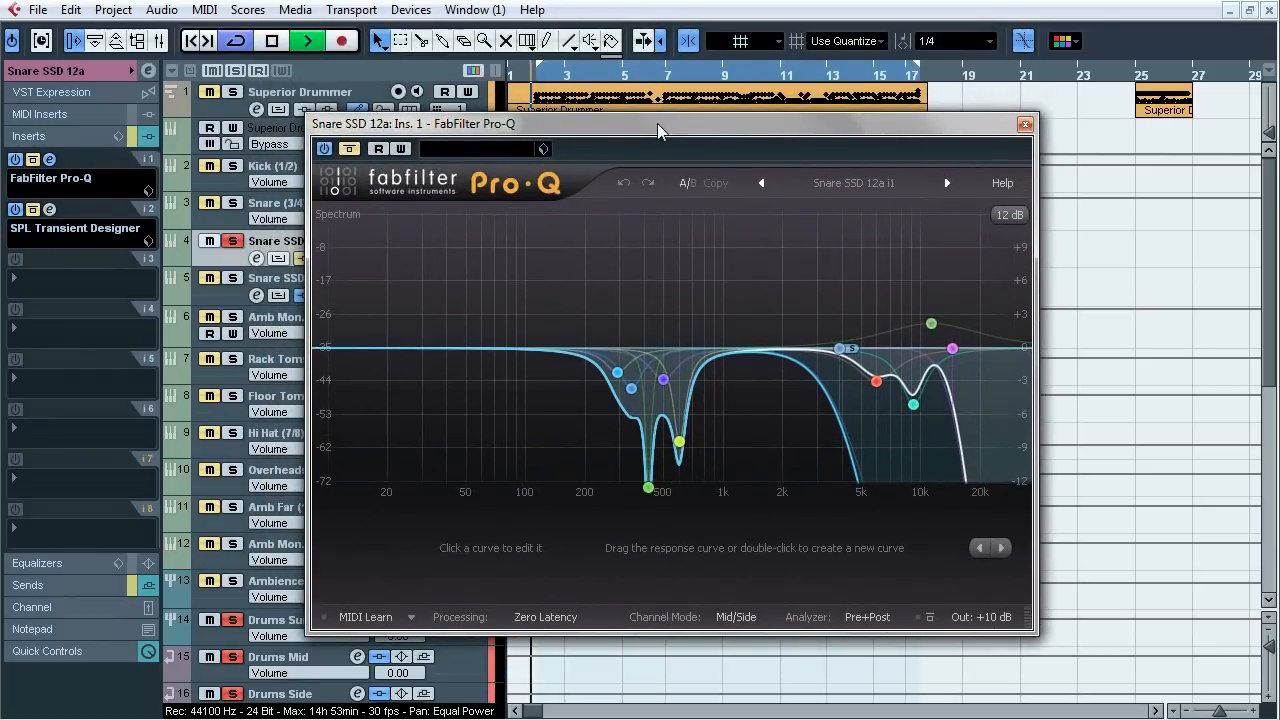
left_click(349, 149)
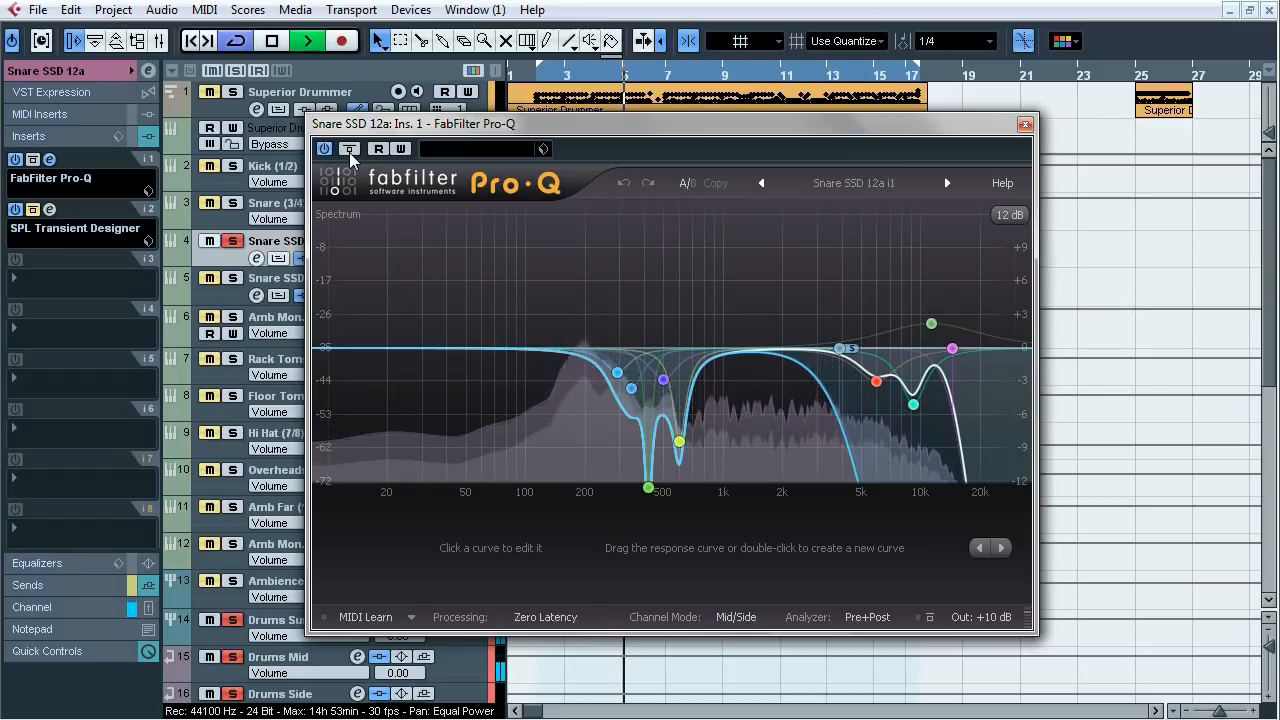
- Examine the Pro-Q bands on Snare SSD 12a, including the high cut, the high-frequency bells and the output gain, and stop playback
mouse_move(636, 397)
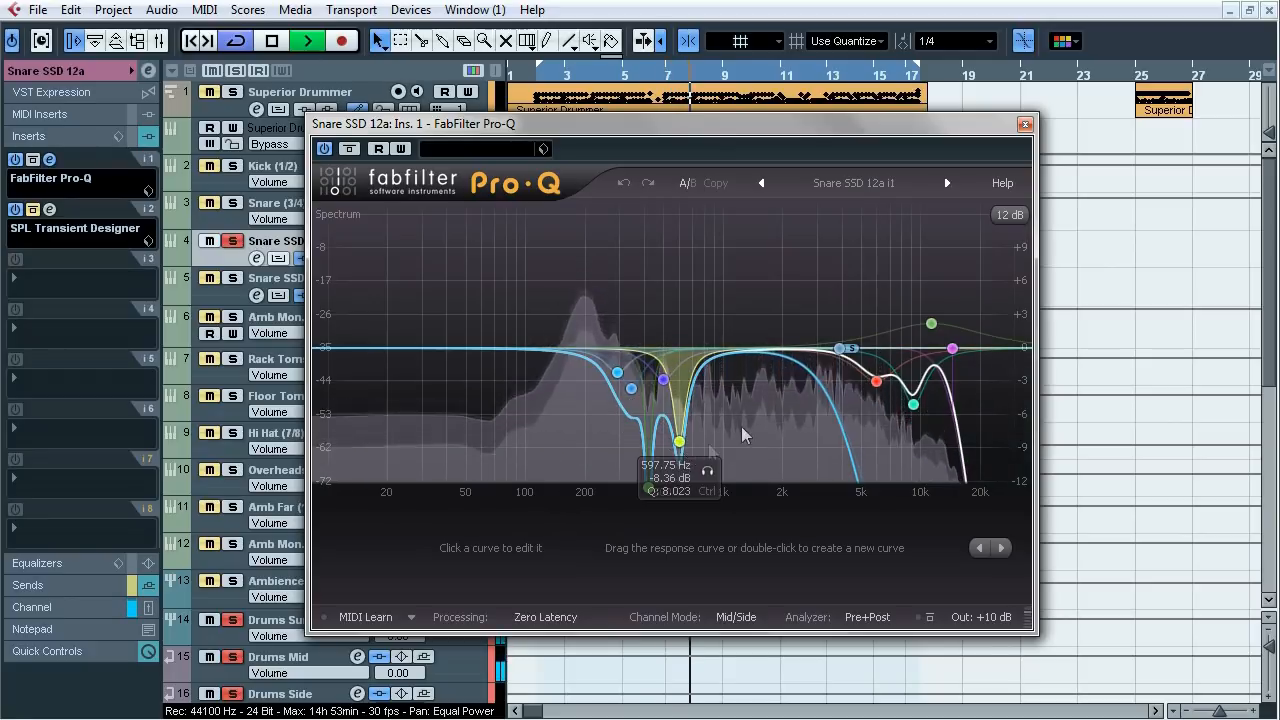
left_click(843, 356)
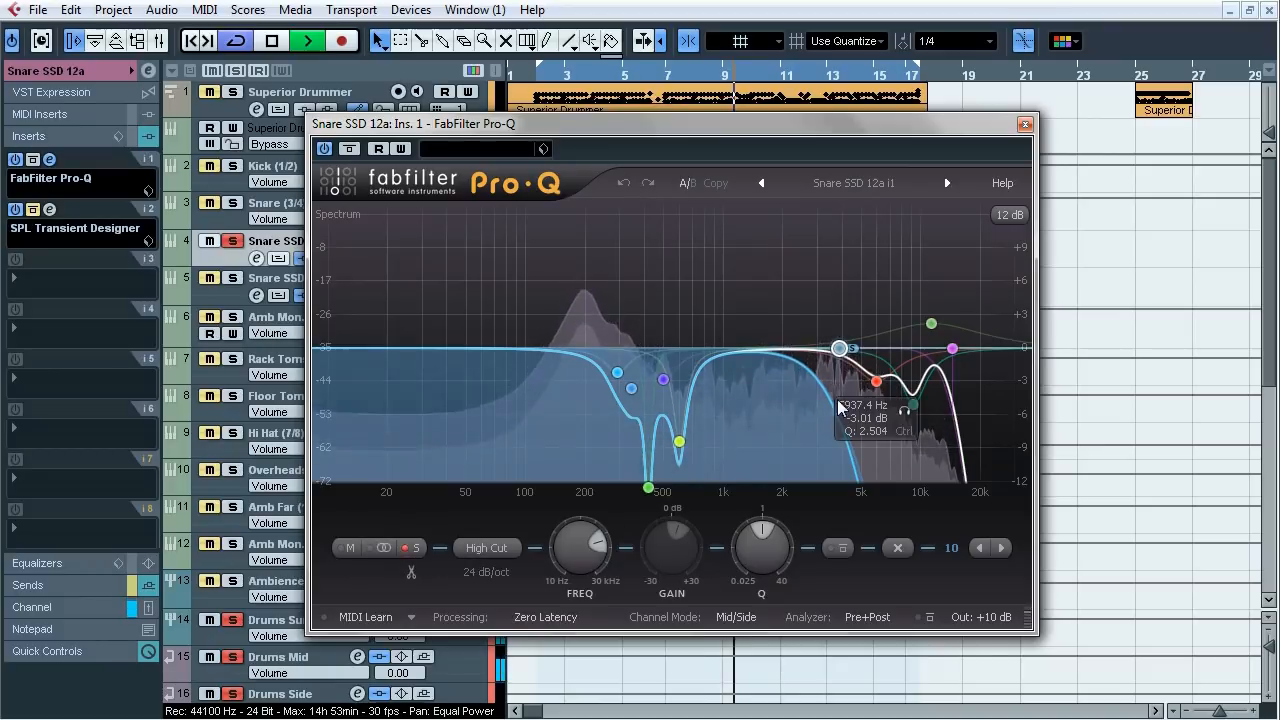
left_click(876, 381)
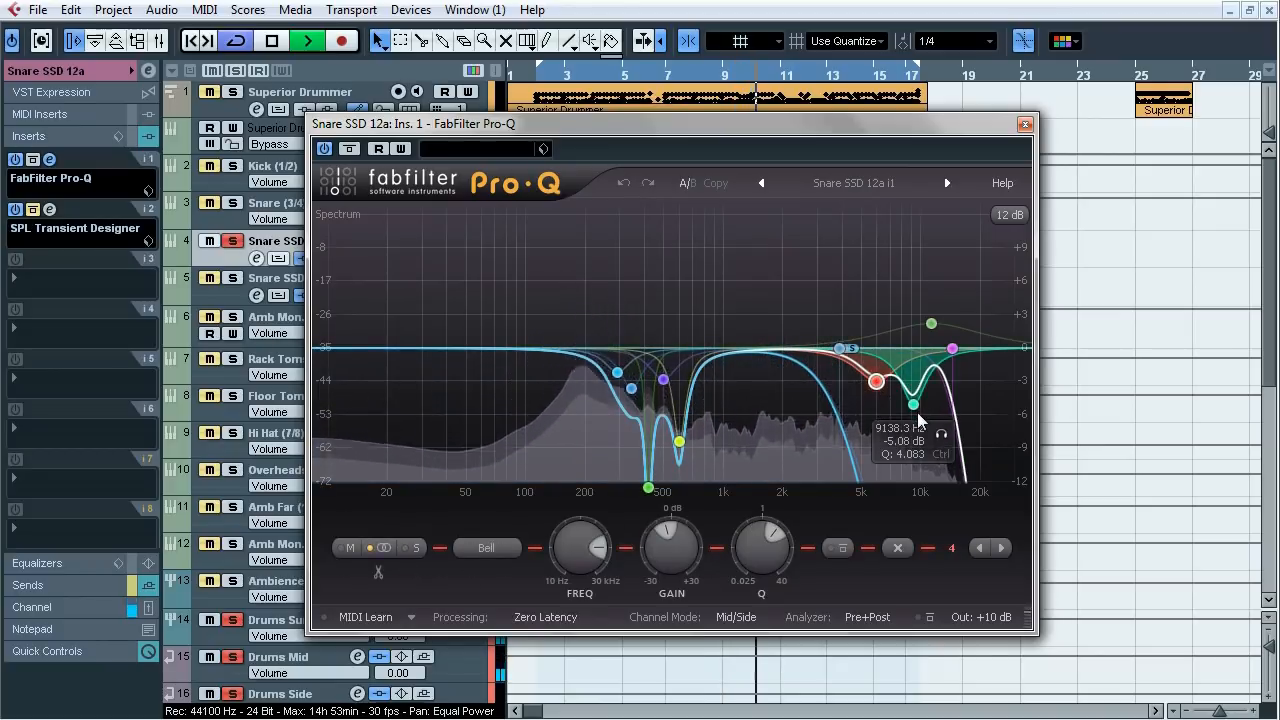
mouse_move(921, 335)
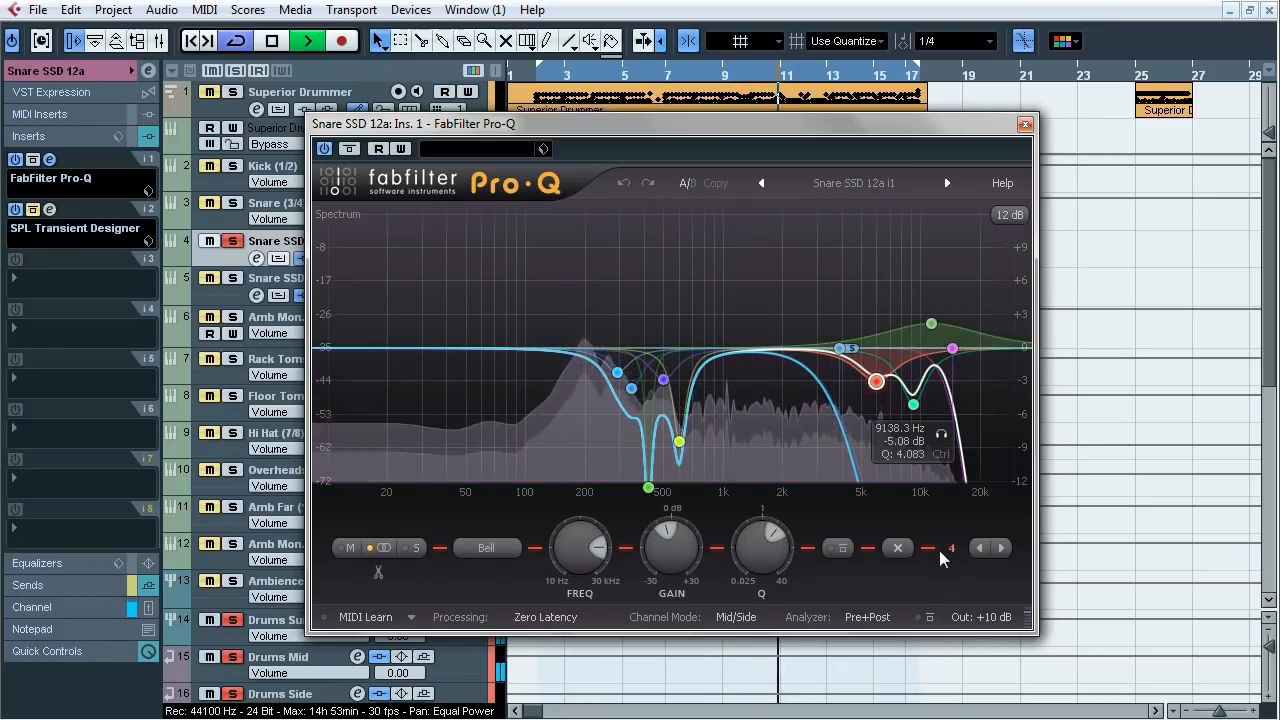
mouse_move(990, 575)
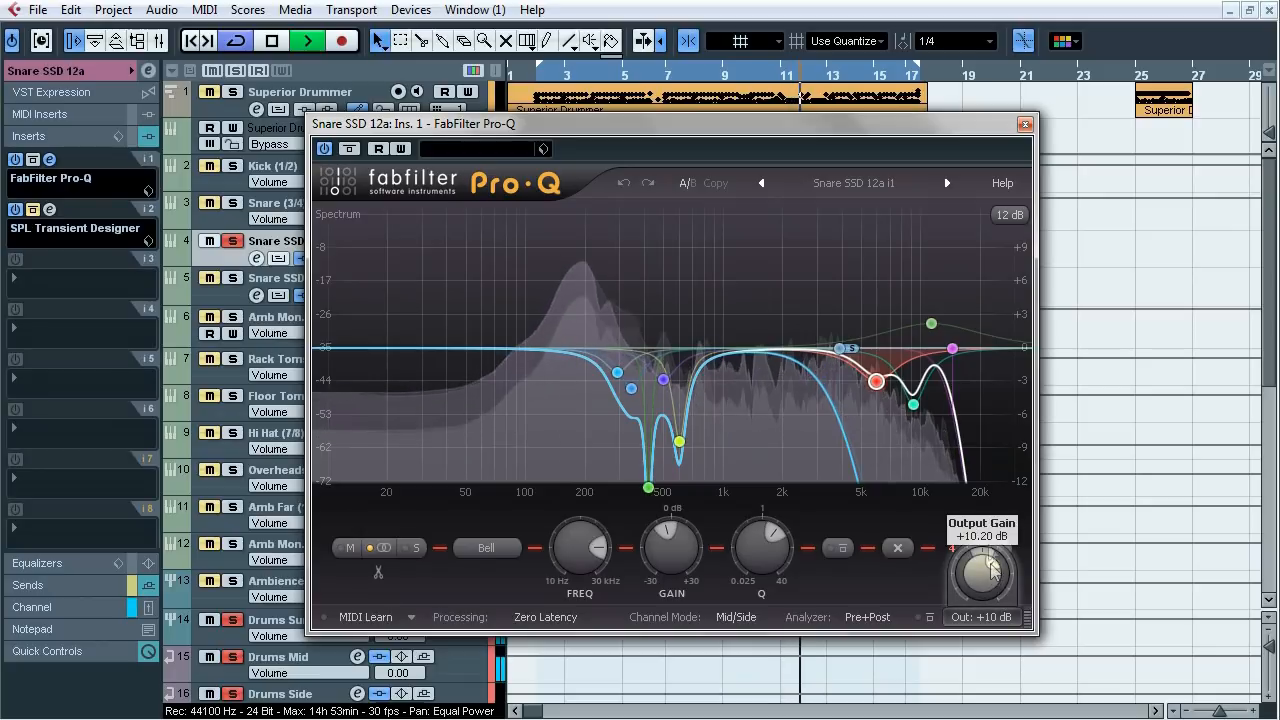
key("space")
- Play Snare SSD 12a with the other snare tracks to hear its Pro-Q in context, leave the EQ active, stop and close it
left_click_drag(918, 124, 1050, 172)
left_click(234, 279)
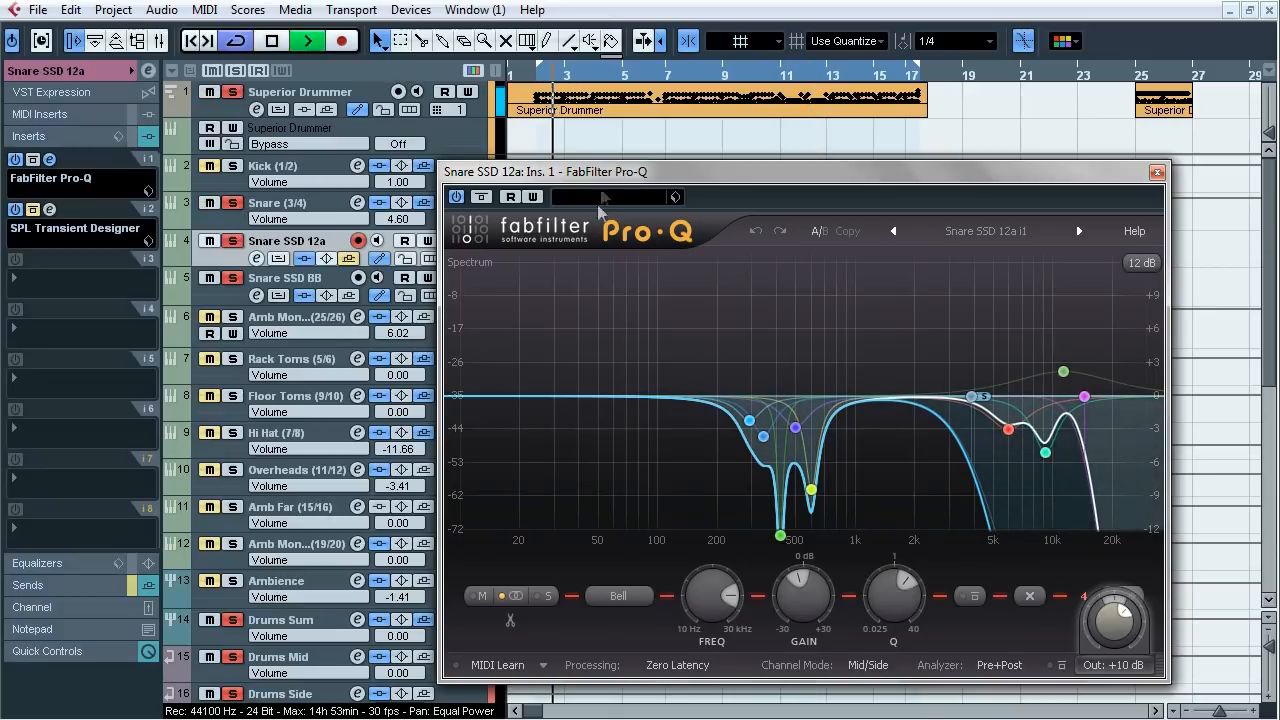
left_click(485, 200)
key("space")
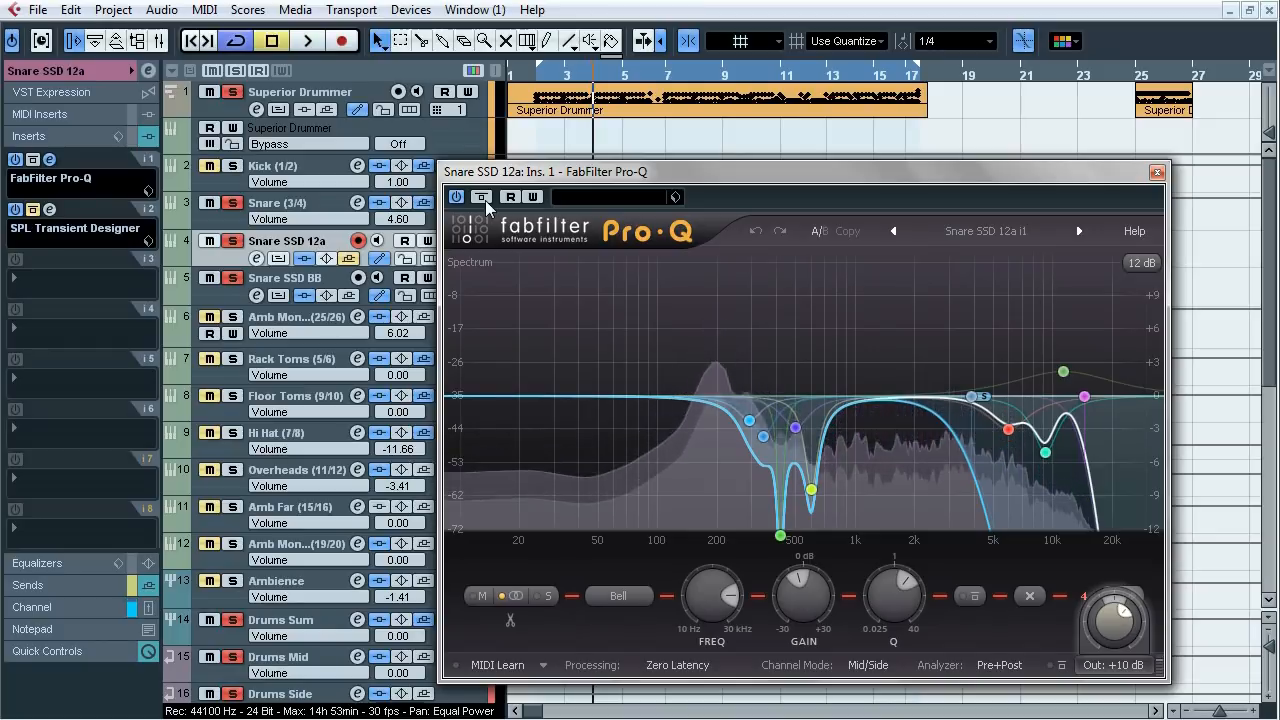
left_click(1157, 172)
- Open the SPL Transient Designer on Snare SSD 12a, compare it bypassed and active during playback, leave it active, stop and close it
left_click(80, 228)
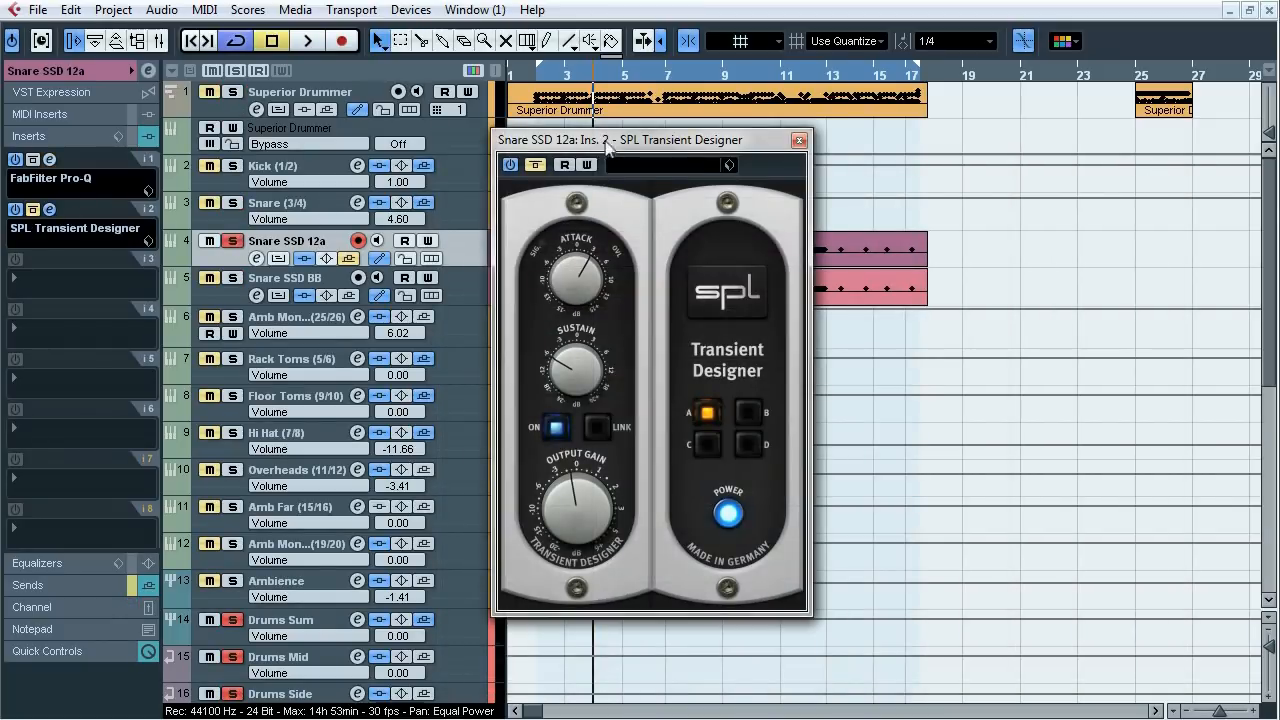
left_click_drag(604, 147, 715, 148)
key("space")
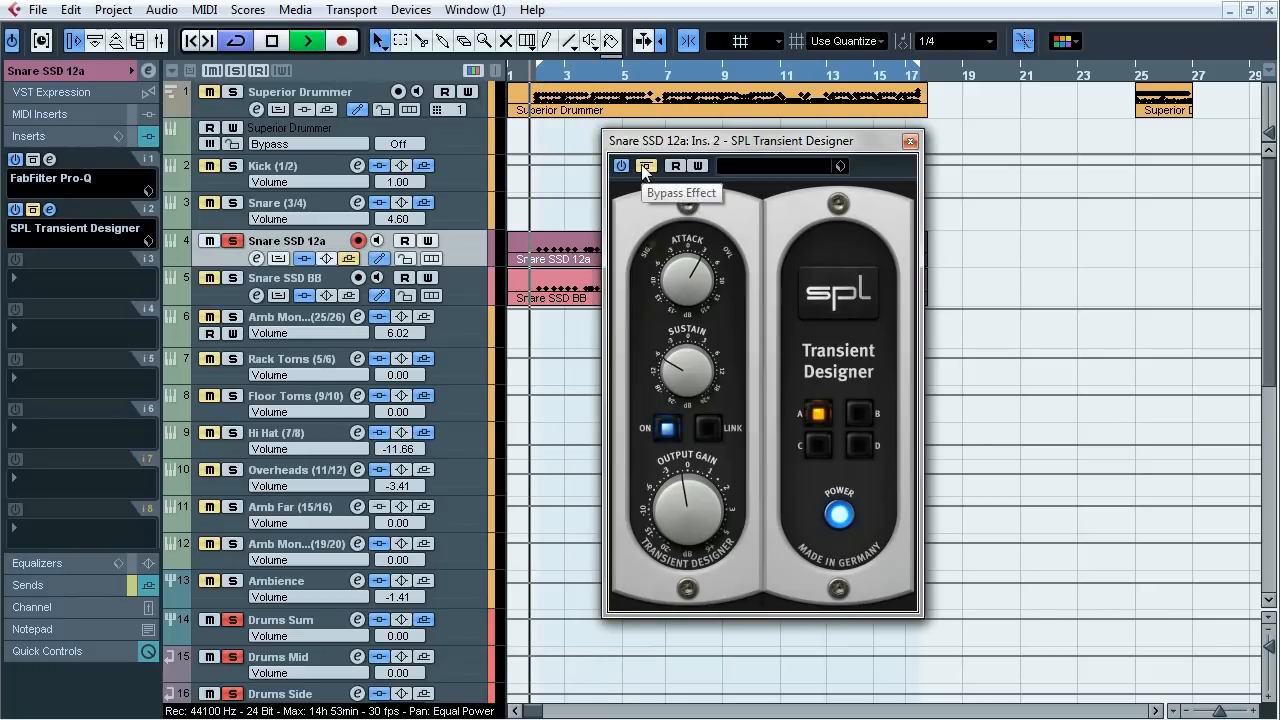
left_click(645, 166)
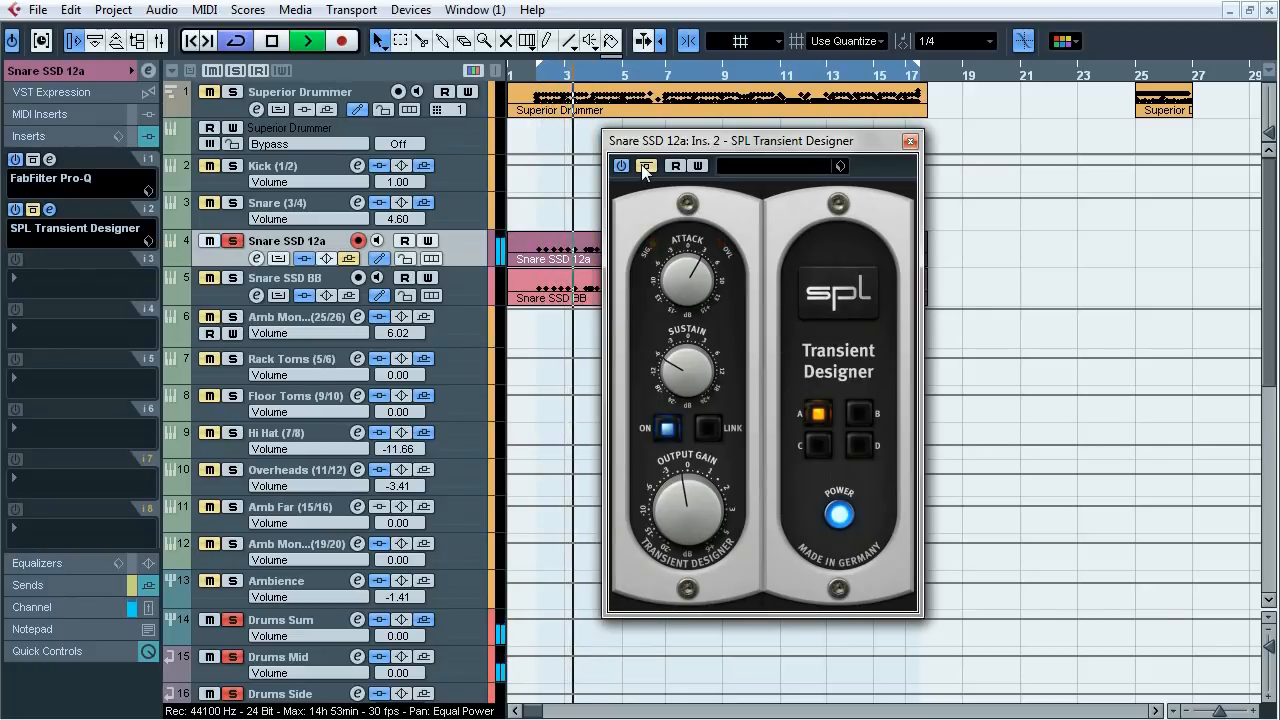
left_click(645, 166)
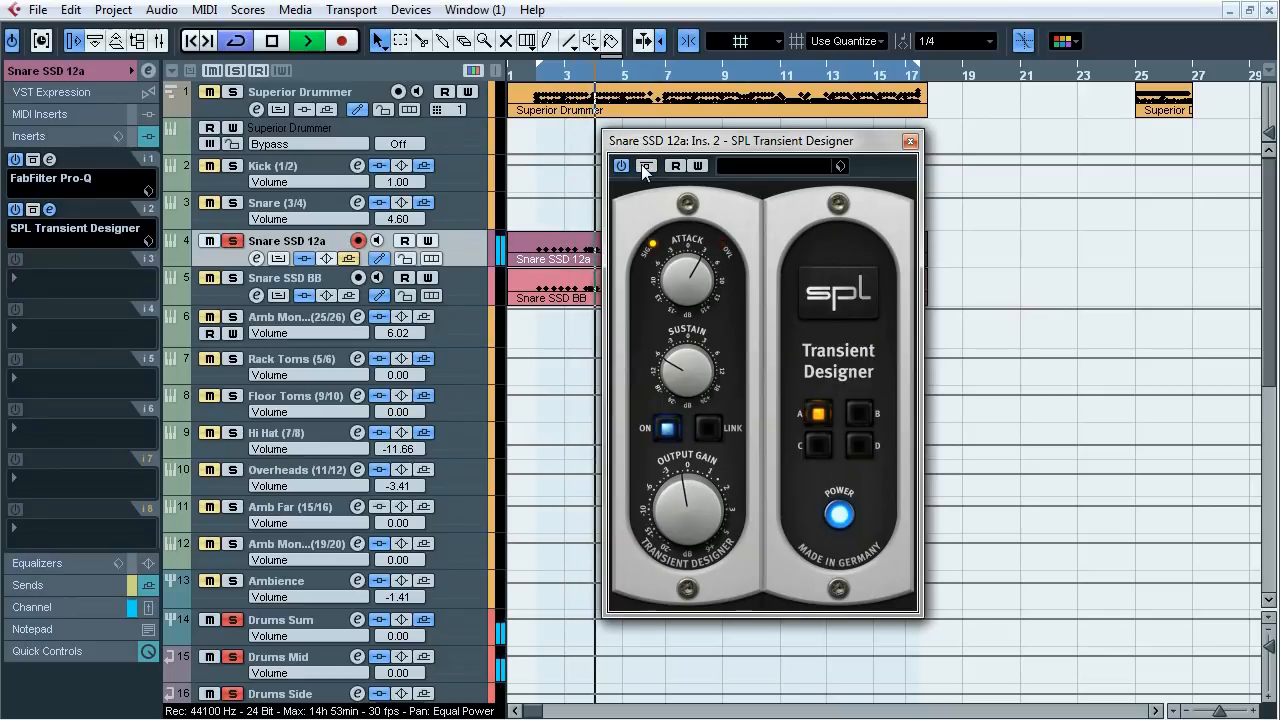
left_click(645, 166)
left_click(641, 166)
key("space")
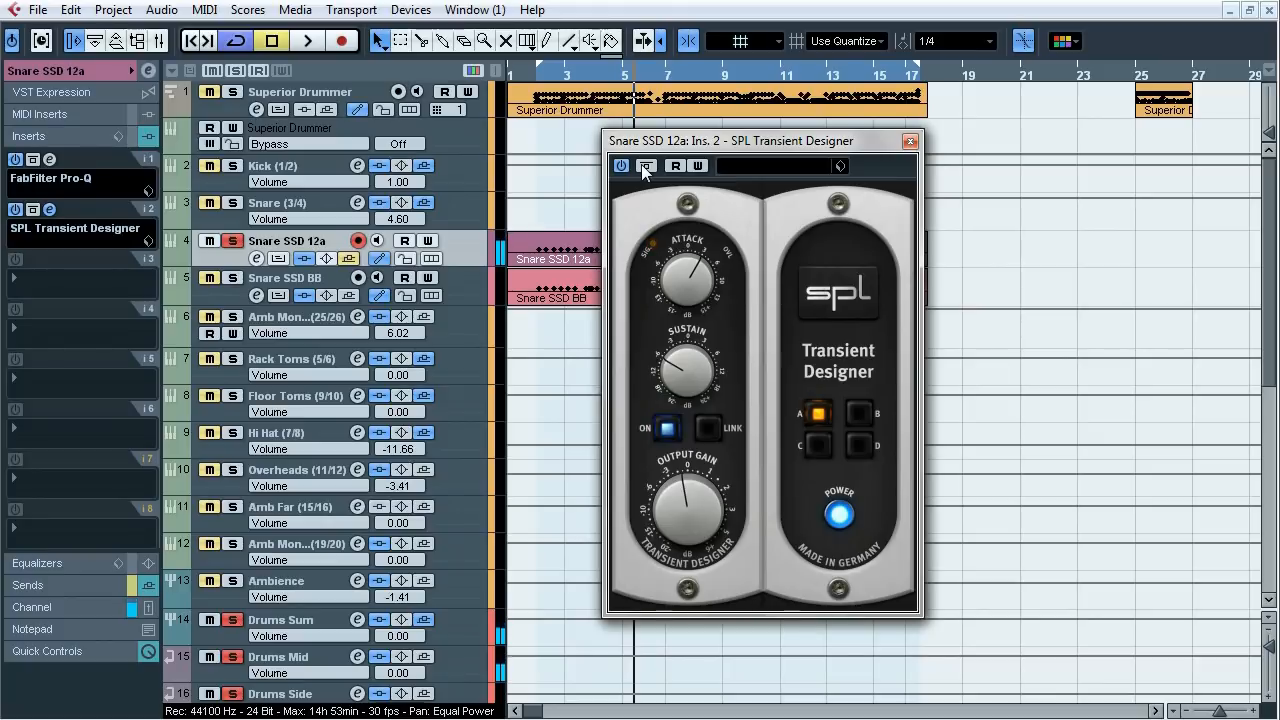
left_click(910, 141)
- Show the sends of Snare SSD 12a, take them out of bypass and unsolo the track
left_click(73, 580)
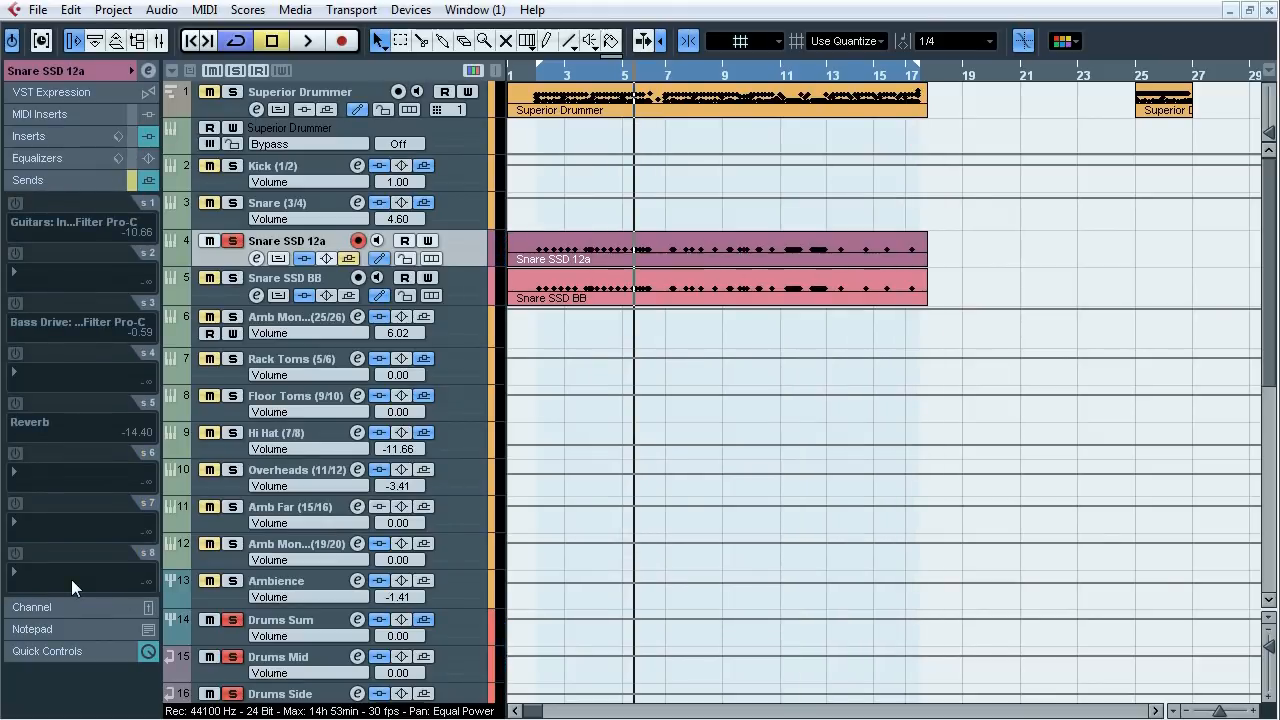
left_click(349, 259)
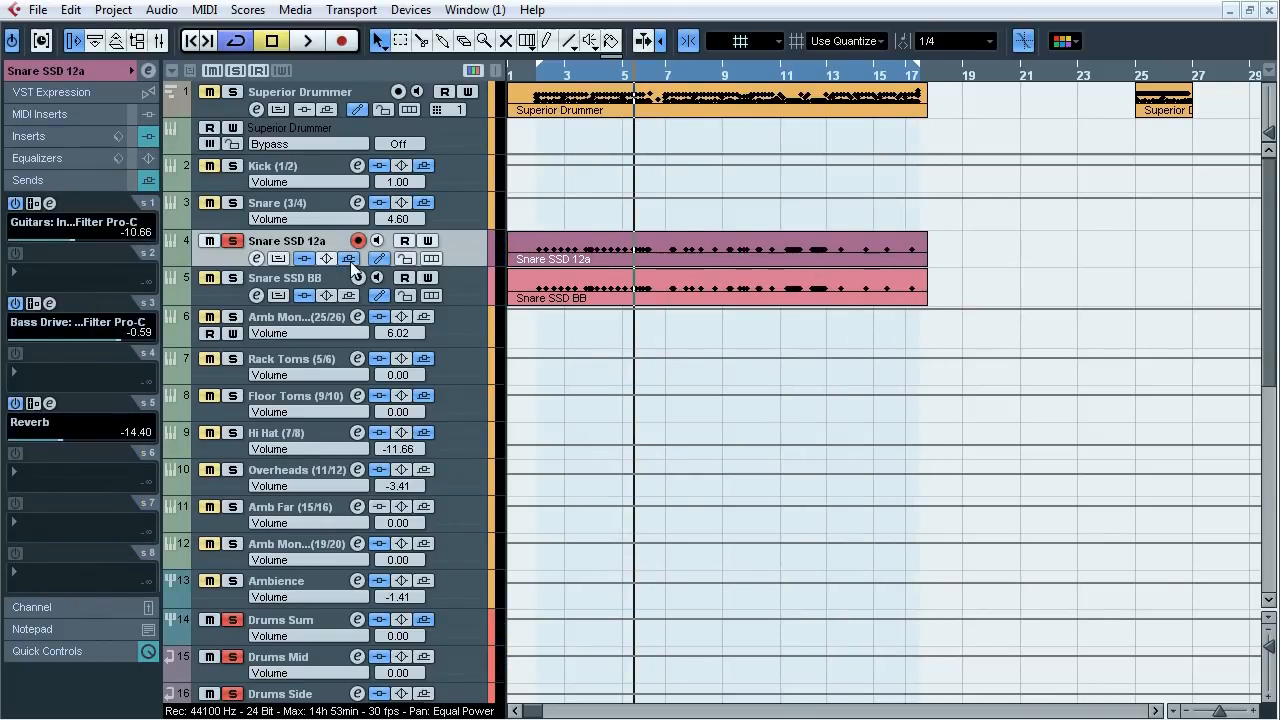
left_click(234, 243)
- Select and solo Snare SSD BB, show its inserts and start playback just before bar 2
left_click(270, 284)
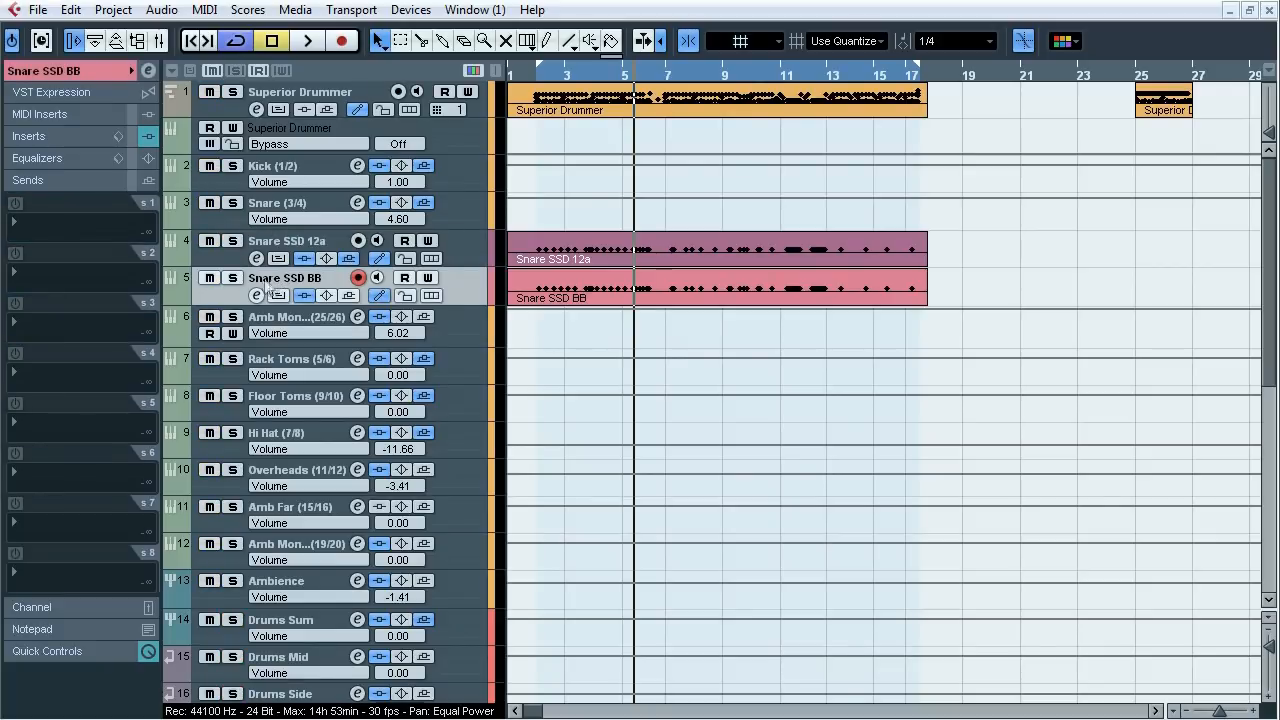
left_click(57, 135)
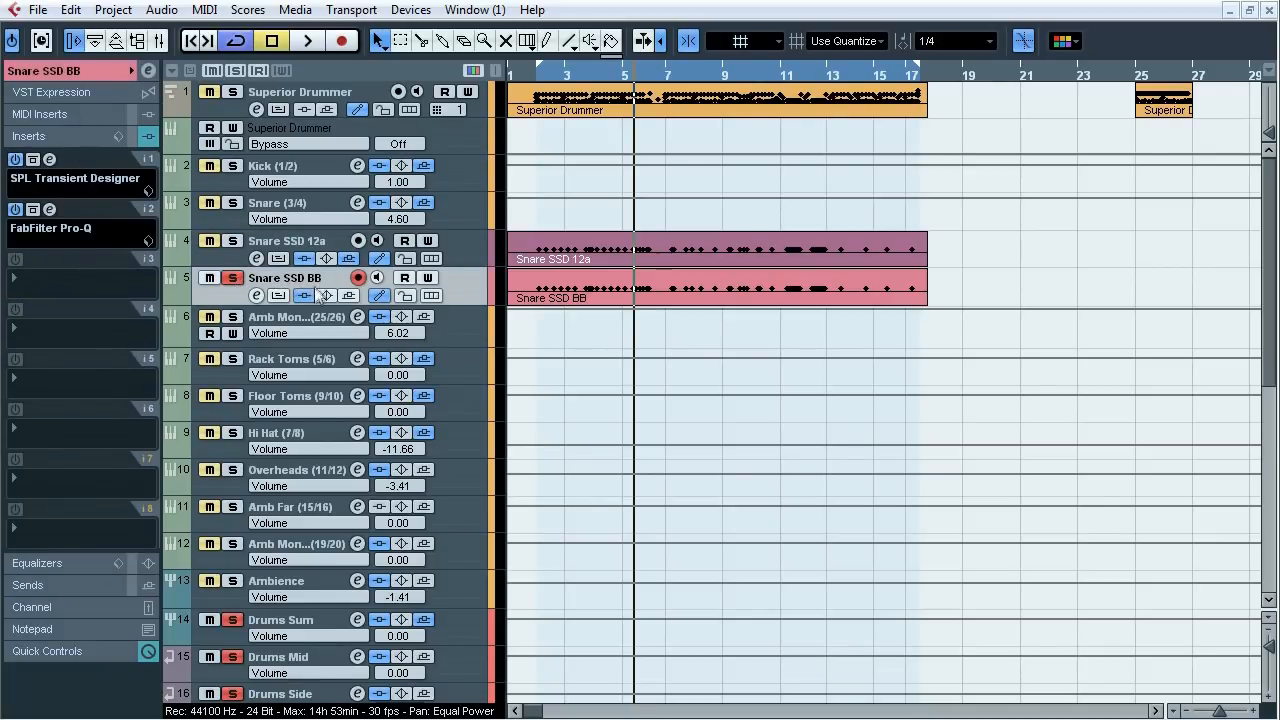
left_click(530, 76)
key("space")
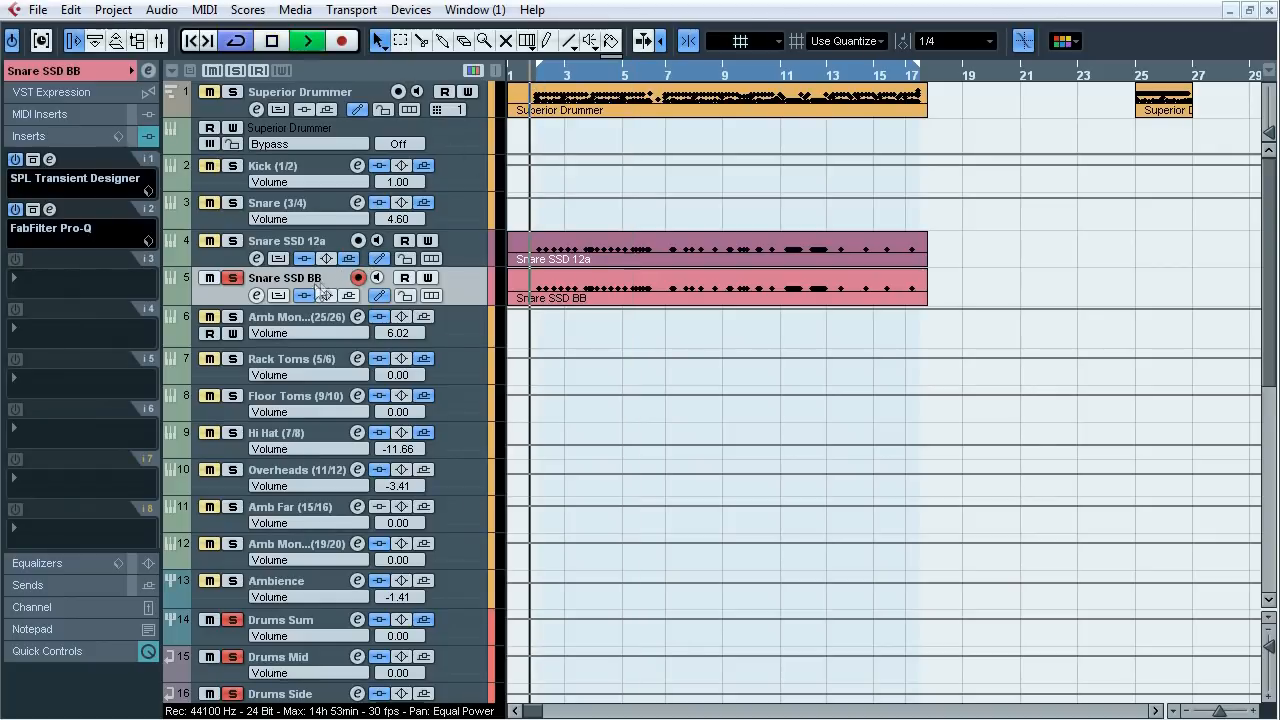
- Compare the Snare SSD BB inserts bypassed and active during playback, leave them bypassed and stop
left_click(304, 295)
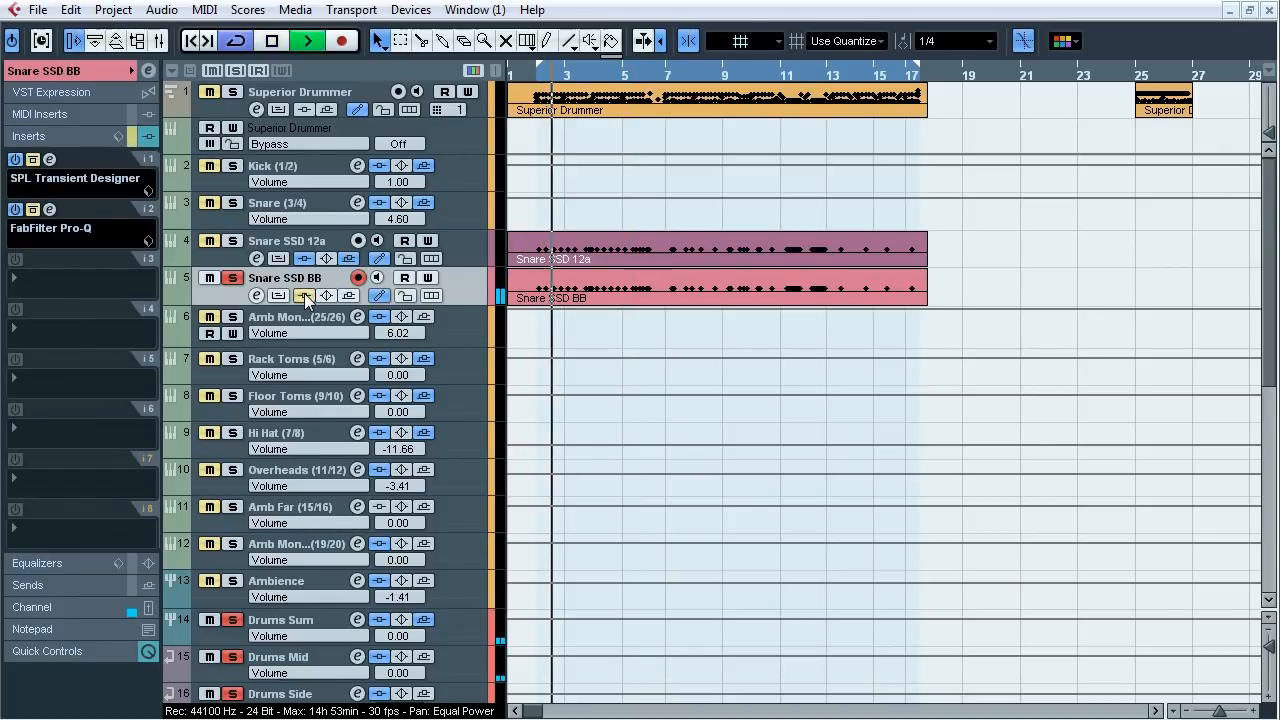
left_click(304, 295)
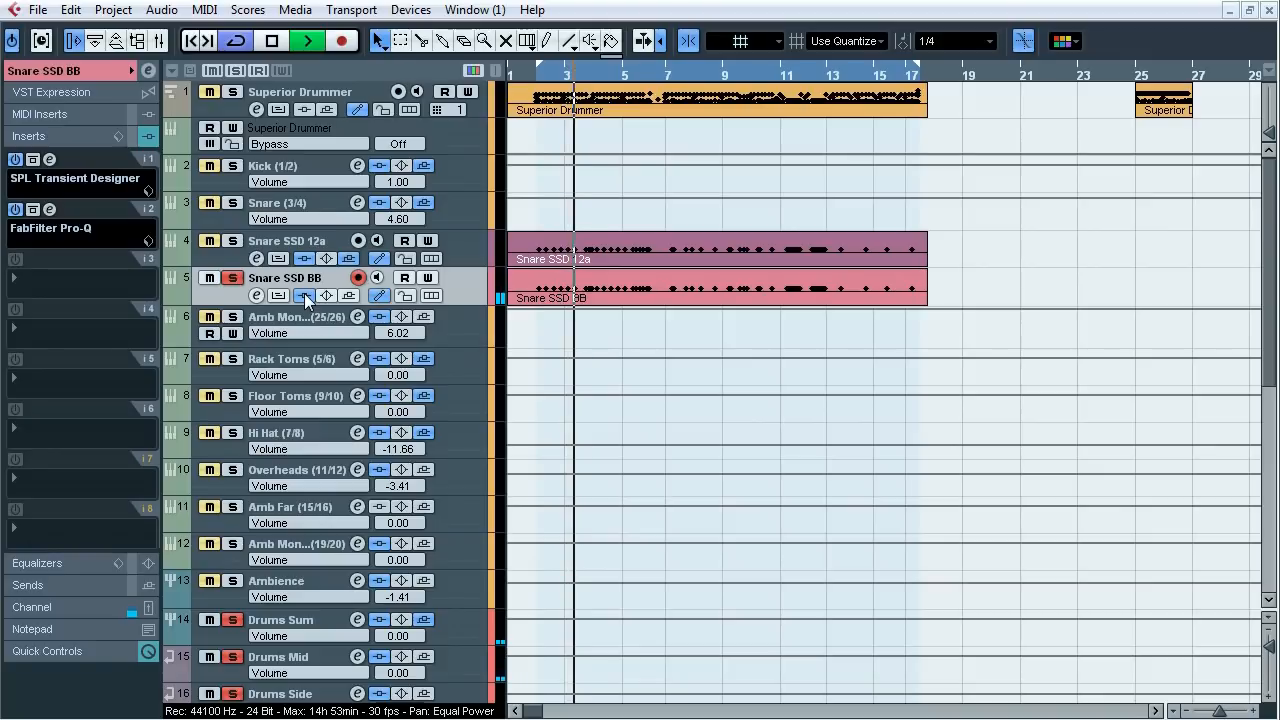
left_click(304, 295)
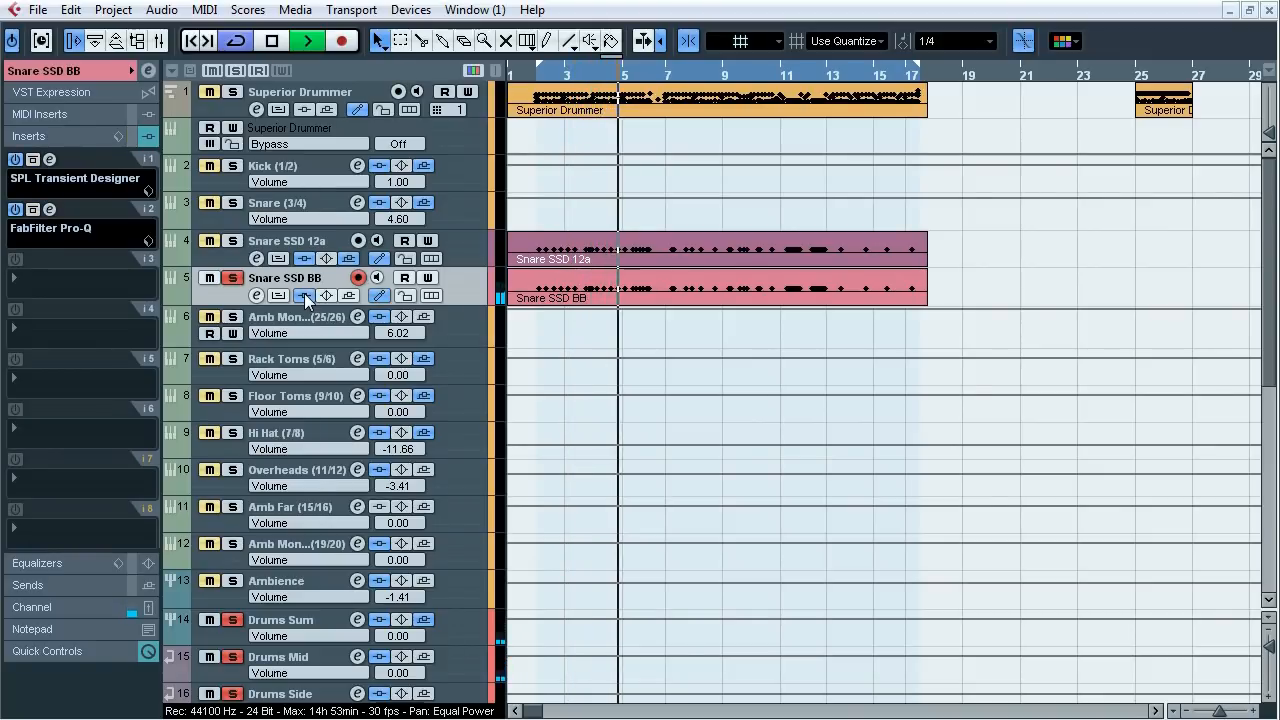
key("space")
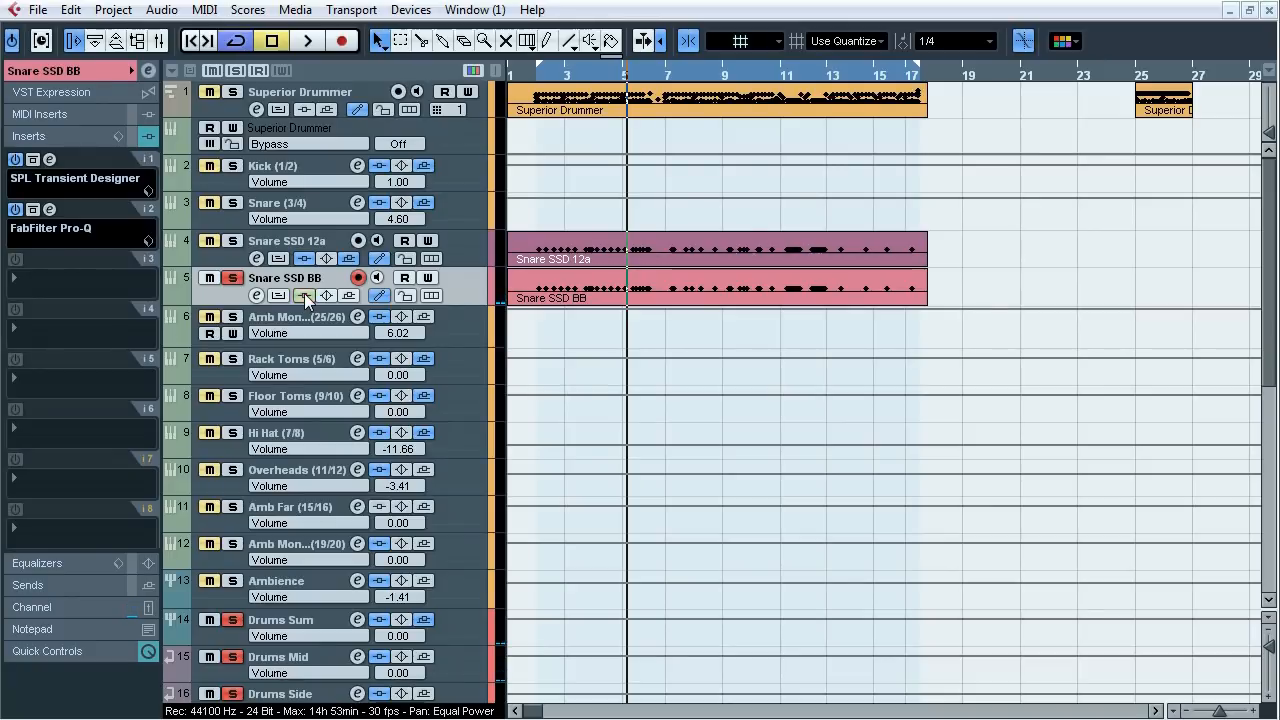
- Open the SPL Transient Designer on Snare SSD BB, compare it active and bypassed from just before bar 2, leave it active and close it
left_click(529, 74)
left_click(48, 162)
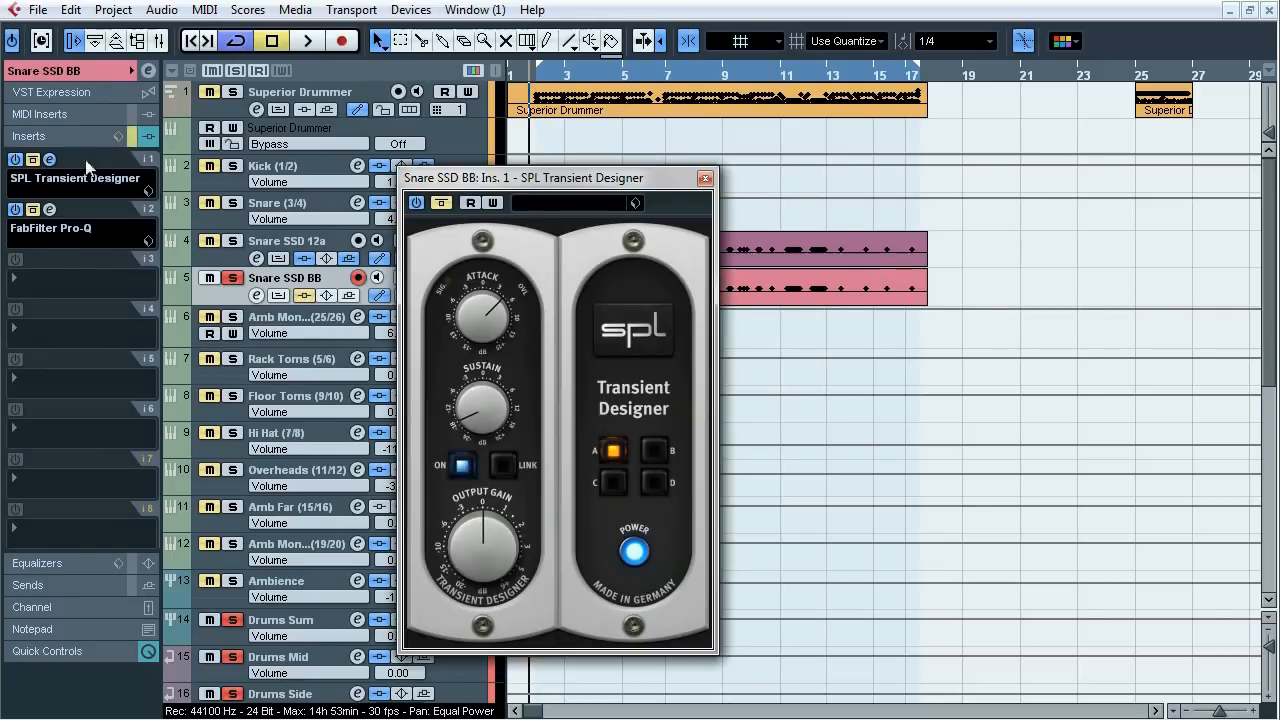
left_click_drag(576, 172, 856, 130)
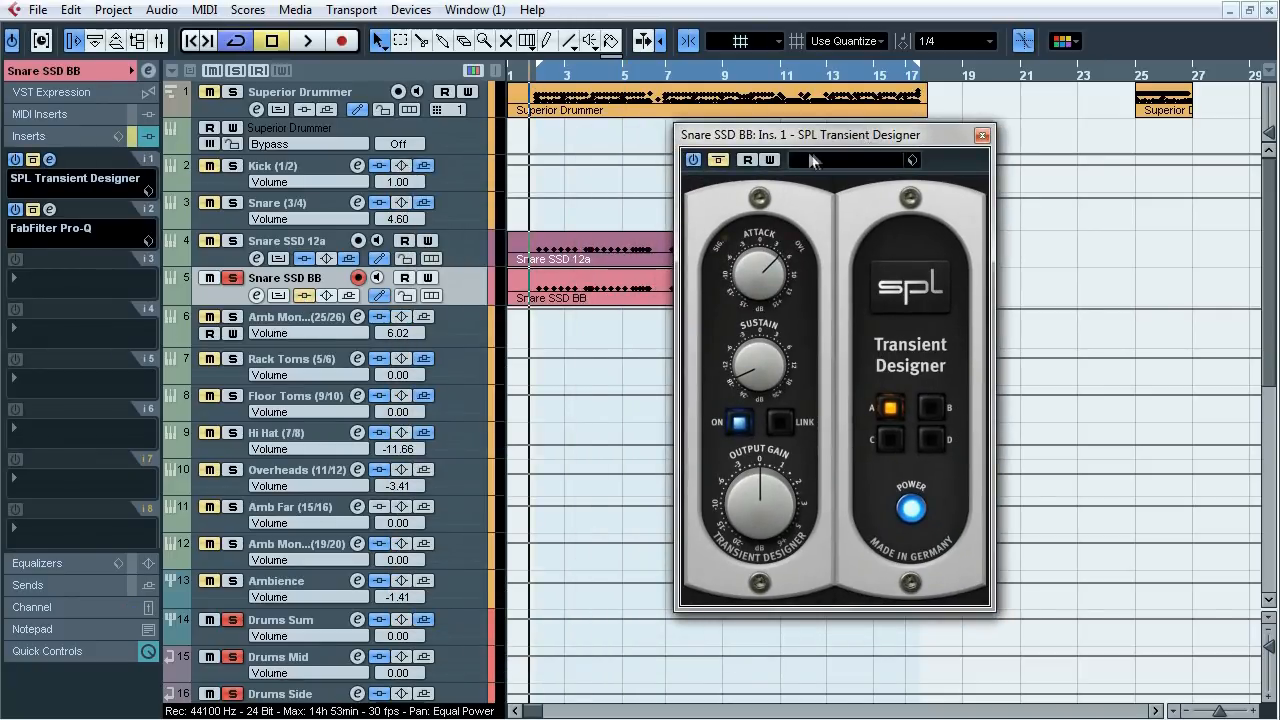
key("space")
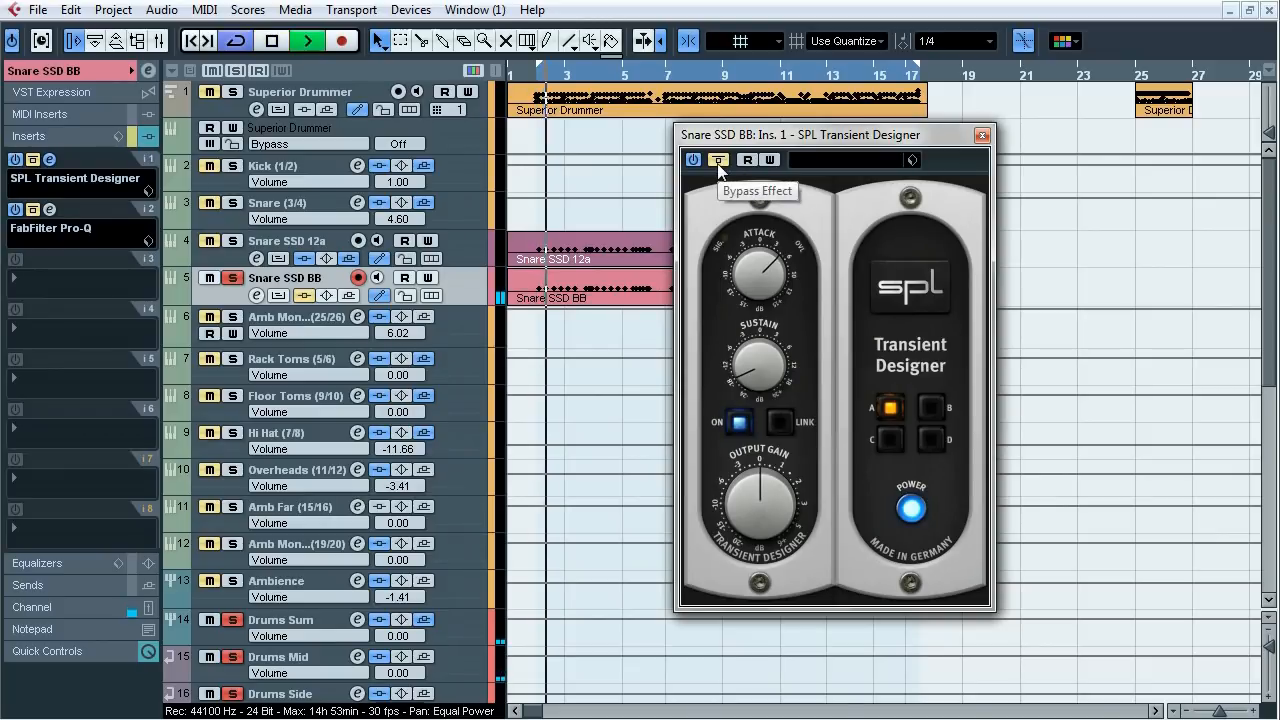
left_click(718, 161)
left_click(718, 161)
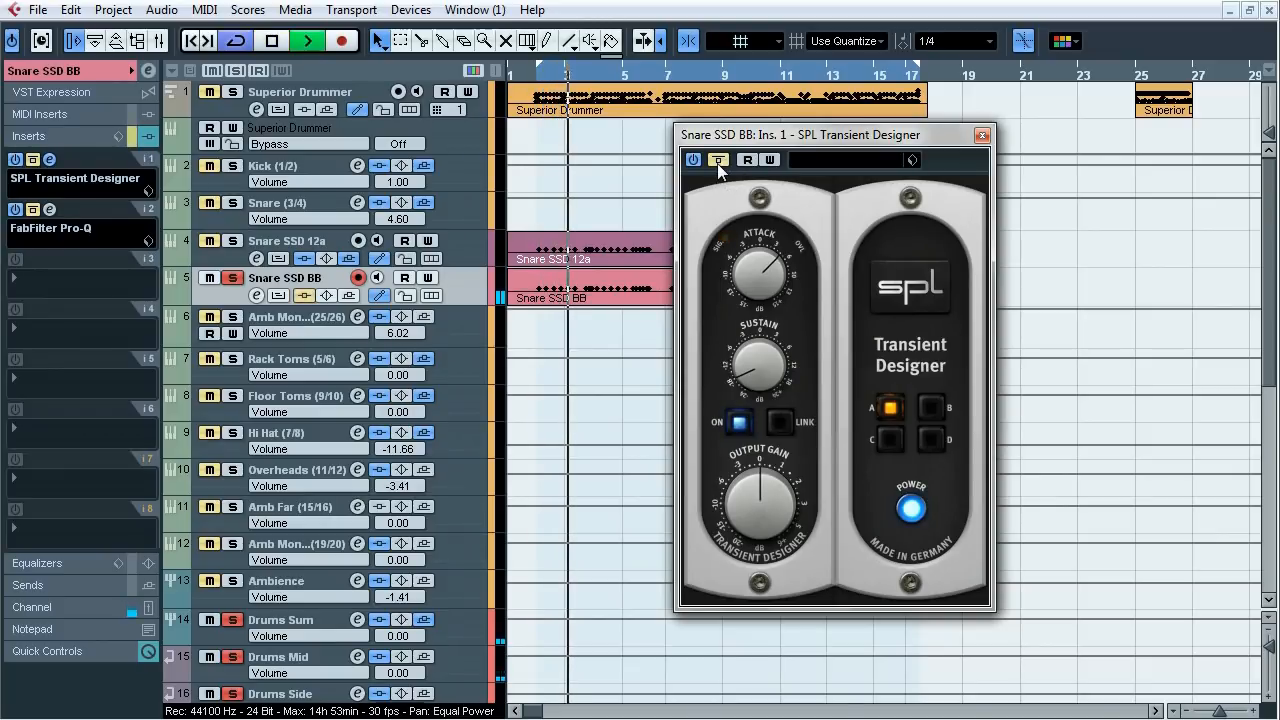
left_click(718, 161)
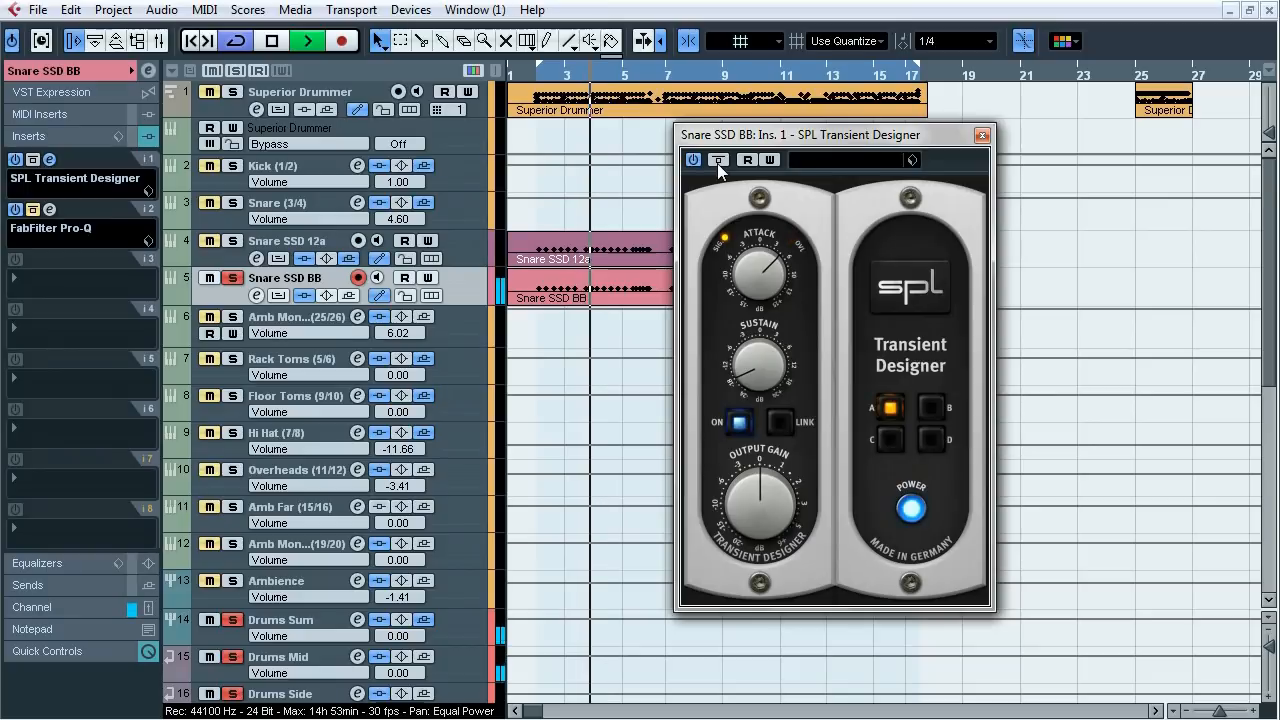
left_click(718, 161)
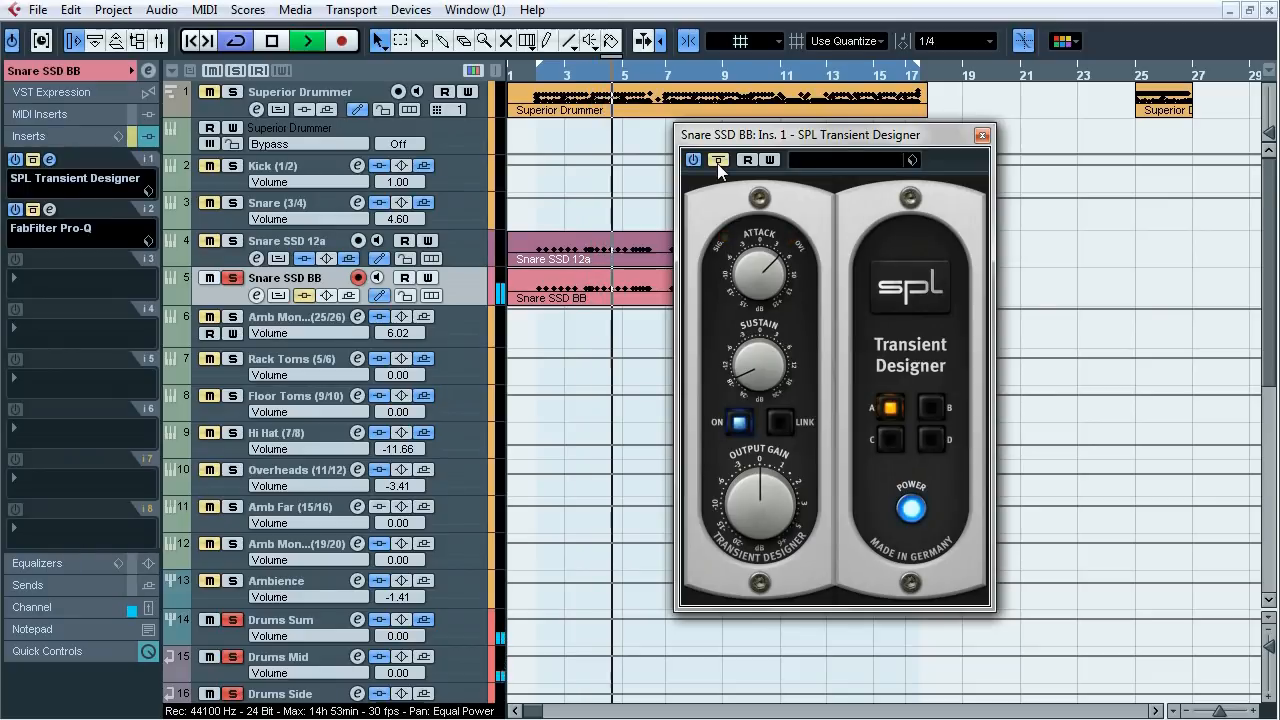
left_click(718, 161)
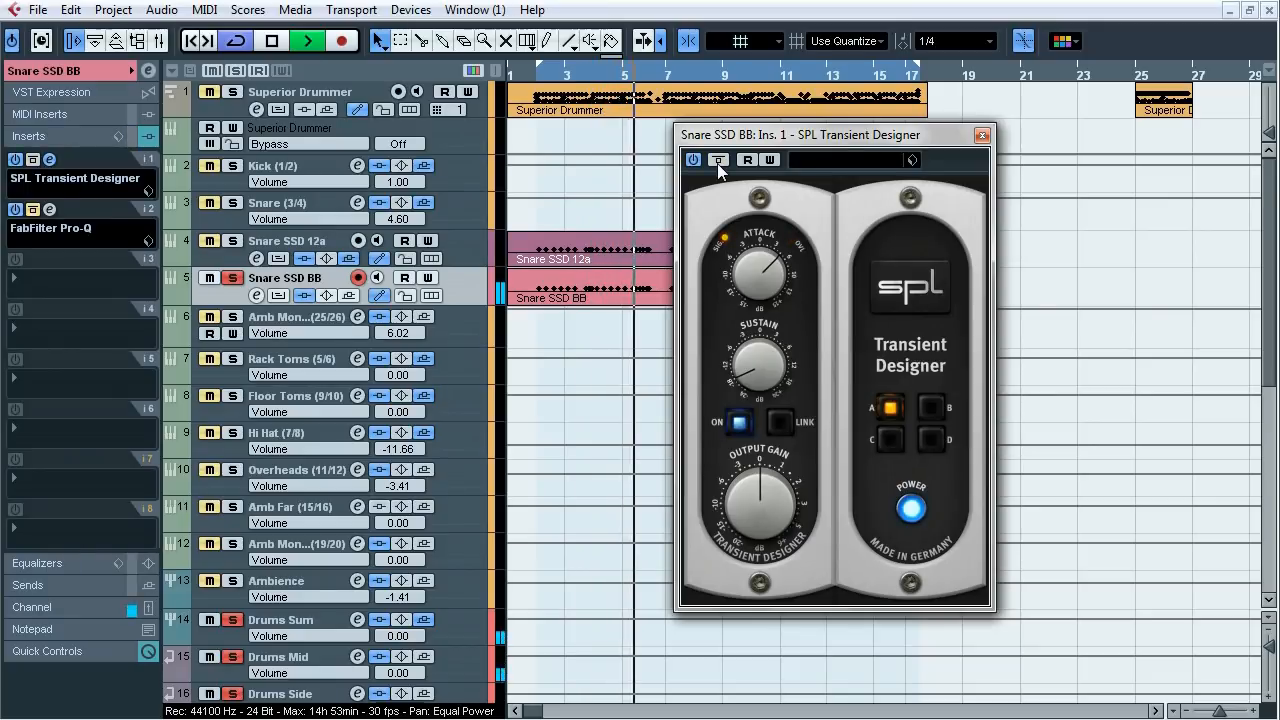
key("space")
key("KP_0")
left_click(981, 135)
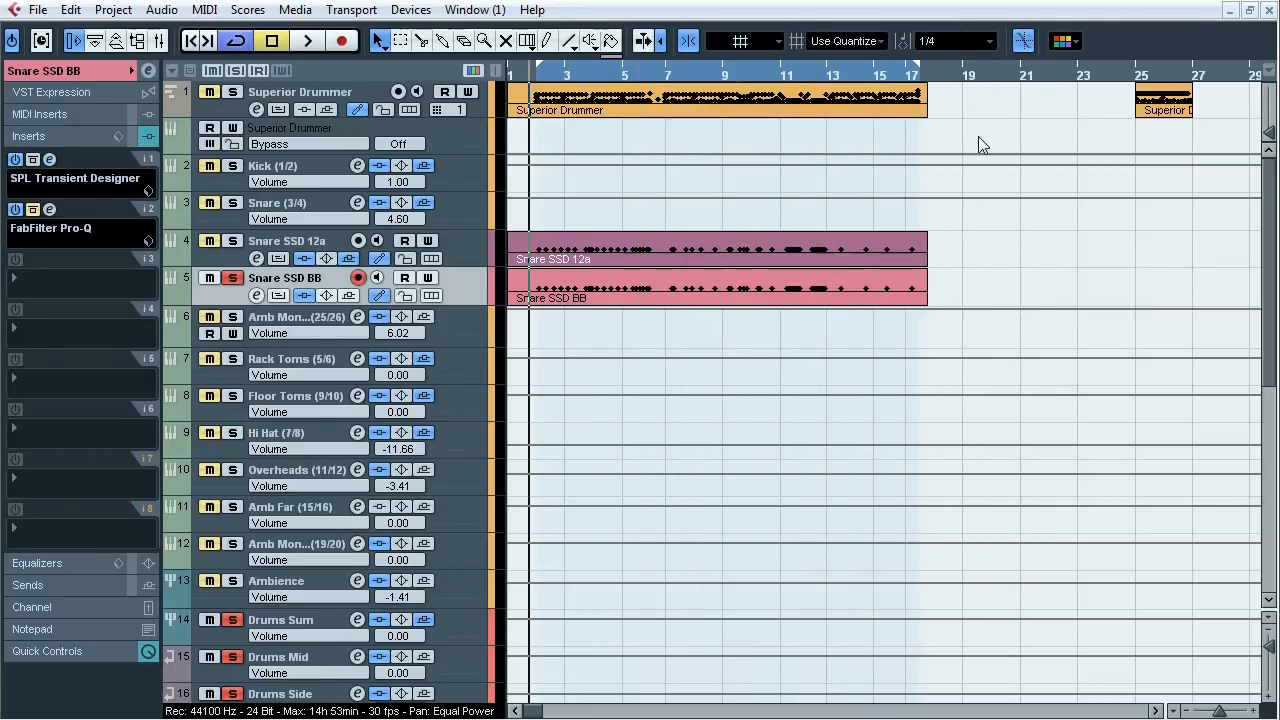
- Open the FabFilter Pro-Q on Snare SSD BB, activate it during playback, examine its narrow cuts and close it
left_click(49, 209)
left_click_drag(738, 41, 637, 147)
key("space")
left_click(391, 164)
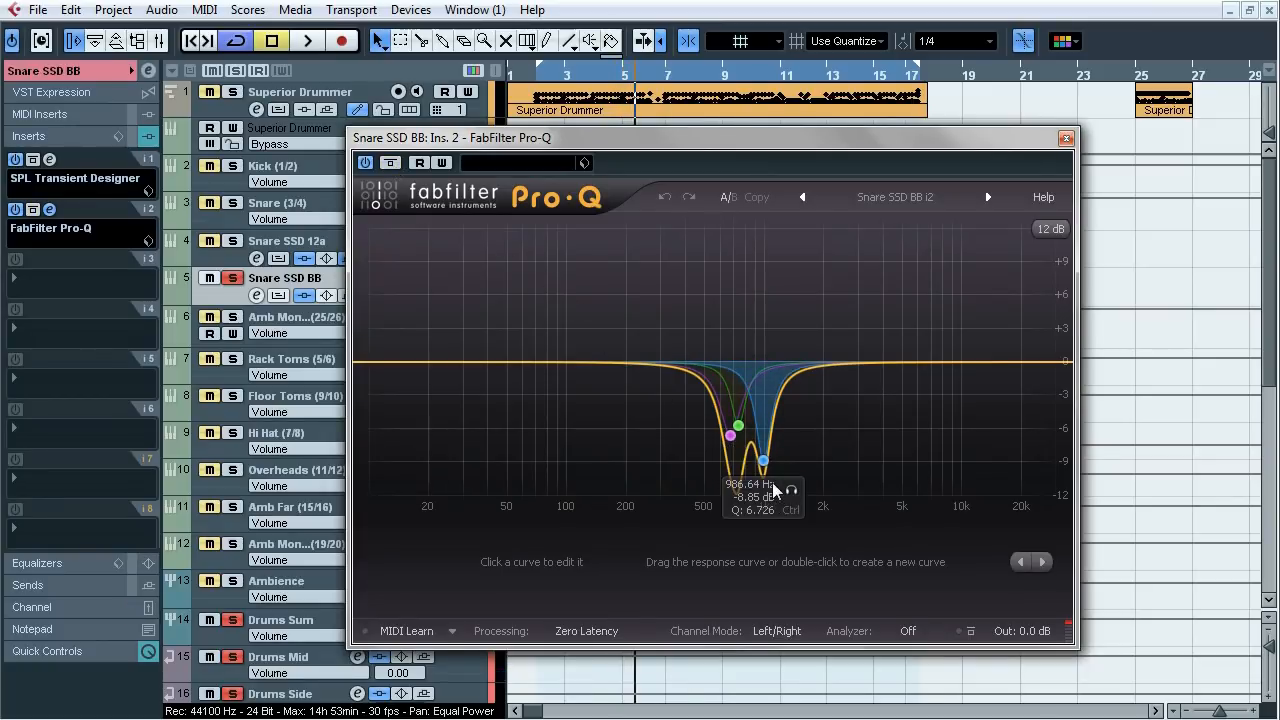
left_click(1066, 138)
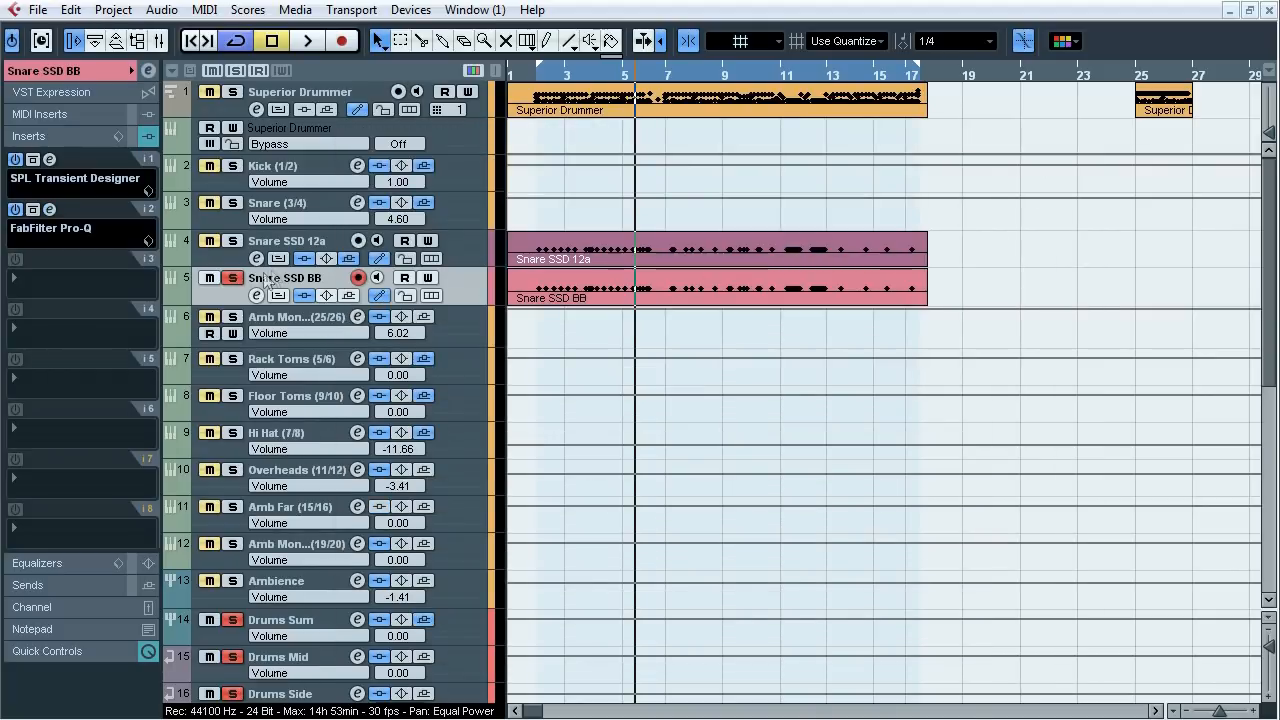
- Select and solo the Amb Mono Far (25/26) track, show its inserts and start playback
left_click(260, 326)
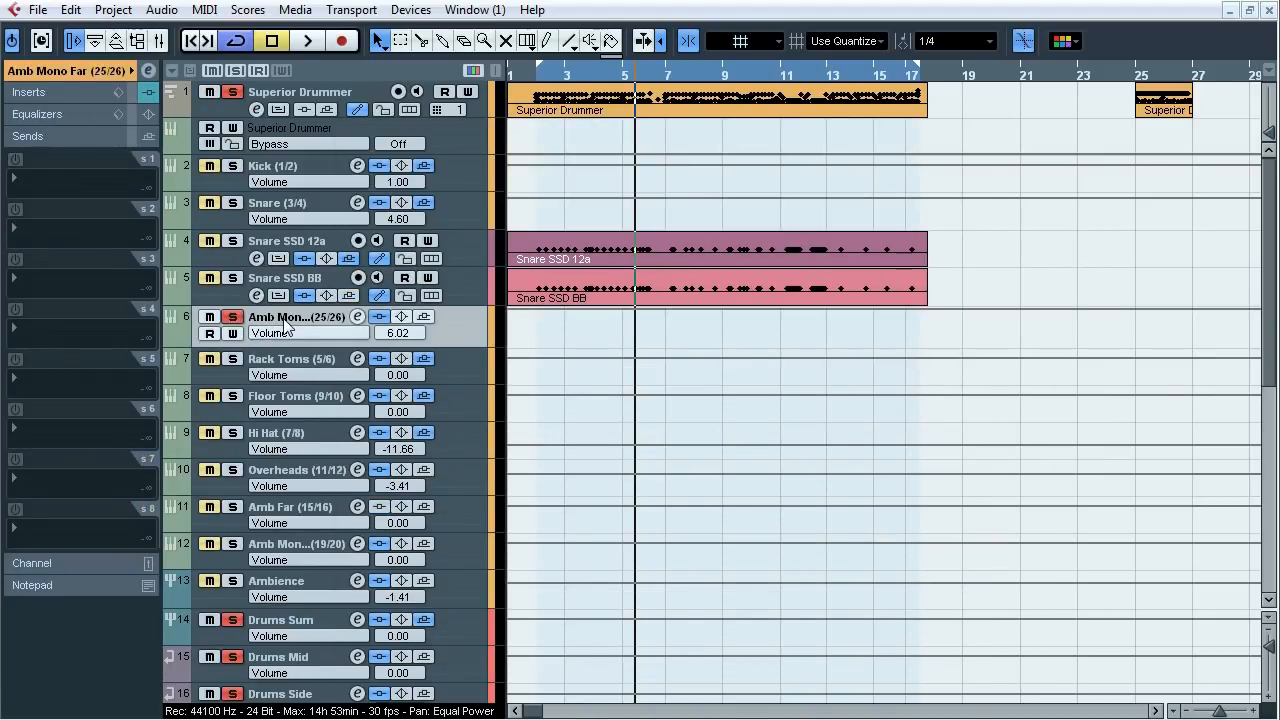
left_click(71, 88)
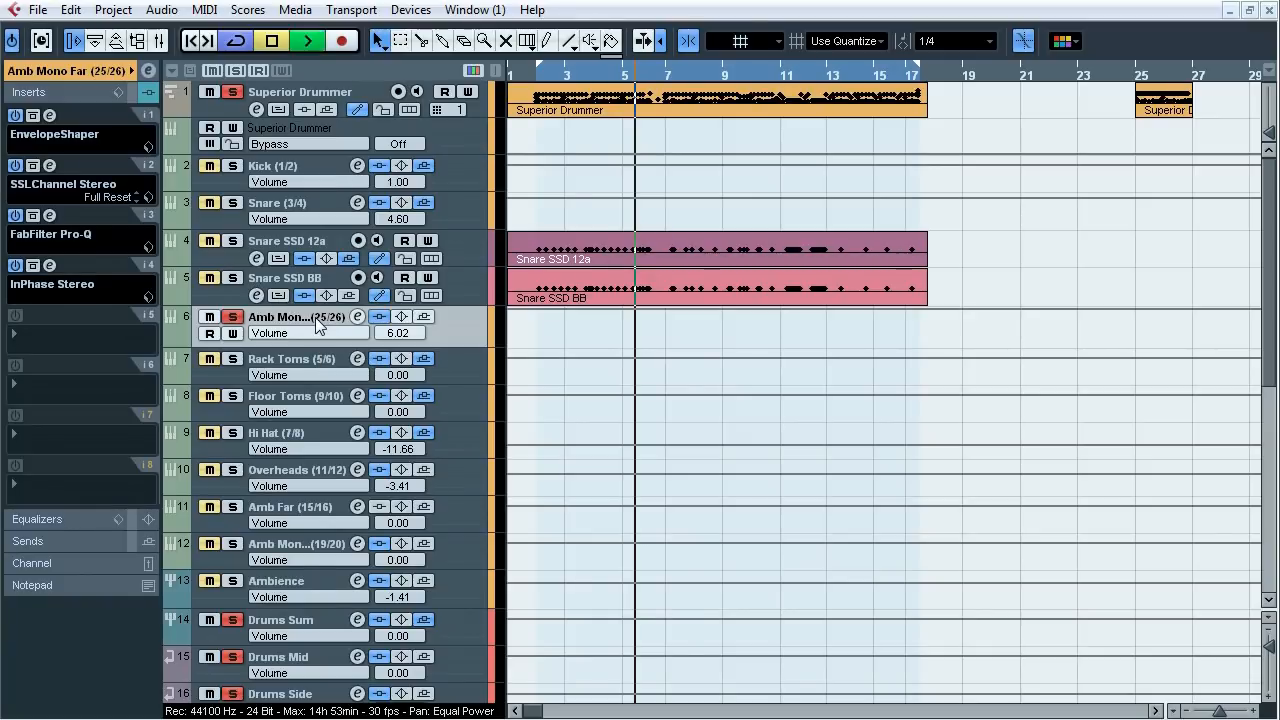
- Replay from just before bar 2 and solo Snare SSD BB, Snare SSD 12a and Snare (3/4) alongside Amb Mono Far
left_click(532, 77)
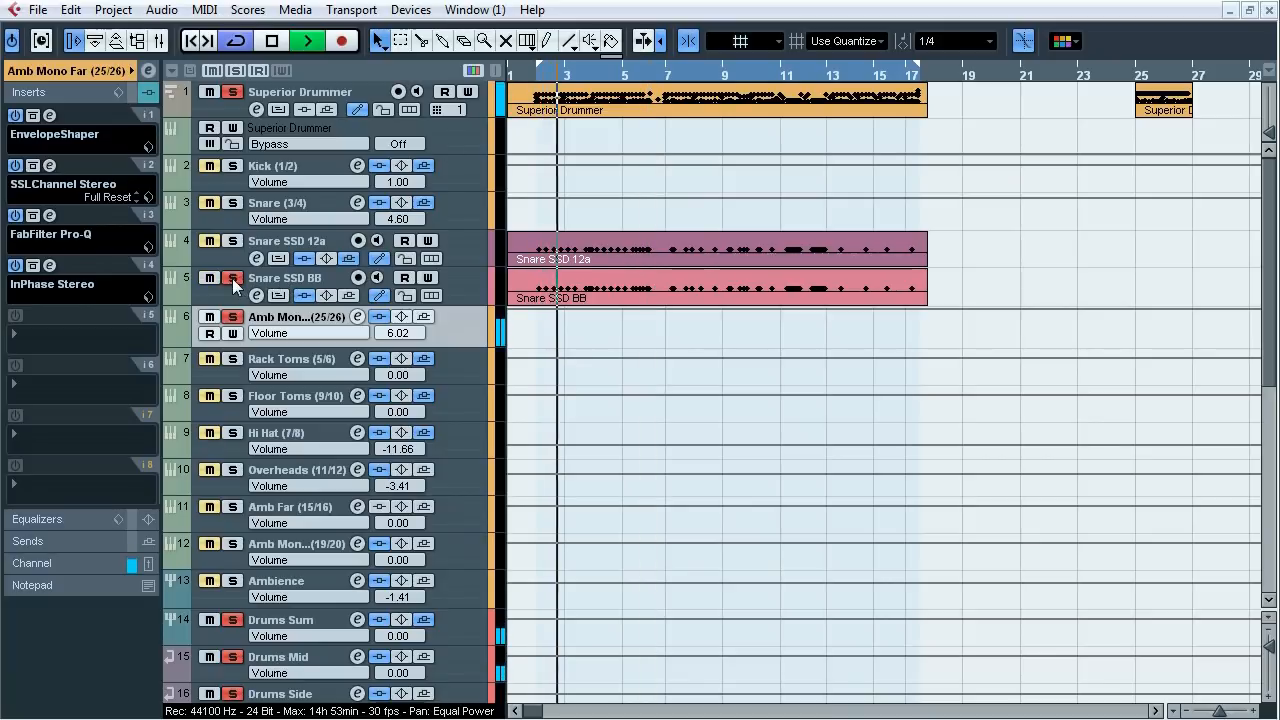
left_click(236, 242)
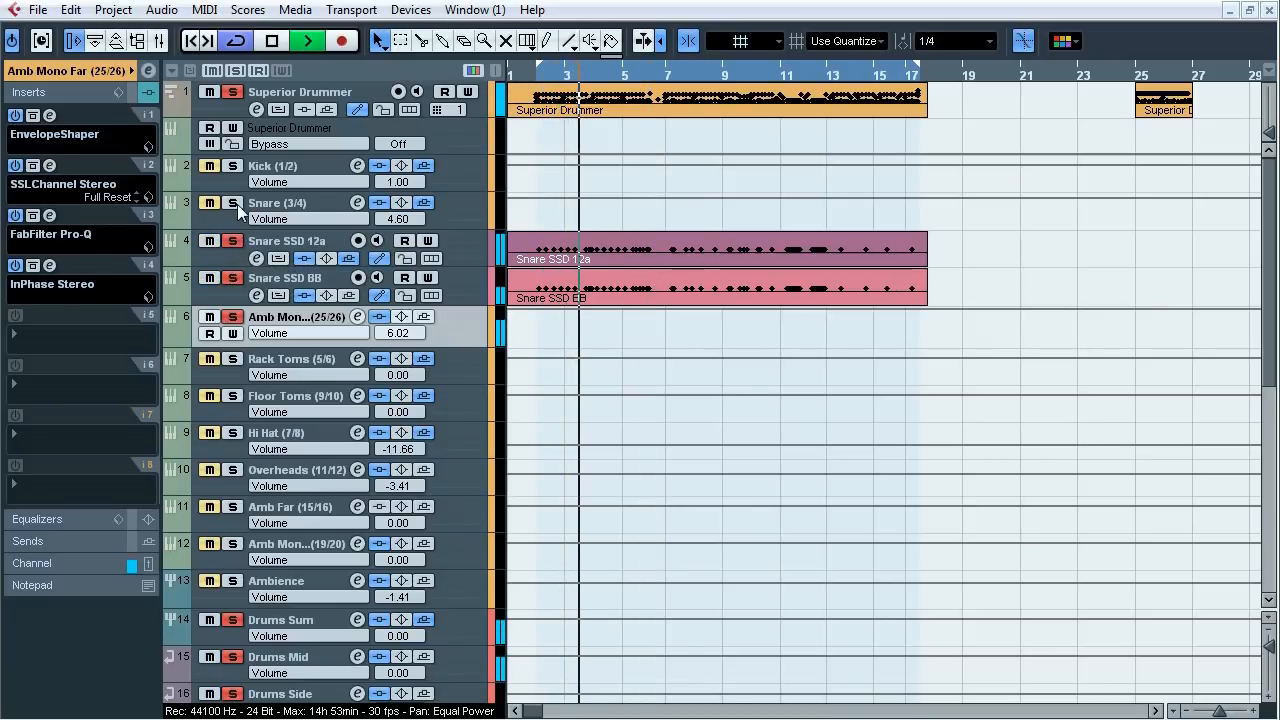
left_click(233, 203)
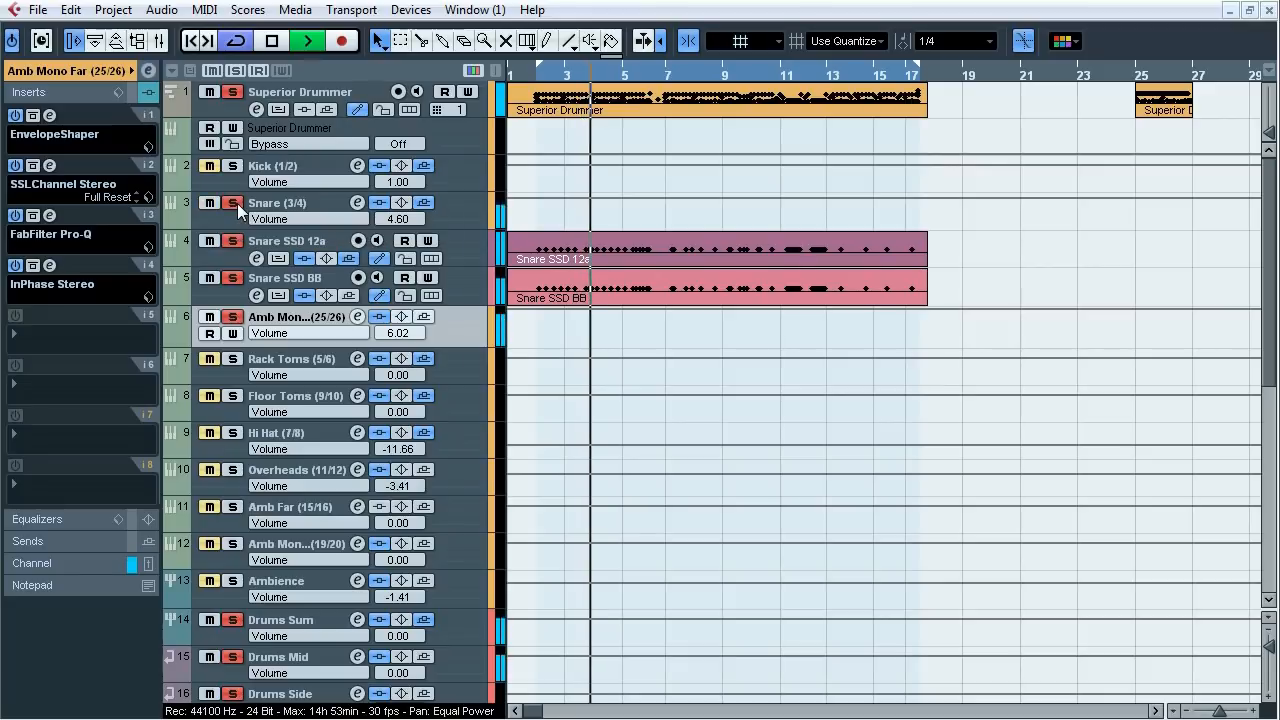
- Compare the soloed snares with and without Amb Mono Far, leave only its solo on among them and stop playback
left_click(235, 318)
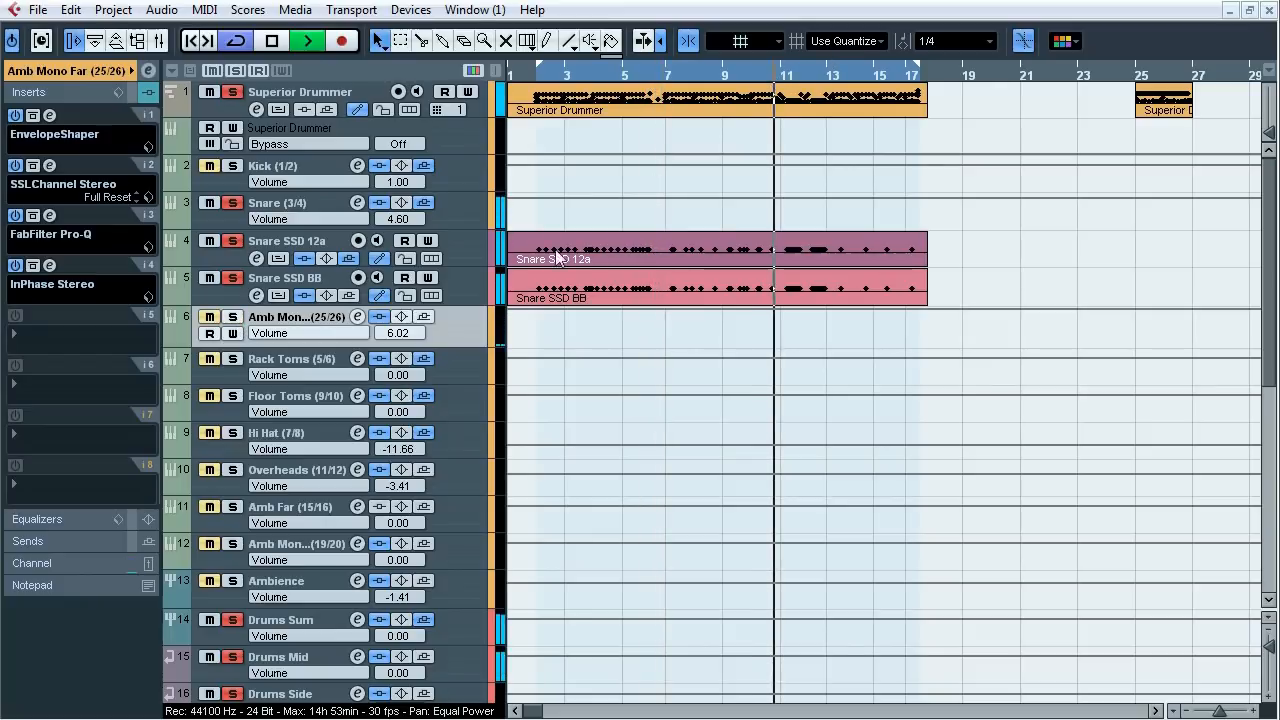
left_click(236, 320)
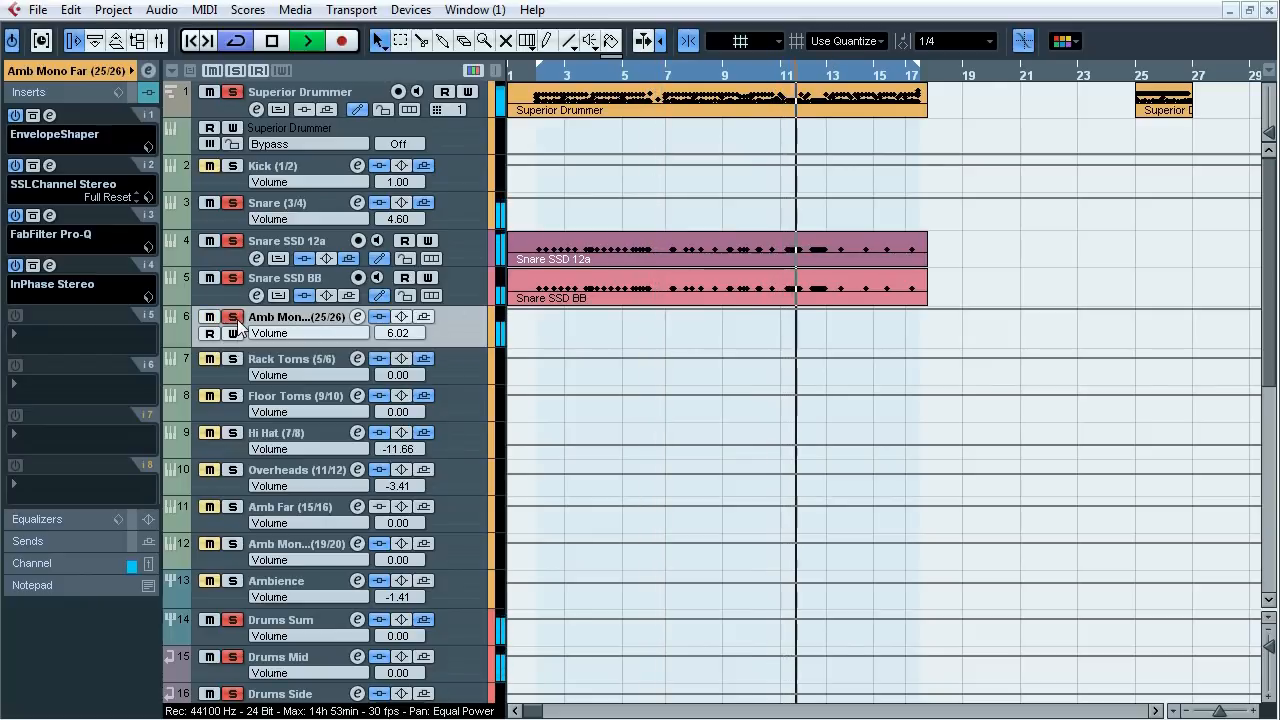
left_click(233, 317)
left_click(236, 319)
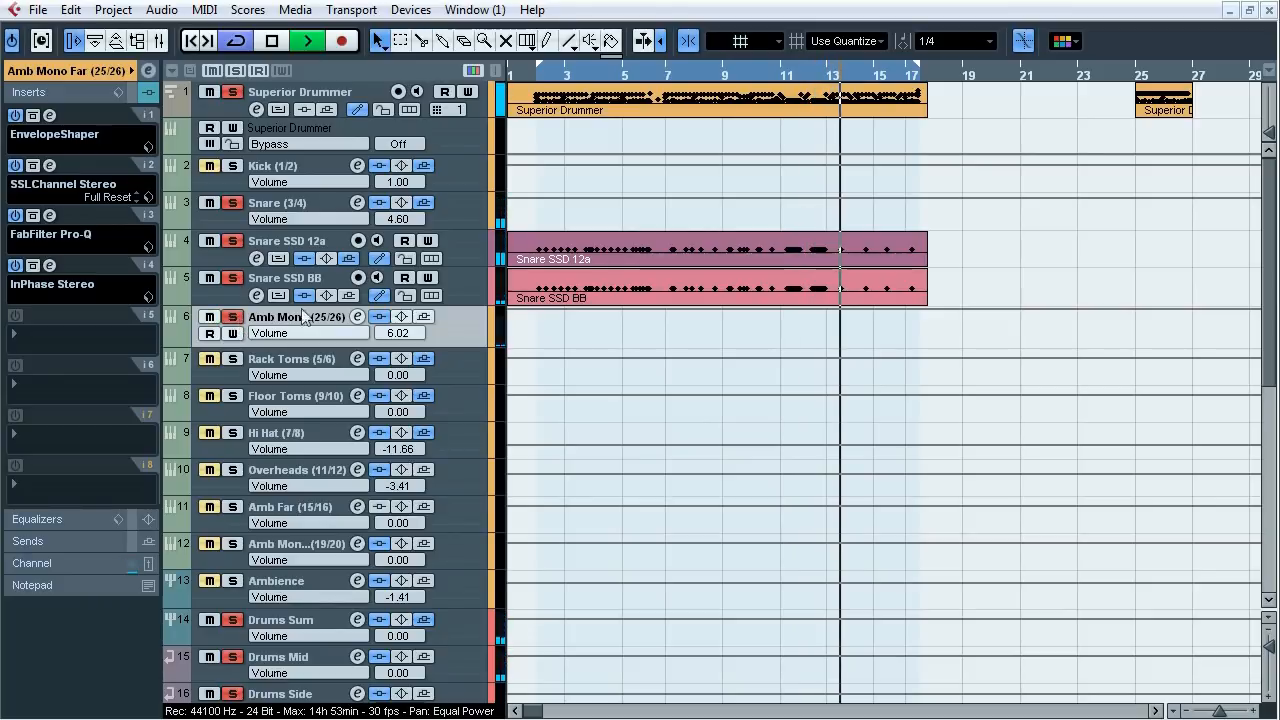
key("space")
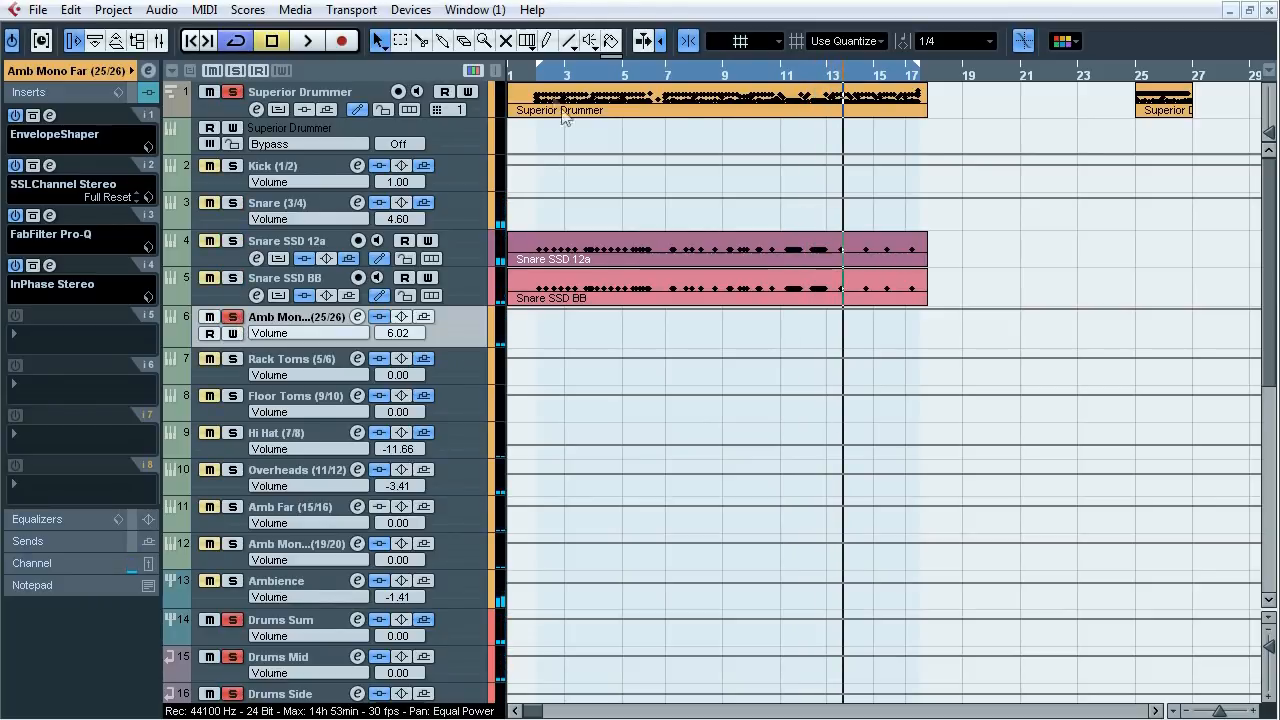
- Play from bar 2, compare the Amb Mono Far inserts bypassed and active, stop playback and leave them bypassed
left_click(538, 78)
key("space")
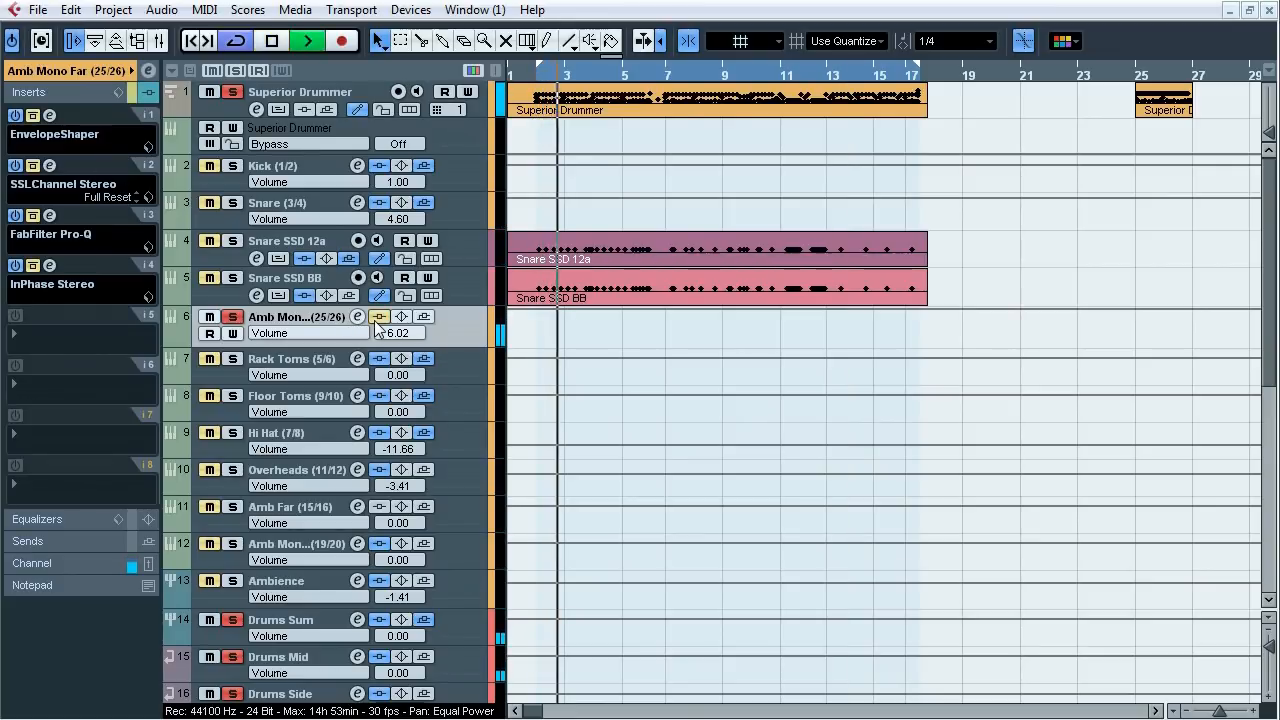
left_click(379, 316)
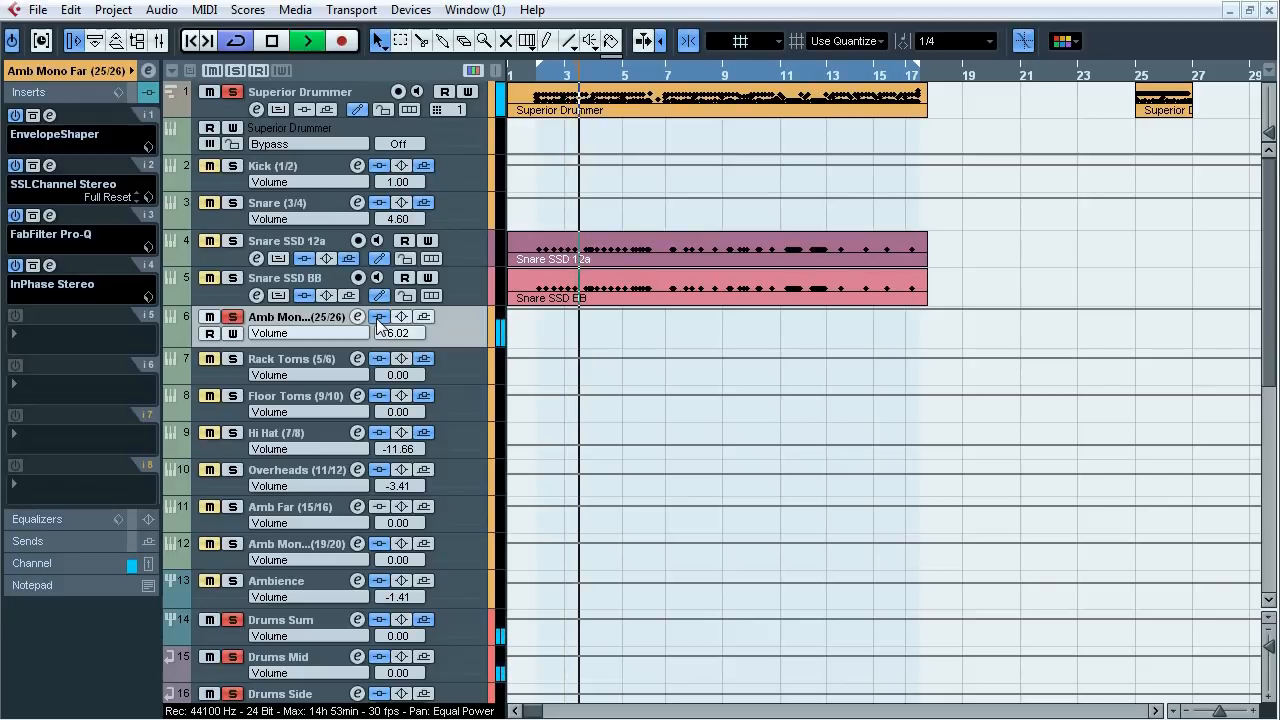
left_click(379, 316)
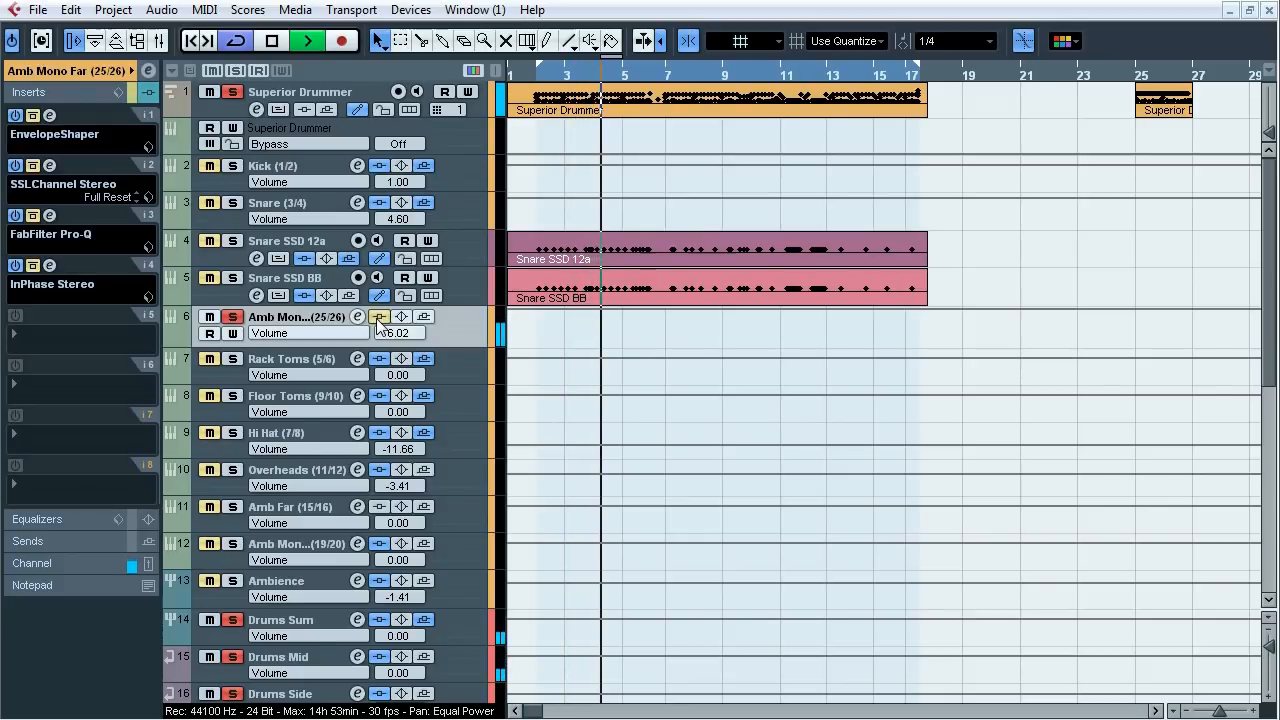
left_click(379, 316)
key("space")
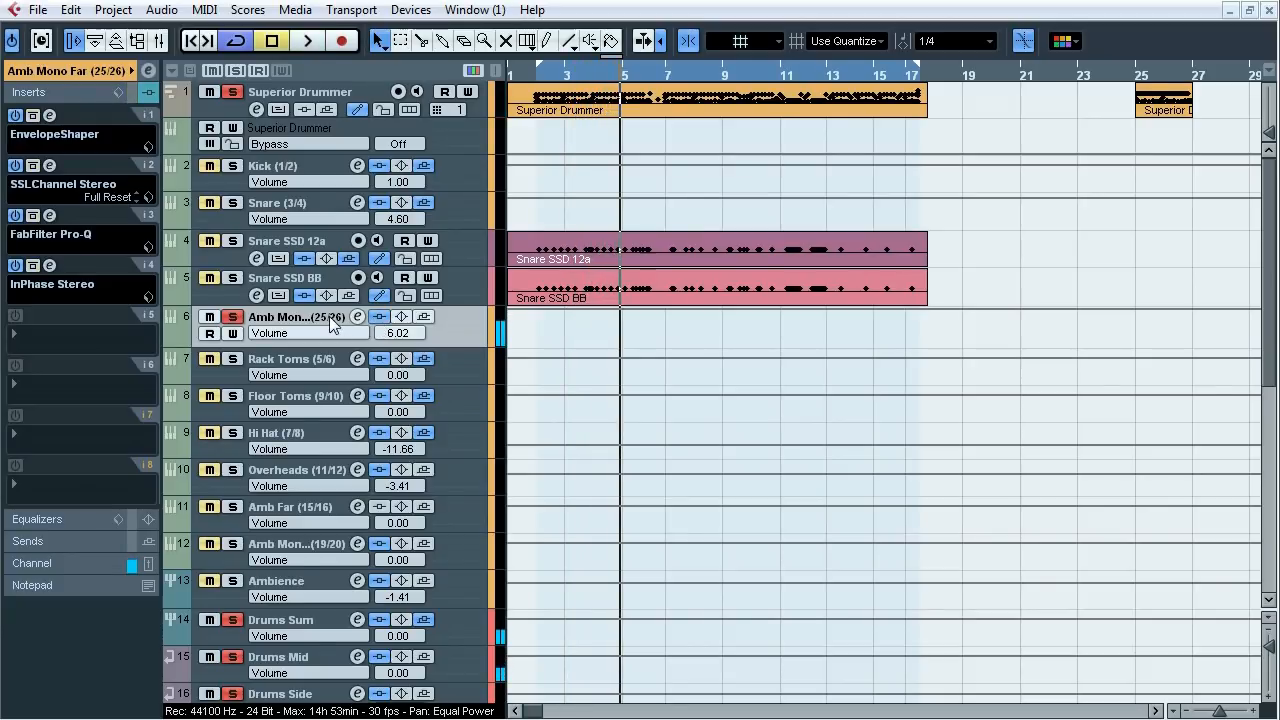
left_click(377, 317)
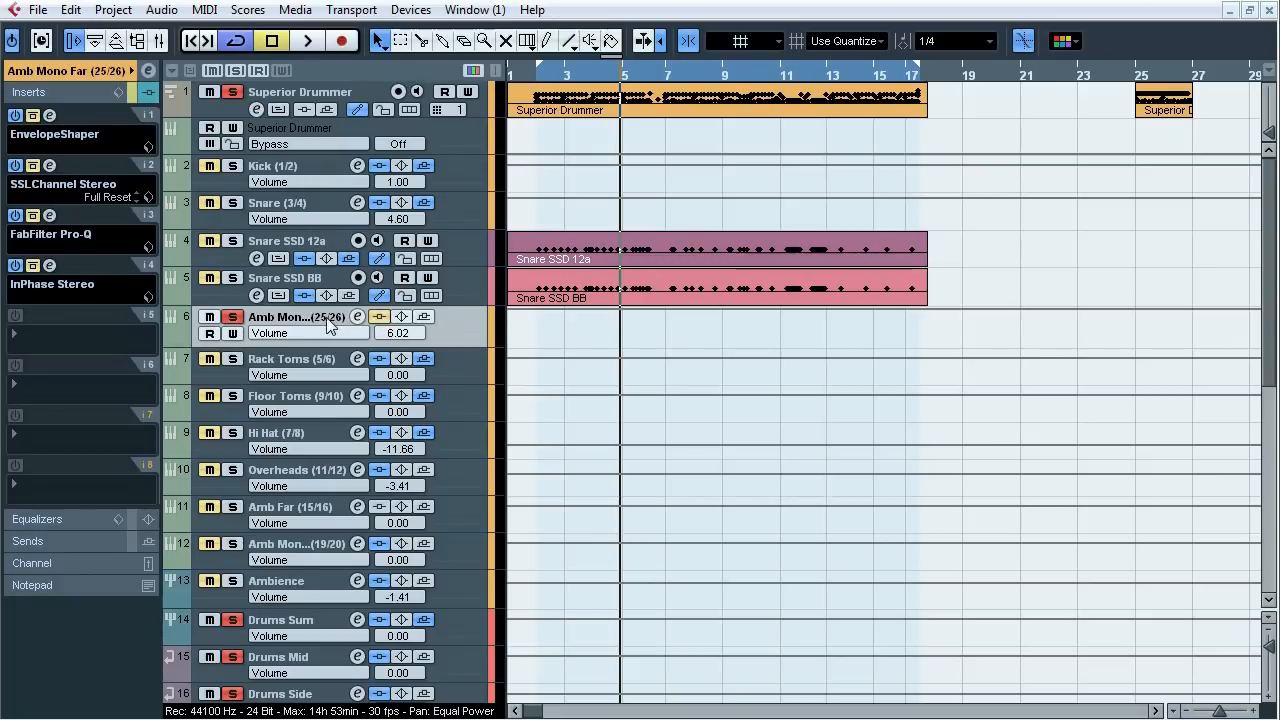
- Open the EnvelopeShaper on Amb Mono Far, compare it active and bypassed from bar 2, leave it active and close it
left_click(53, 116)
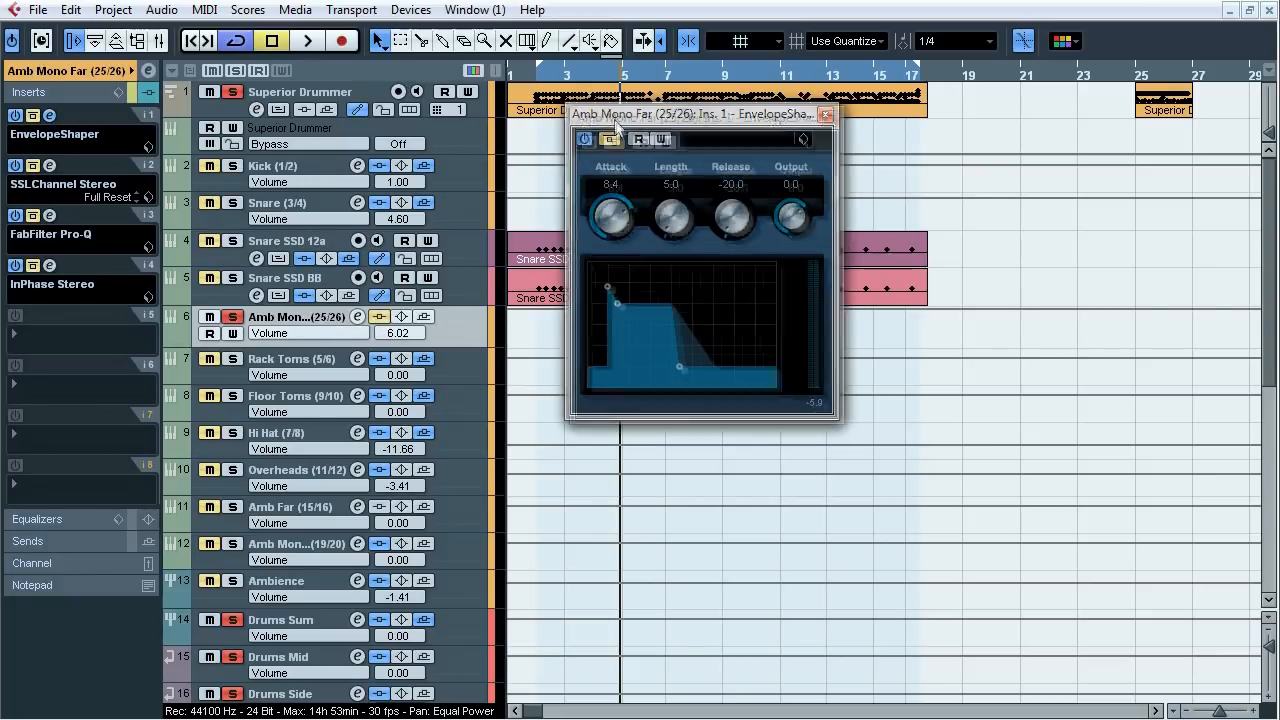
left_click_drag(611, 123, 678, 197)
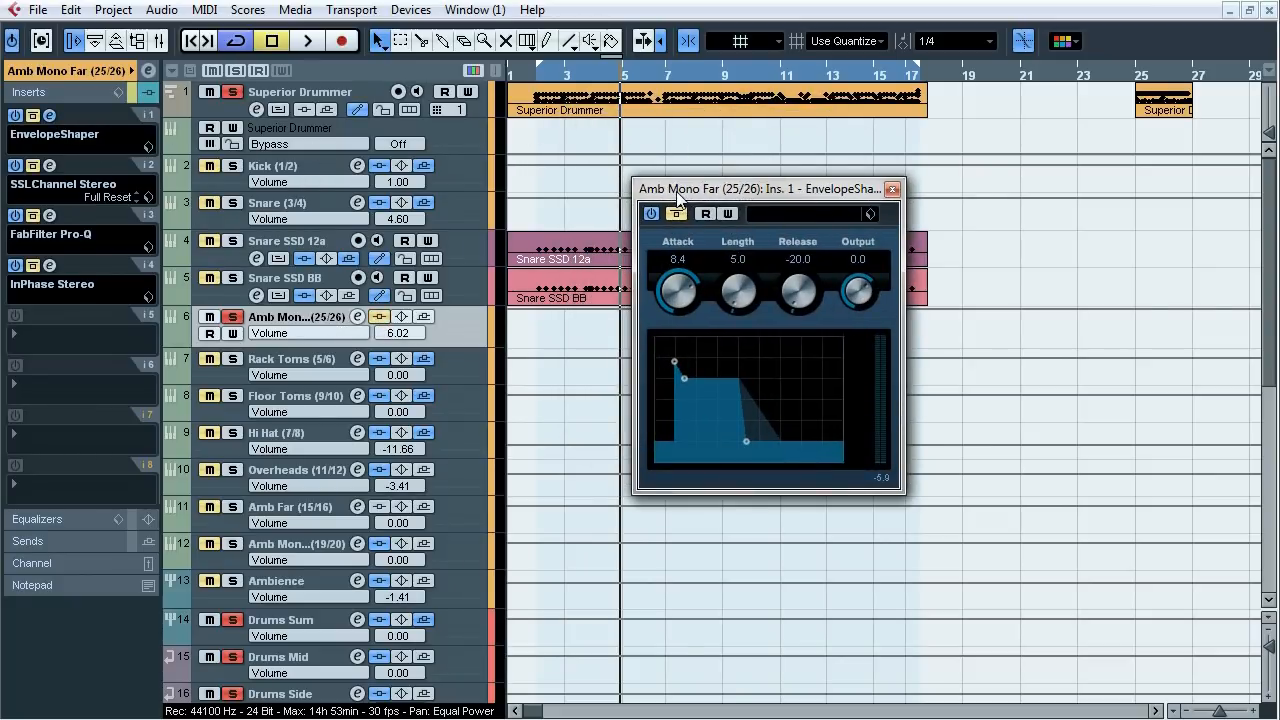
left_click(541, 77)
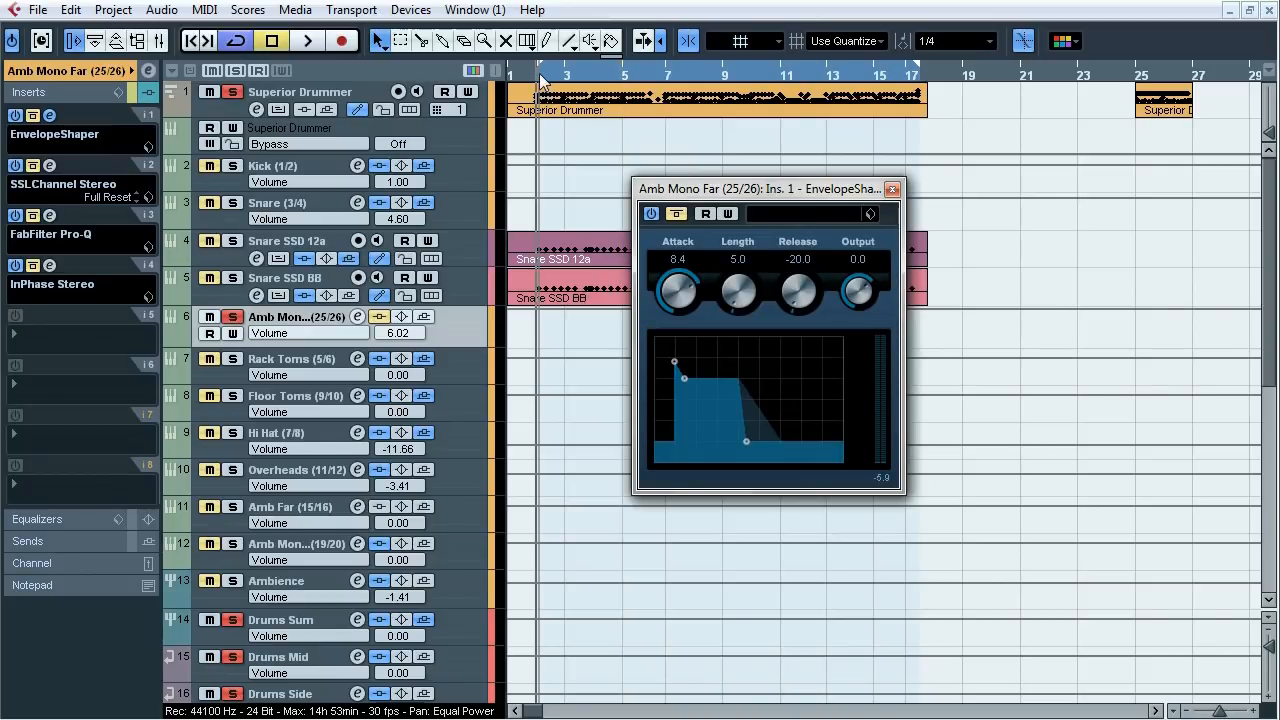
key("space")
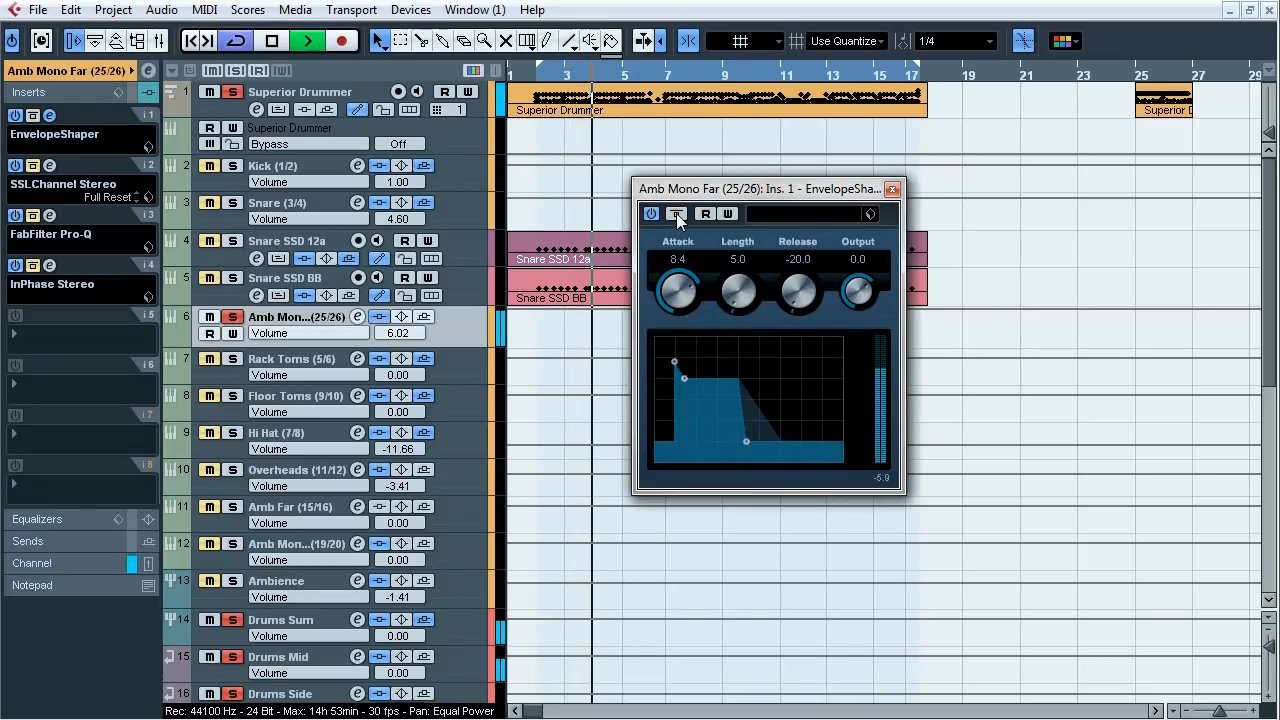
left_click(677, 216)
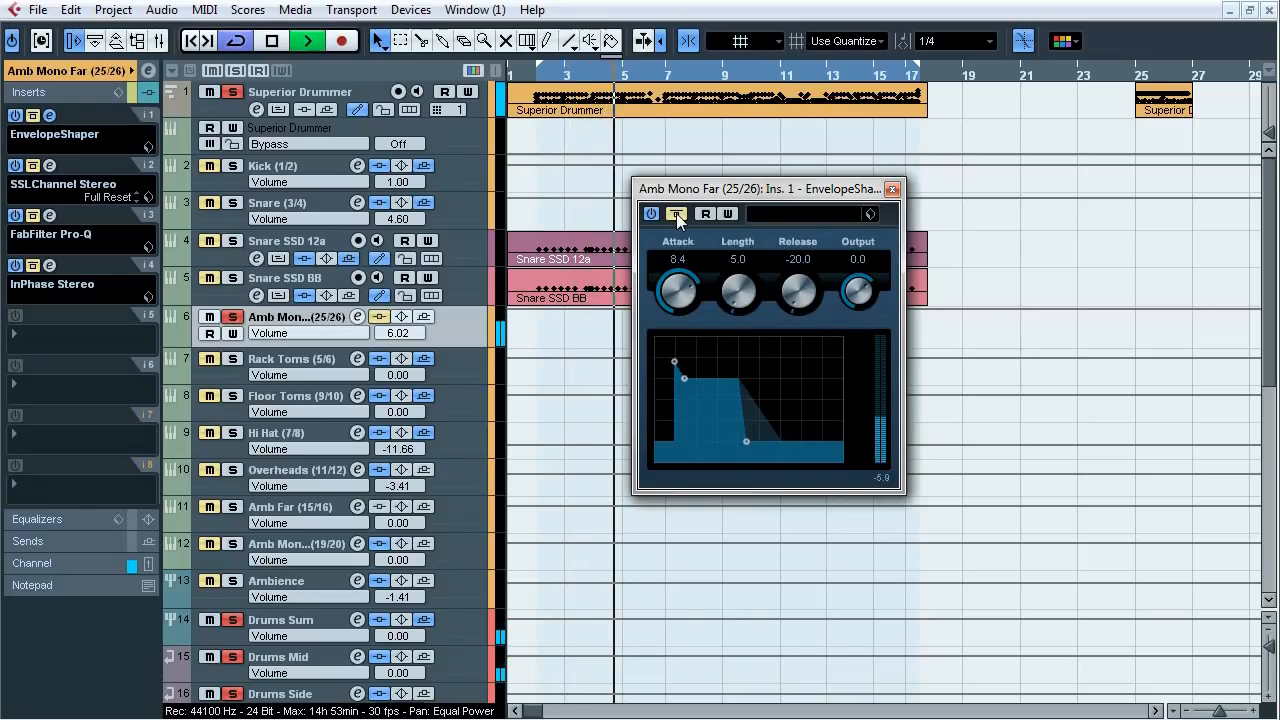
key("space")
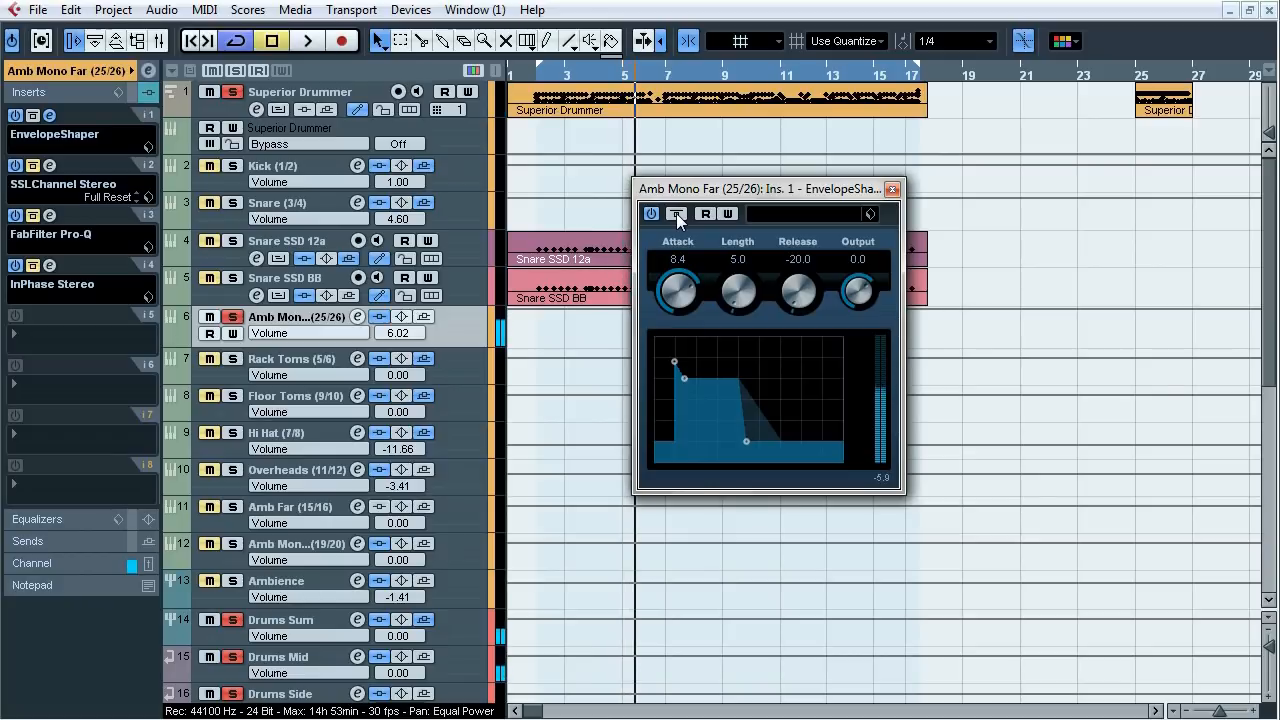
left_click(892, 189)
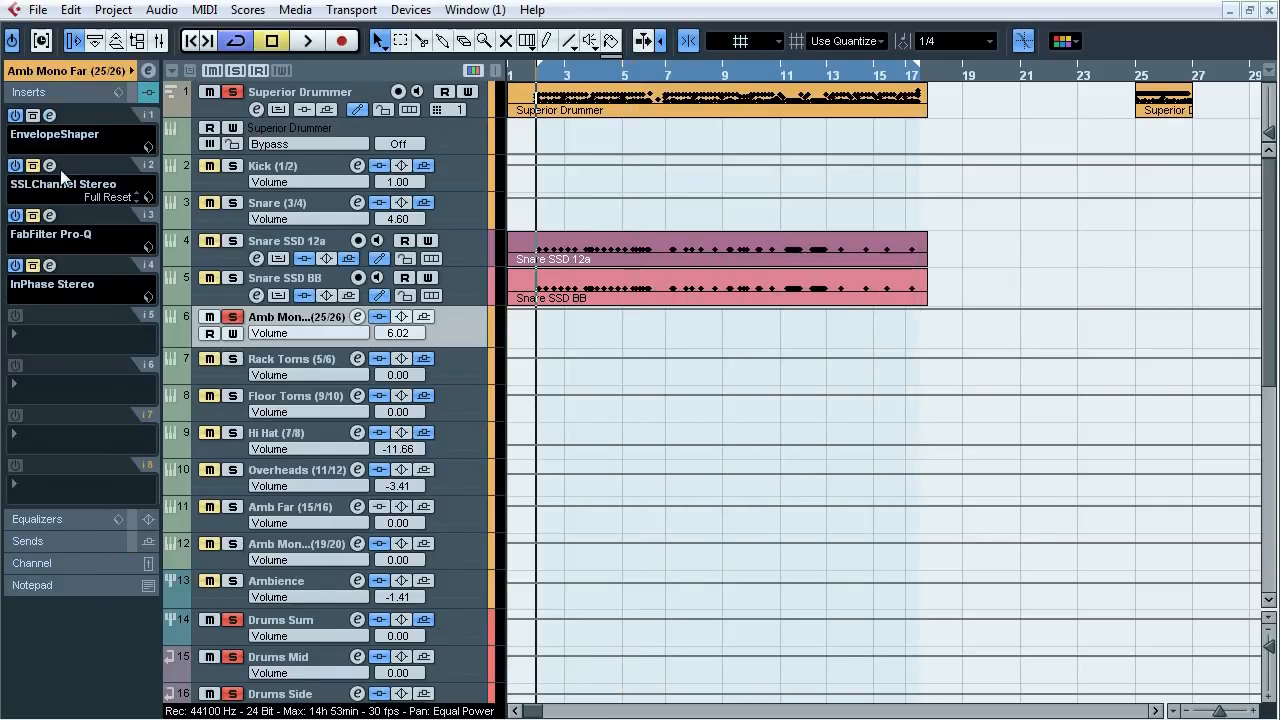
- Open the SSLChannel on Amb Mono Far, compare it active and bypassed during playback, leave it active and close it
left_click(50, 166)
mouse_move(612, 18)
left_mouse_down()
mouse_move(614, 56)
mouse_move(621, 20)
left_mouse_up()
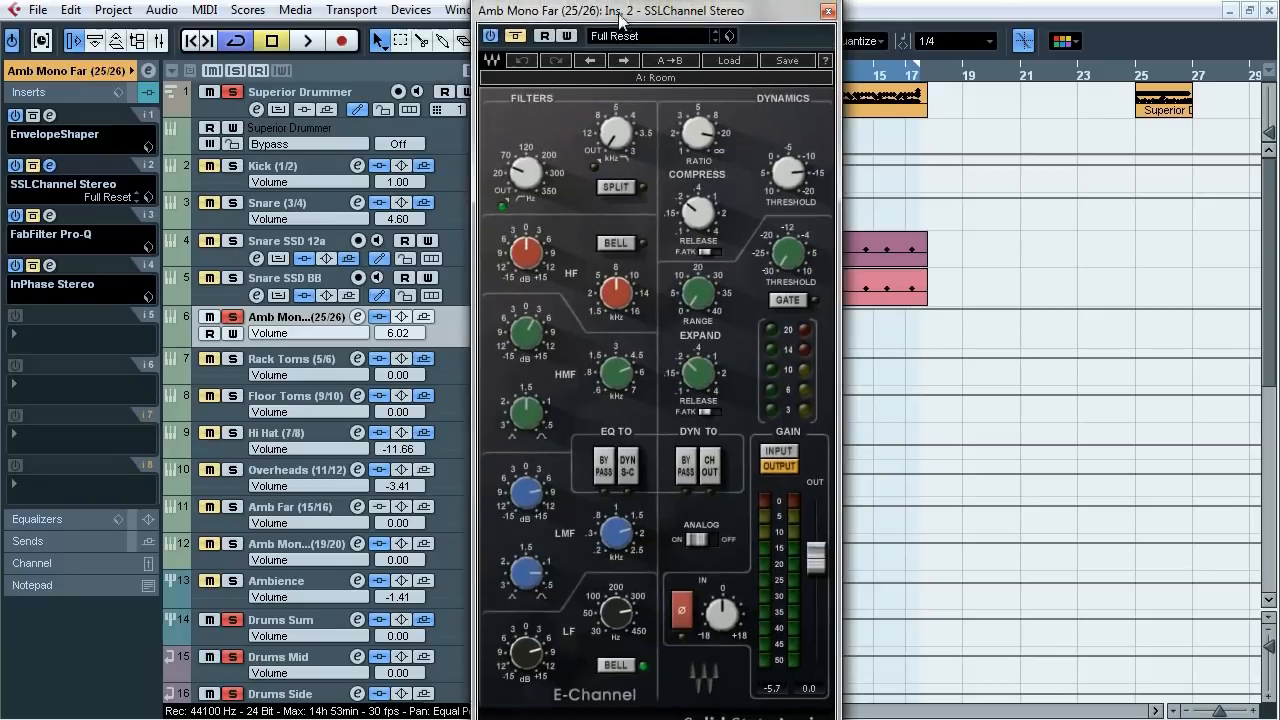
left_click(517, 37)
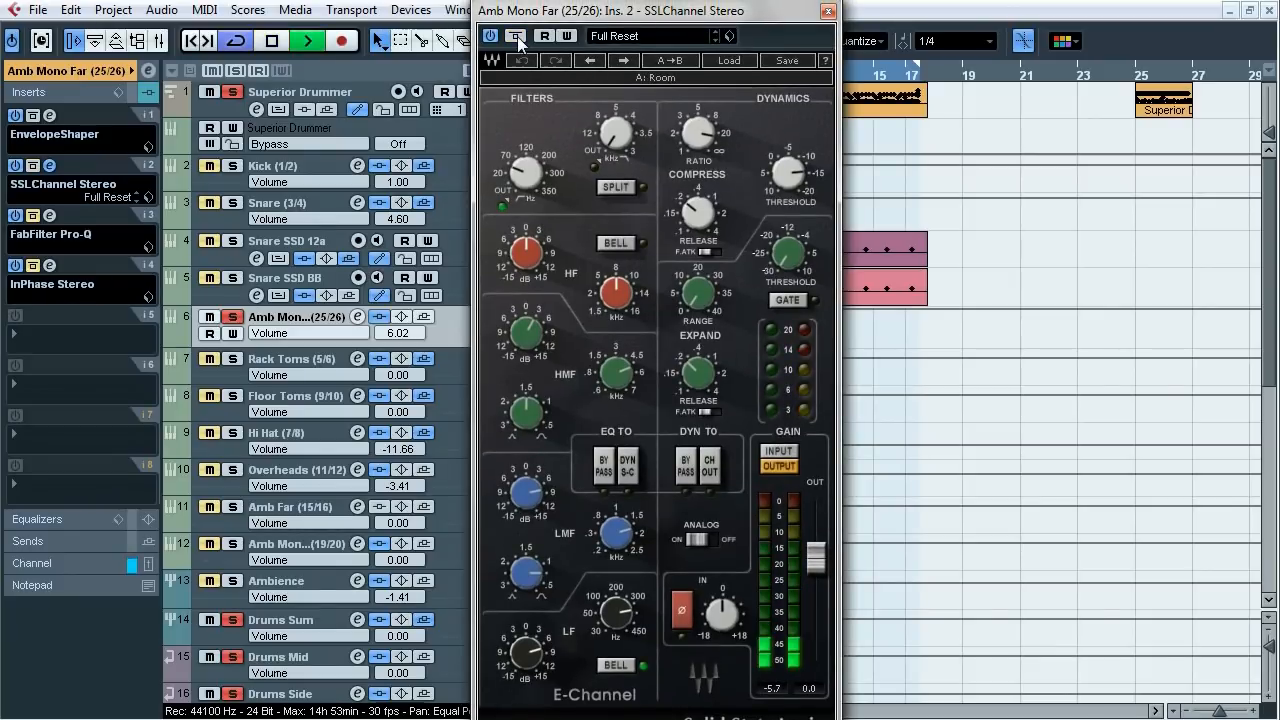
left_click(517, 37)
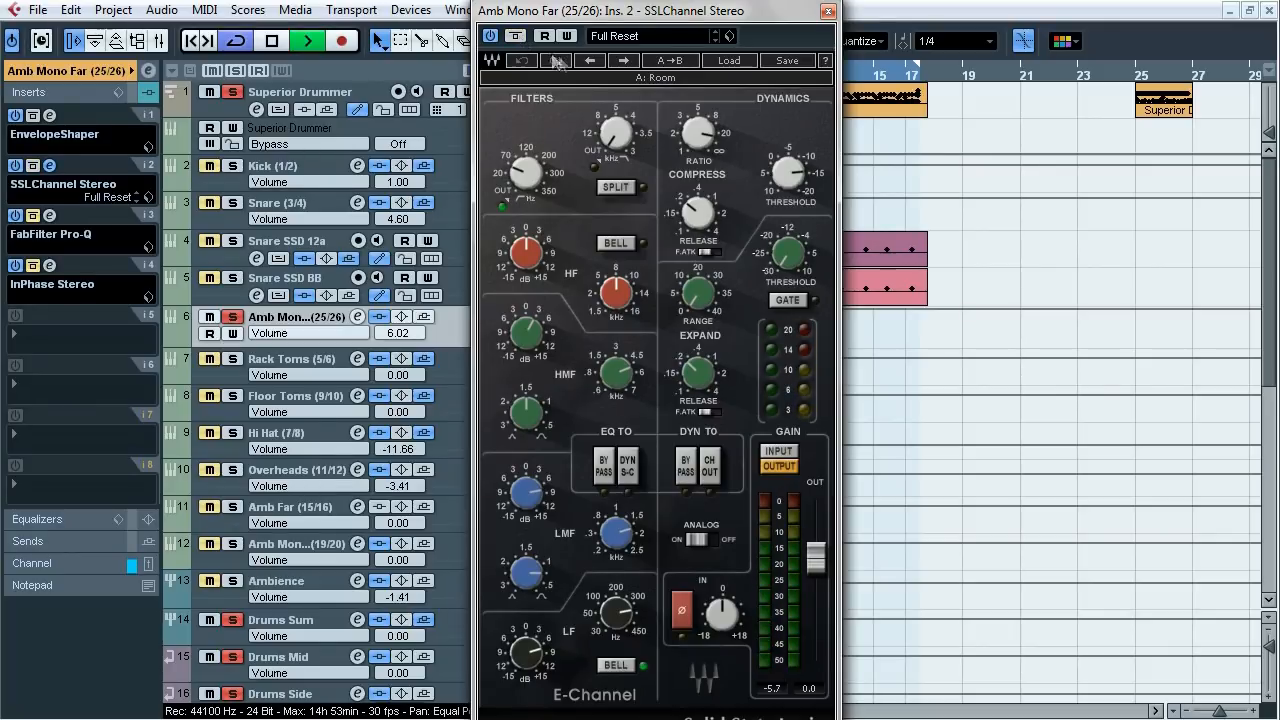
key("space")
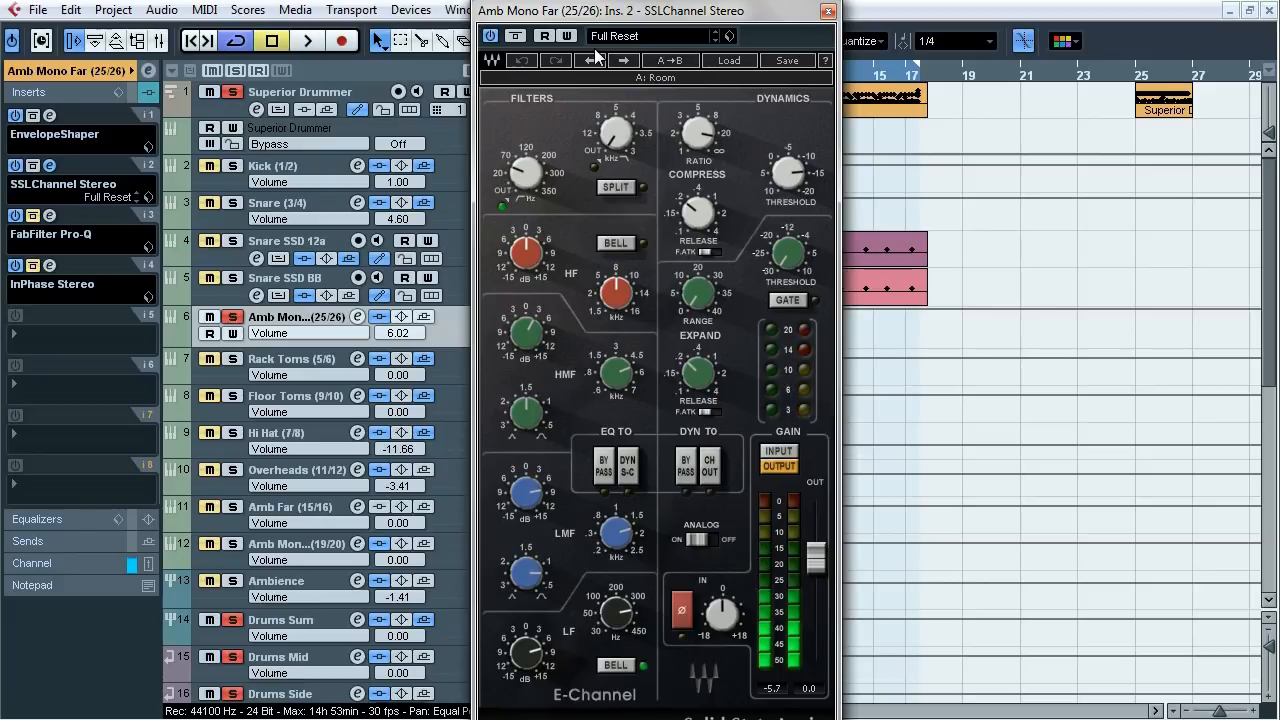
left_click(828, 11)
- Open the FabFilter Pro-Q on Amb Mono Far, compare it active and bypassed during playback and leave it active
left_click(50, 215)
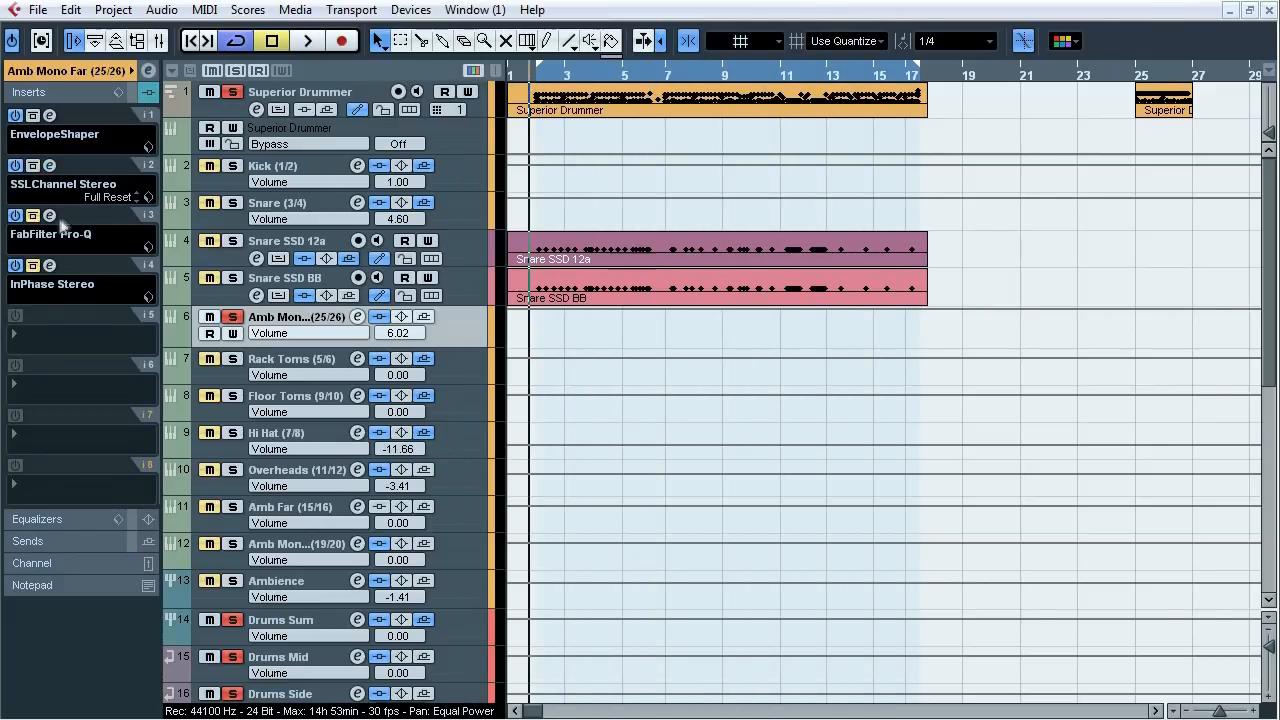
left_click_drag(705, 28, 479, 154)
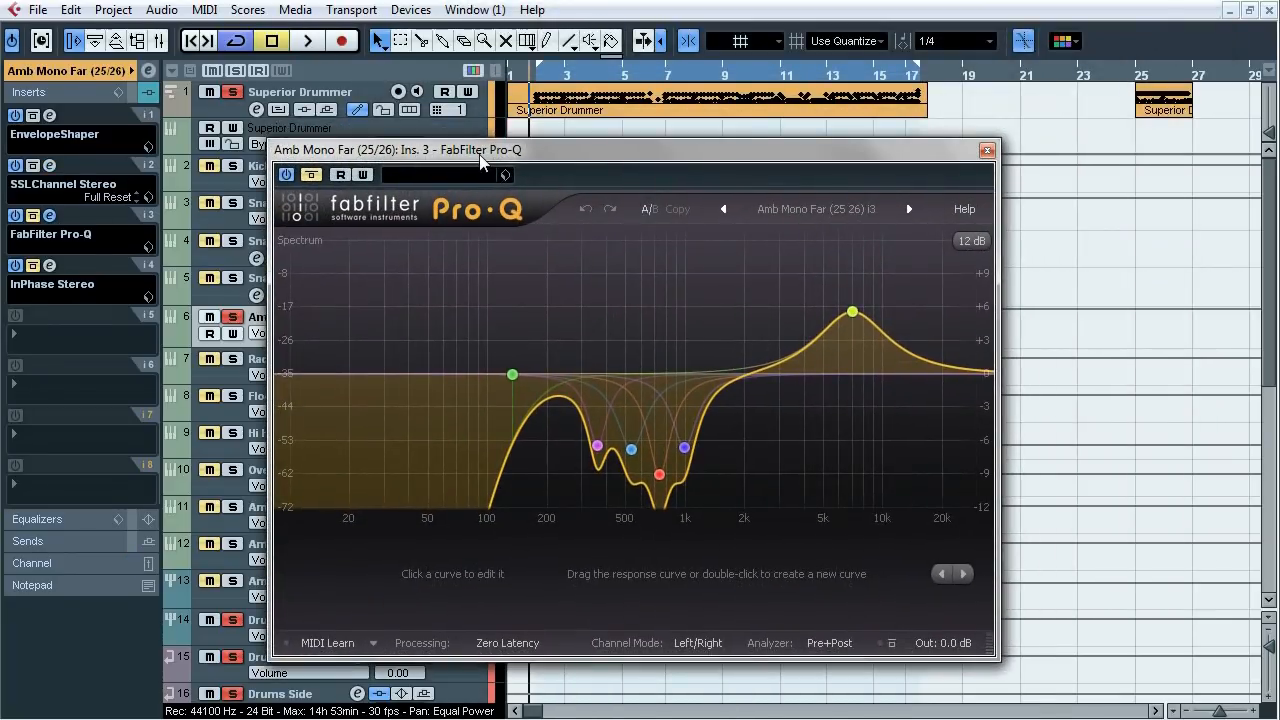
left_click(314, 177)
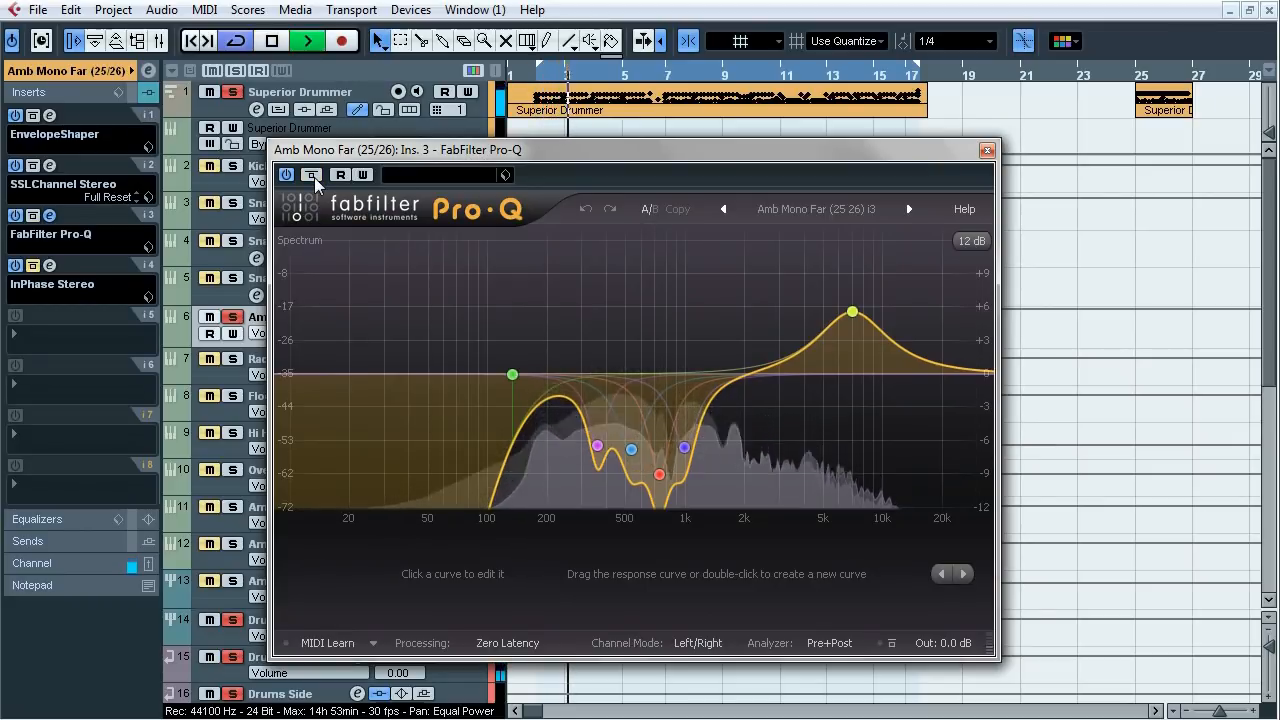
left_click(312, 175)
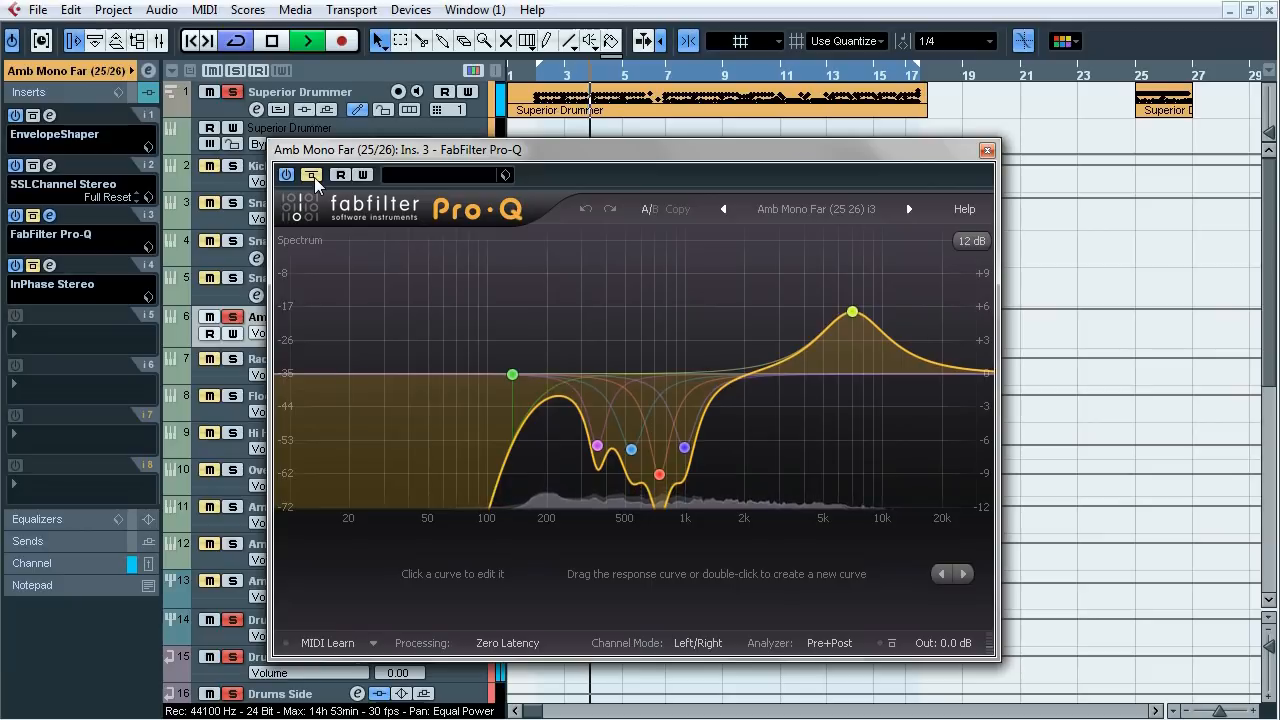
left_click(313, 177)
- Solo the three snare tracks with Amb Mono Far, bypass the snare sends and compare the Pro-Q active and bypassed in context
left_click_drag(522, 151, 807, 153)
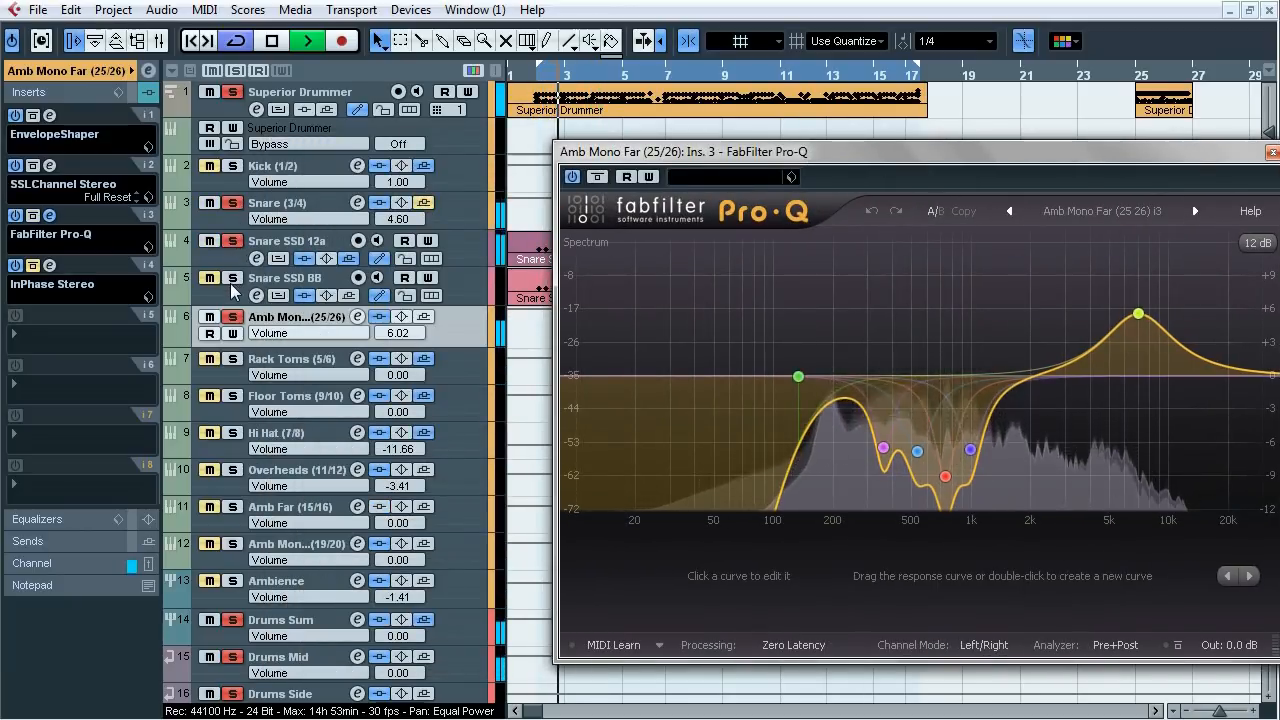
left_click(335, 250)
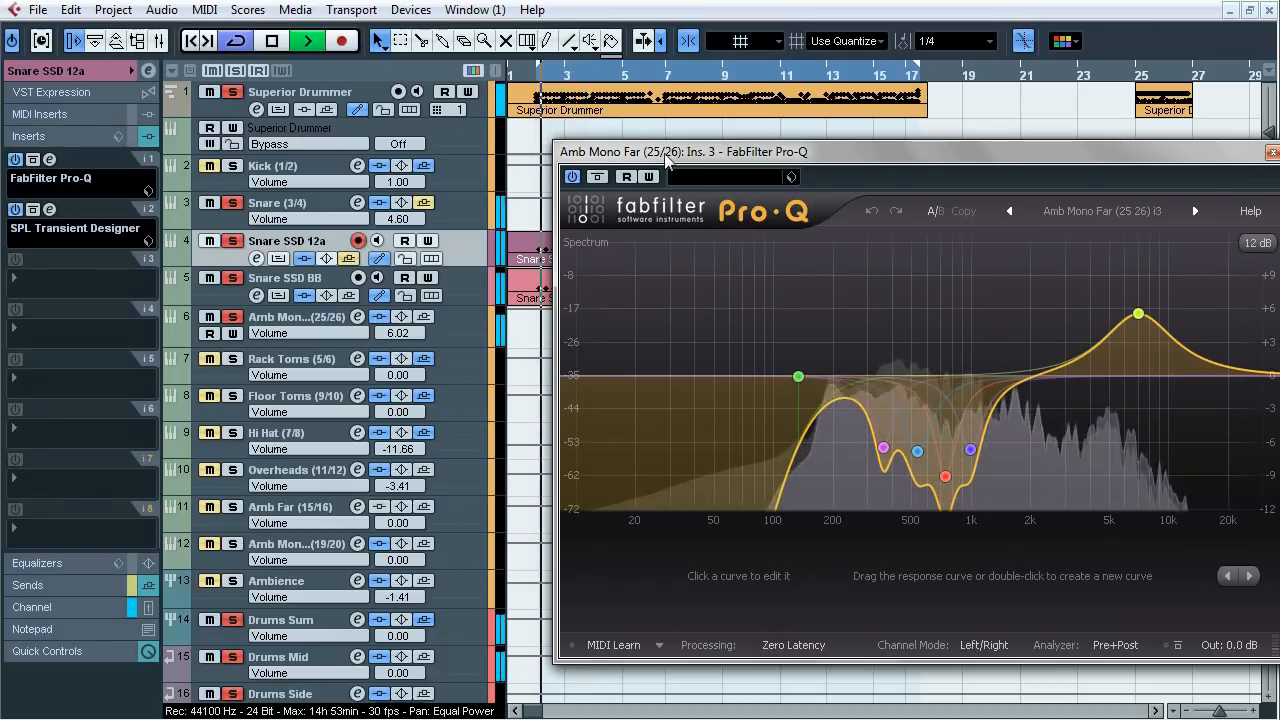
left_click(599, 182)
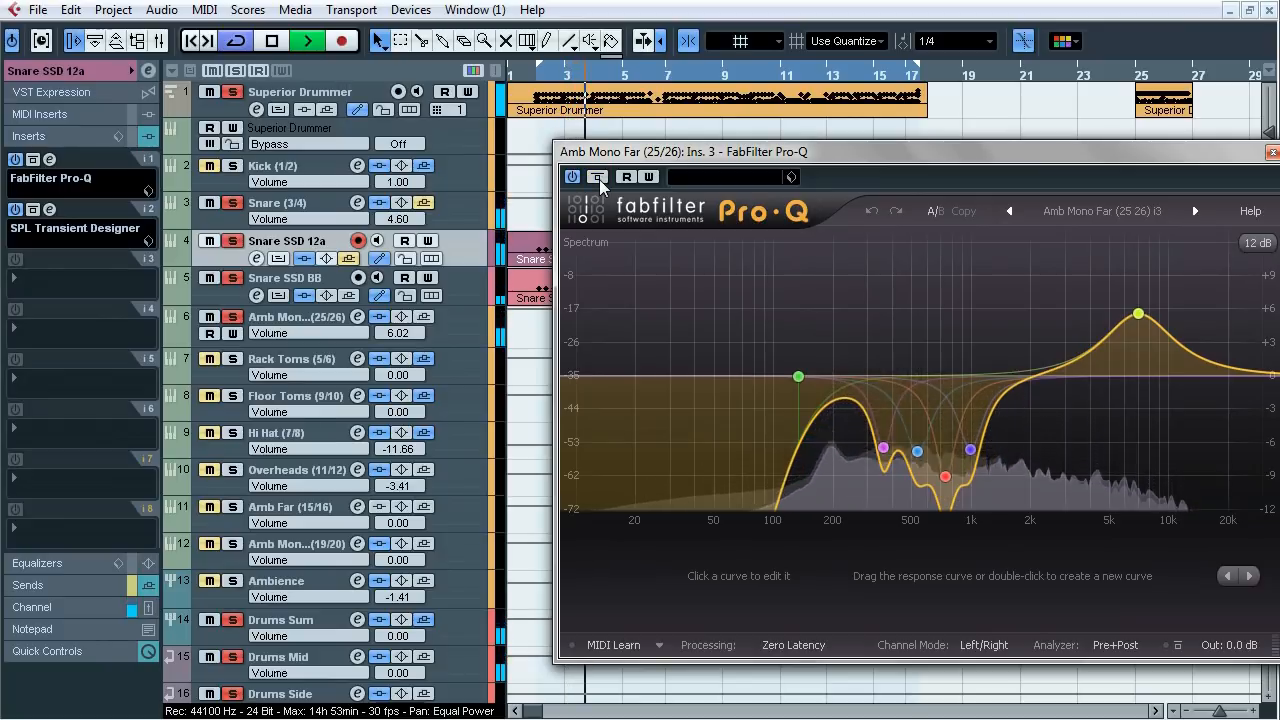
left_click(599, 180)
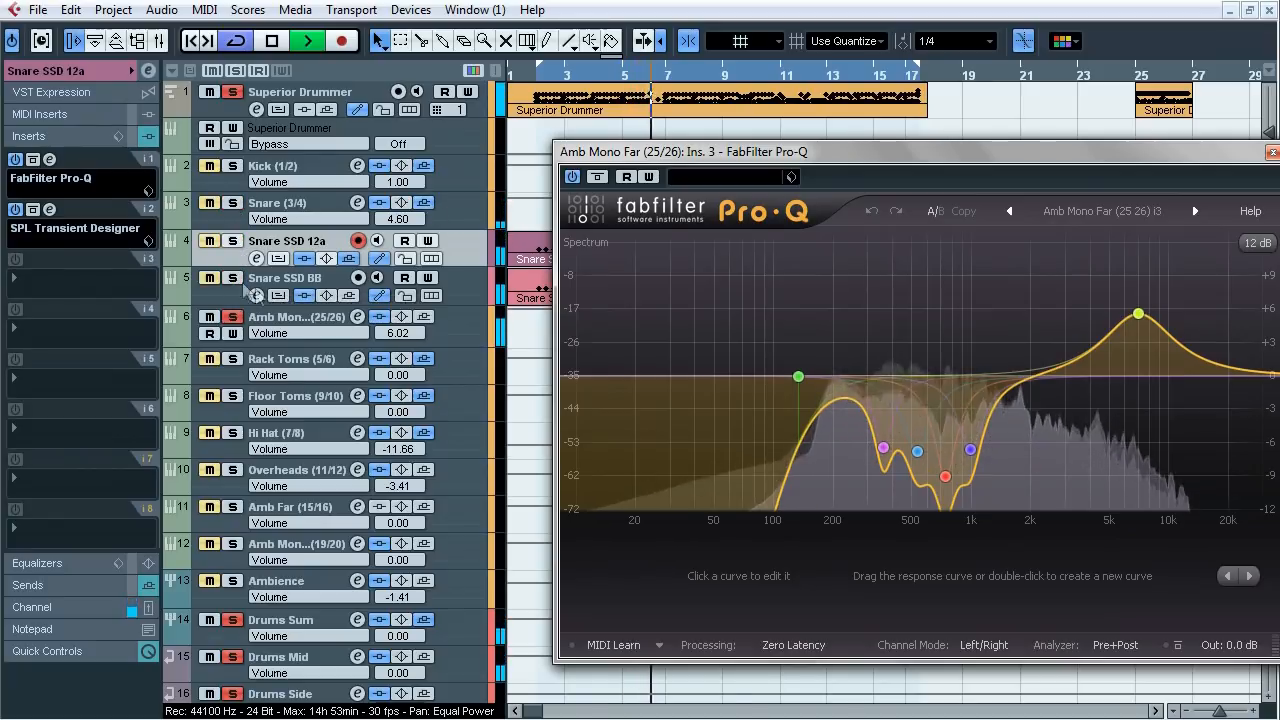
- Select Amb Mono Far, replay from bar 2, examine the Pro-Q midrange cuts and high-frequency boost, and stop playback
left_click(292, 322)
left_click(537, 78)
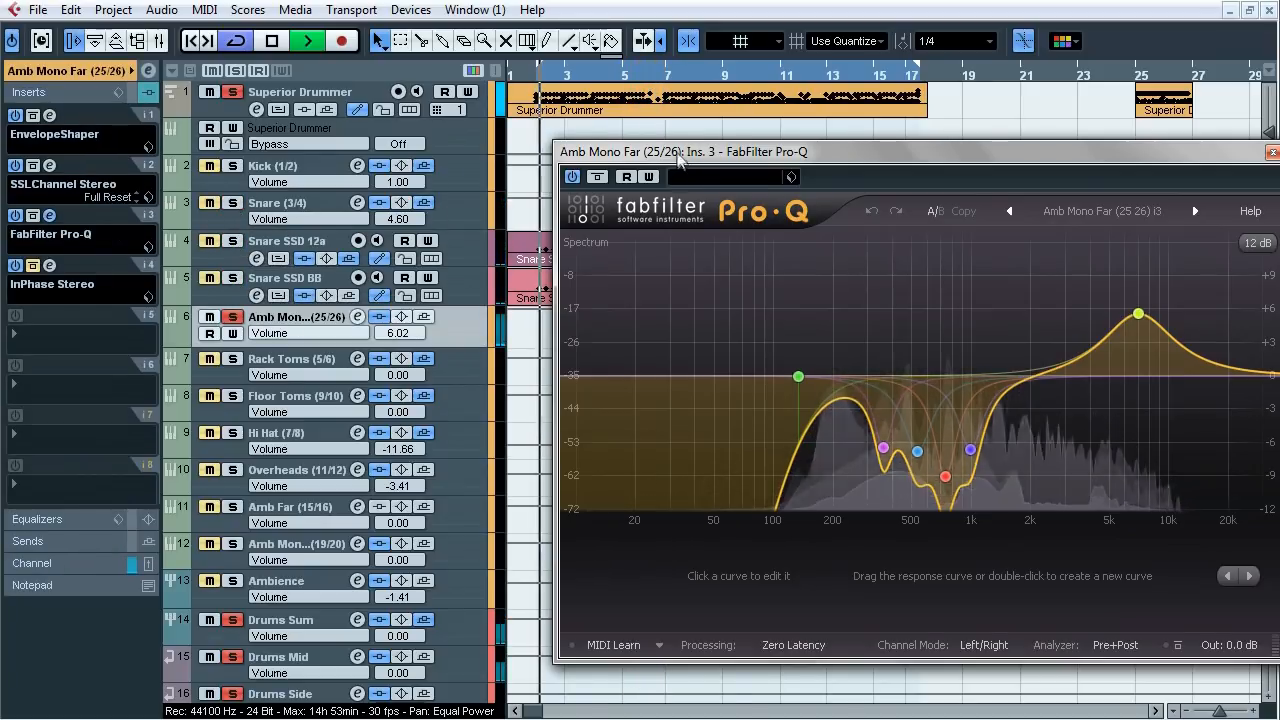
left_click_drag(677, 153, 517, 115)
mouse_move(636, 341)
mouse_move(758, 416)
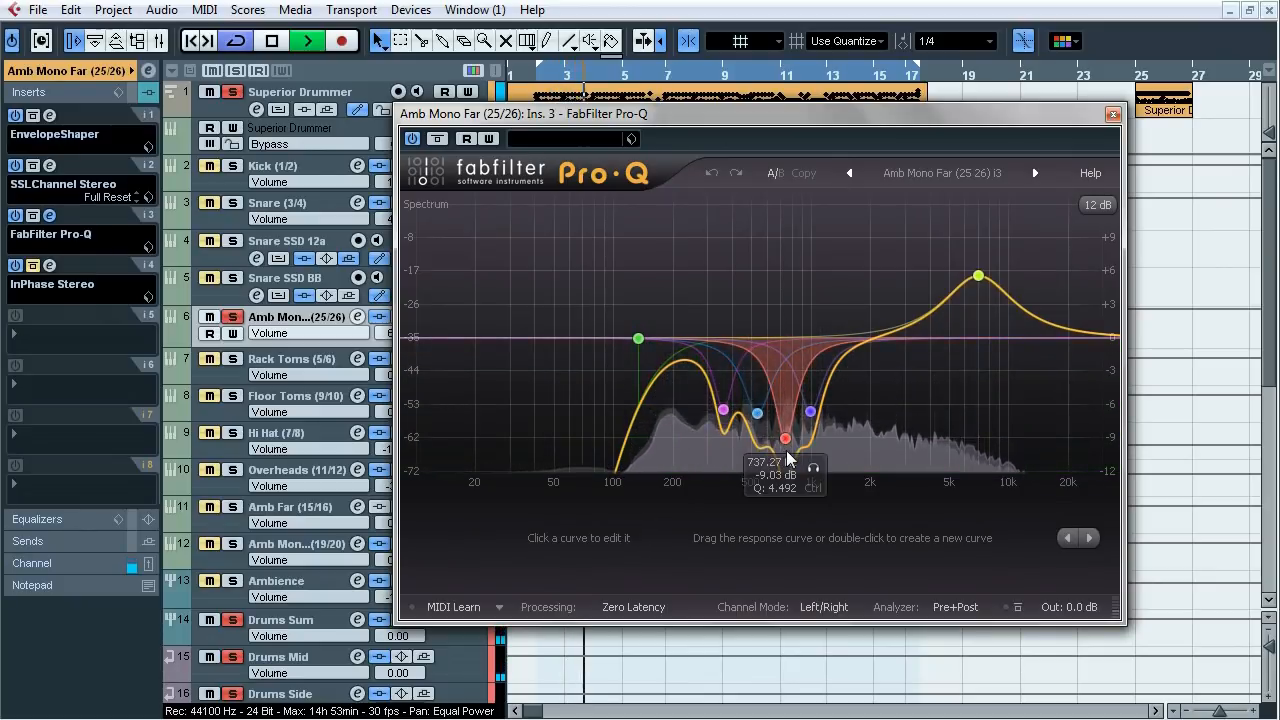
mouse_move(815, 416)
mouse_move(950, 250)
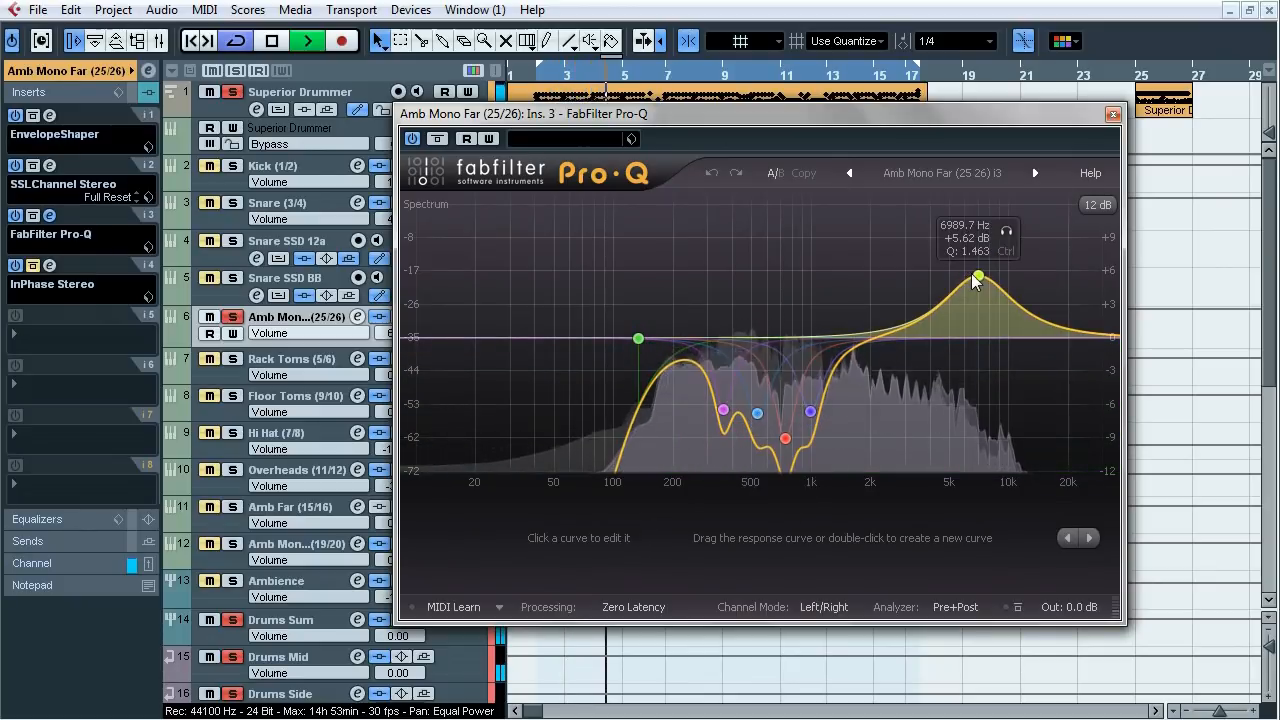
key("space")
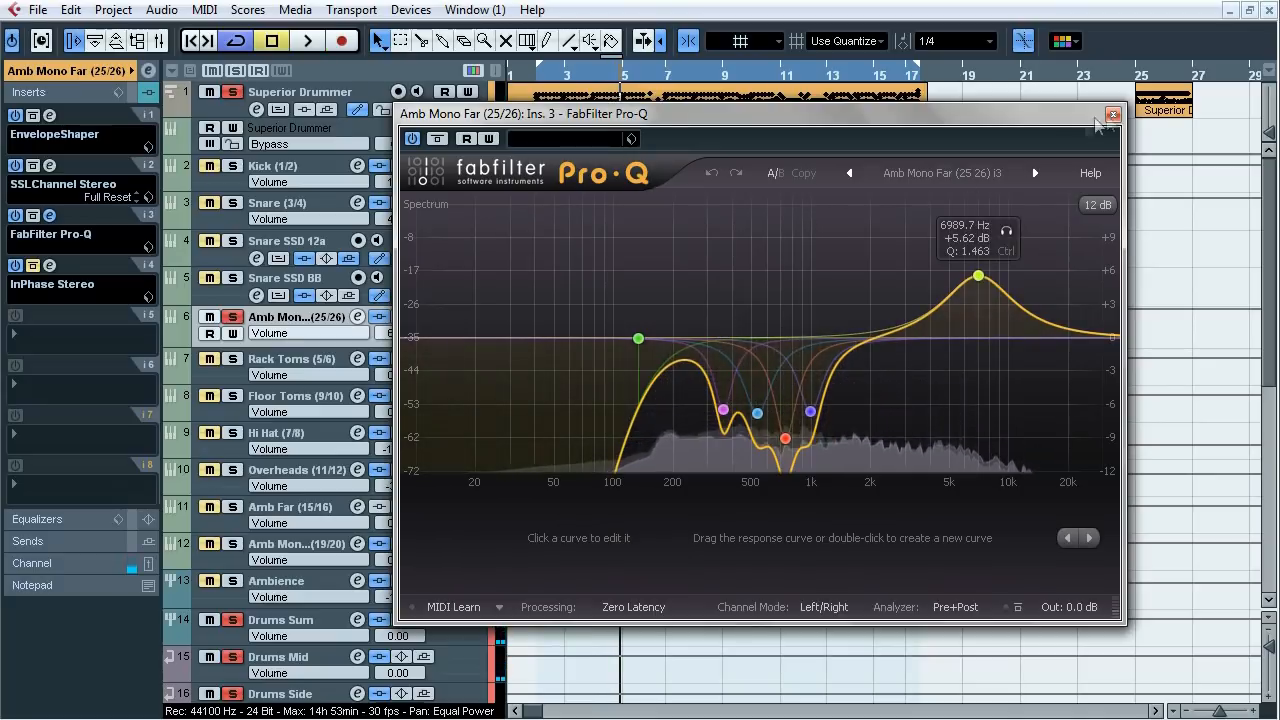
- Open InPhase Stereo on Amb Mono Far in place of the Pro-Q and disengage its bypass during playback from bar 2 with Snare SSD BB soloed
left_click(1112, 114)
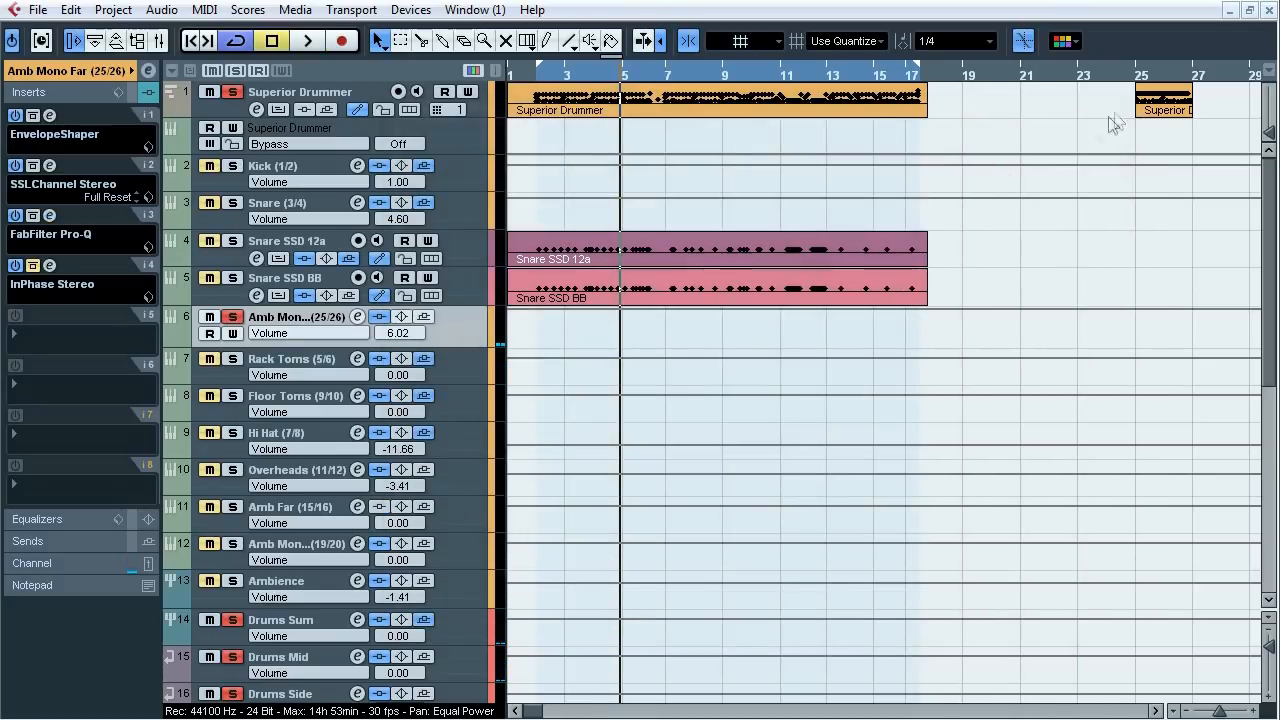
left_click(50, 266)
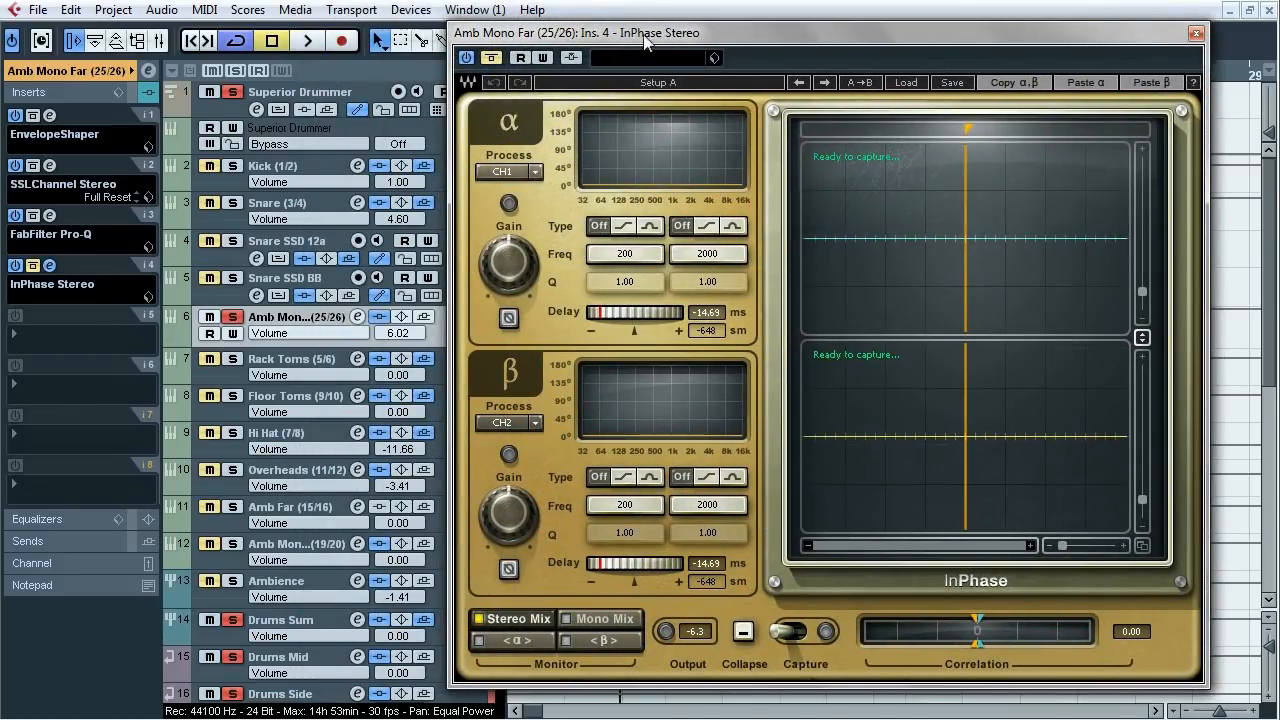
left_click_drag(645, 40, 805, 122)
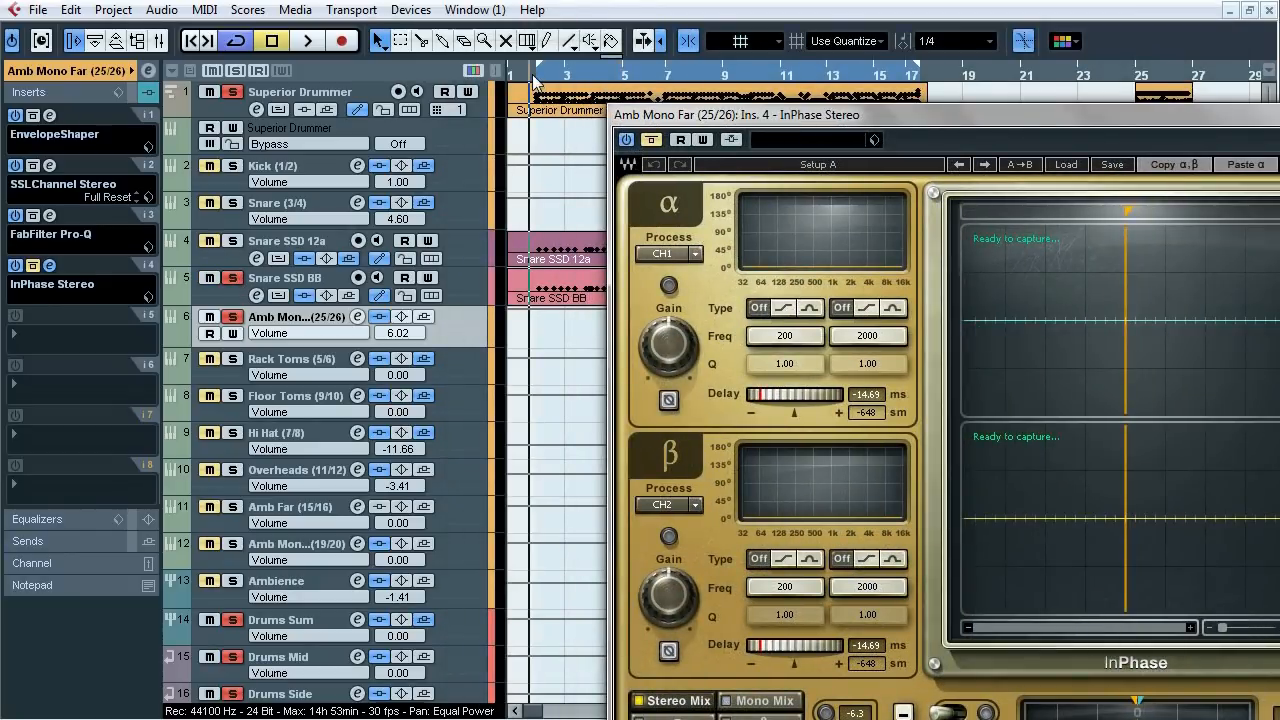
key("space")
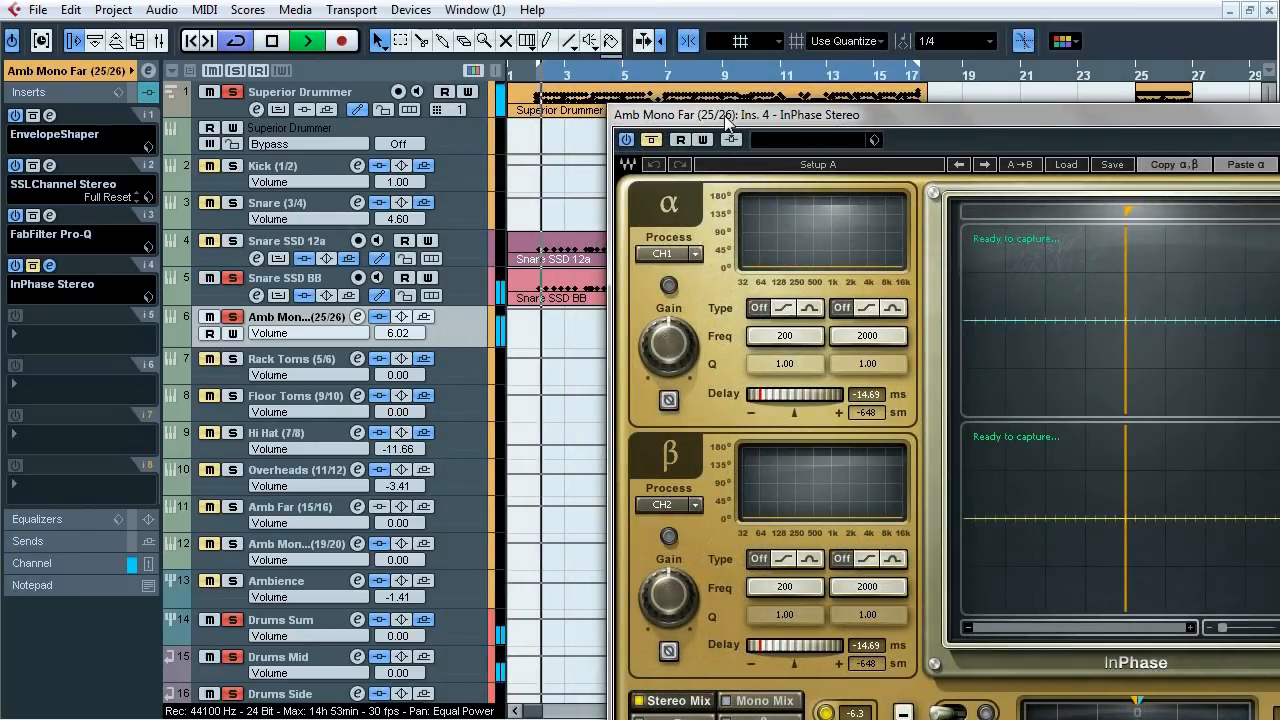
left_click(651, 139)
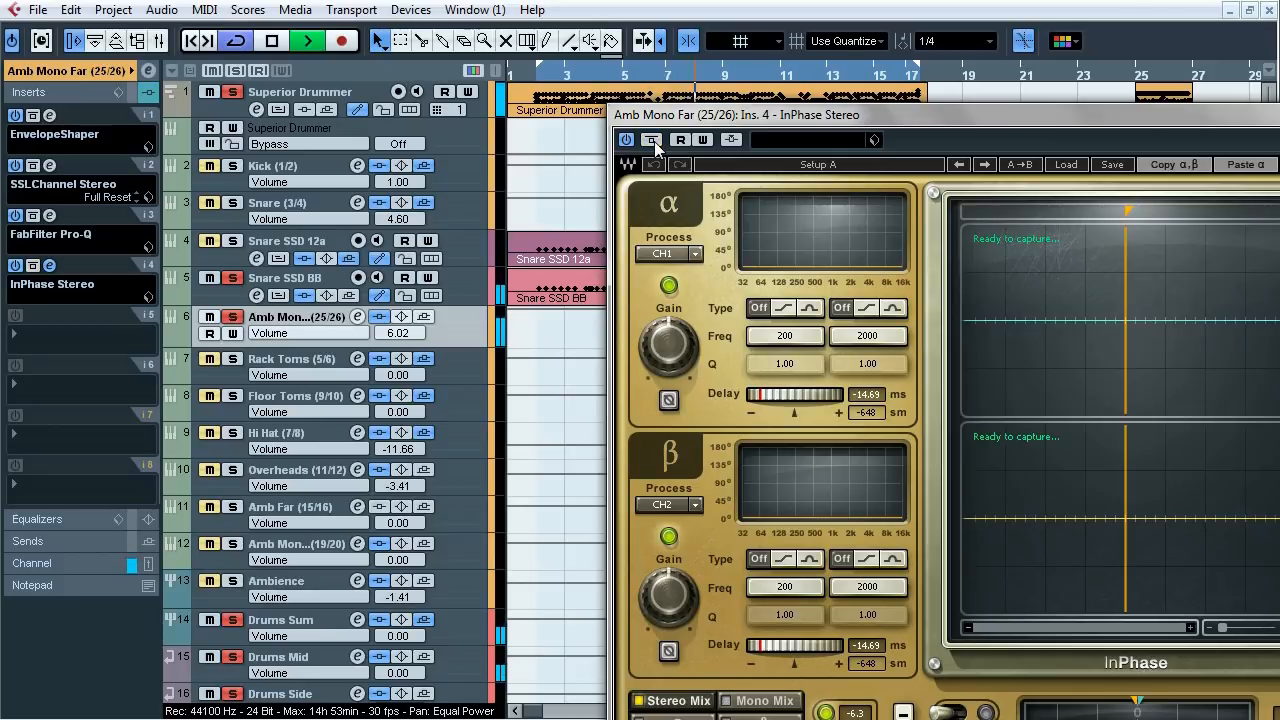
key("space")
- Bring the whole InPhase window into view to examine its delay settings, close it and clear all track solos
left_click_drag(696, 119, 476, 28)
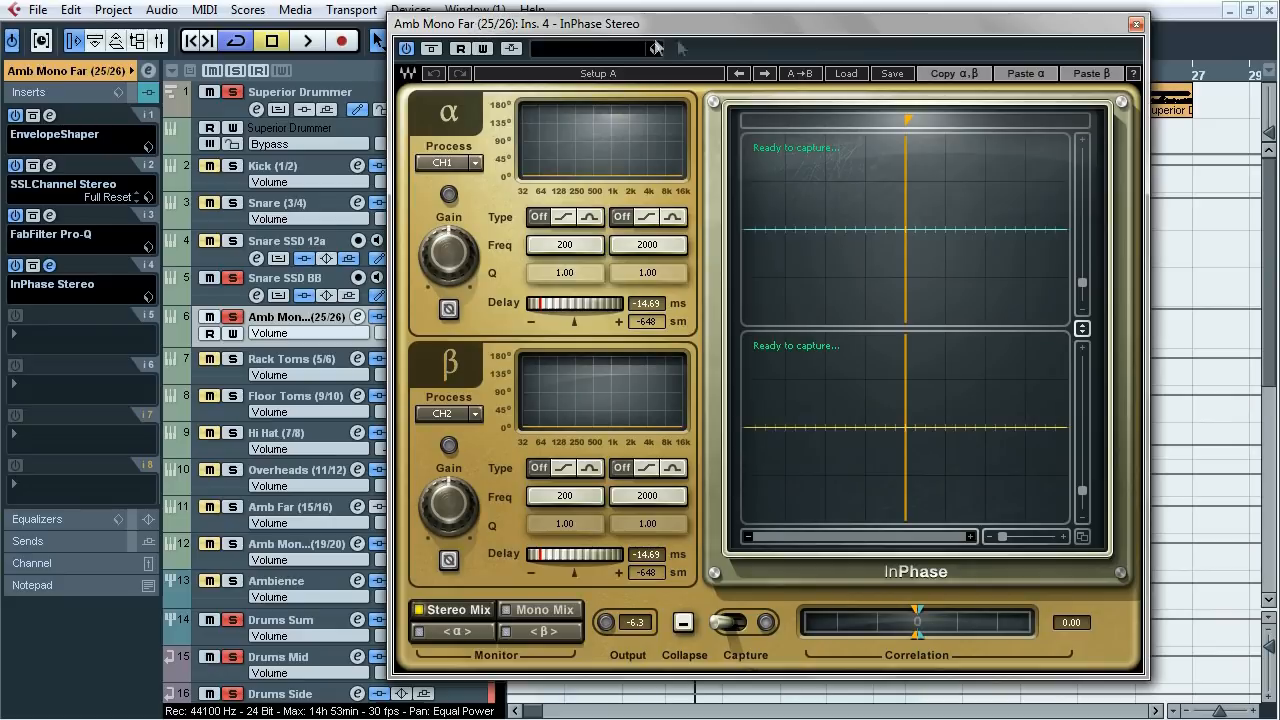
left_click(1136, 25)
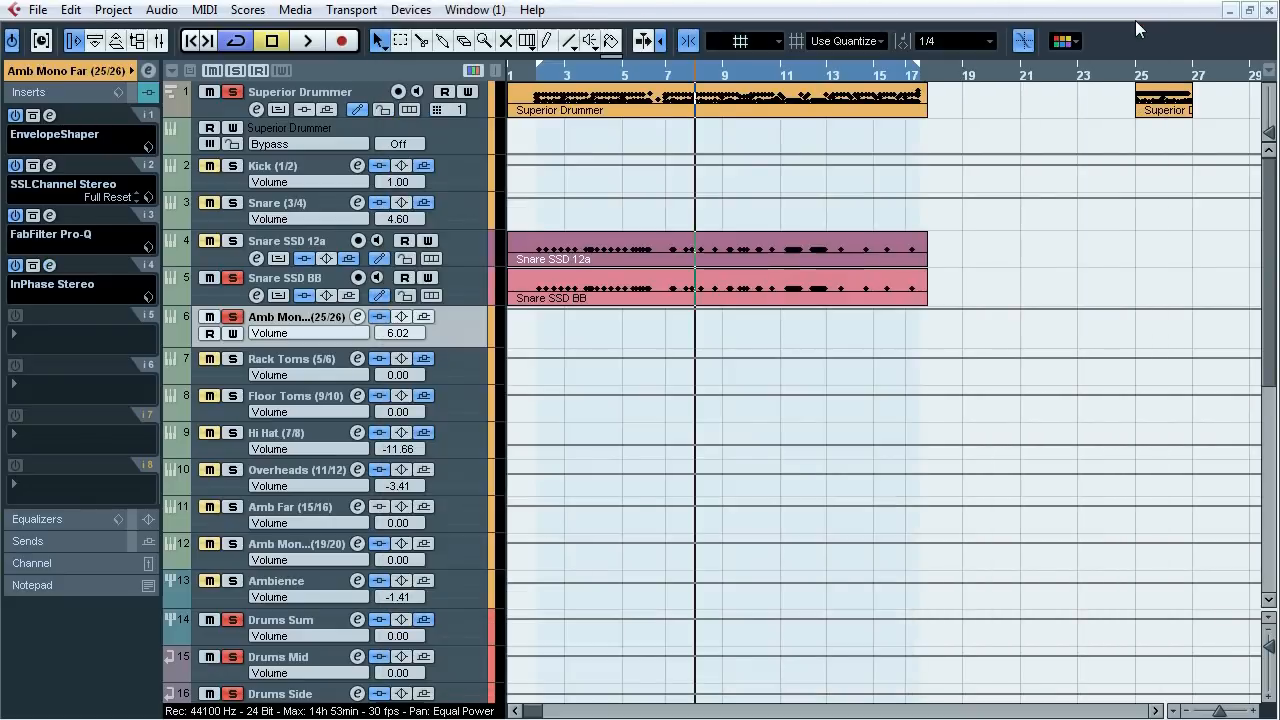
left_click(241, 70)
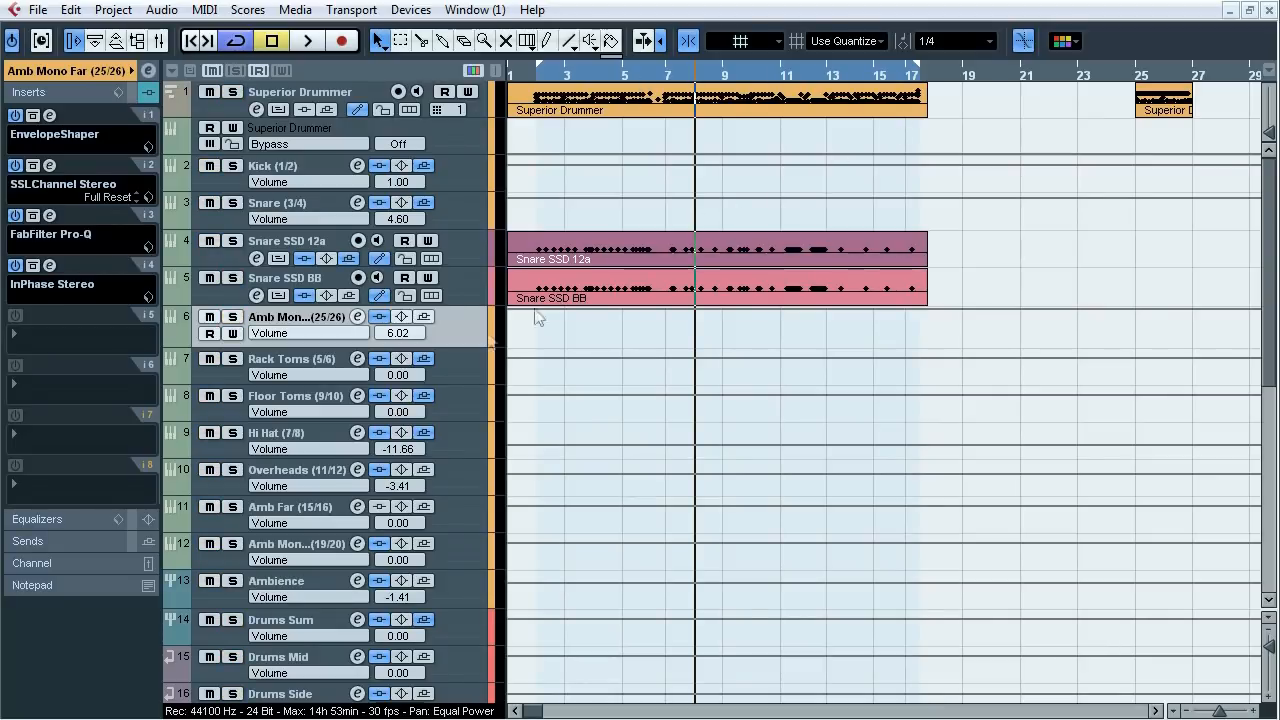
- Select the Hi Hat (7/8) track and set the loop range and playhead to the Superior Drummer part at bar 25
left_click(326, 438)
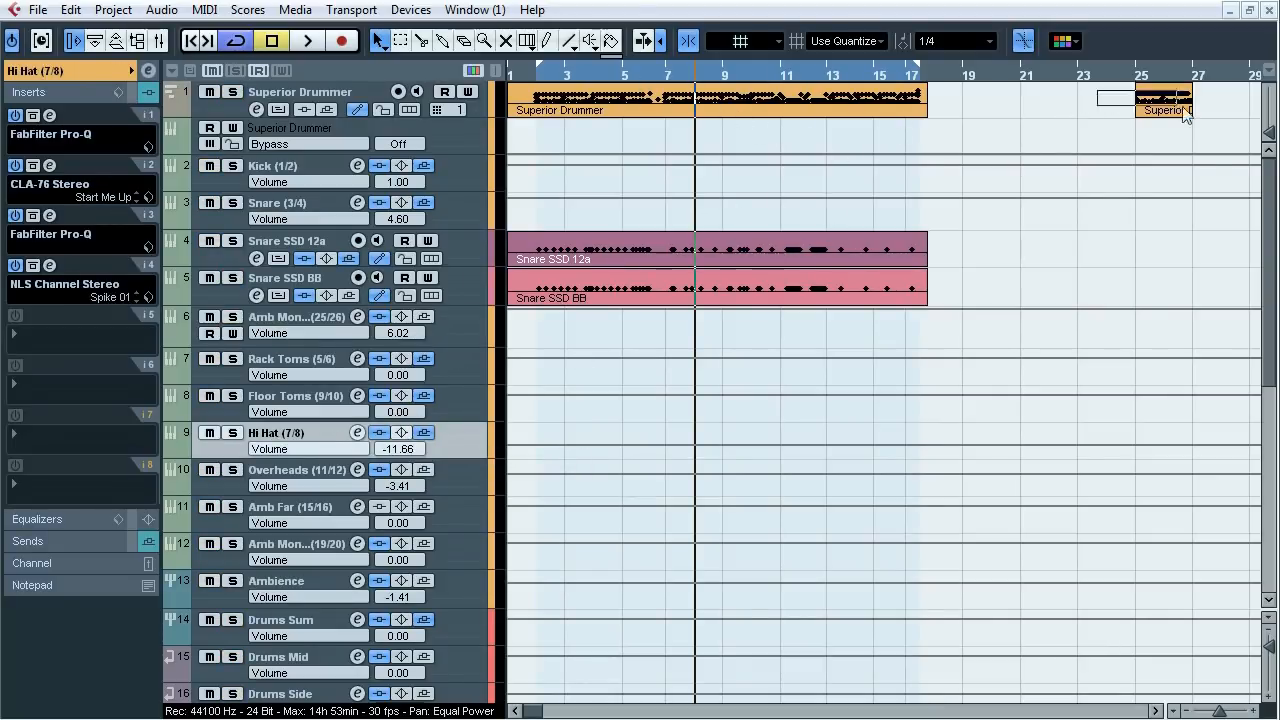
left_click_drag(1185, 115, 1190, 117)
key("p")
left_click(1139, 78)
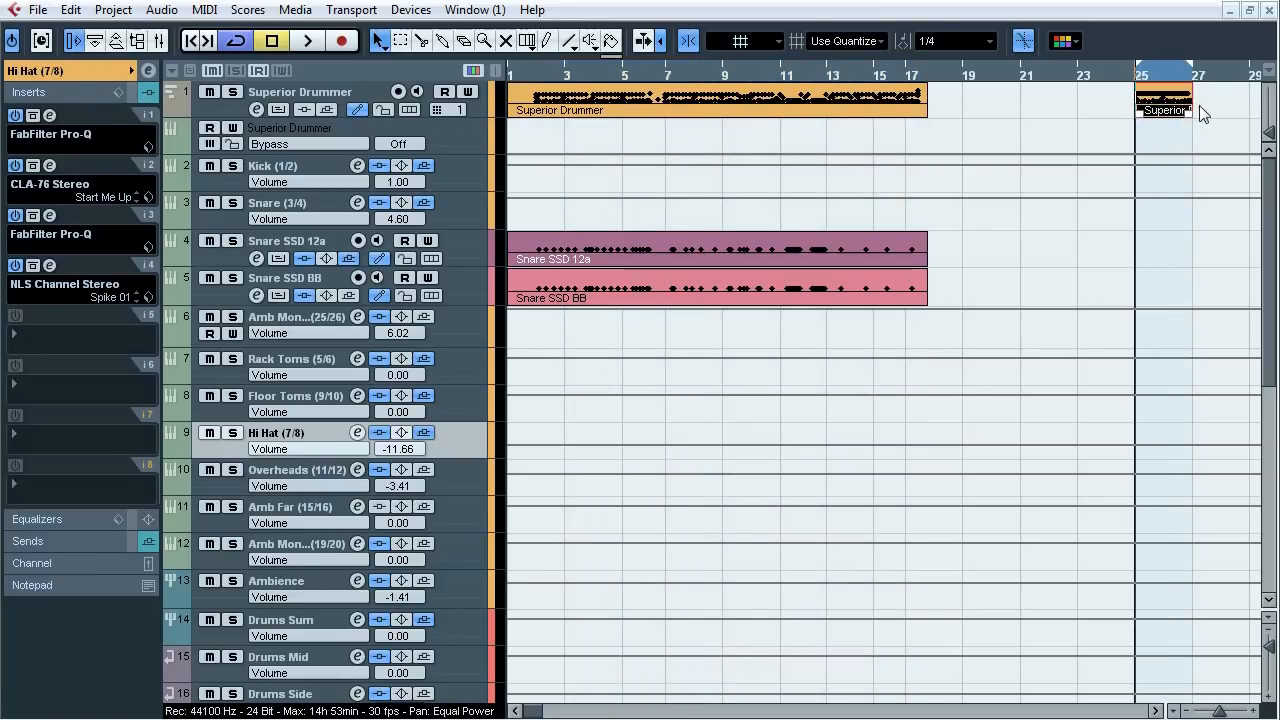
- Examine the hi-hat hits of the bar 25 Superior Drummer part in the drum editor and return to the project
double_click(1163, 105)
left_click_drag(1268, 170, 1270, 235)
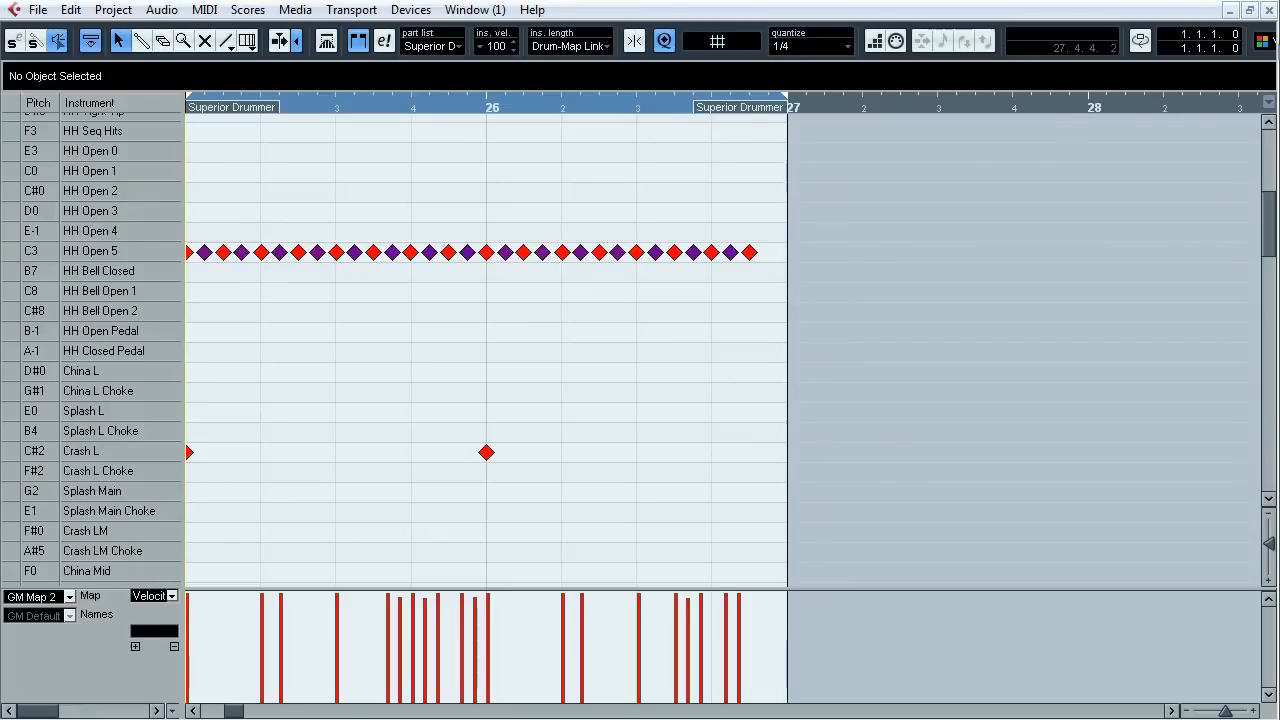
left_click_drag(769, 204, 640, 299)
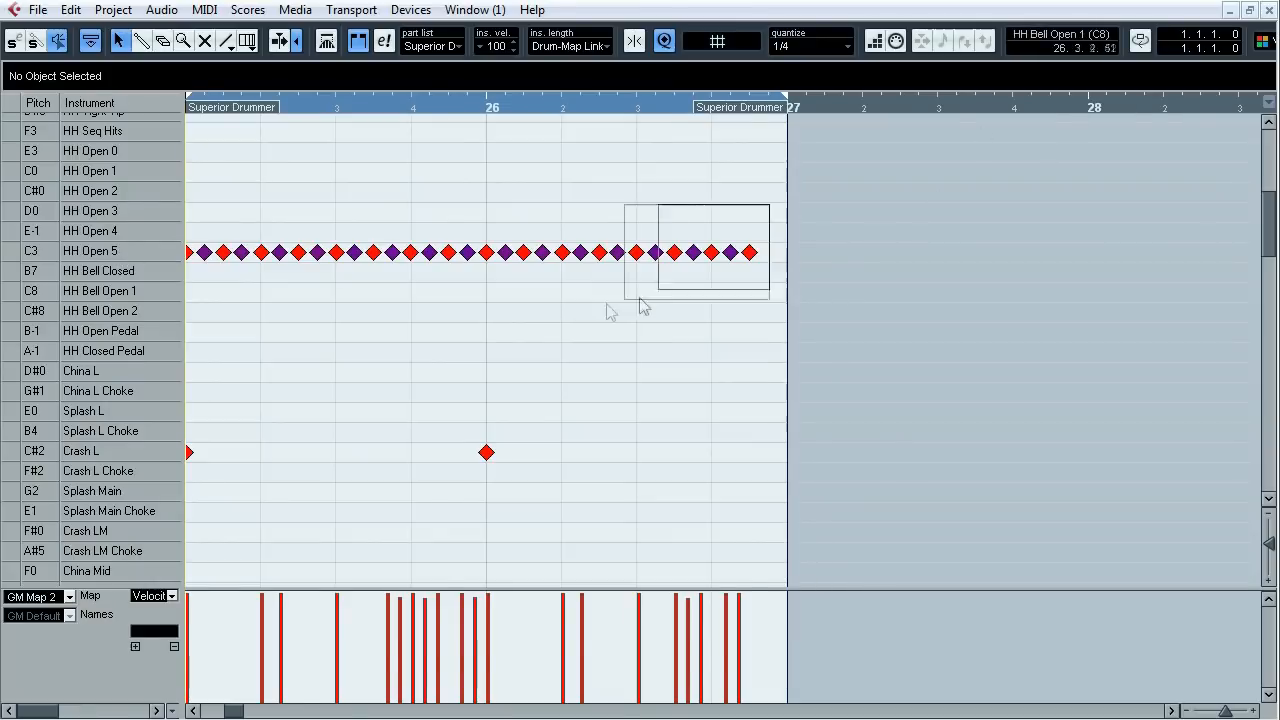
left_click(627, 373)
left_click(1268, 10)
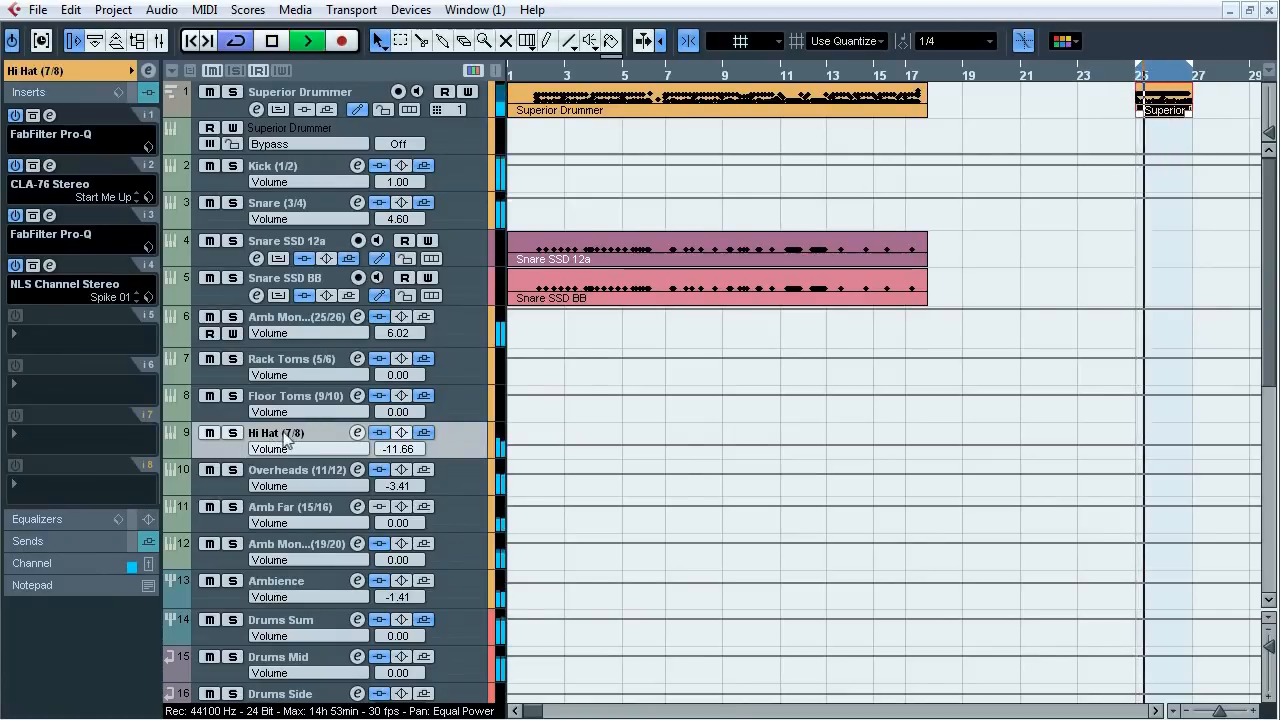
- Compare the Hi Hat track soloed and in the full mix during playback, leaving it soloed with its inserts and sends bypassed
left_click(233, 434)
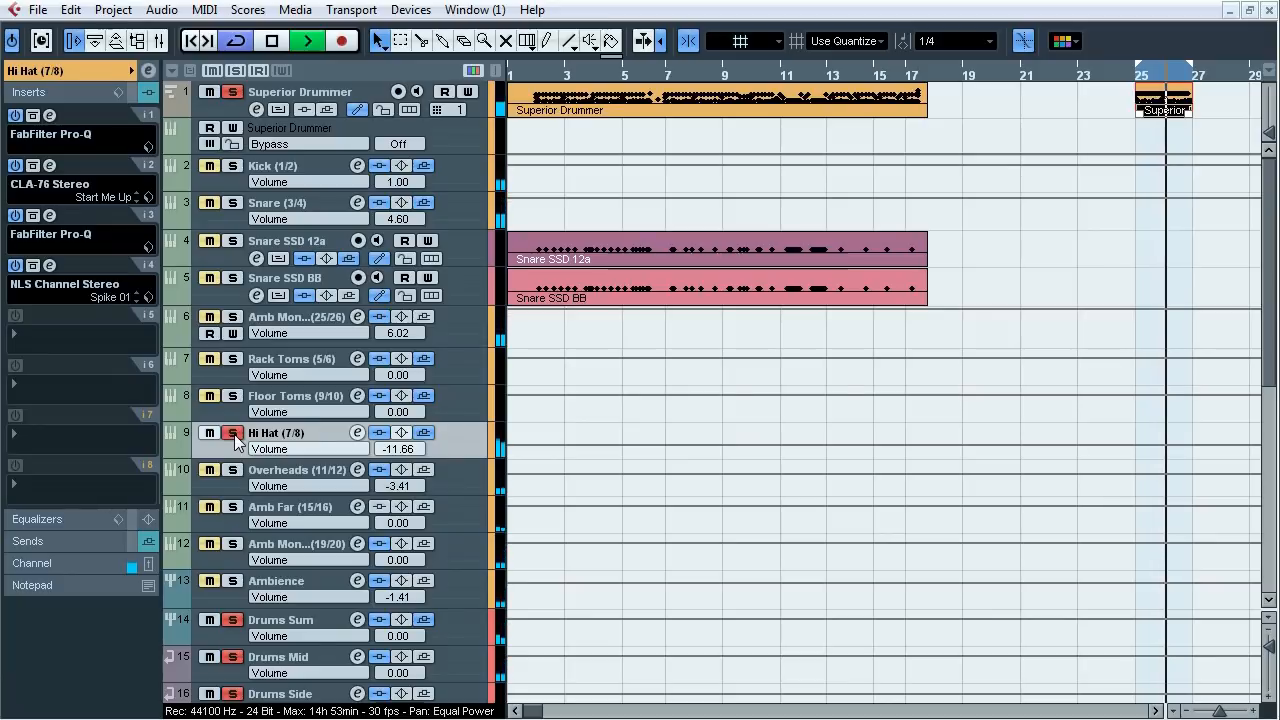
left_click(233, 434)
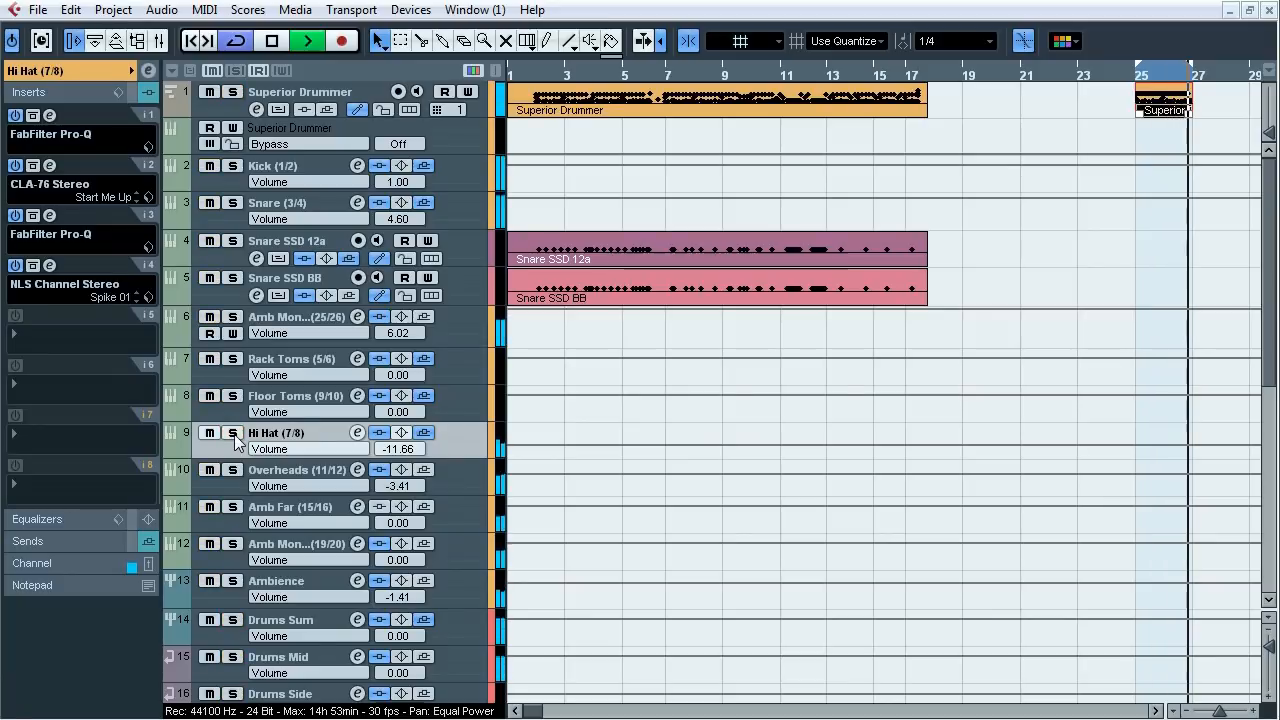
left_click(233, 434)
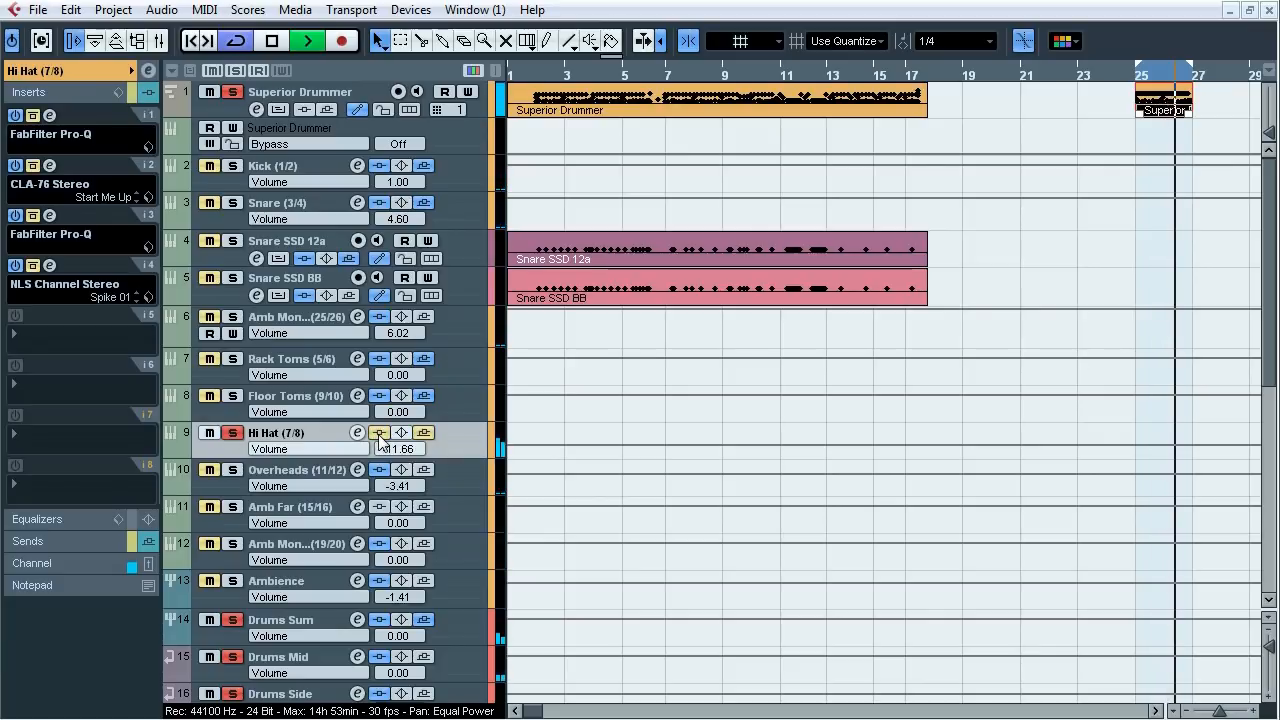
left_click(378, 432)
left_click(233, 433)
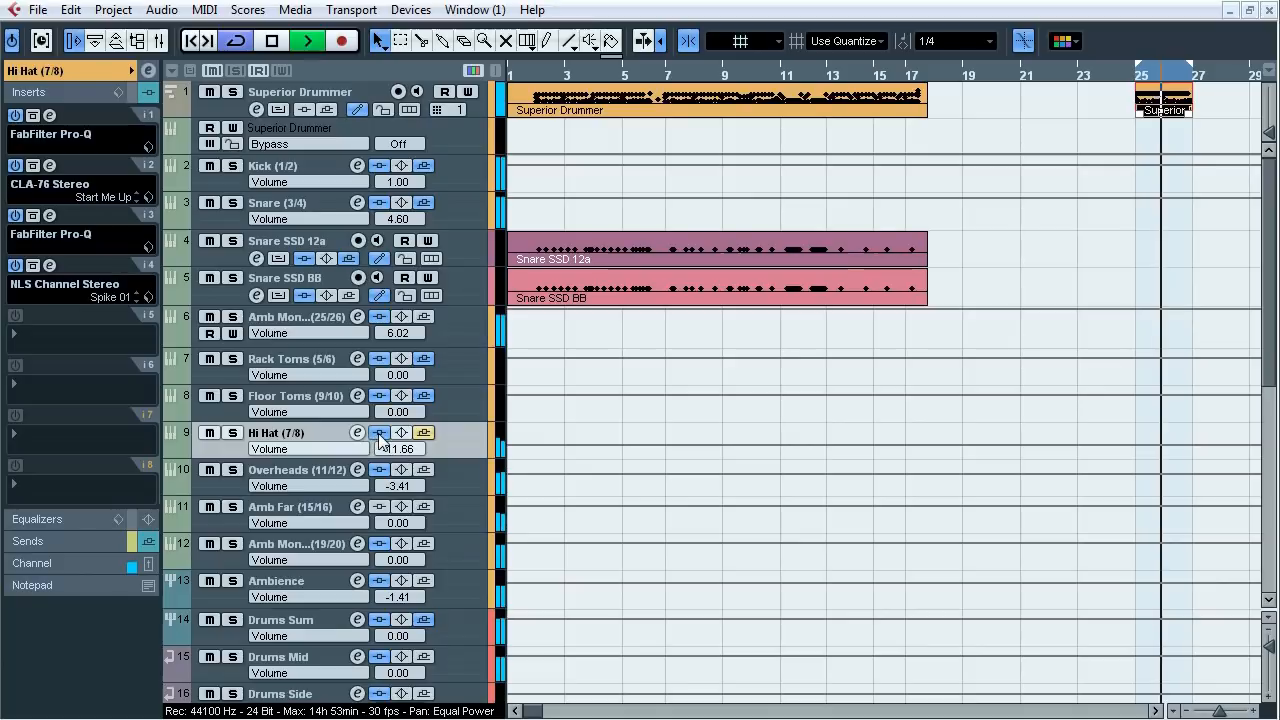
left_click(379, 433)
left_click(233, 433)
left_click(379, 433)
left_click(379, 433)
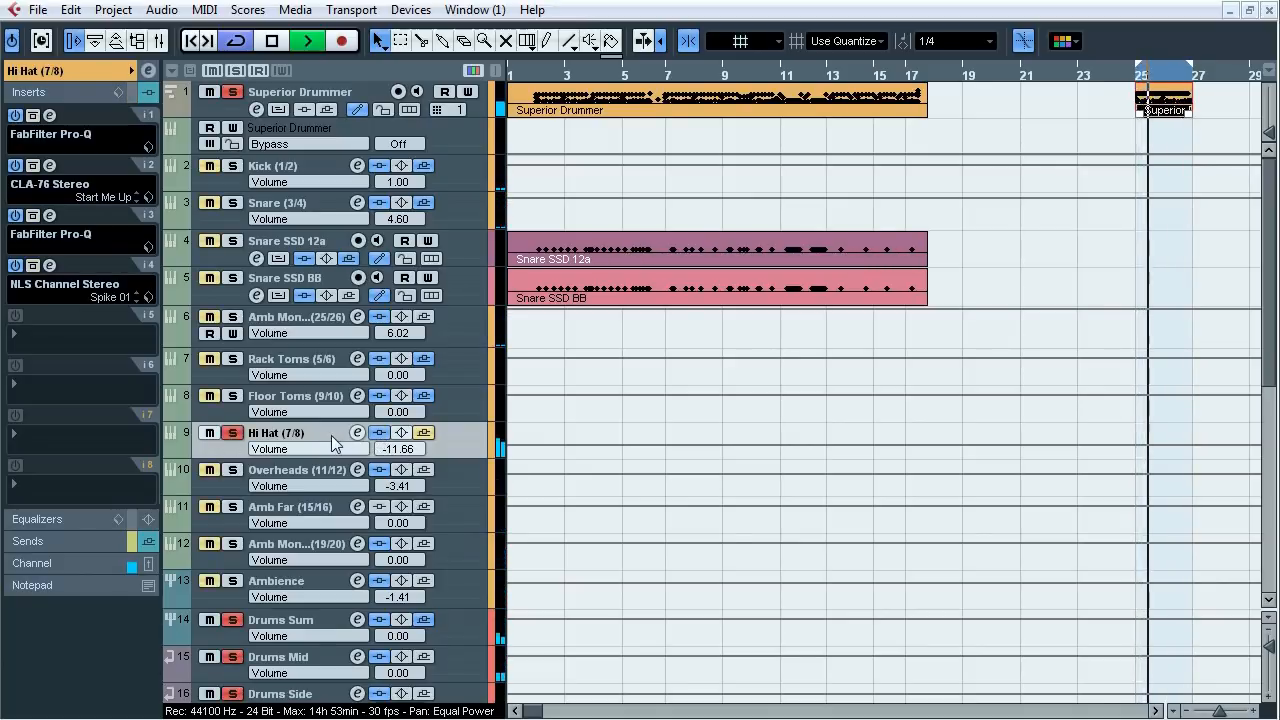
key("space")
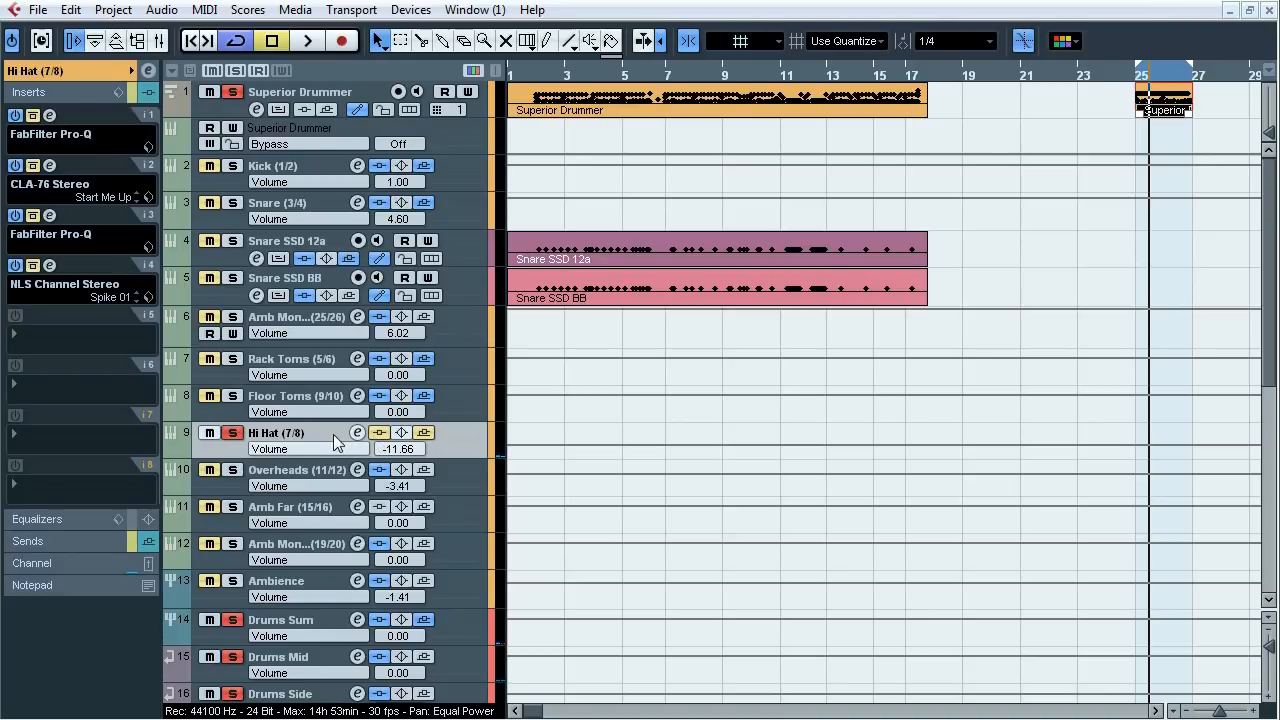
- Audition the Hi Hat's first FabFilter Pro-Q insert in the loop, leave it active and close its window
left_click(51, 117)
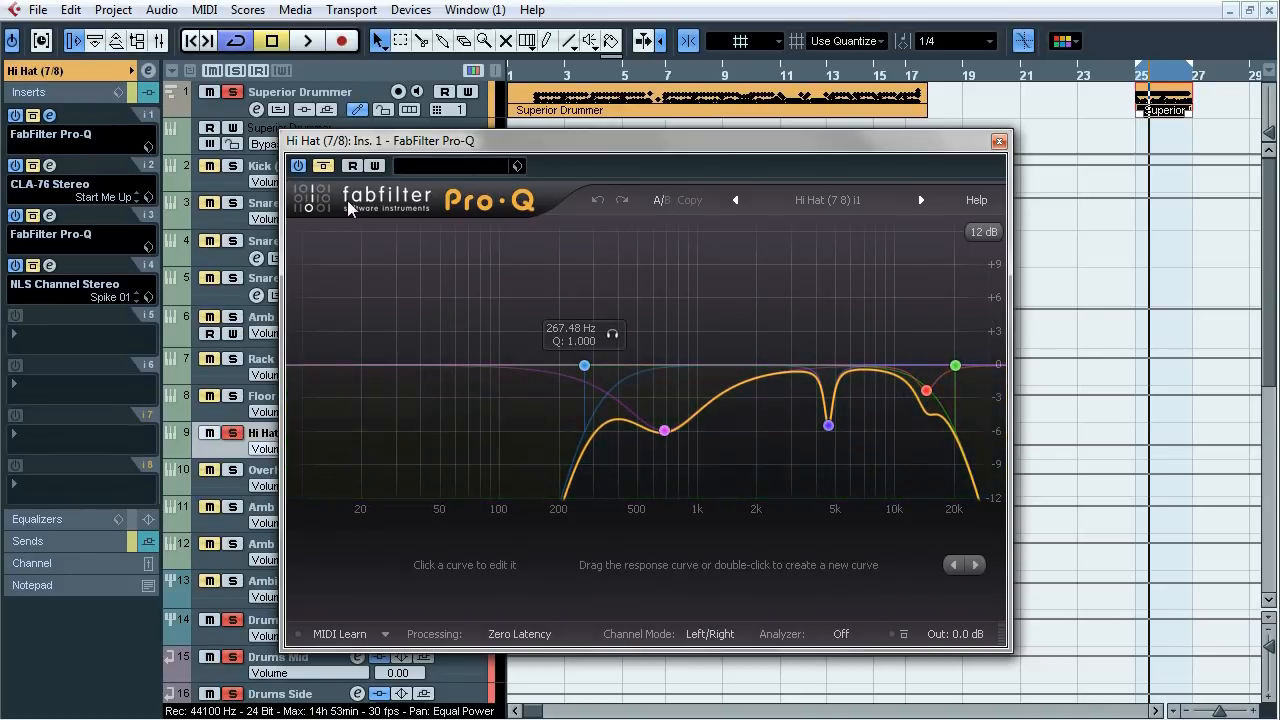
key("space")
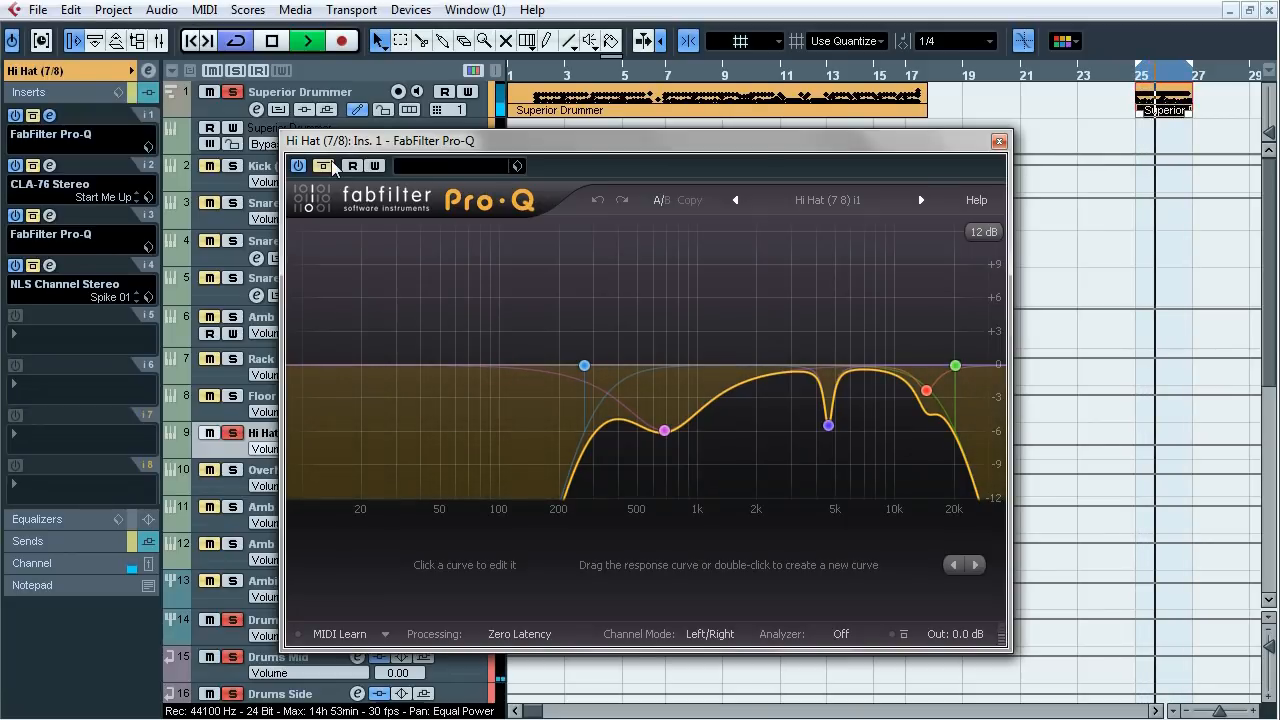
key("space")
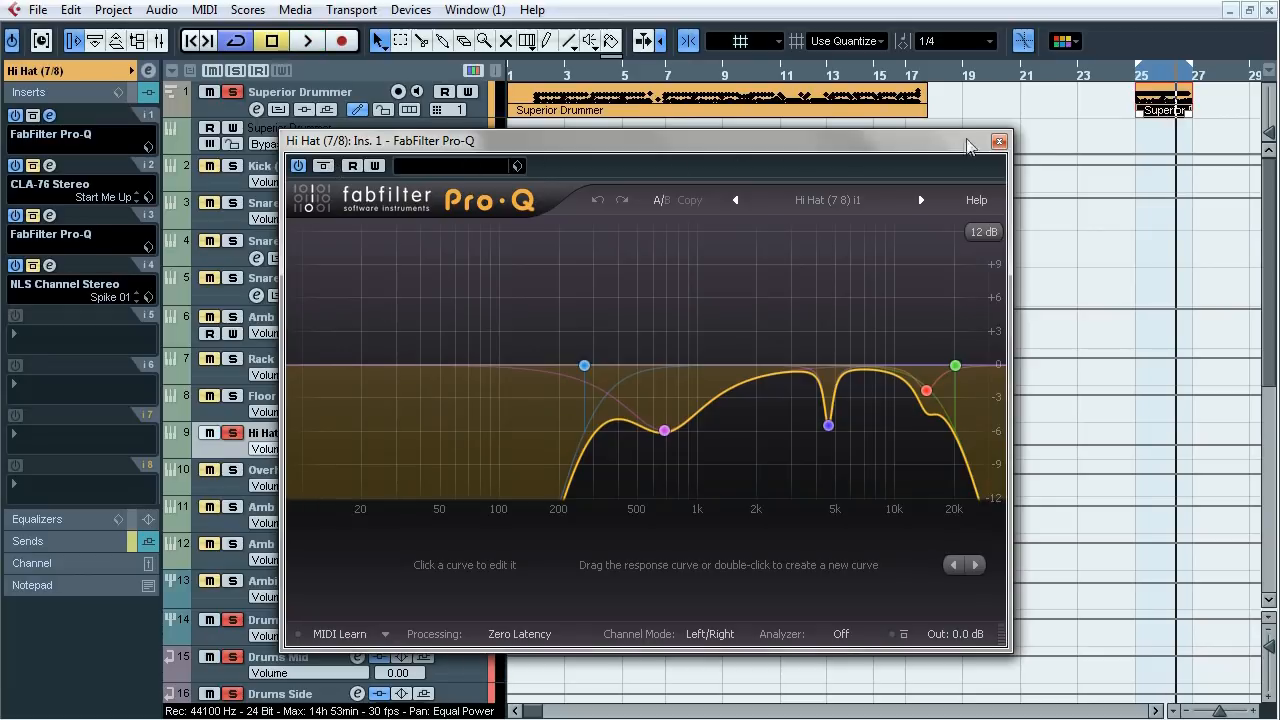
left_click(998, 142)
- Compare the Hi Hat's CLA-76 Stereo insert bypassed and active against the channel level meter, leaving the compressor active
left_click(49, 165)
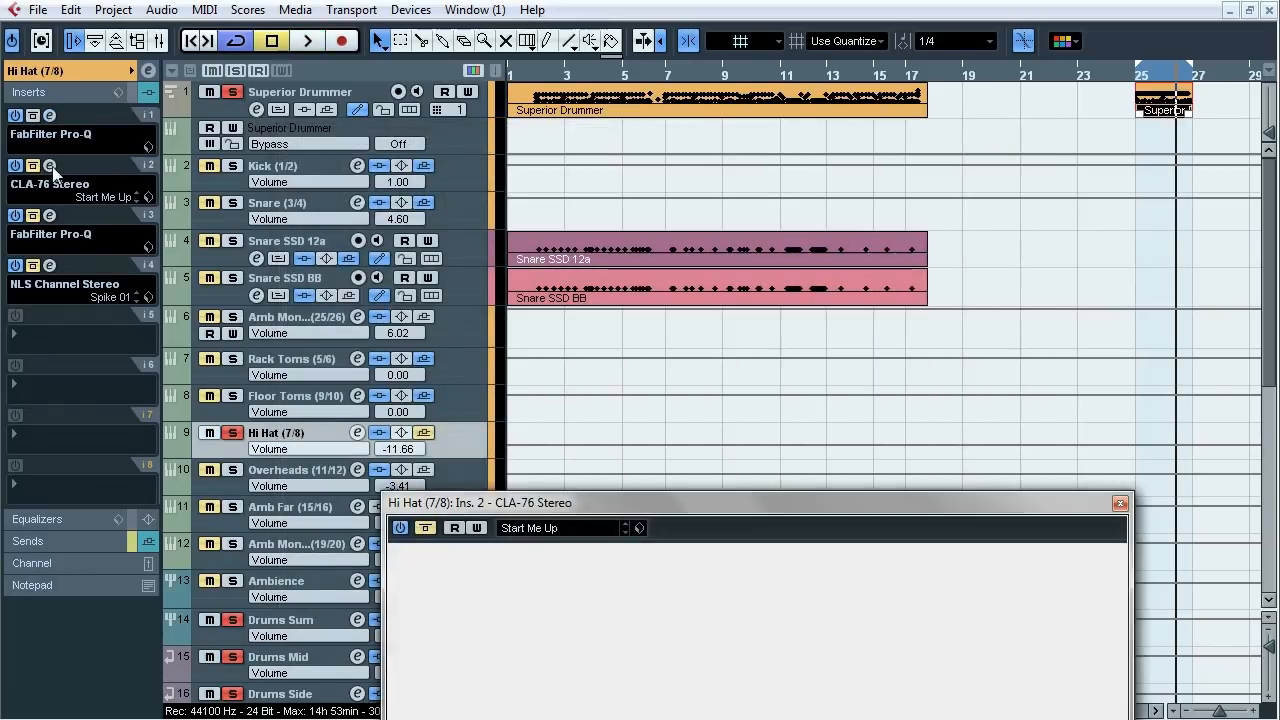
left_click_drag(708, 502, 644, 233)
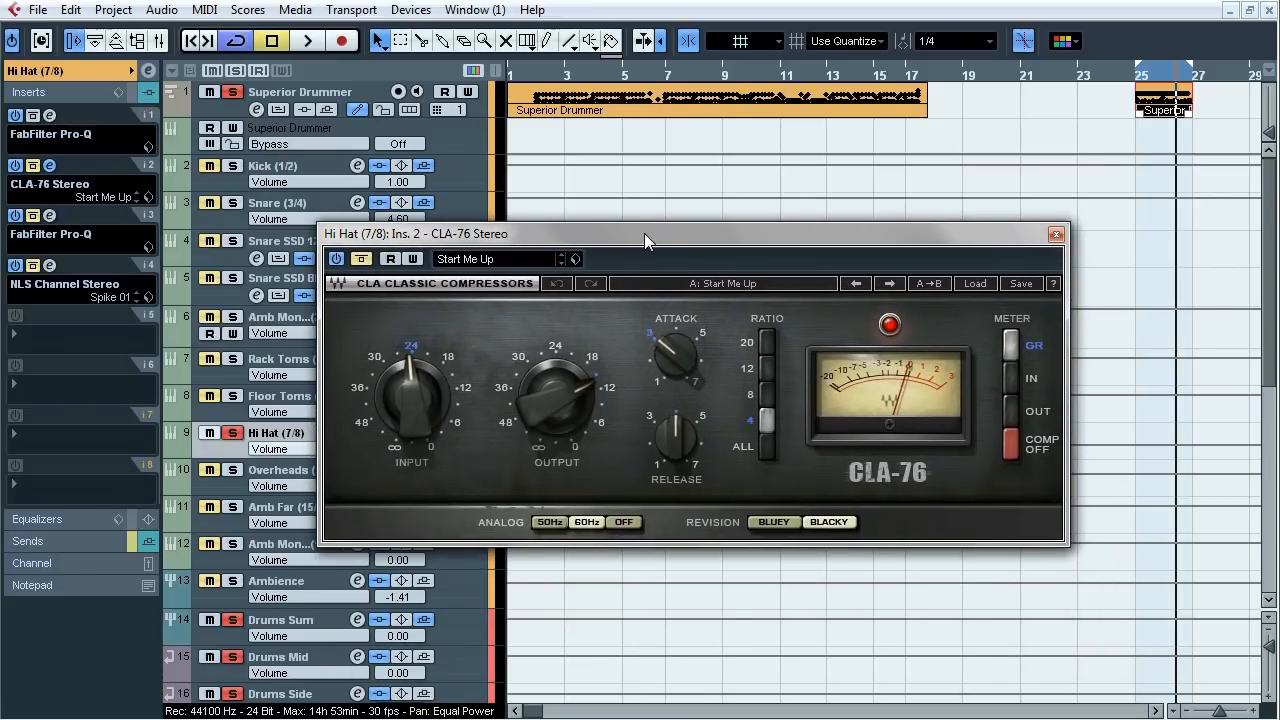
key("space")
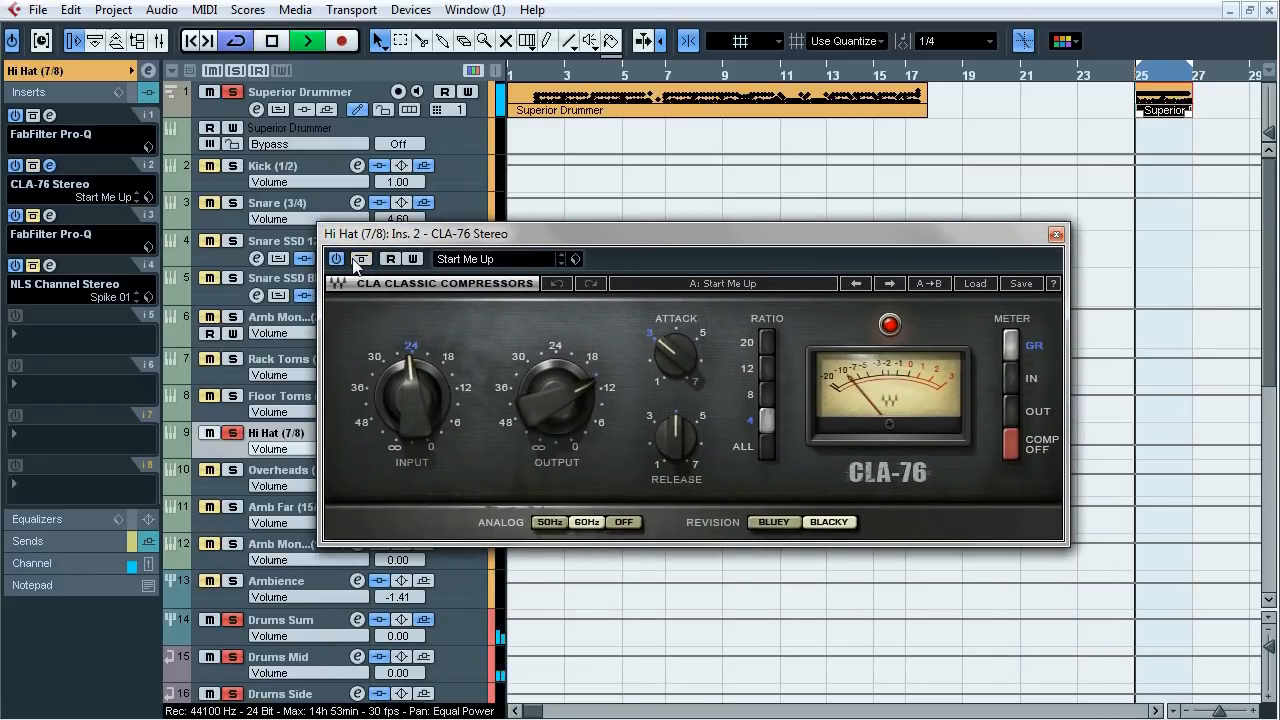
left_click(361, 259)
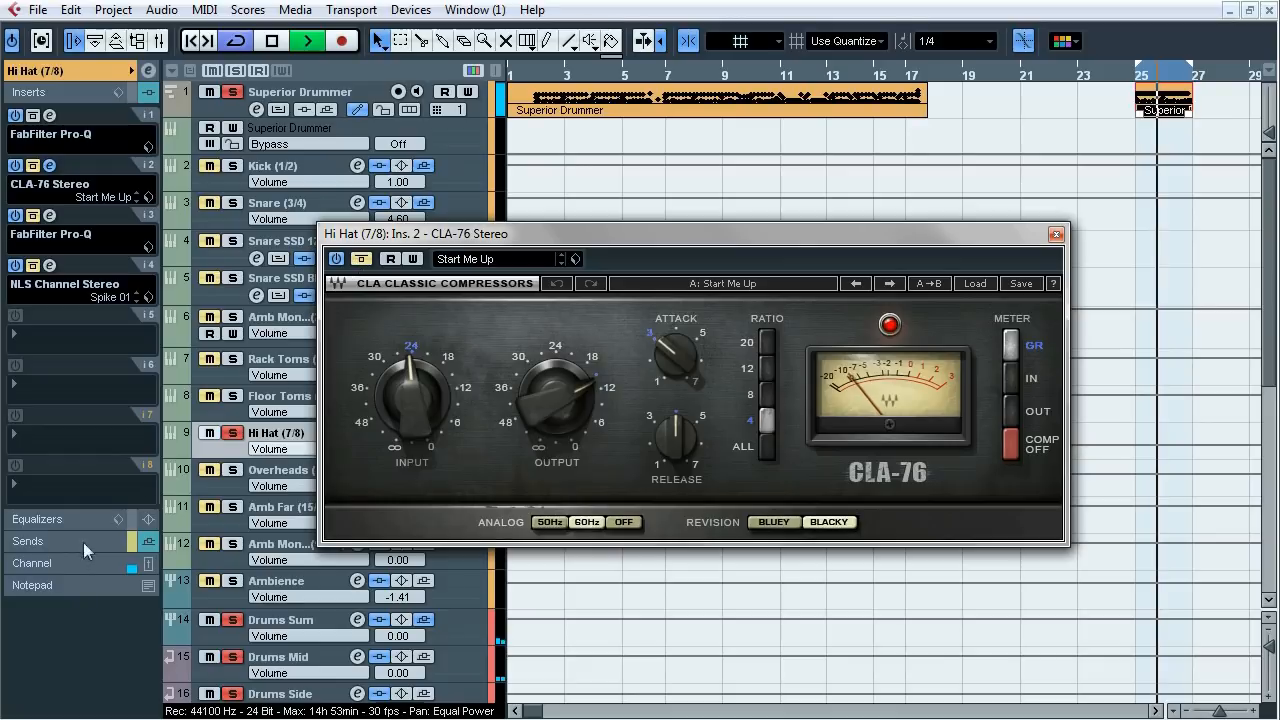
left_click(32, 563)
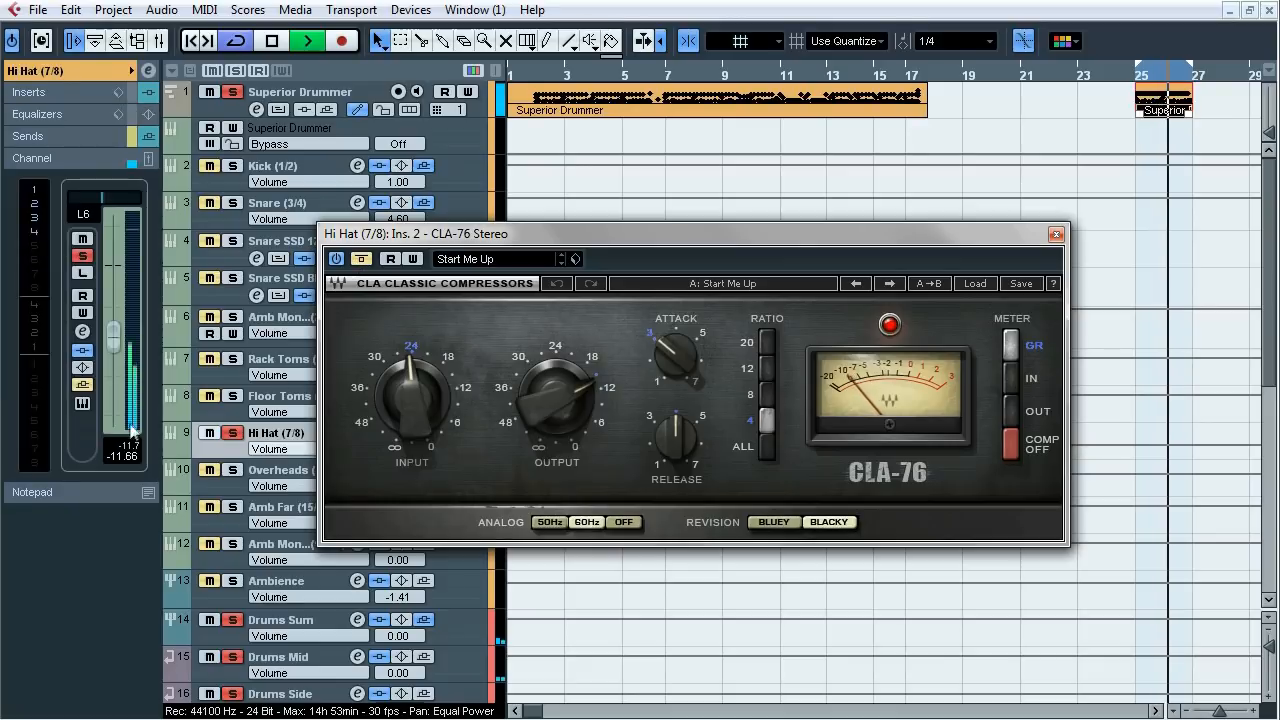
left_click(363, 260)
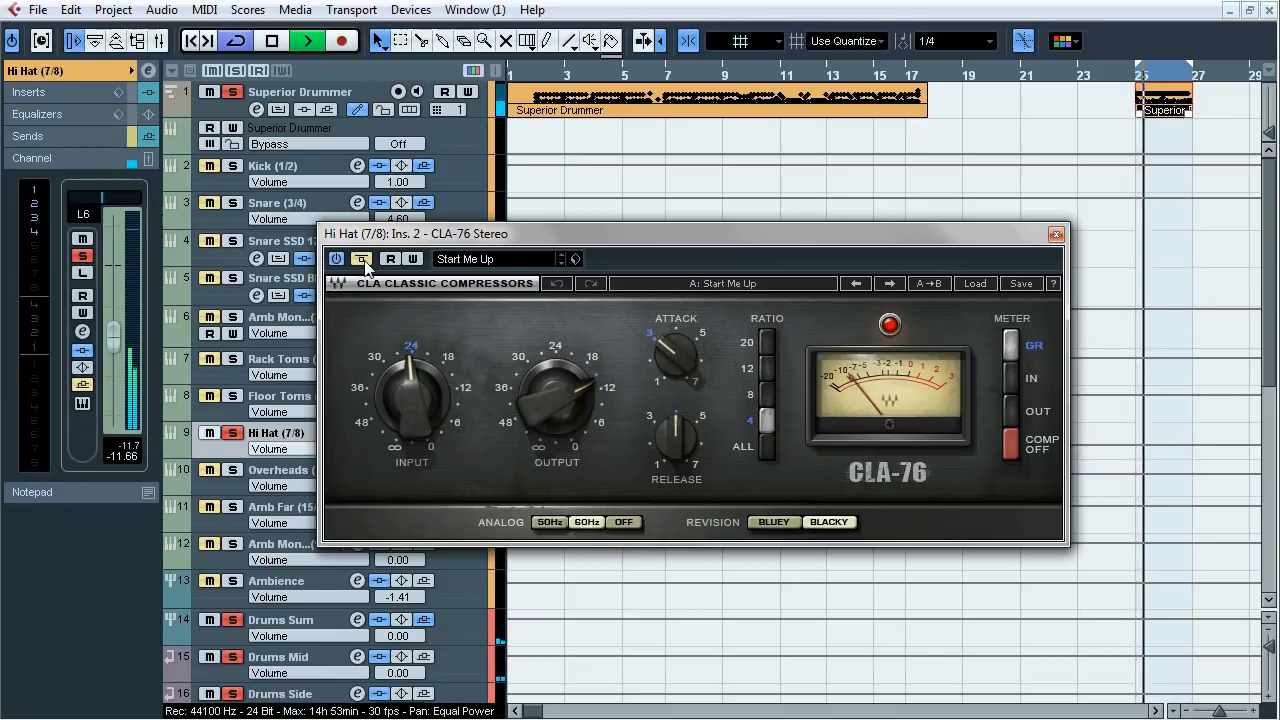
- Review the CLA-76 input, output and release settings while the hi-hat loop plays, and close the compressor
left_click(89, 95)
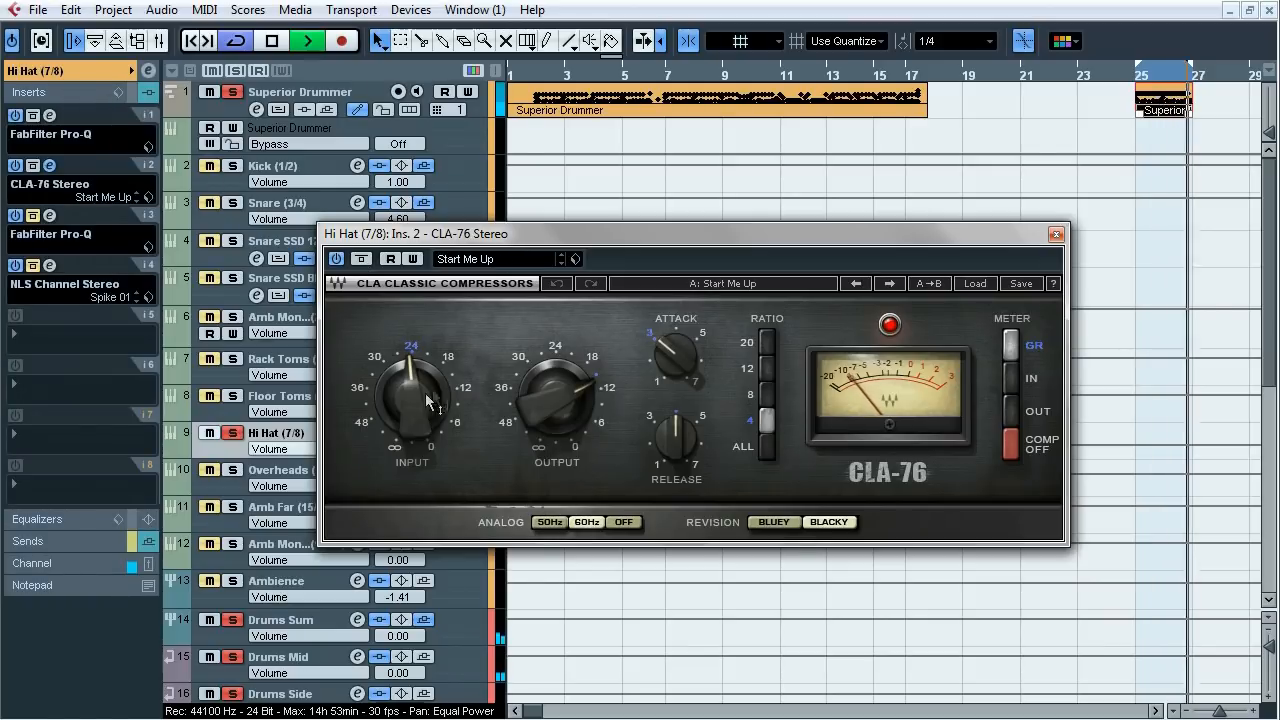
mouse_move(416, 401)
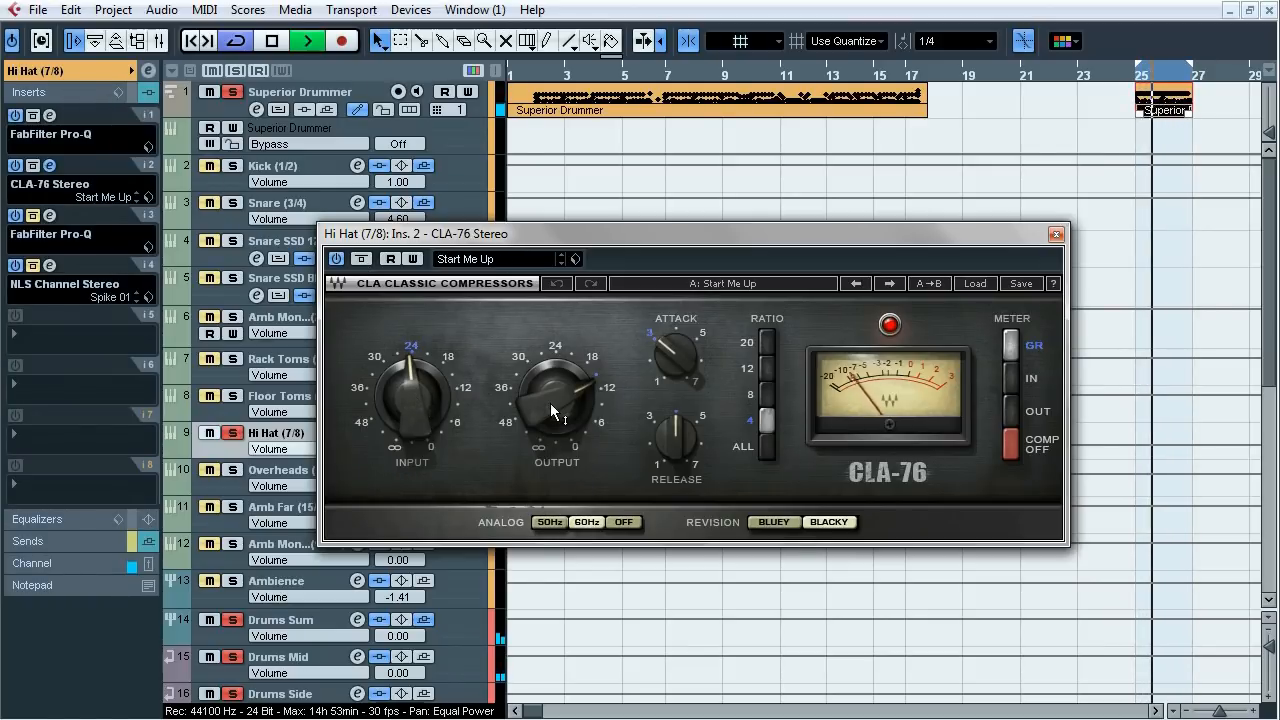
mouse_move(590, 392)
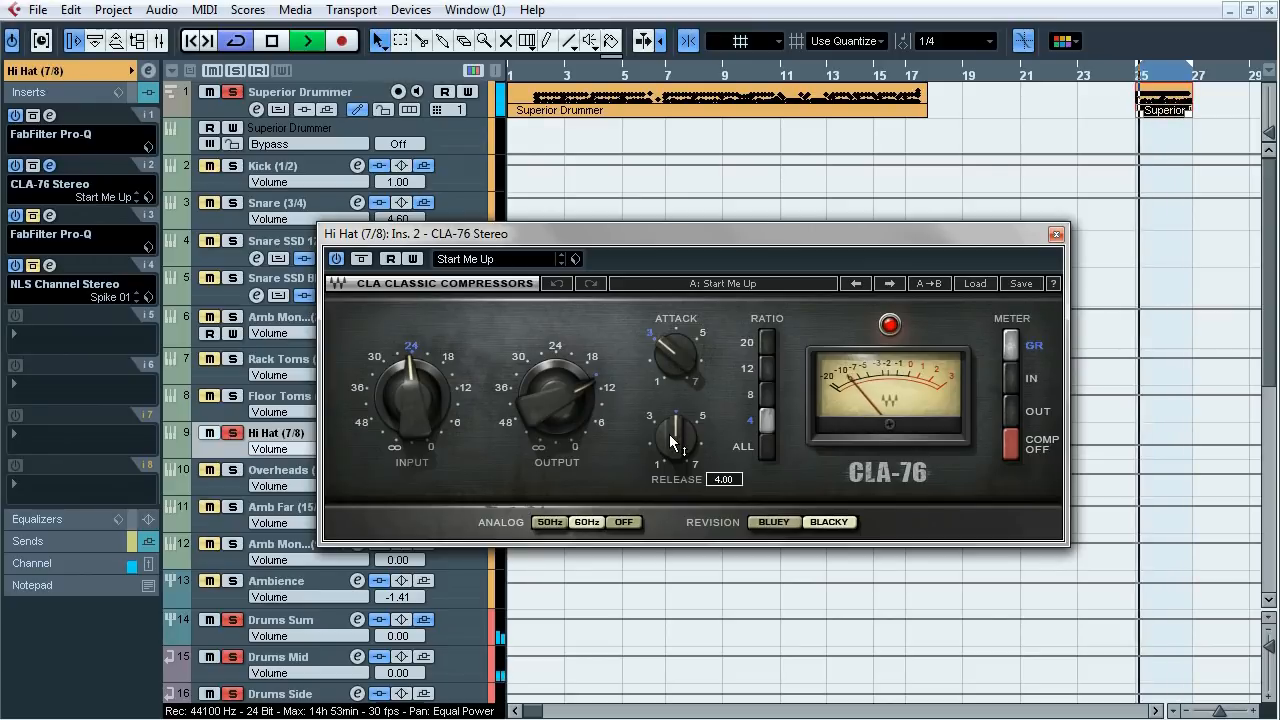
key("space")
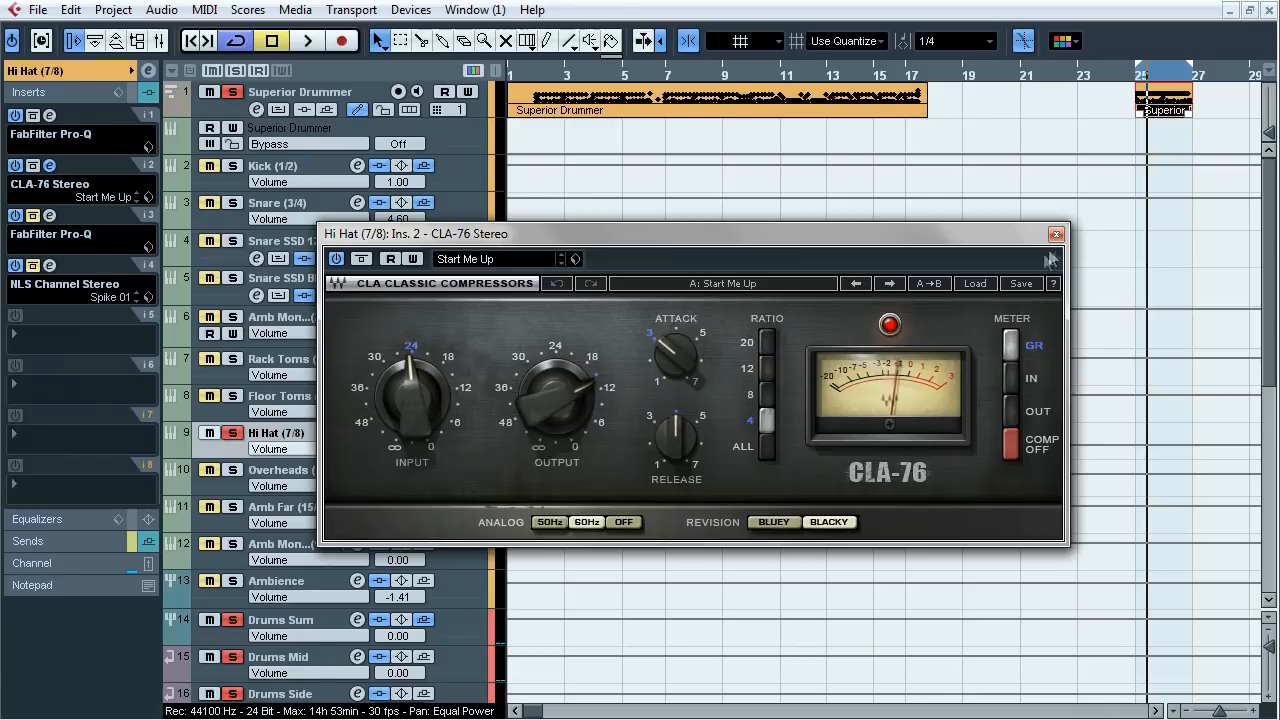
left_click(1056, 235)
- Audition the Hi Hat's second FabFilter Pro-Q, in insert slot 3, with its bypass turned off, and close its window
left_click(49, 215)
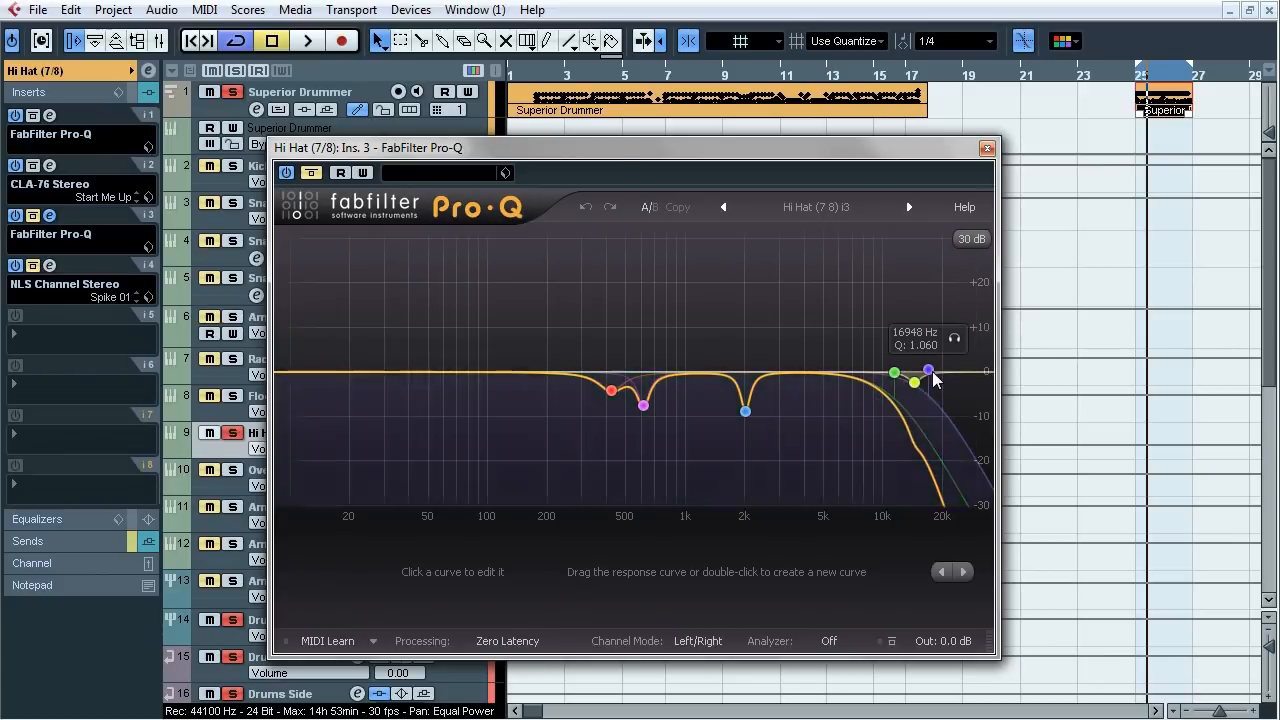
key("space")
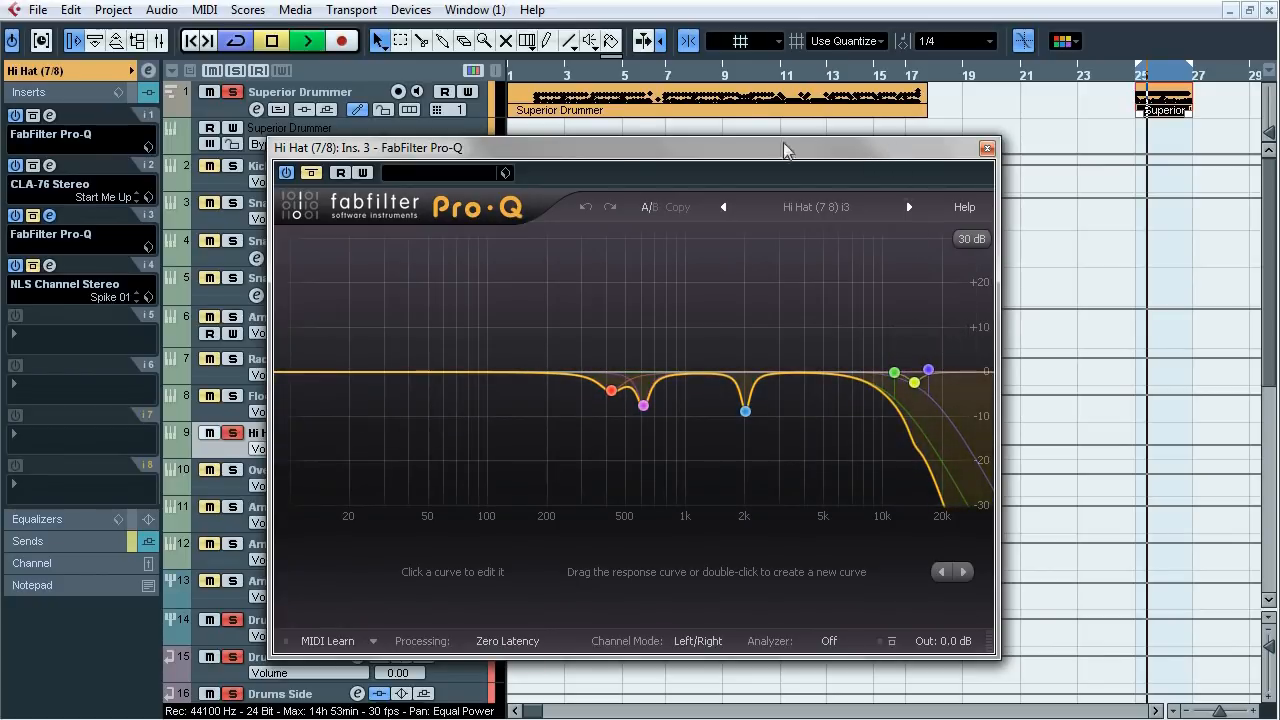
left_click(311, 174)
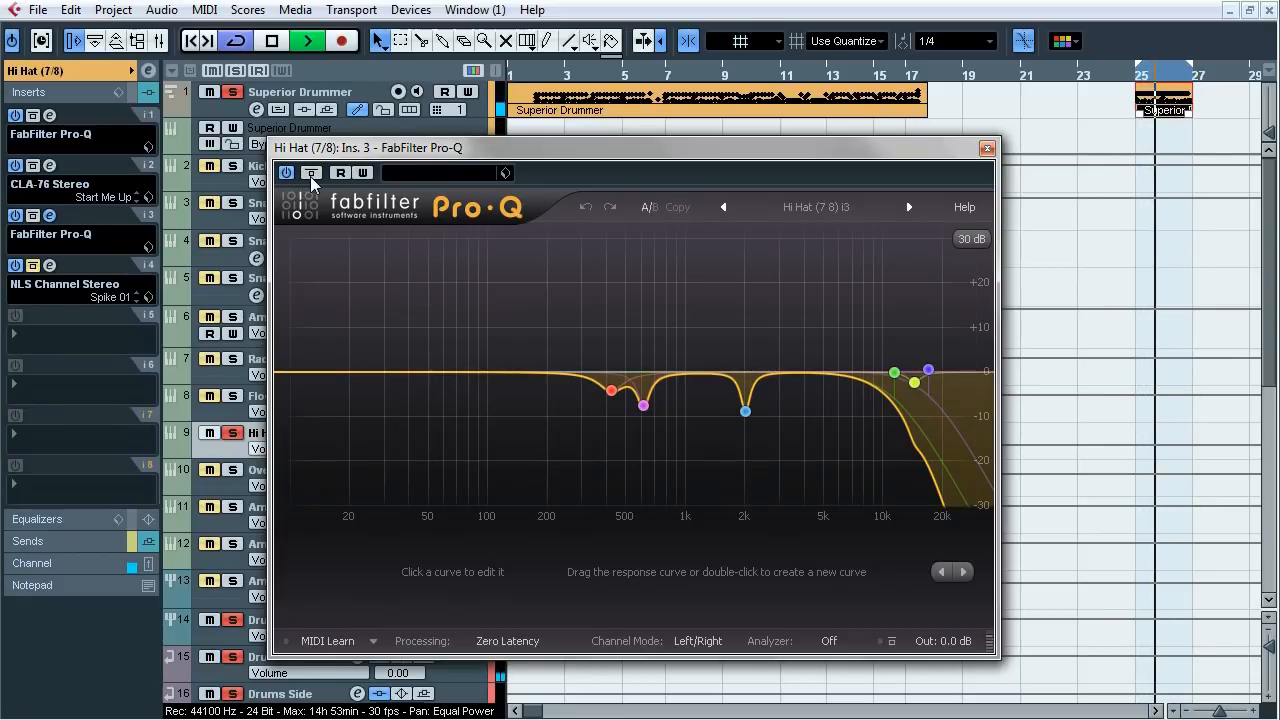
left_click(311, 174)
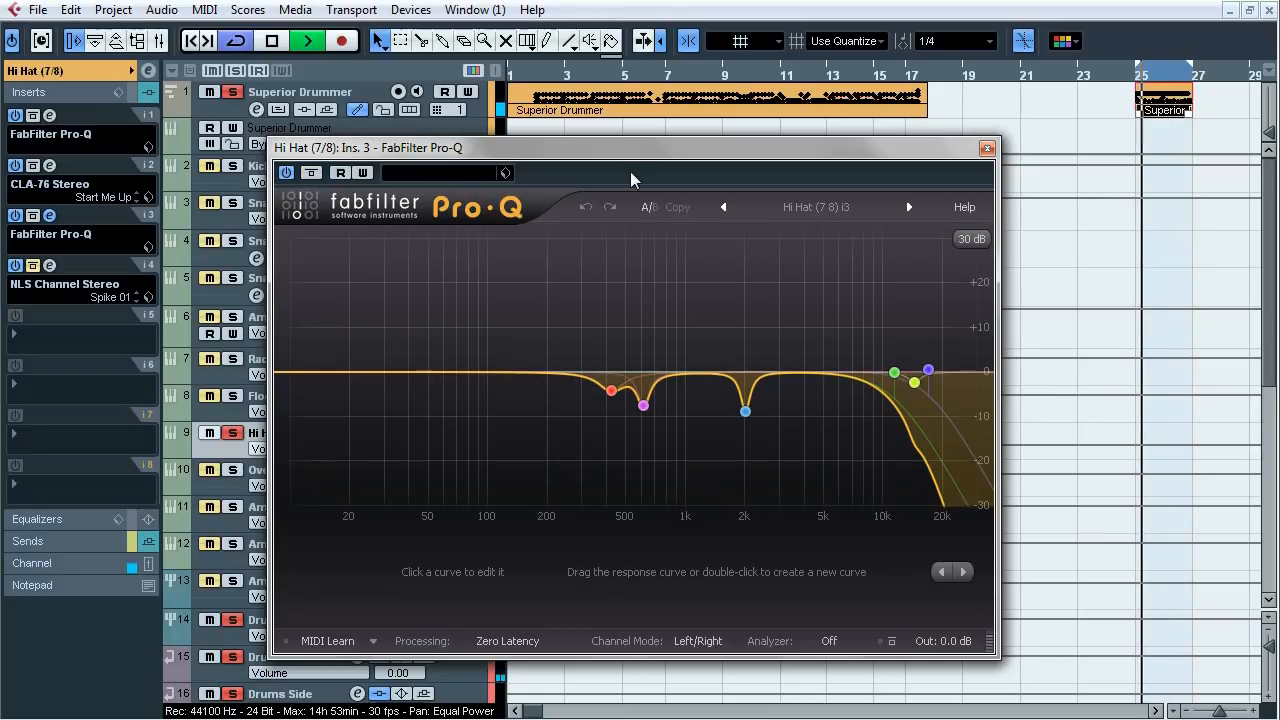
key("space")
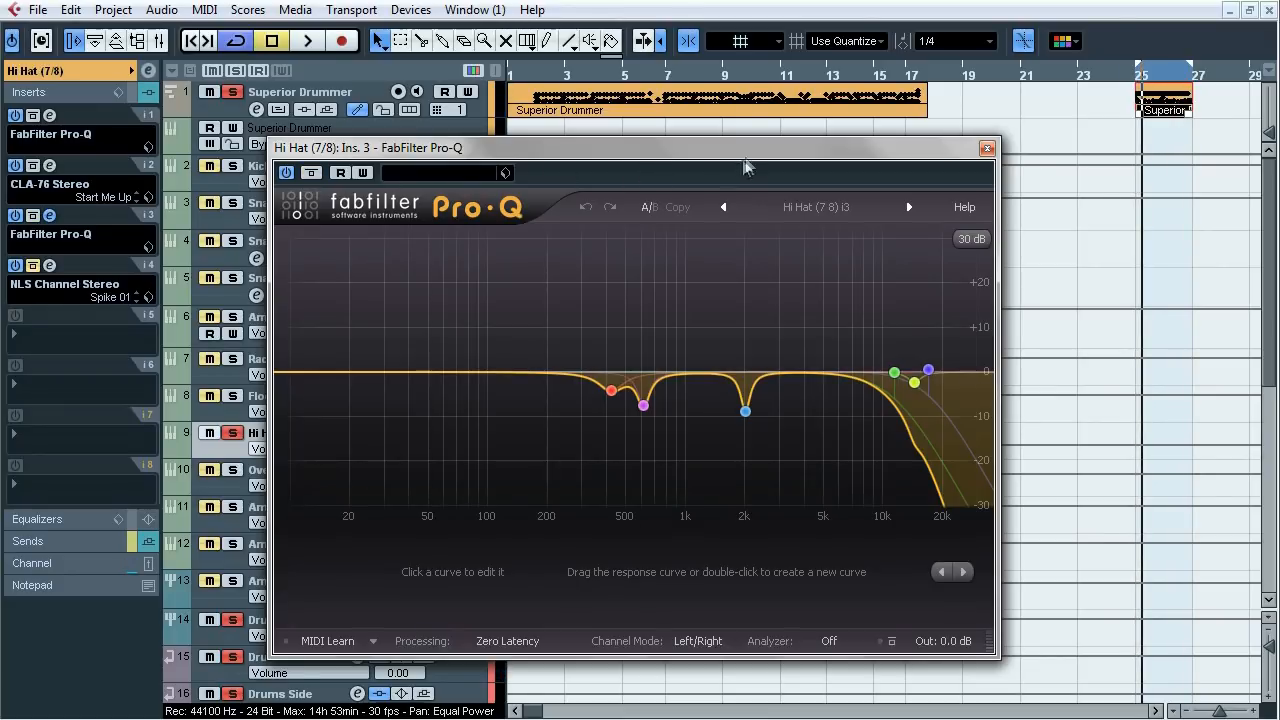
left_click(987, 148)
- Compare the Hi Hat's NLS Channel Stereo insert bypassed and active during playback, leave it active and close its window
left_click(50, 265)
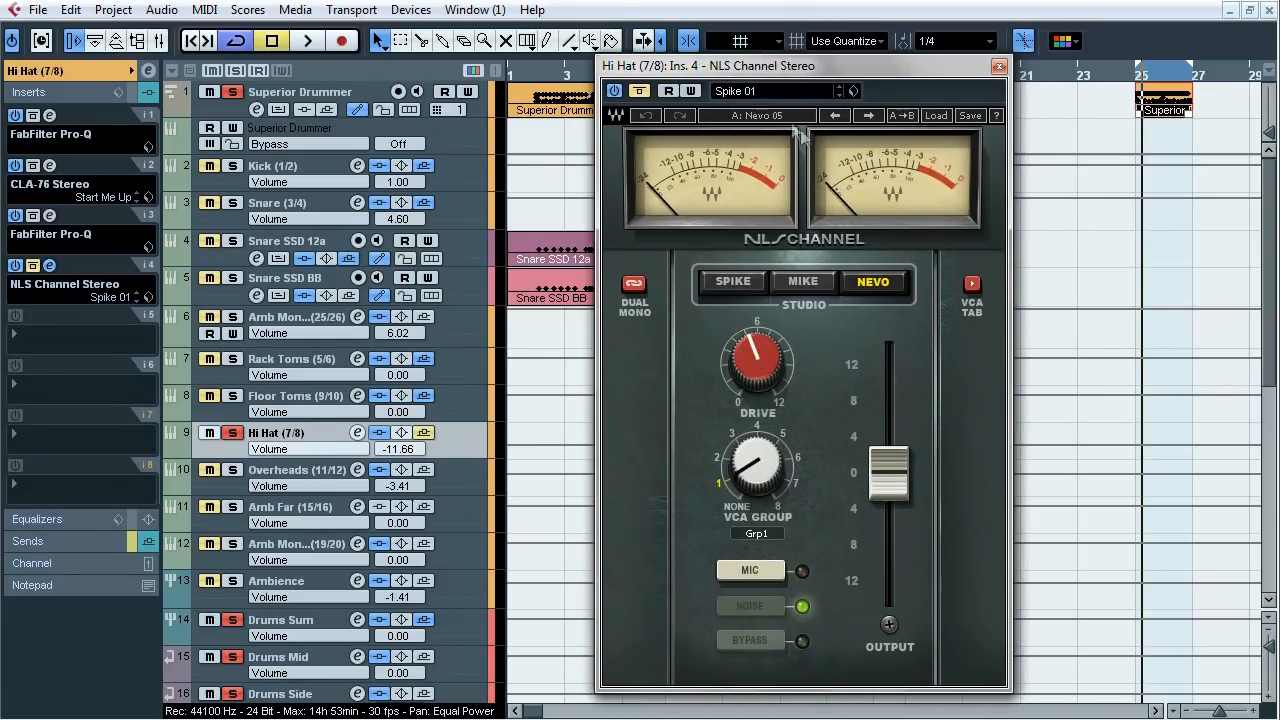
key("space")
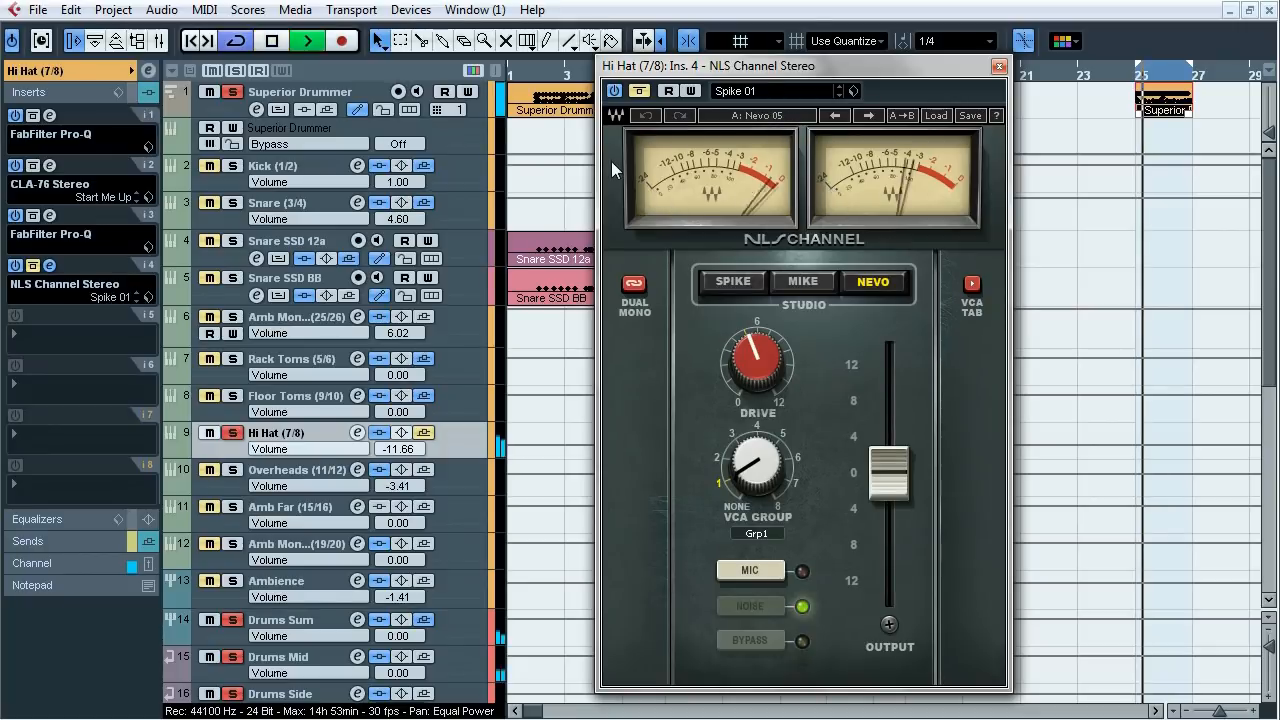
left_click(640, 91)
left_click(640, 91)
left_click(641, 91)
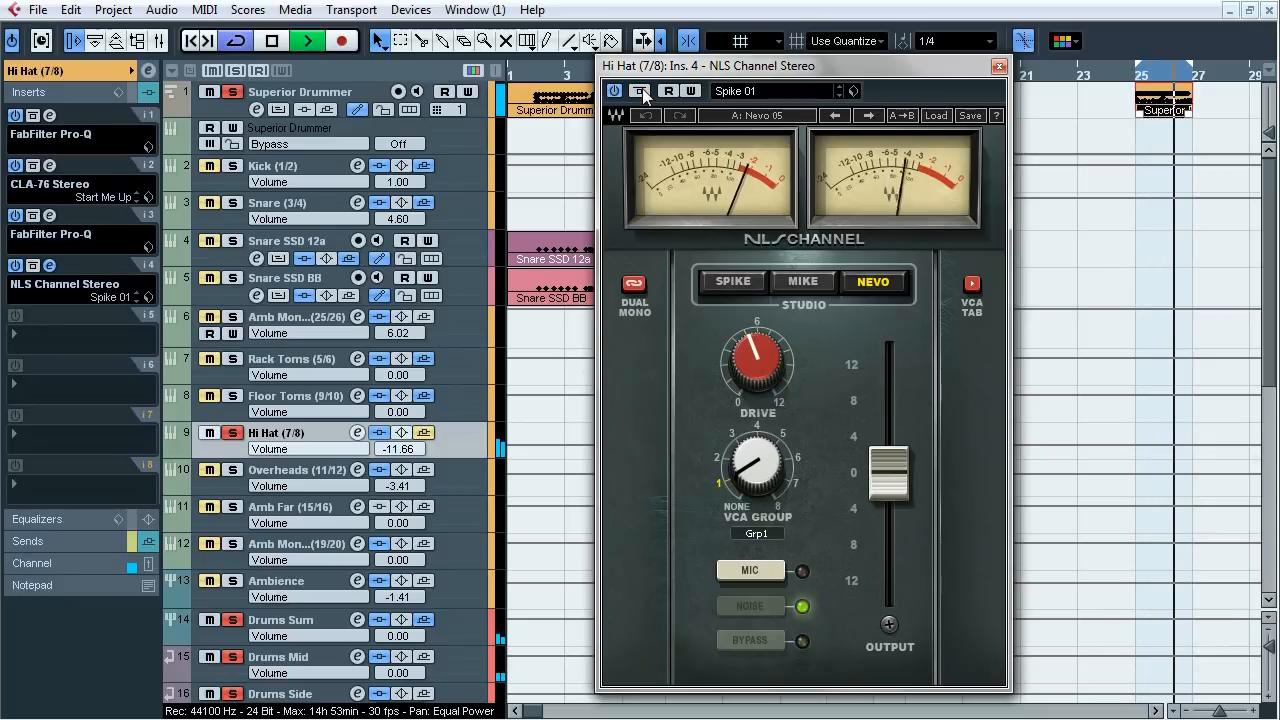
key("space")
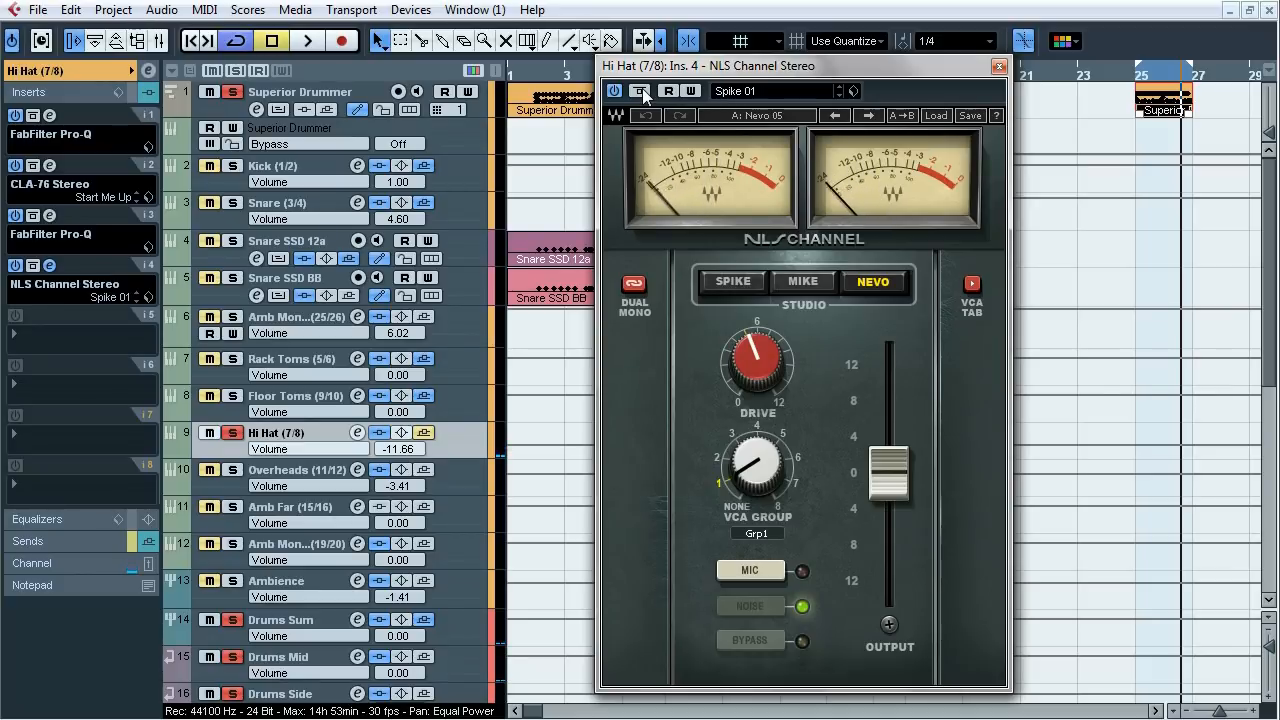
left_click(997, 67)
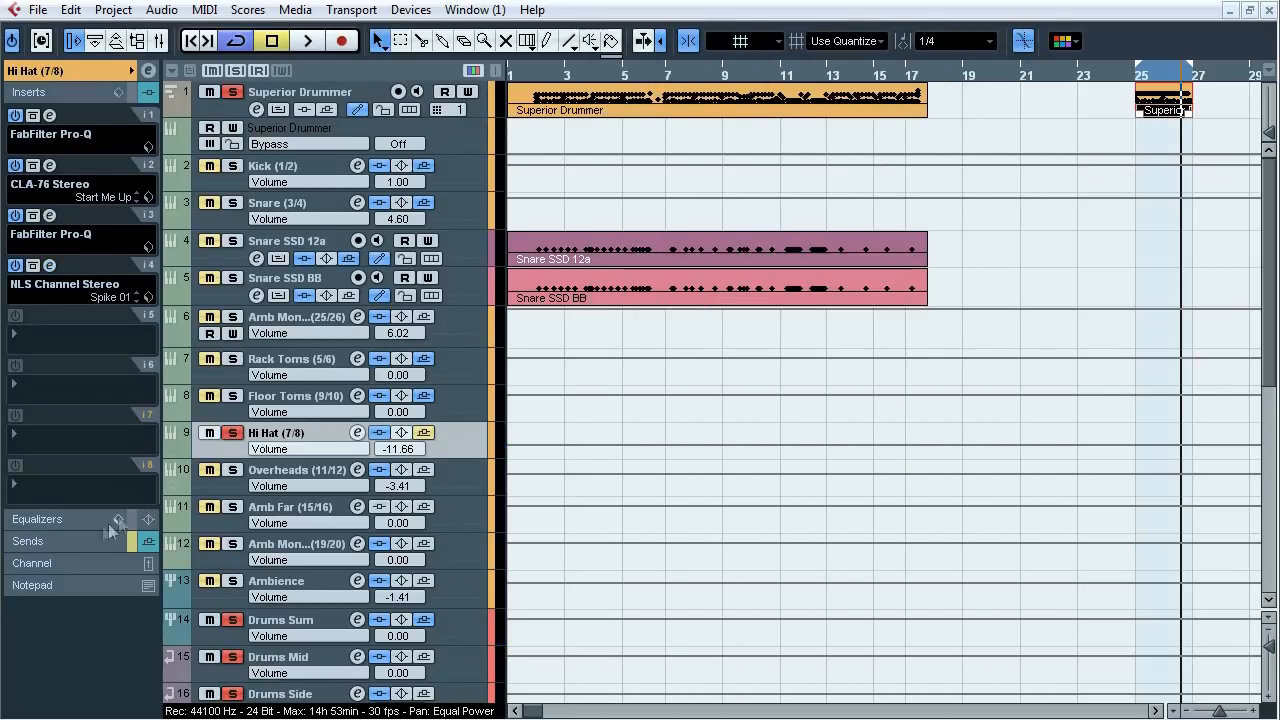
- Show the Hi Hat track's sends and turn off their bypass to reactivate the Reverb send
left_click(100, 540)
left_click(426, 433)
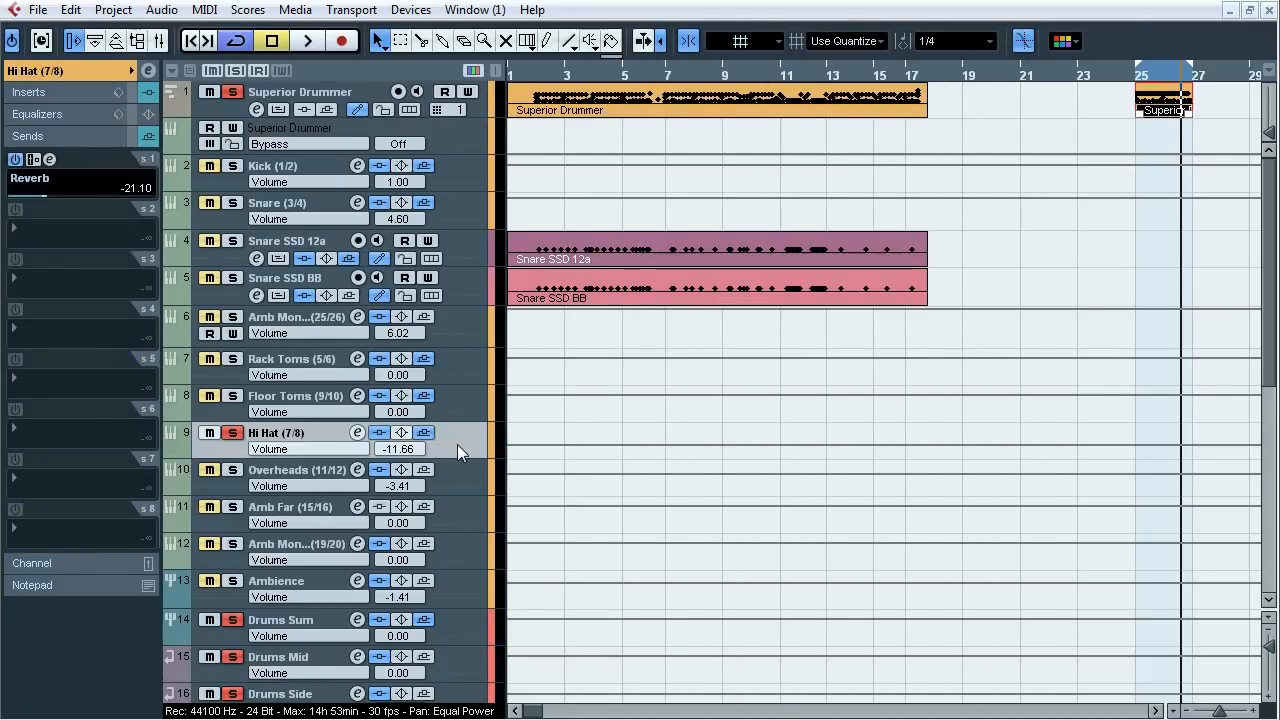
- Take the Hi Hat out of solo and set the loop range over the main drum part, from bar 2 to about bar 17
left_click(232, 432)
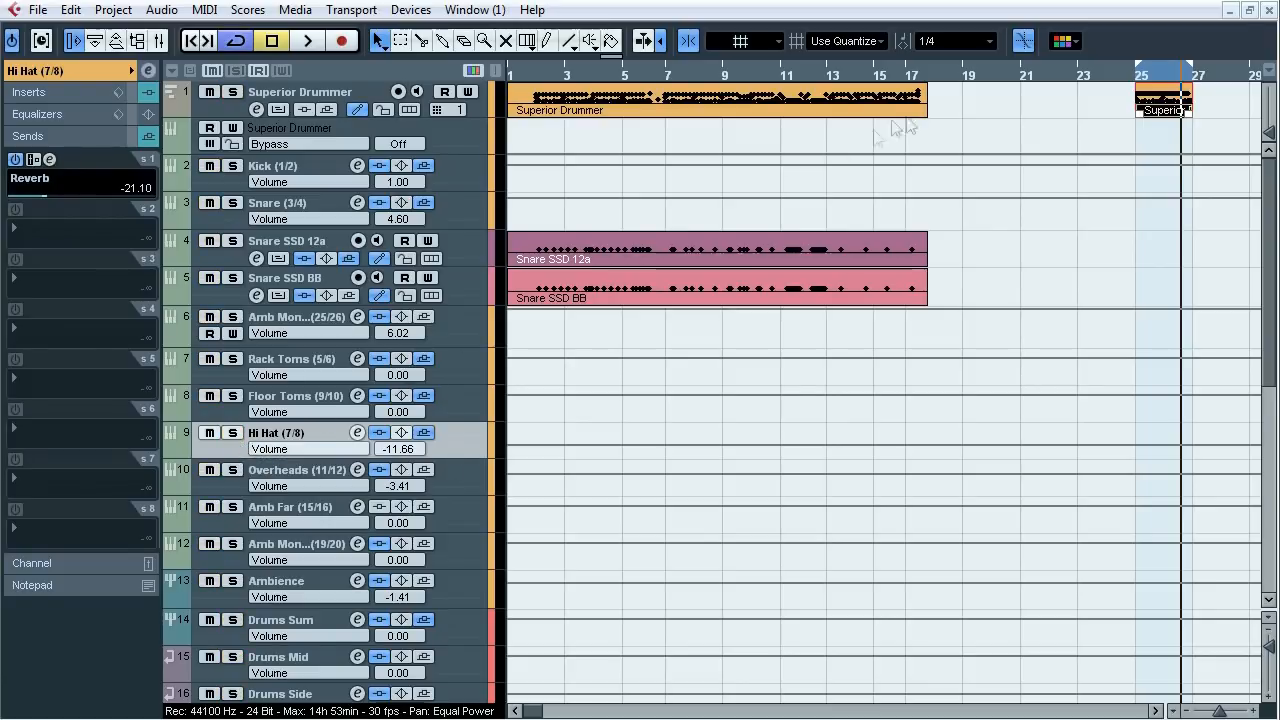
left_click_drag(537, 74, 908, 68)
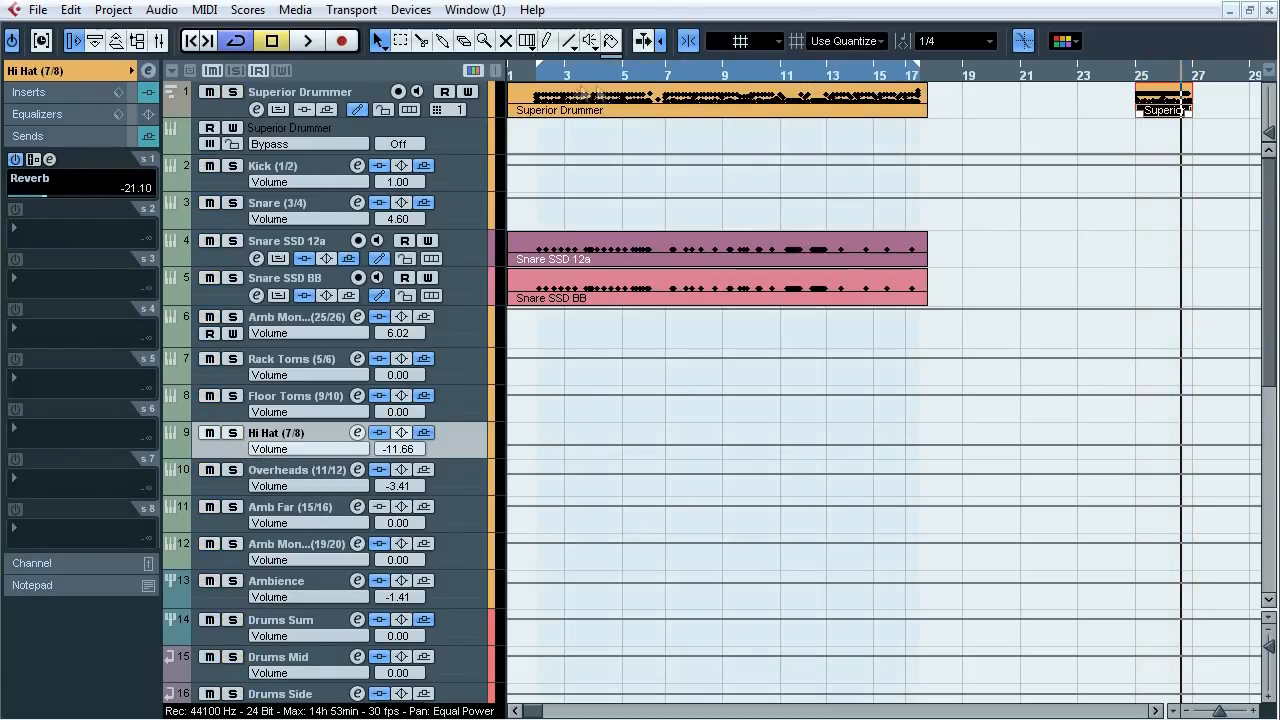
- Solo the Overheads (11/12) track and start playback of the looped section
left_click(266, 476)
left_click(232, 470)
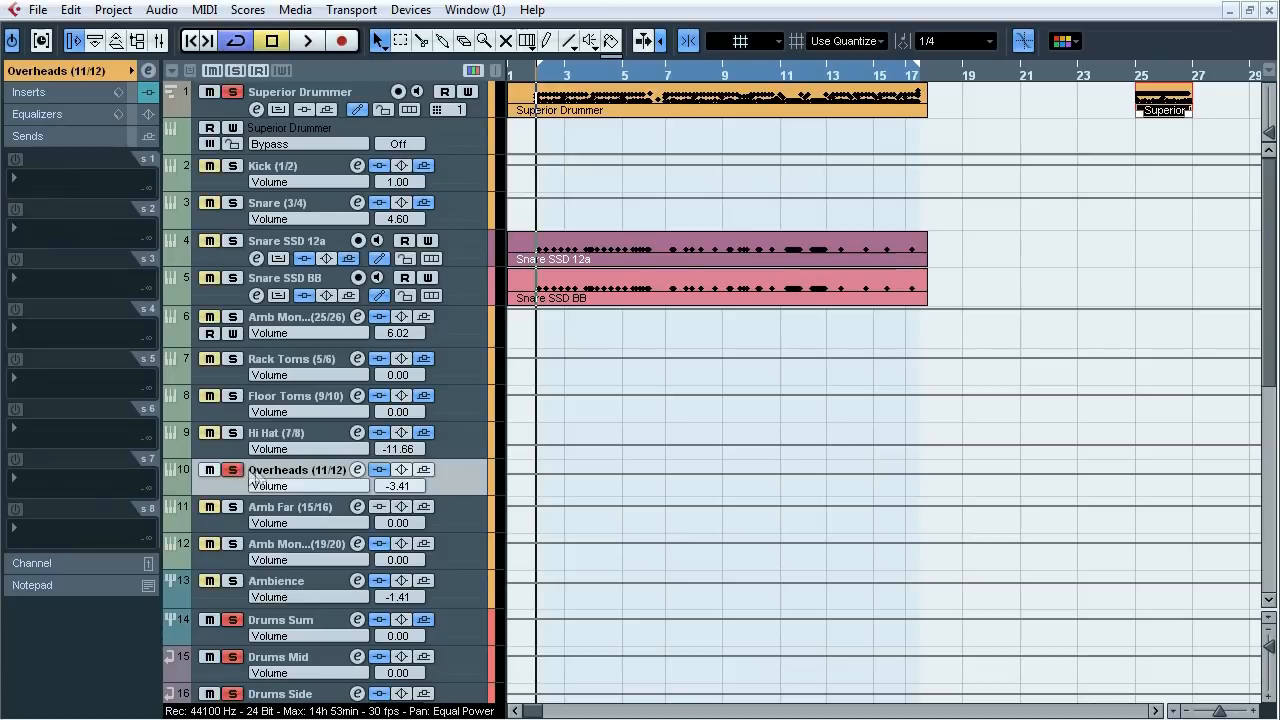
key("space")
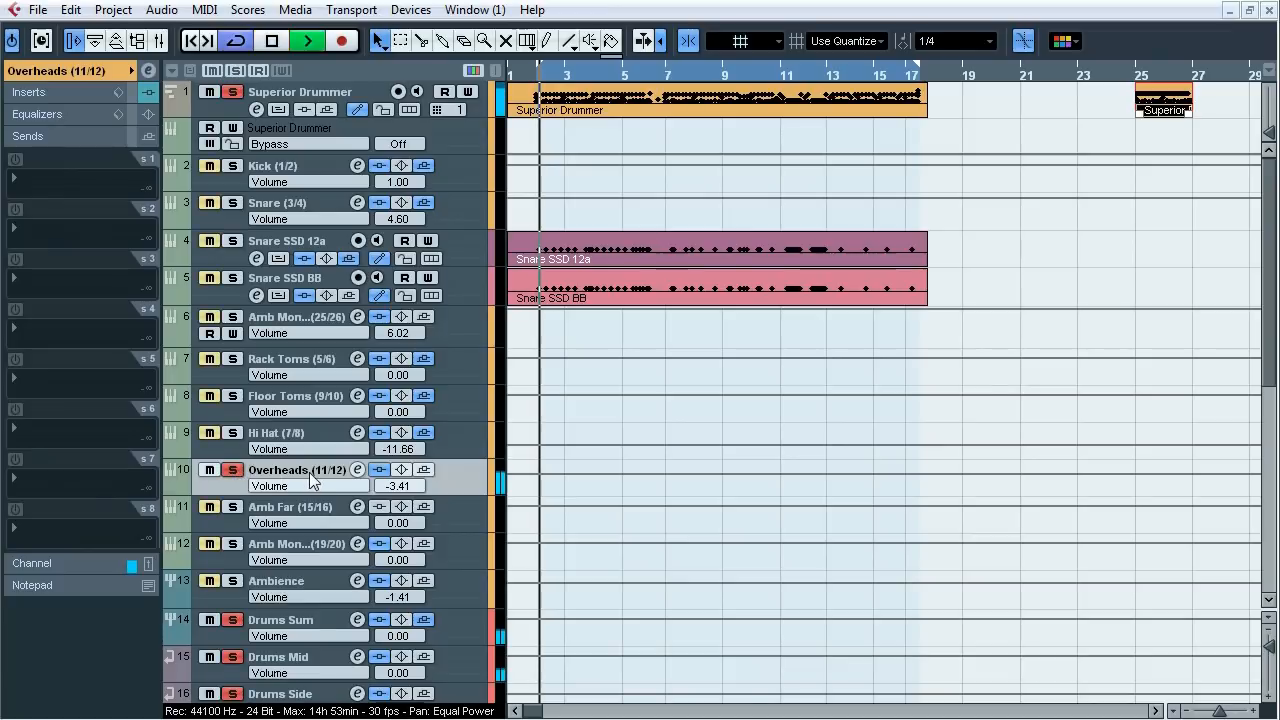
- Compare the Overheads with inserts bypassed and active, soloed and in the full mix, then stop with the track soloed and inserts bypassed
left_click(382, 472)
left_click(92, 93)
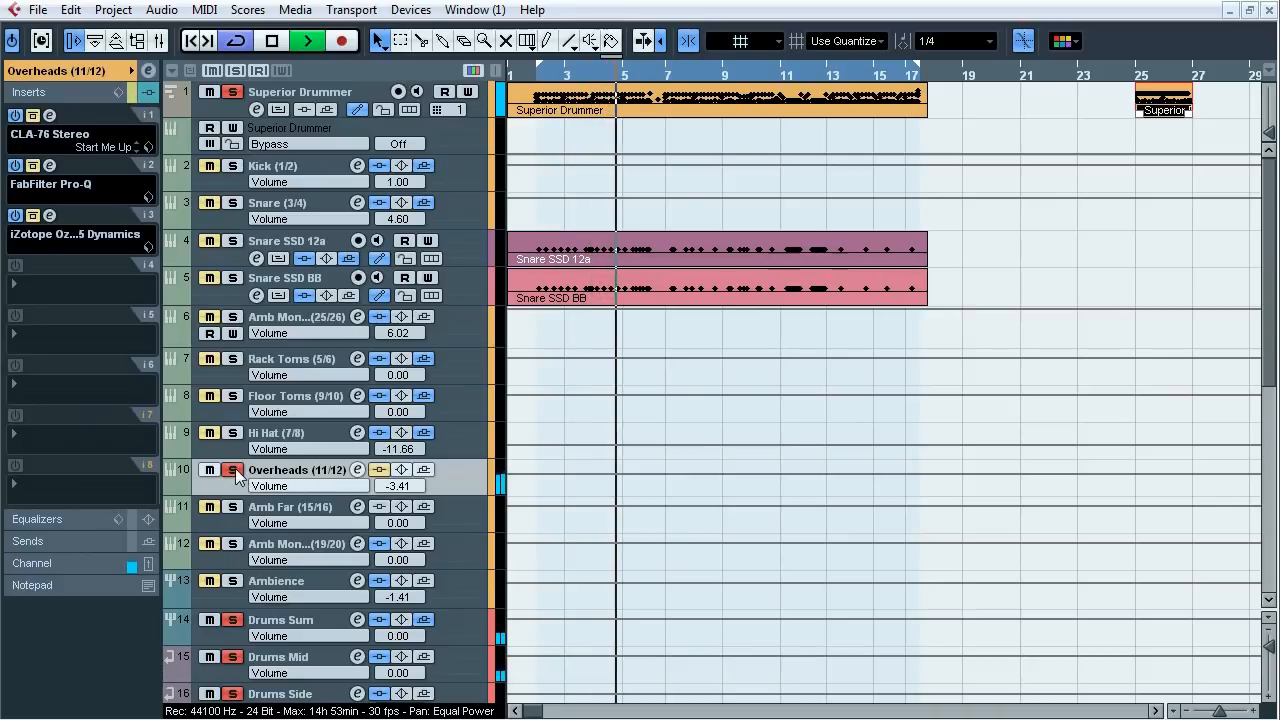
left_click(149, 93)
left_click(147, 94)
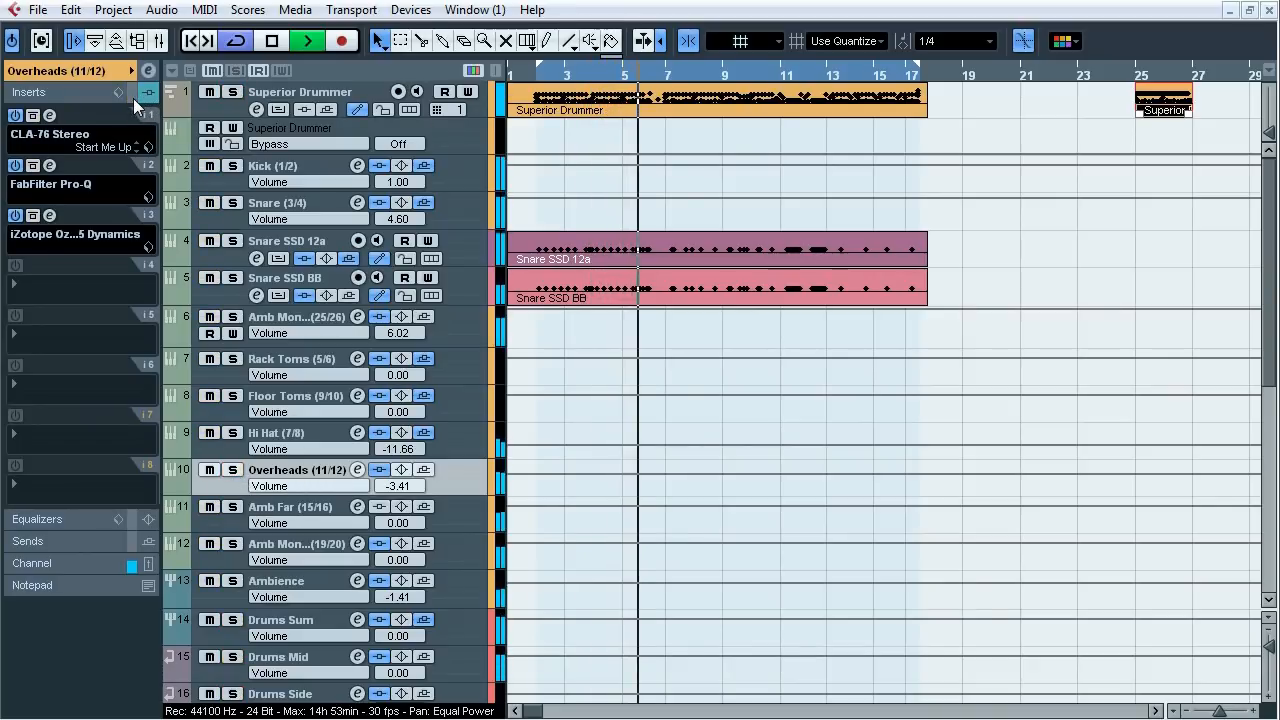
left_click(233, 471)
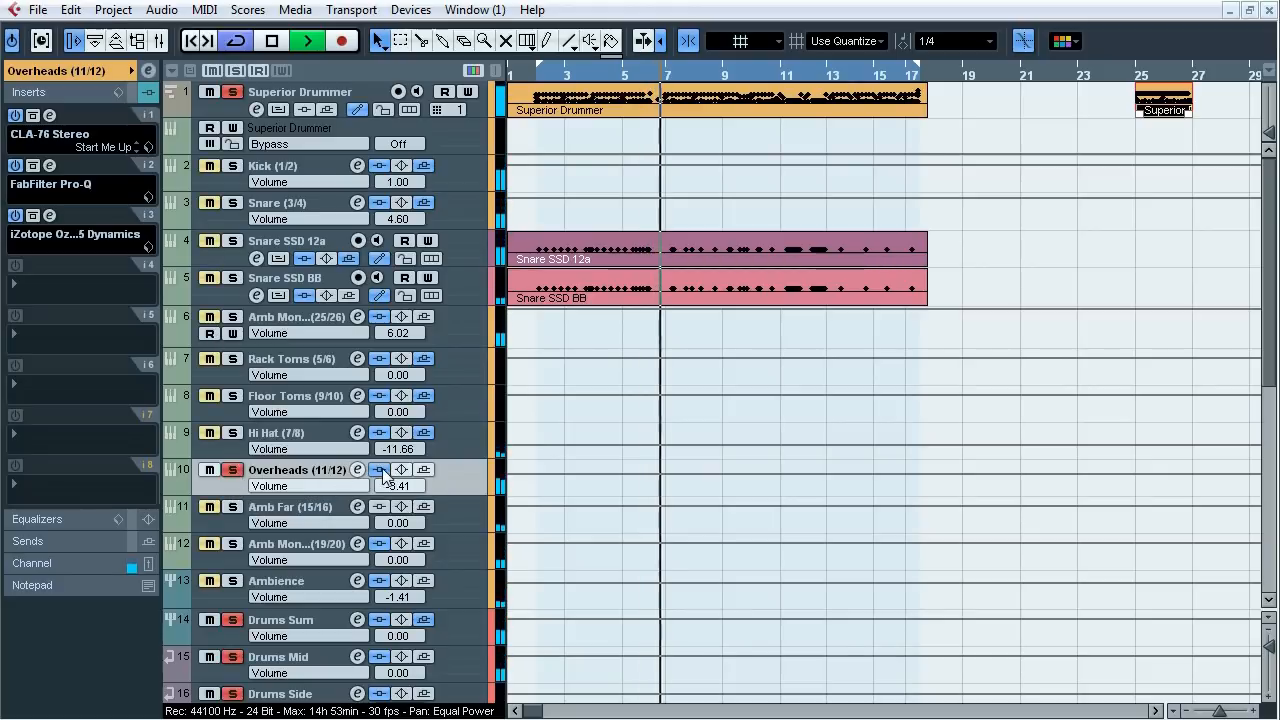
left_click(381, 470)
key("space")
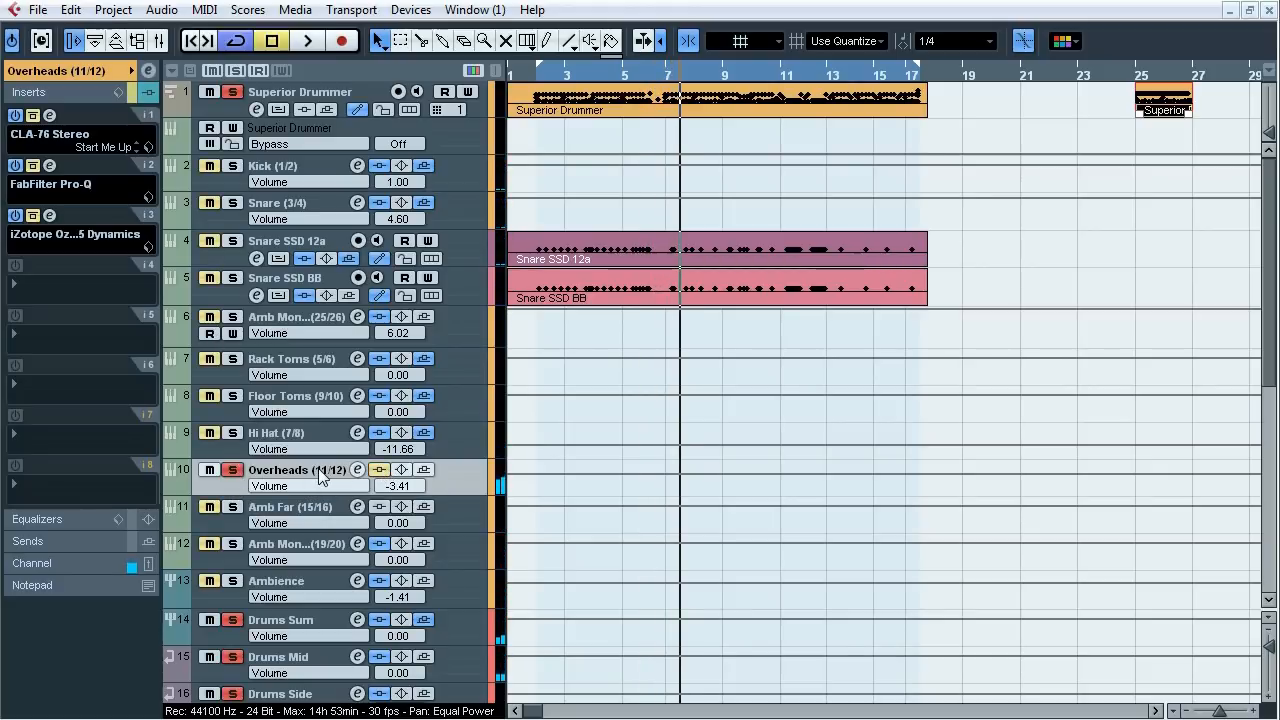
- Audition the Overheads' CLA-76 Stereo compressor with its bypass turned off, return to the loop start, check its release setting and close it
left_click(66, 128)
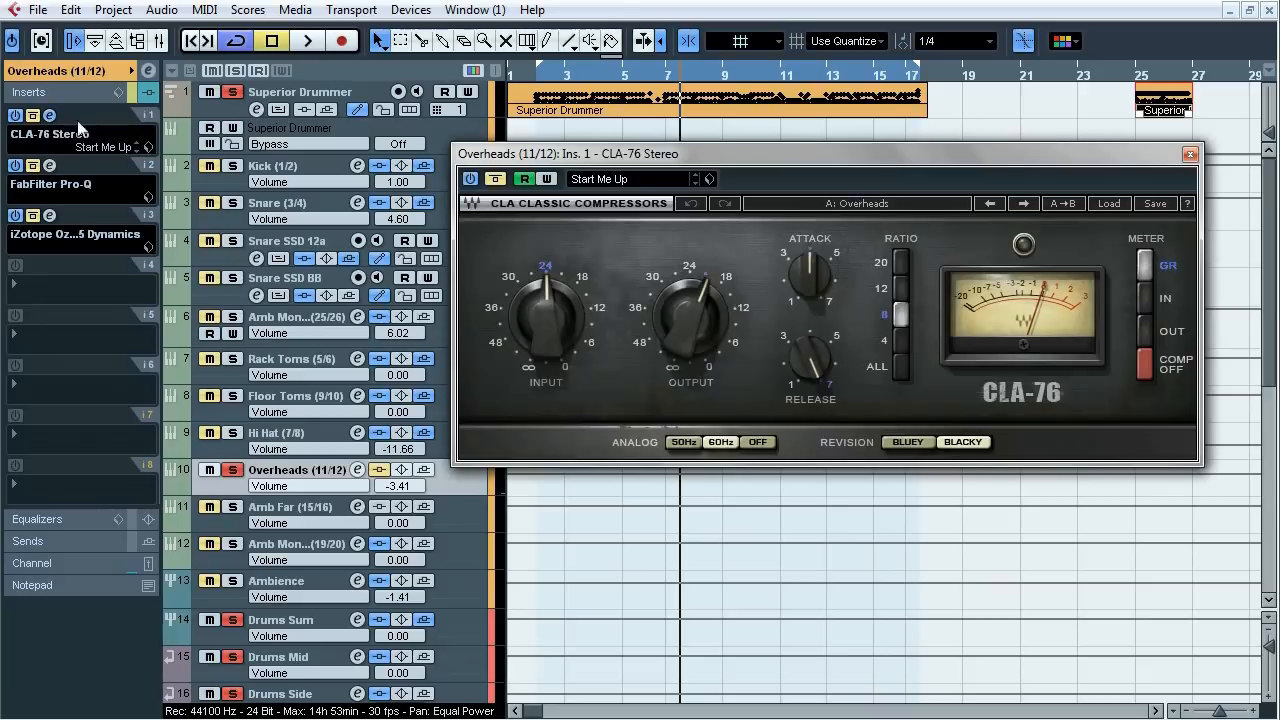
left_click_drag(697, 151, 629, 176)
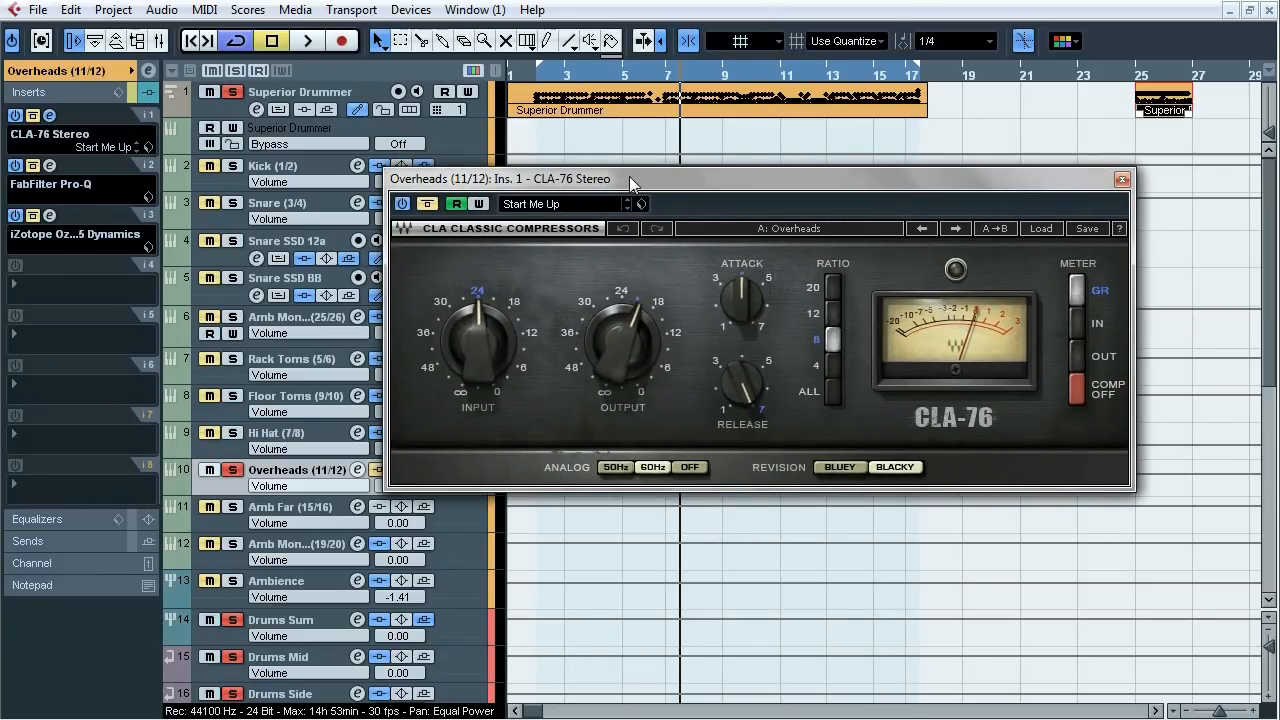
key("space")
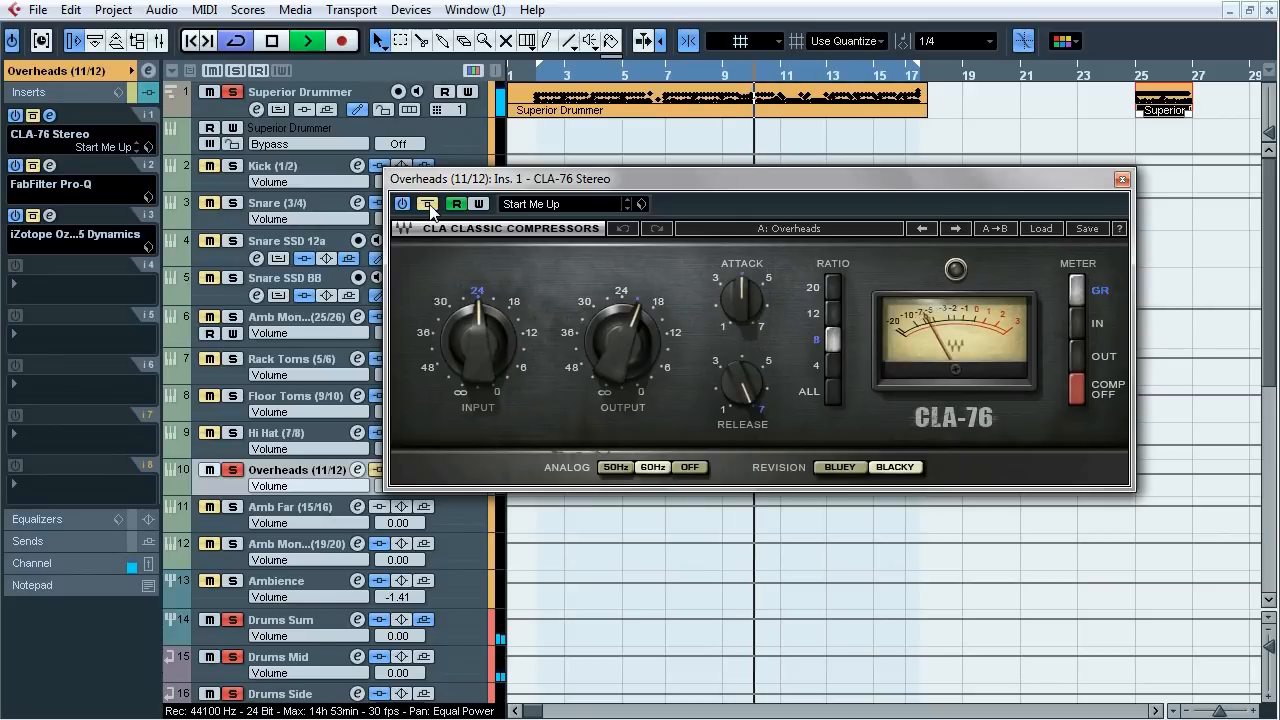
key("space")
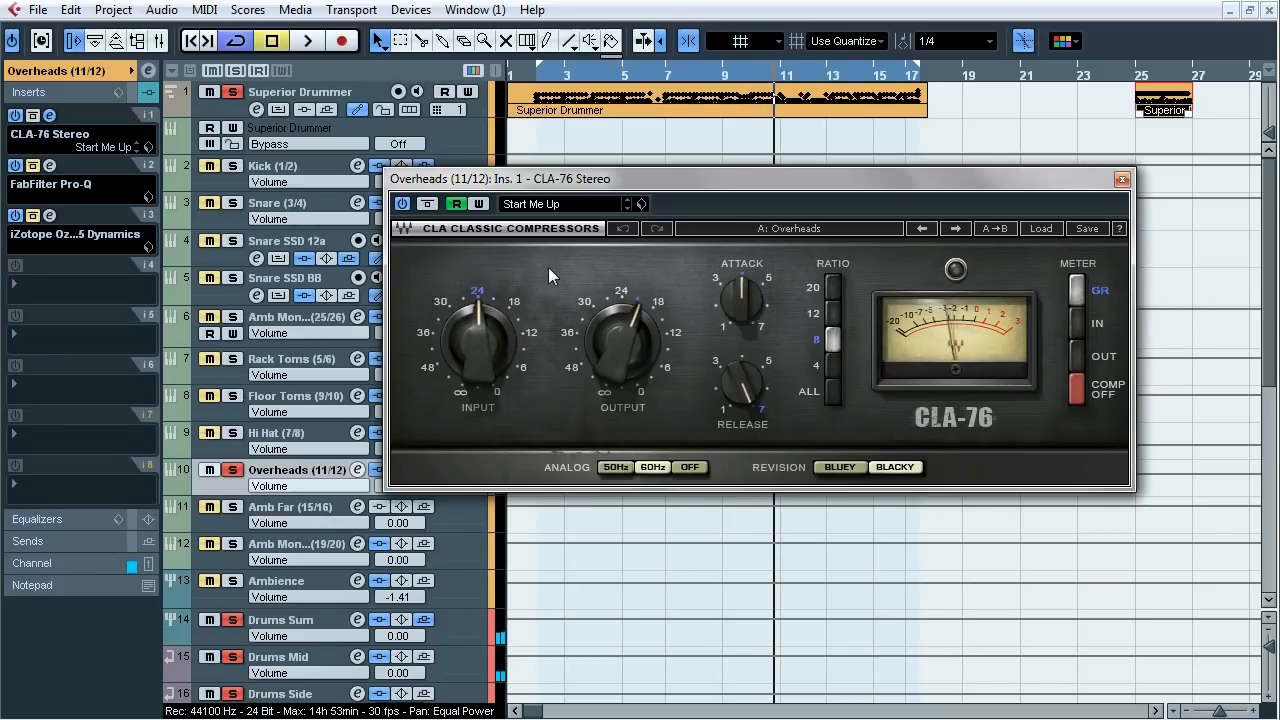
left_click(539, 76)
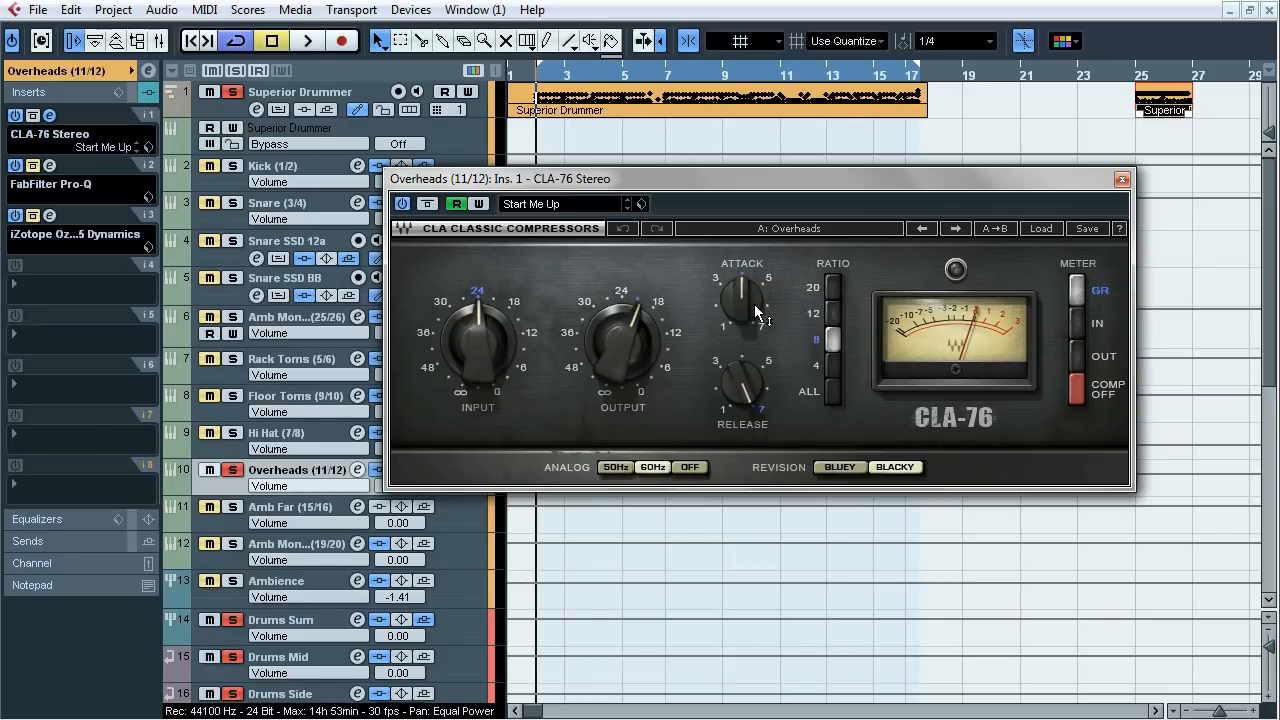
mouse_move(749, 392)
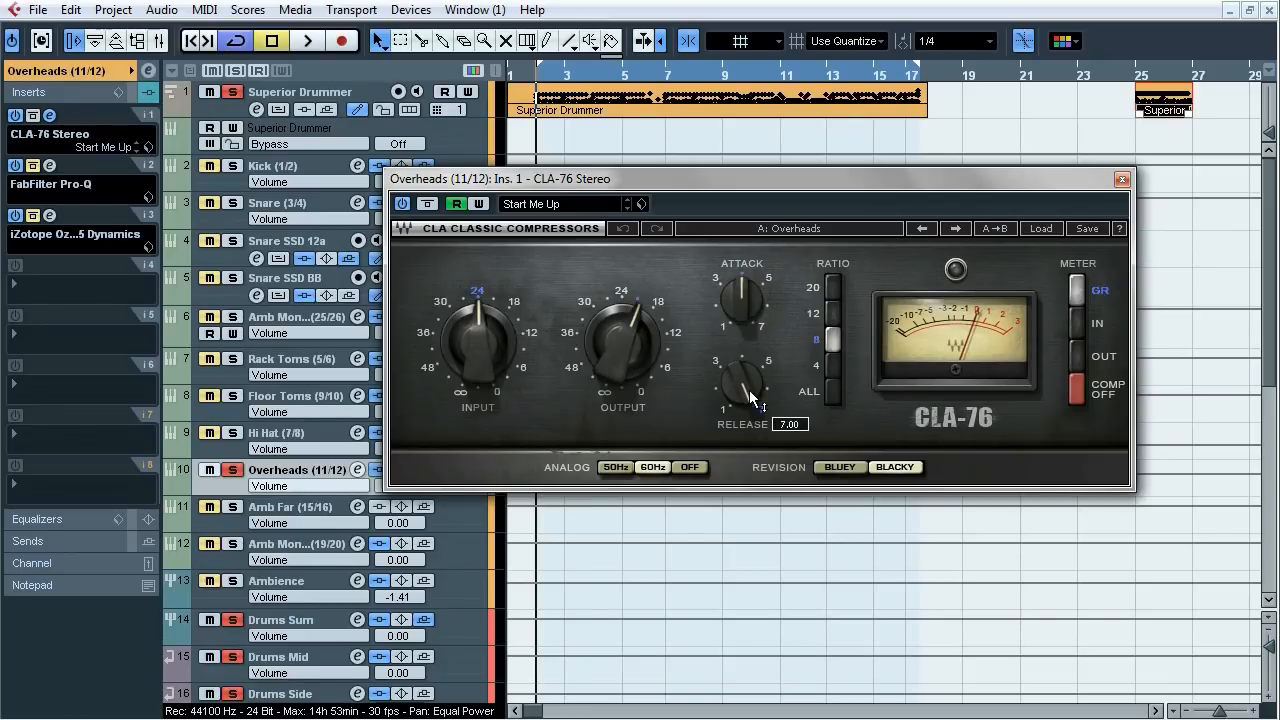
left_click(1123, 179)
- Open the Overheads' FabFilter Pro-Q in insert slot 2 and examine its low cut, midrange cuts and high-frequency boost
left_click(50, 165)
left_click_drag(742, 97, 672, 172)
mouse_move(682, 379)
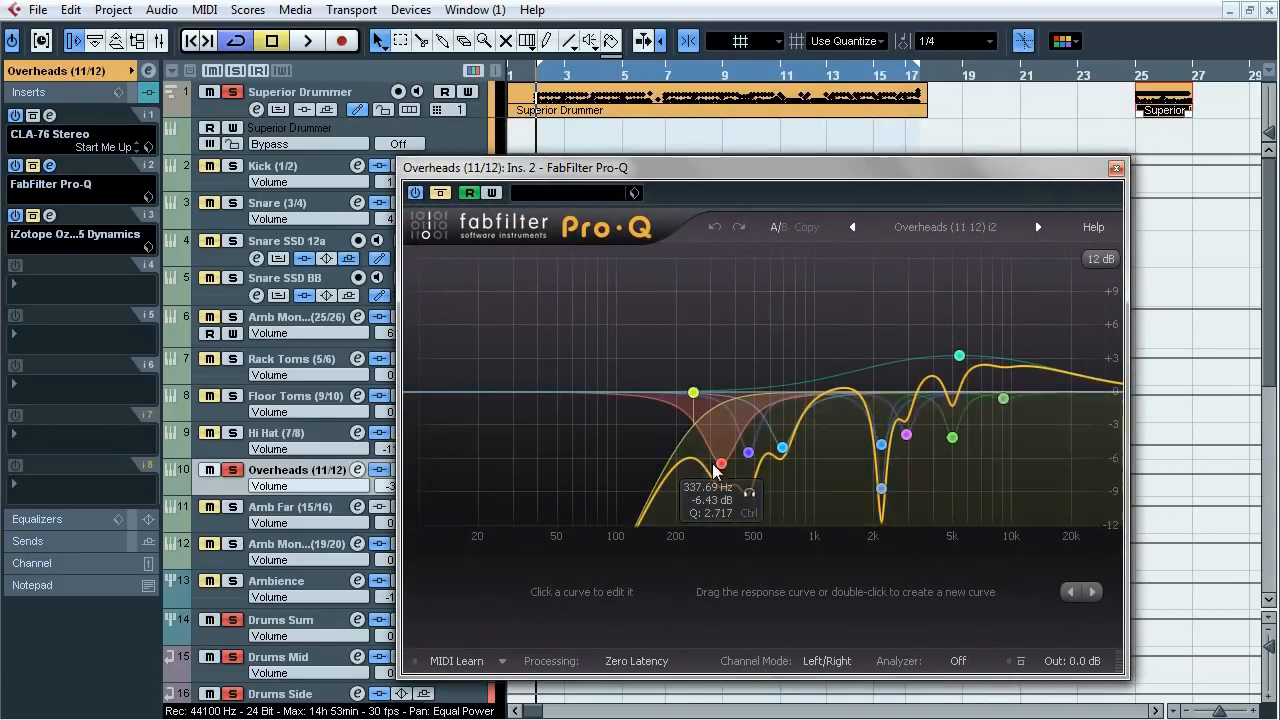
mouse_move(884, 490)
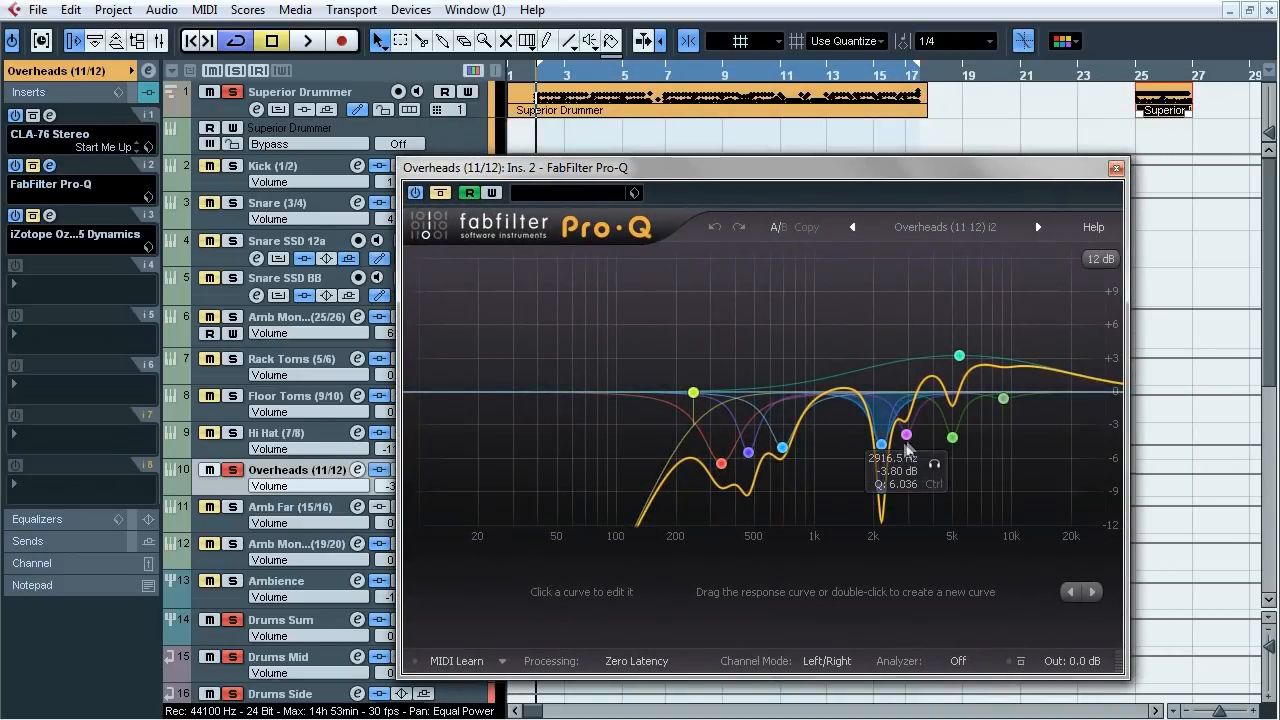
mouse_move(996, 405)
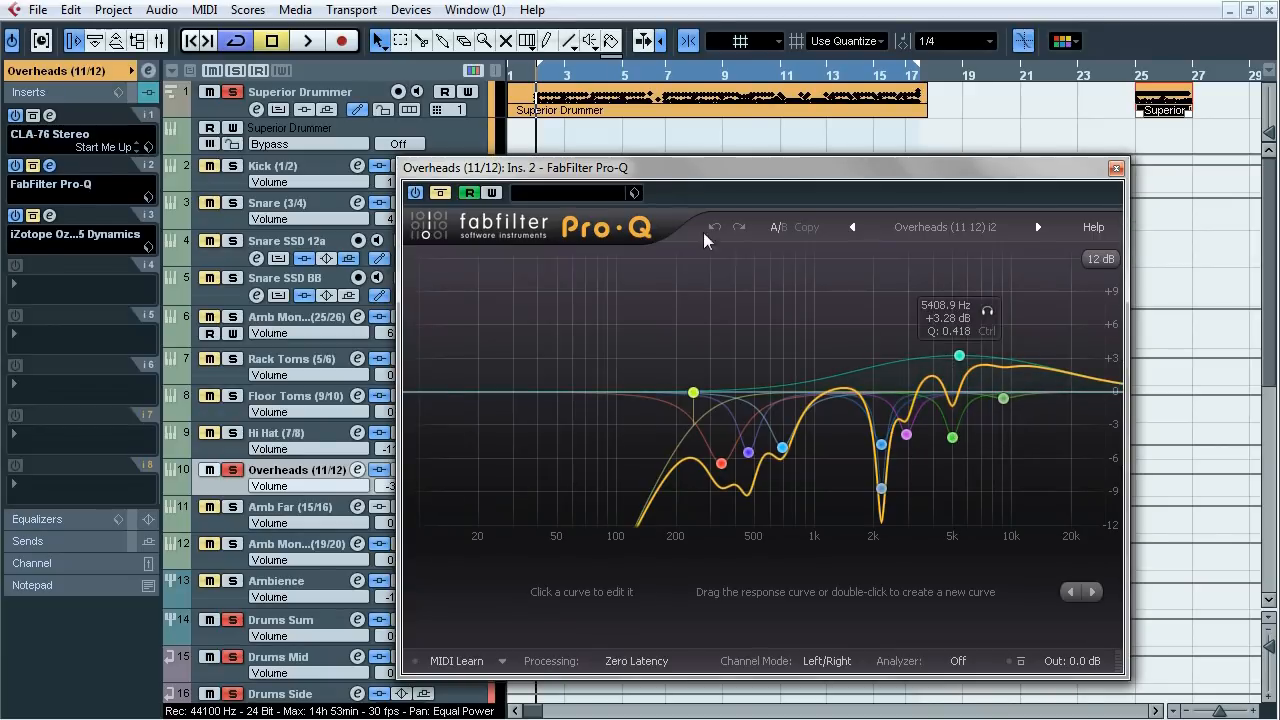
- Play the loop and audition individual Pro-Q bands: the cut just above 2 kHz, the 243.67 Hz low cut and the 5408.9 Hz boost
key("space")
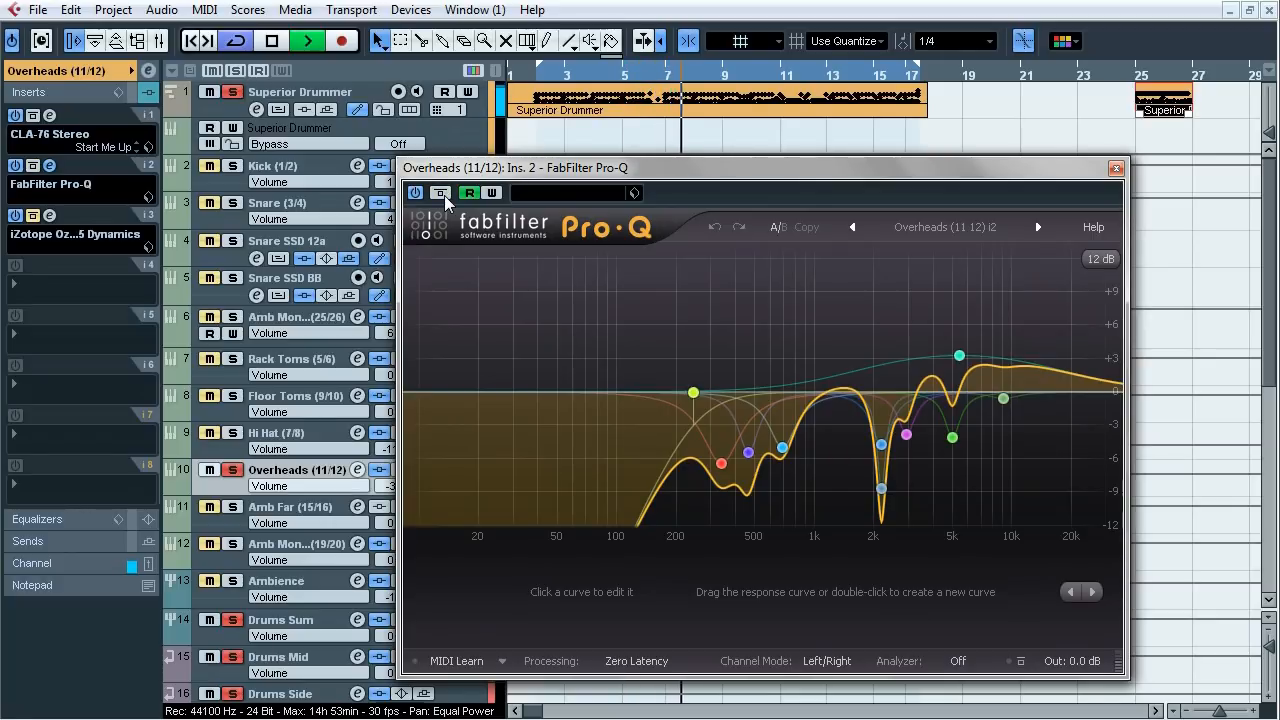
mouse_move(882, 448)
left_click(913, 487)
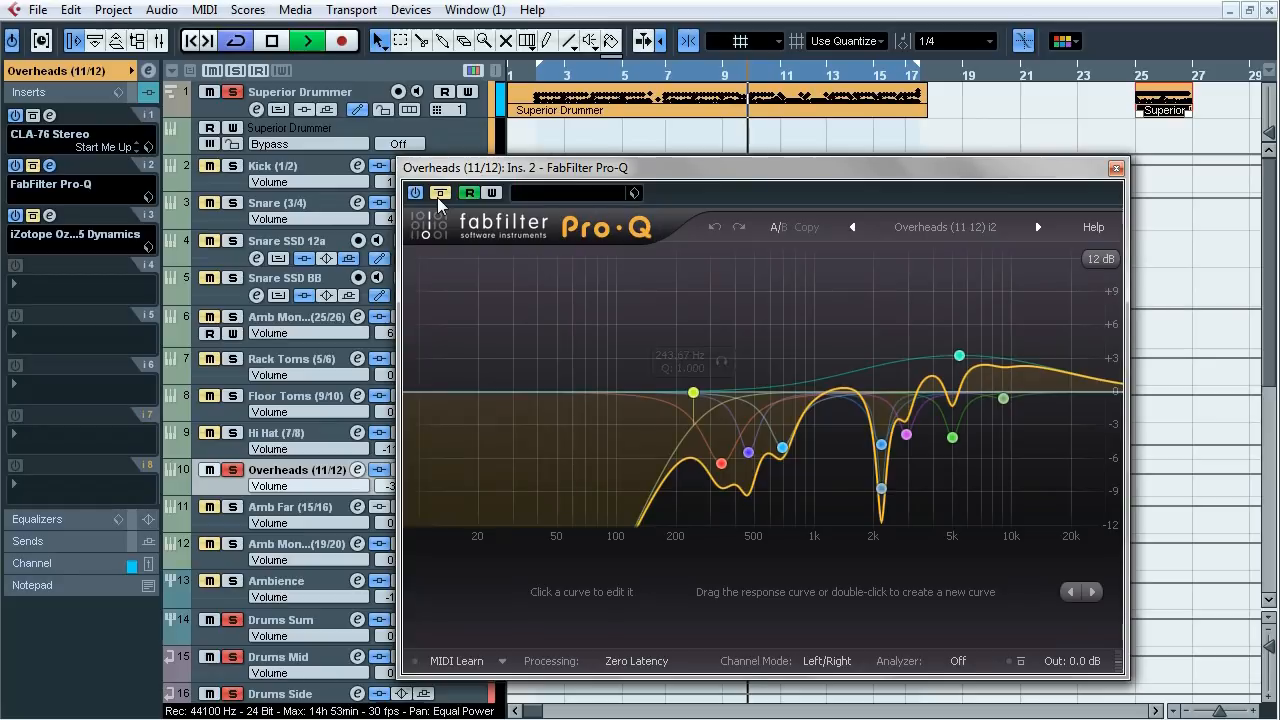
left_click(721, 361)
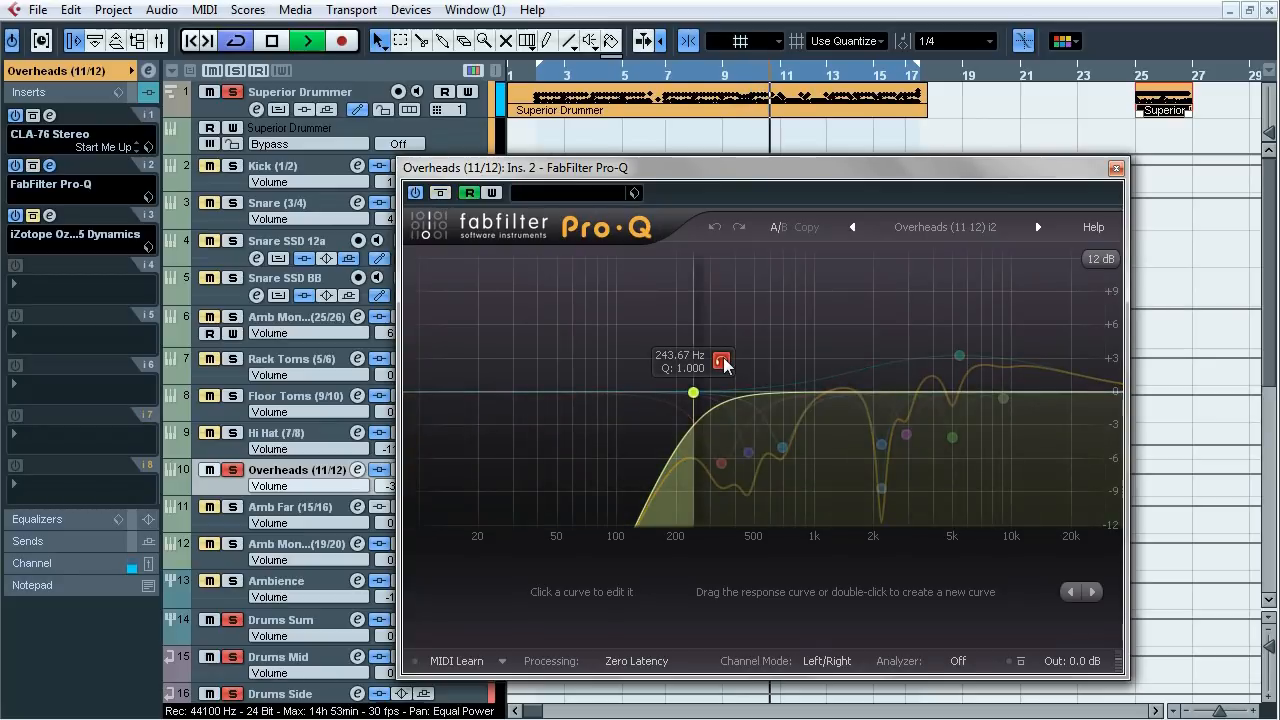
left_click(989, 312)
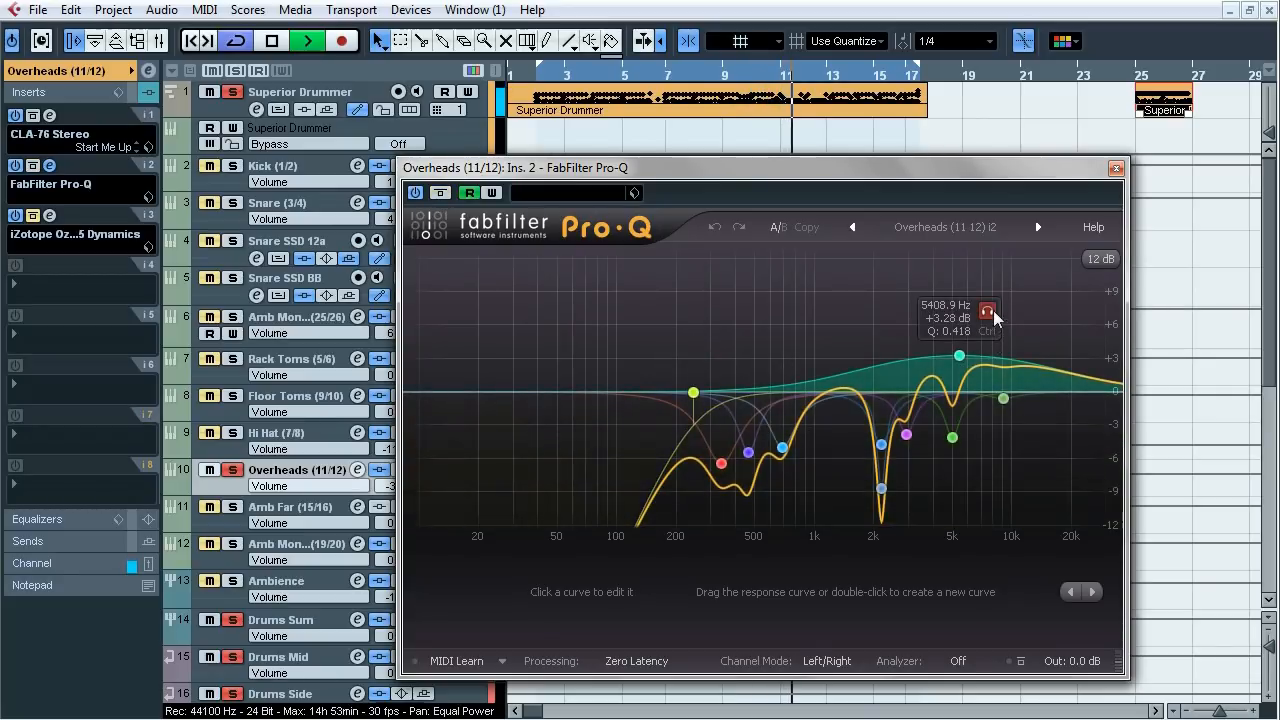
left_click(991, 316)
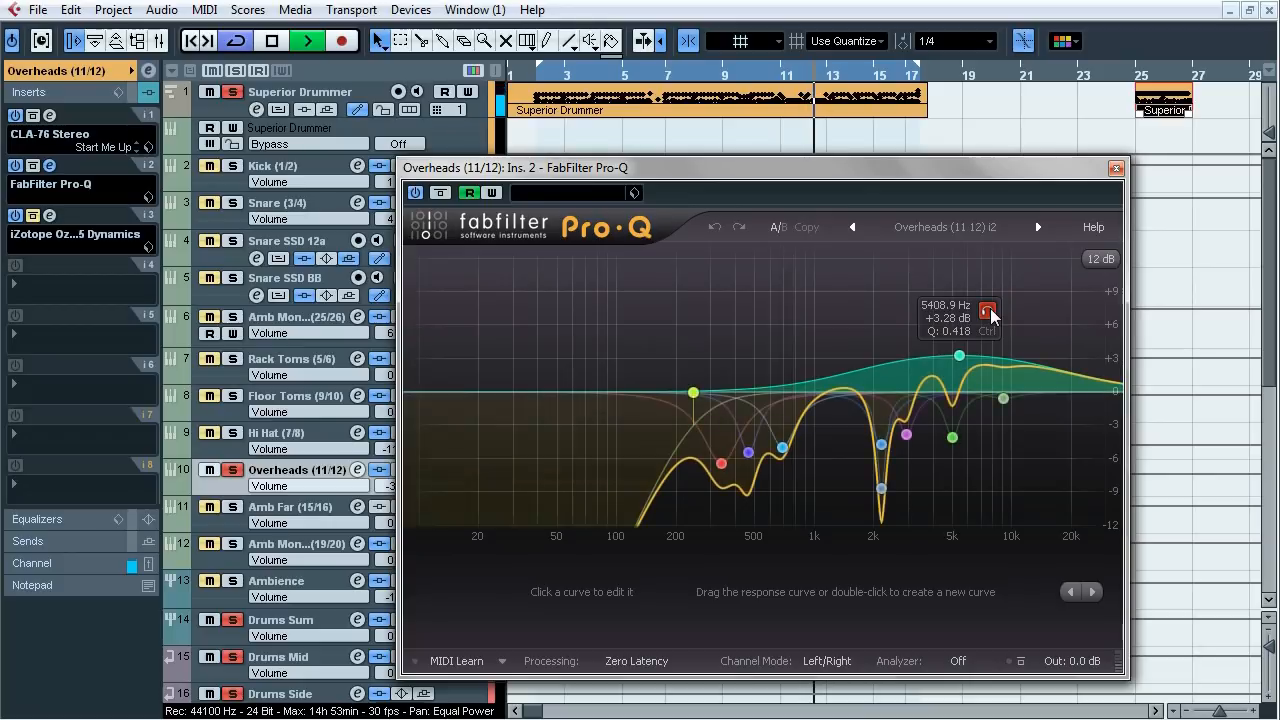
- Compare the Overheads' Pro-Q bypassed and active, leave it active, stop playback and close its window
left_click(440, 193)
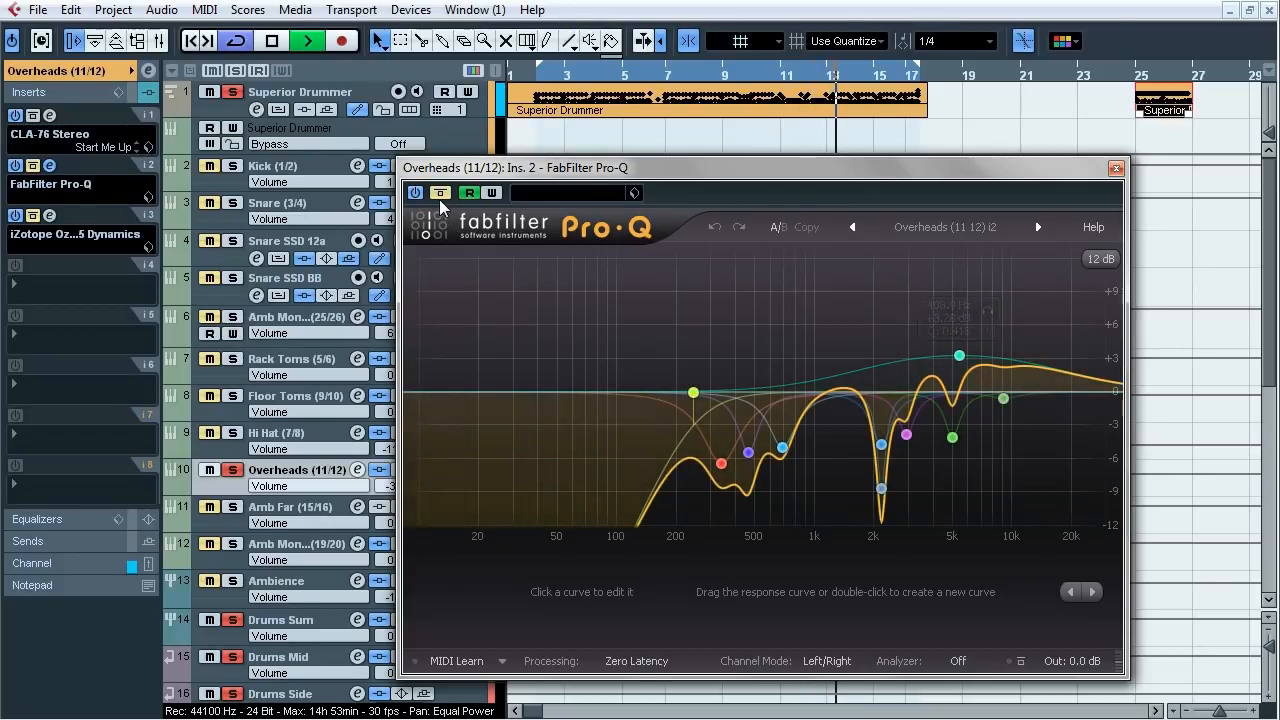
left_click(440, 196)
key("space")
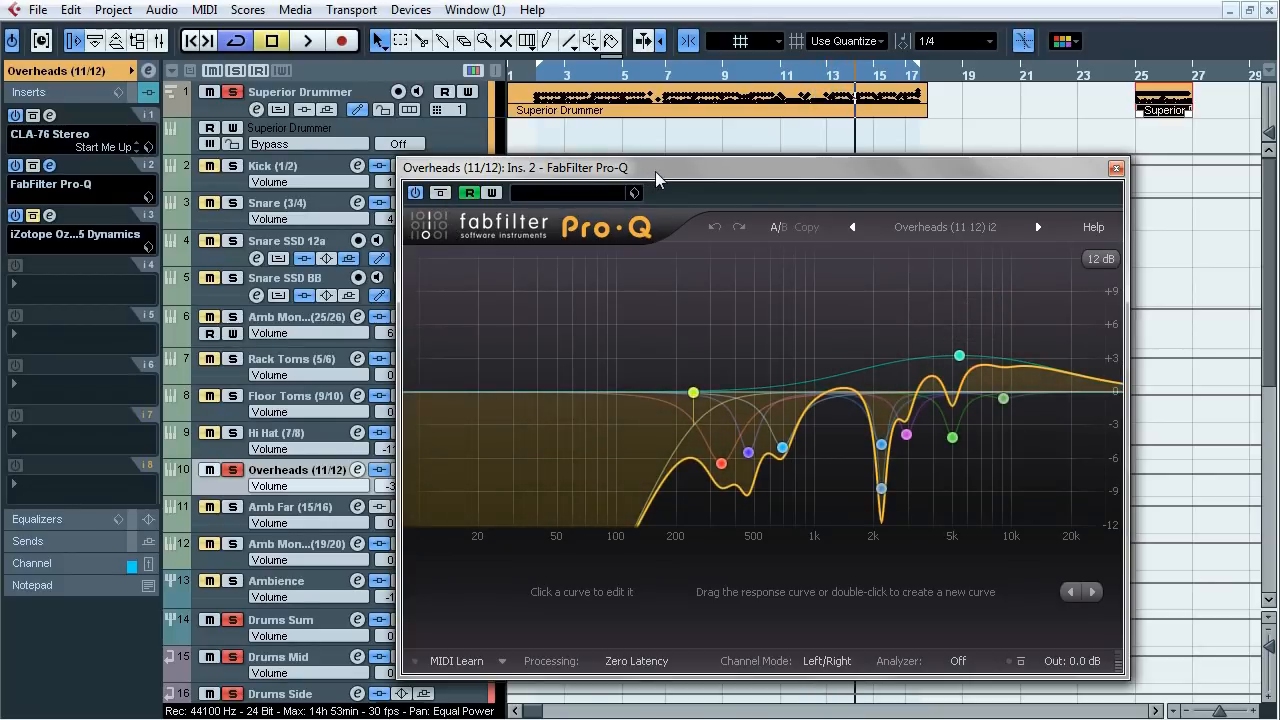
left_click(1116, 168)
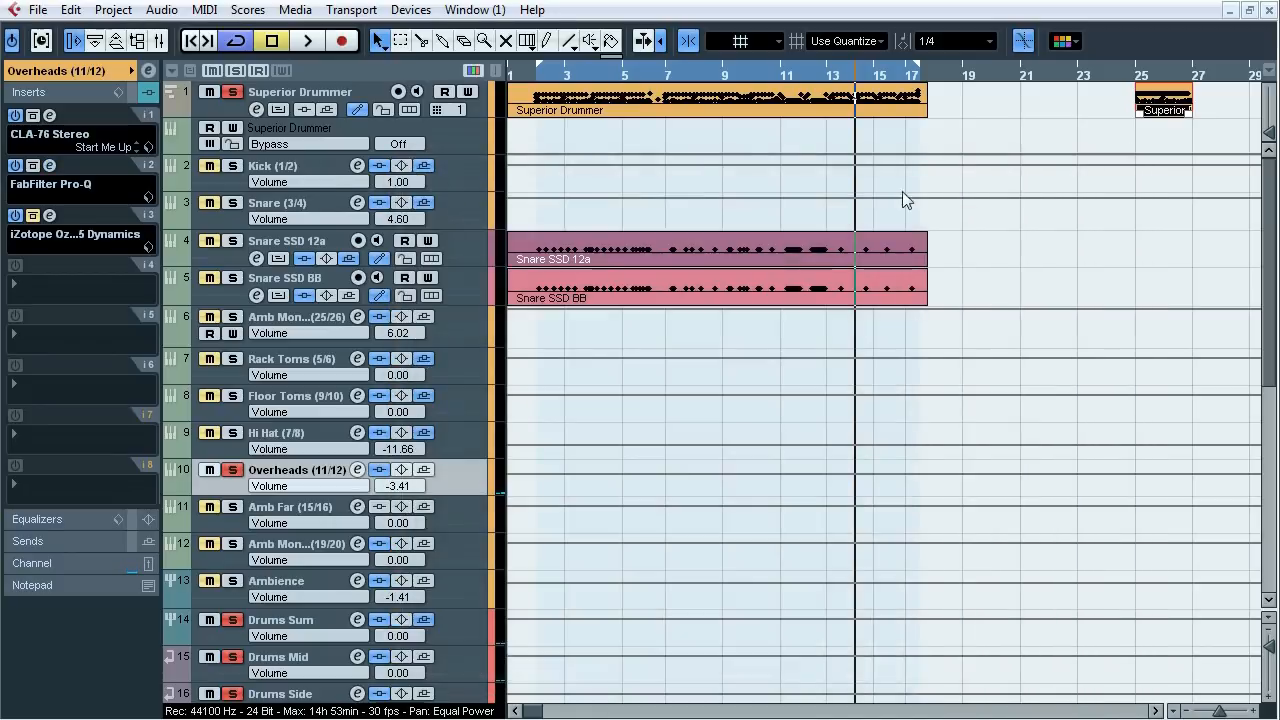
- Open the Overheads' iZotope Ozone 5 Dynamics, examine the settings of bands 4, 3, 2 and 1, and close it
left_click(49, 216)
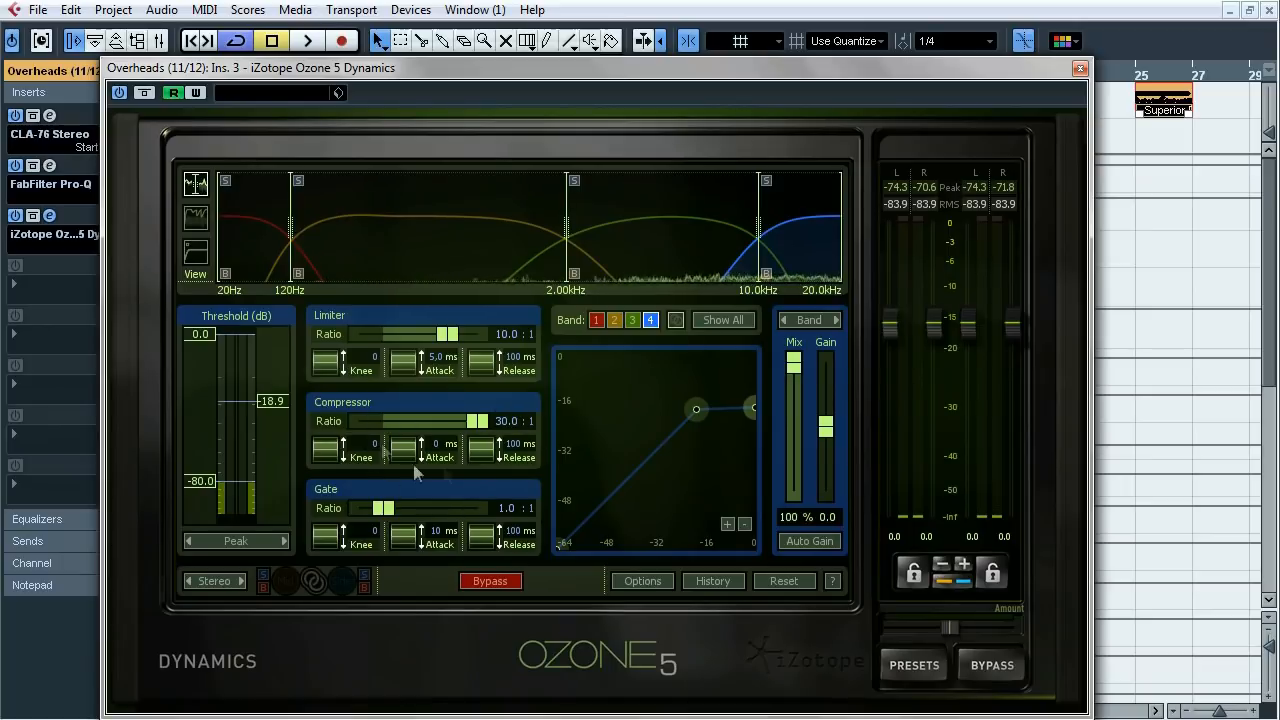
left_click(670, 254)
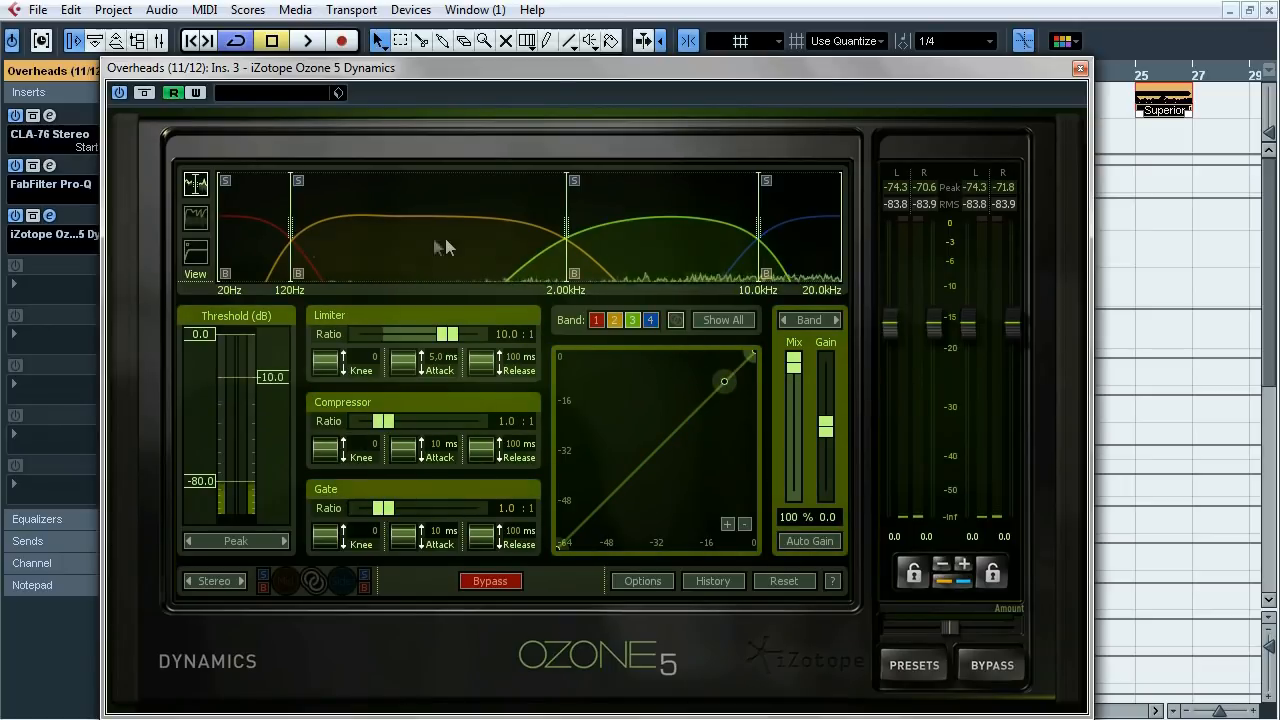
left_click(443, 246)
left_click(259, 250)
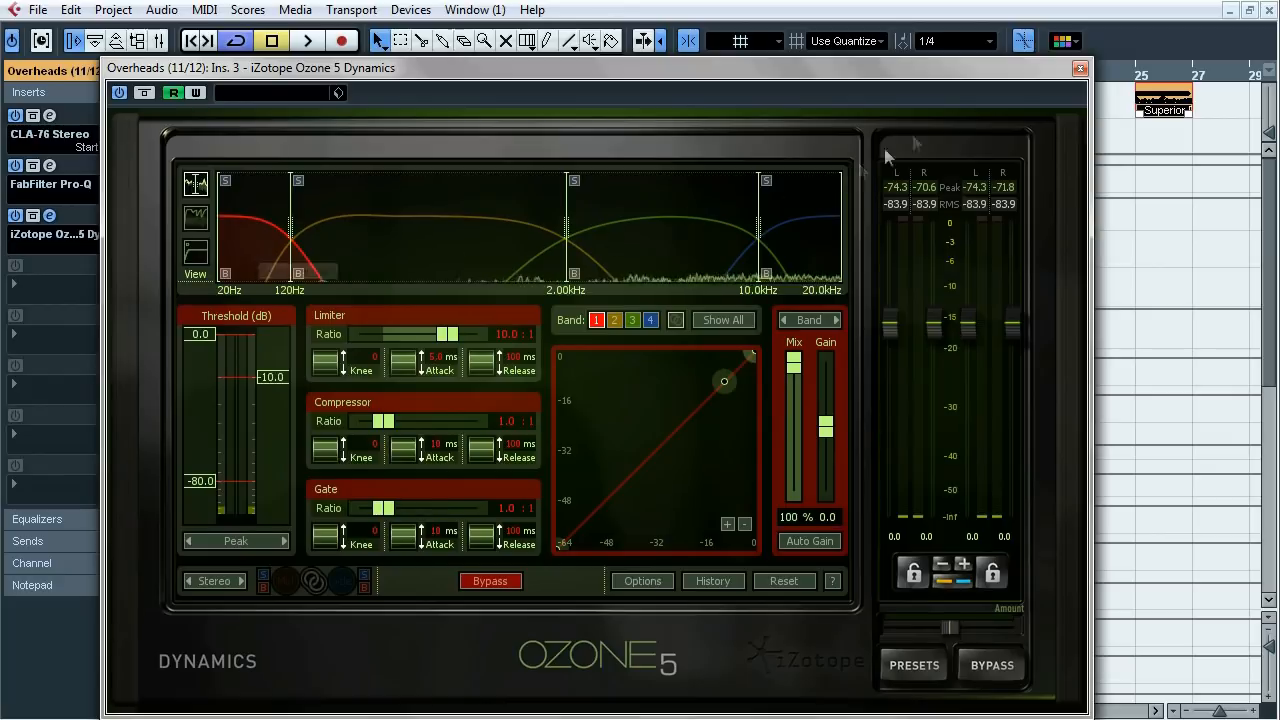
left_click(1079, 68)
- Take the Overheads out of solo and select the Amb Far (15/16) and Amb Mono Close (19/20) tracks together
left_click(232, 469)
left_click(300, 510)
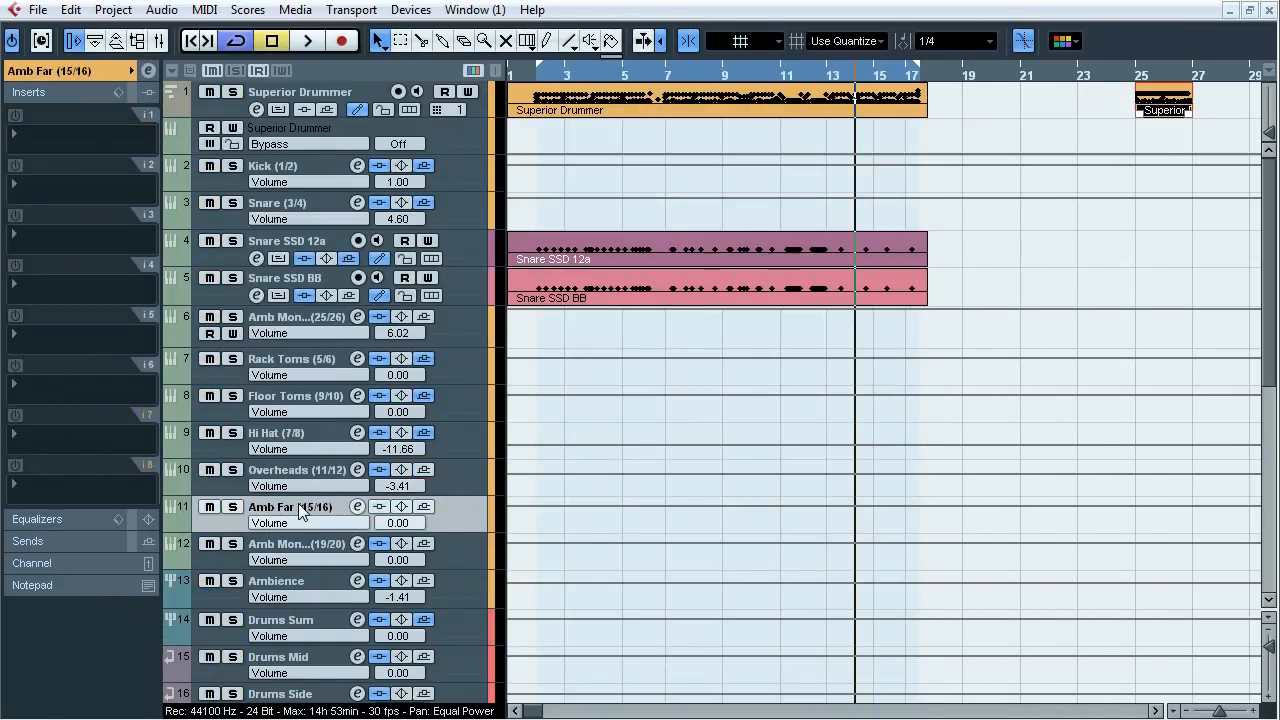
left_click(470, 549, "ctrl")
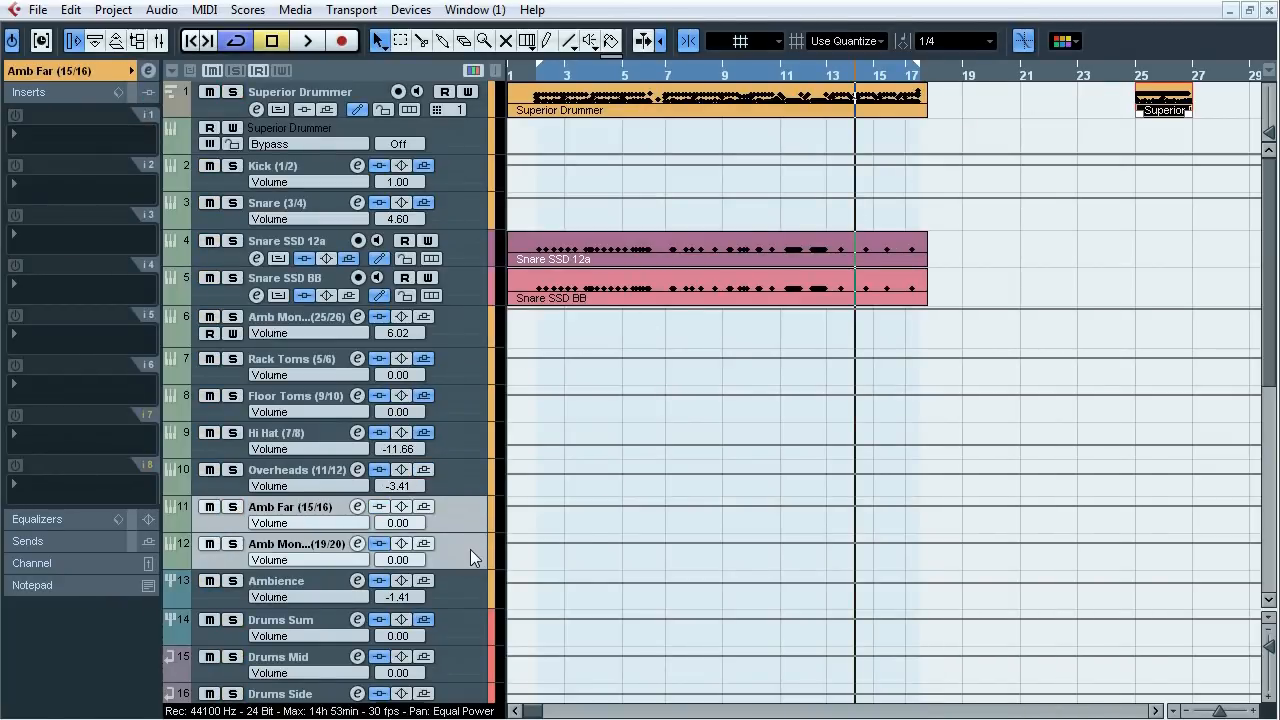
- Select only the Amb Mono Close (19/20) track and check its full name and output routing without renaming it
left_click(470, 547)
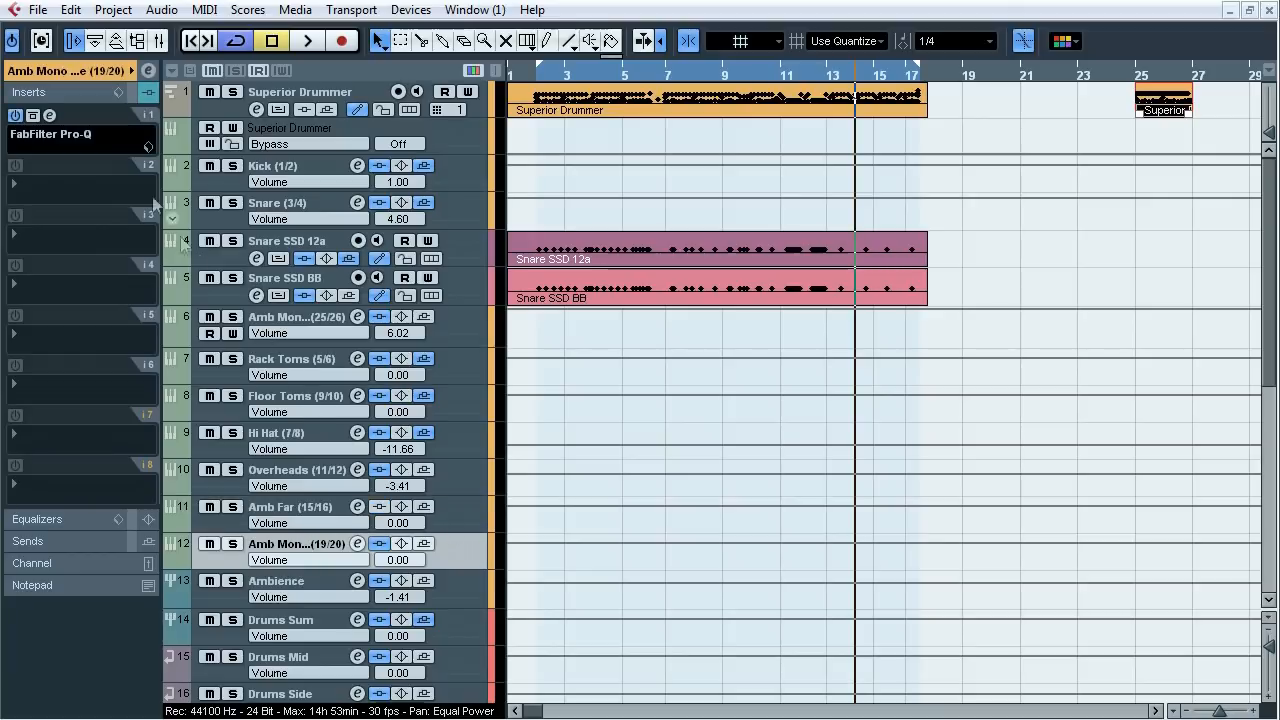
left_click(97, 74)
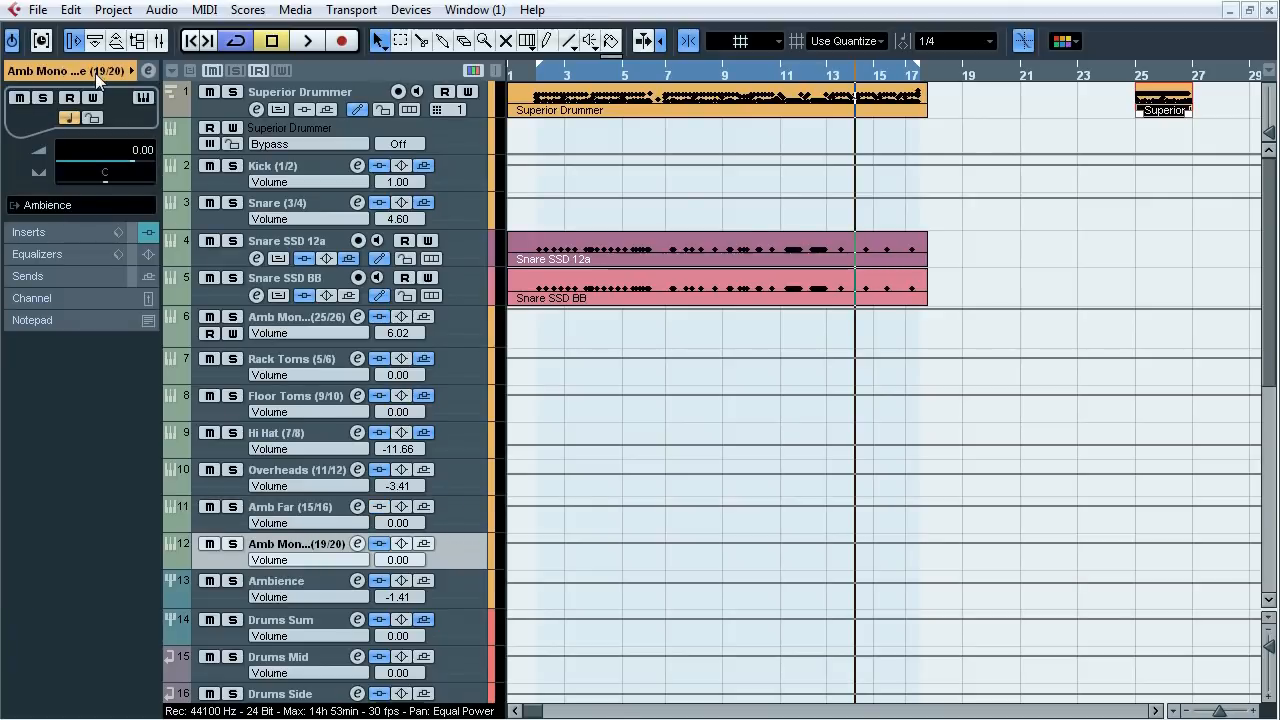
double_click(77, 71)
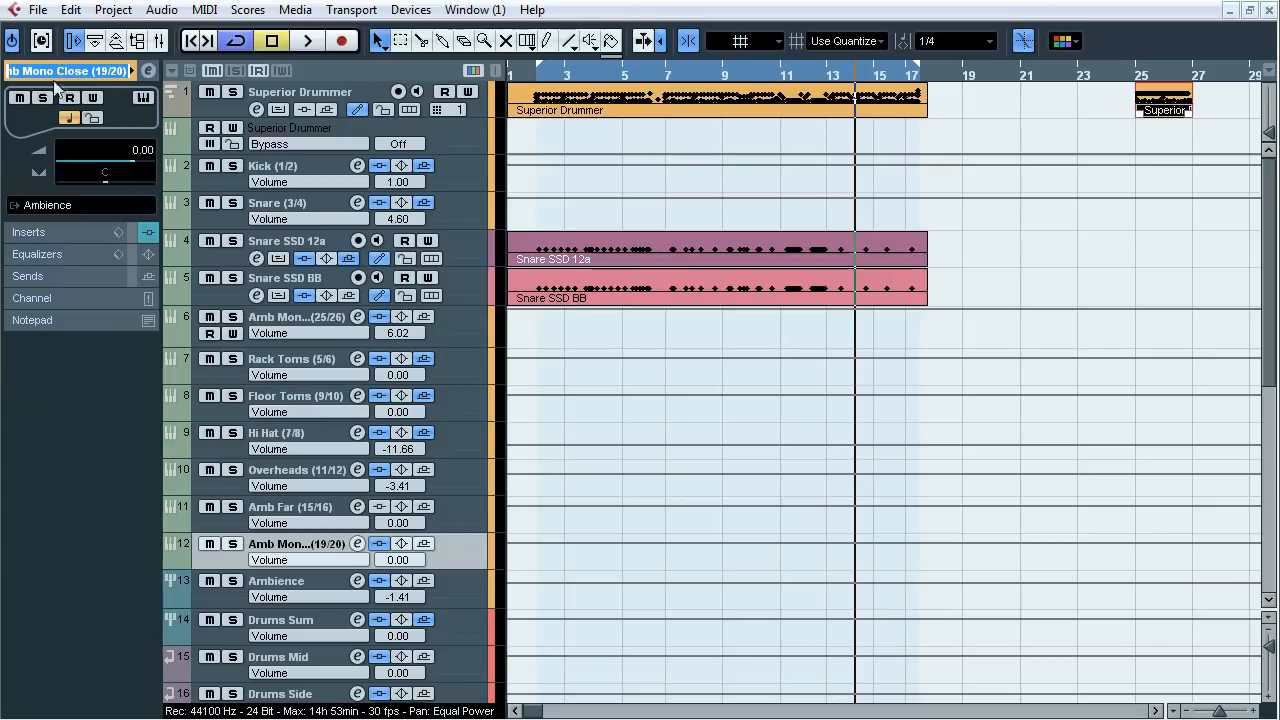
left_click(472, 563)
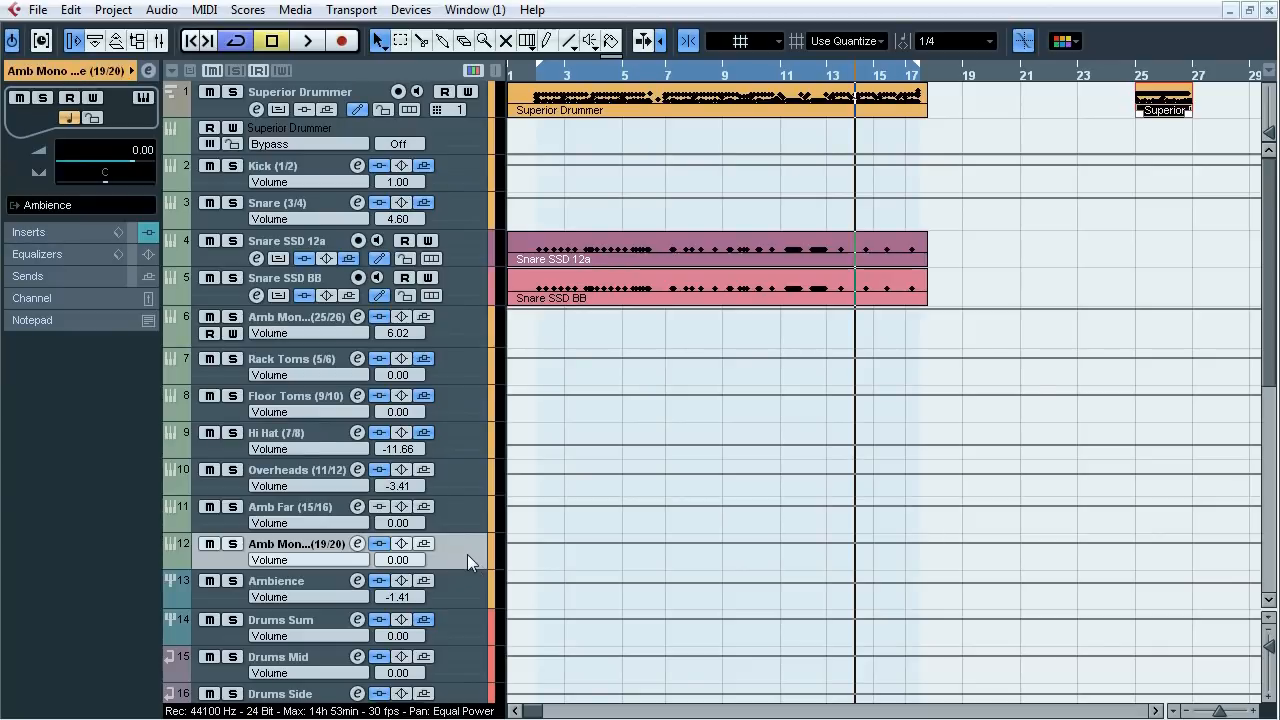
- Open the FabFilter Pro-Q insert of Amb Mono Close (19/20), solo the track and start playback
left_click(70, 232)
left_click(49, 115)
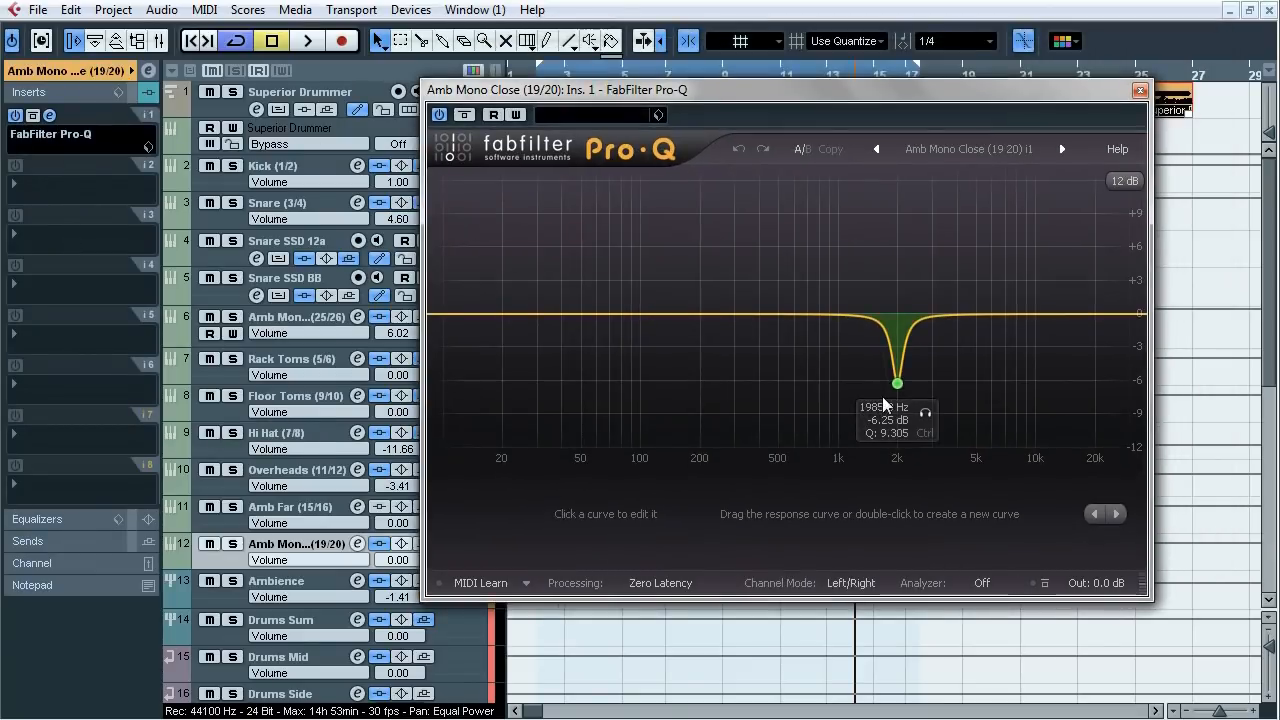
key("s")
key("space")
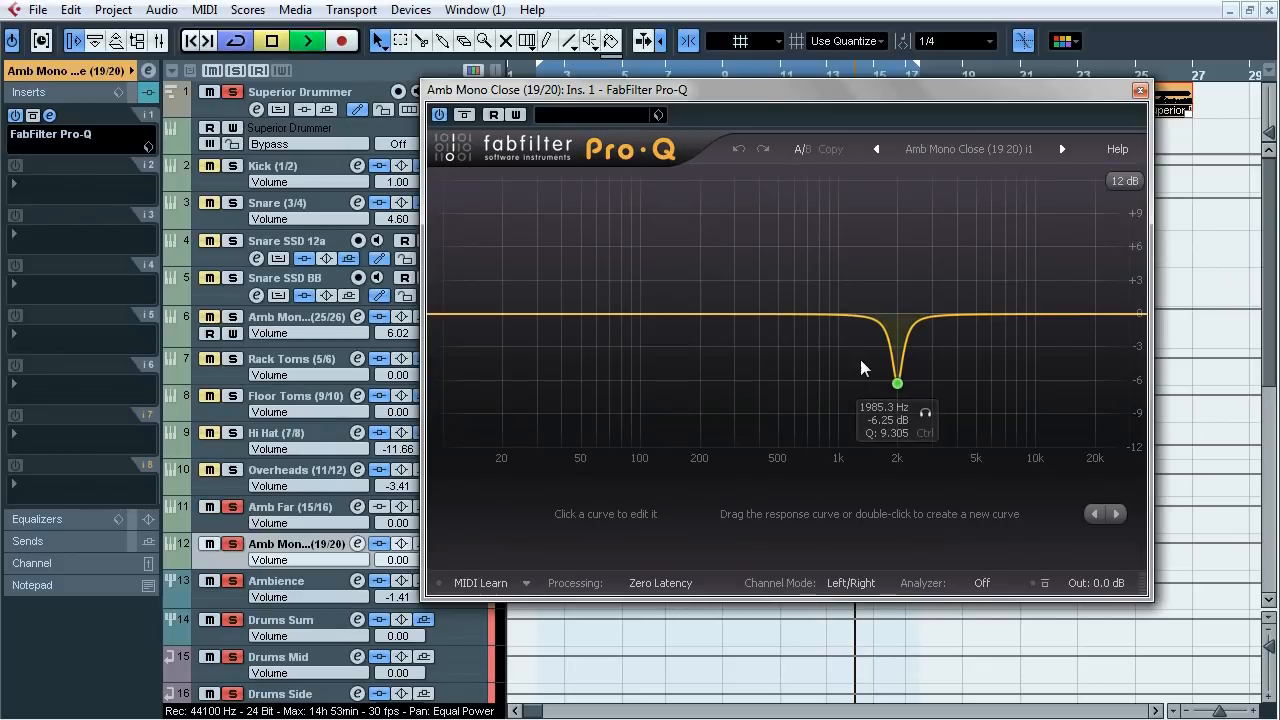
- Compare the soloed Amb Mono Close track with its Pro-Q bypassed and active, examining the 1985.3 Hz cut
left_click(463, 115)
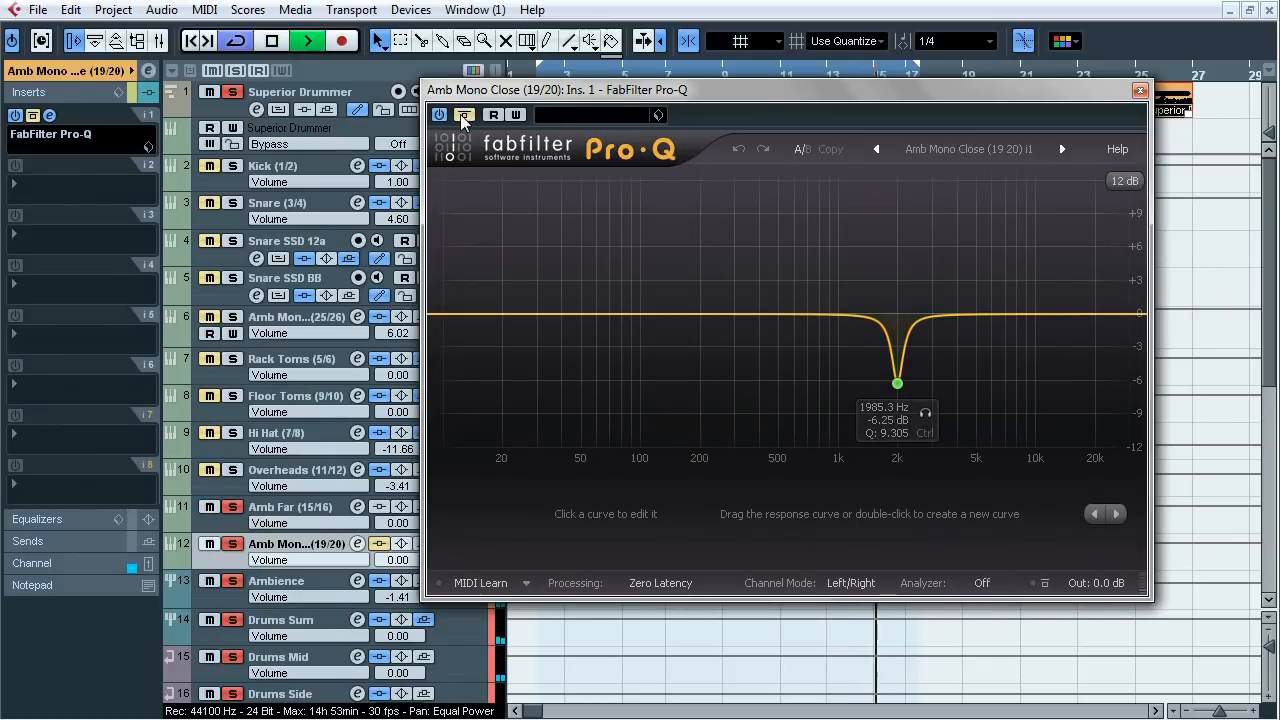
left_click(461, 115)
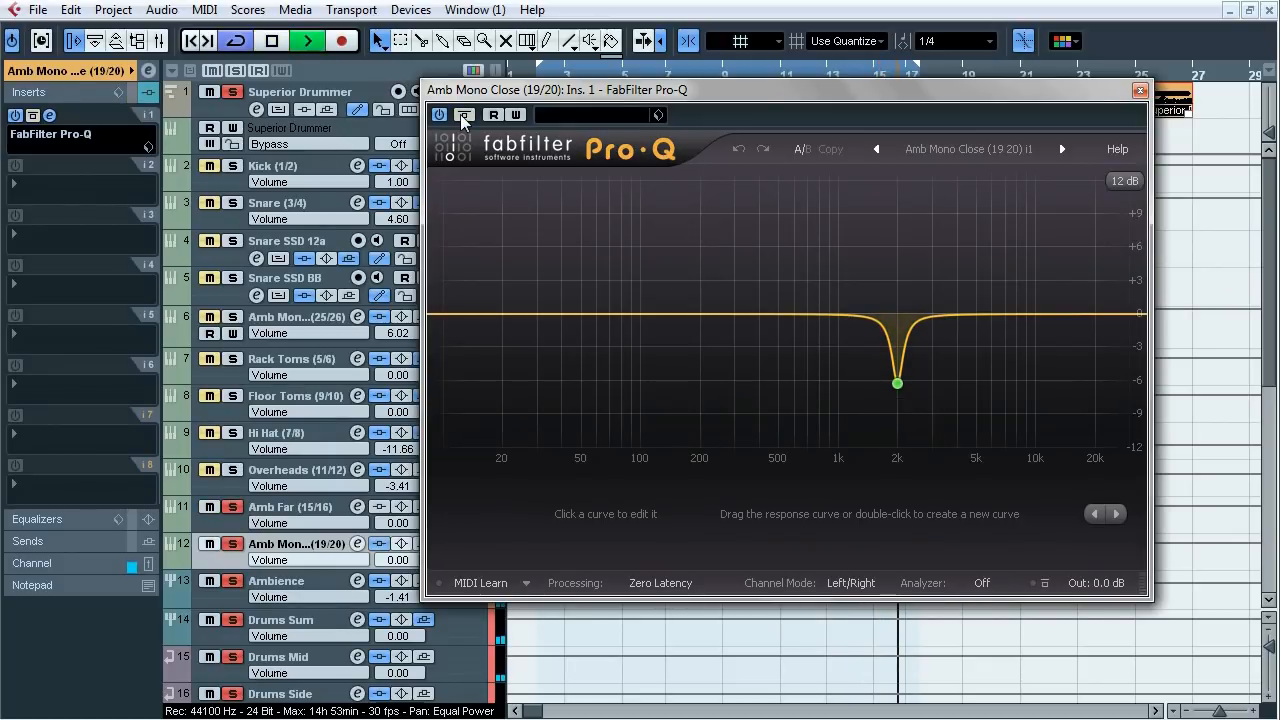
left_click(465, 115)
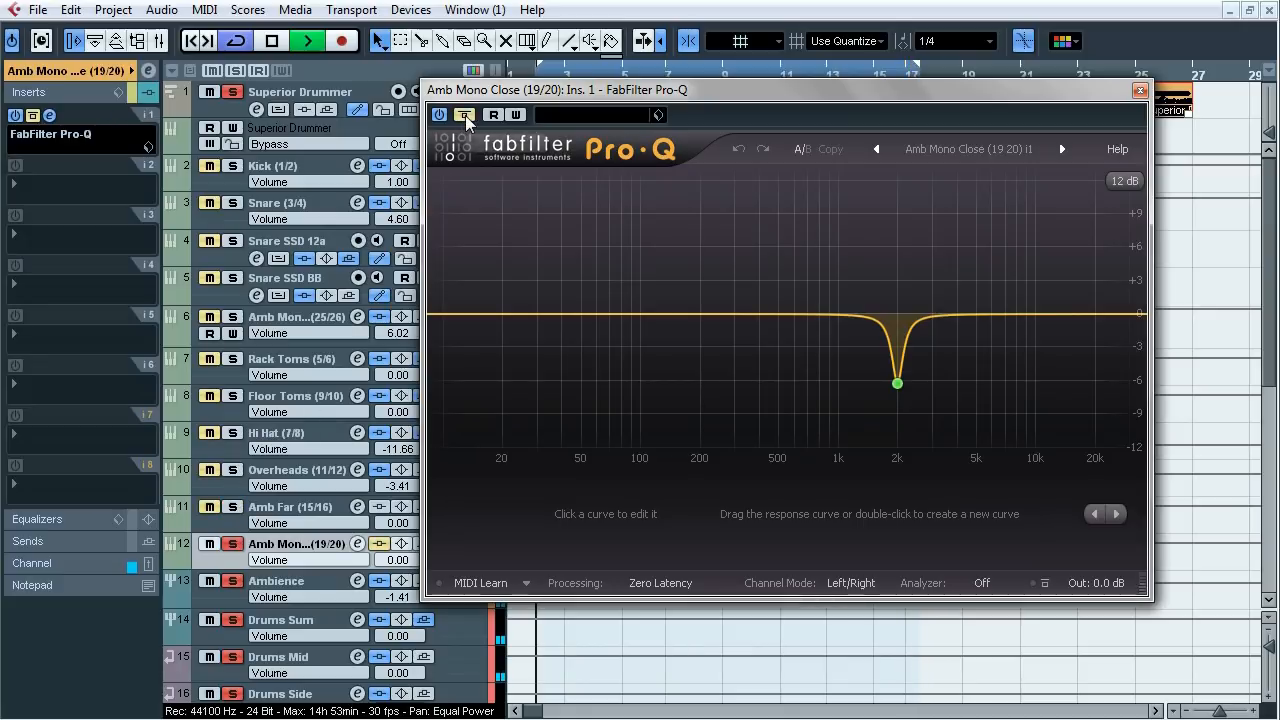
left_click(465, 115)
mouse_move(897, 385)
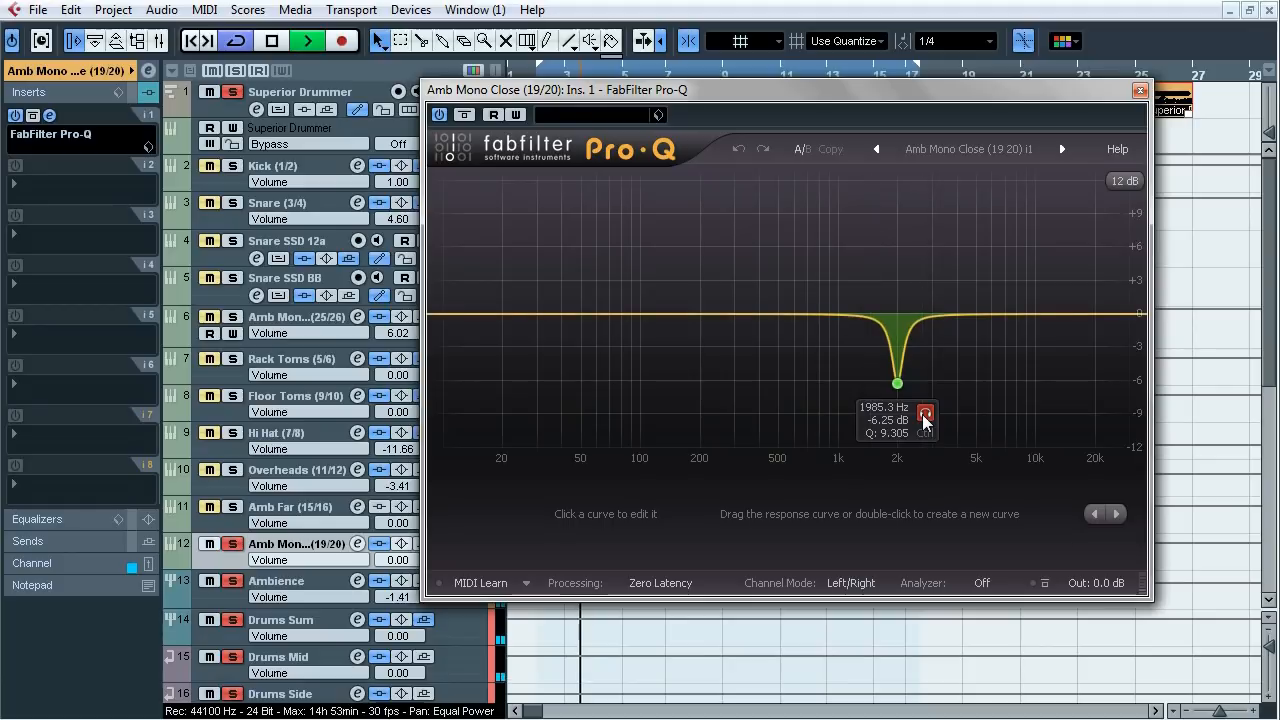
left_click(465, 116)
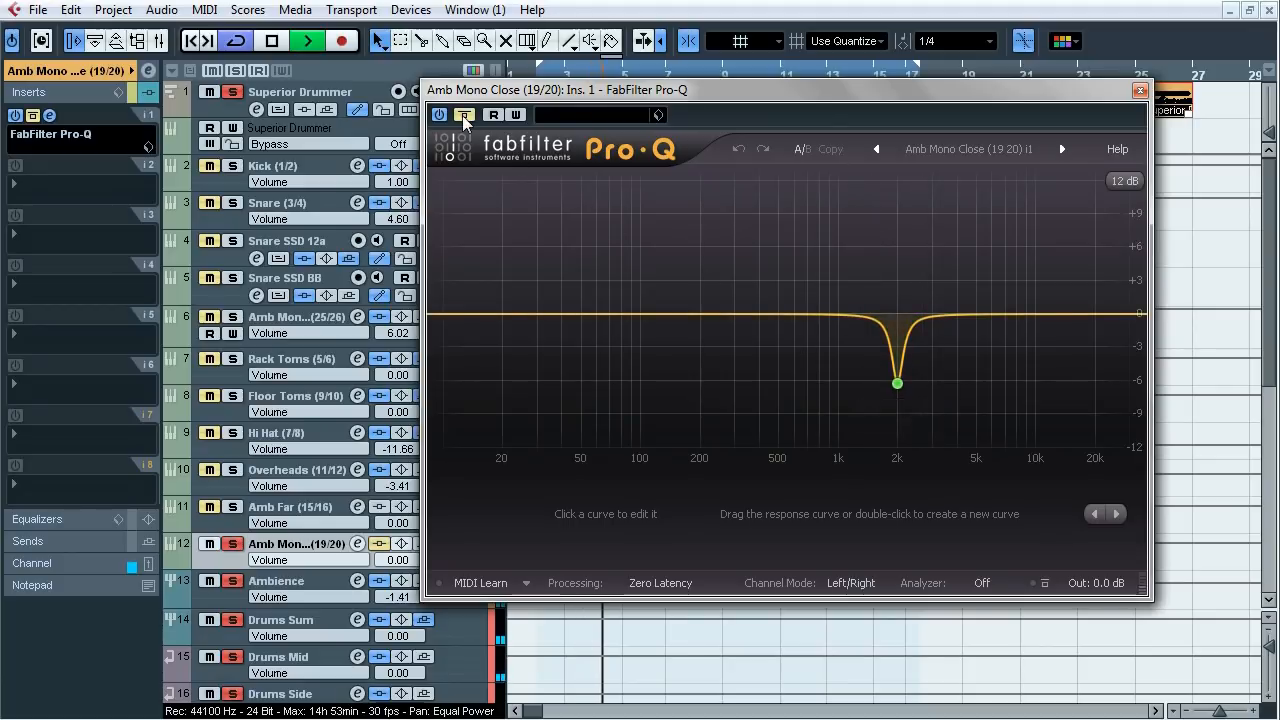
left_click(465, 116)
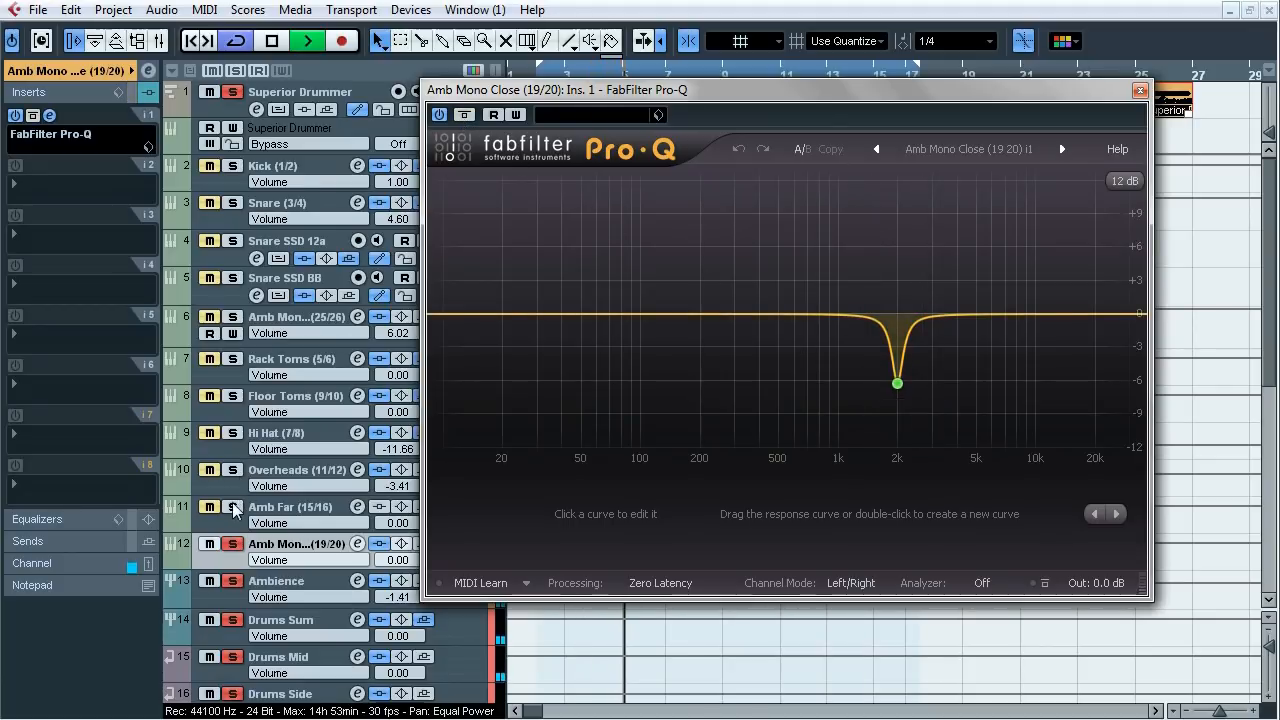
- Compare the Amb Mono Close Pro-Q bypassed and active with Overheads and Amb Far also soloed, then stop playback and close its window
left_click(465, 116)
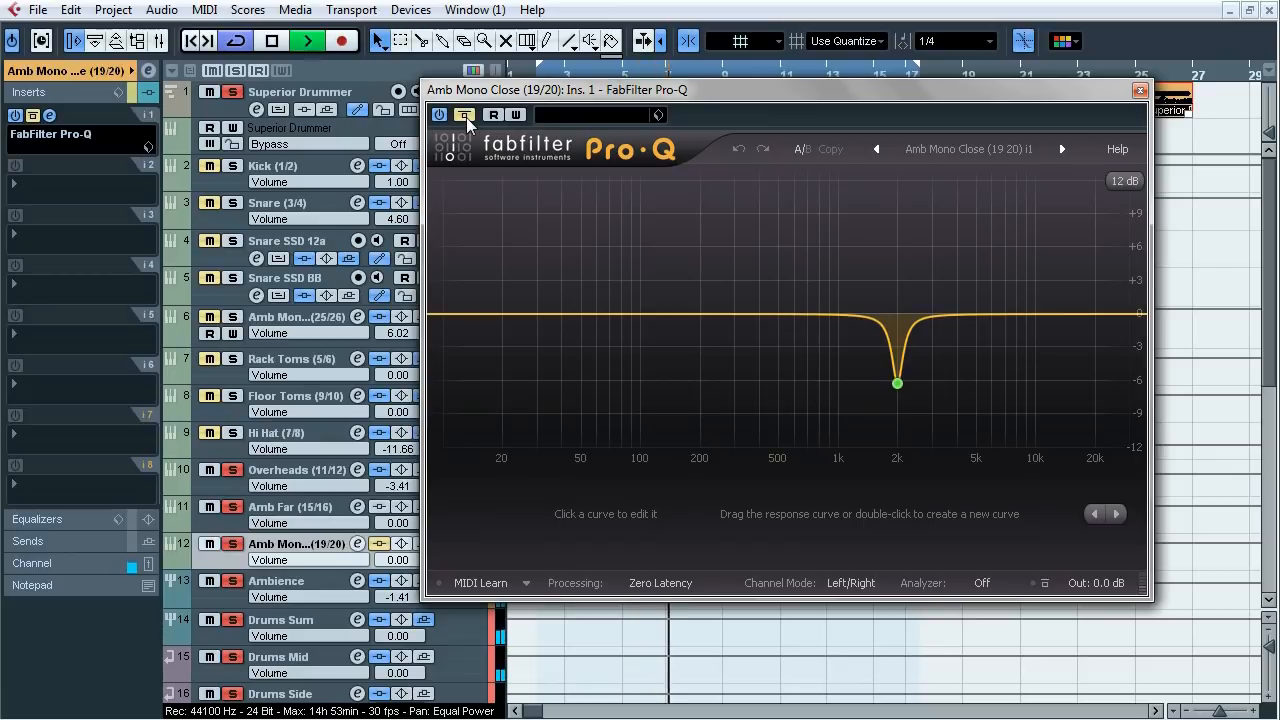
left_click(465, 116)
left_click(466, 117)
left_click(466, 117)
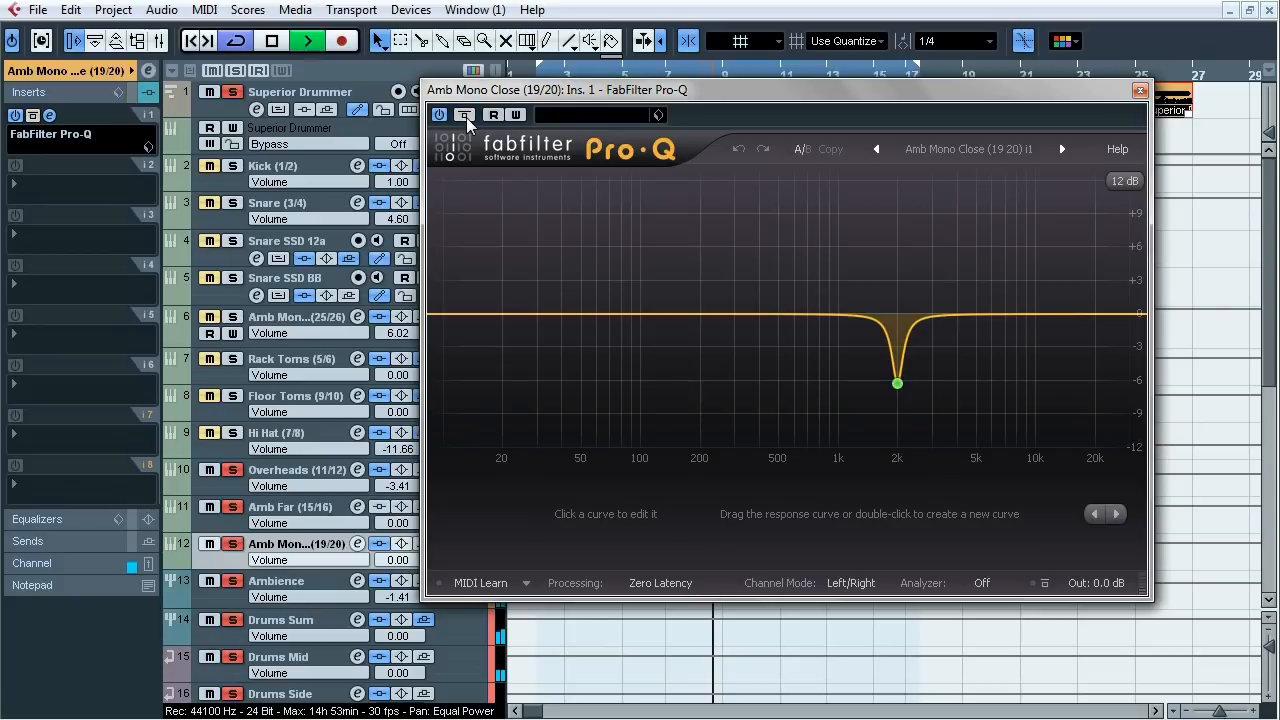
key("space")
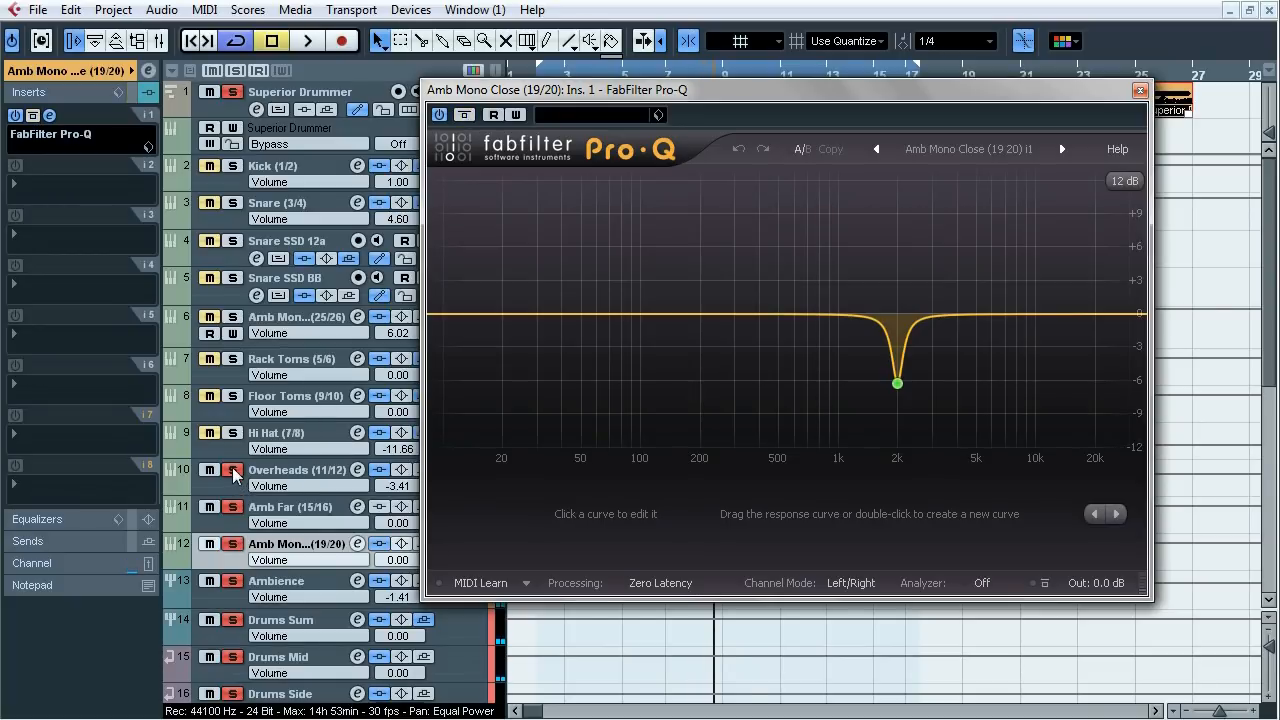
left_click(1139, 90)
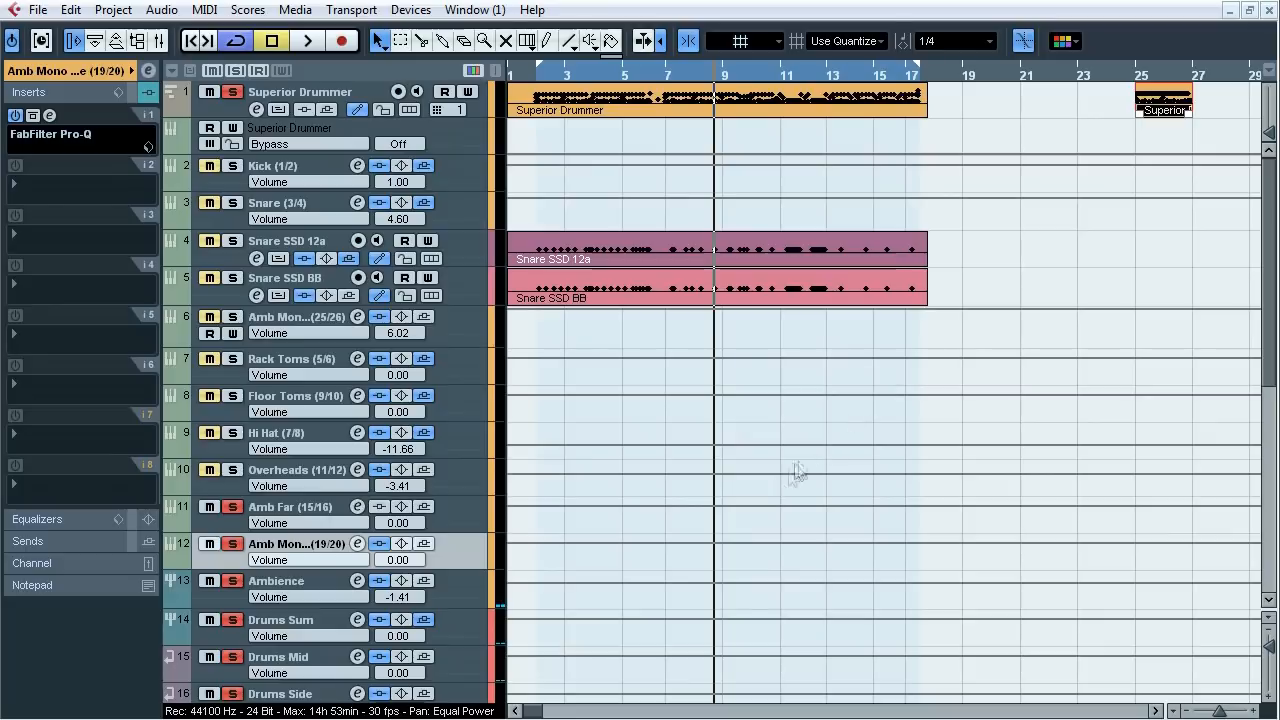
- Select the Ambience group, play it with all its inserts active and bypassed, leave them bypassed and stop playback
left_click(466, 601)
key("space")
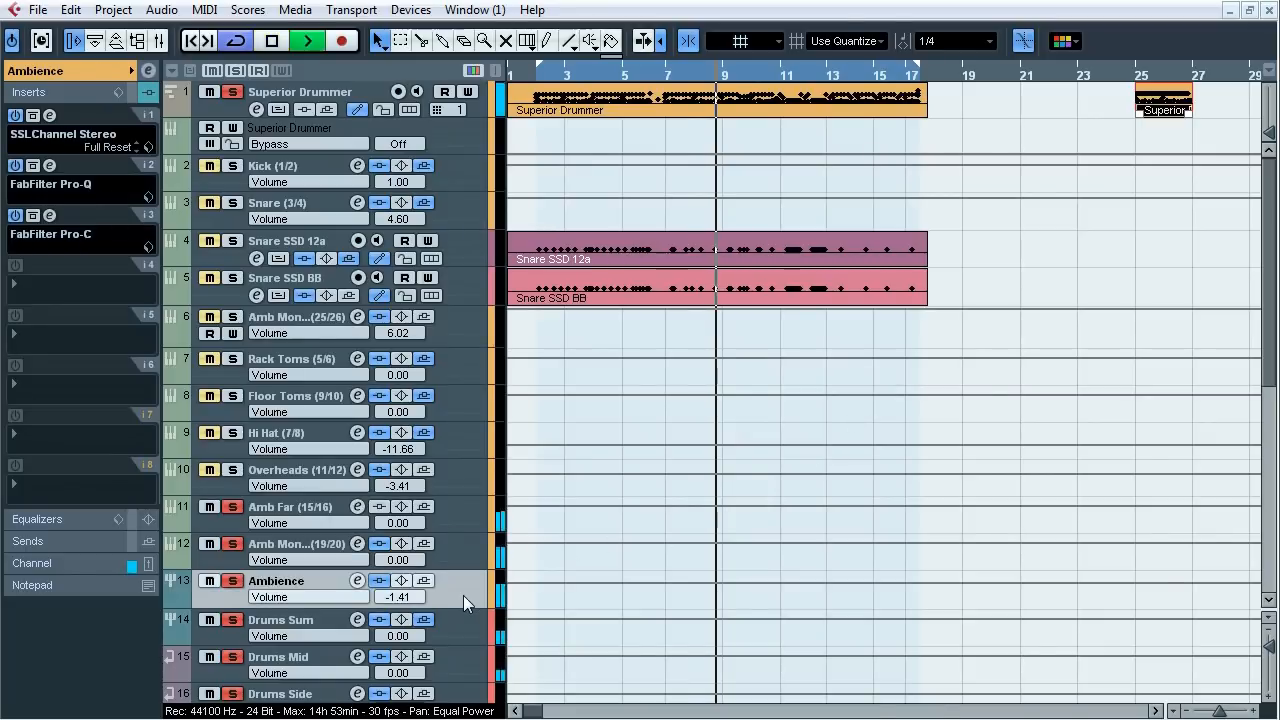
left_click(379, 581)
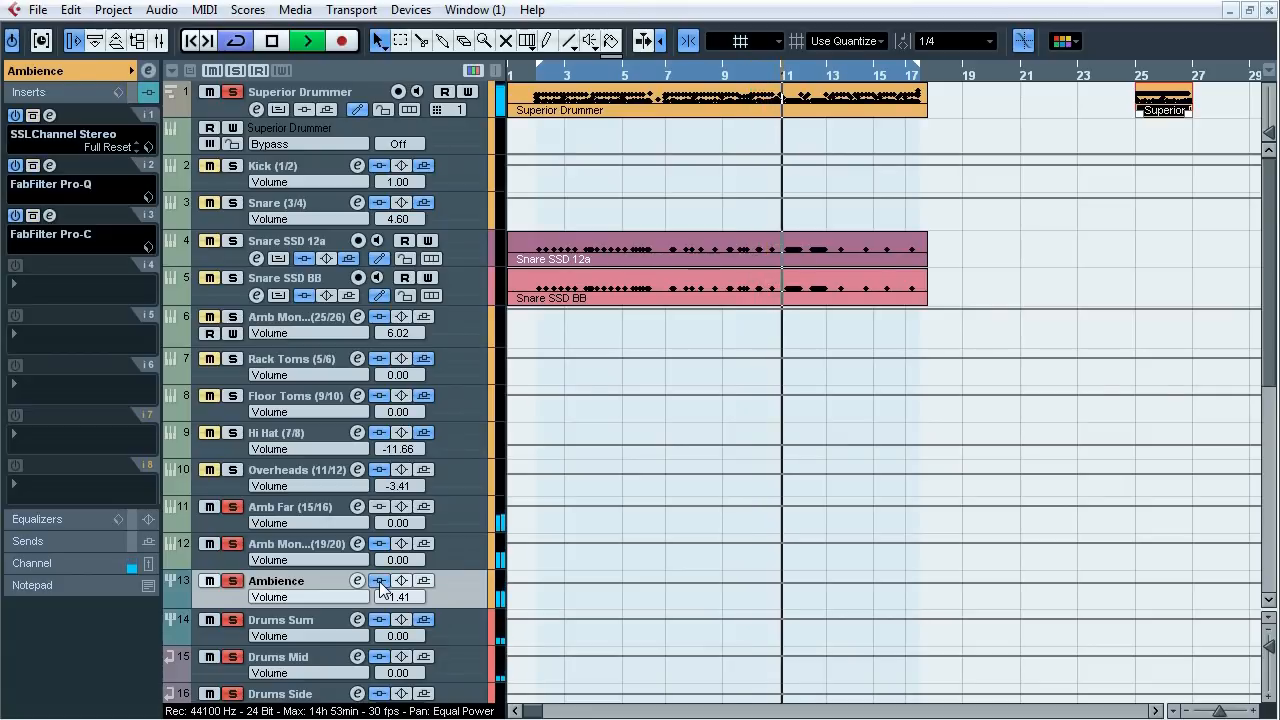
left_click(379, 581)
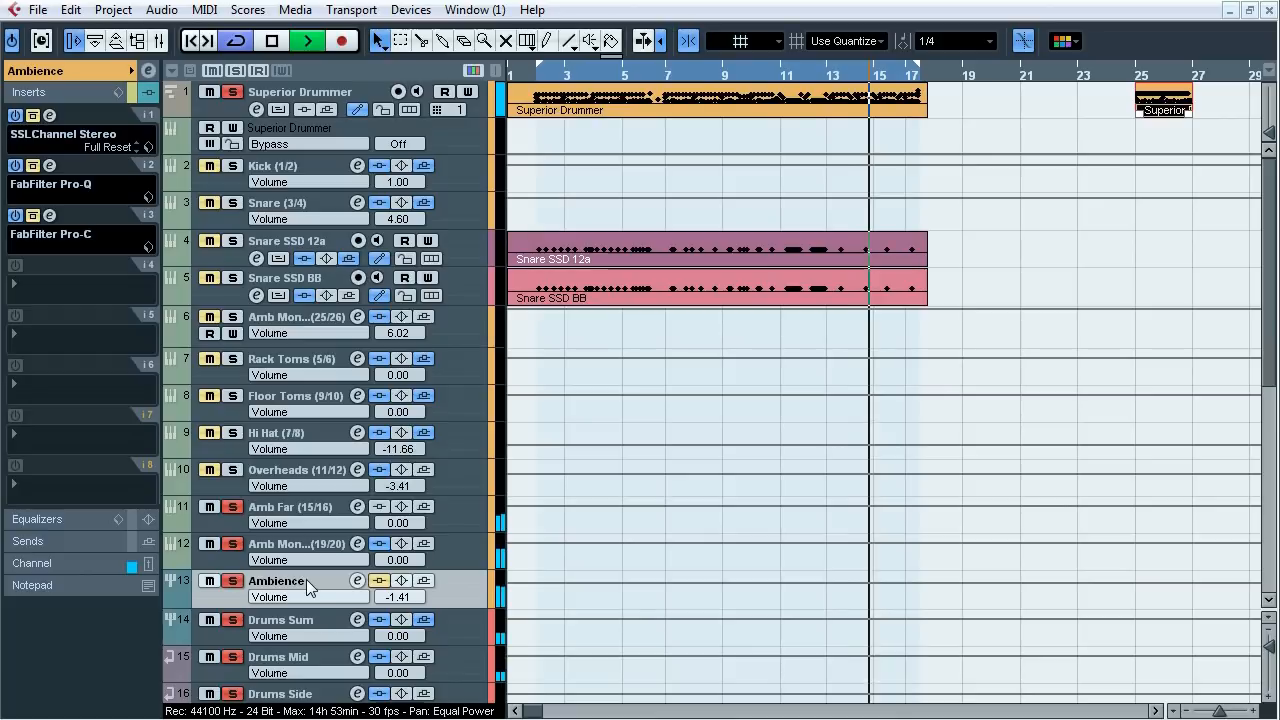
key("space")
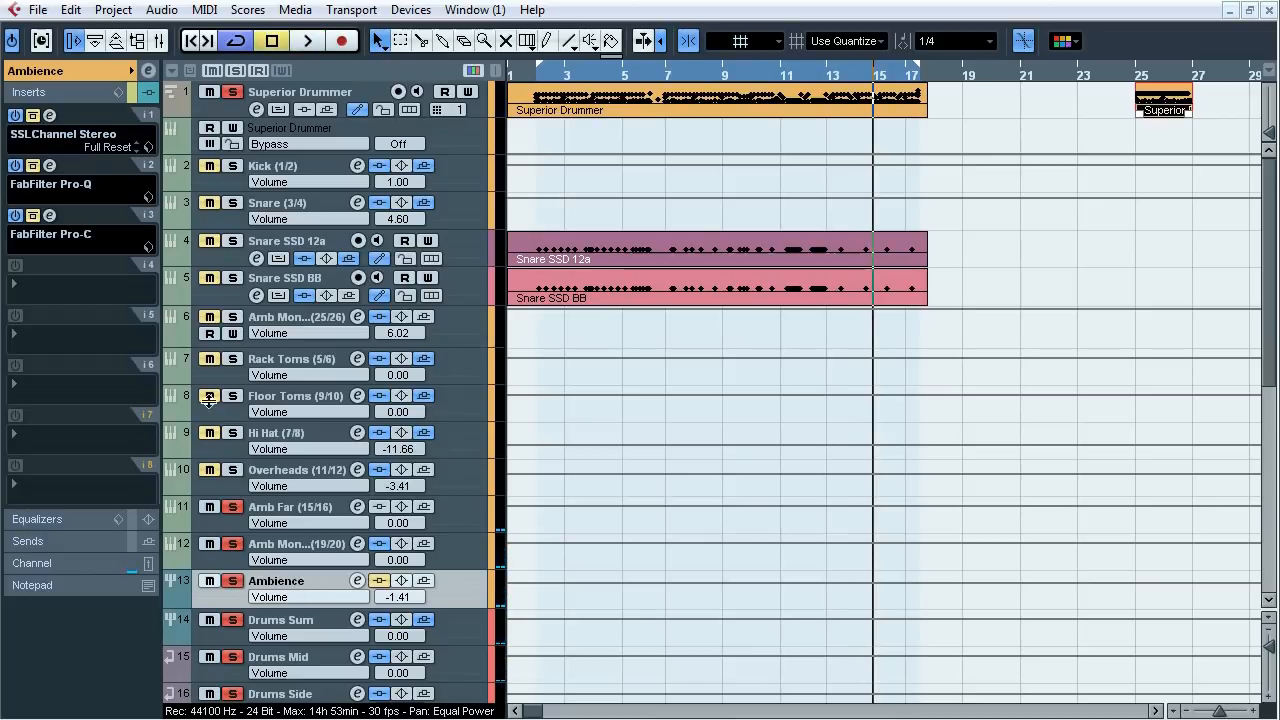
- Compare the Ambience group's SSLChannel Stereo active and bypassed during playback, leave it active, stop playback and close its window
left_click(60, 131)
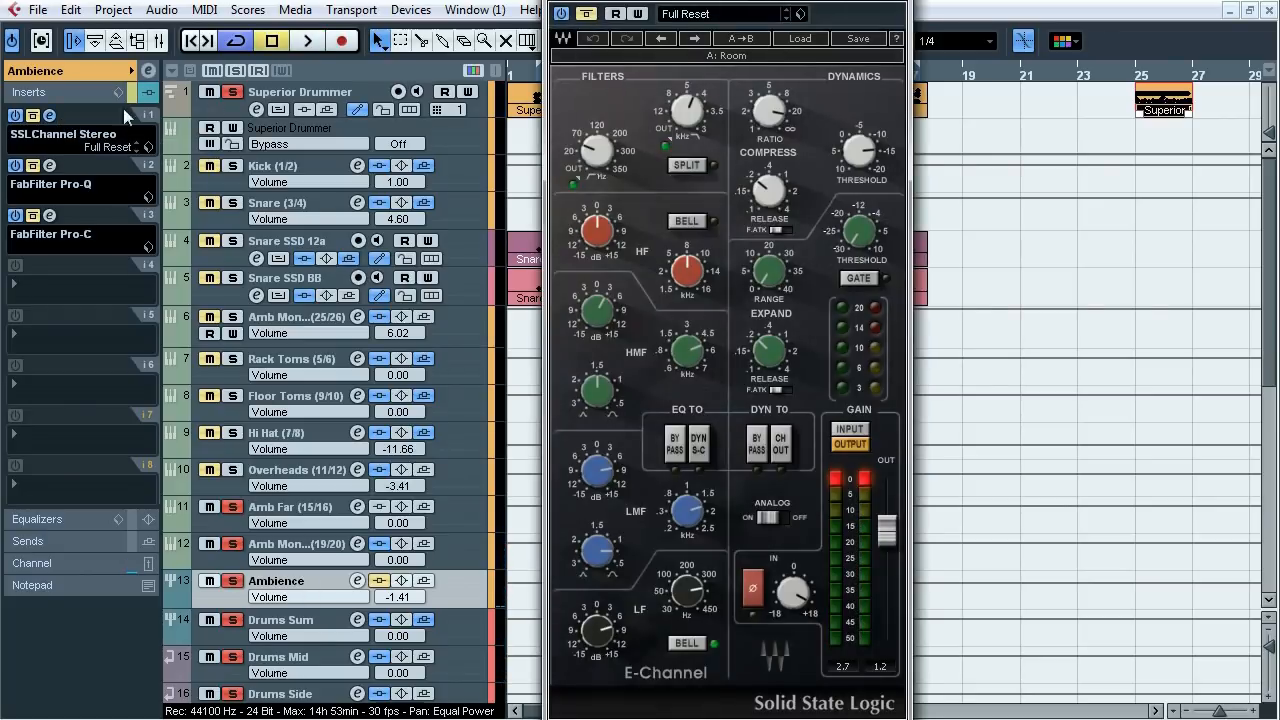
left_click_drag(685, 1, 643, 38)
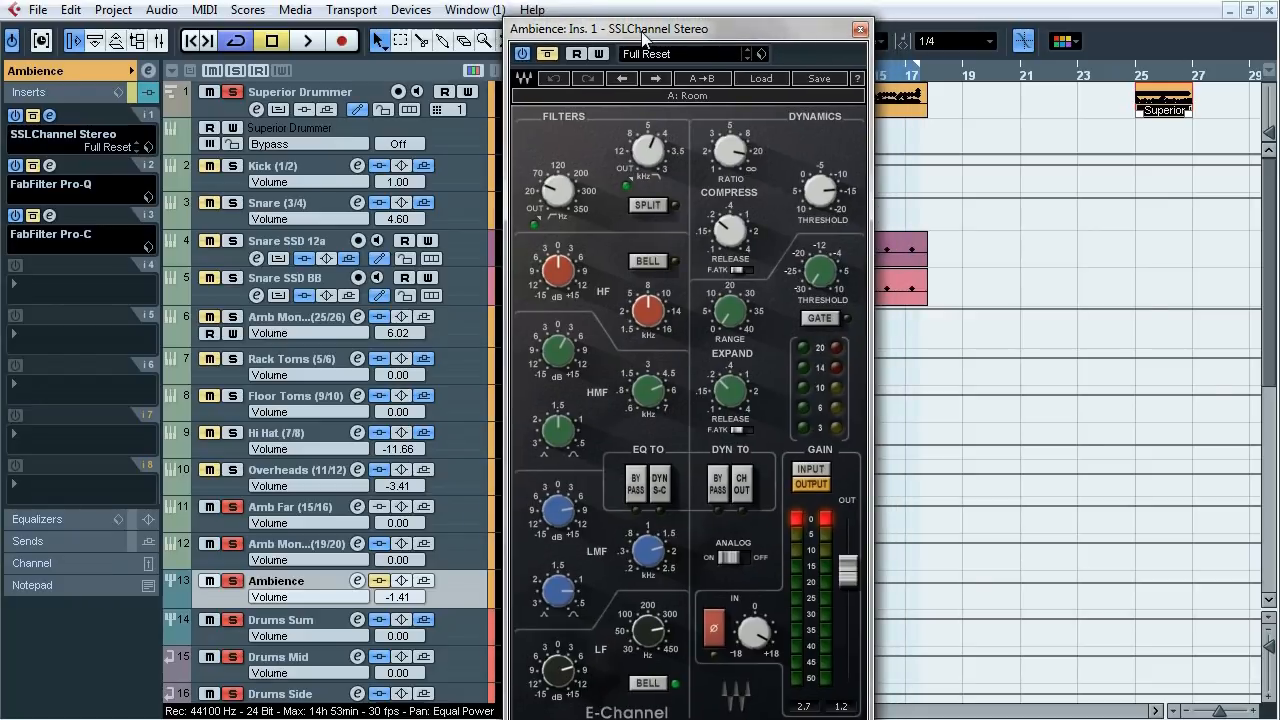
key("space")
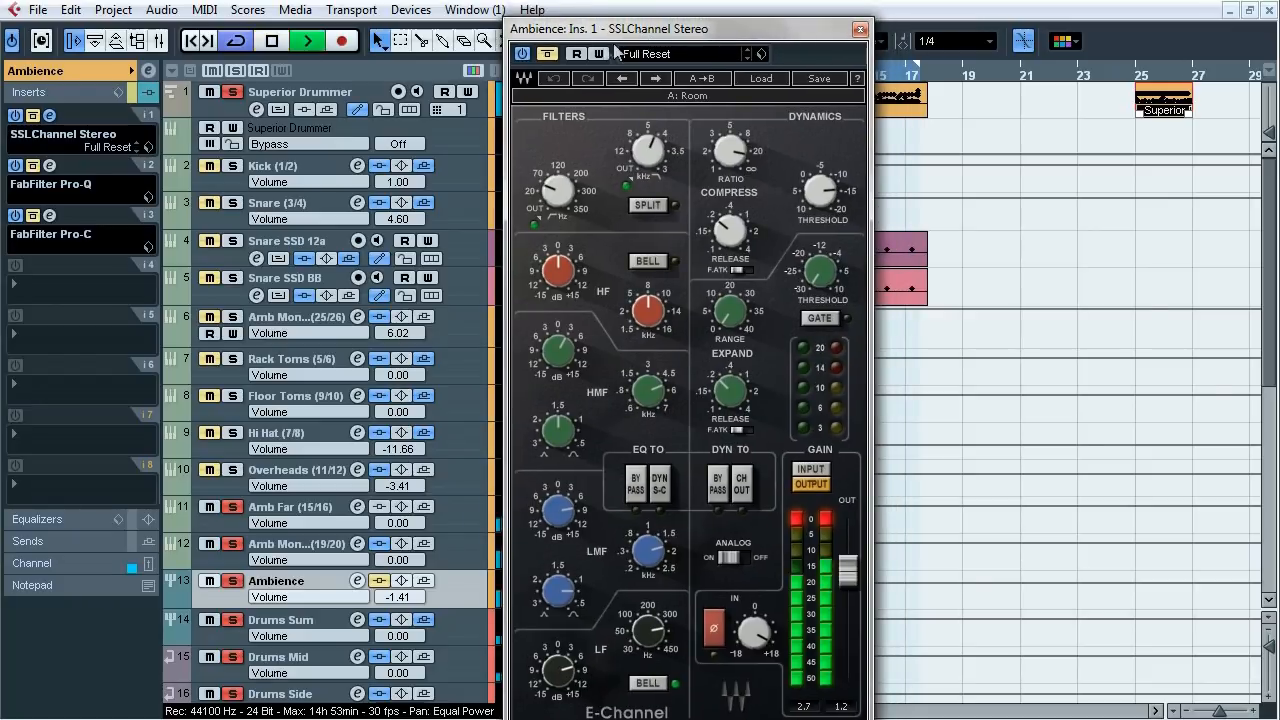
left_click(547, 54)
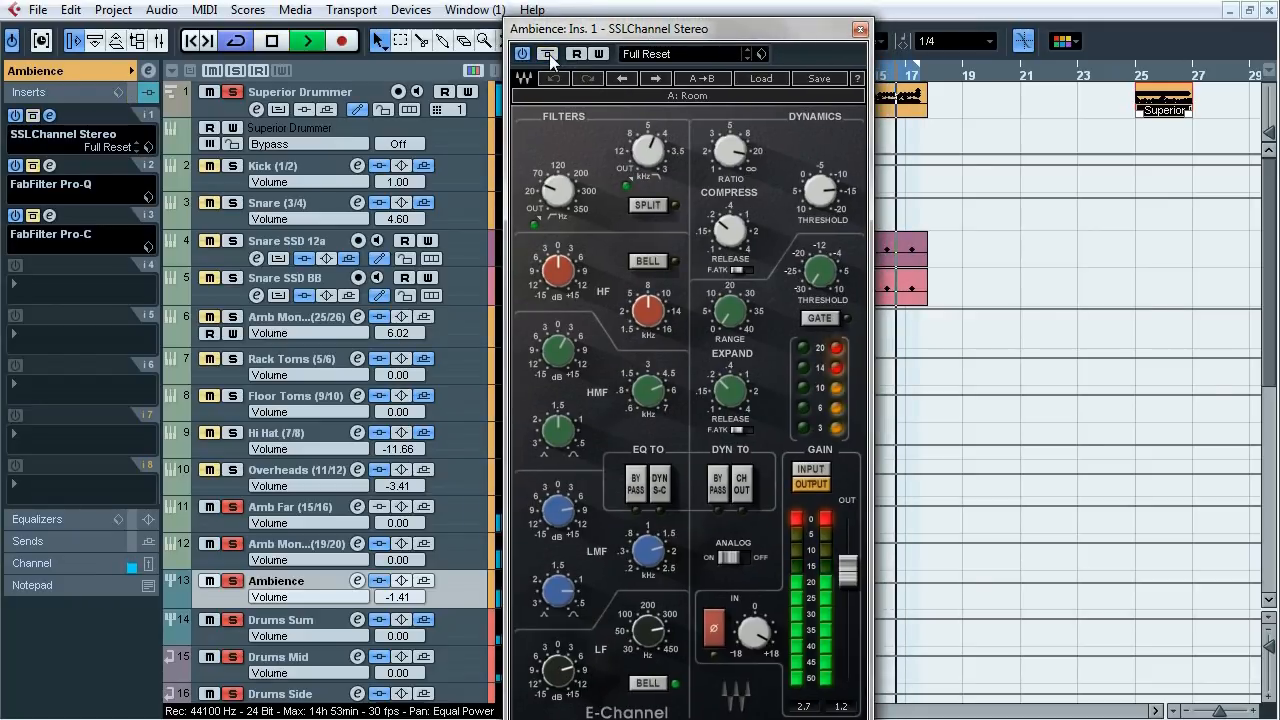
left_click(547, 54)
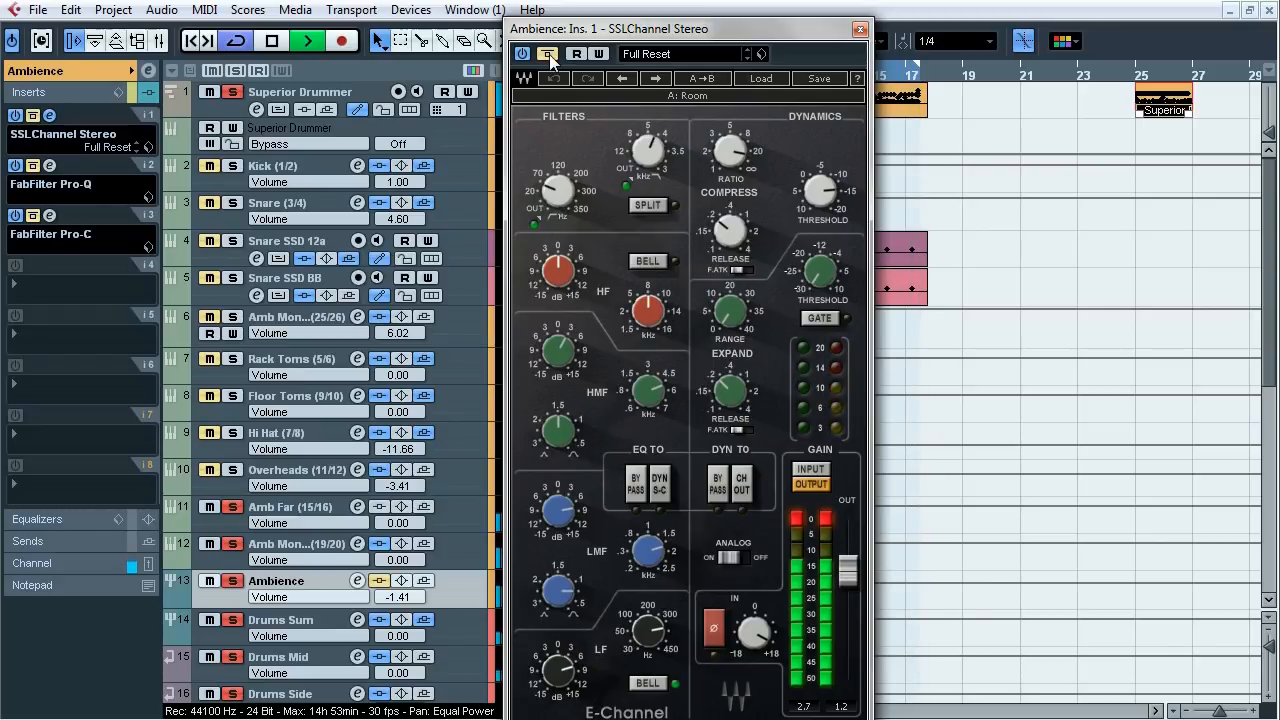
left_click(548, 54)
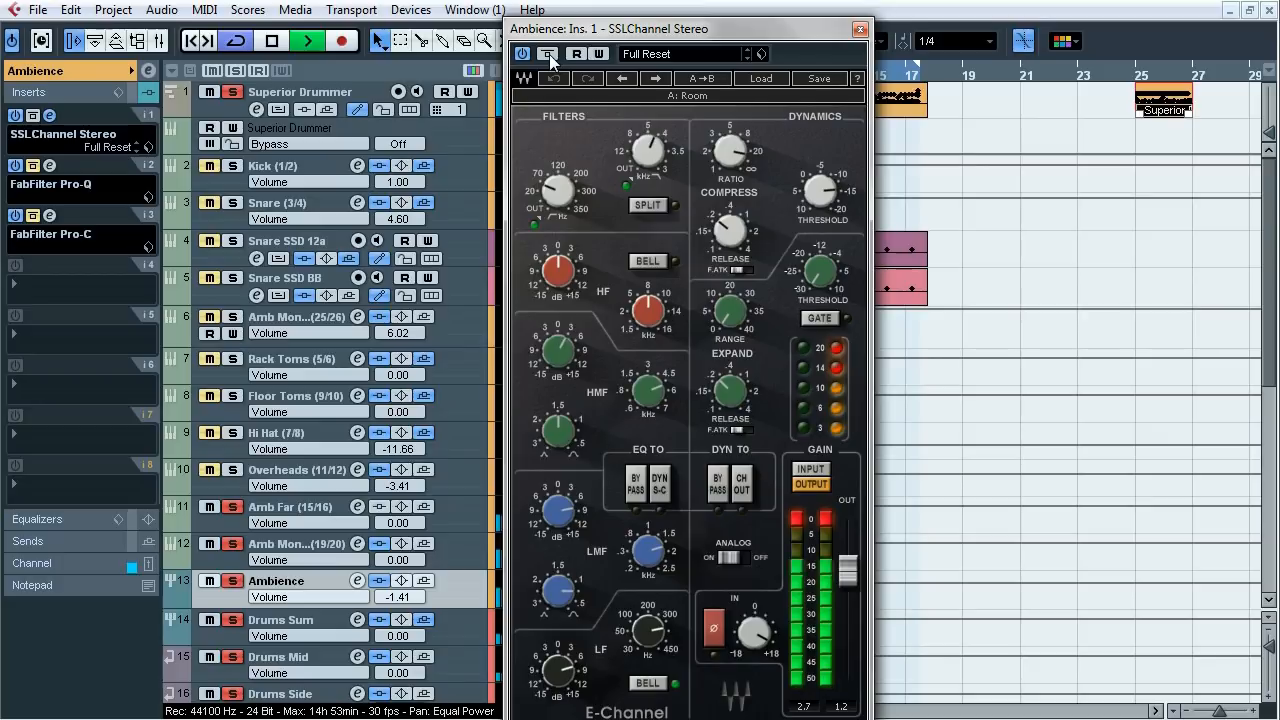
left_click(548, 54)
key("space")
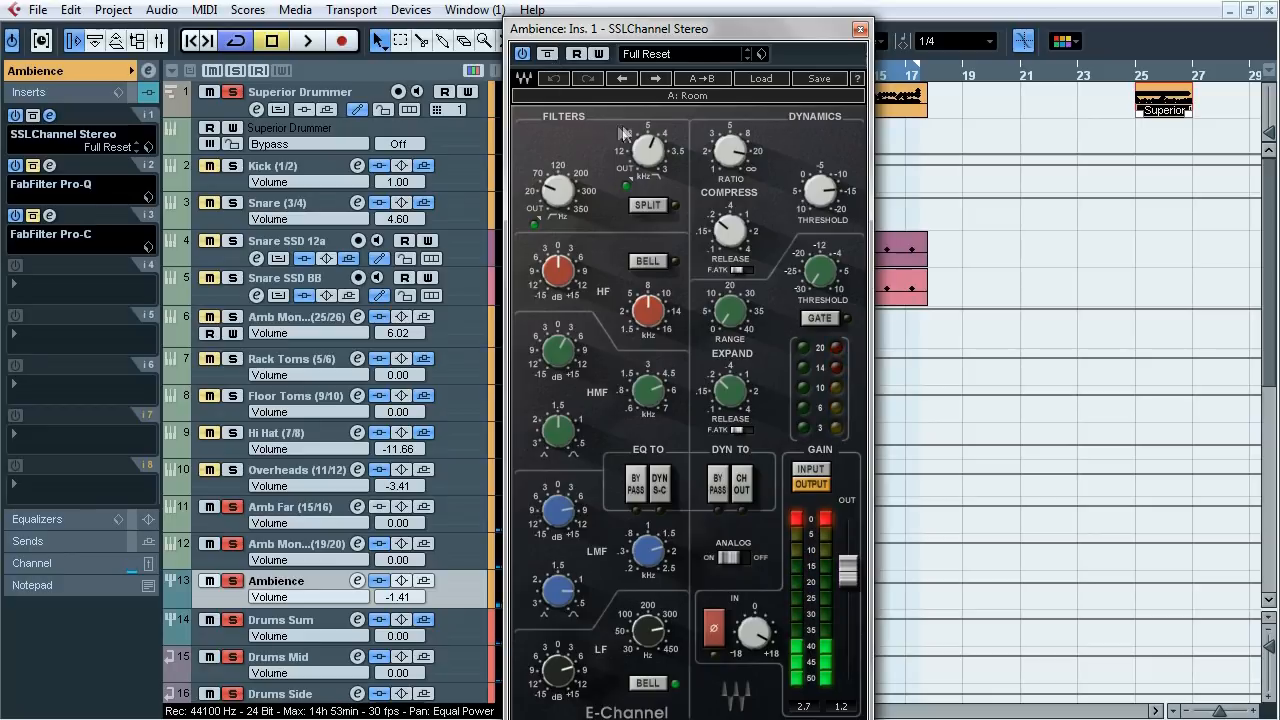
left_click(859, 30)
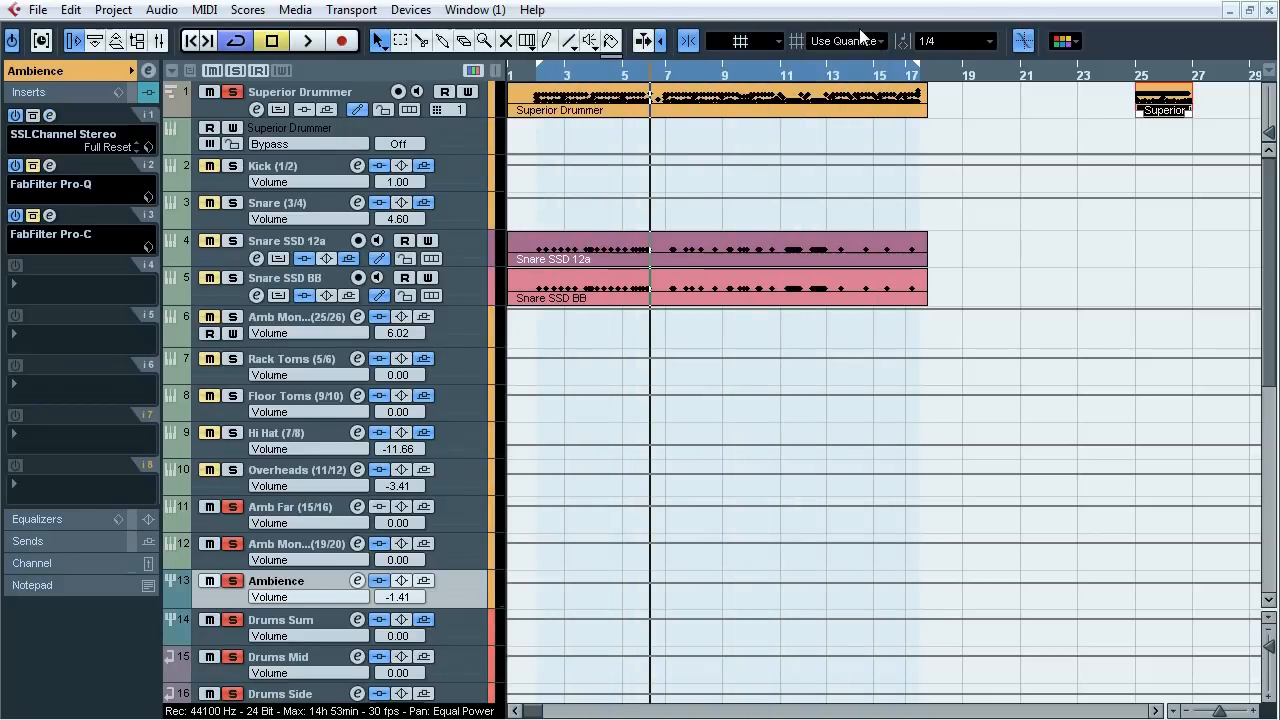
- Open the Ambience group's FabFilter Pro-Q and compare it active and bypassed during playback
left_click(49, 165)
left_click_drag(475, 168, 609, 147)
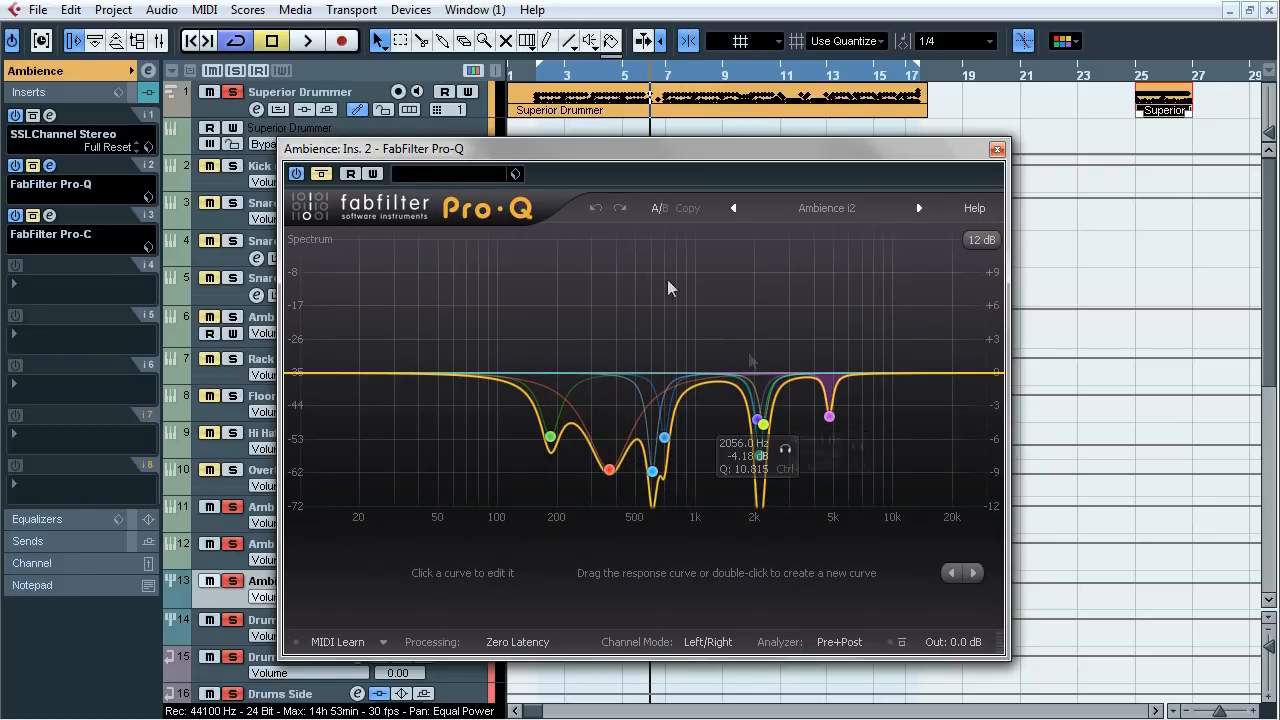
key("space")
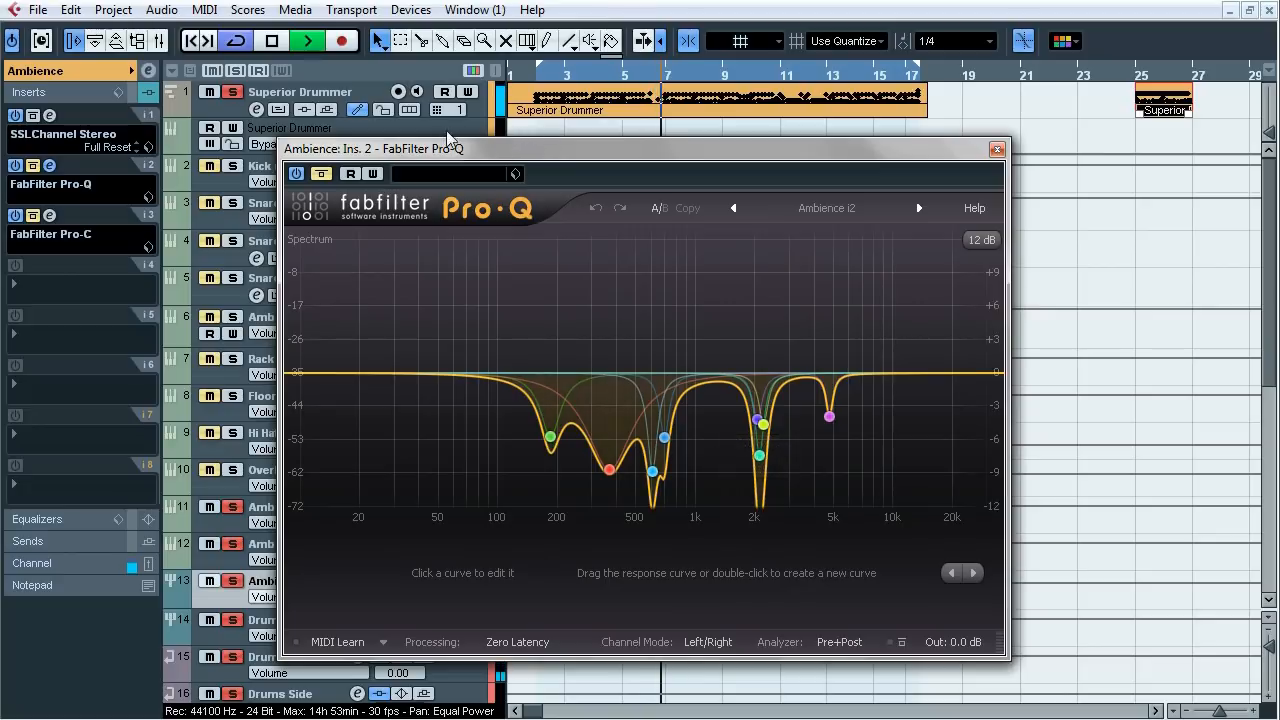
left_click(321, 174)
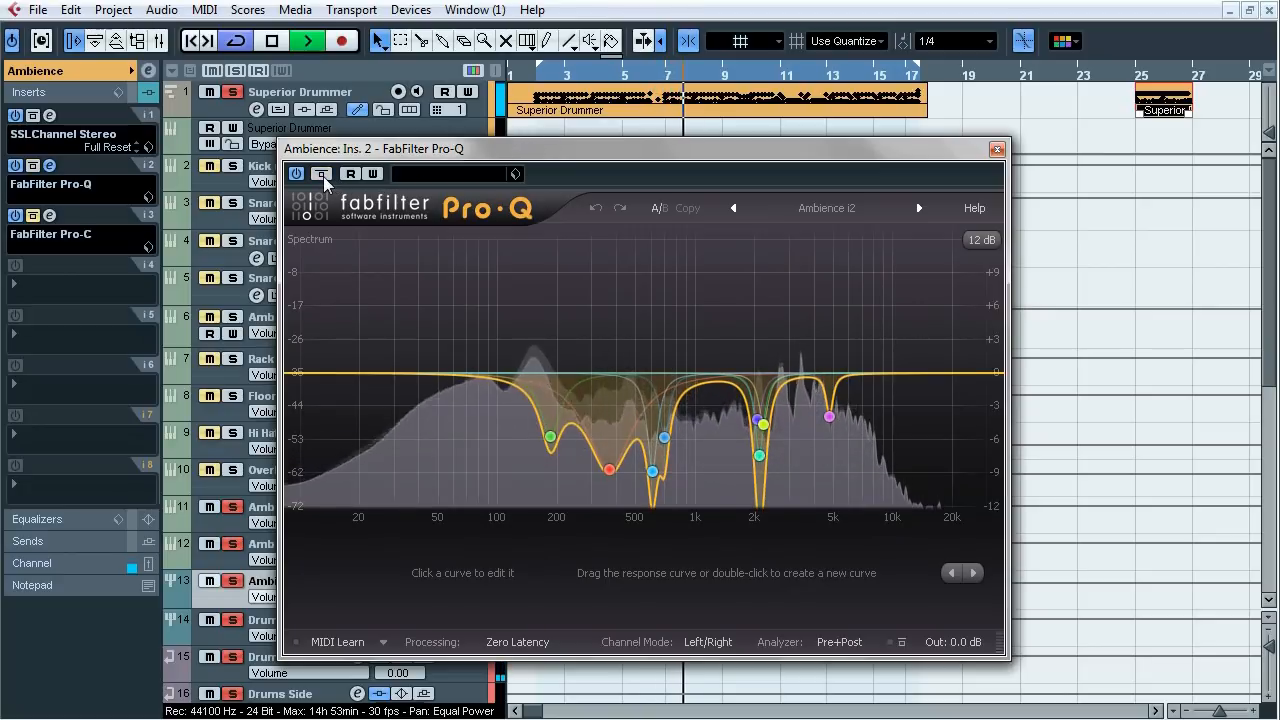
left_click(321, 174)
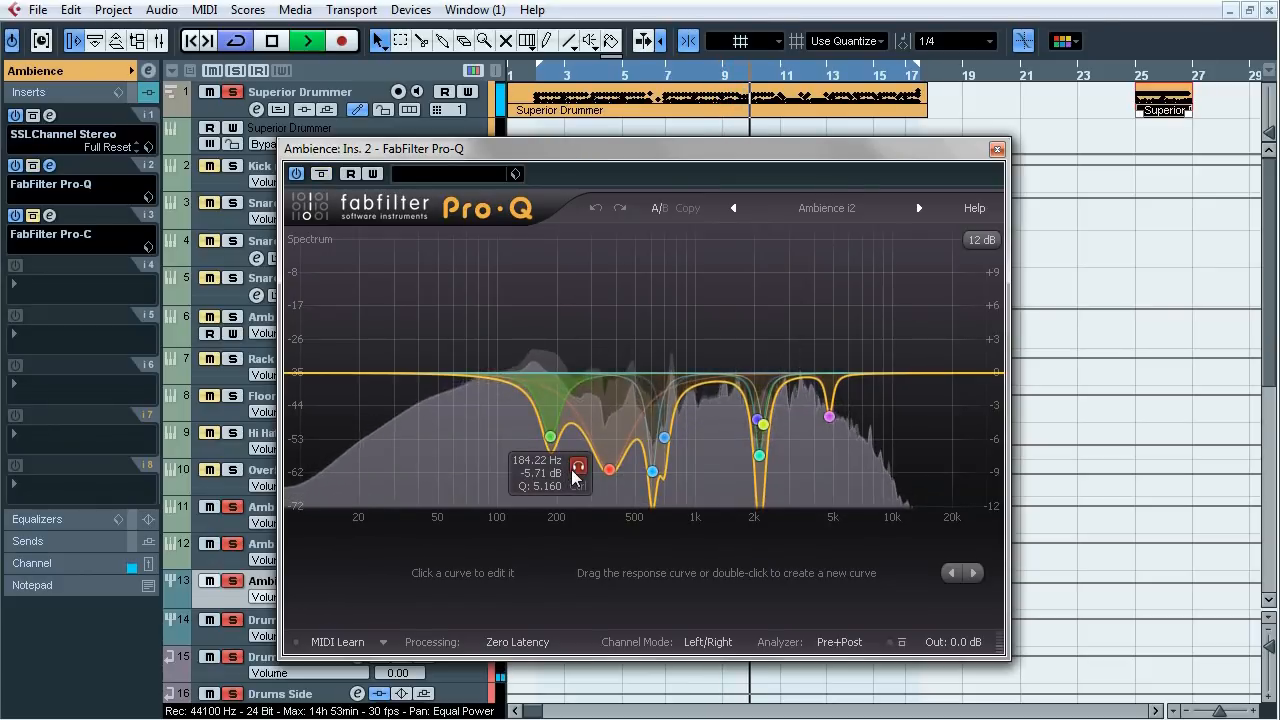
- Audition the Ambience Pro-Q's 184.22 Hz, red, 2104.5 Hz and pink cut bands in isolation
left_click(577, 467)
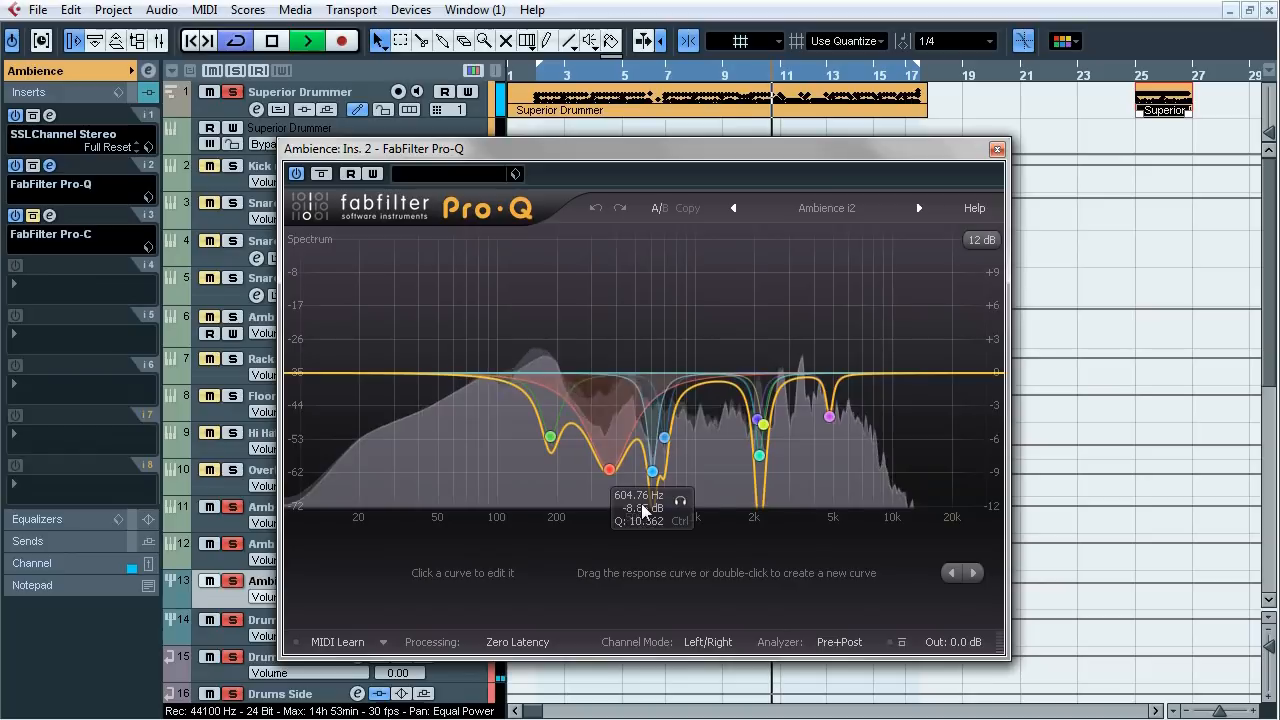
left_click(636, 500)
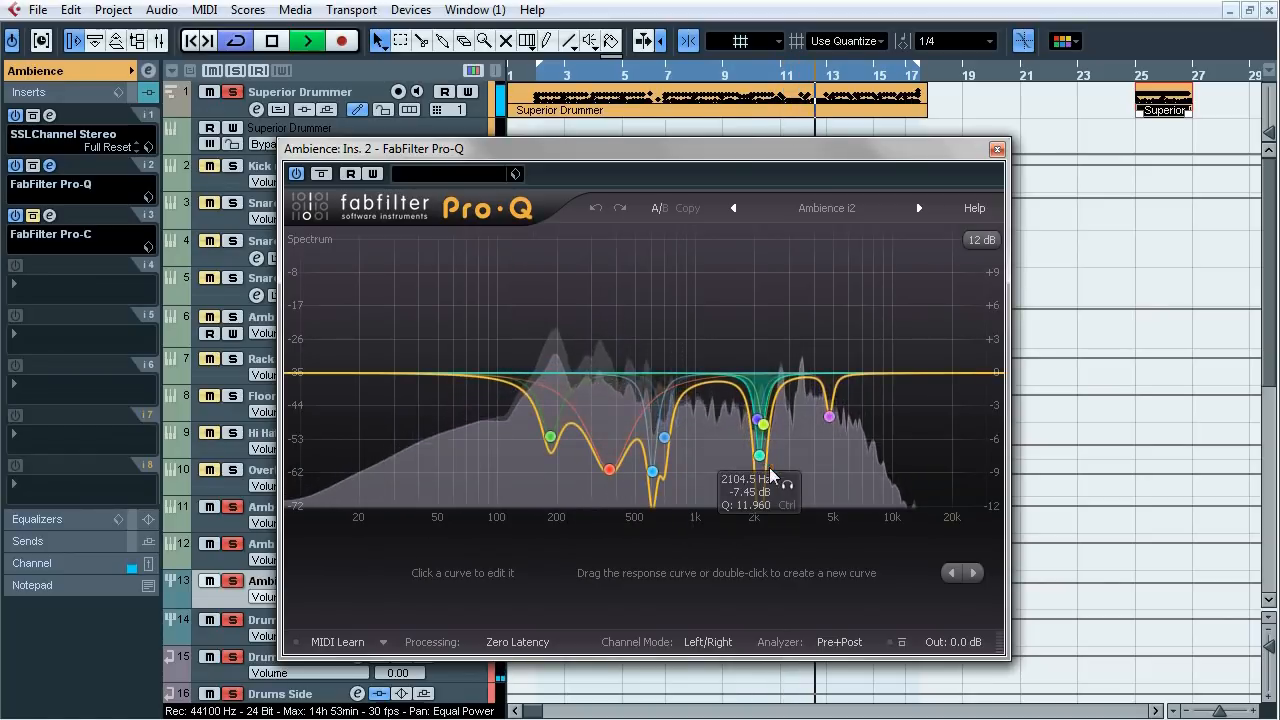
left_click(787, 486)
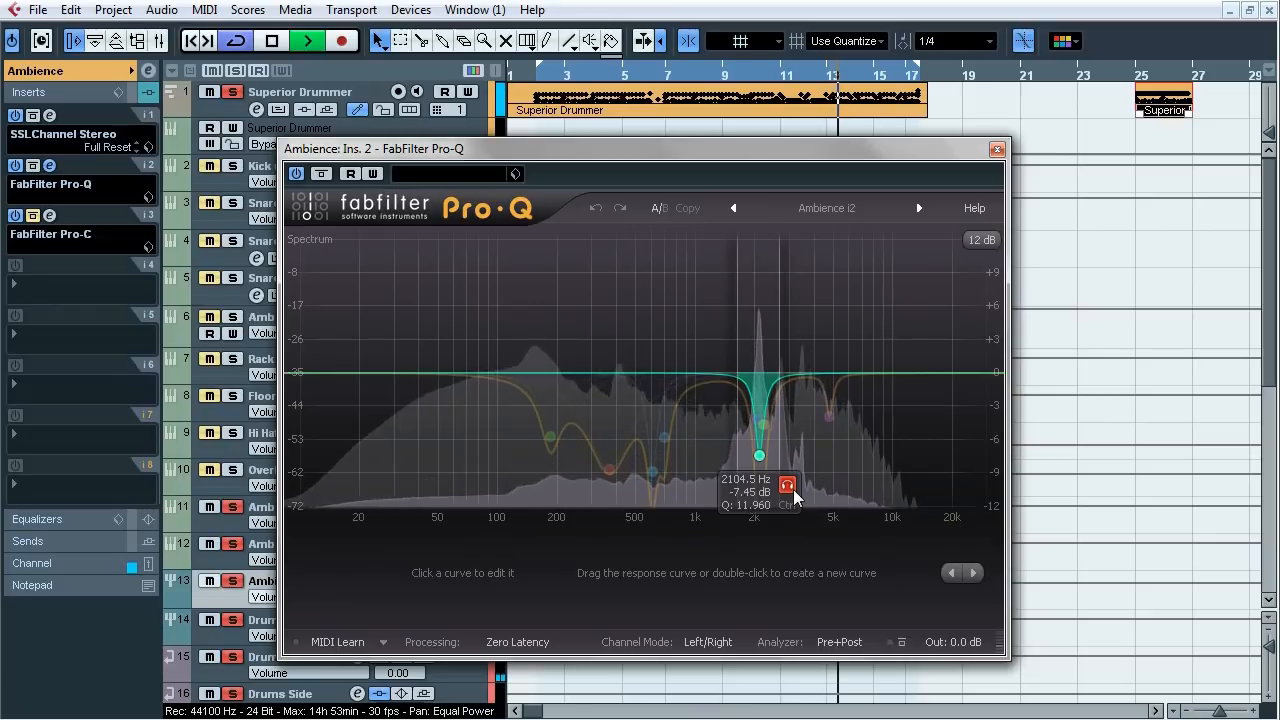
left_click(857, 447)
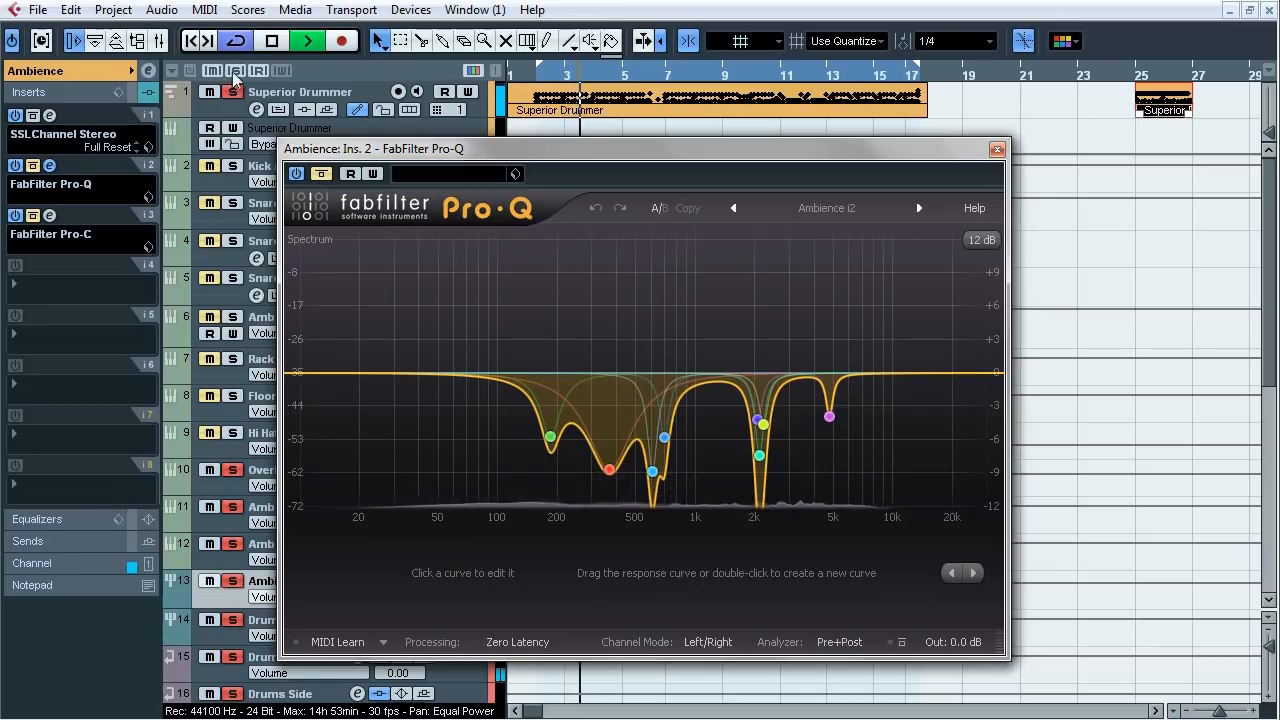
- Compare the Ambience Pro-Q active and bypassed with the Overheads soloed too, then take the Overheads out of solo
left_click(321, 175)
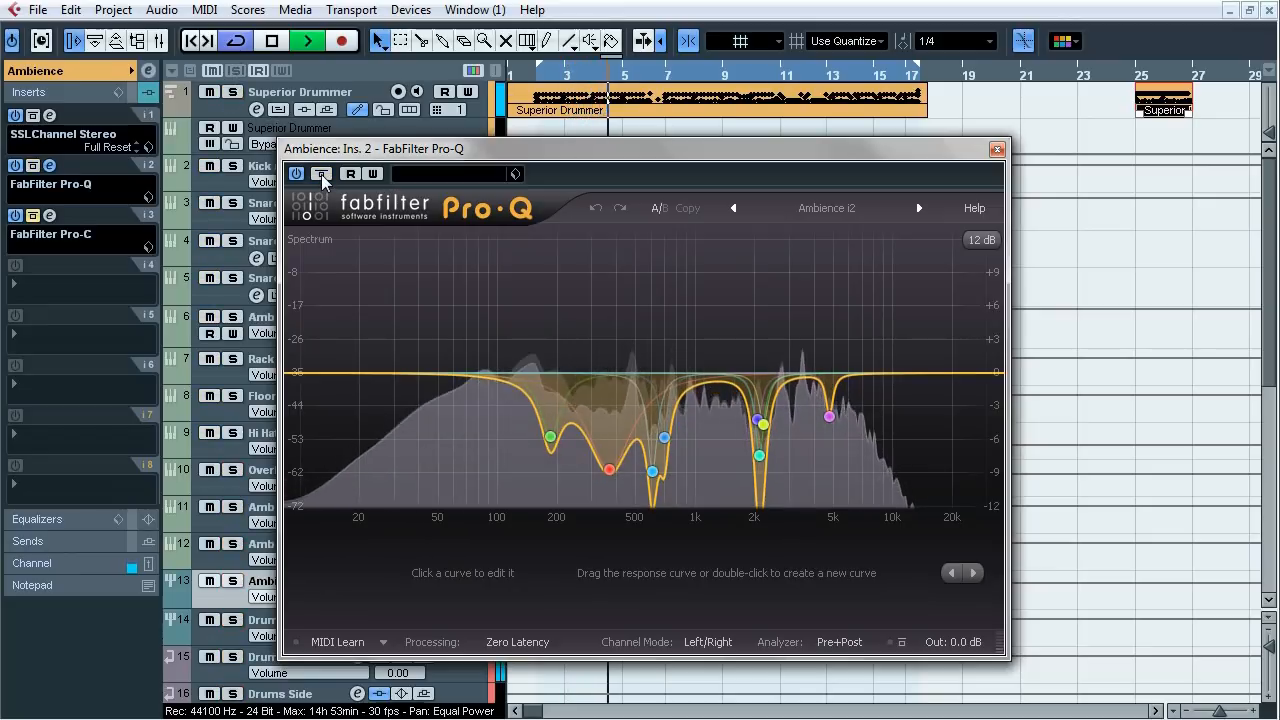
left_click(321, 176)
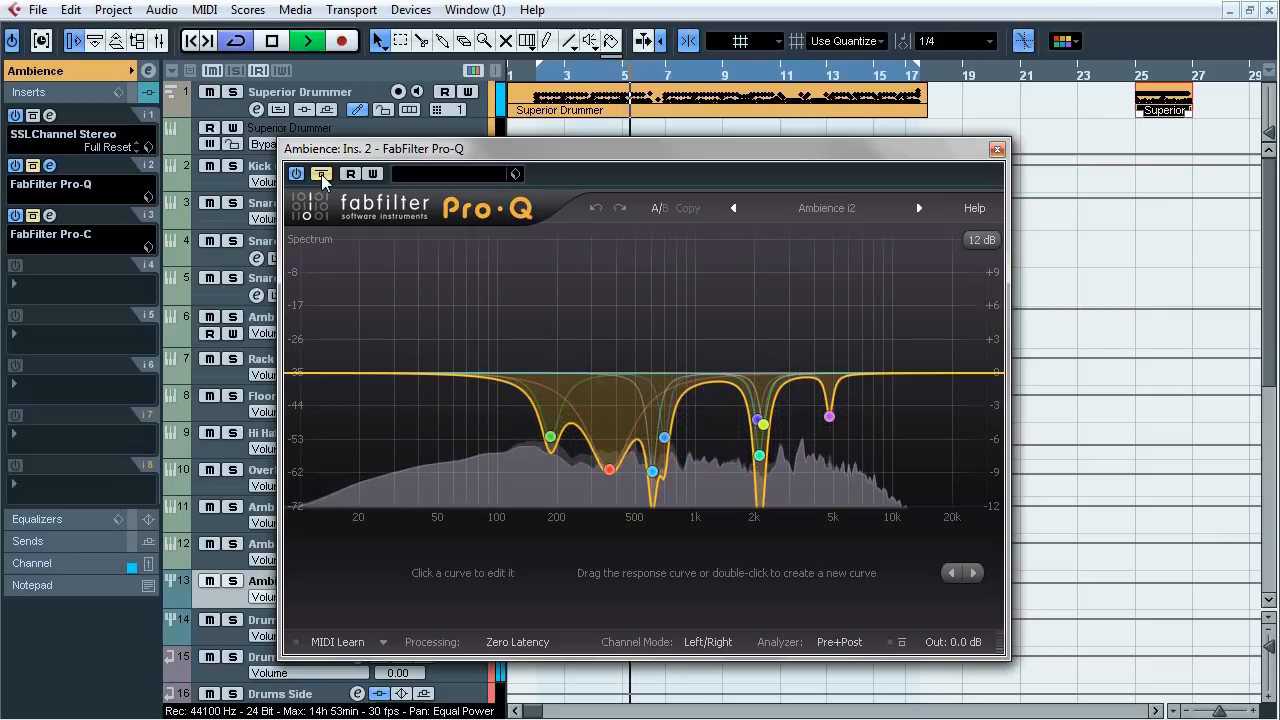
left_click(232, 580)
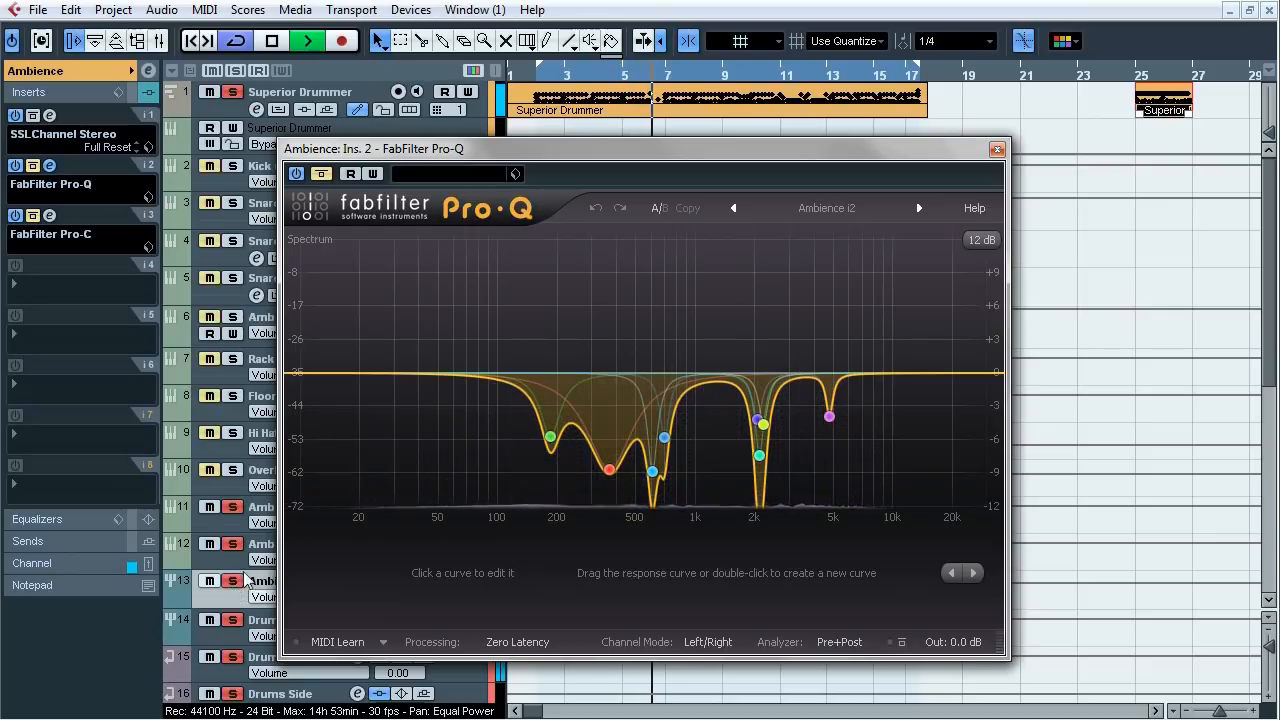
- Take the Ambience group's FabFilter Pro-Q out of bypass, stop playback and close its window
left_click(321, 175)
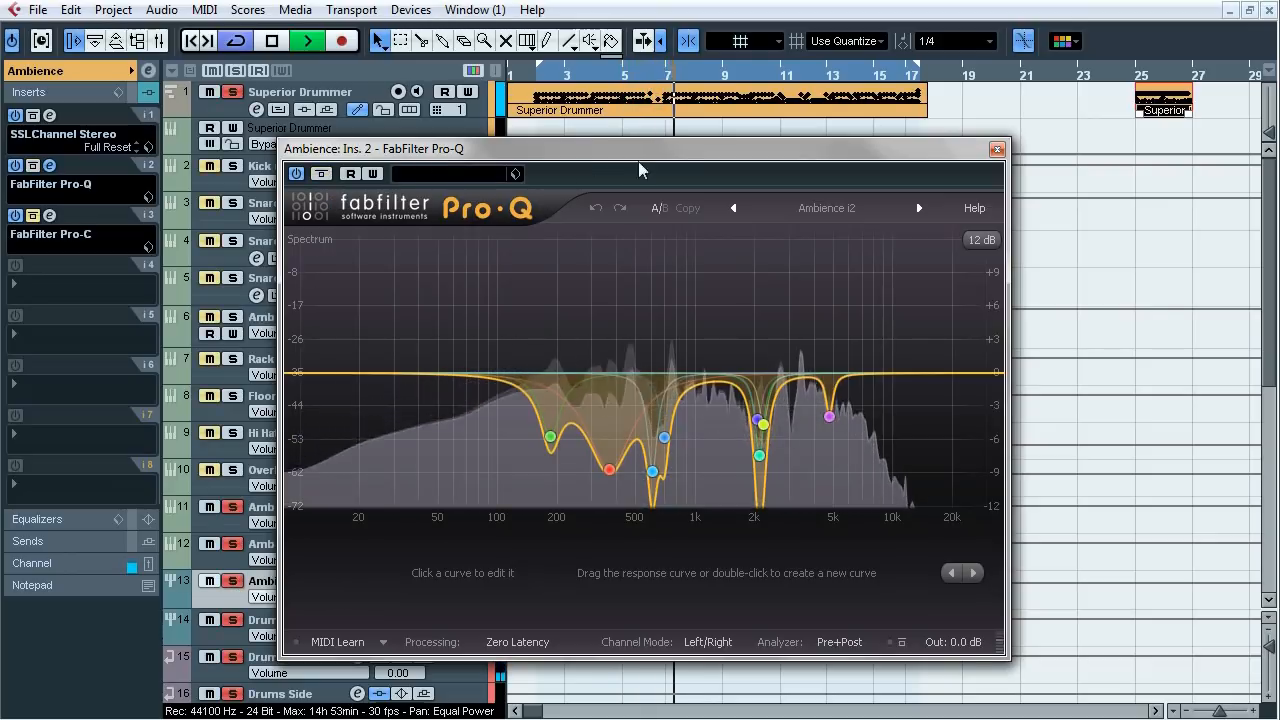
key("space")
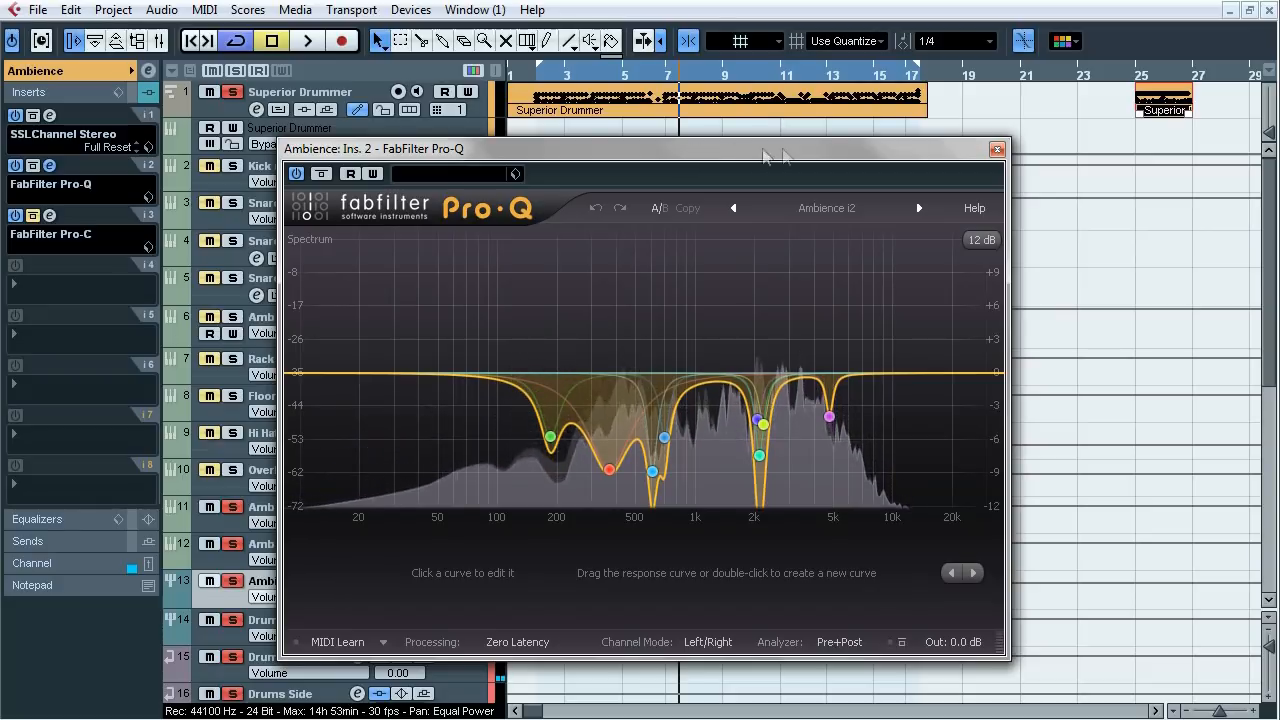
left_click(997, 149)
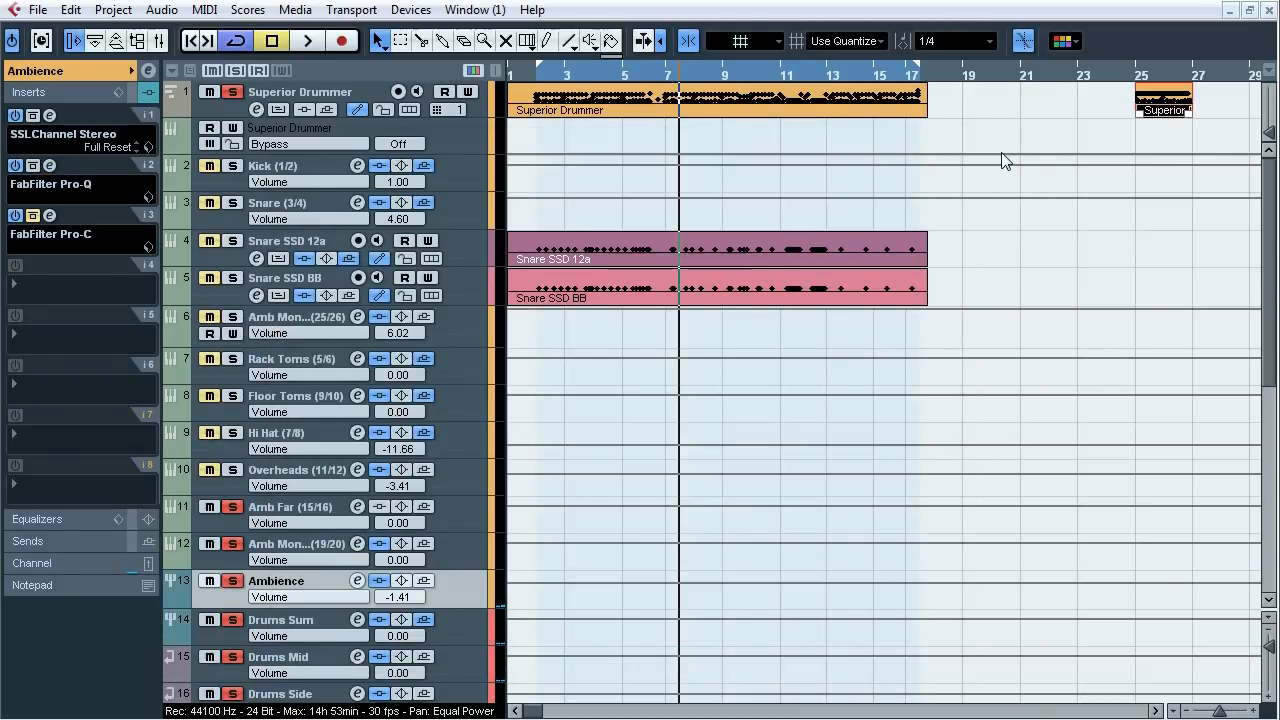
- Inspect the Ambience group's FabFilter Pro-C ratio, attack and output settings, take it out of bypass and close its window
left_click(50, 215)
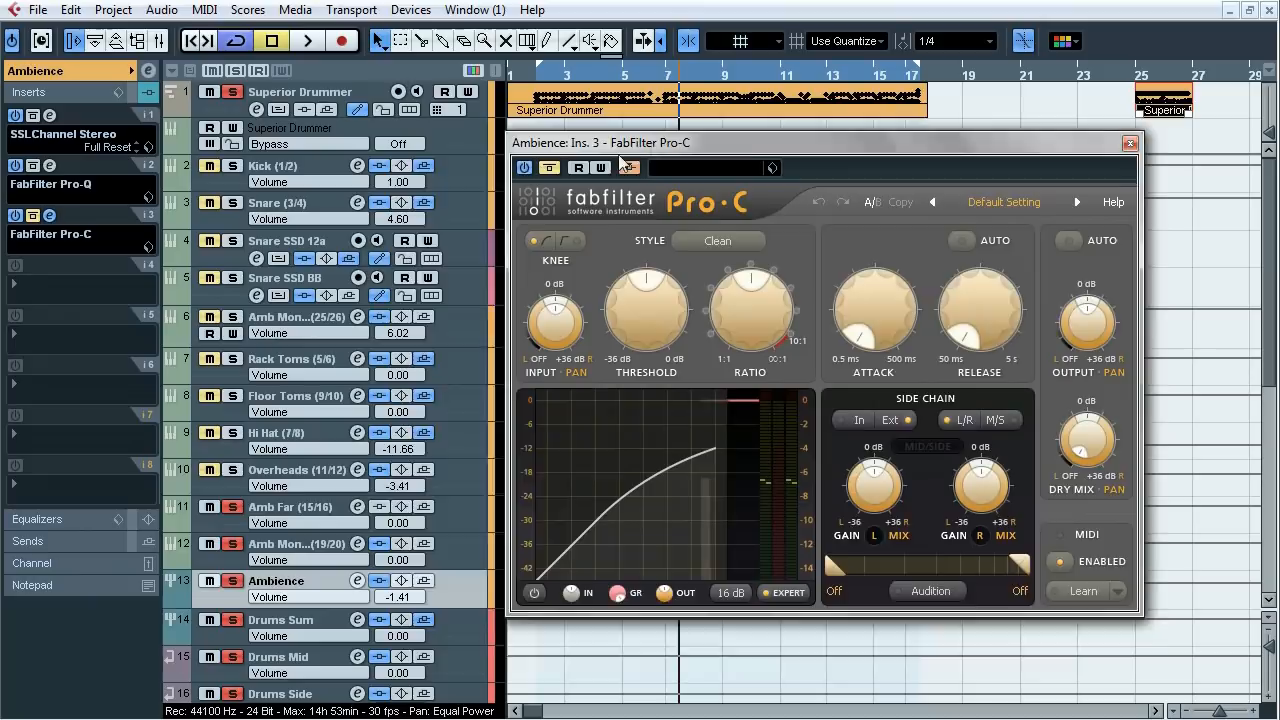
left_click_drag(631, 160, 484, 198)
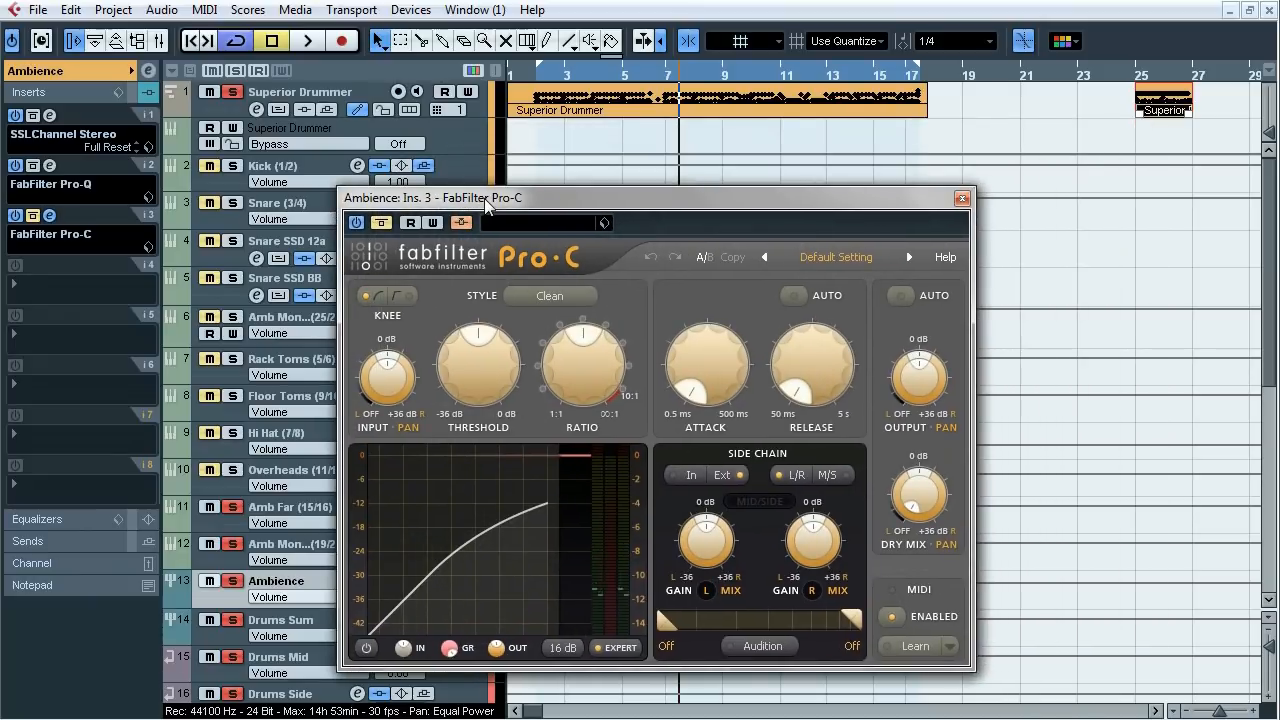
mouse_move(412, 378)
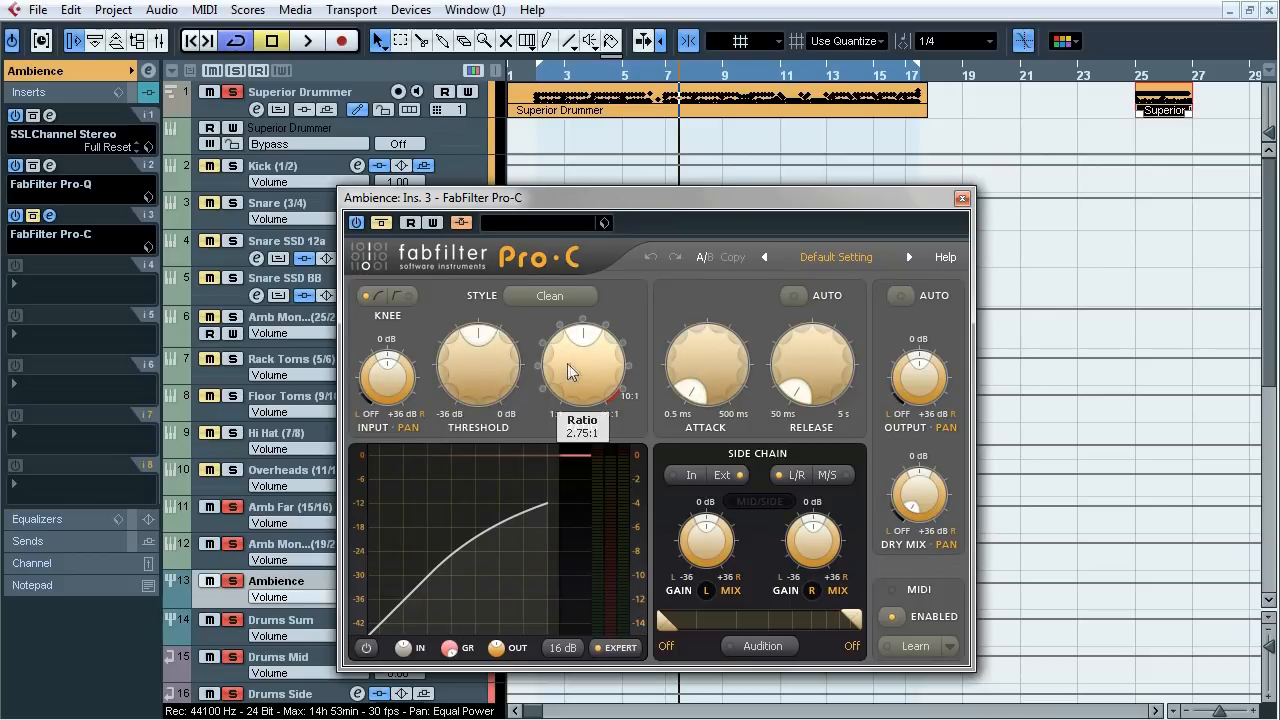
mouse_move(697, 372)
mouse_move(918, 385)
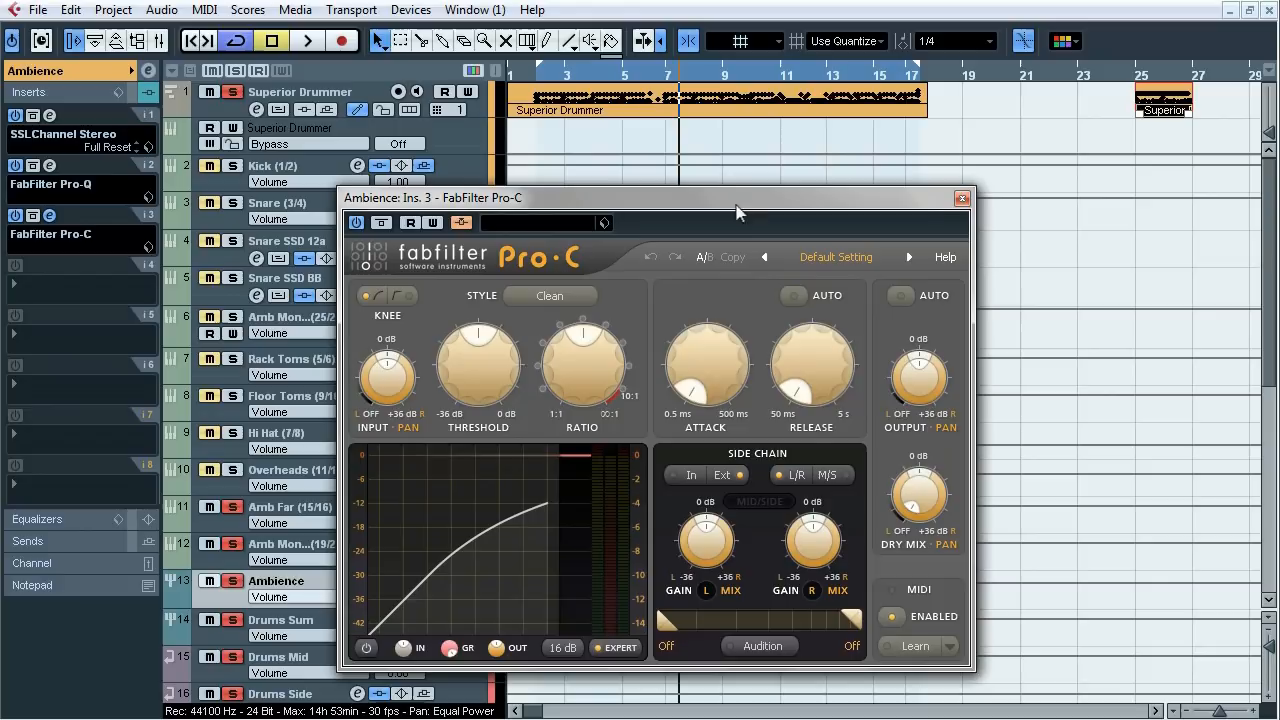
left_click(960, 199)
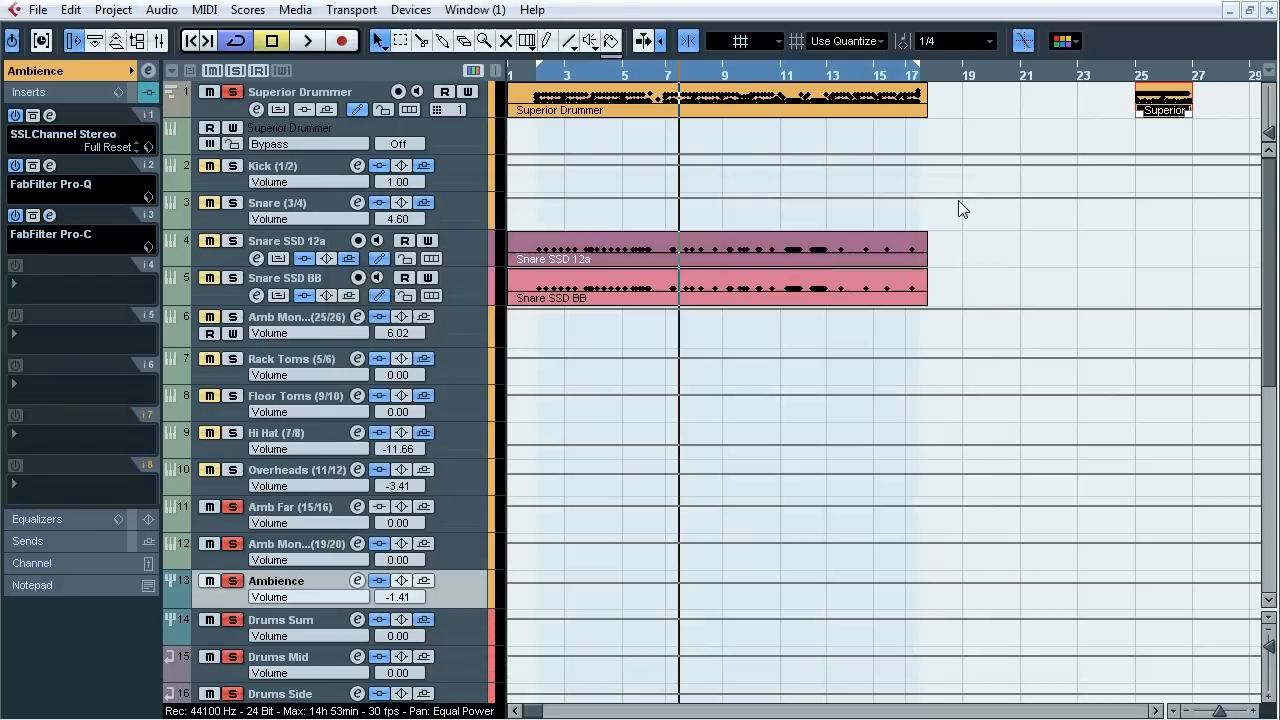
- Solo all the remaining drum tracks and open the Drums Sum group's NLS Buss Stereo insert
left_click(236, 92)
left_click(234, 620)
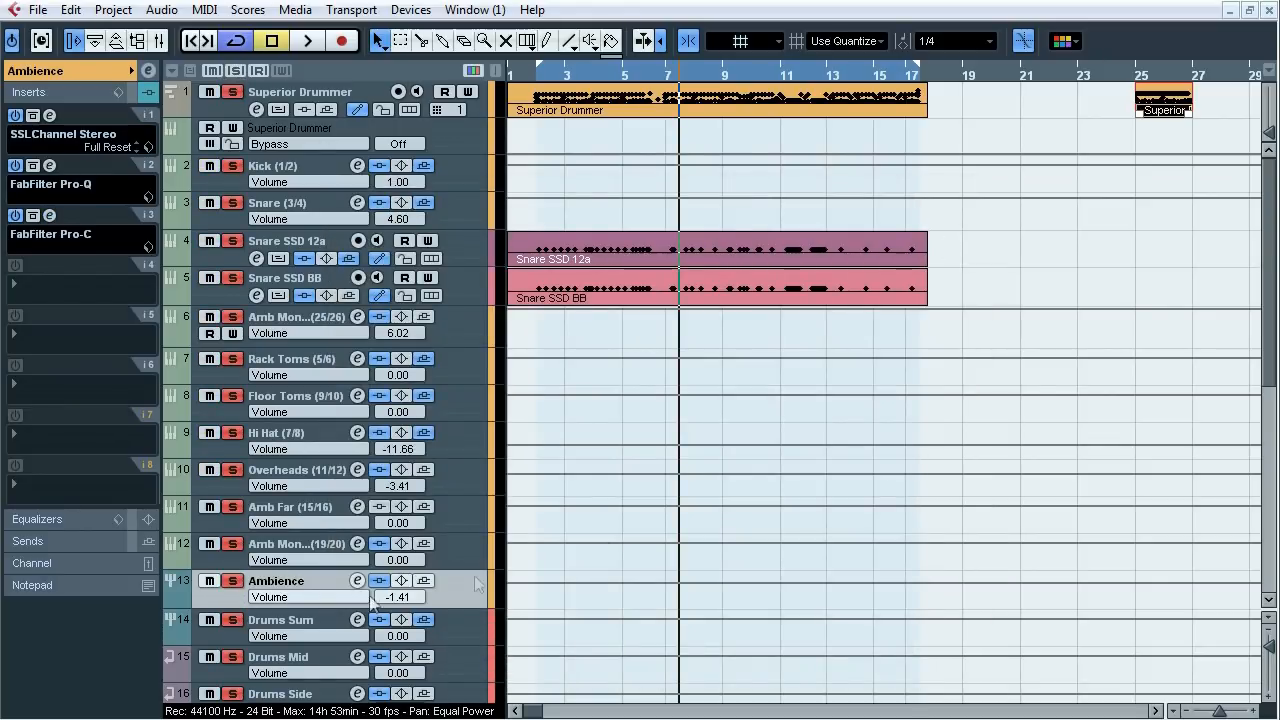
scroll(492, 397, "down", 5)
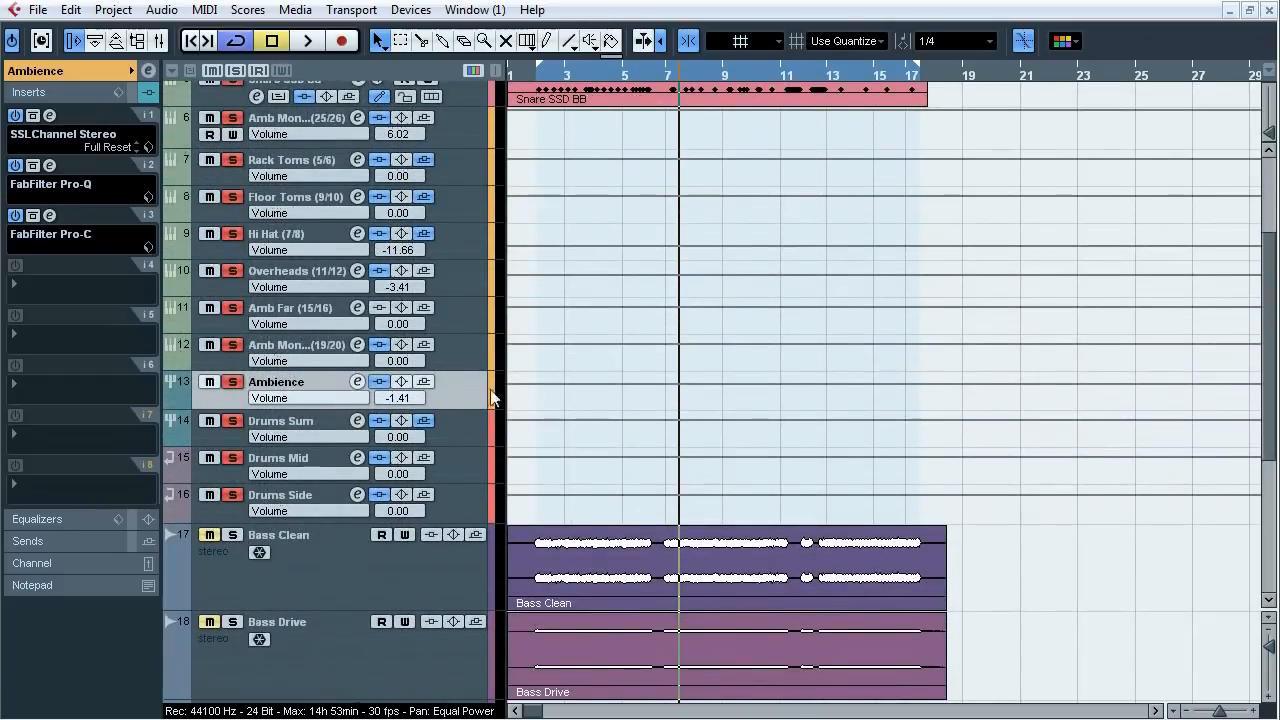
left_click(322, 425)
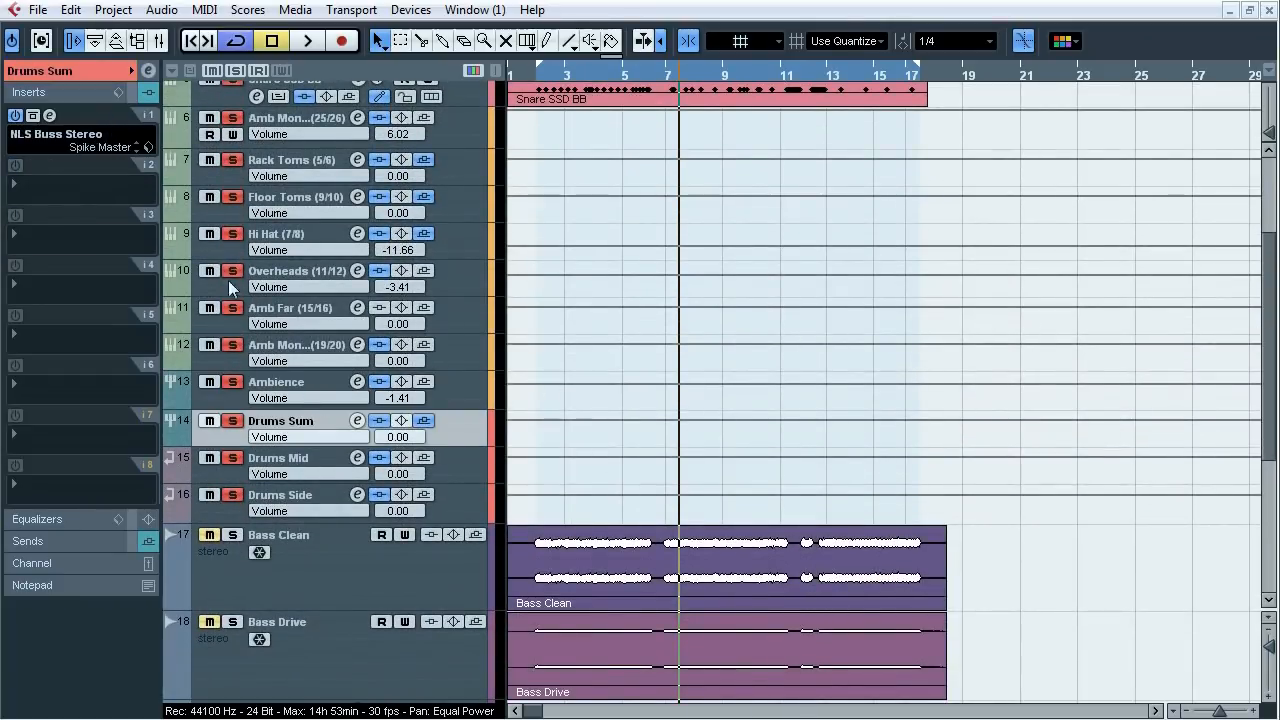
left_click(49, 115)
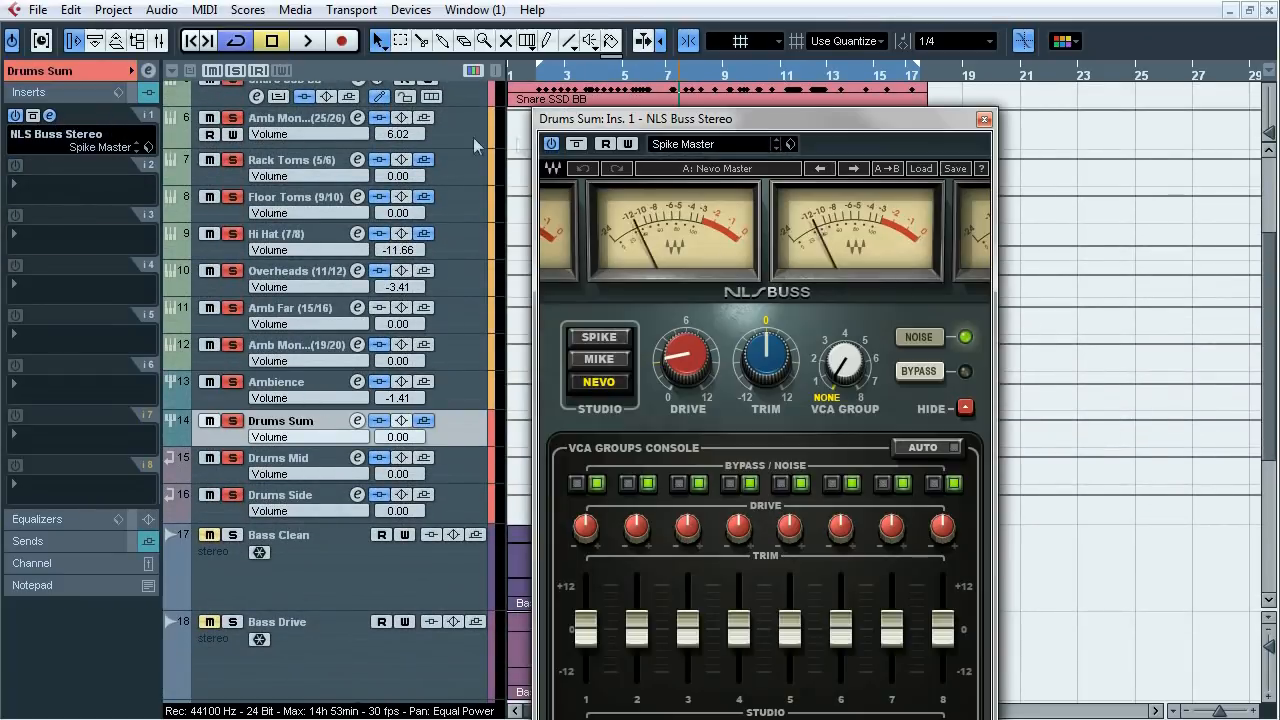
left_click_drag(604, 130, 563, 60)
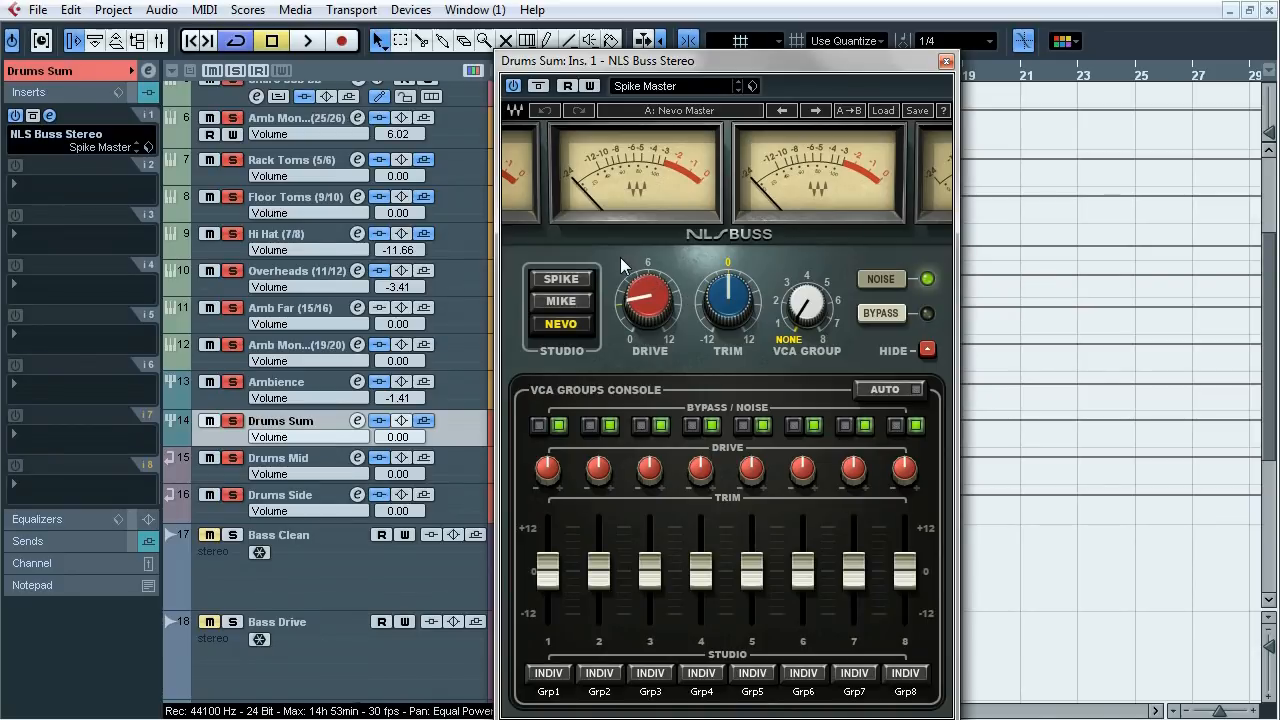
- Compare Drums Sum's NLS Buss Stereo active, bypassed and switched off while watching the channel meter, leave it active, stop playback and close its window
key("space")
left_click(538, 86)
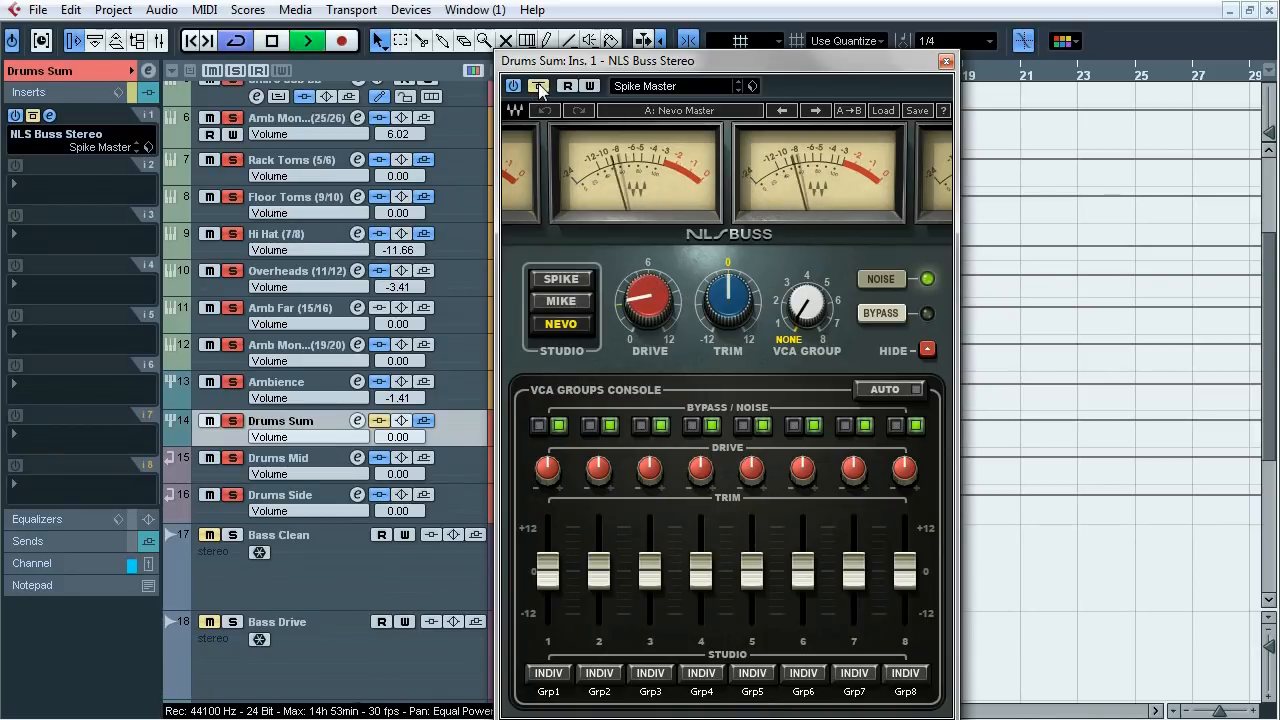
left_click(75, 562)
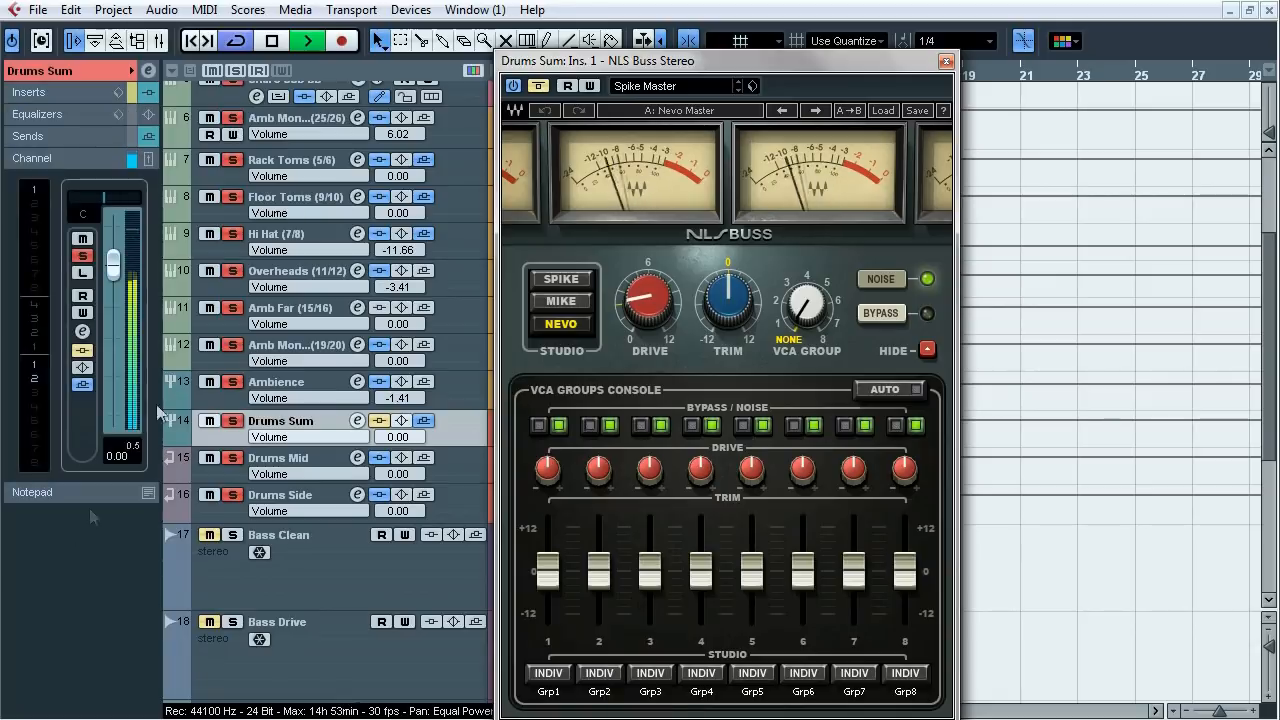
left_click(538, 87)
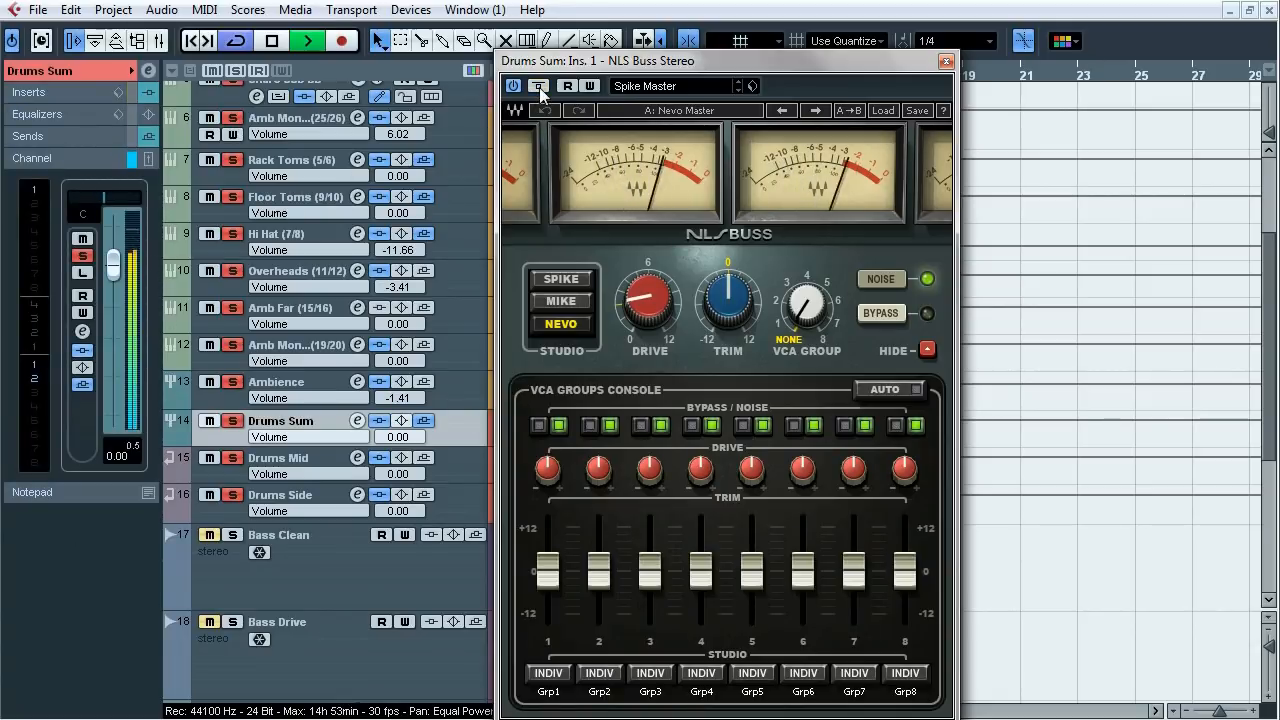
left_click(513, 86)
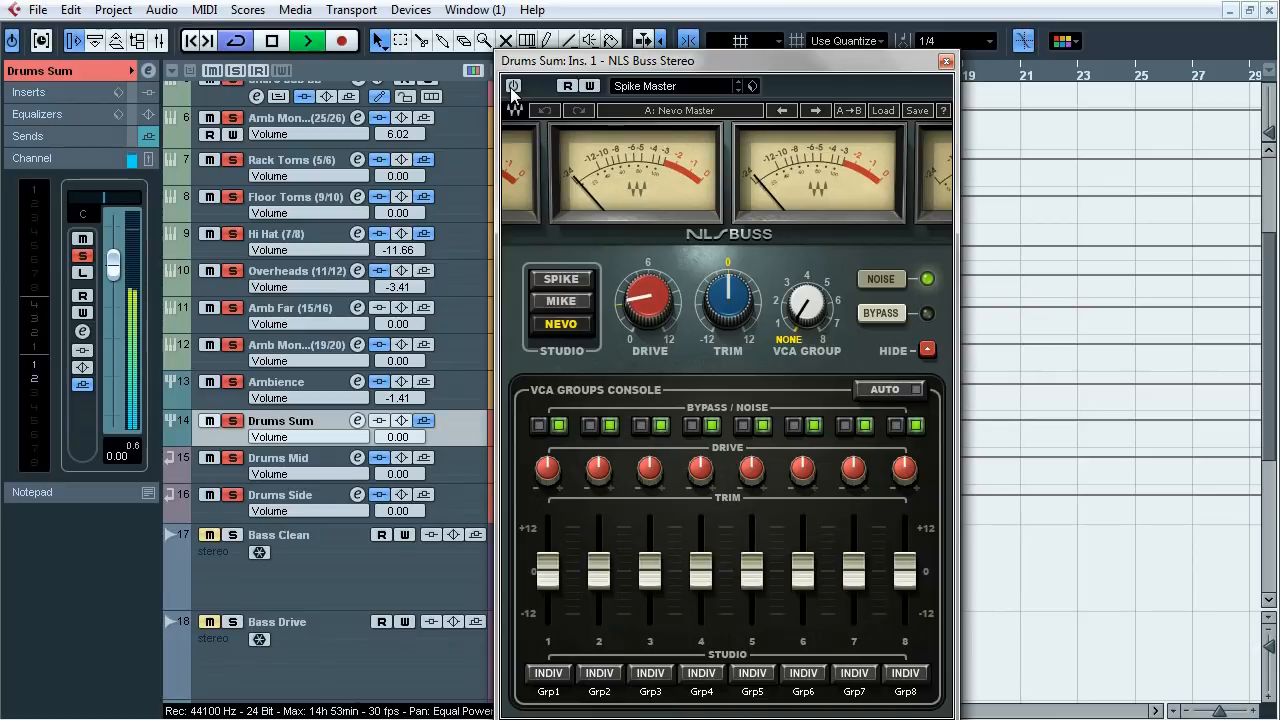
left_click(513, 87)
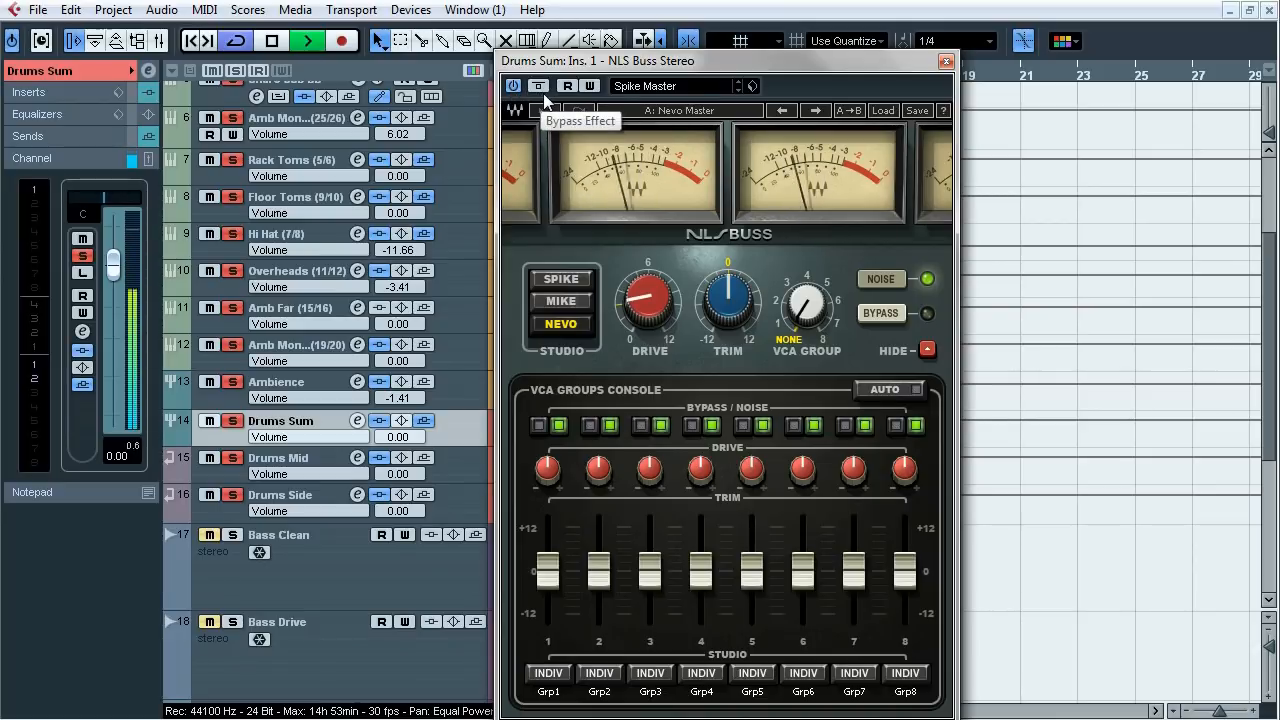
left_click(540, 88)
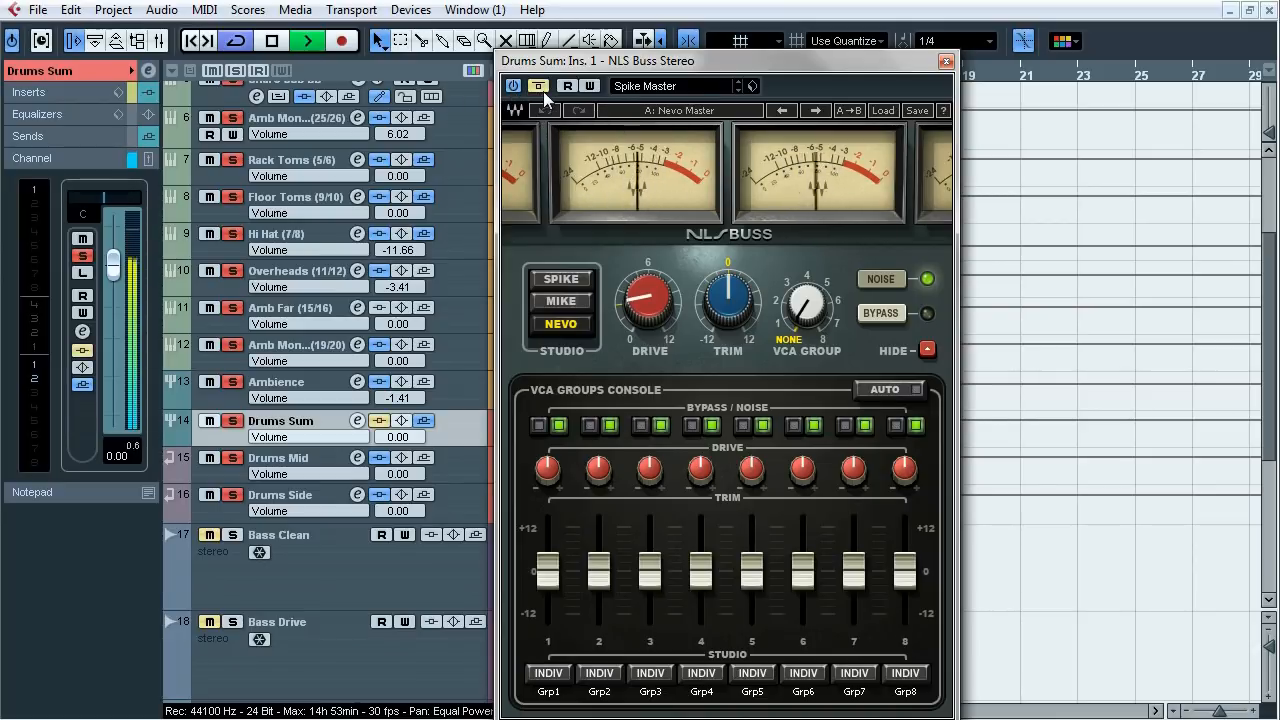
left_click(543, 91)
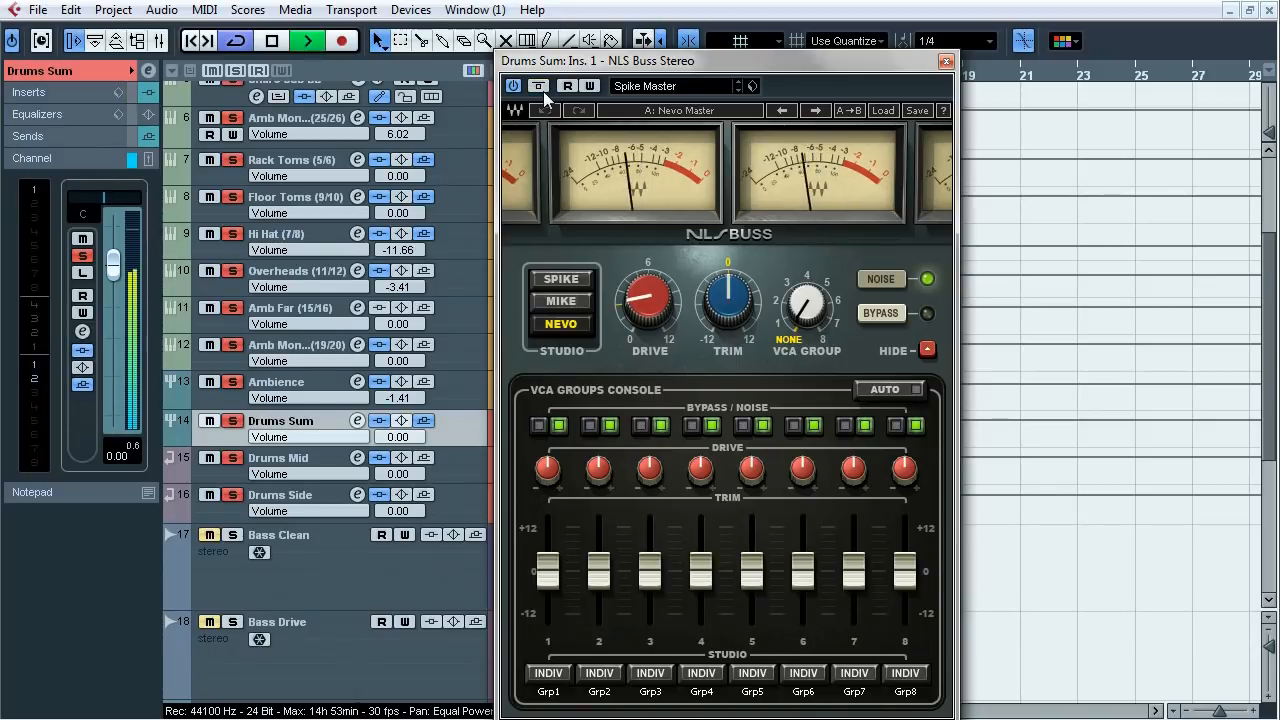
key("space")
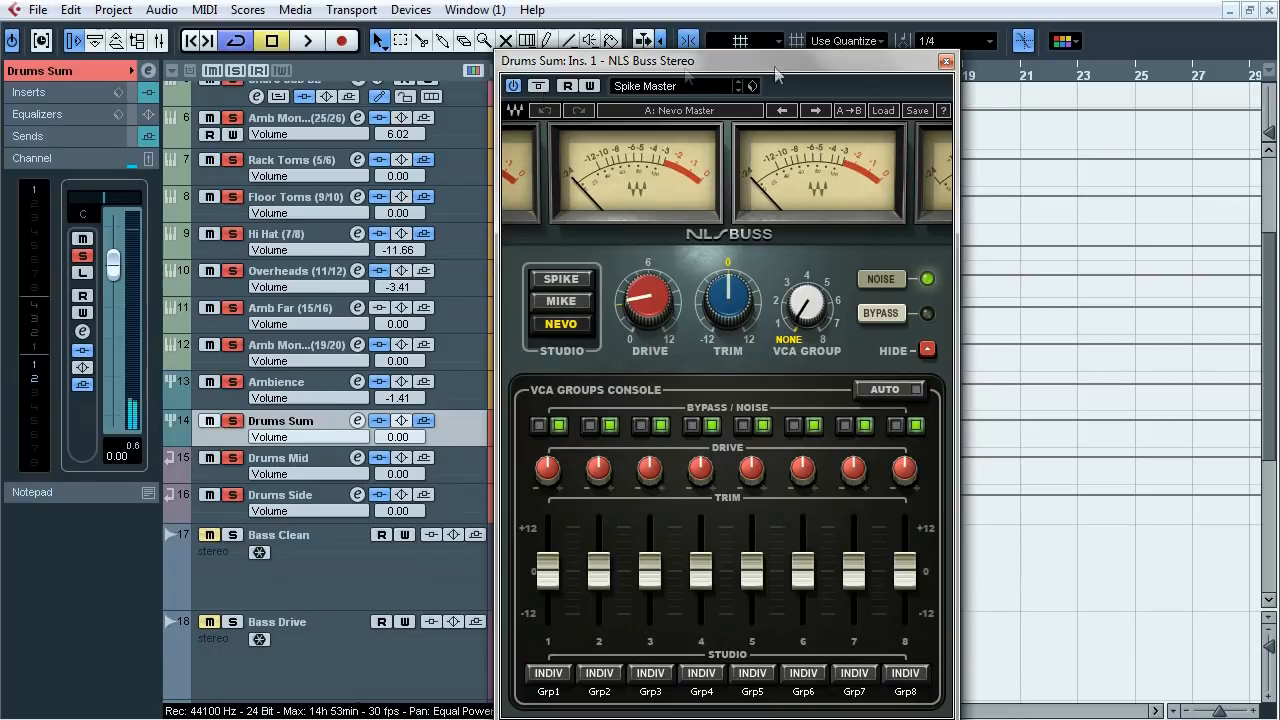
left_click(946, 63)
- Review the Drums Sum group's sends to Drums Mid and Drums Side in its channel settings, then close them
left_click(77, 95)
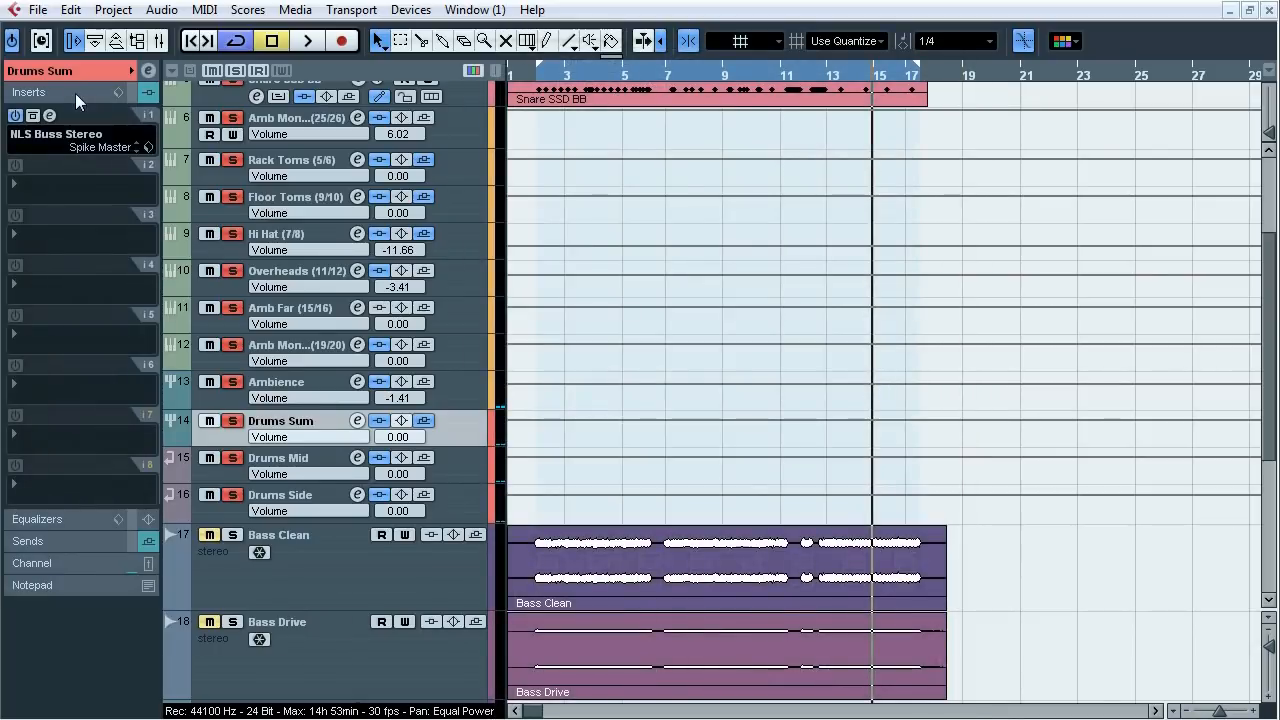
left_click(148, 71)
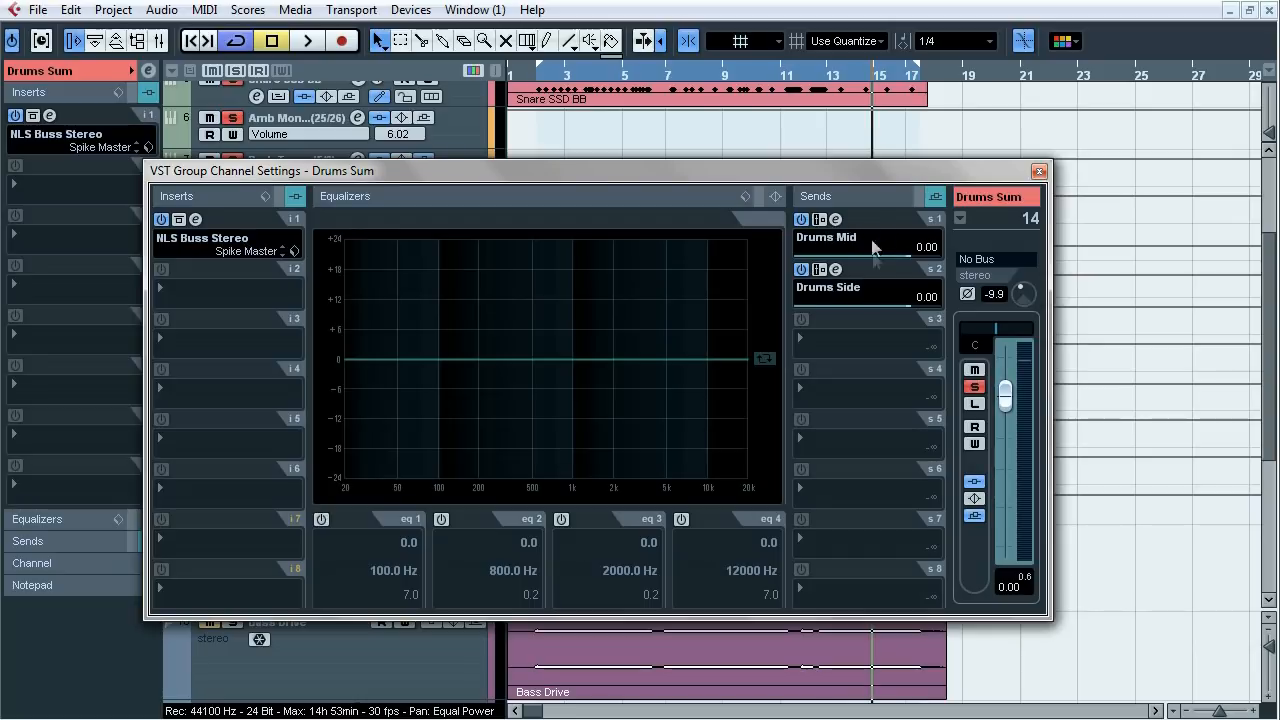
left_click_drag(795, 165, 839, 157)
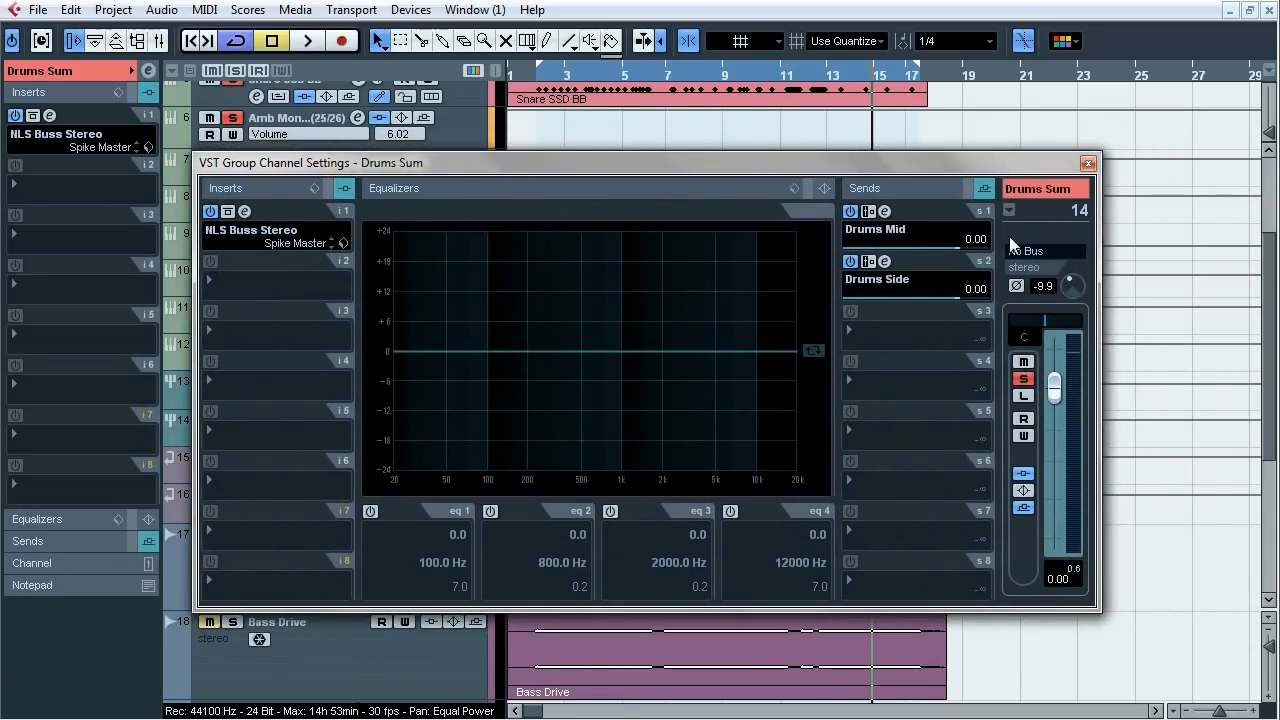
left_click(1089, 162)
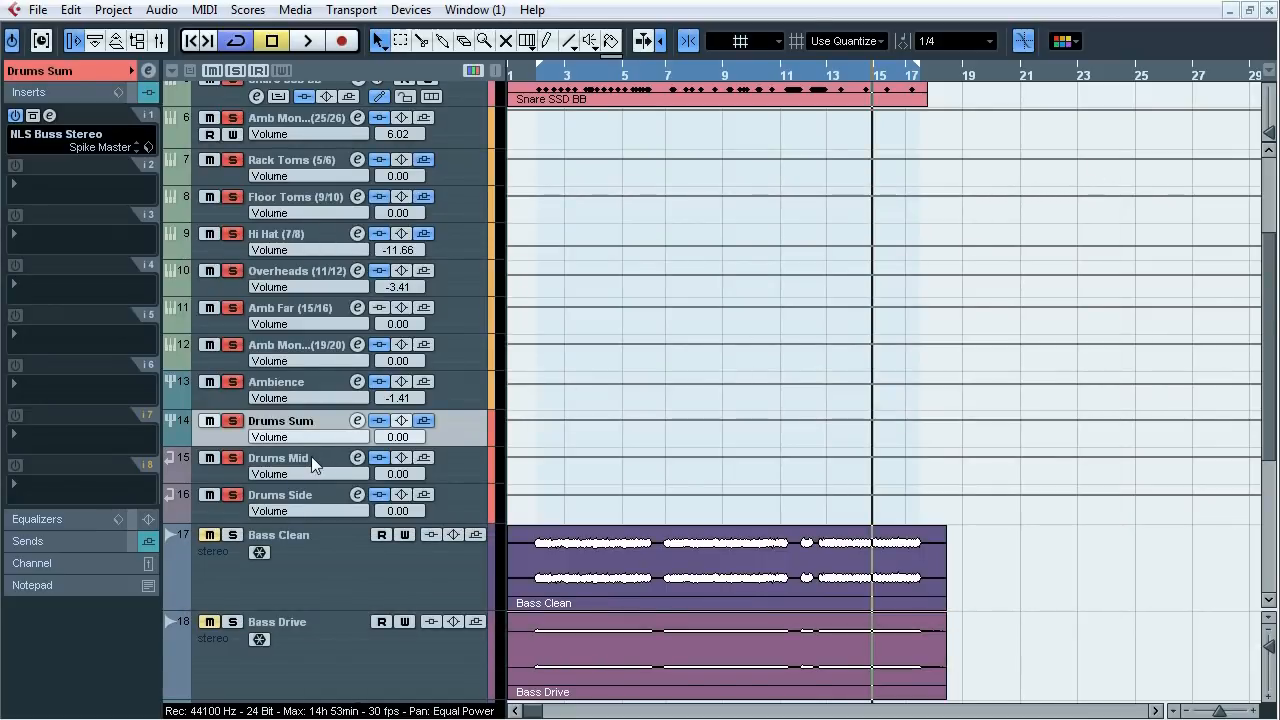
- Inspect the output pan of the FabFilter Pro-Q in insert 8 of Drums Mid and Drums Side, then close both windows
left_click(311, 457)
left_click(49, 465)
left_click_drag(722, 30, 751, 61)
mouse_move(1183, 535)
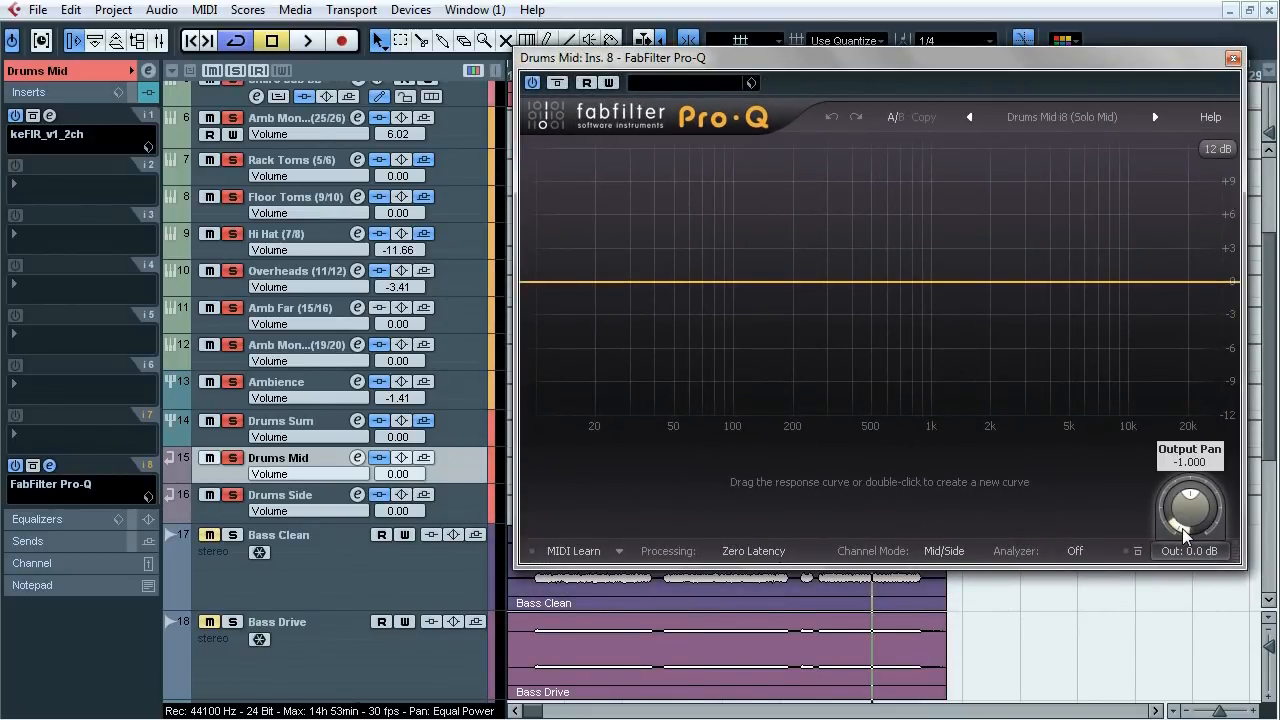
left_click(310, 500)
left_click(49, 465)
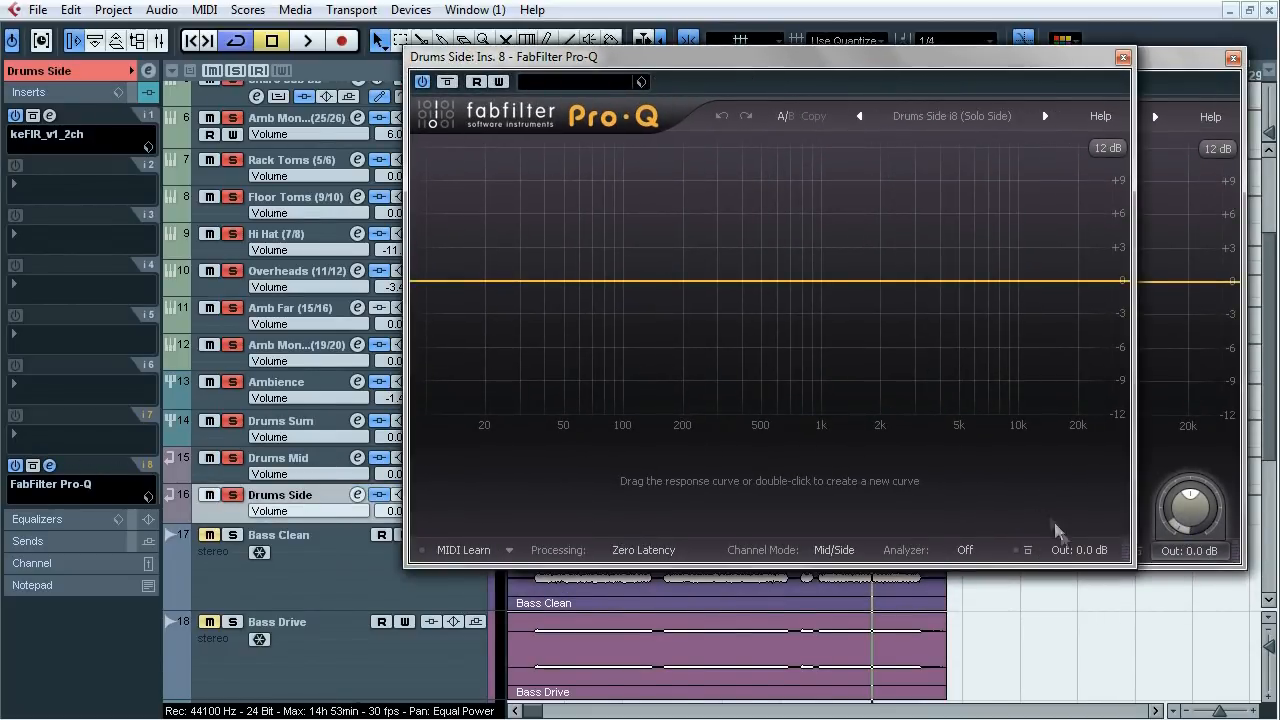
mouse_move(1095, 530)
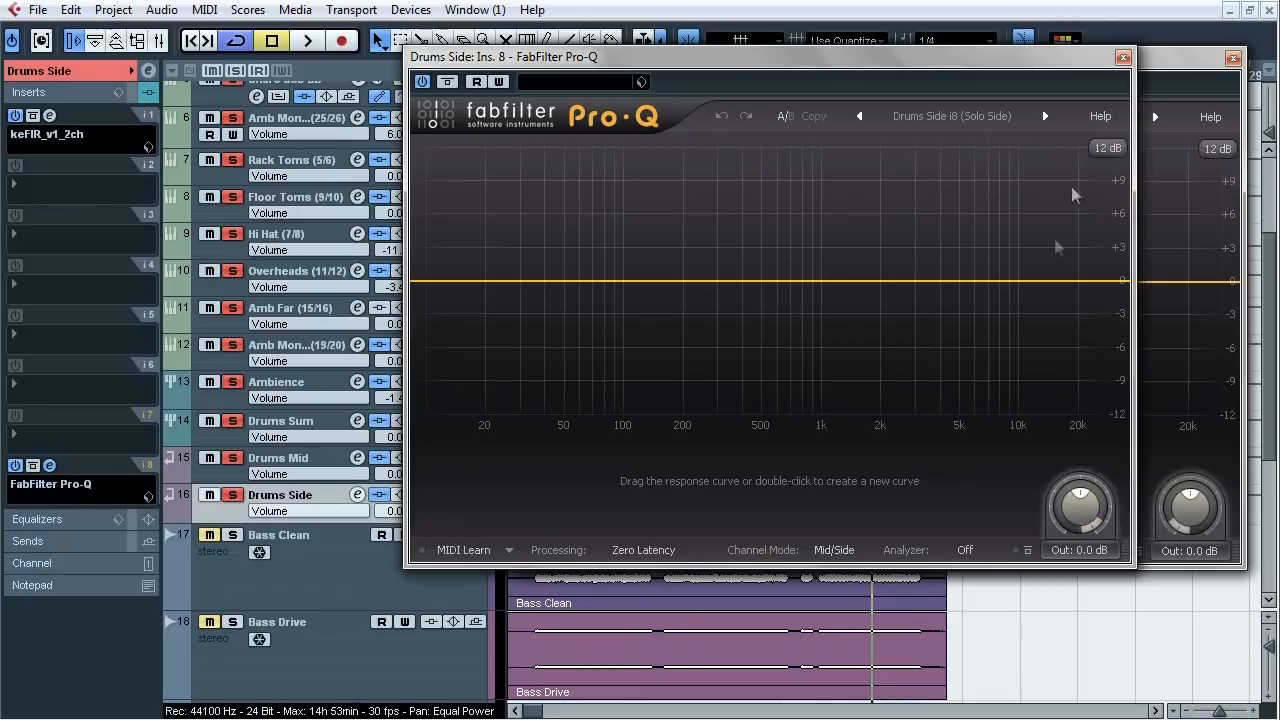
left_click(1123, 57)
left_click(1233, 58)
- Audition Drums Mid without Drums Side, comparing its insert 8 FabFilter Pro-Q active and bypassed, then stop playback and close the plug-in
left_click(232, 494)
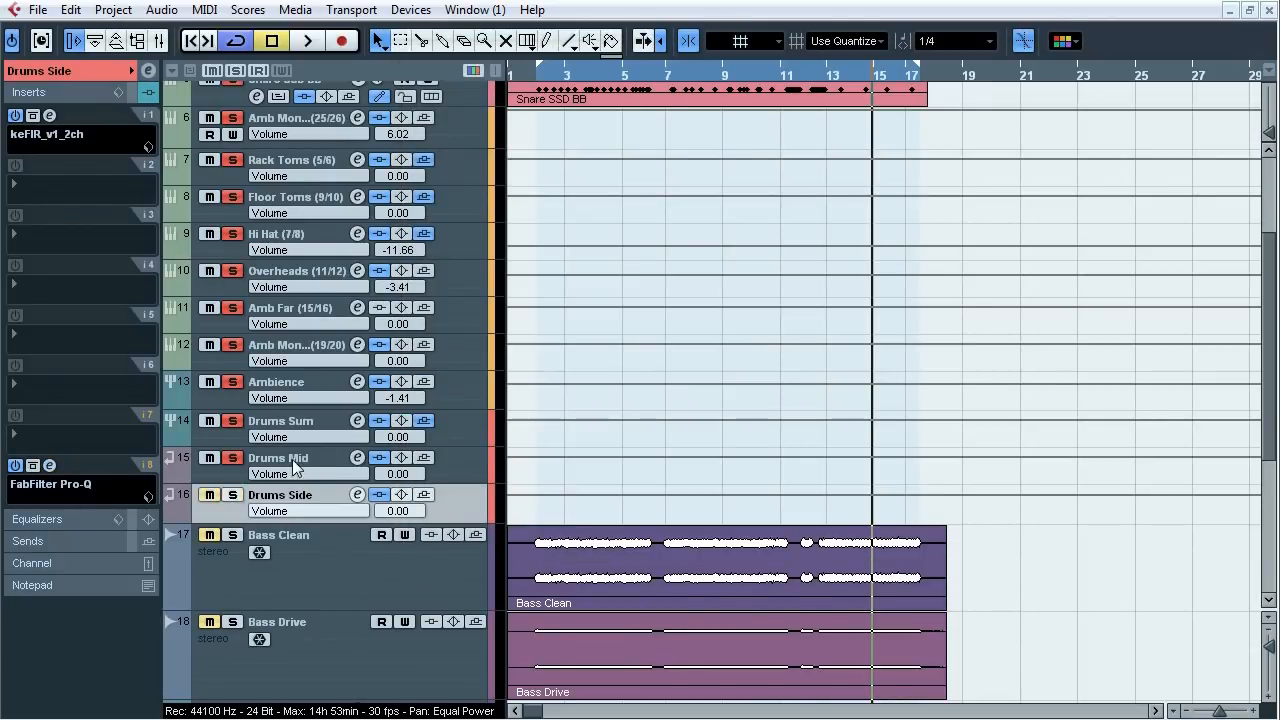
left_click(298, 463)
key("space")
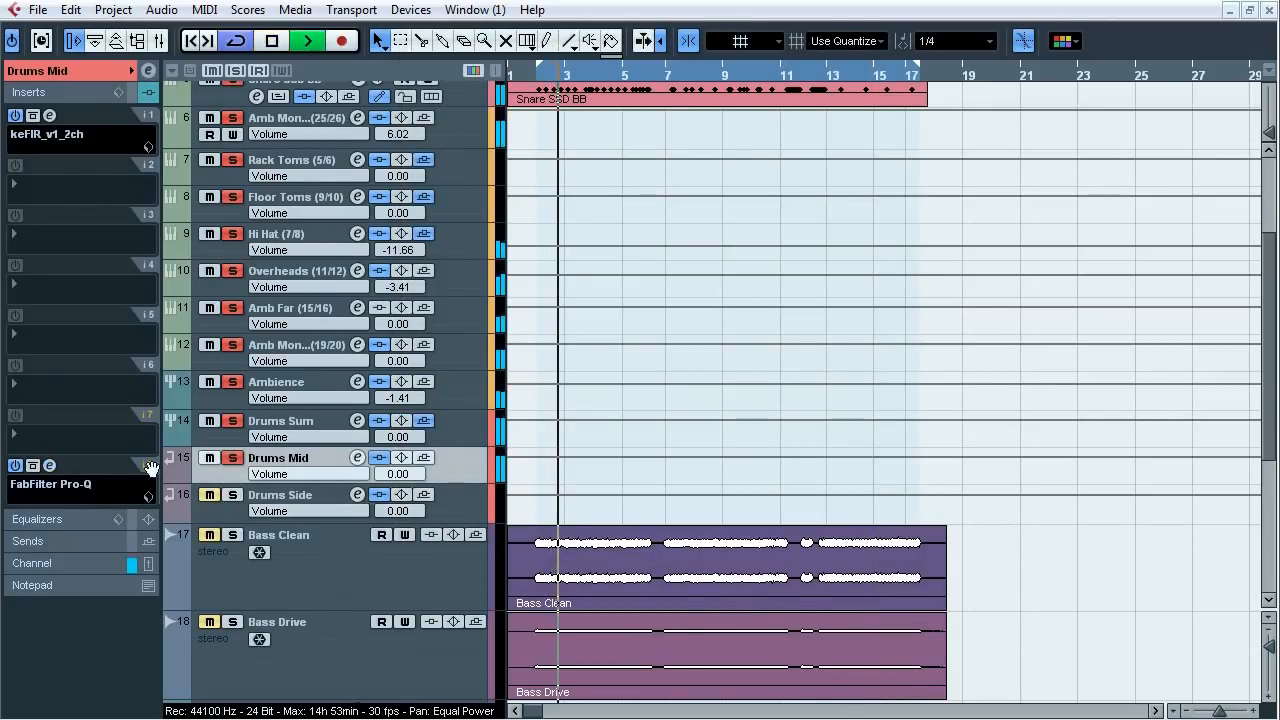
left_click(49, 465)
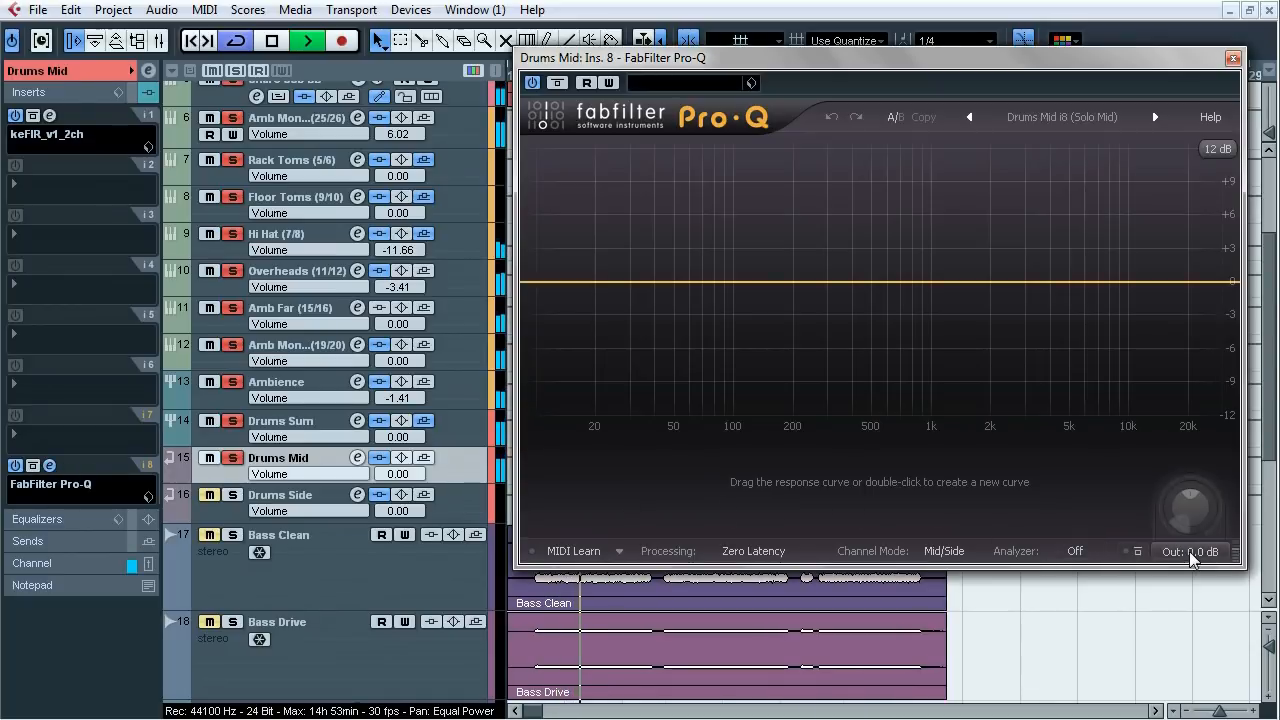
left_click(553, 84)
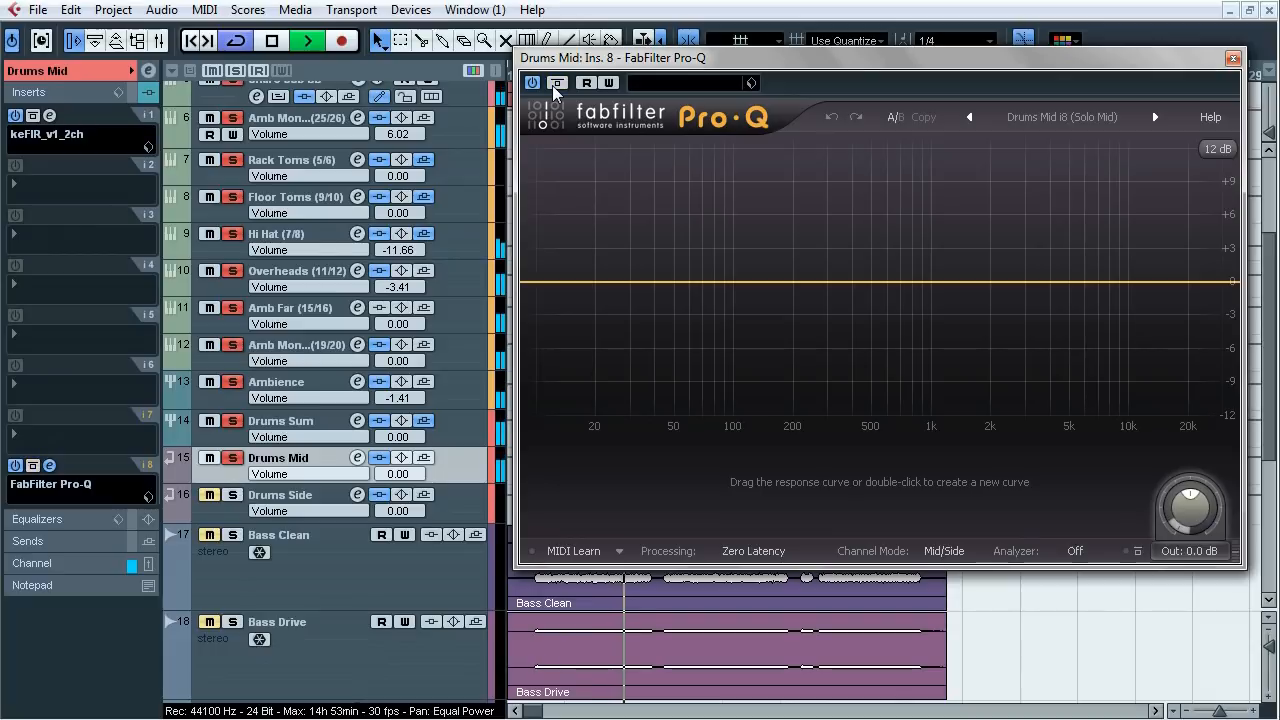
left_click(556, 83)
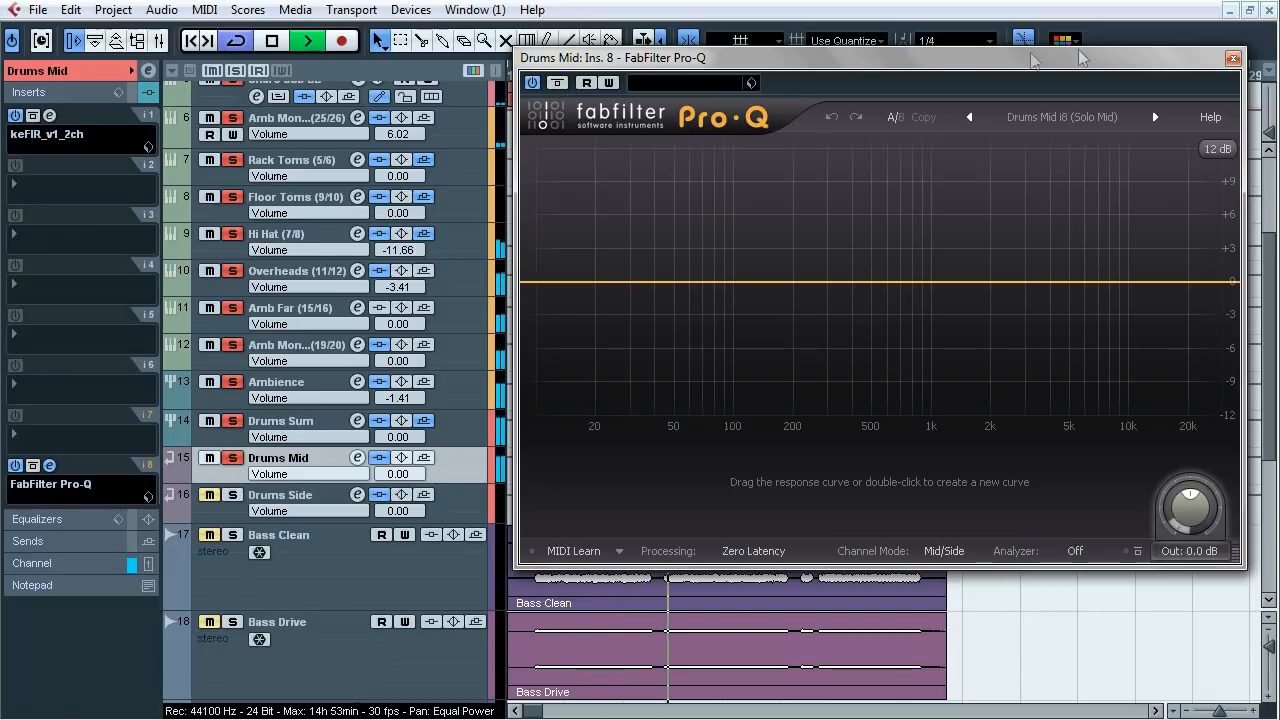
key("space")
left_click(1233, 59)
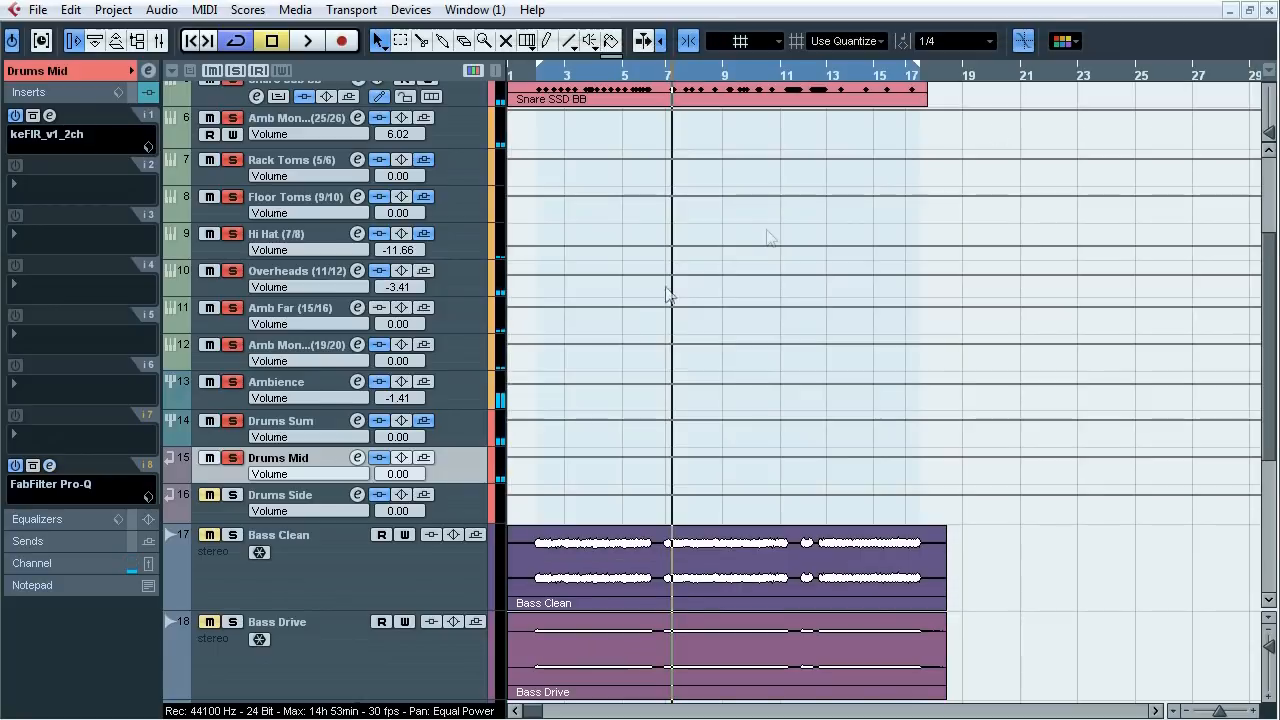
- Audition Drums Side without Drums Mid, comparing its insert 8 FabFilter Pro-Q active and bypassed, then restore both channels, stop playback and close the plug-in
left_click(232, 494)
left_click(272, 500)
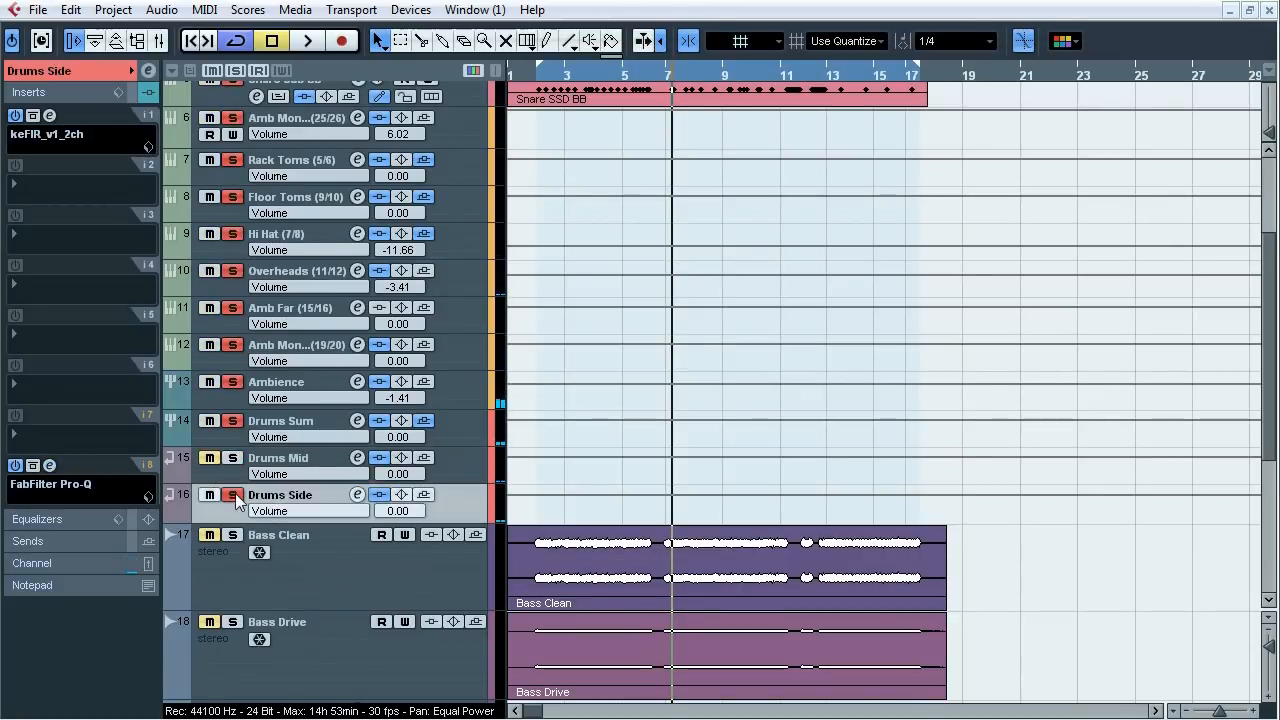
left_click(49, 465)
key("space")
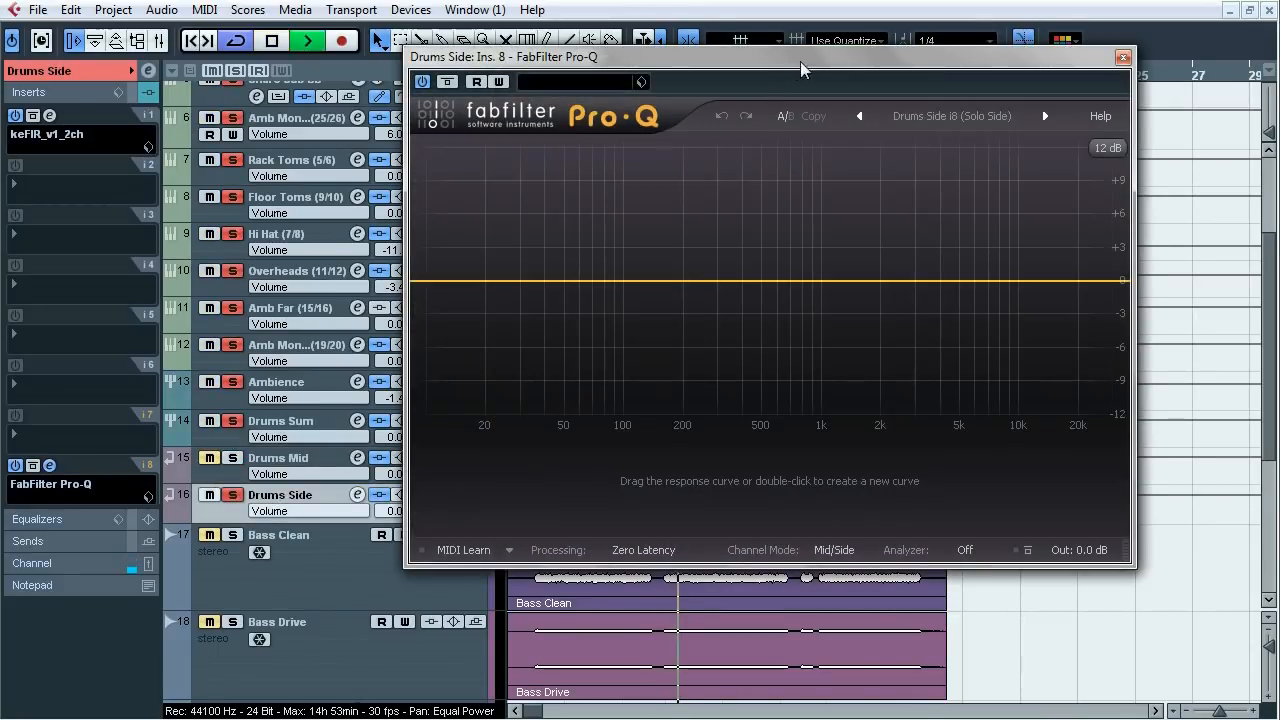
left_click_drag(791, 55, 844, 94)
left_click(499, 116)
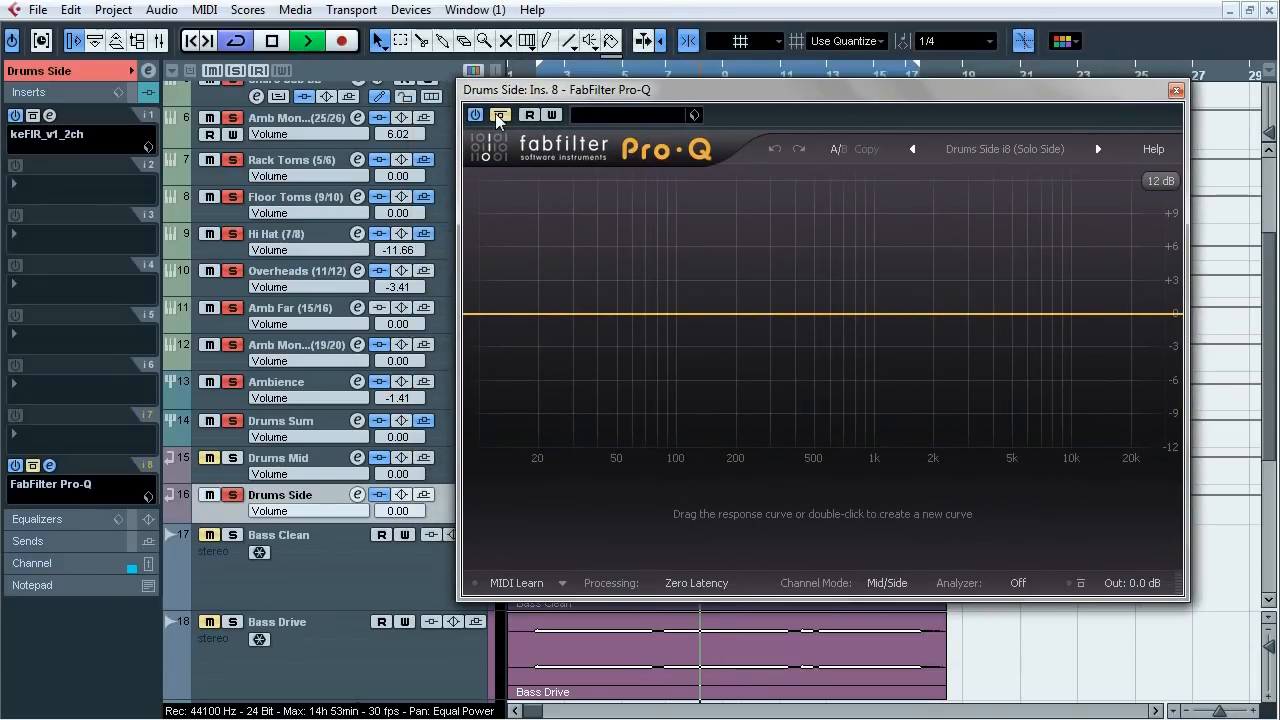
left_click(499, 116)
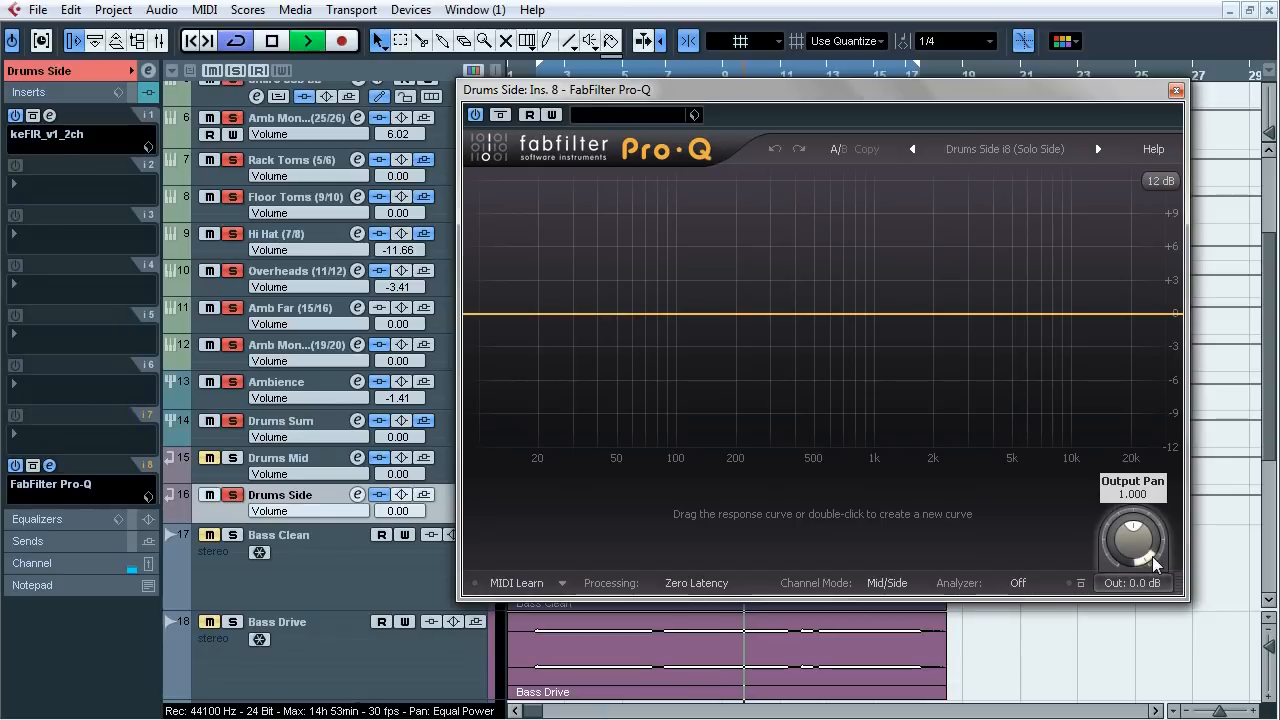
left_click(507, 116)
left_click(507, 116)
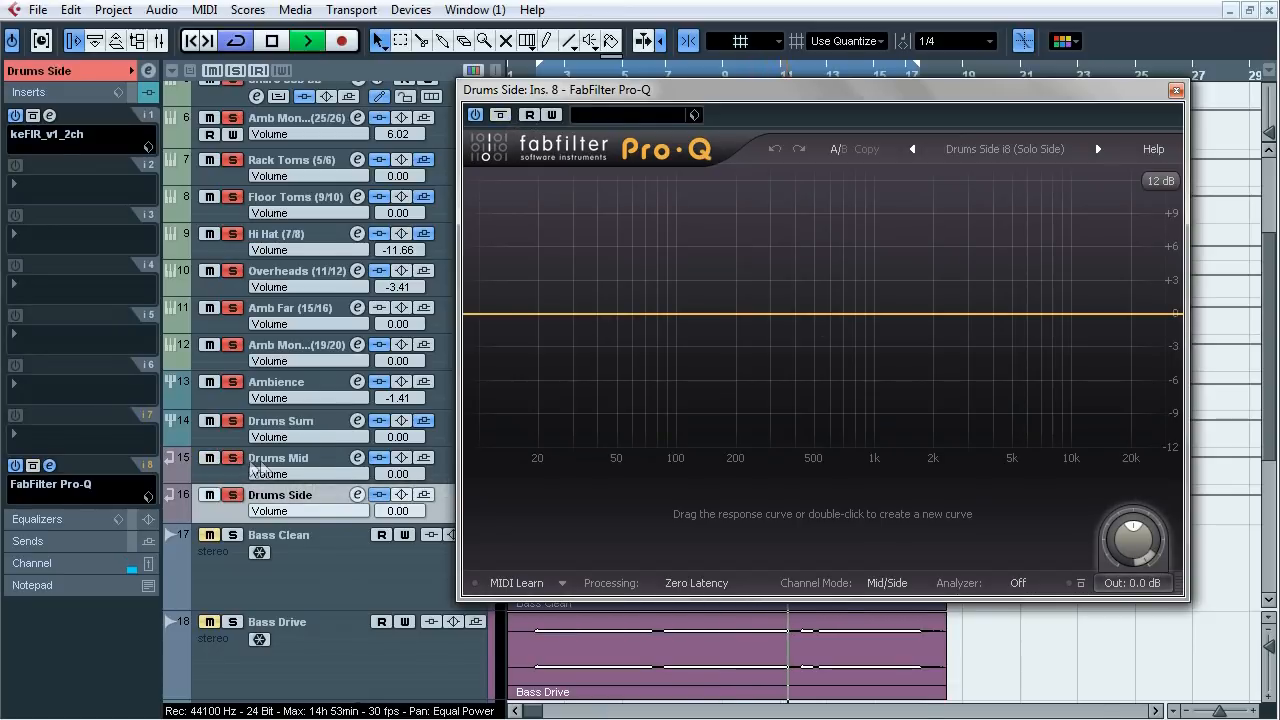
key("space")
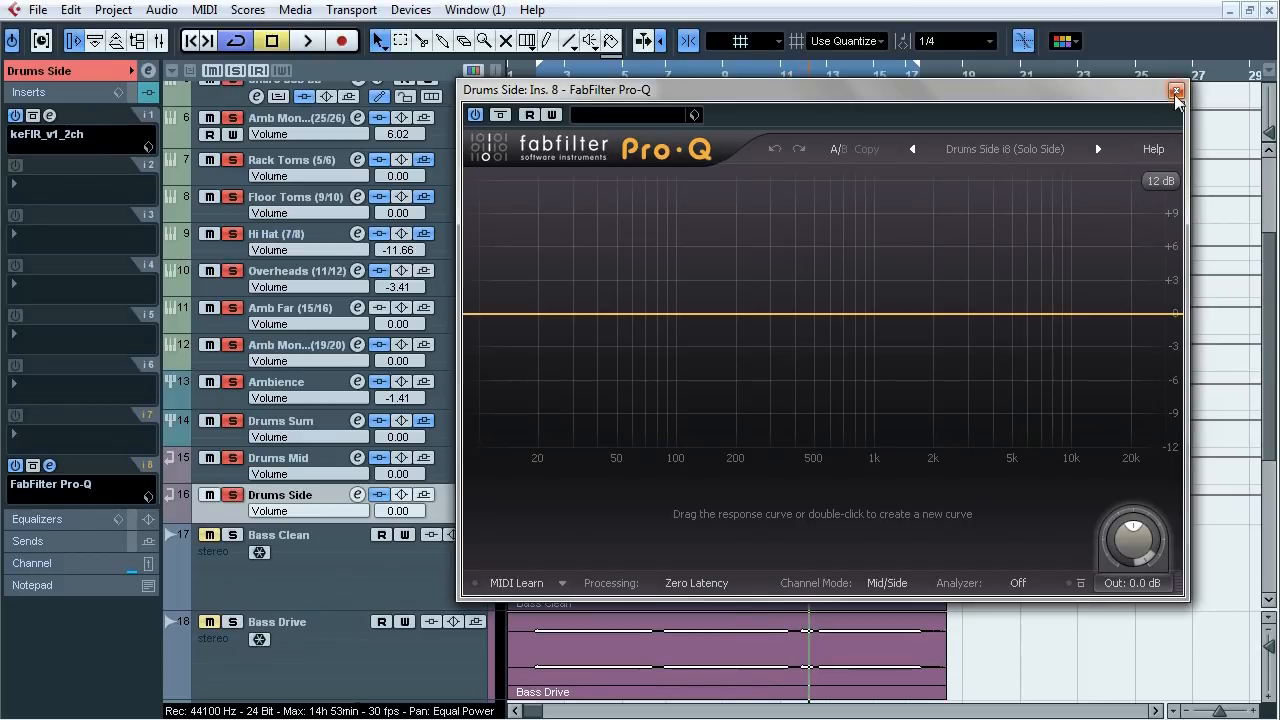
left_click(1176, 91)
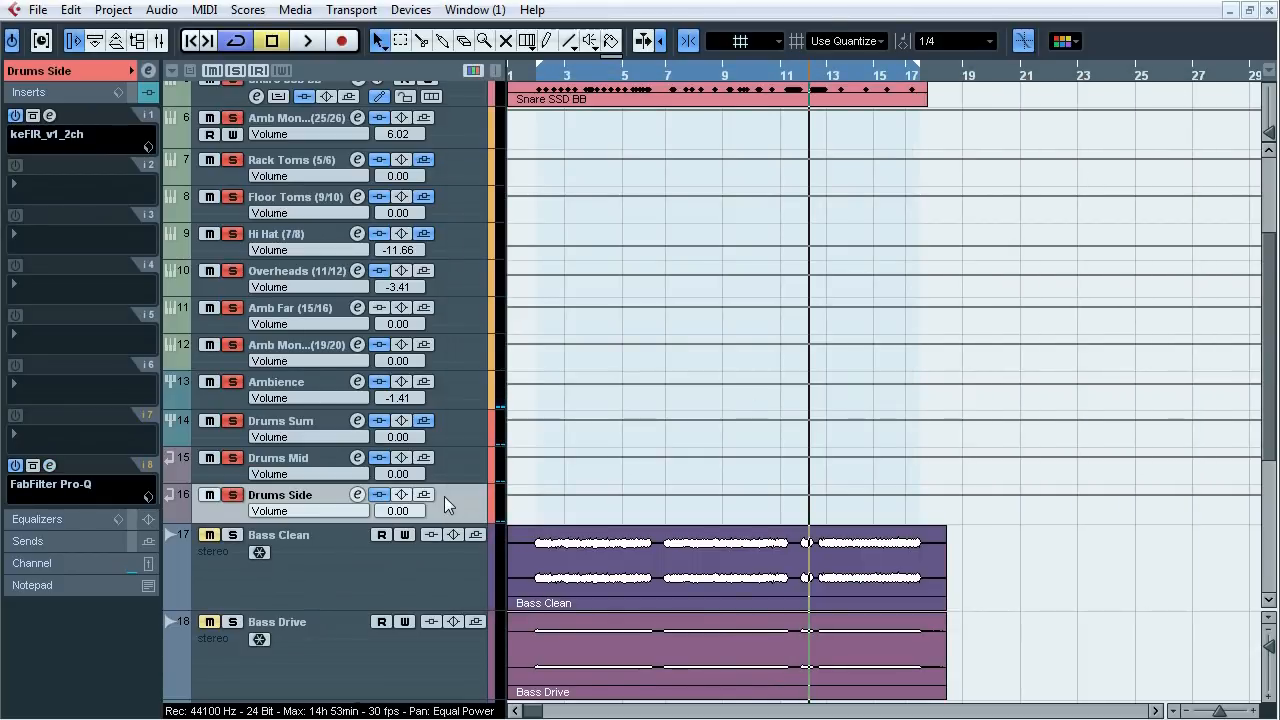
- Open the keFIR_v1_2ch in insert 1 of Drums Mid and Drums Side and arrange both windows side by side
left_click(467, 470)
left_click(50, 115)
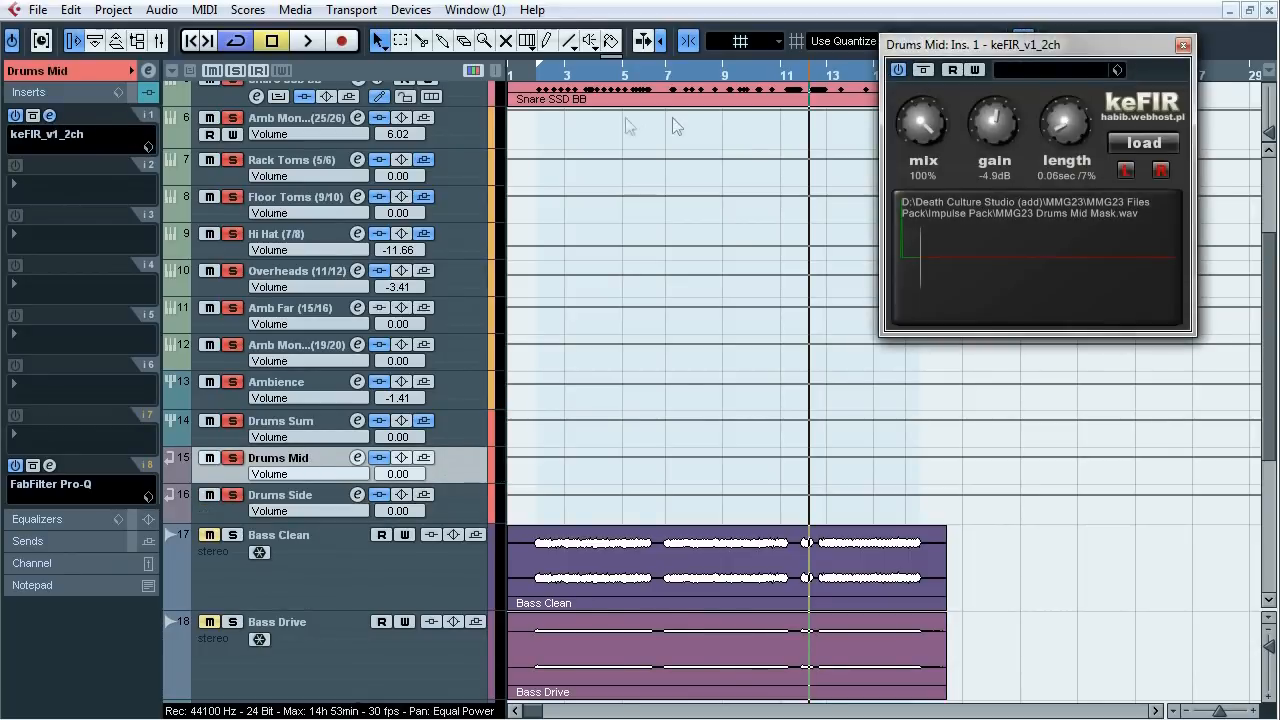
left_click_drag(1083, 55, 749, 139)
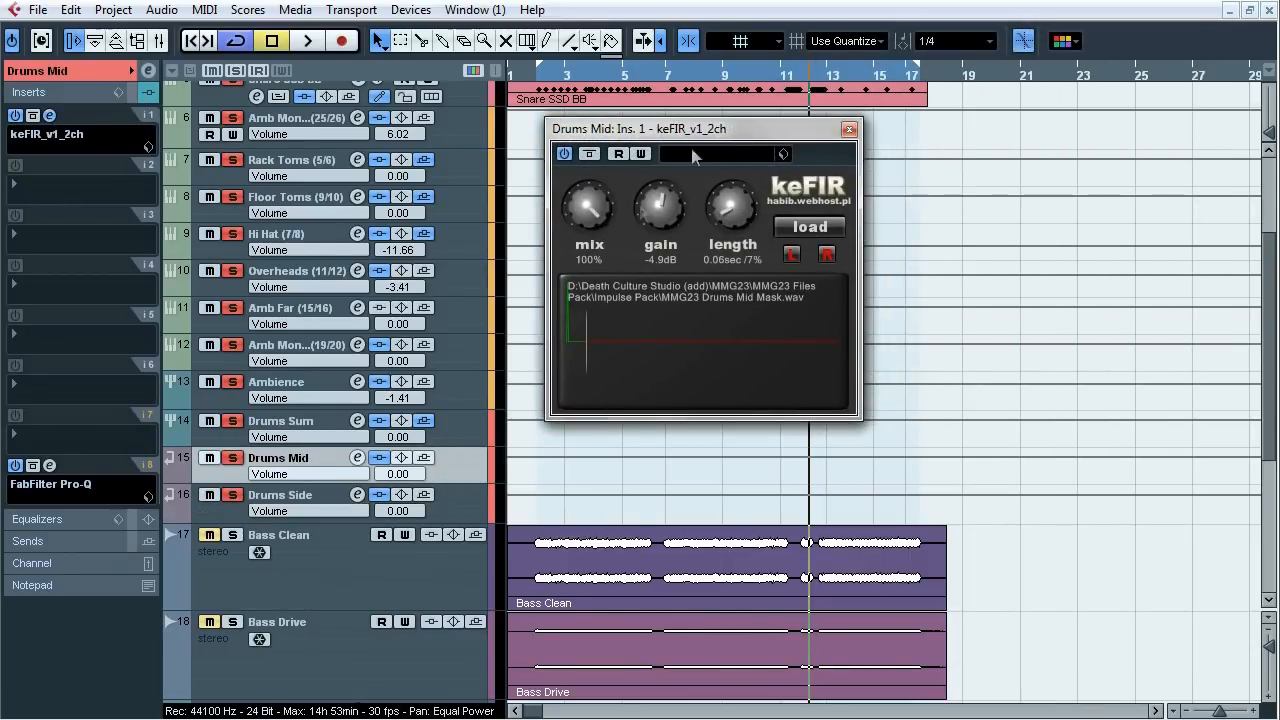
left_click(318, 492)
left_click(50, 115)
left_click_drag(986, 50, 998, 137)
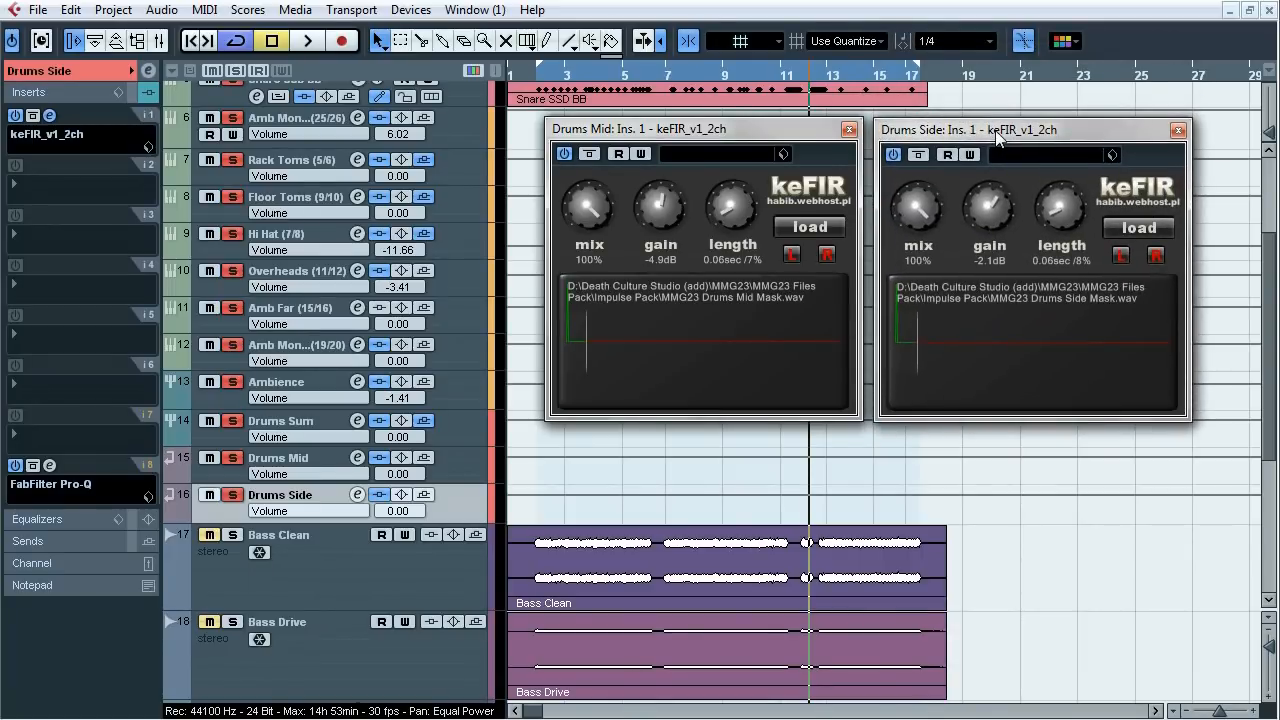
- Play the drums from the loop start, compare the Drums Mid and Drums Side keFIR plug-ins active and bypassed, leave both active and stop
left_click(543, 78)
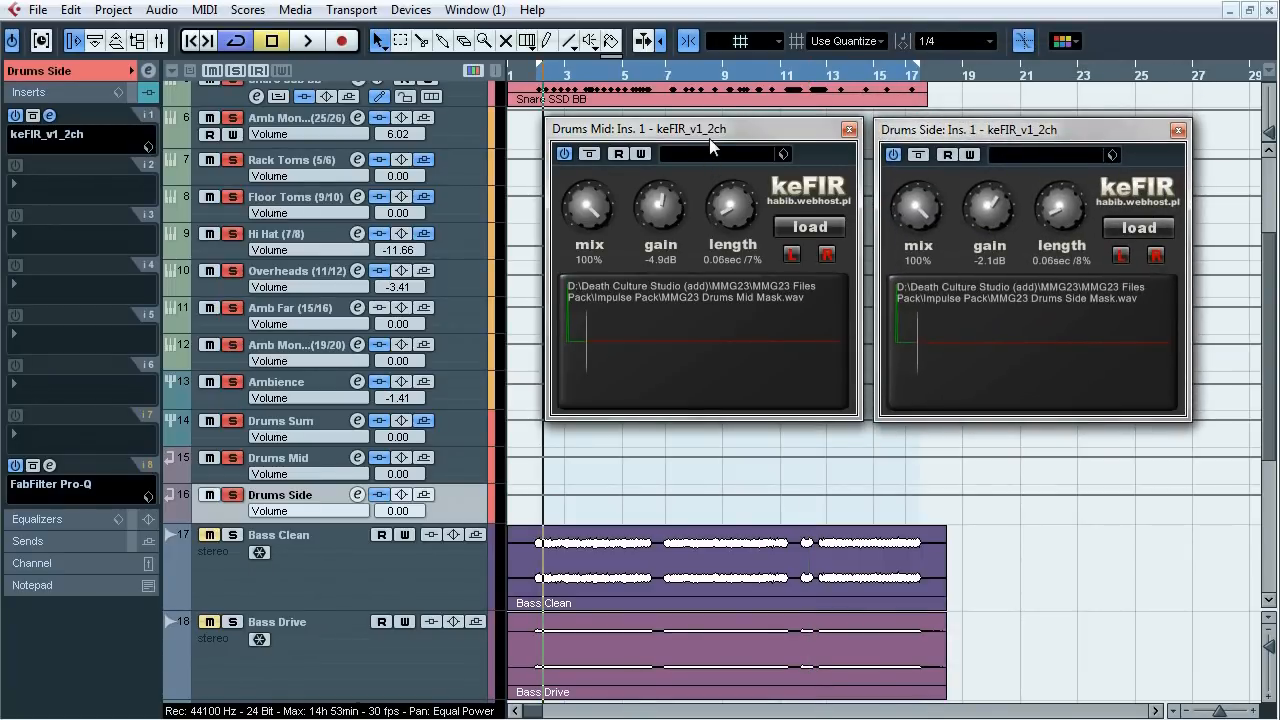
key("space")
left_click(596, 155)
left_click(918, 156)
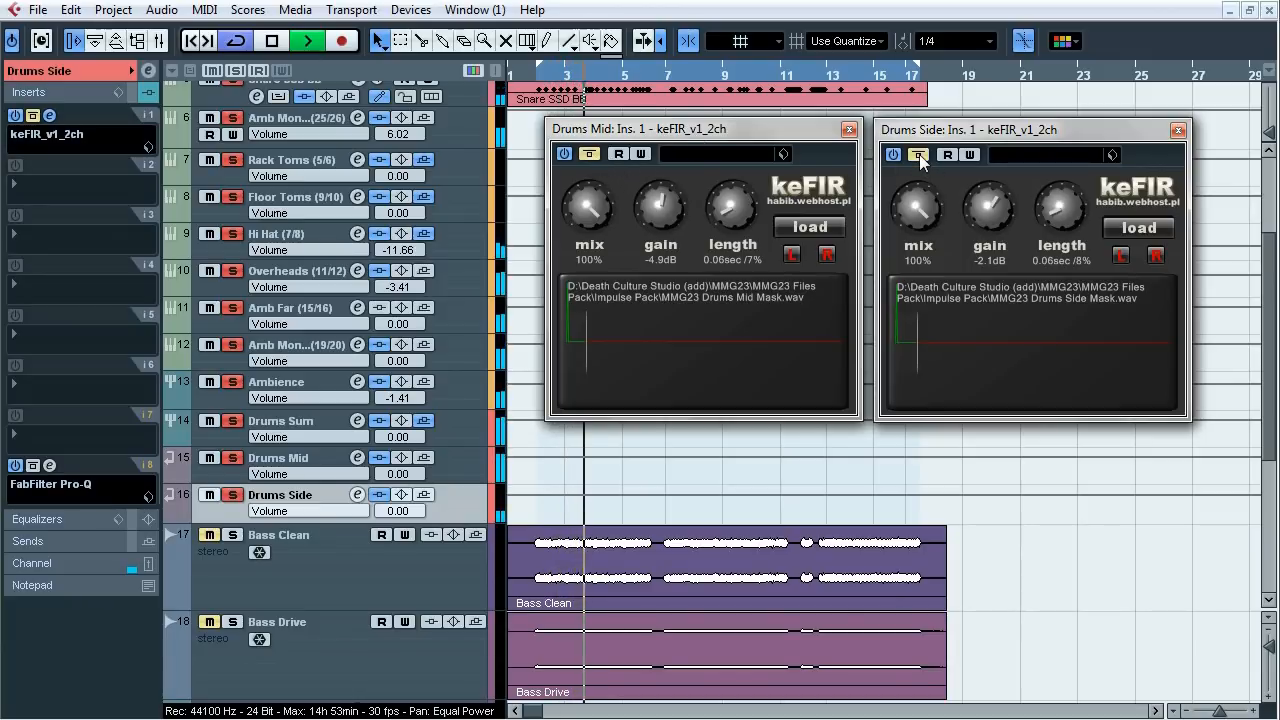
left_click(918, 156)
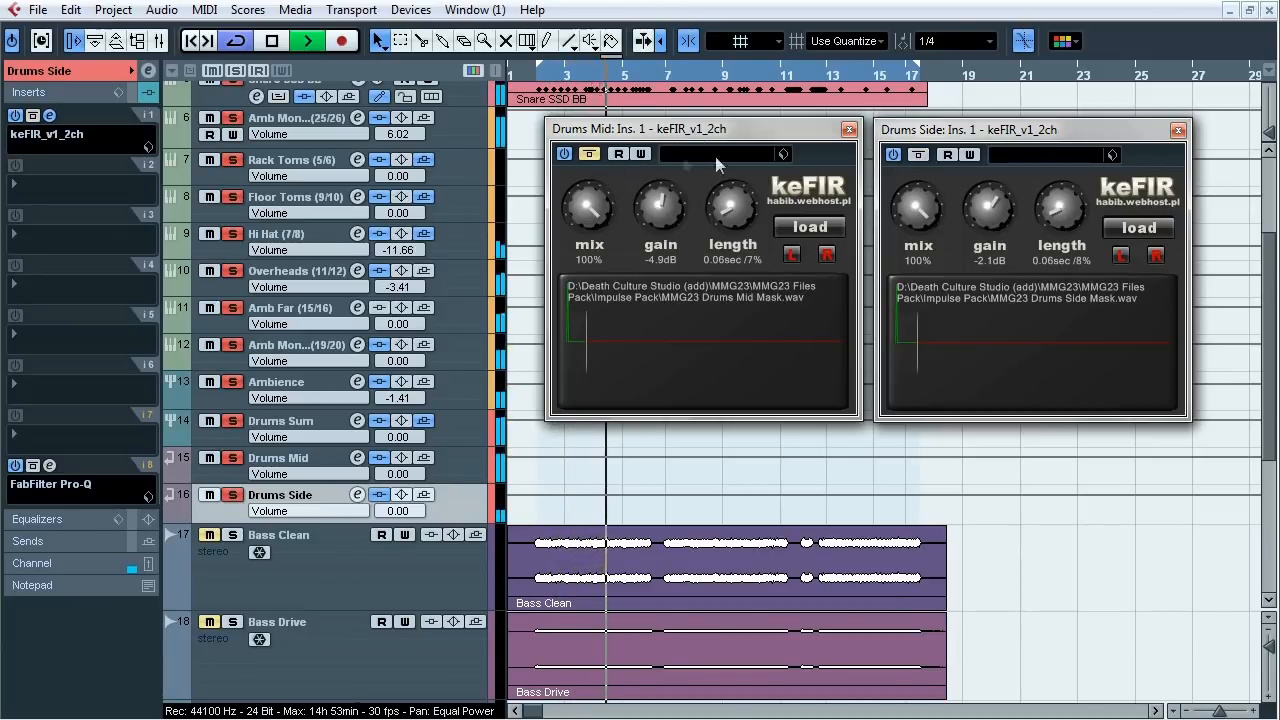
left_click(596, 152)
left_click(592, 153)
left_click(922, 157)
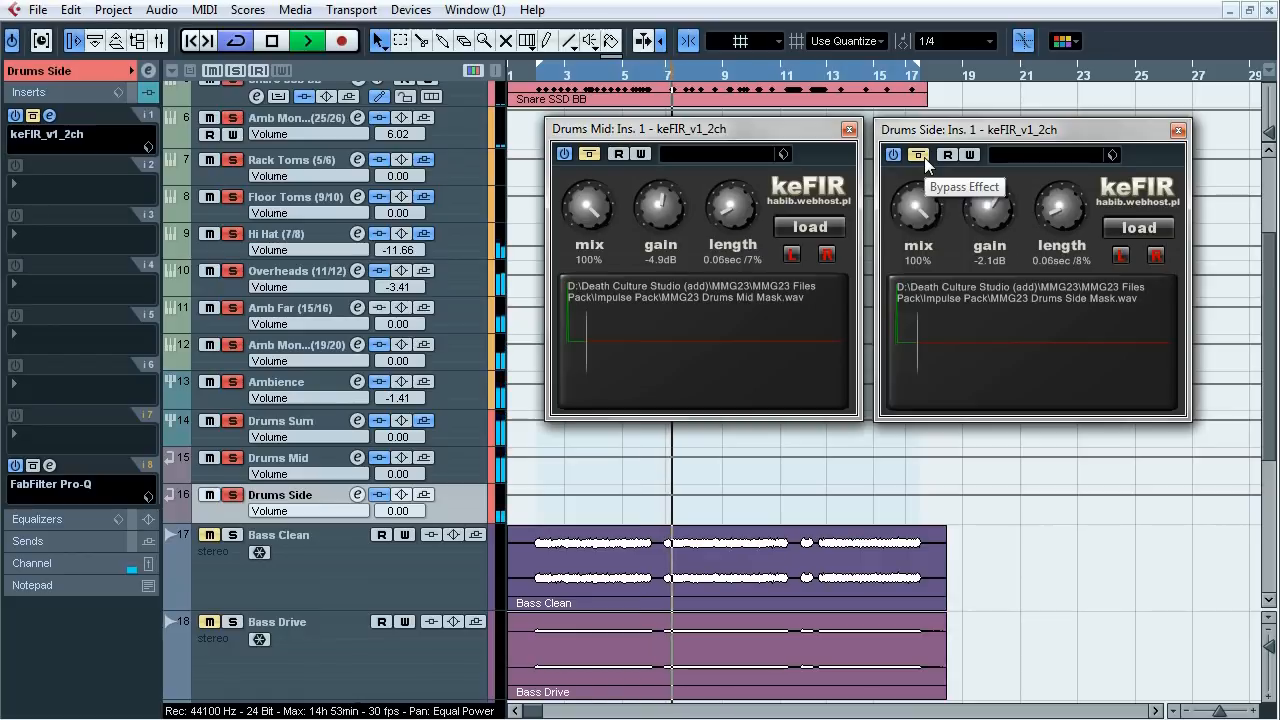
left_click(918, 155)
left_click(591, 154)
left_click(591, 154)
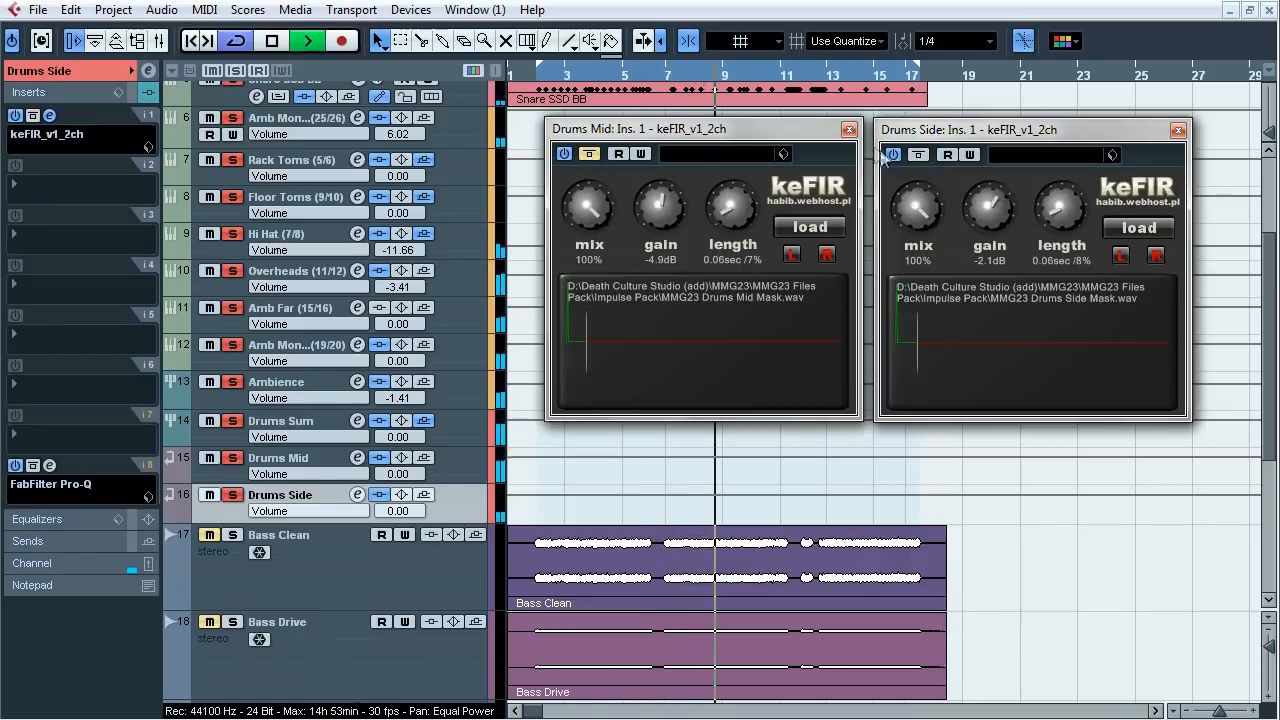
left_click(918, 155)
left_click(918, 155)
left_click(591, 154)
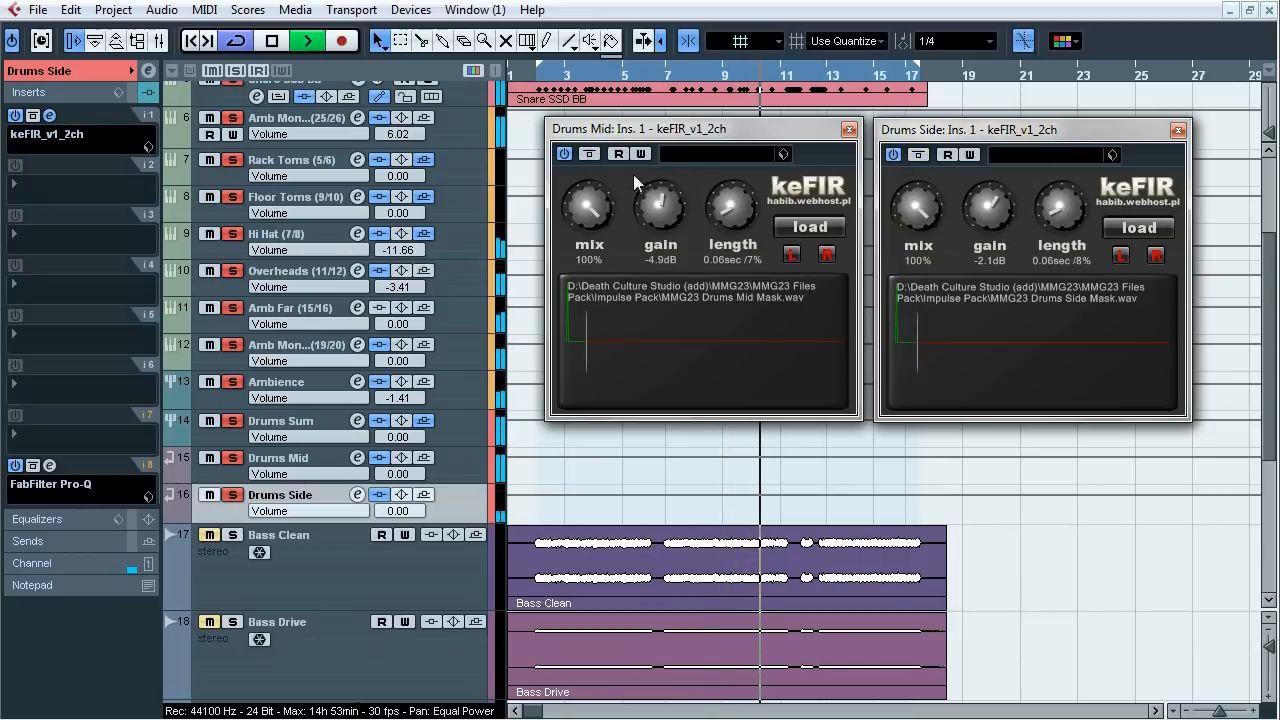
key("space")
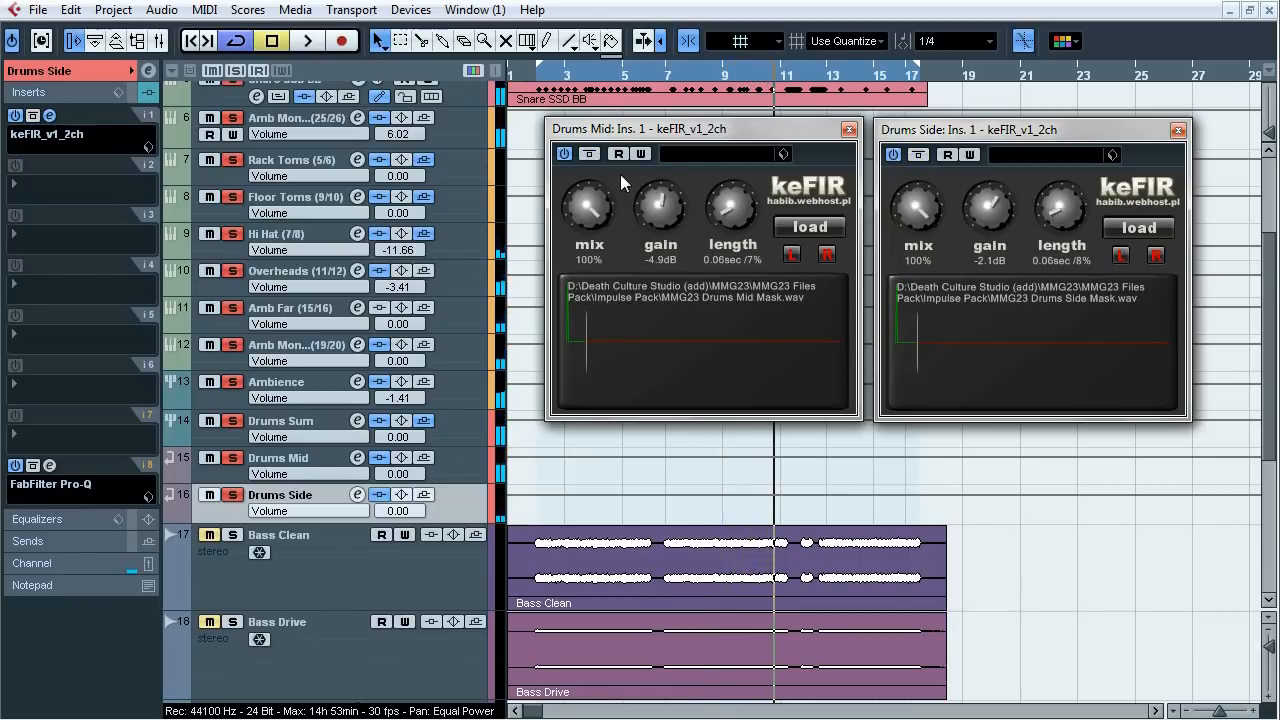
- Close both keFIR windows and review the output routing of the Drums Mid and Drums Side channels
left_click(849, 129)
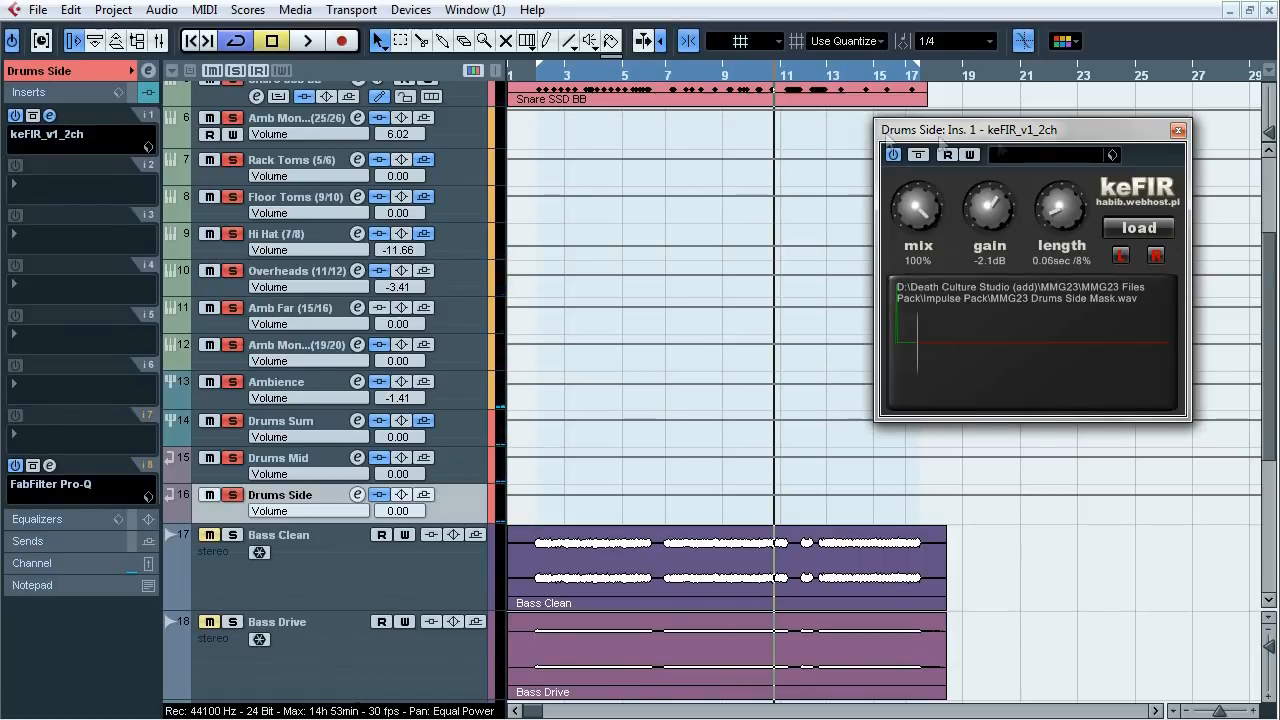
left_click(1178, 130)
left_click(455, 466)
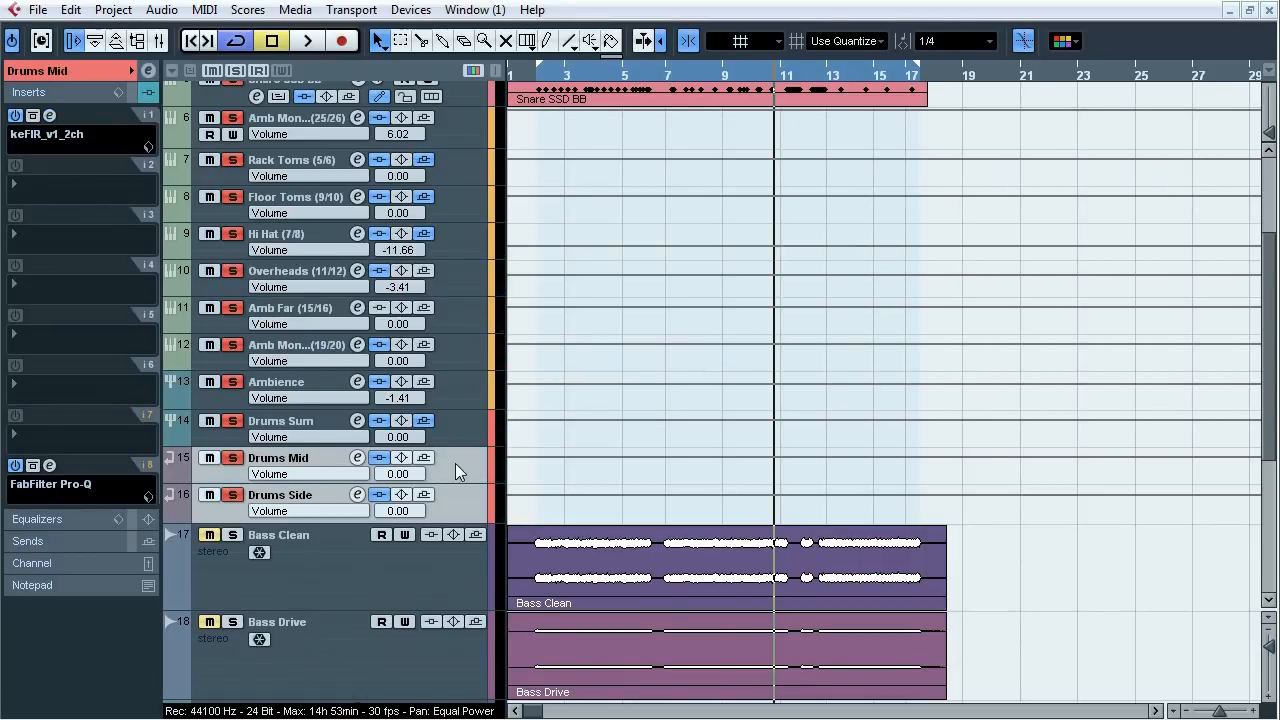
left_click(100, 76)
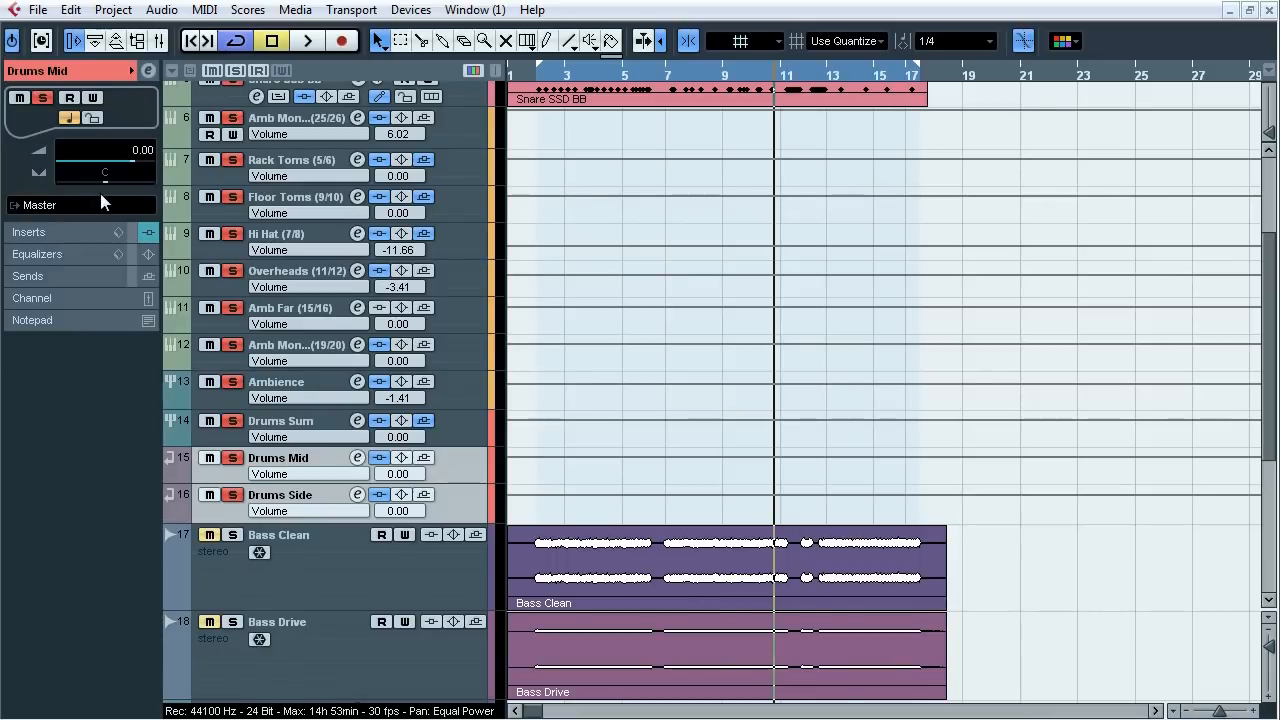
- Clear all solos and solo only the Rack Toms (5/6) and Floor Toms (9/10) tracks
left_click_drag(1275, 325, 1277, 287)
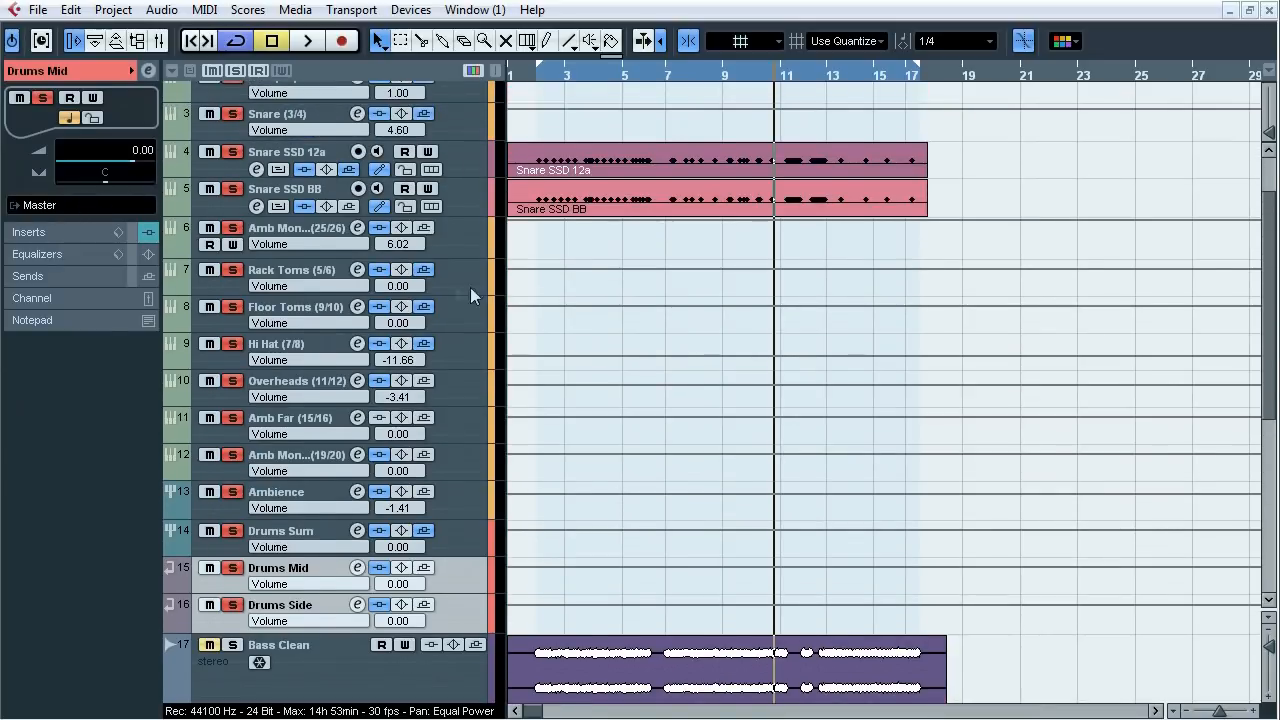
left_click(444, 276)
left_click(460, 326, "shift")
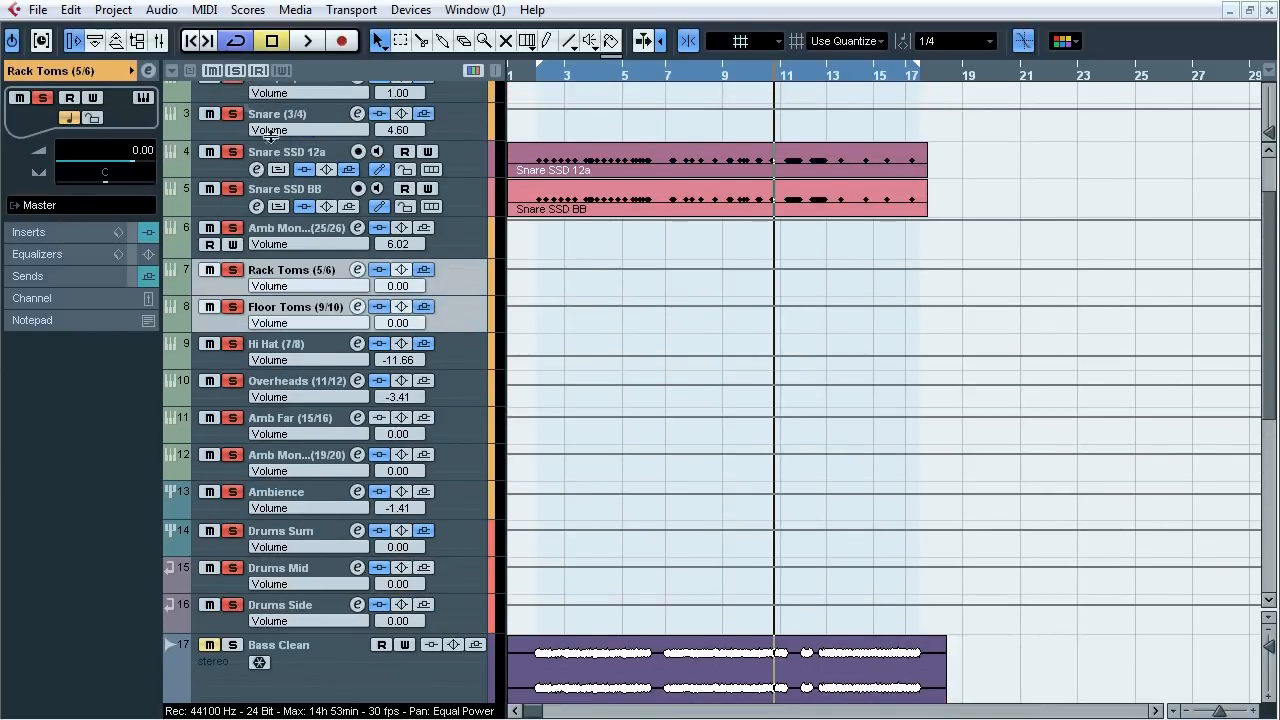
left_click(232, 70)
left_click(232, 269)
- Set the playback loop around the tom hits from bar 10 beat 4 to bar 11
left_click_drag(773, 77, 771, 155)
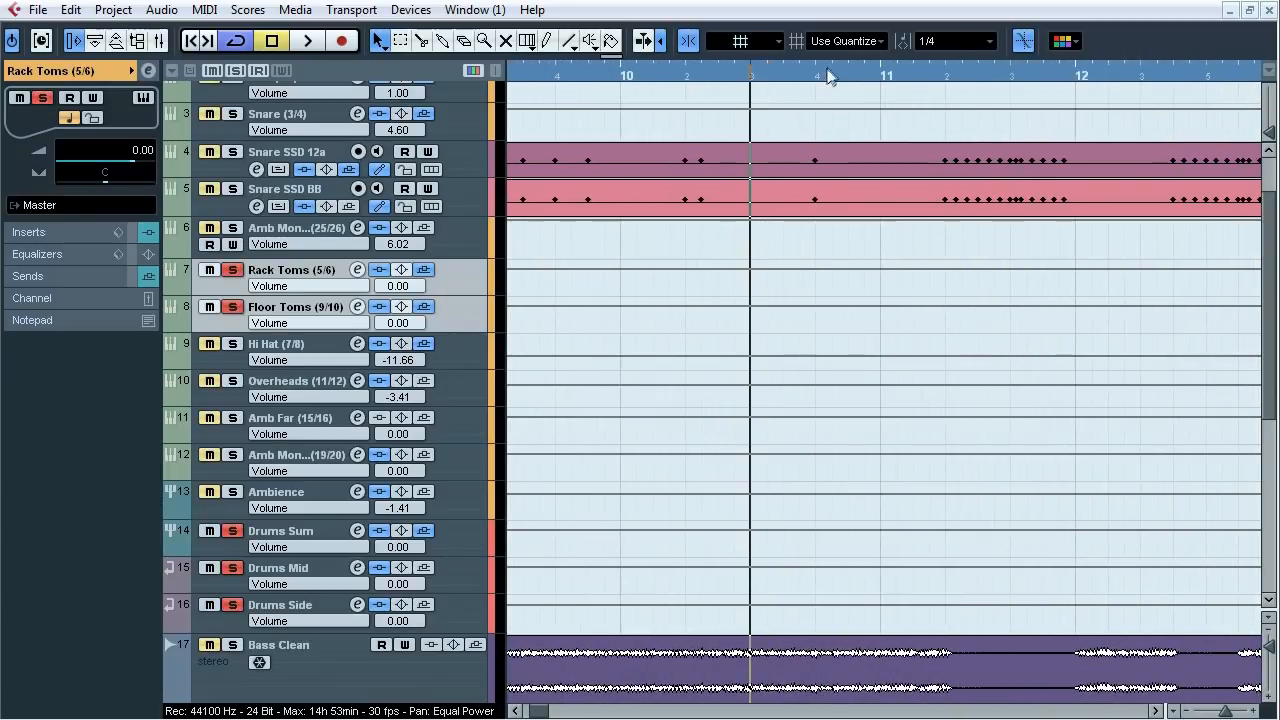
left_click_drag(1272, 212, 1272, 150)
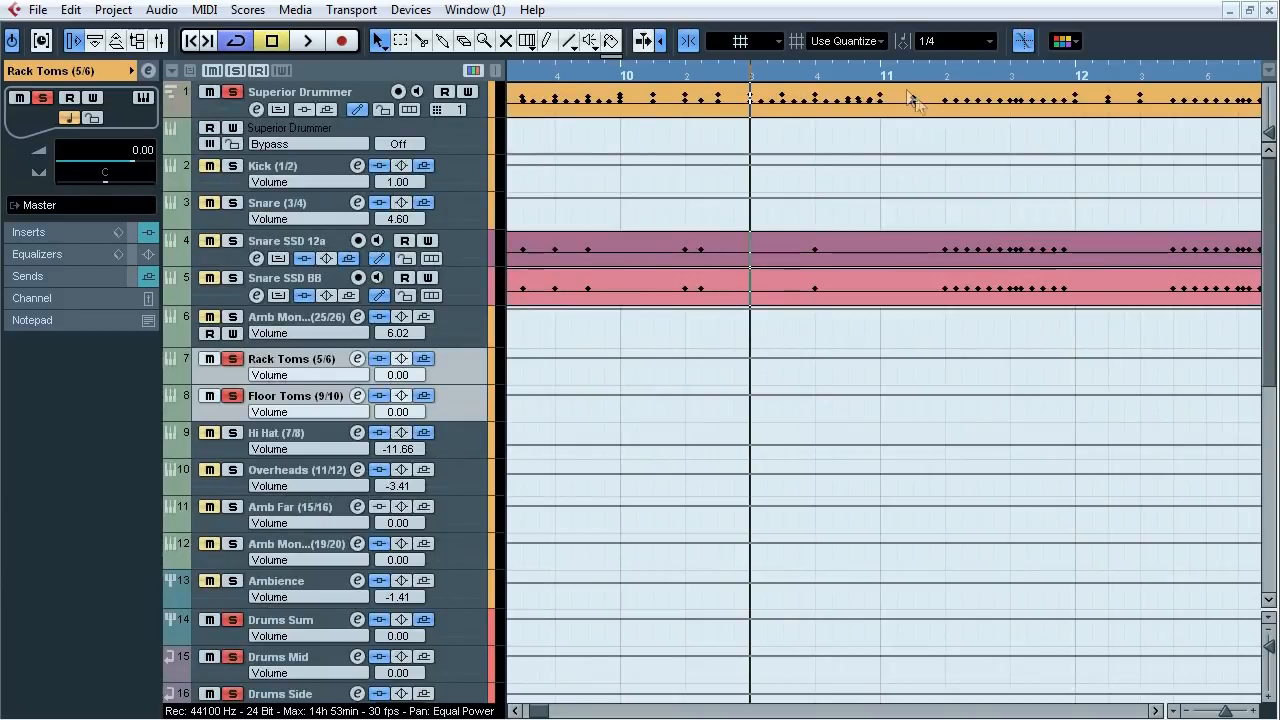
left_click(818, 71)
left_click(818, 71, "ctrl")
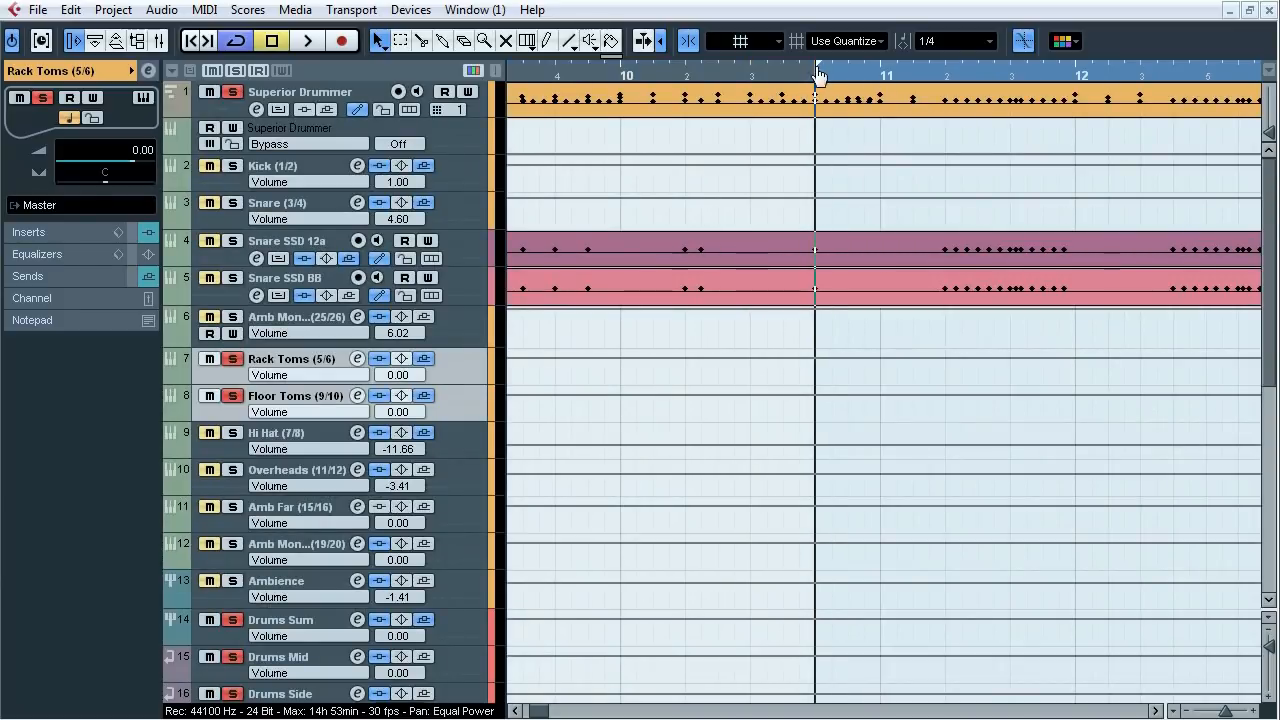
mouse_move(822, 76)
left_mouse_down()
mouse_move(887, 74)
mouse_move(880, 55)
left_mouse_up()
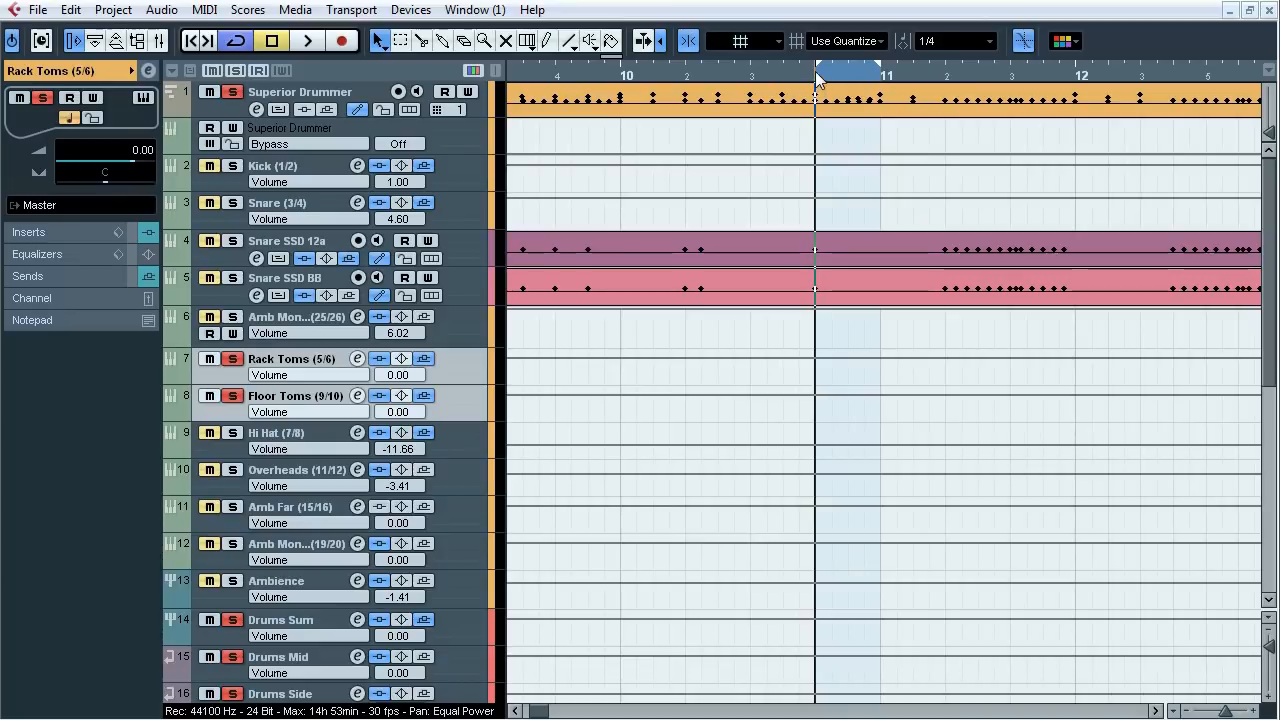
- Open the keFIR_v1_2ch in insert 1 of Rack Toms and Floor Toms and arrange both windows side by side
left_click(460, 373)
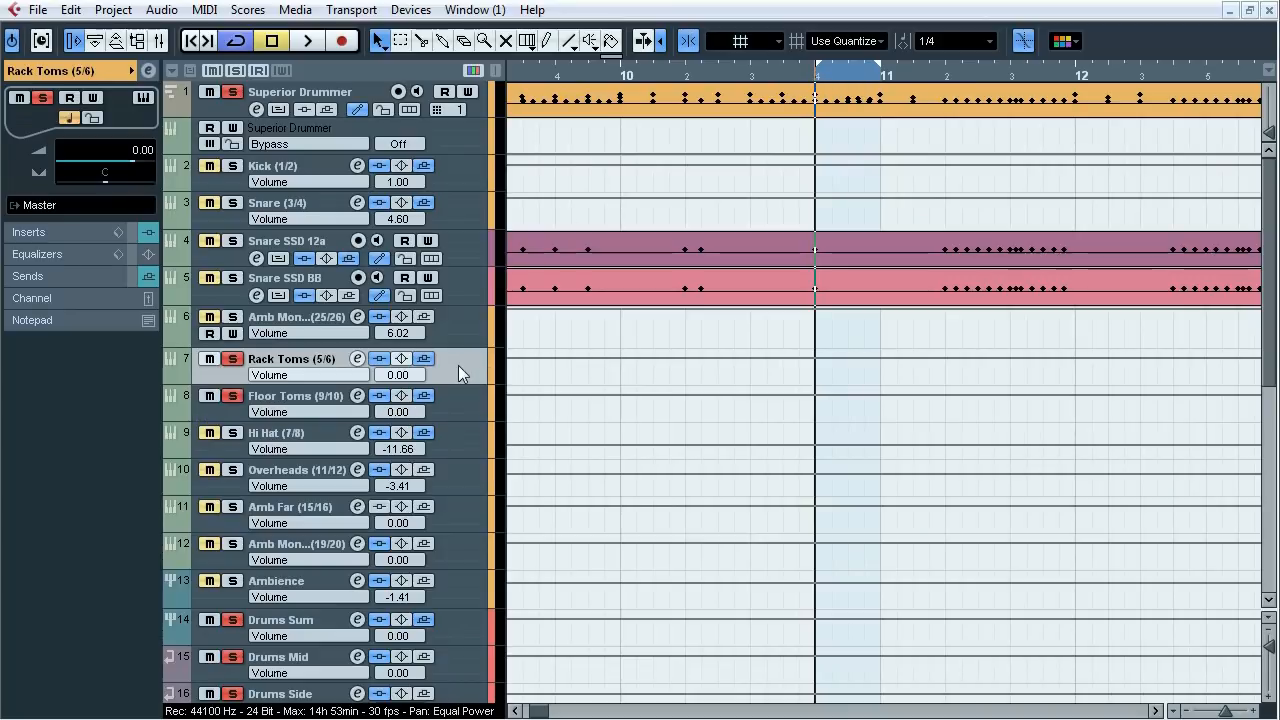
left_click(82, 236)
left_click(48, 115)
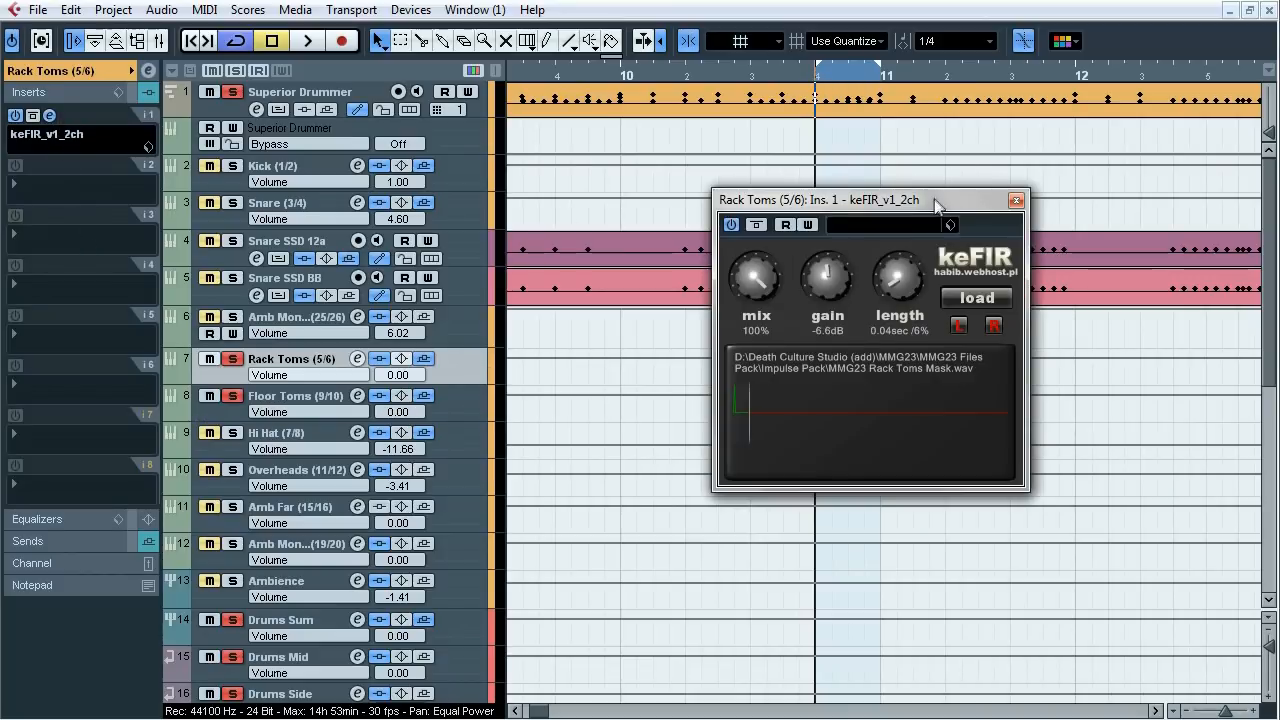
left_click_drag(936, 205, 861, 168)
left_click(443, 400)
left_click(49, 115)
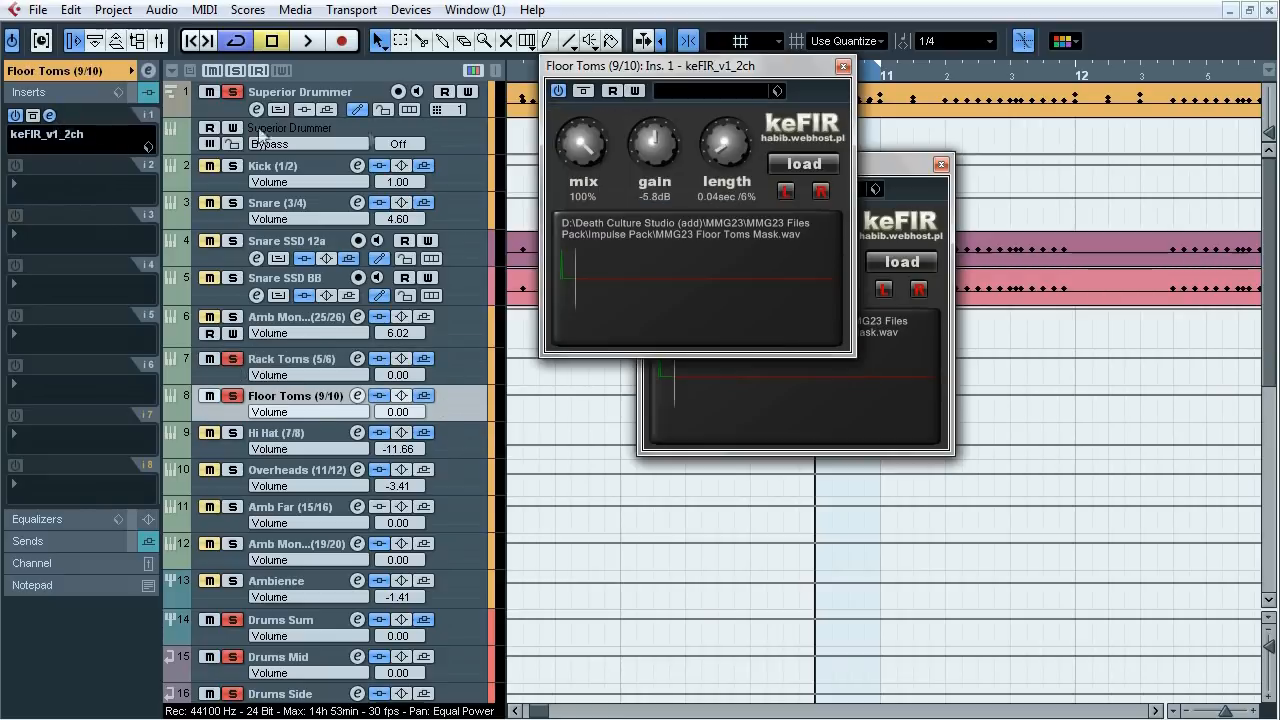
left_click_drag(725, 75, 1084, 166)
left_click_drag(870, 172, 787, 165)
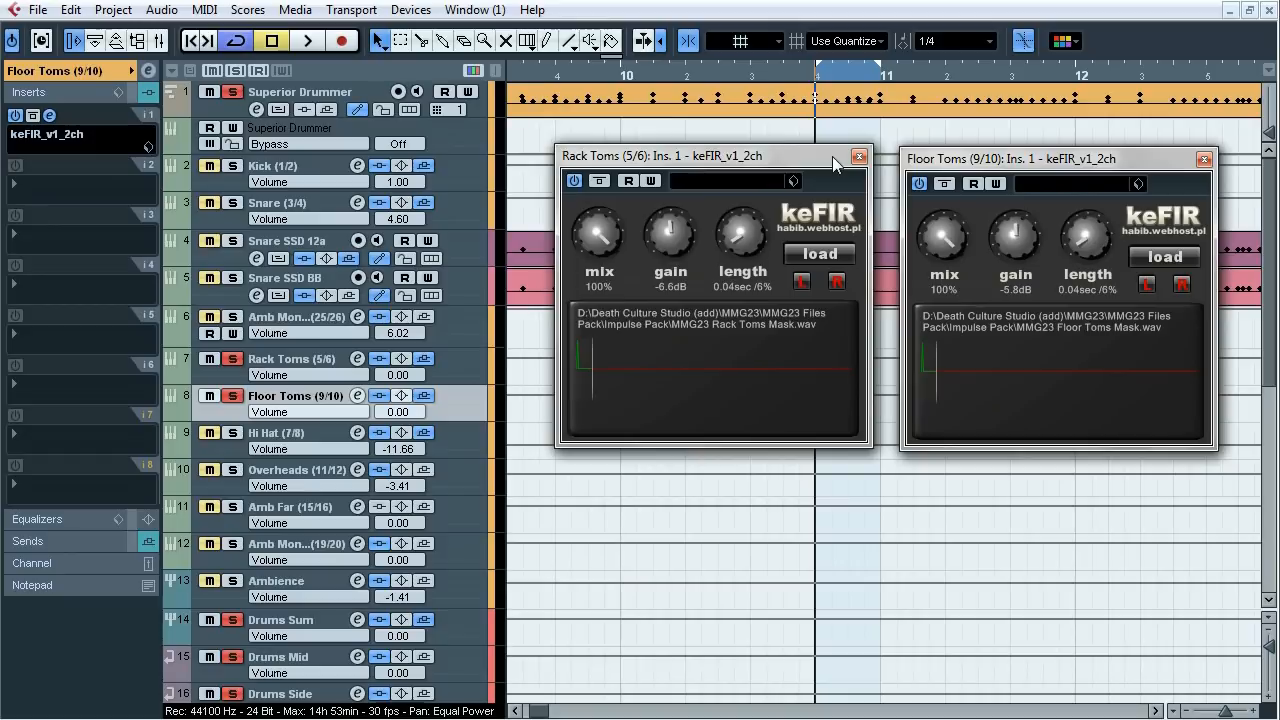
- Play the looped toms, compare the Rack Toms and Floor Toms keFIR plug-ins active and bypassed, leave both active and stop
key("space")
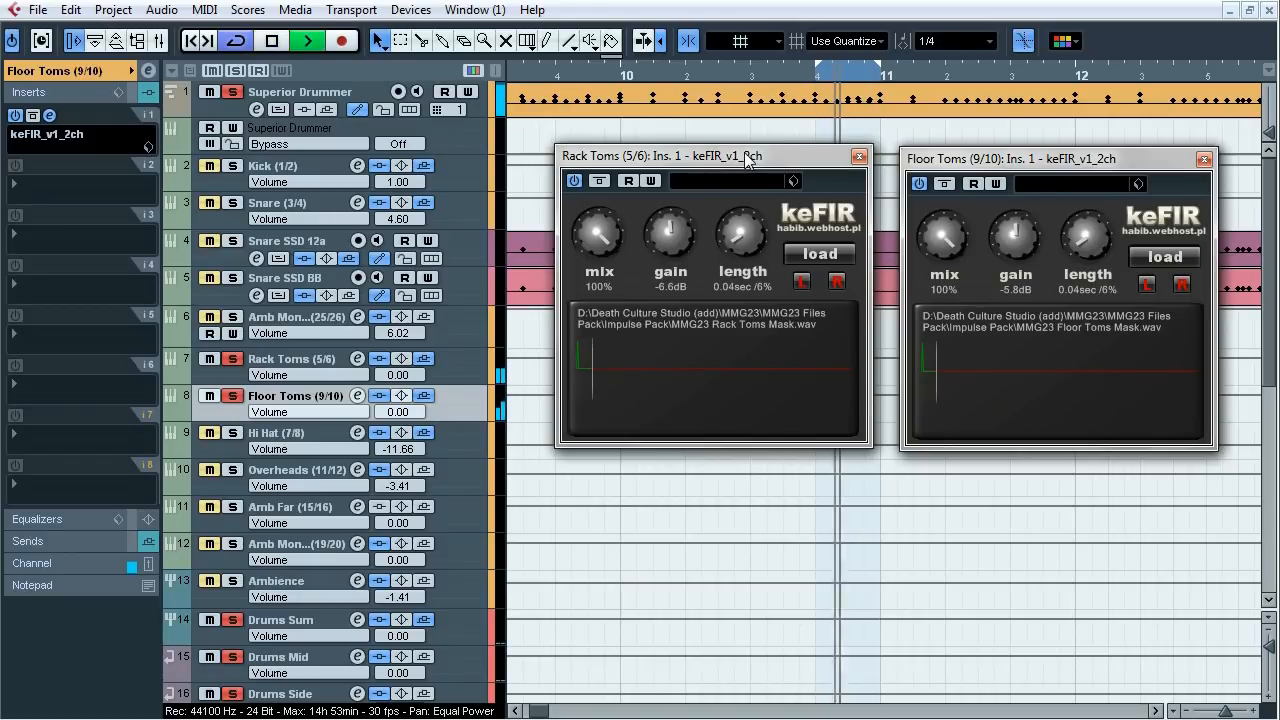
left_click(599, 181)
left_click(944, 184)
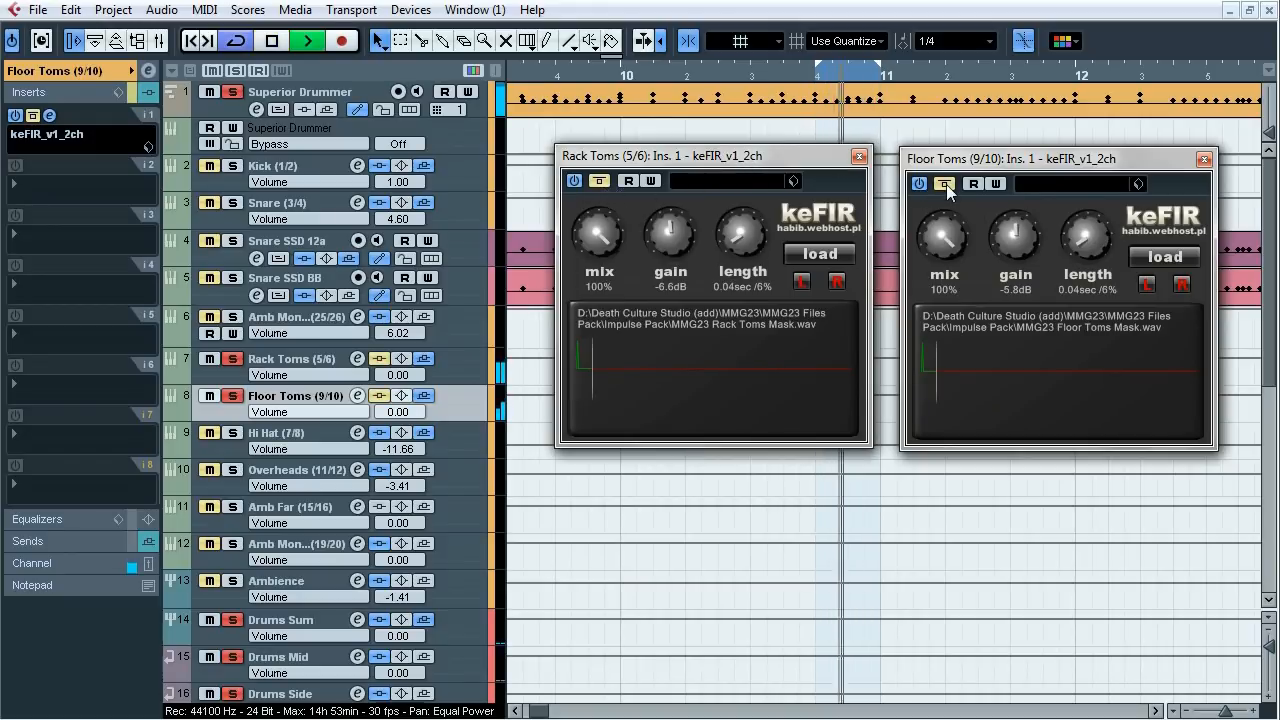
left_click(944, 184)
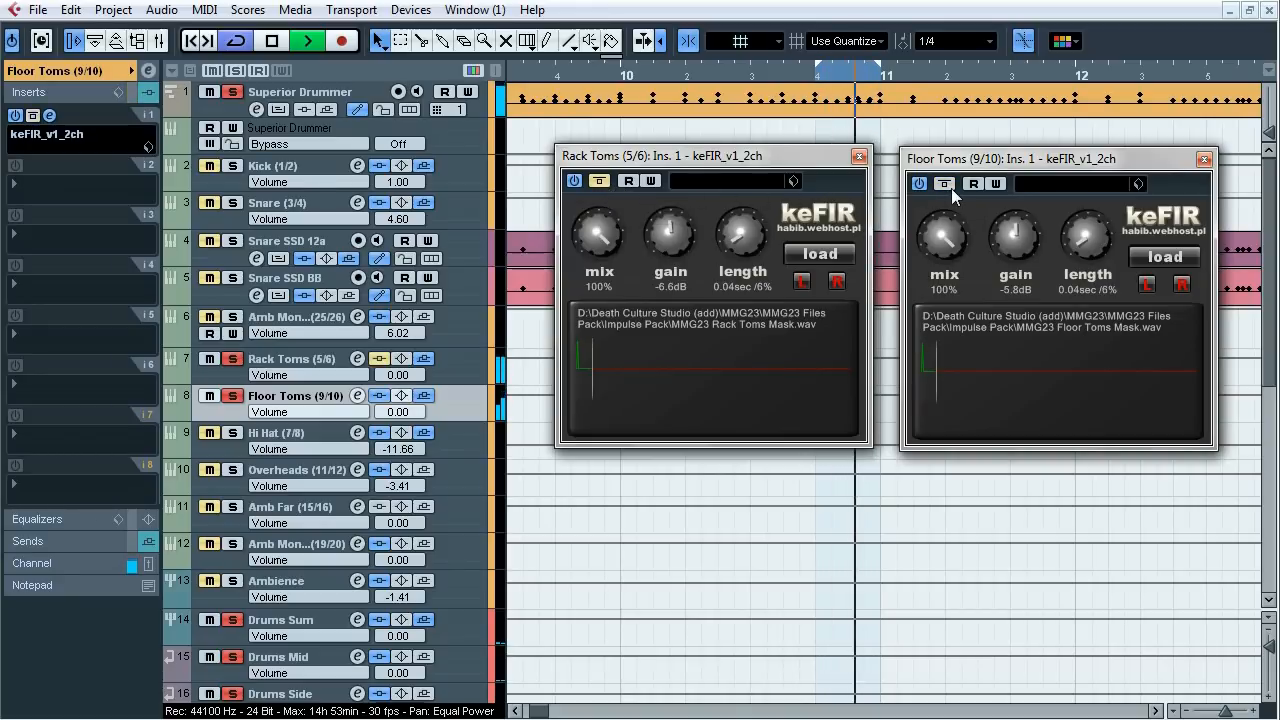
left_click(599, 181)
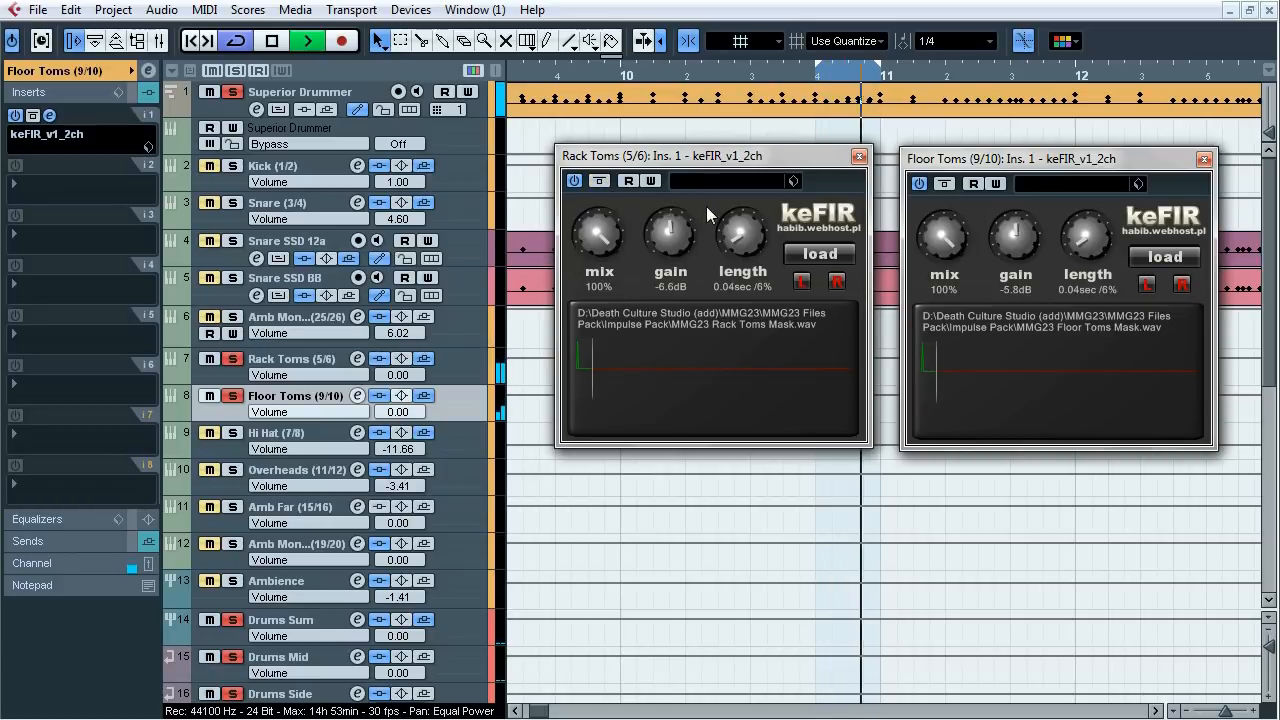
key("space")
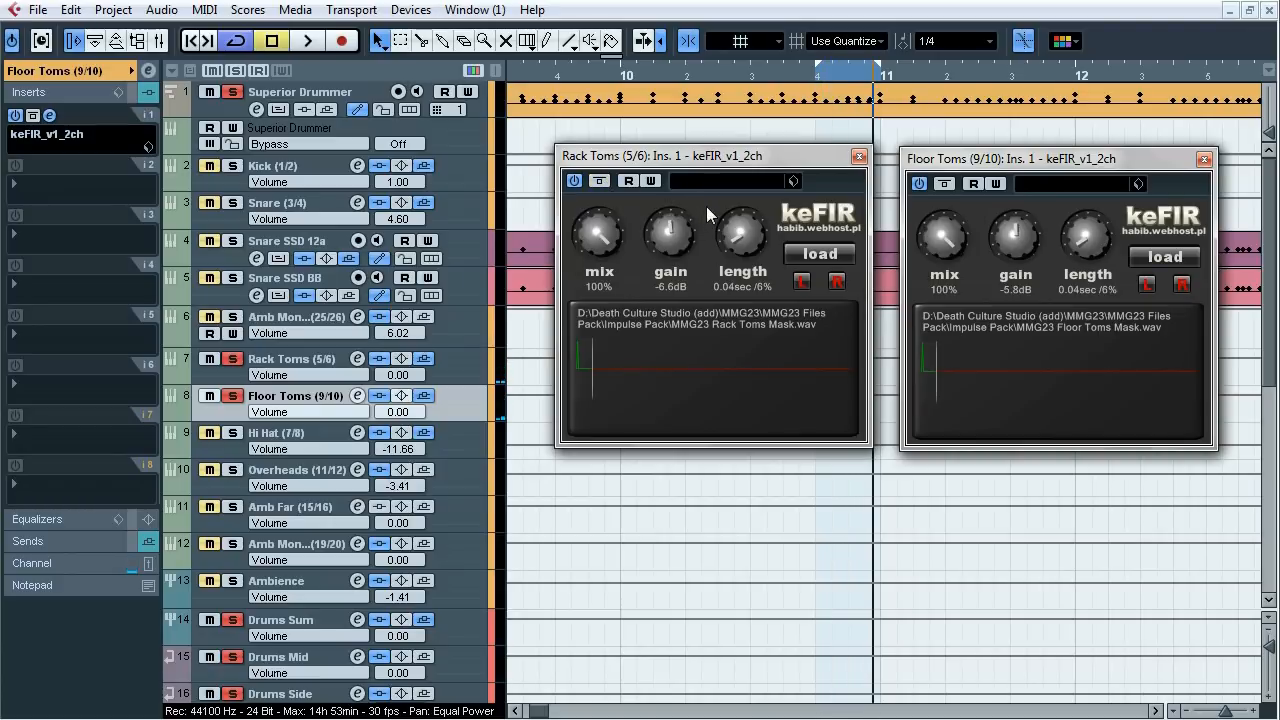
- Close both keFIR windows and display the sends of the Floor Toms and Rack Toms channels
left_click(859, 156)
left_click(1204, 159)
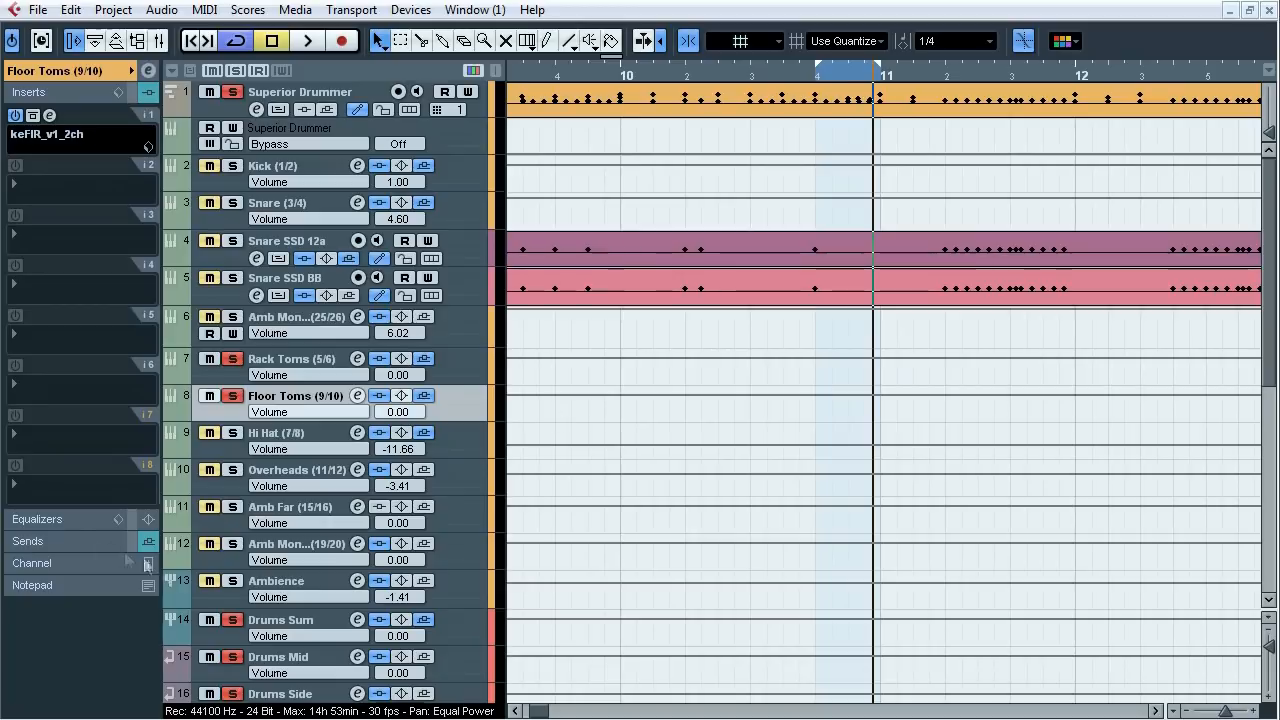
left_click(73, 540)
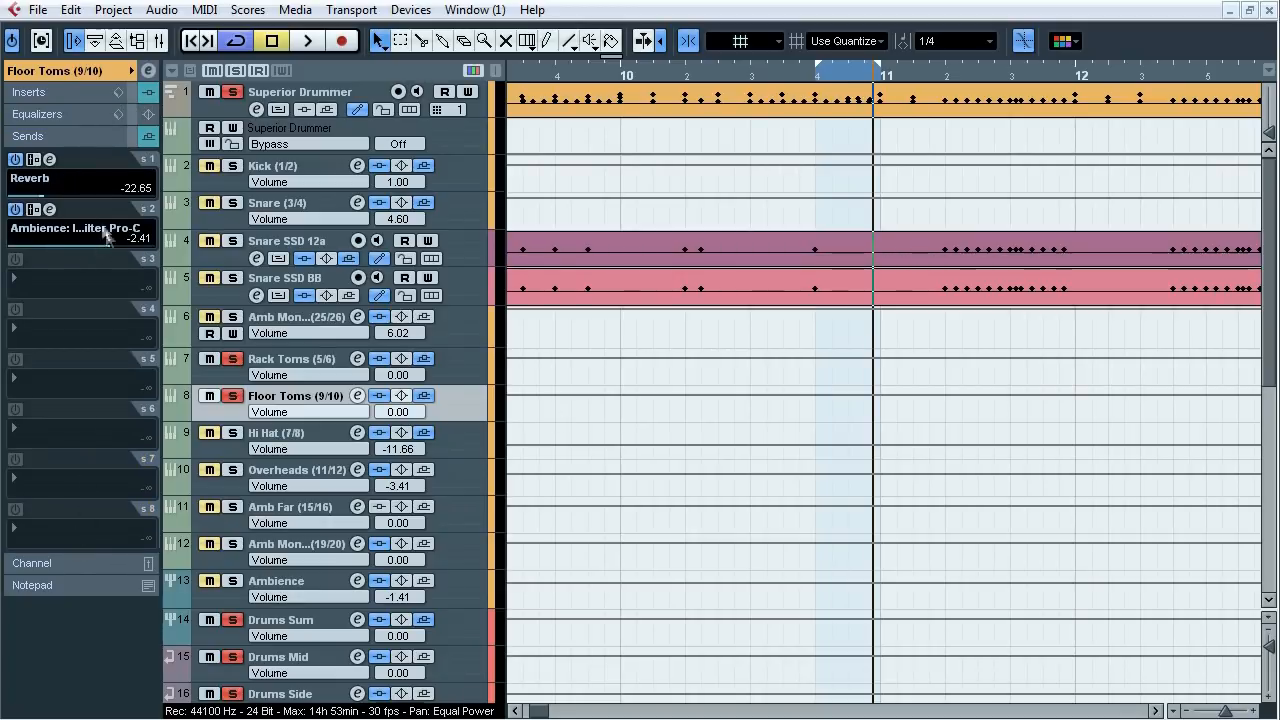
left_click(293, 358)
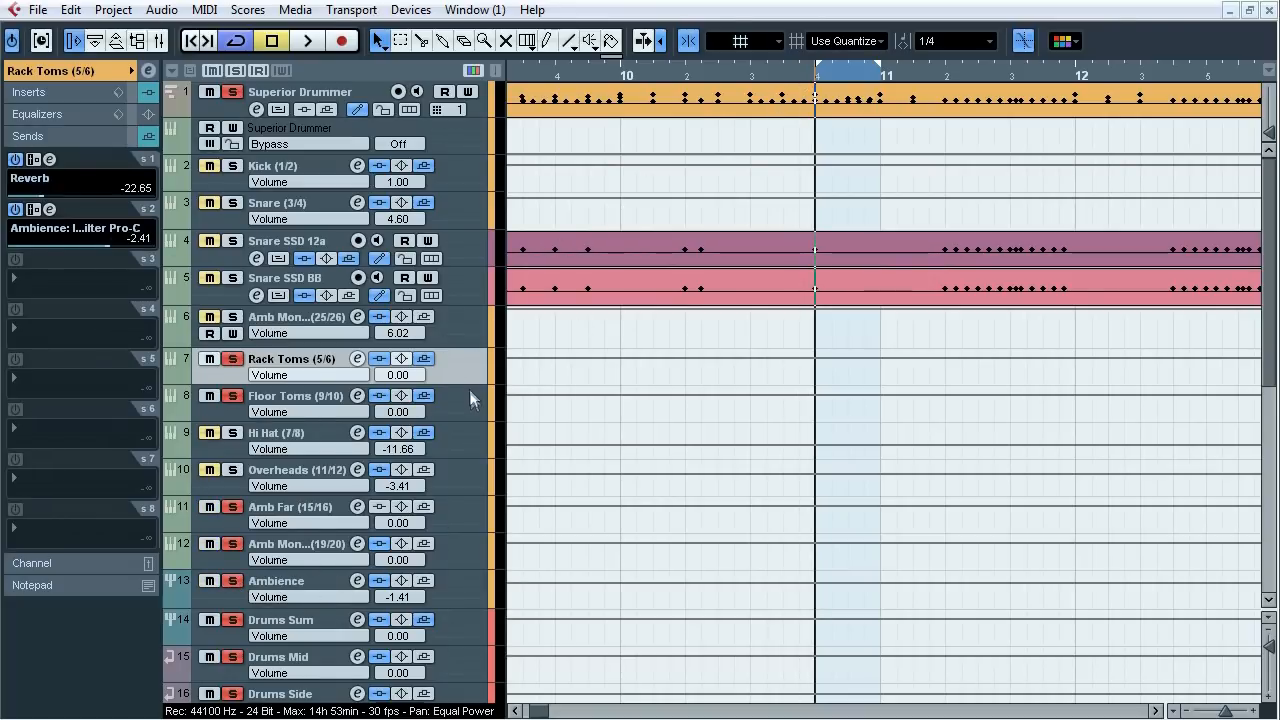
- Play the looped toms, compare the Rack Toms and Floor Toms sends active and bypassed, leave both active and stop
key("space")
left_click(424, 395)
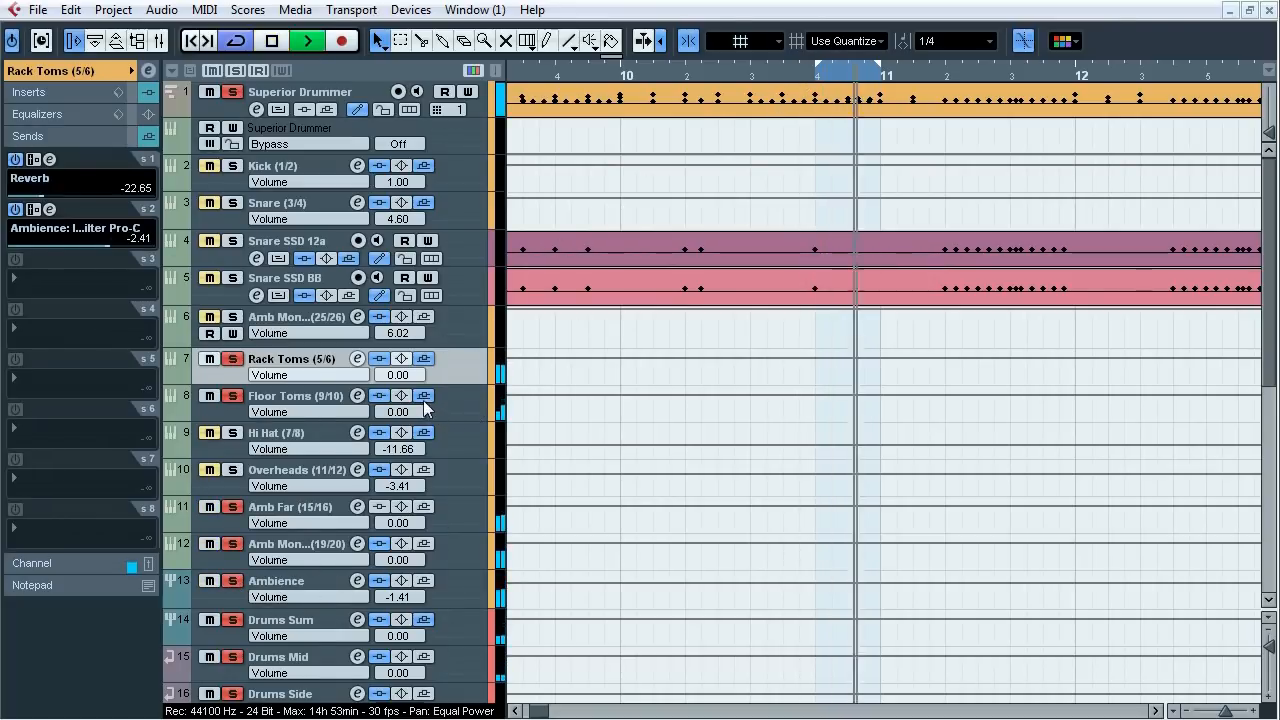
left_click(424, 358)
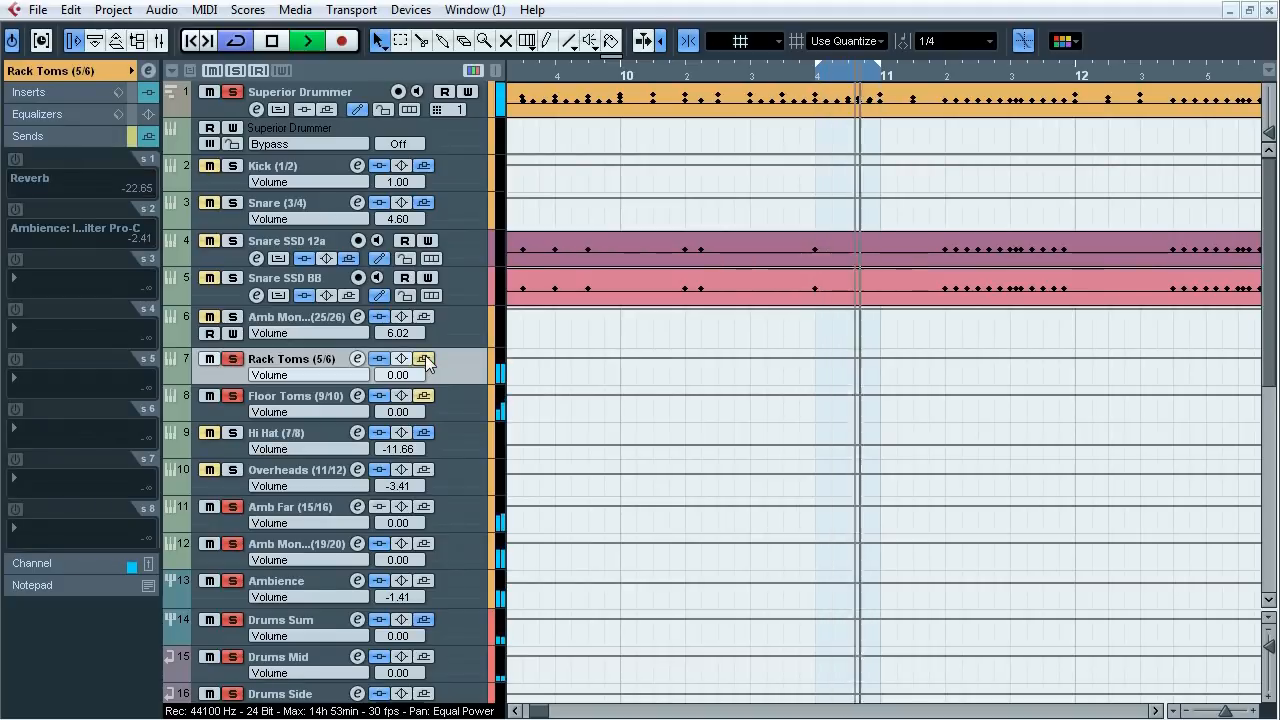
left_click(424, 358)
left_click(424, 395)
left_click(424, 395)
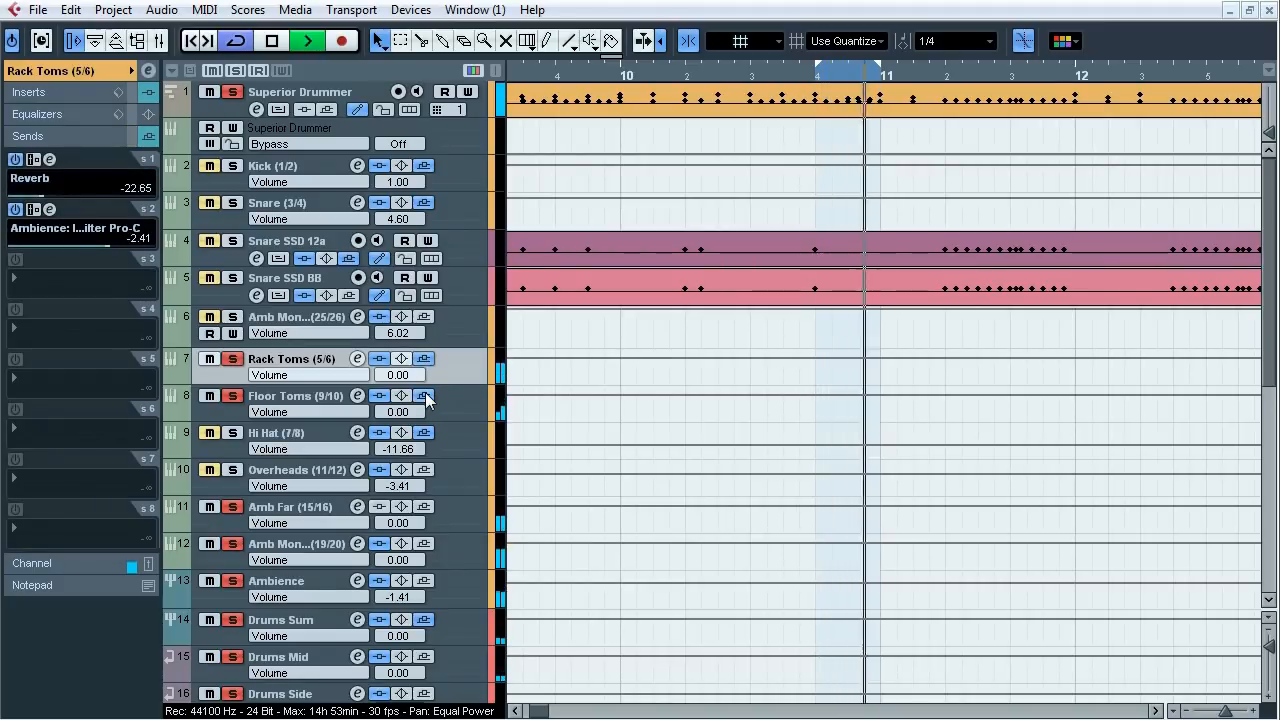
left_click(424, 358)
left_click(424, 358)
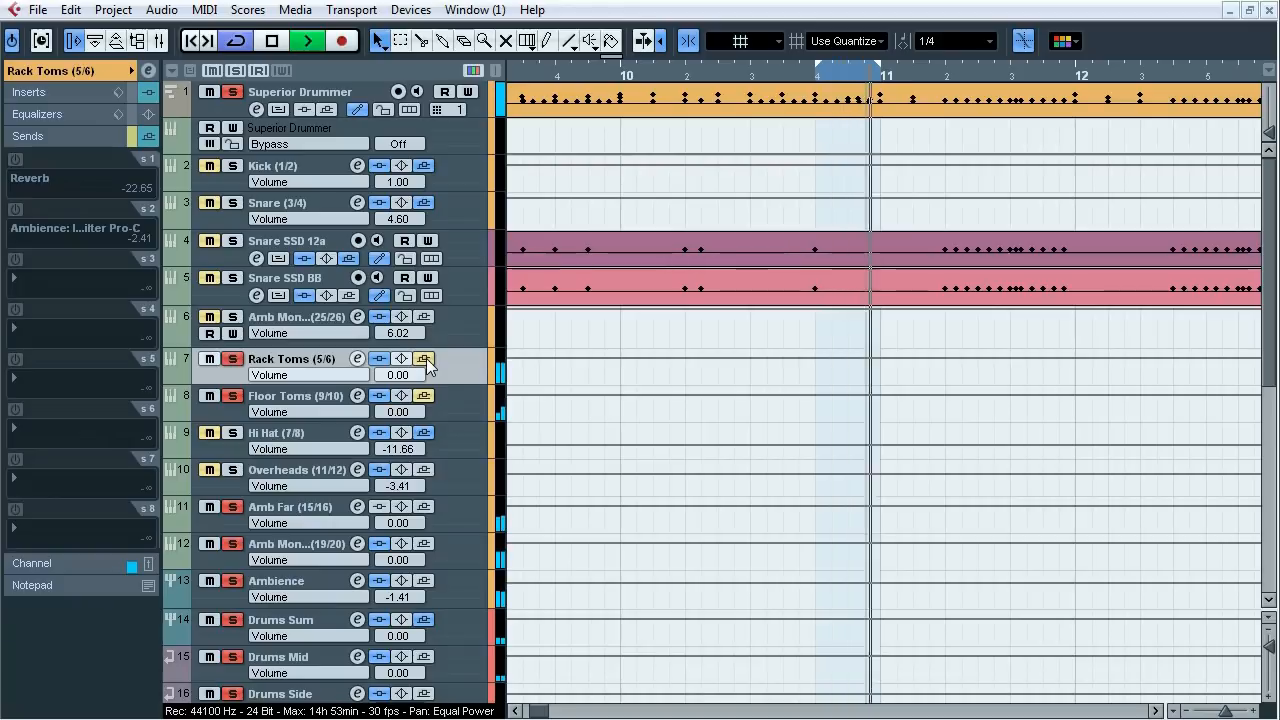
left_click(424, 395)
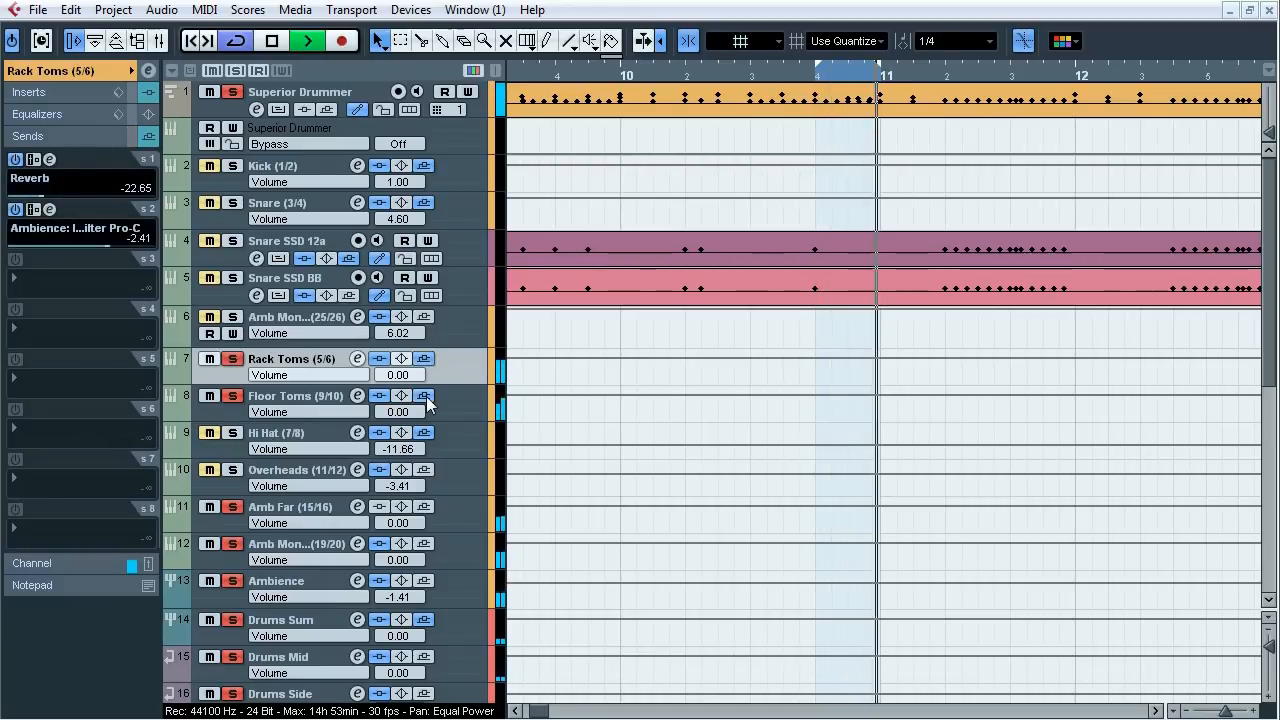
key("space")
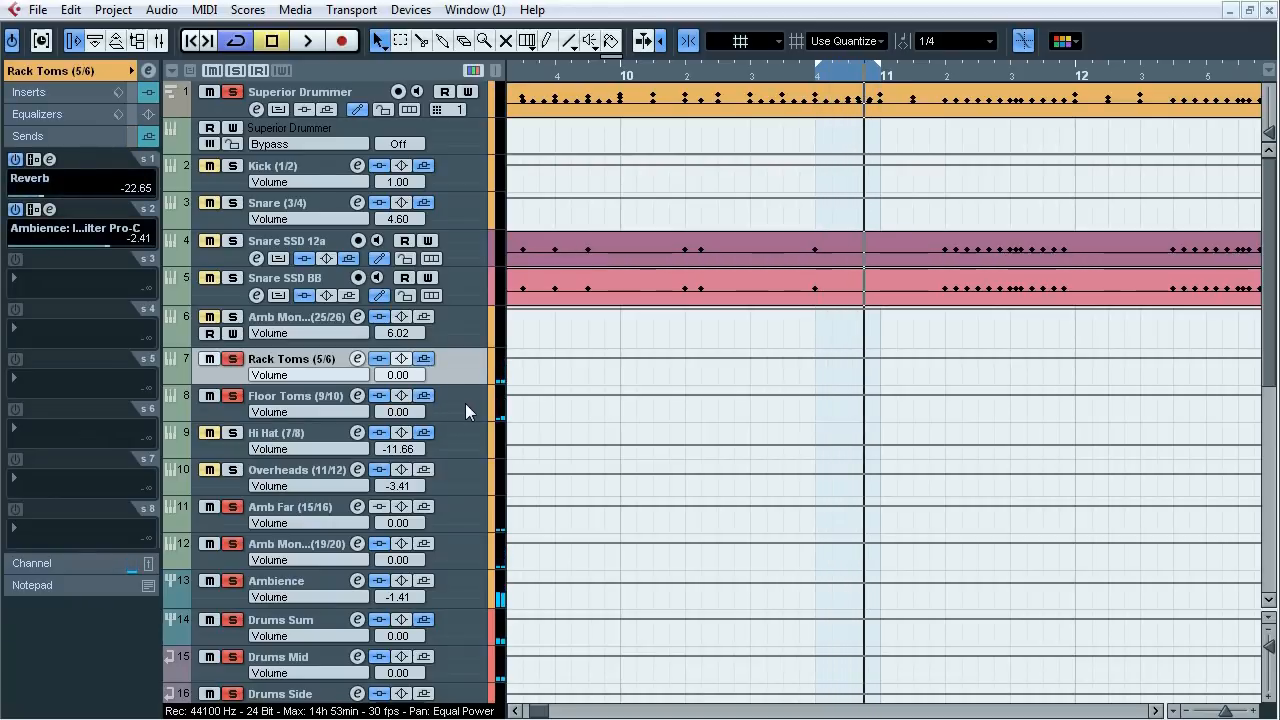
- Clear all solos and inspect the Reverb channel's output routing and inserts
left_click(236, 72)
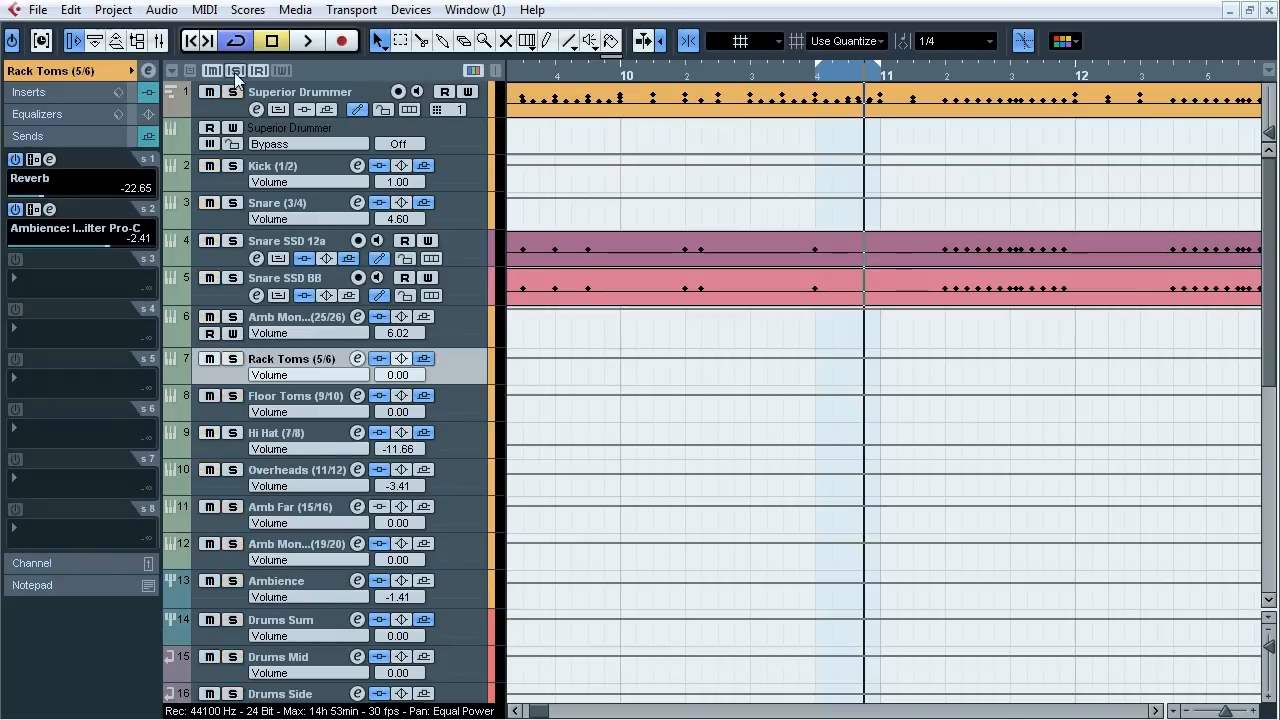
scroll(330, 400, "down", 10)
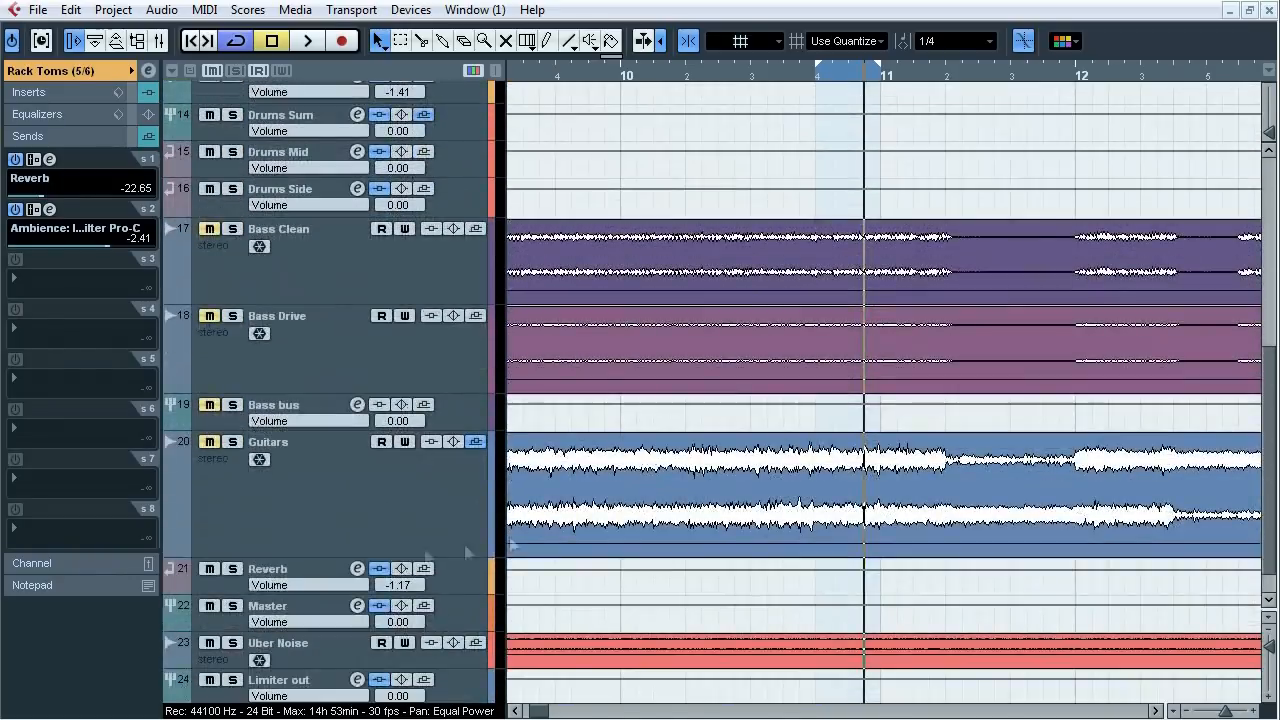
left_click(309, 568)
left_click(83, 91)
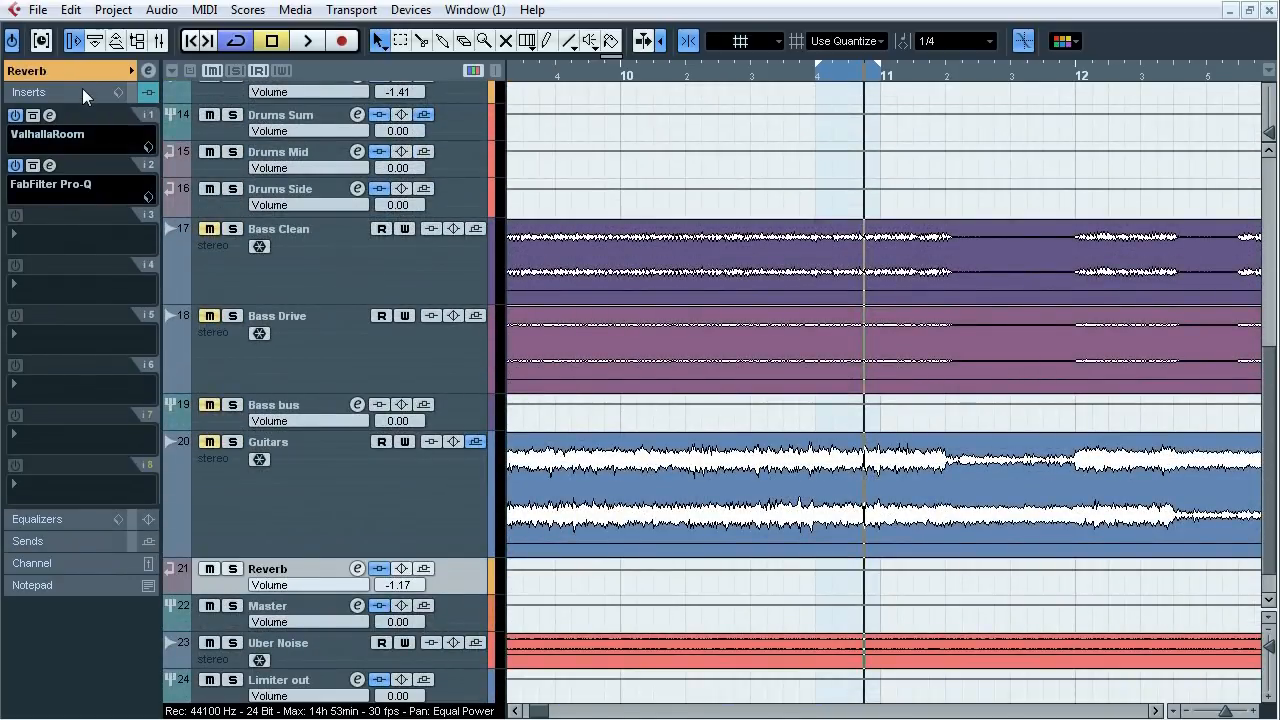
left_click(82, 69)
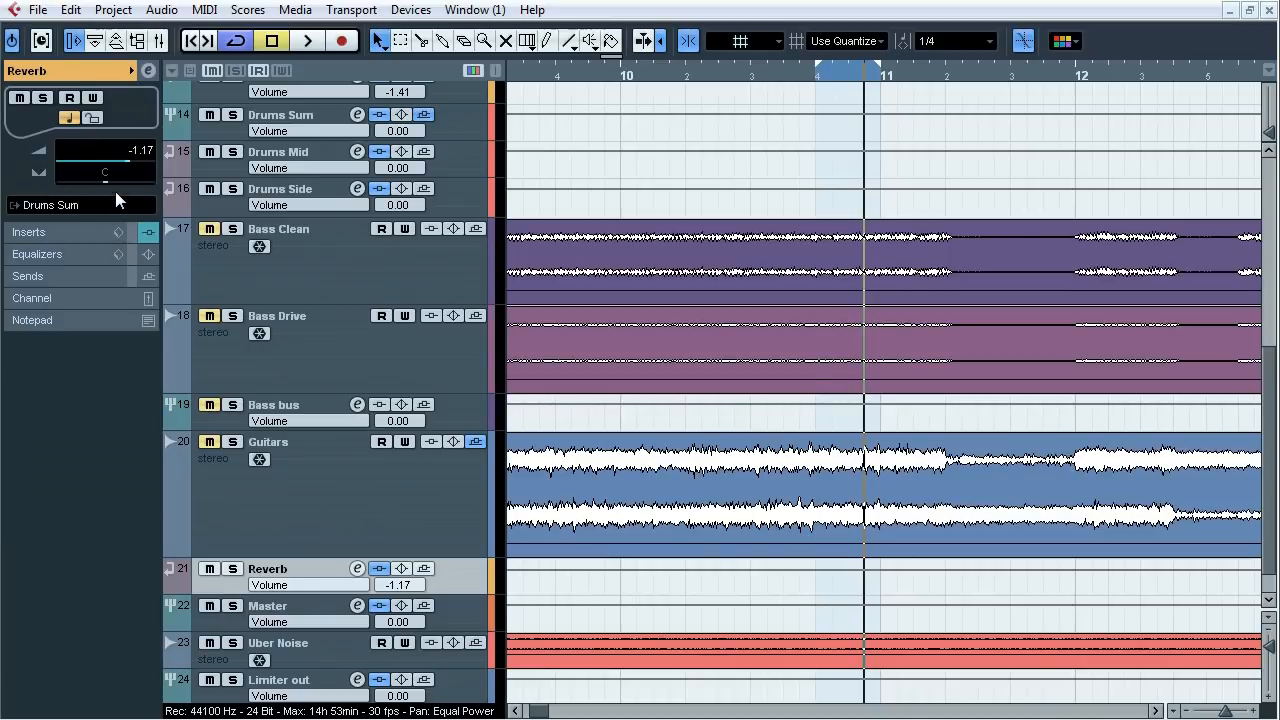
left_click(80, 232)
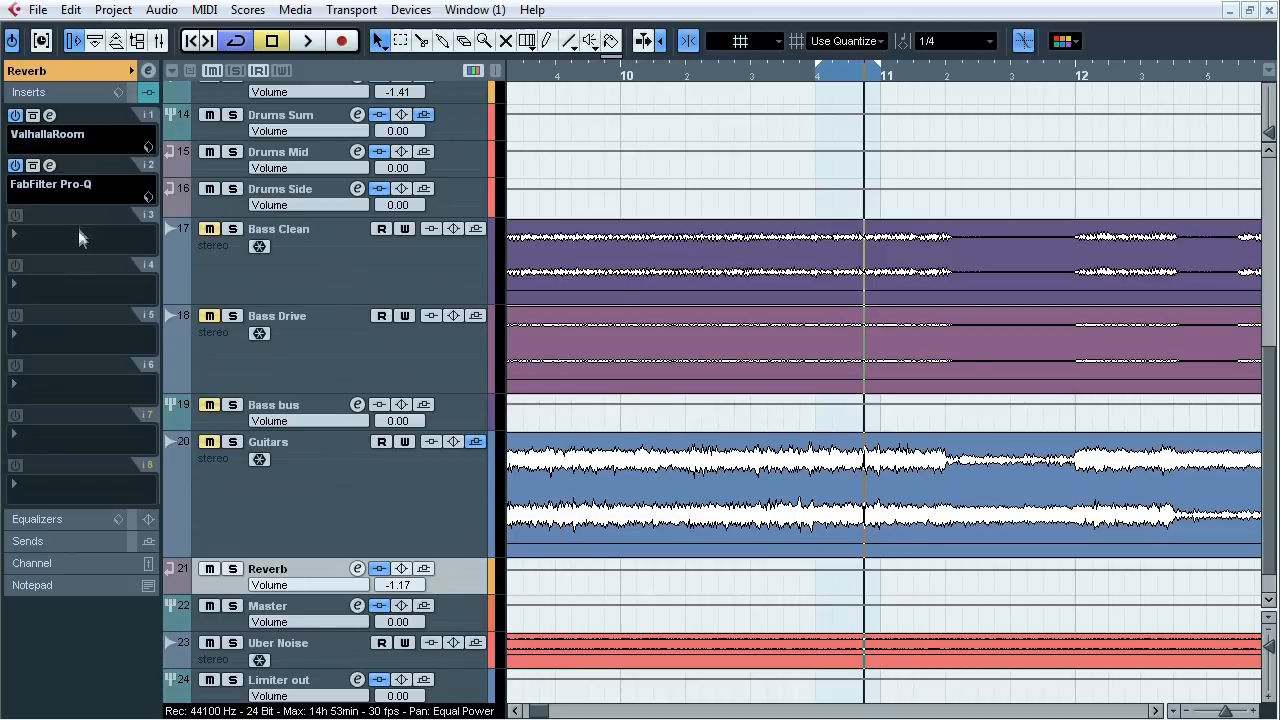
- Open ValhallaRoom in the Reverb channel's insert 1, review its early and late reverb settings, and close it
left_click(50, 114)
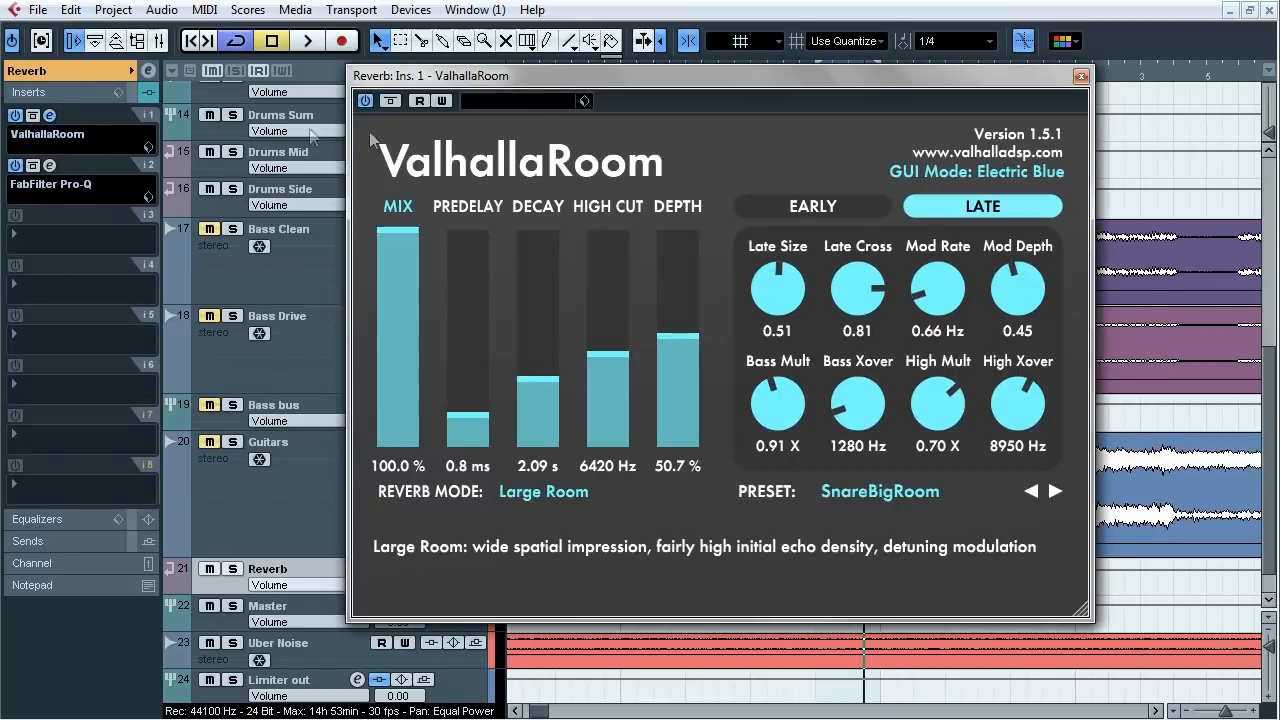
left_click_drag(560, 86, 511, 76)
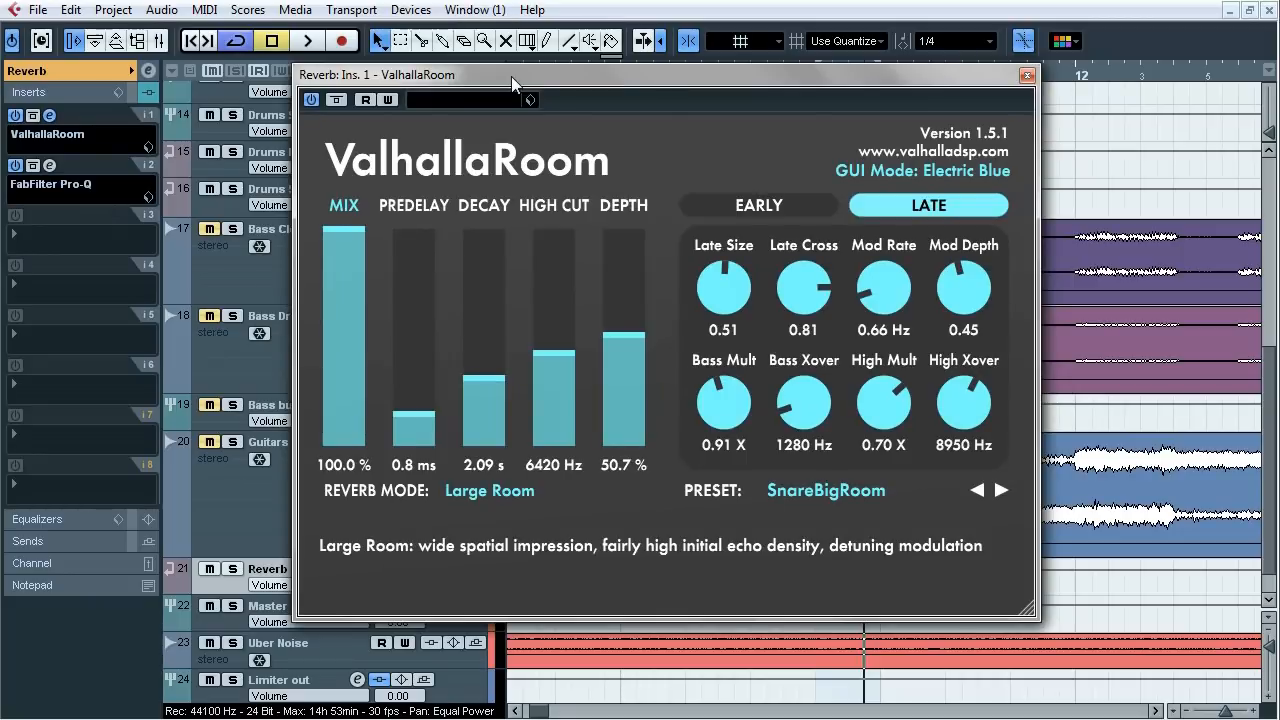
left_click(788, 209)
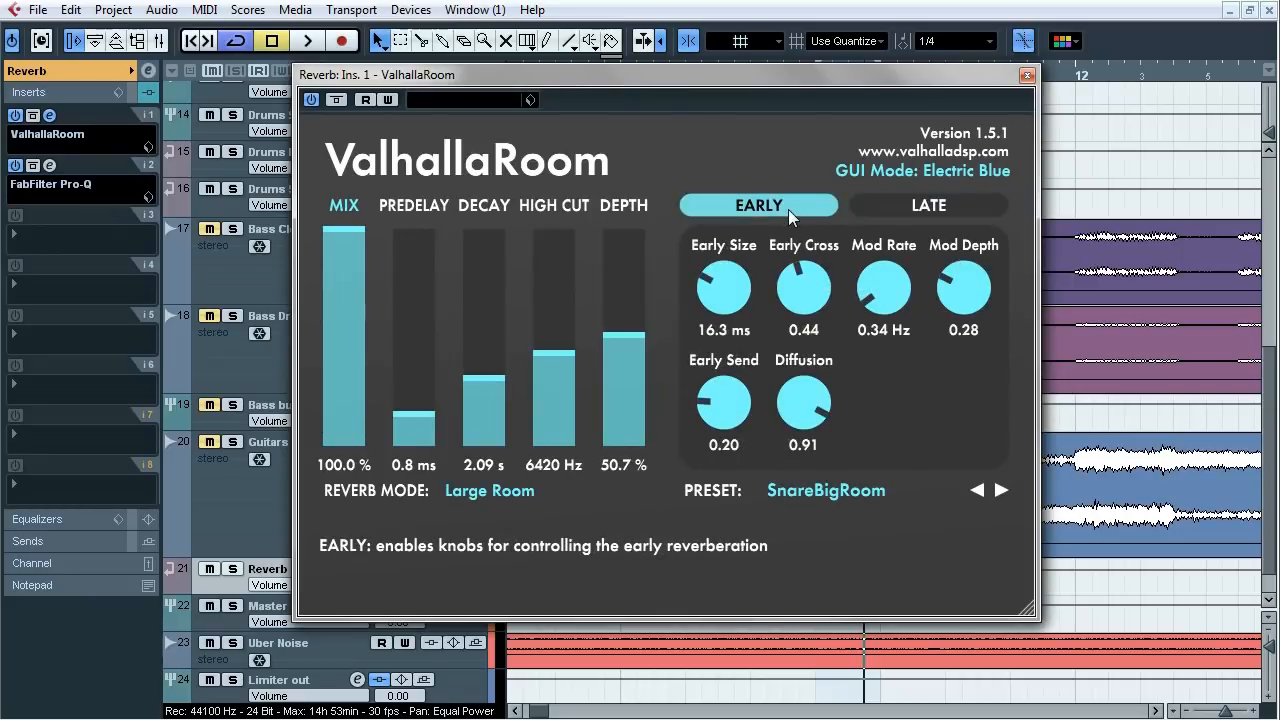
left_click(918, 205)
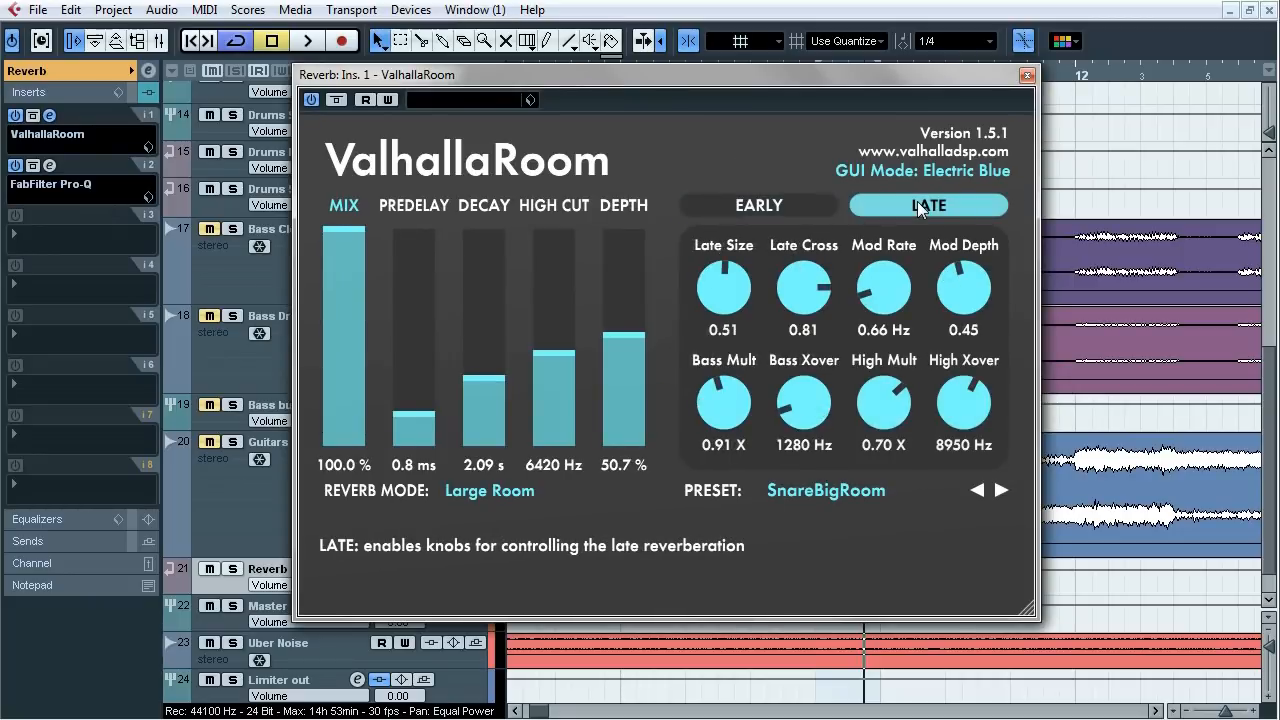
left_click(1027, 75)
- Open FabFilter Pro-Q in the Reverb channel's insert 2, examine its EQ curve, and close it
left_click(49, 165)
left_click_drag(705, 36, 527, 115)
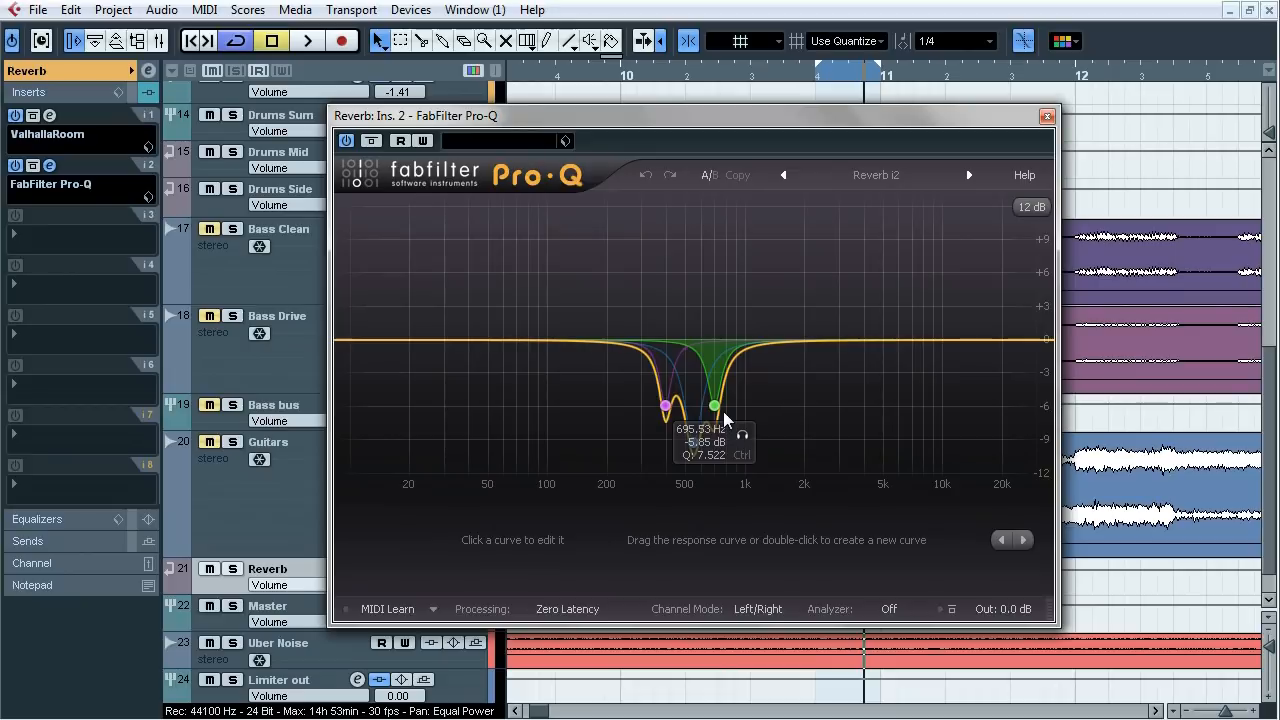
left_click(1047, 116)
- Play the drums from around bar 7 and compare the mix with the Reverb channel muted and unmuted
left_click_drag(717, 72, 702, 30)
left_click_drag(530, 73, 629, 72)
key("space")
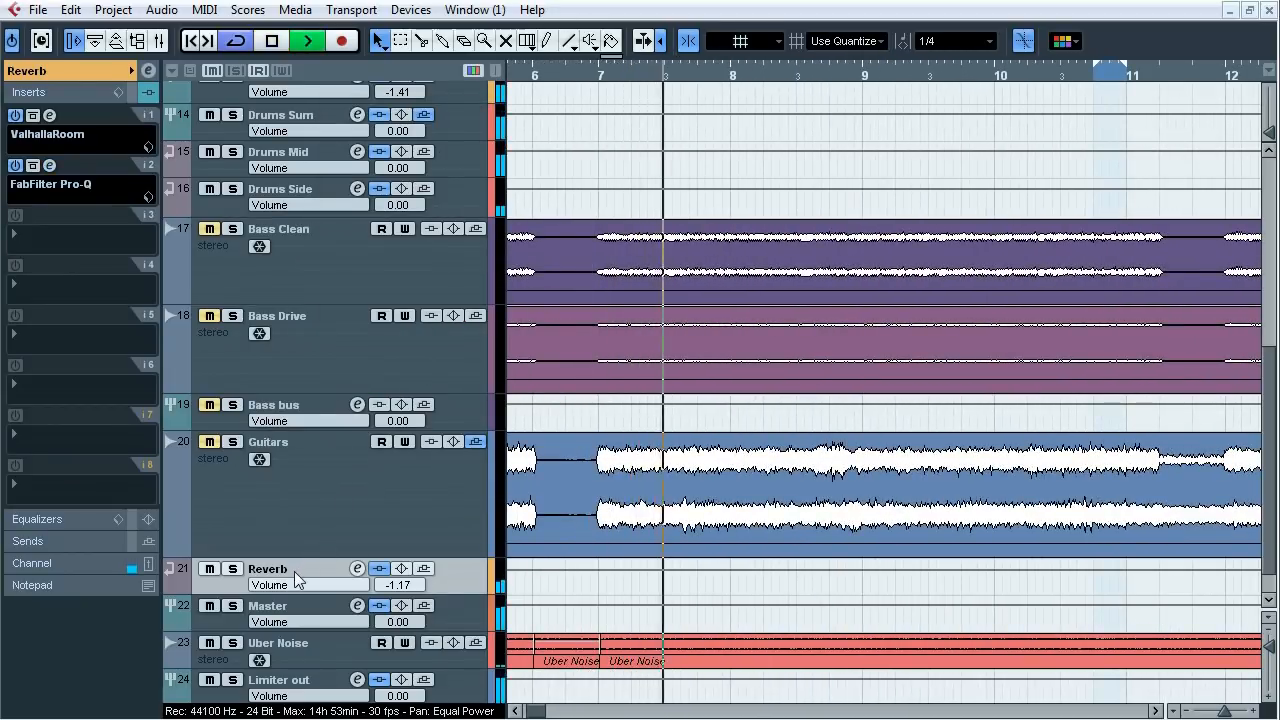
left_click(210, 569)
left_click(210, 569)
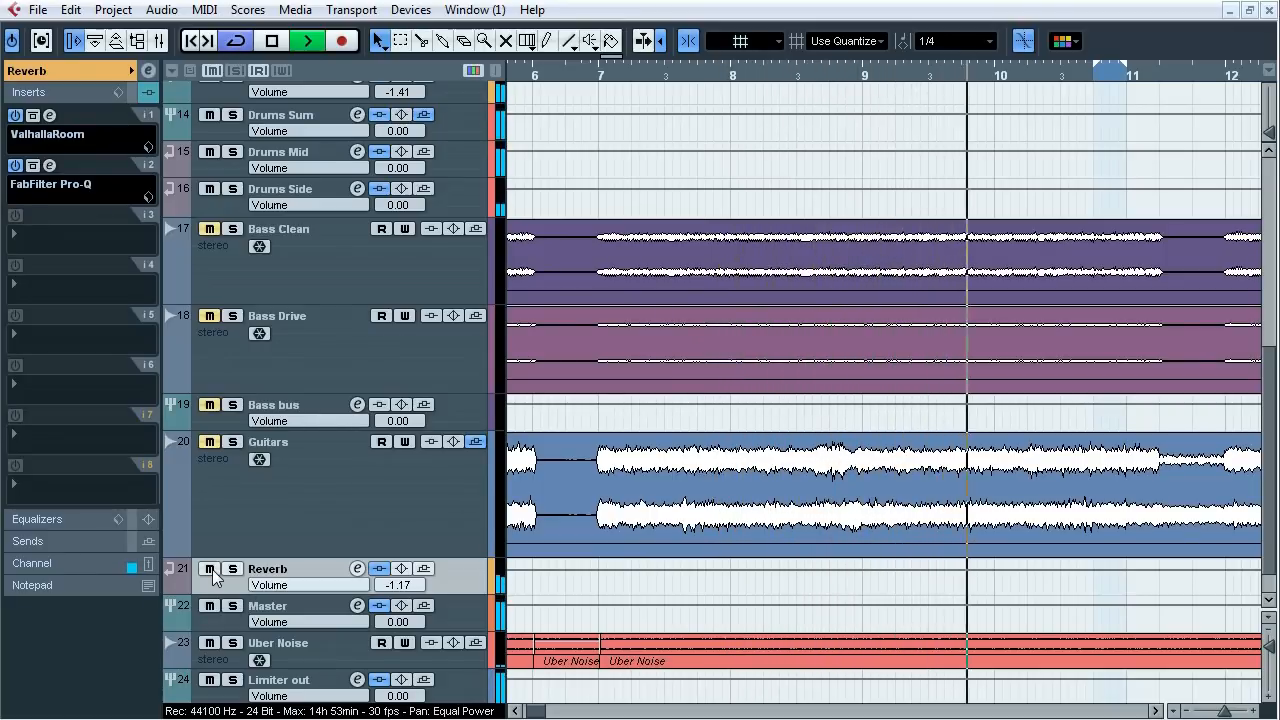
left_click(210, 569)
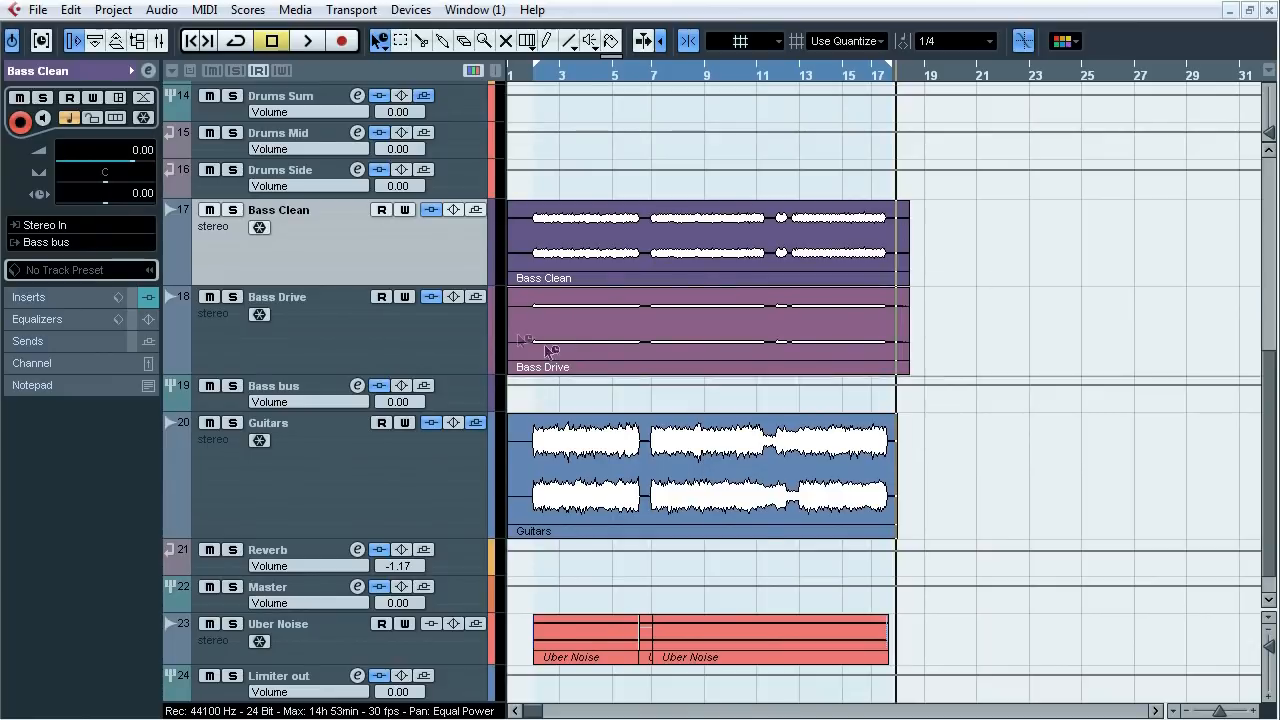
- Open the FabFilter Pro-C in insert 1 of both Bass Clean and Bass Drive and move their windows apart
left_click(405, 330, "shift")
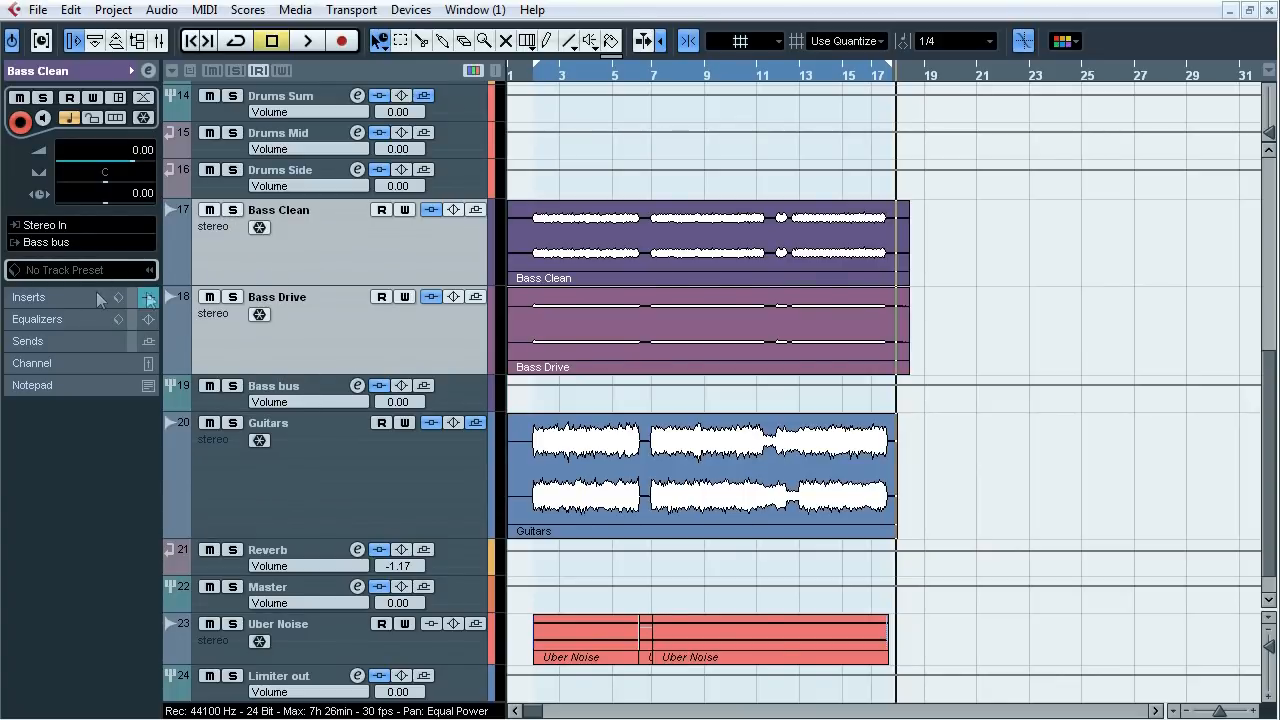
left_click(59, 299)
left_click(49, 115)
left_click(323, 345)
left_click(49, 115)
left_click_drag(456, 120, 851, 147)
left_click_drag(740, 67, 685, 66)
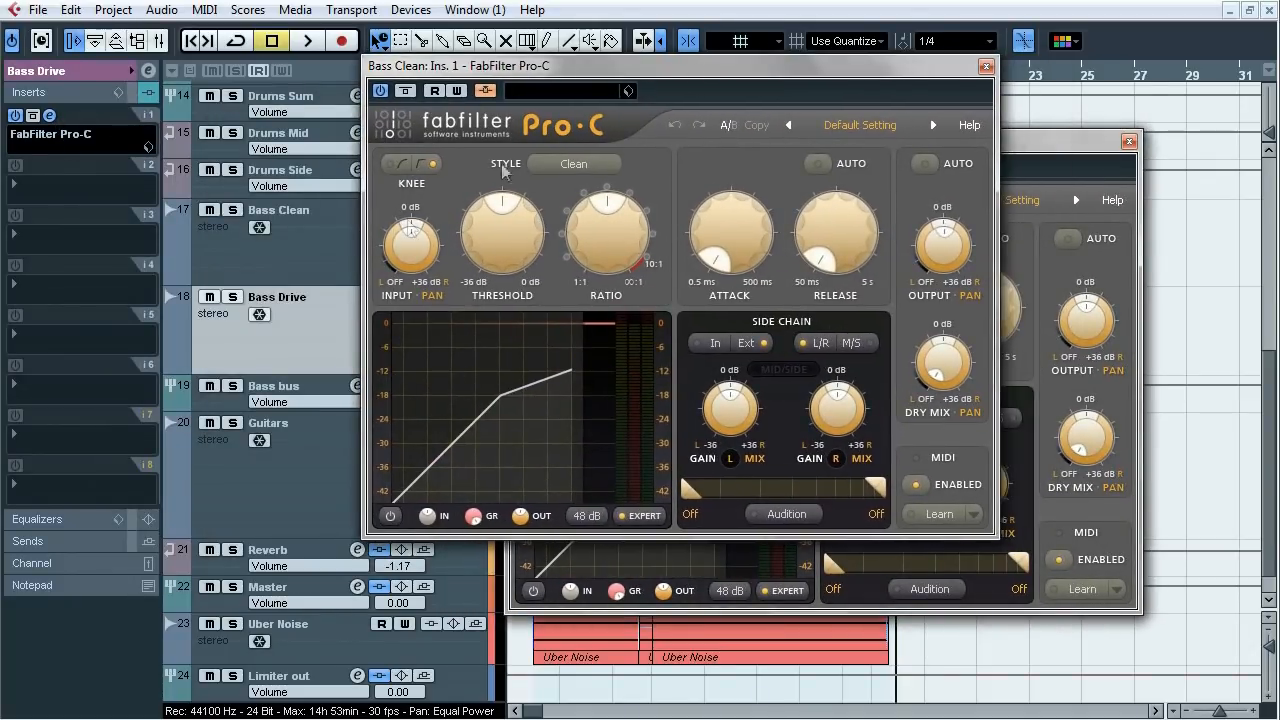
- Mute the Guitars track, play the drums and bass, and arrange the two Pro-C windows so both bypass controls are reachable
left_click(233, 297)
left_click(233, 210)
key("space")
left_click_drag(751, 60, 744, 243)
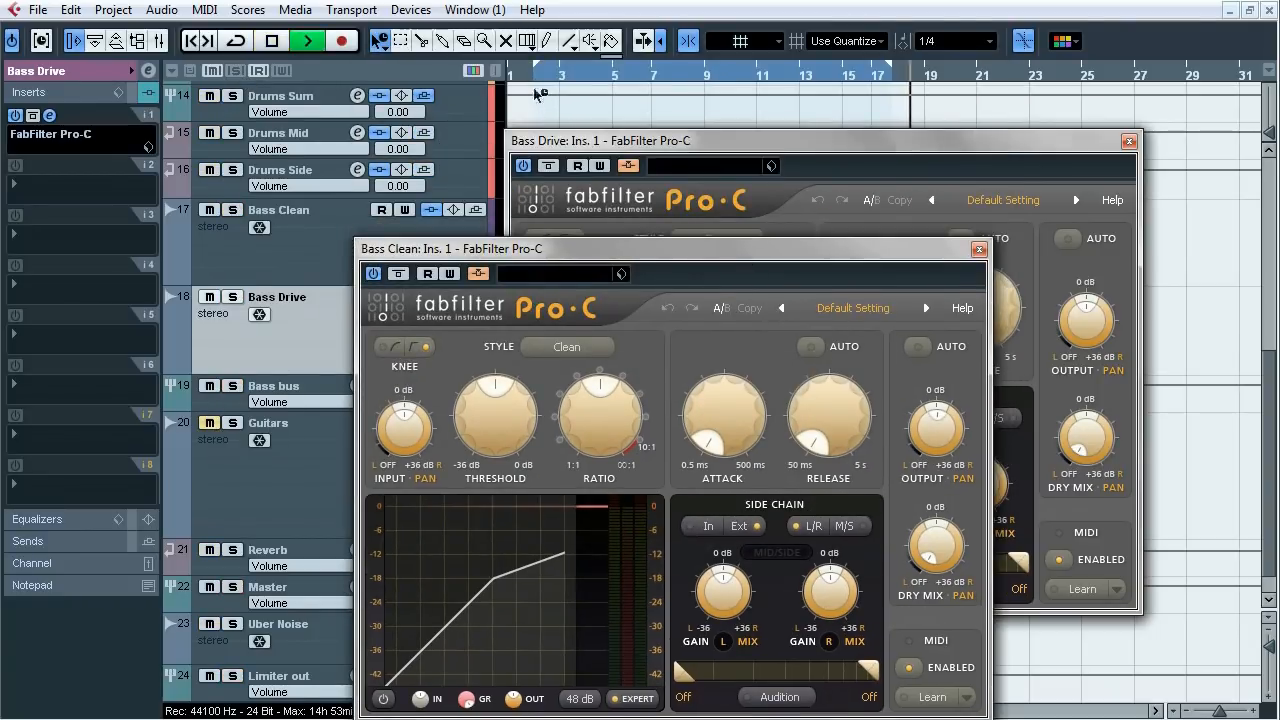
left_click_drag(588, 250, 933, 194)
left_click_drag(660, 143, 533, 160)
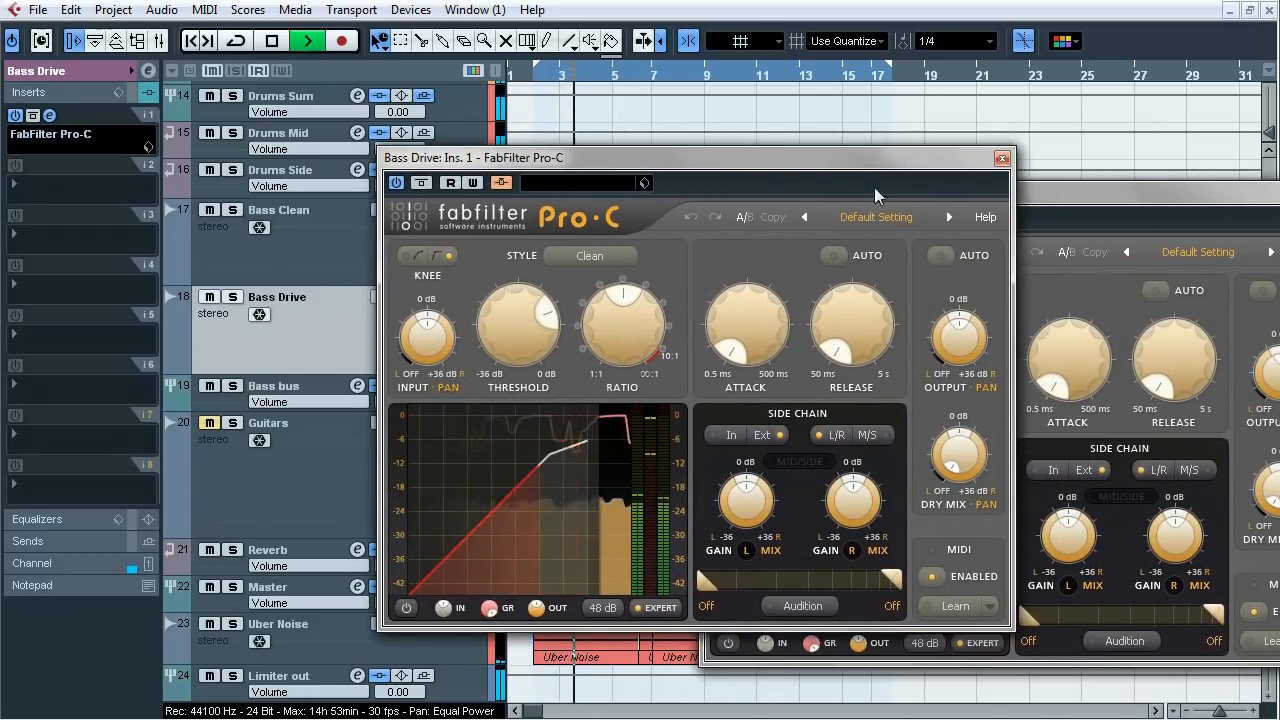
- Compare the bass with the Bass Clean and Bass Drive Pro-C compressors bypassed and active during playback, leave both active, and stop playback
left_click(1090, 198)
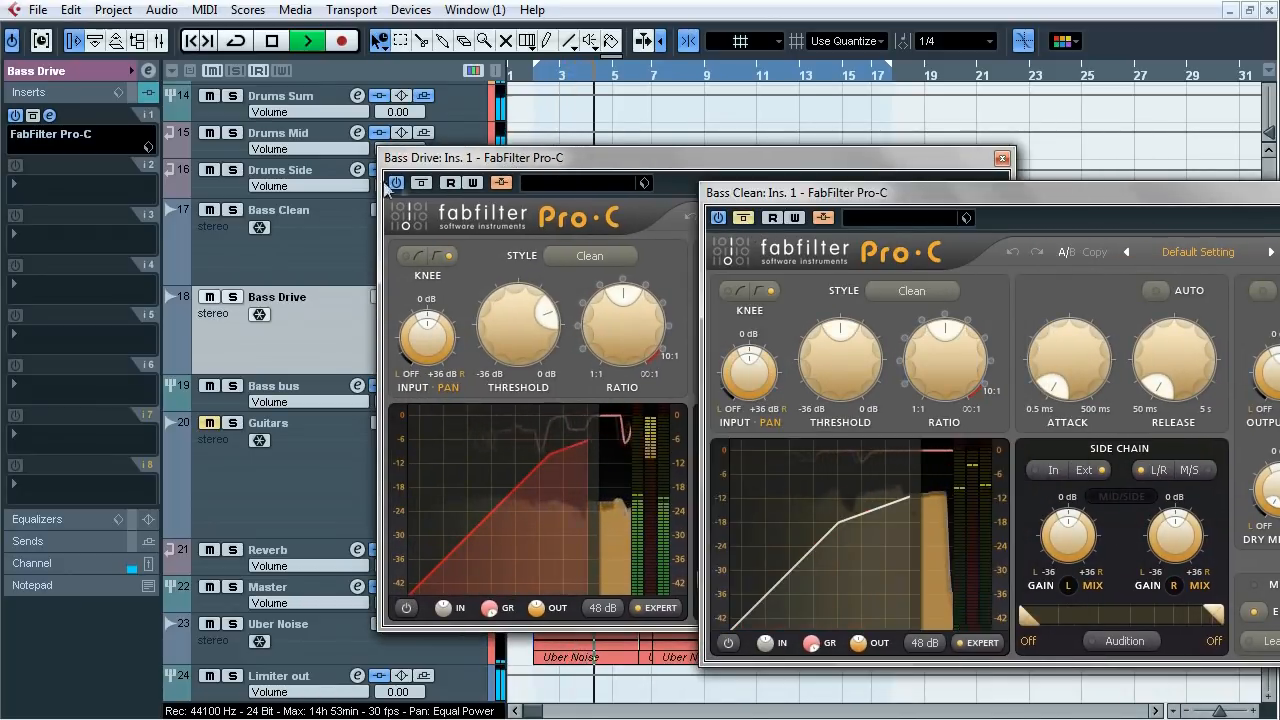
left_click(420, 190)
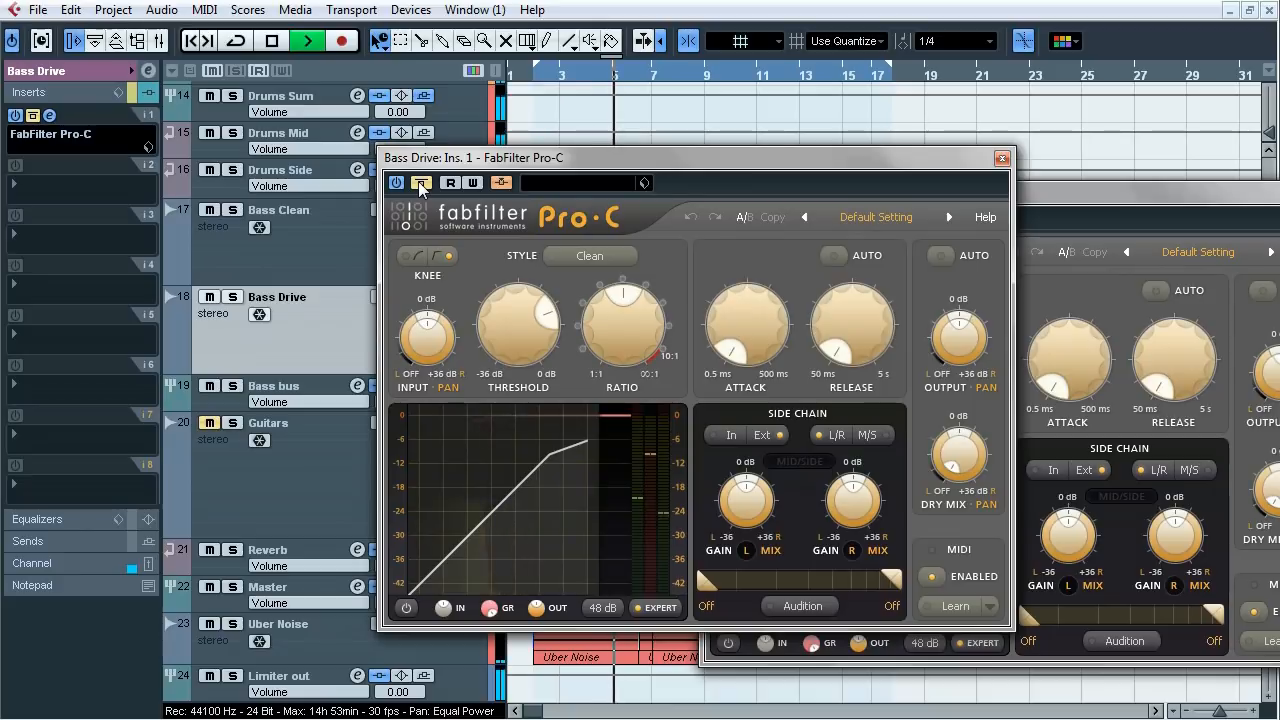
left_click(1160, 209)
left_click(745, 219)
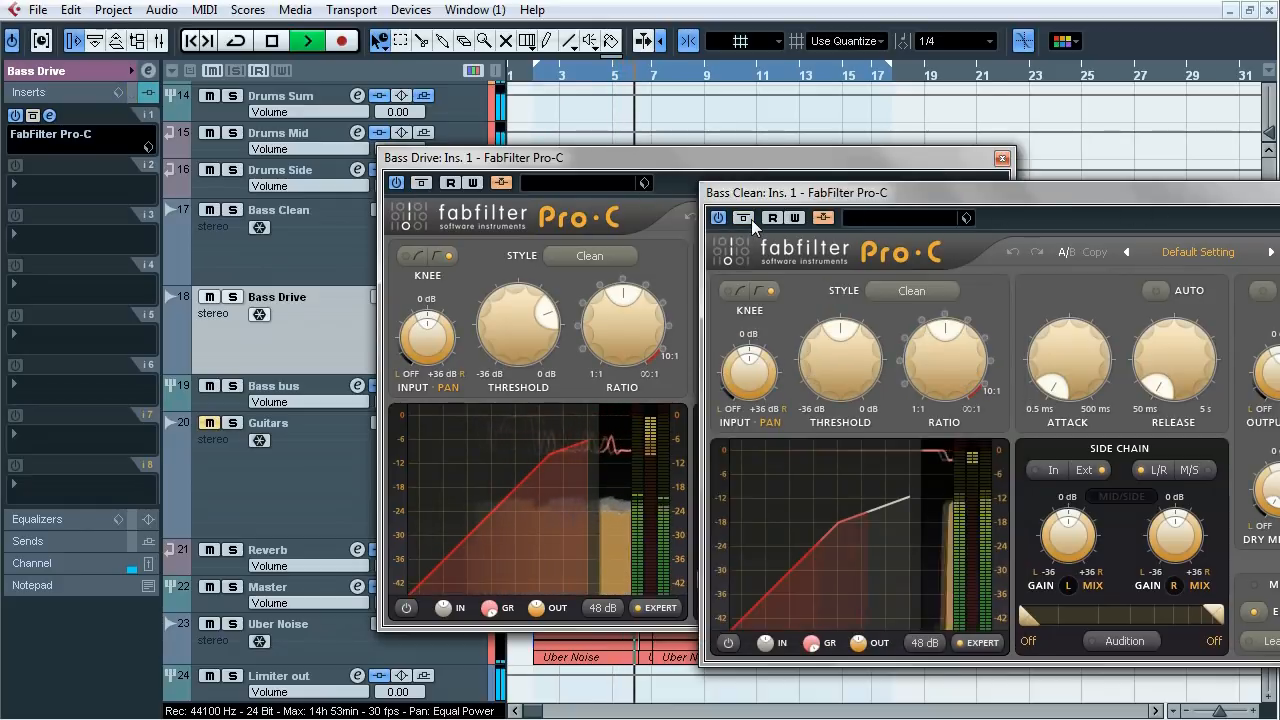
left_click(744, 219)
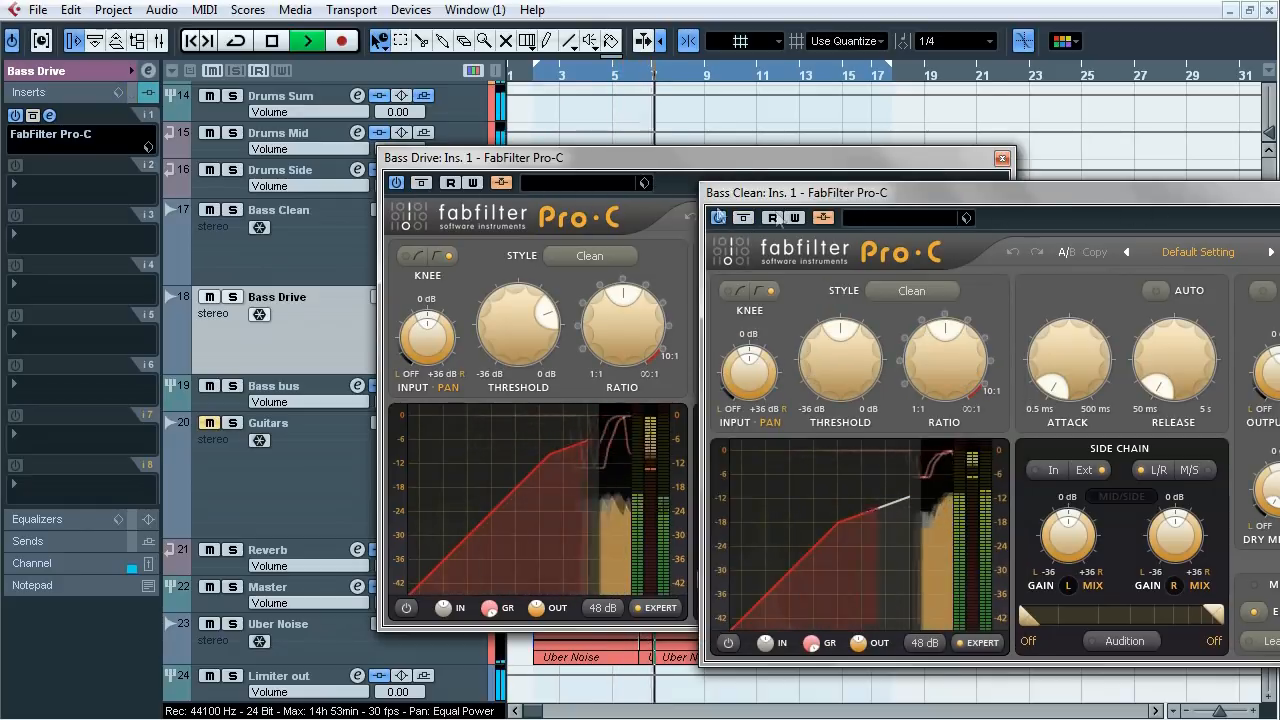
left_click(424, 187)
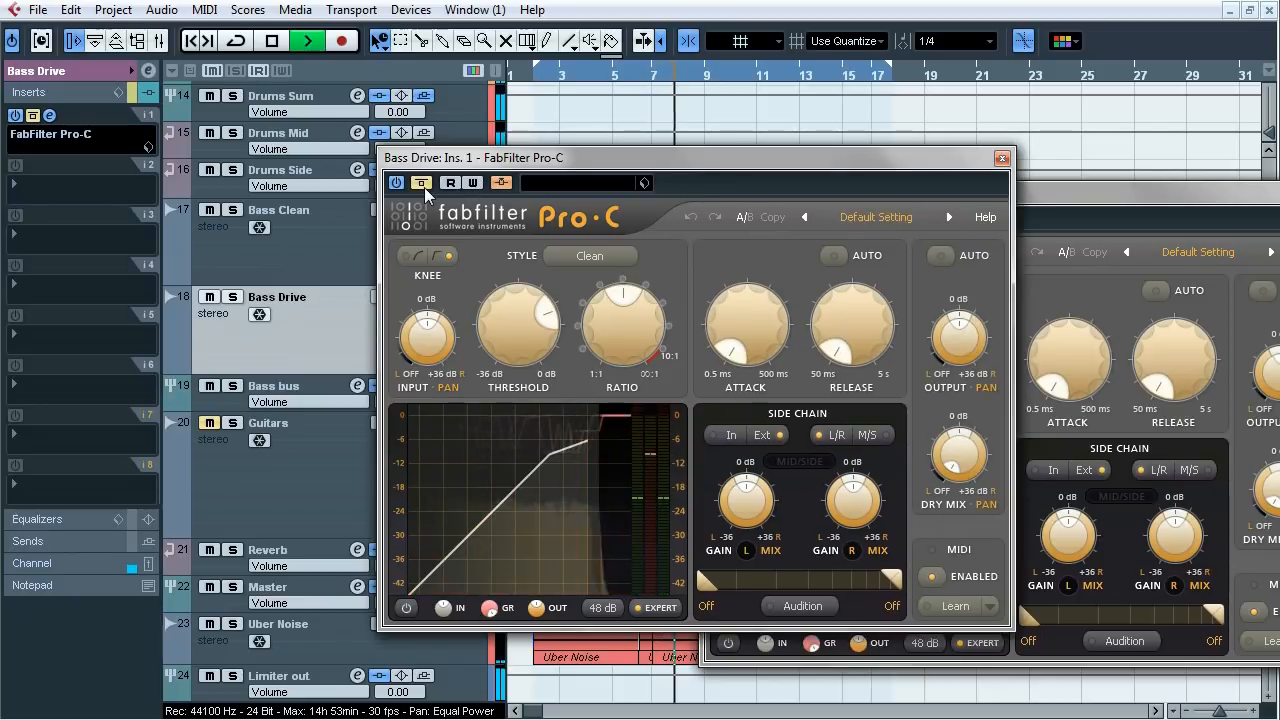
left_click(424, 187)
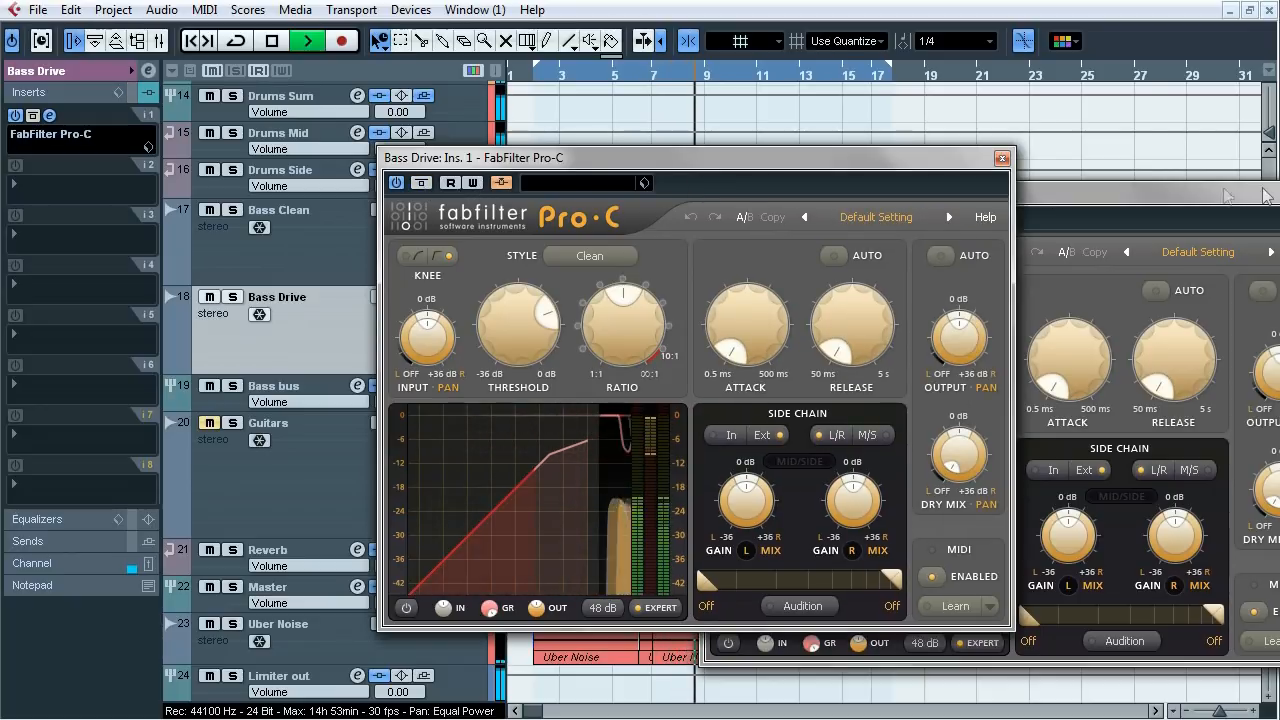
left_click(1220, 203)
left_click(744, 218)
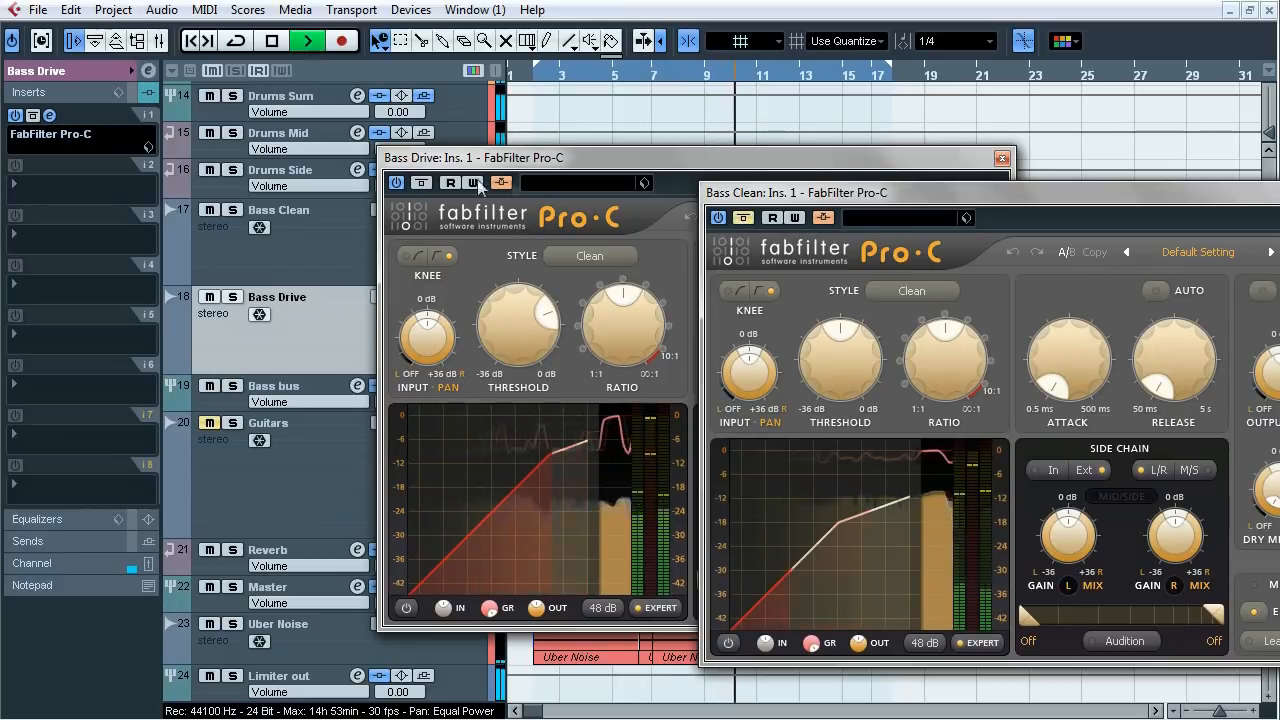
left_click(432, 180)
left_click(425, 183)
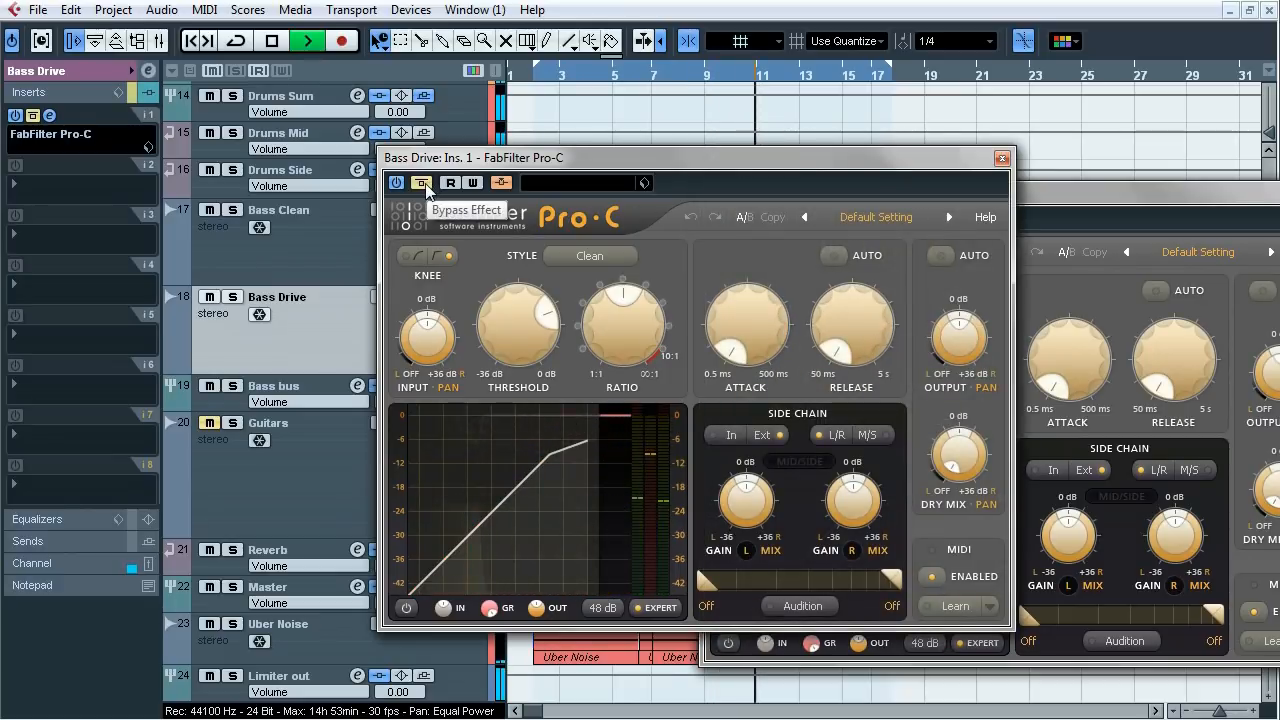
left_click(421, 183)
left_click(1127, 194)
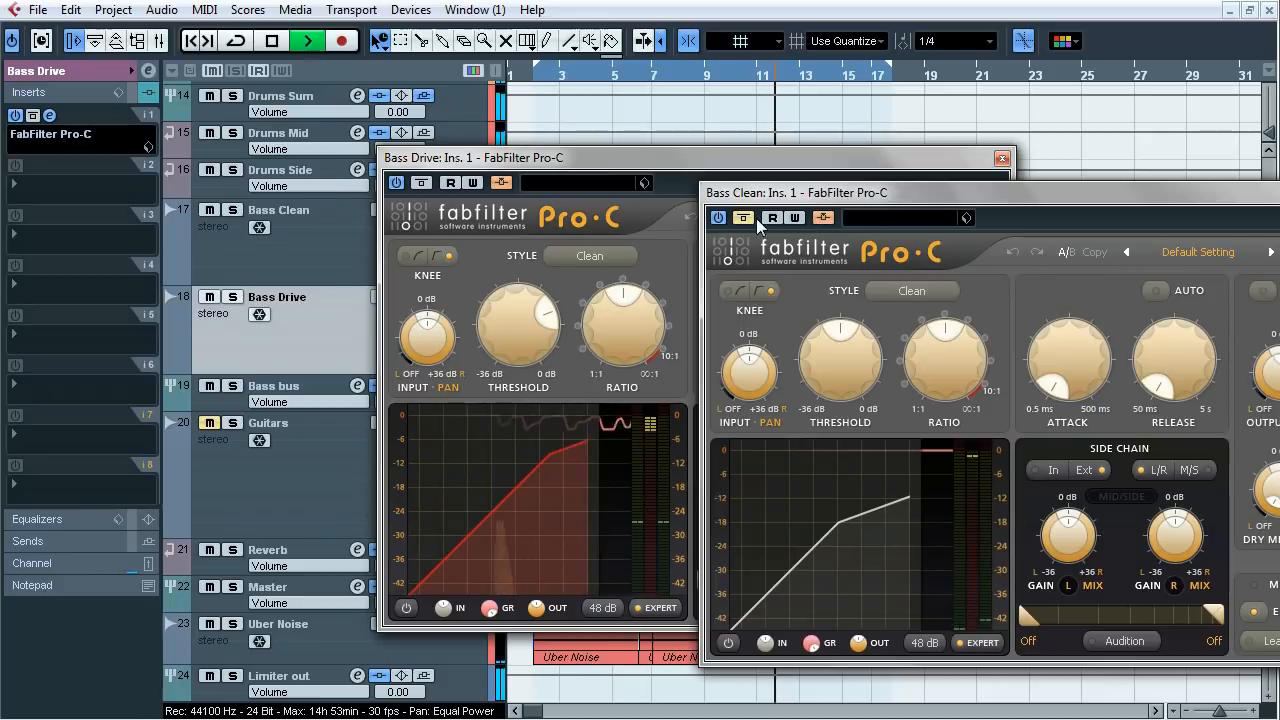
key("space")
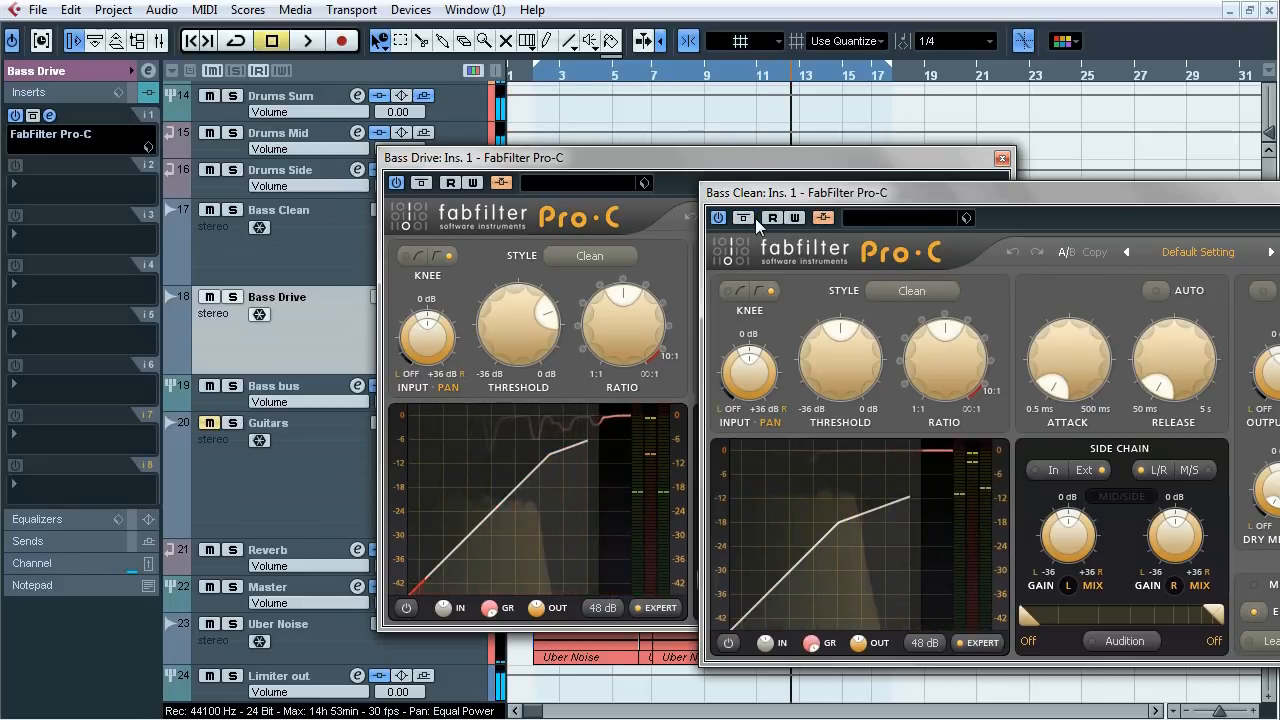
- Close the Bass Drive Pro-C, examine the Bass Clean Pro-C's threshold and other compressor settings, and close it as well
left_click_drag(760, 192, 463, 446)
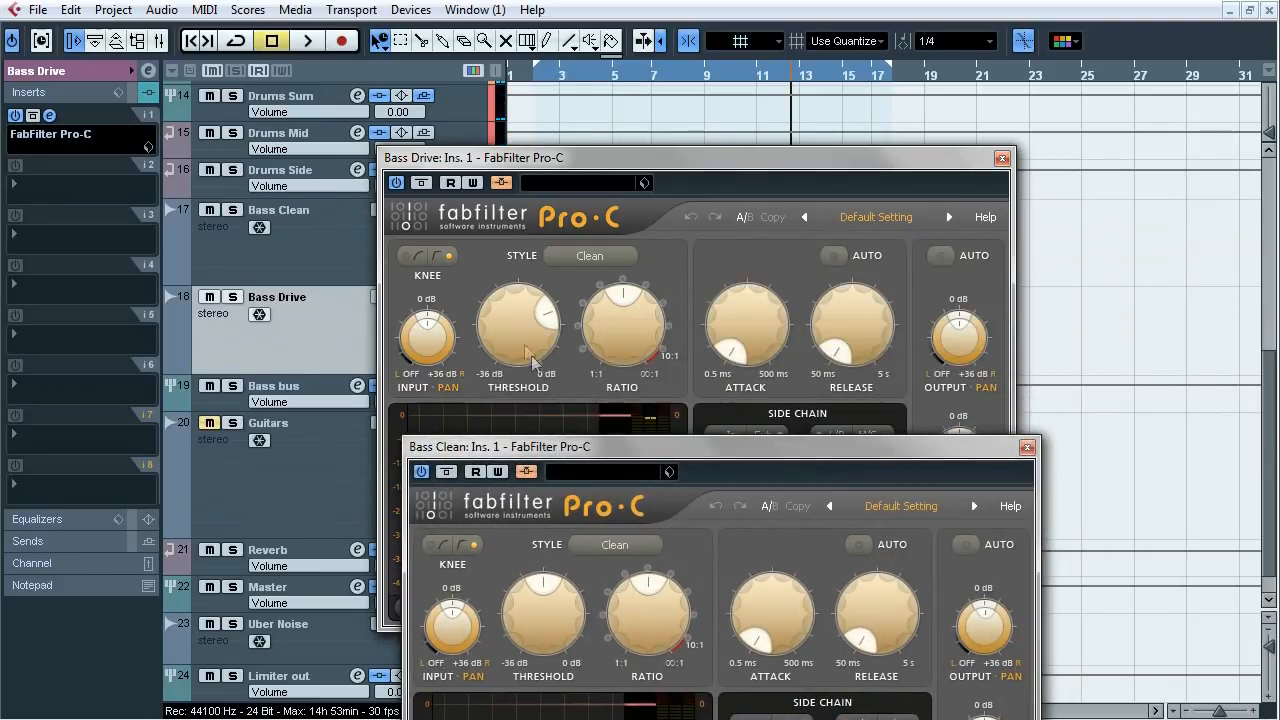
left_click_drag(818, 158, 817, 76)
left_click(1001, 76)
left_click_drag(858, 447, 885, 76)
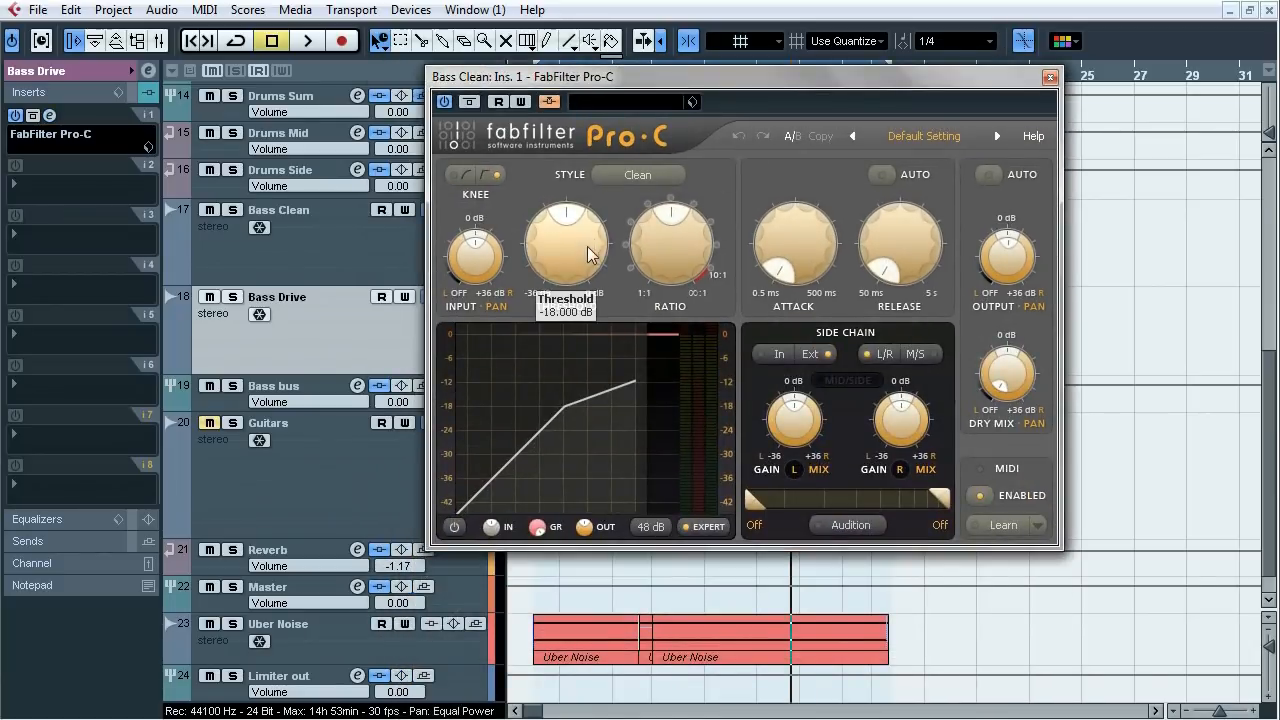
mouse_move(920, 268)
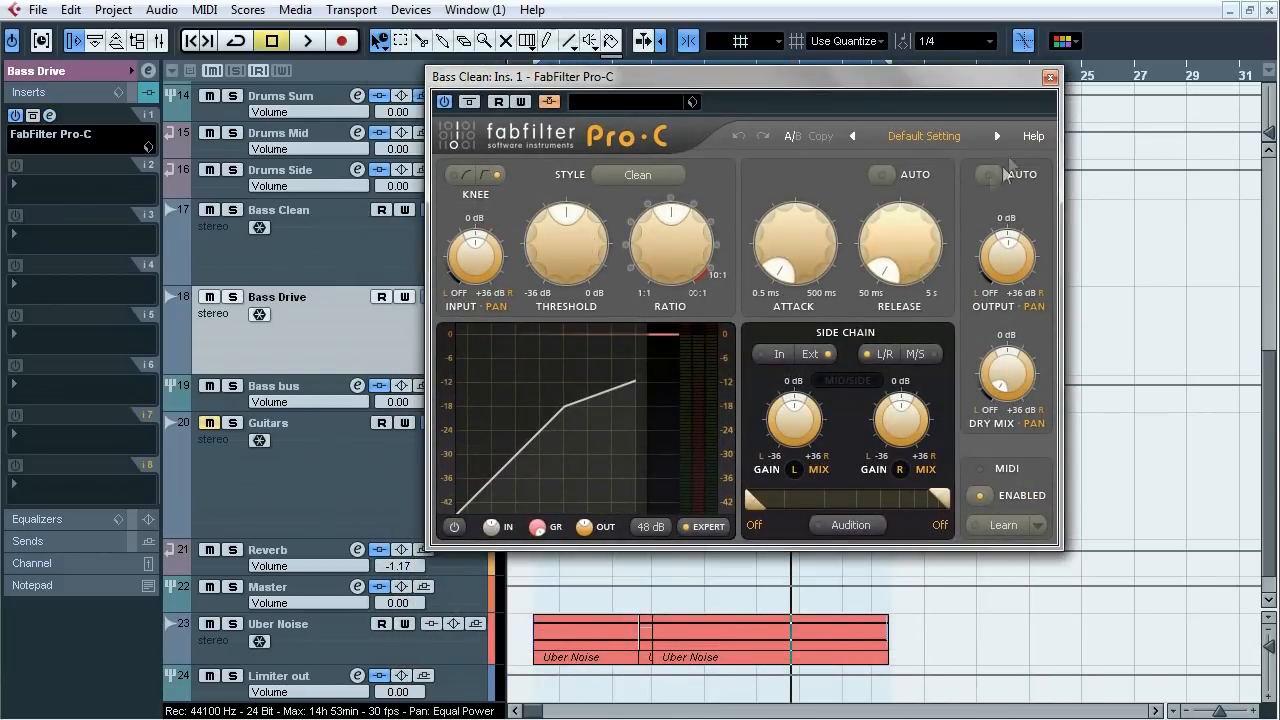
left_click(1049, 77)
- Solo the Bass bus, open the NLS Channel Stereo in its insert 2, and move the plug-in window fully into view
left_click(463, 405)
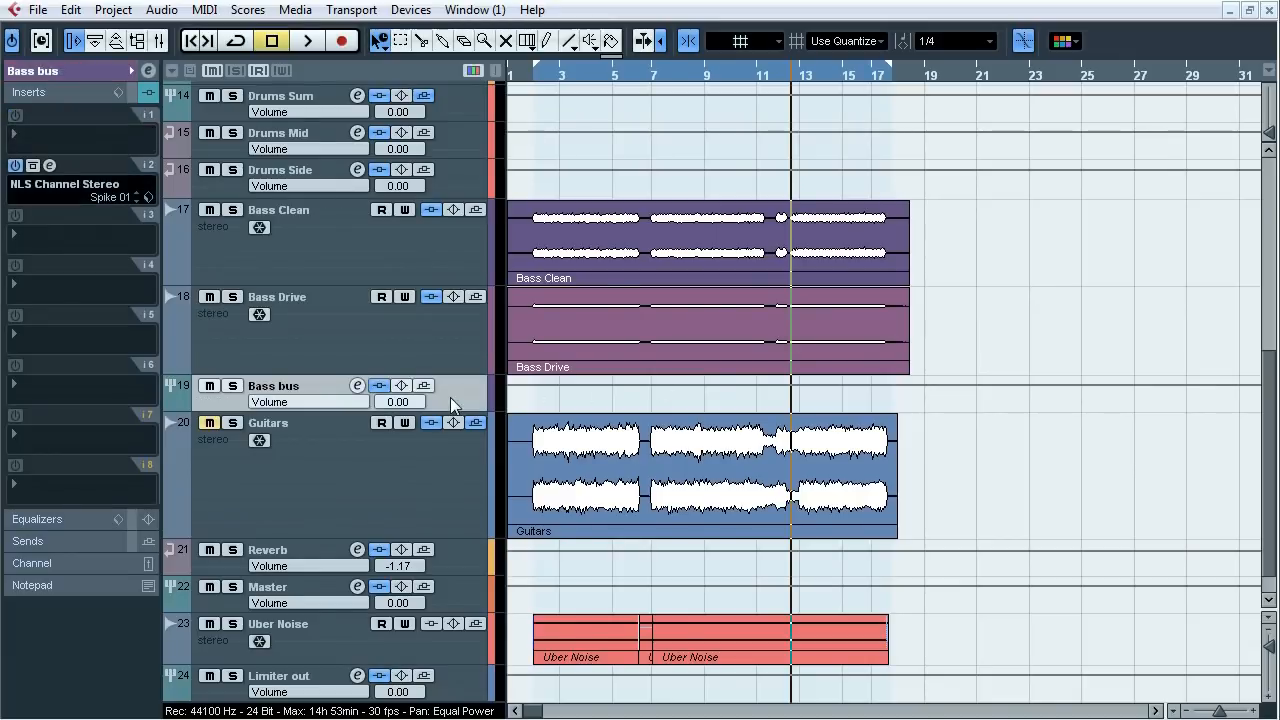
left_click(232, 386)
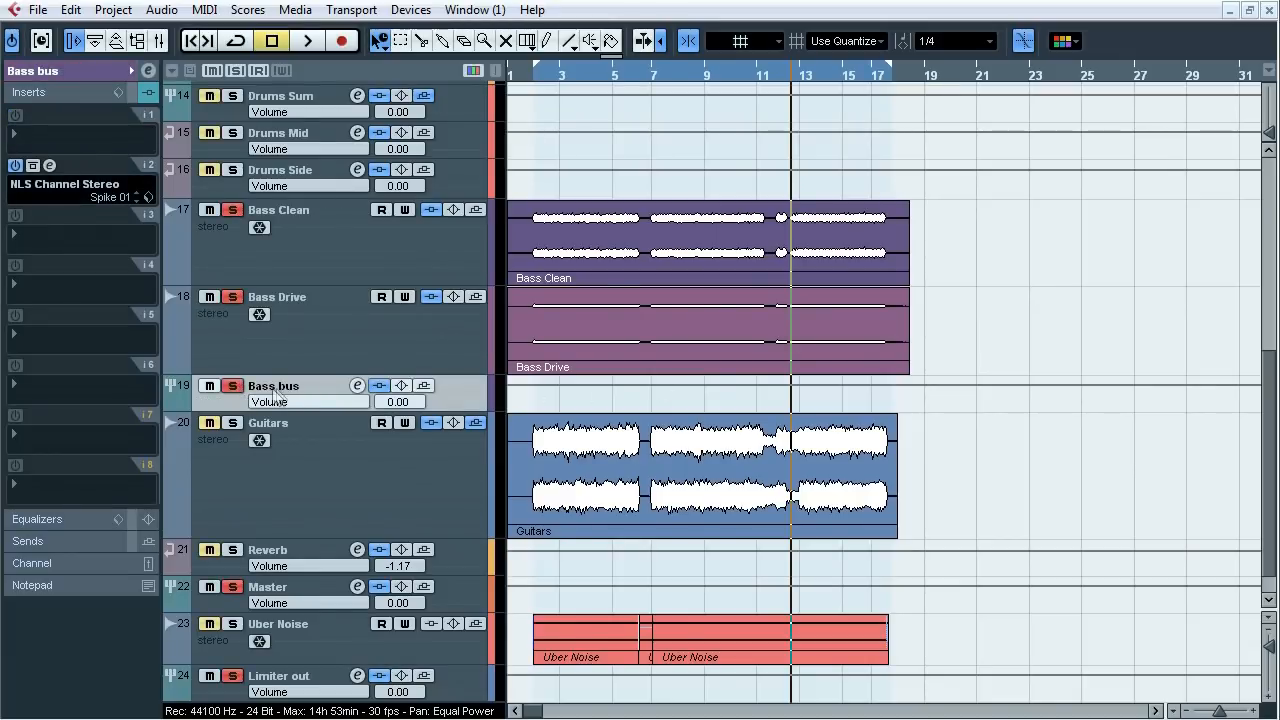
left_click(50, 166)
left_click_drag(878, 28, 916, 75)
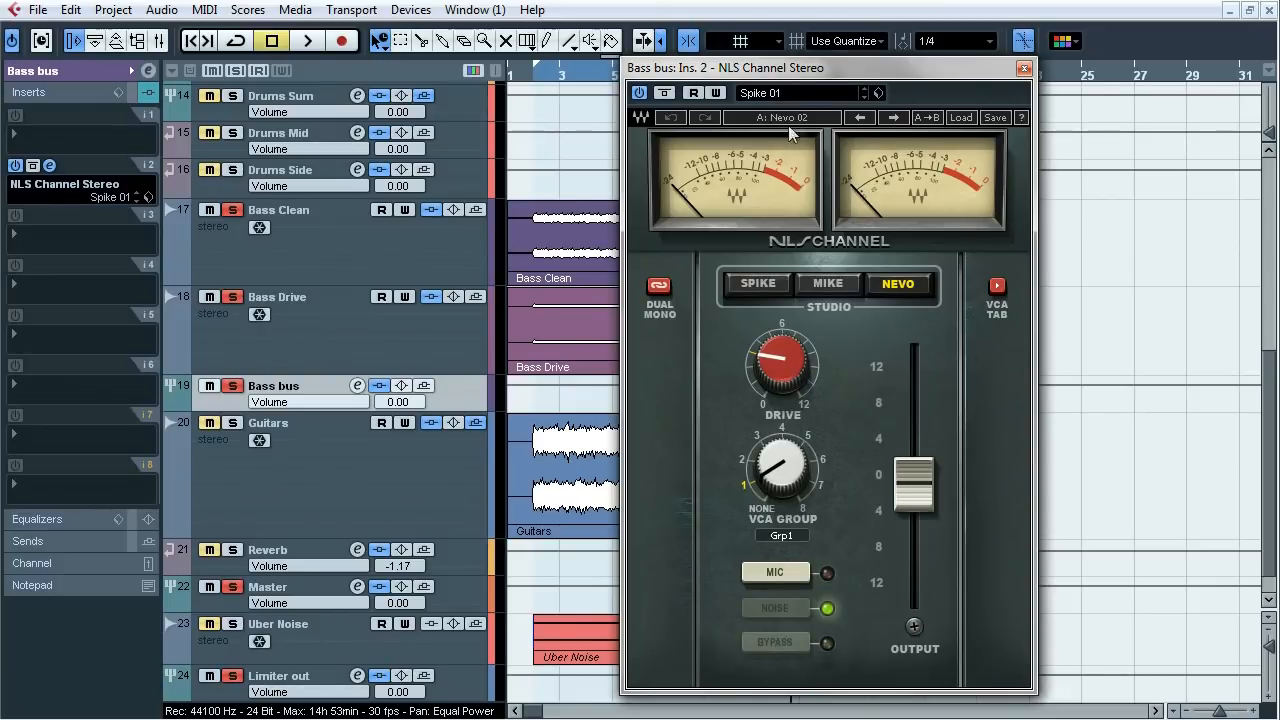
- Play the soloed bass, compare it with the NLS Channel bypassed and active, and close the plug-in after stopping playback
key("space")
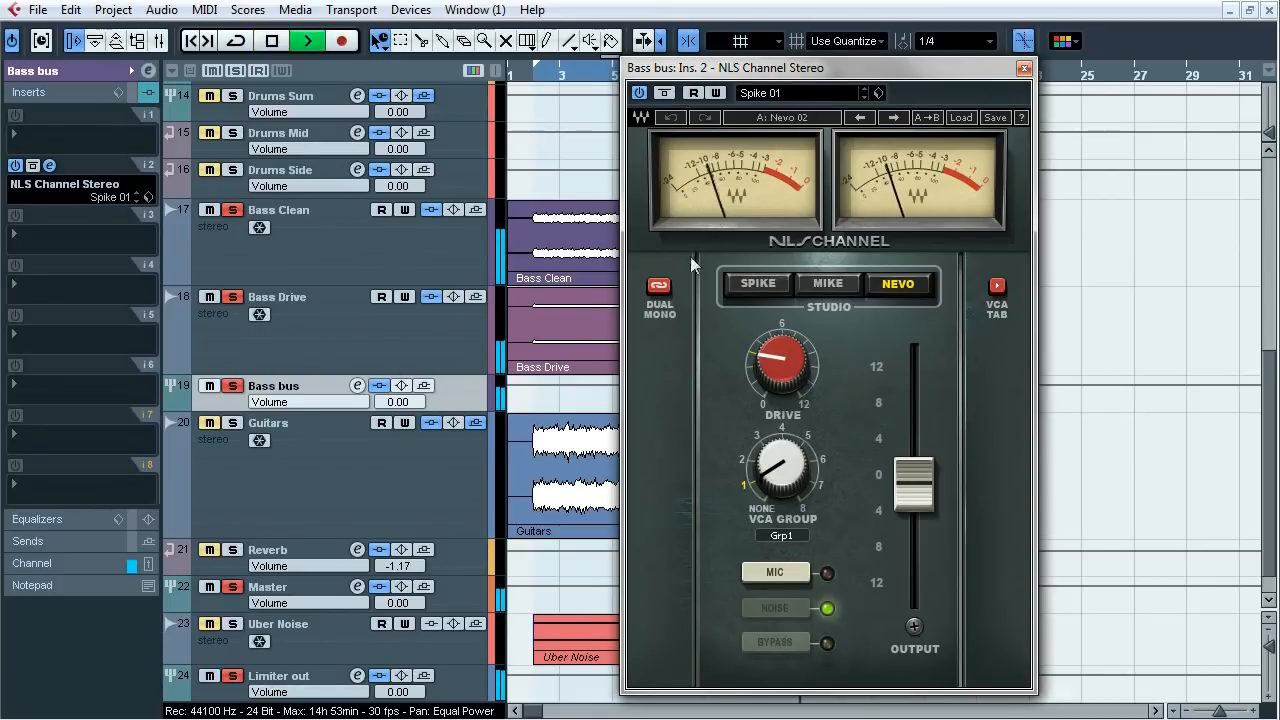
left_click(665, 93)
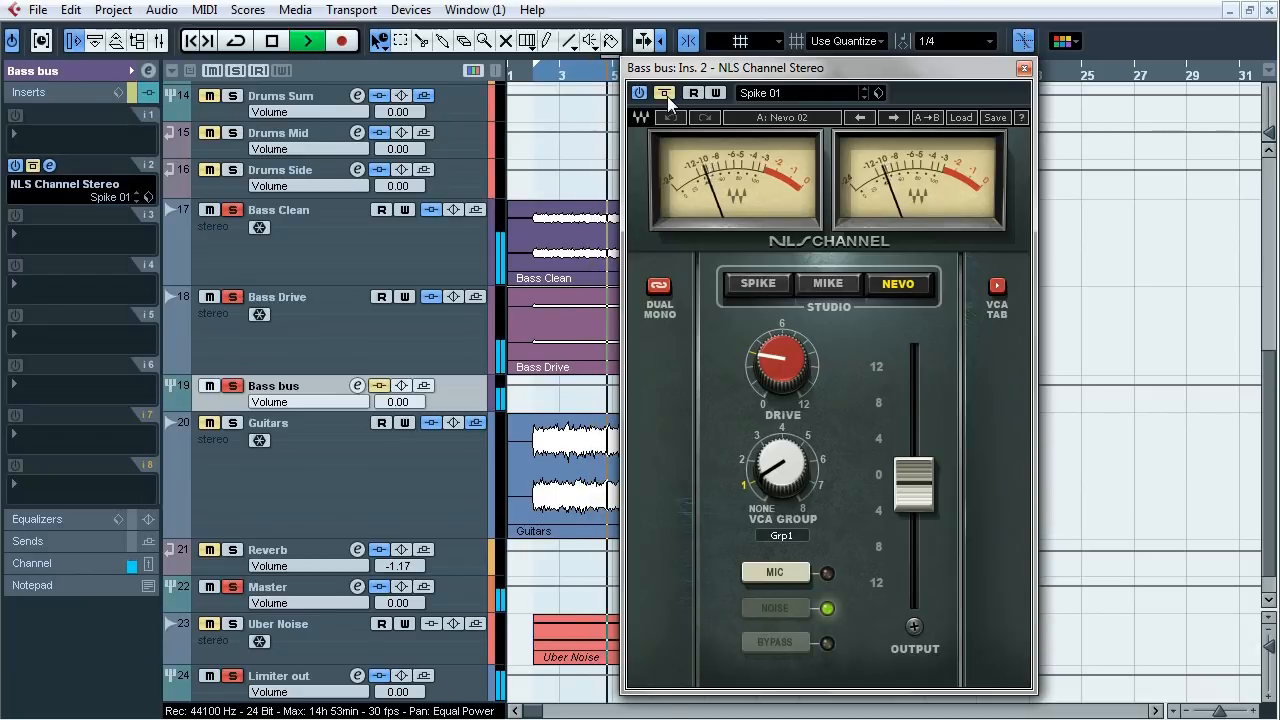
left_click(664, 93)
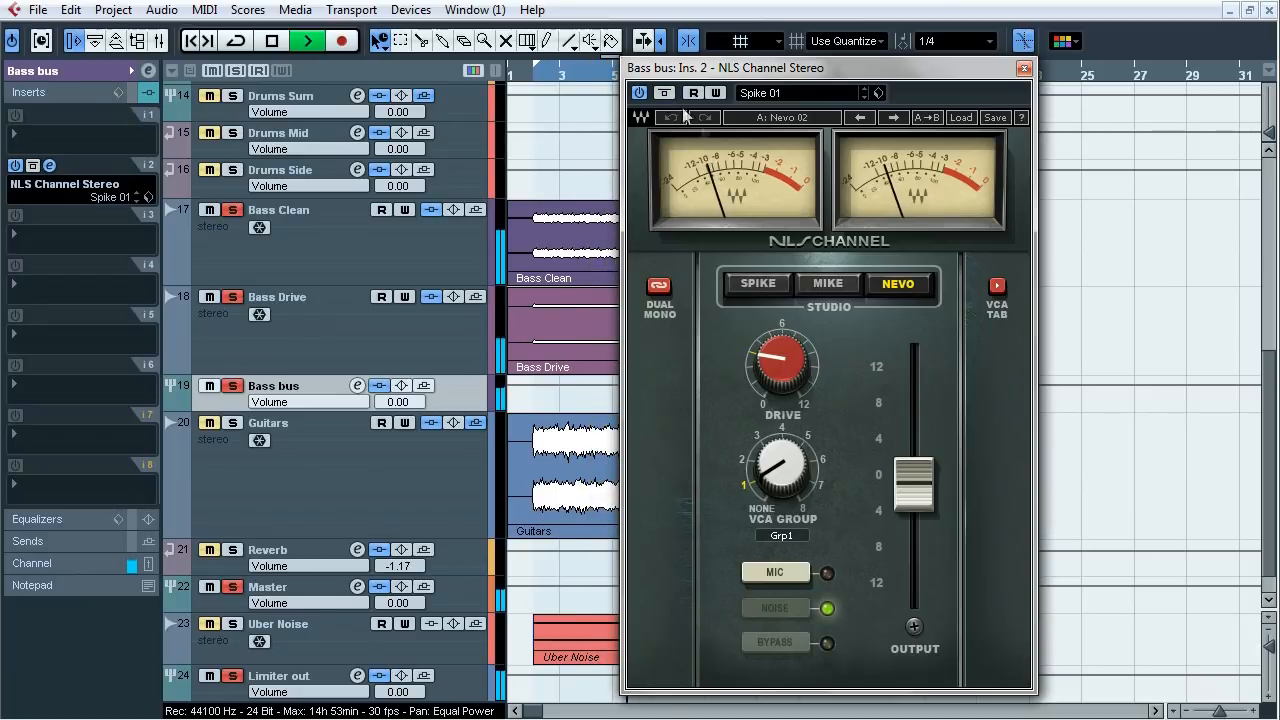
key("space")
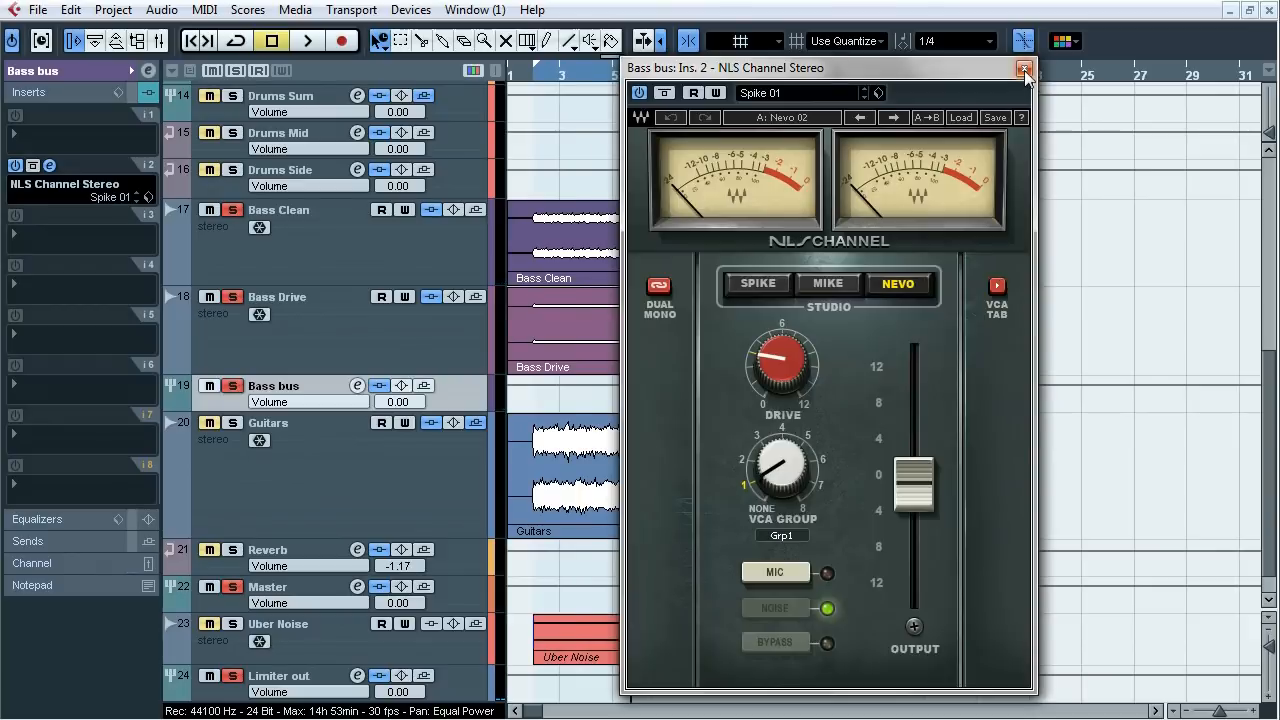
left_click(1023, 68)
- Select the Guitars track, play the full mix from around bar 2, and compare it with all Guitars inserts bypassed and active
left_click(85, 69)
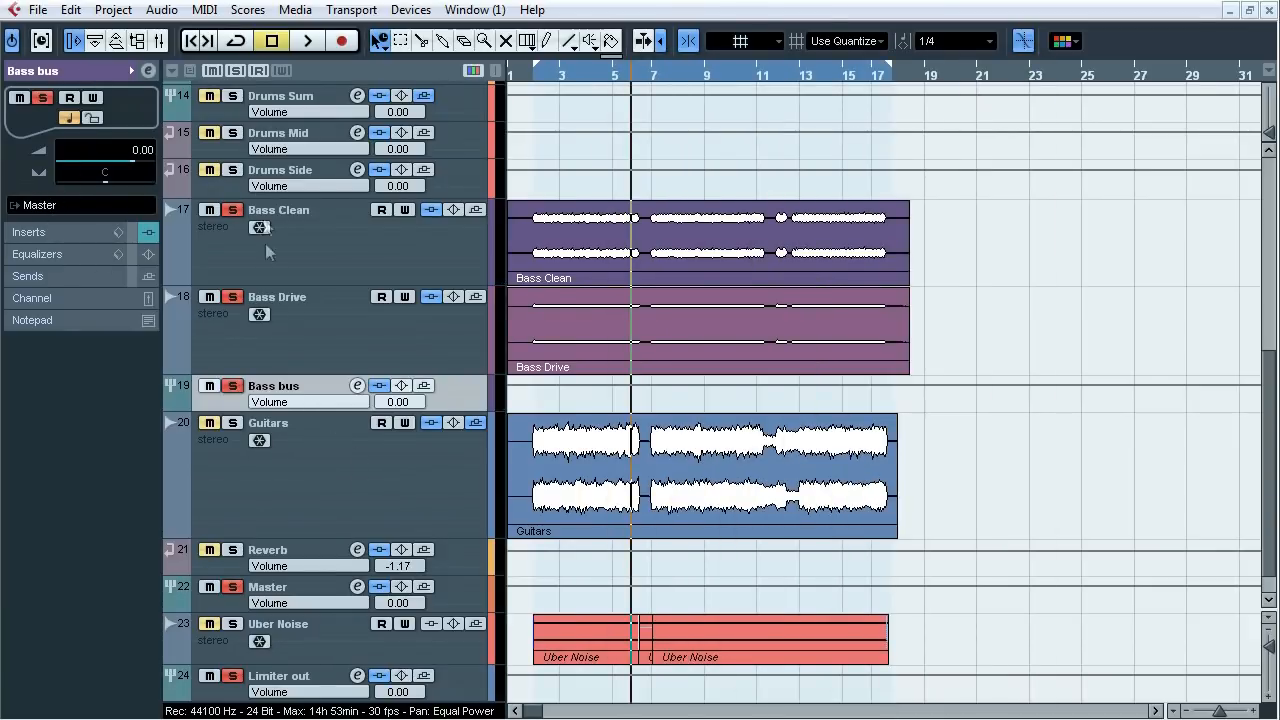
left_click(323, 465)
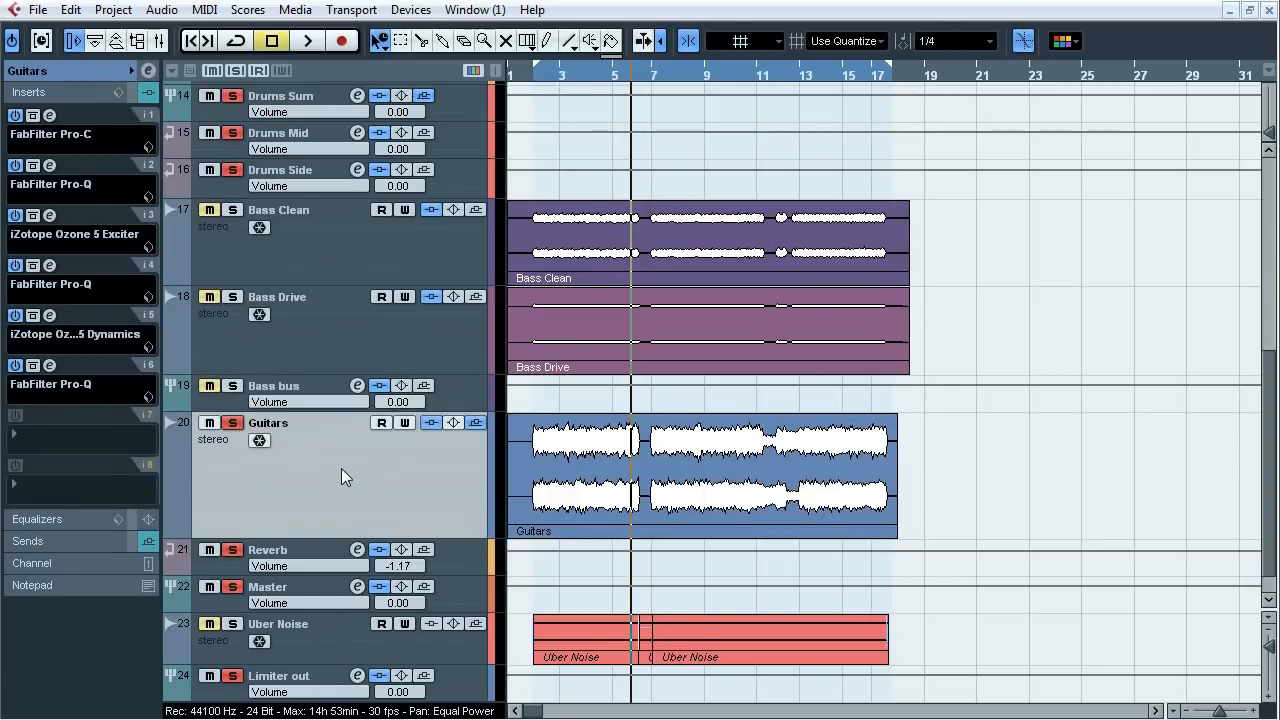
left_click(545, 78)
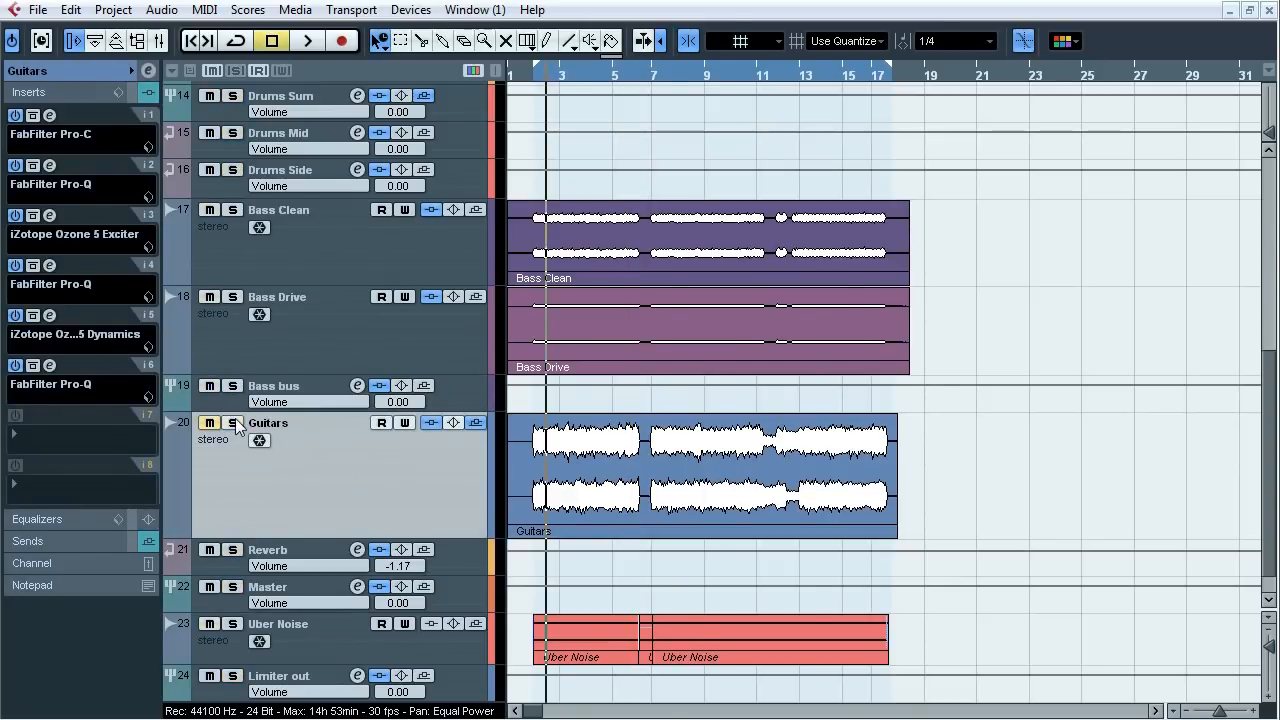
key("space")
left_click(430, 423)
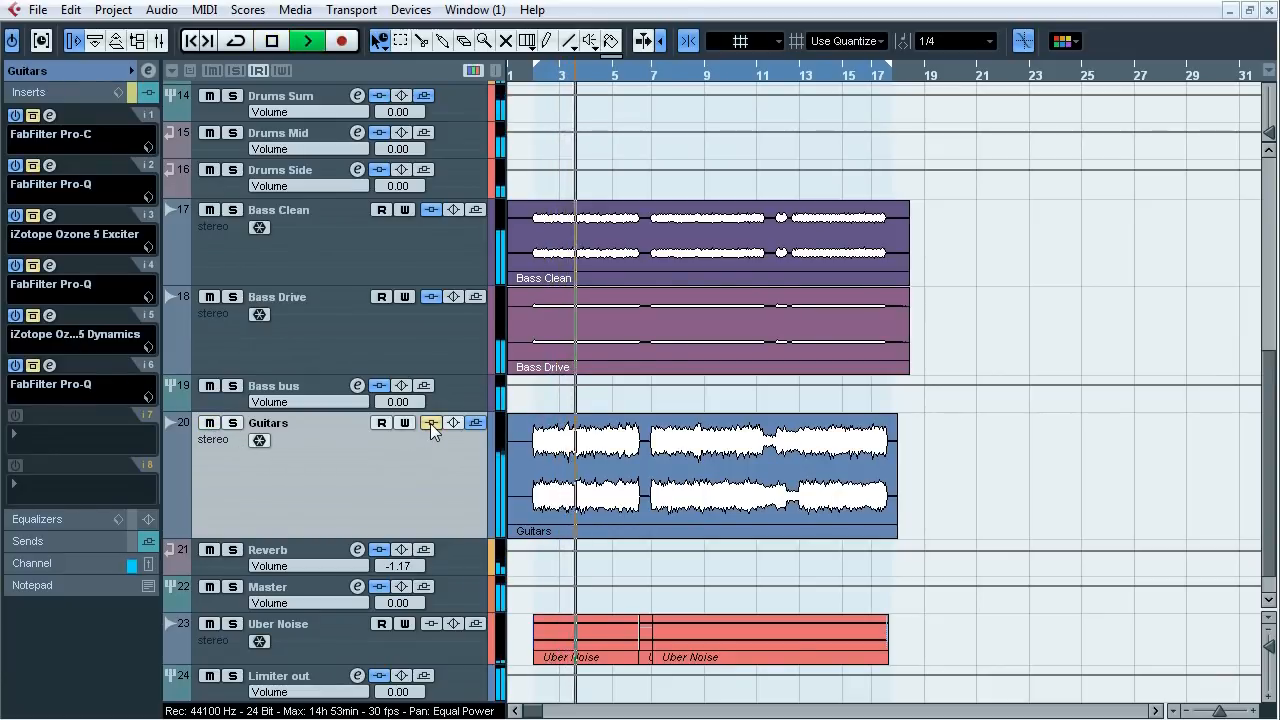
left_click(430, 423)
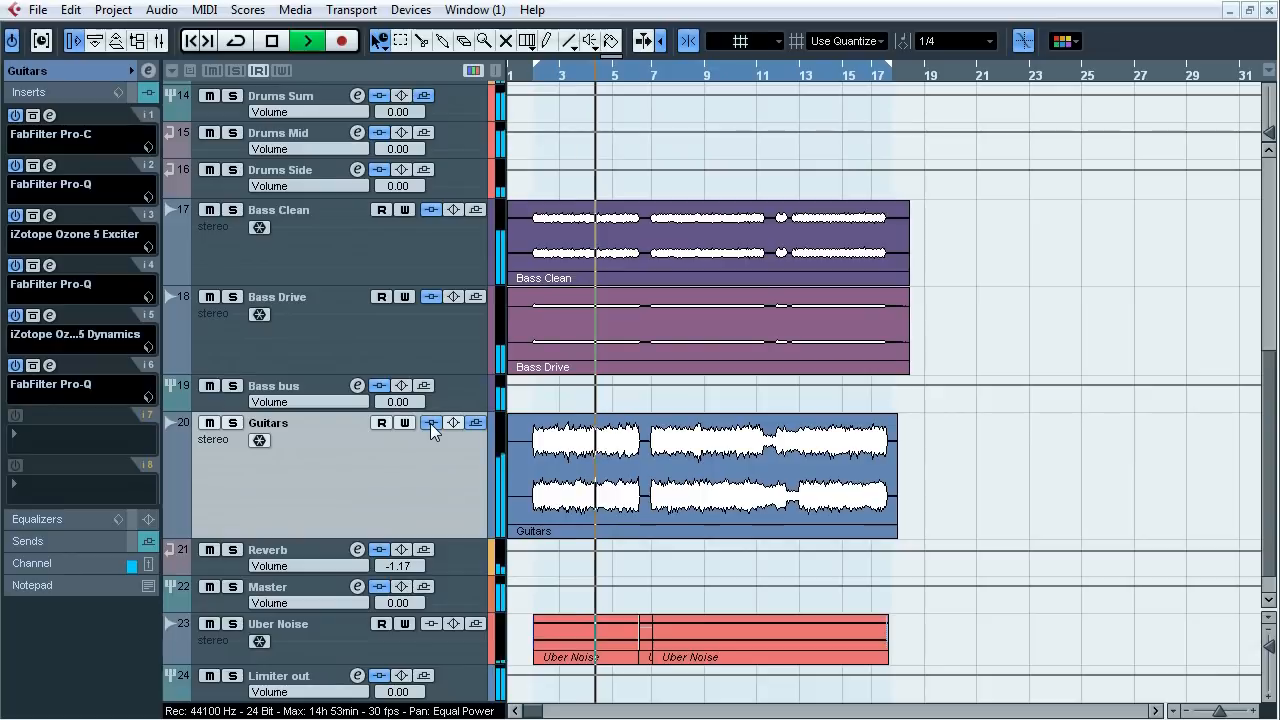
left_click(430, 423)
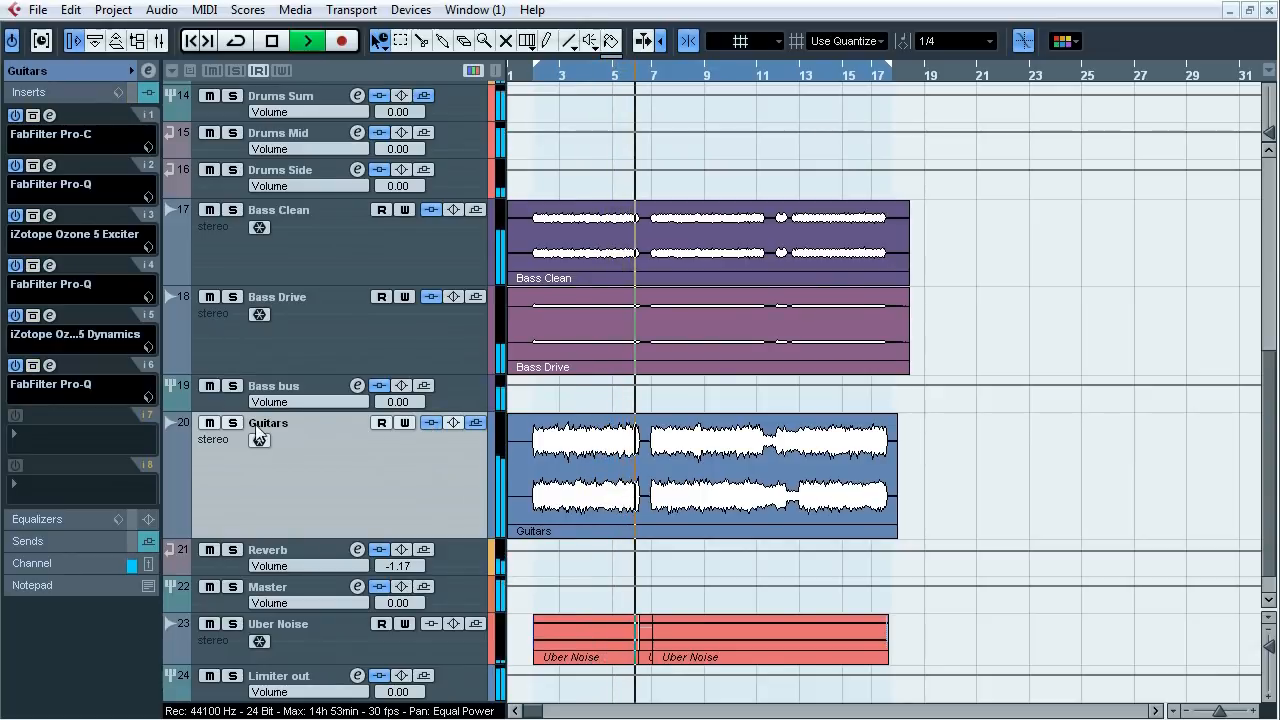
- Solo the Guitars track, compare it with its inserts bypassed and active, and stop playback with the inserts bypassed
left_click(232, 423)
left_click(428, 424)
left_click(426, 425)
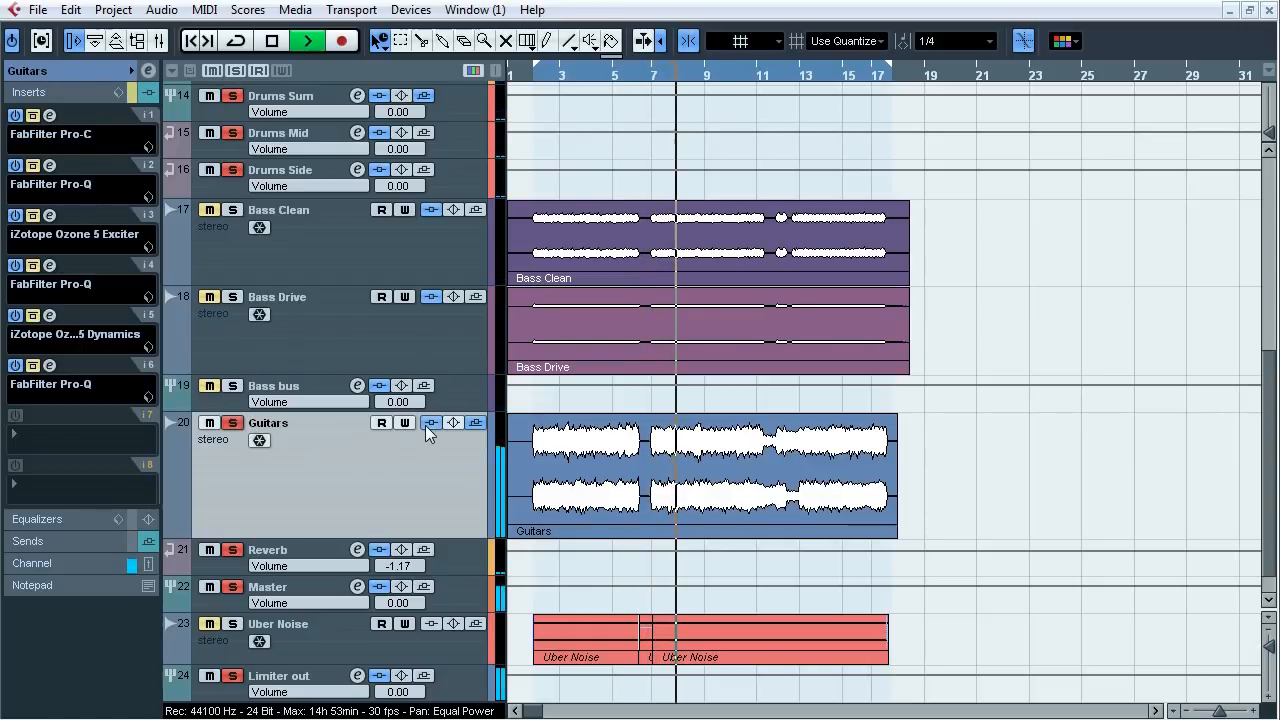
left_click(425, 425)
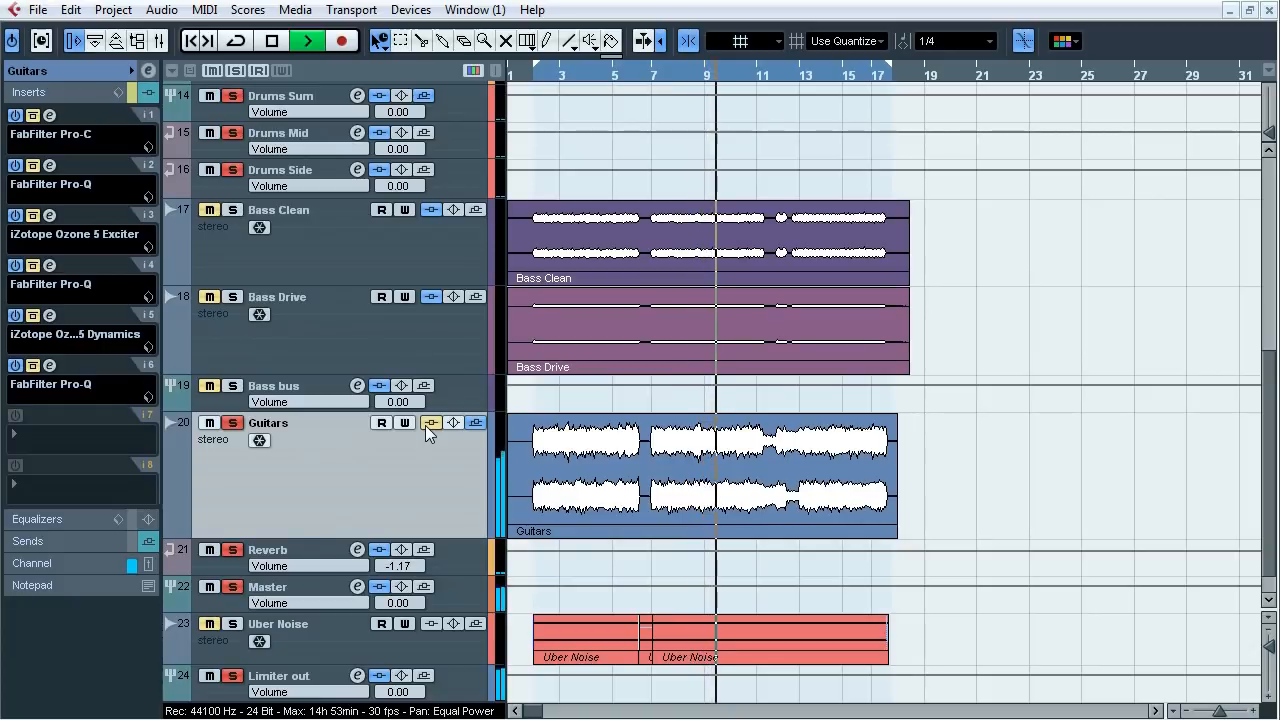
key("space")
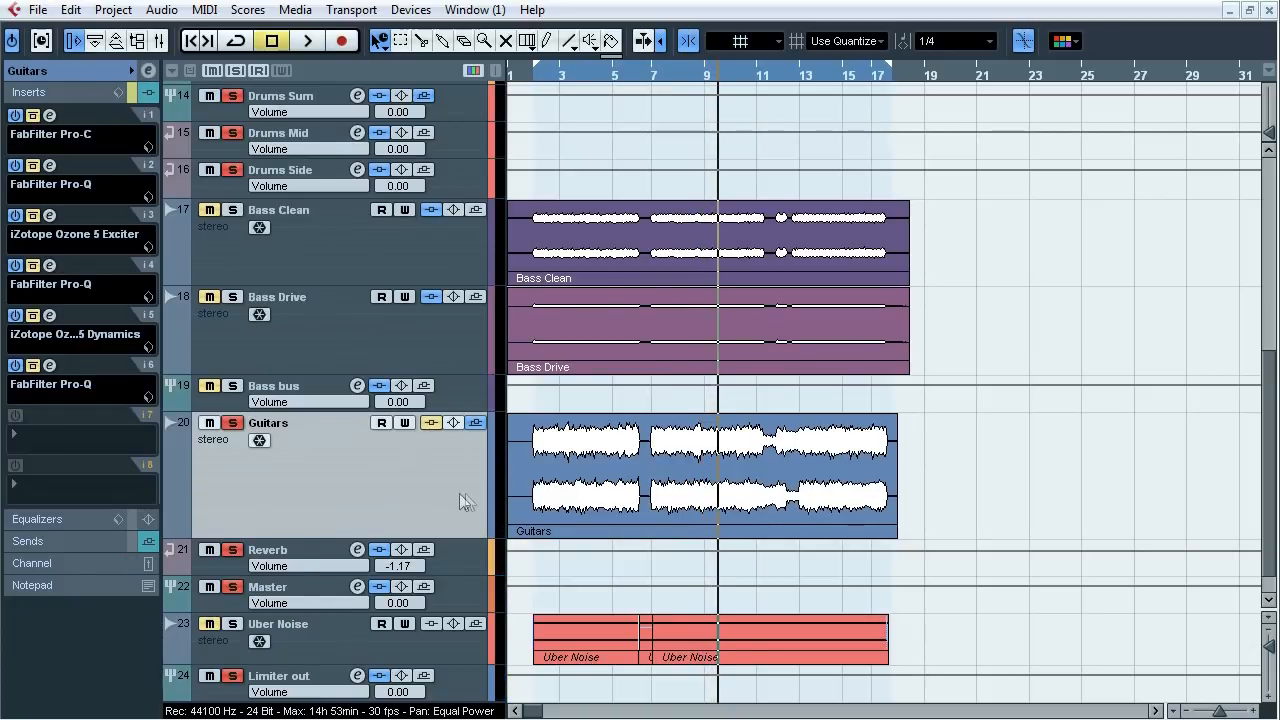
- Open the FabFilter Pro-C in Guitars insert 1 and compare it bypassed and active while playing the guitars with the drums
left_click(55, 117)
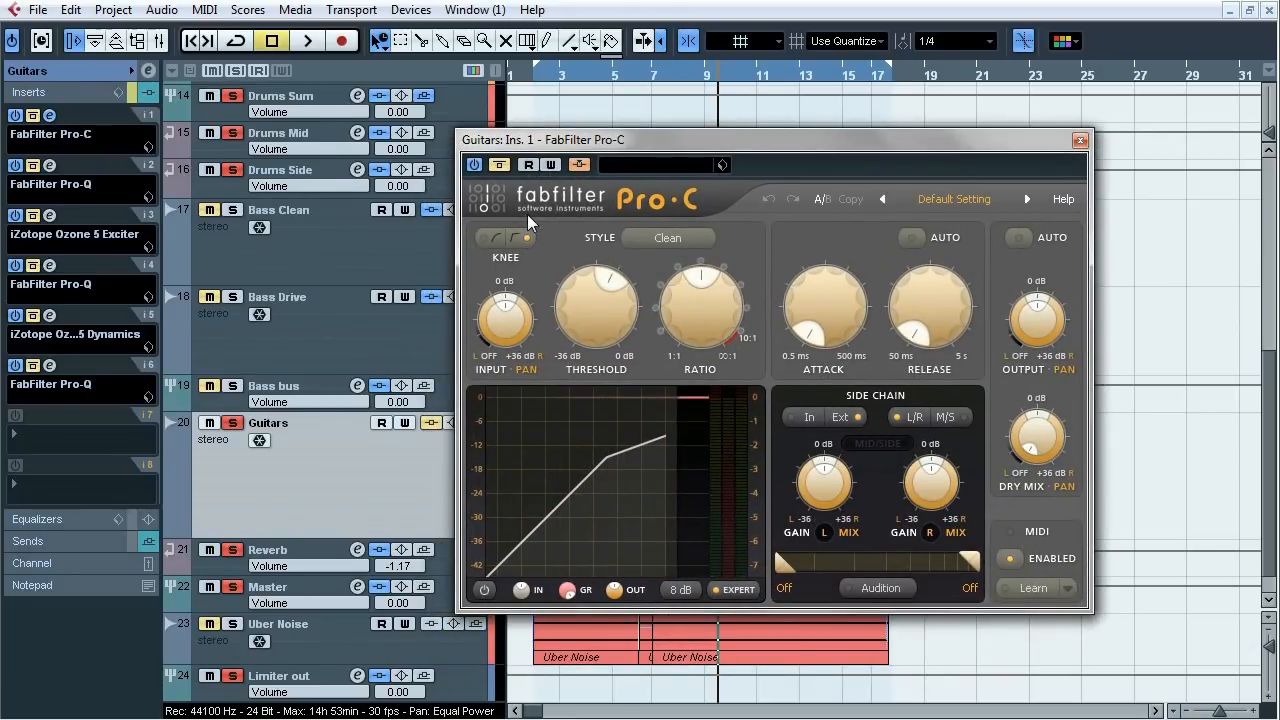
left_click(232, 95)
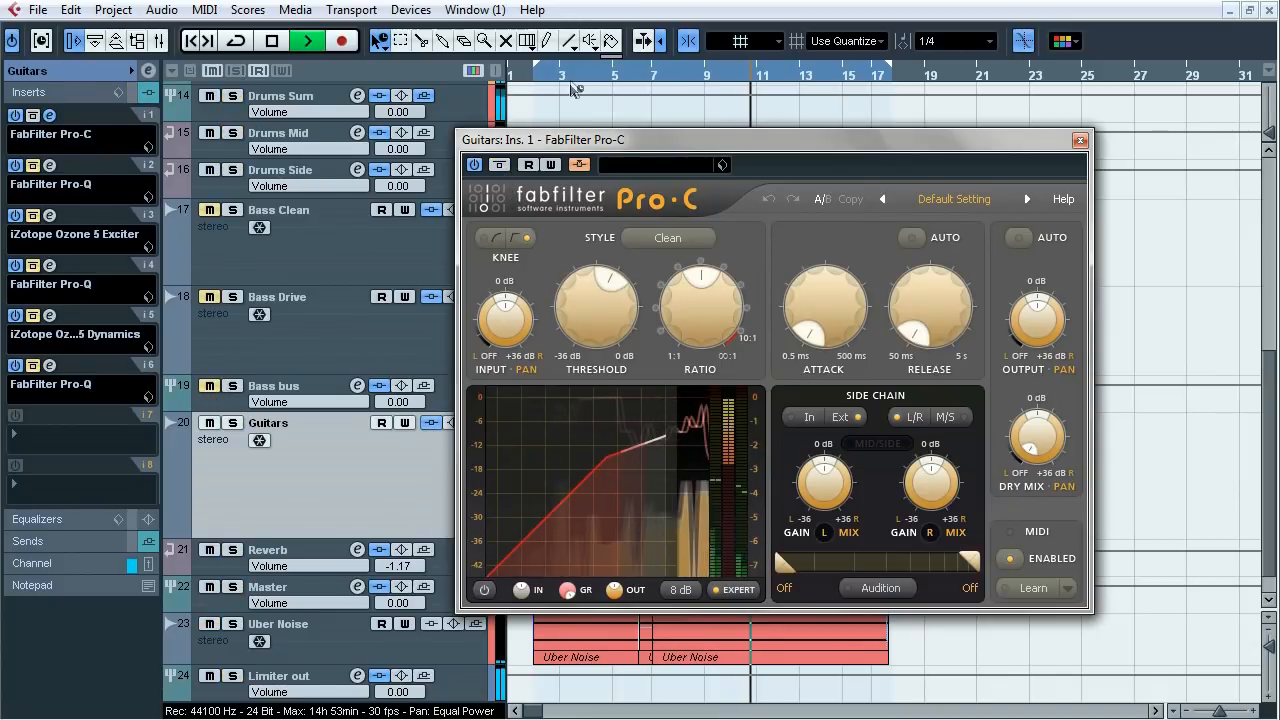
left_click(499, 166)
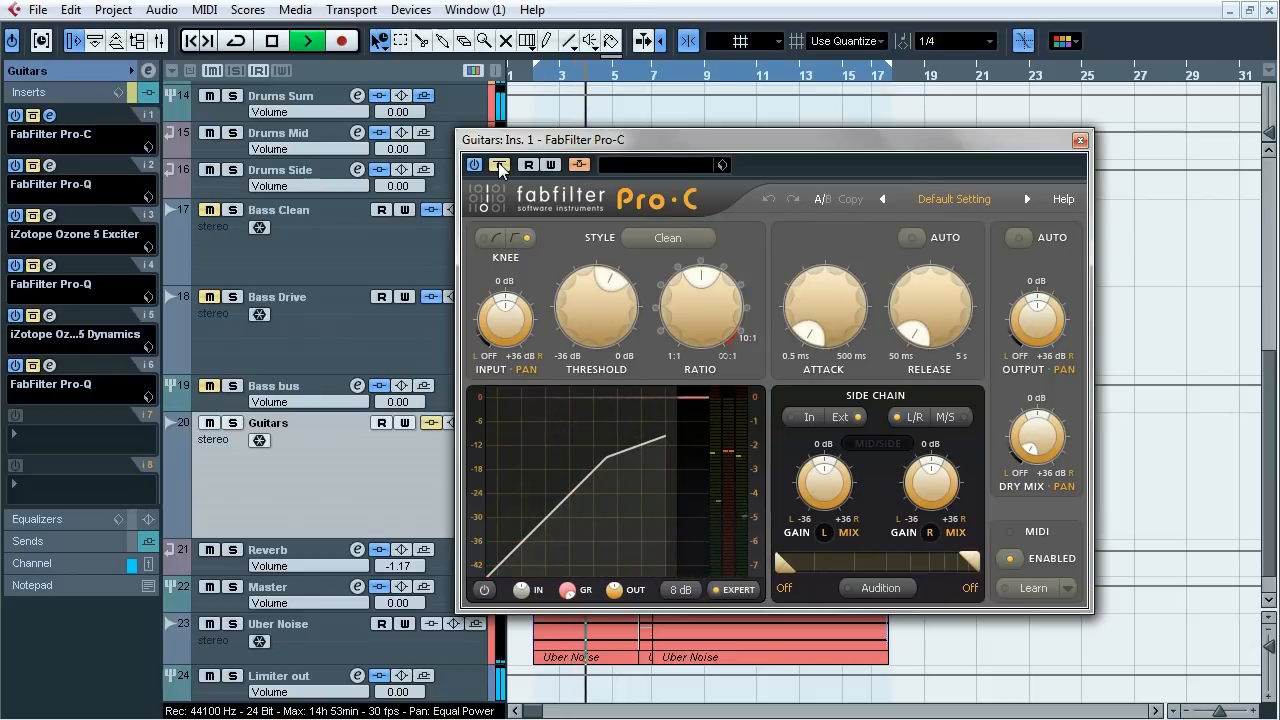
left_click(499, 166)
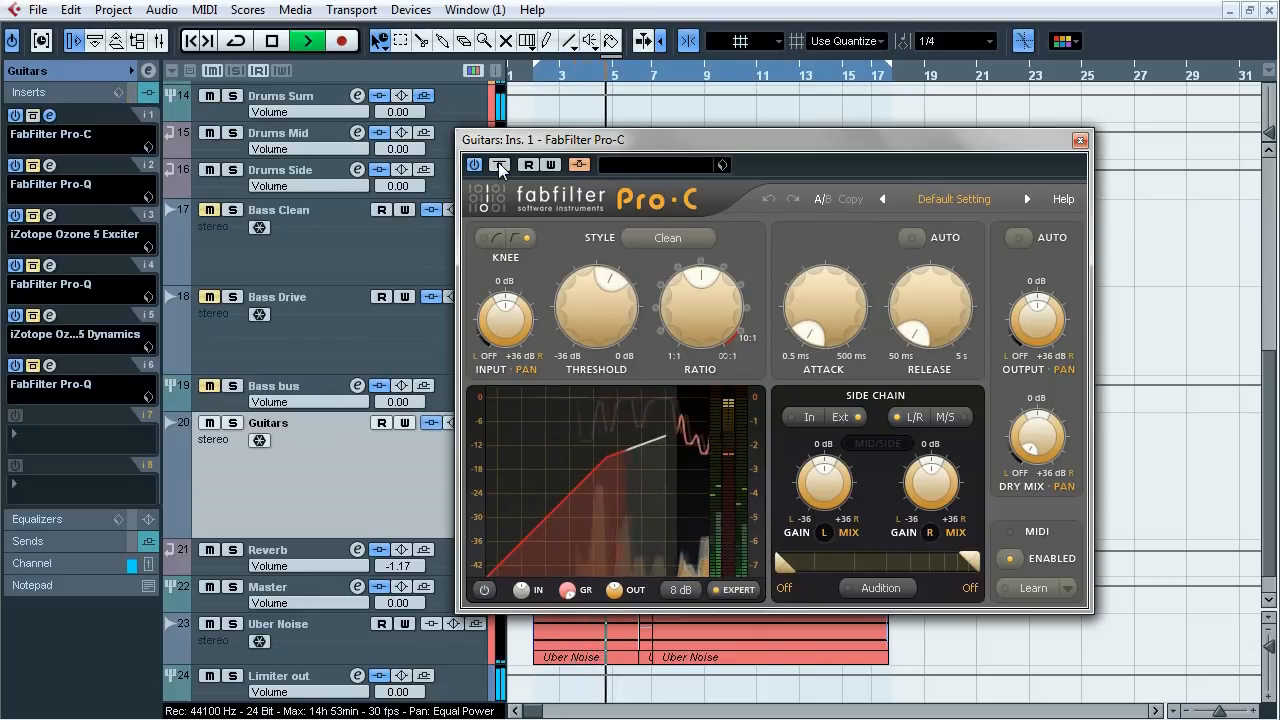
left_click(499, 166)
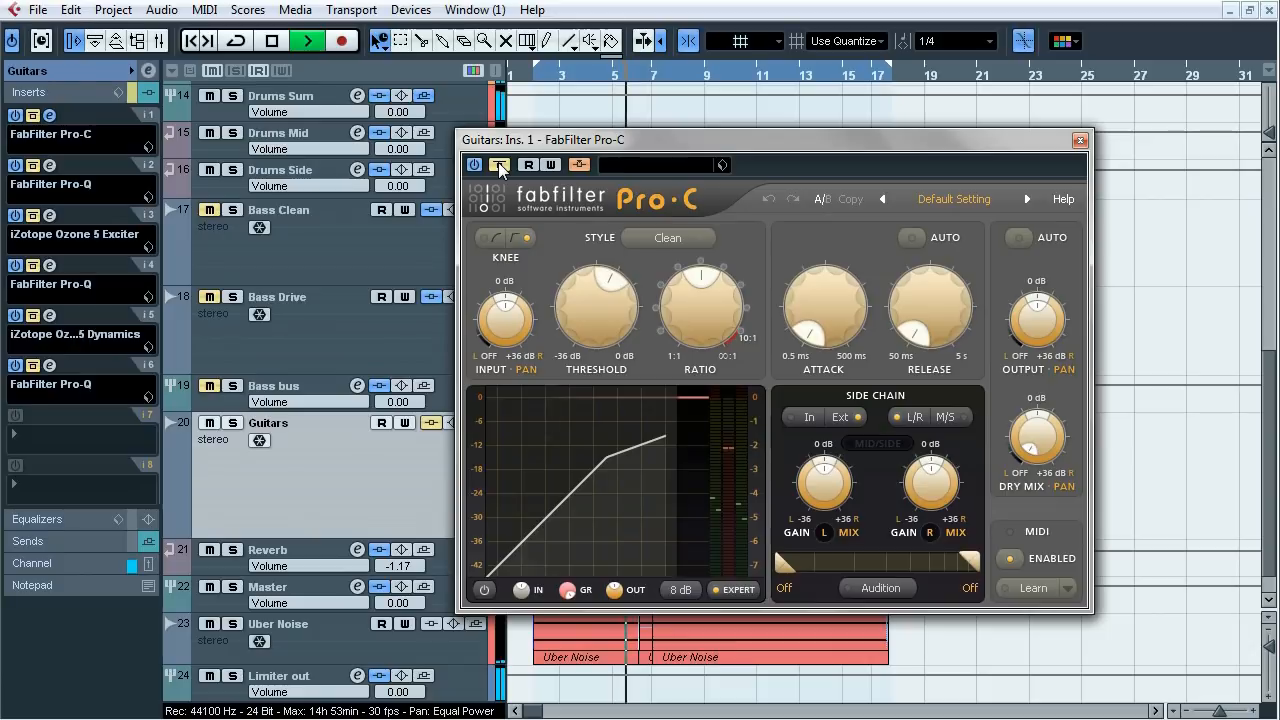
left_click(499, 166)
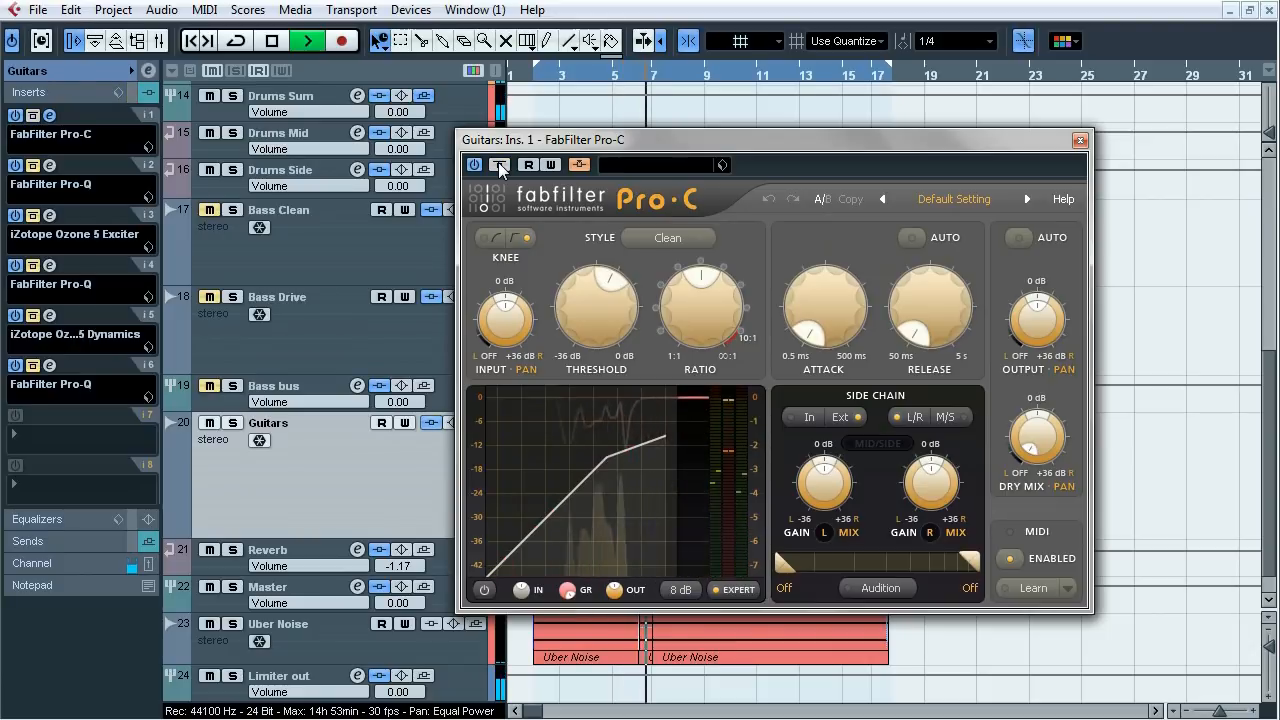
- Compare the guitars with the Pro-C bypassed and active once more, stop playback, and close the plug-in
left_click(499, 166)
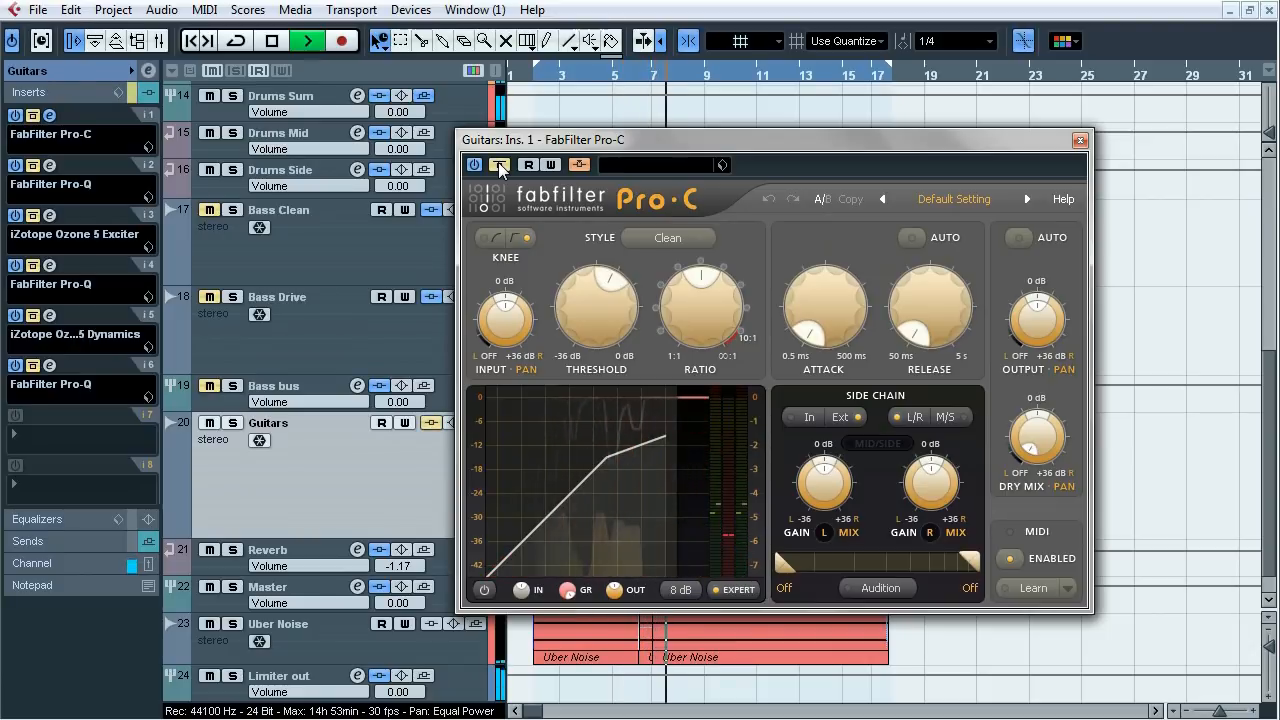
left_click(499, 166)
key("space")
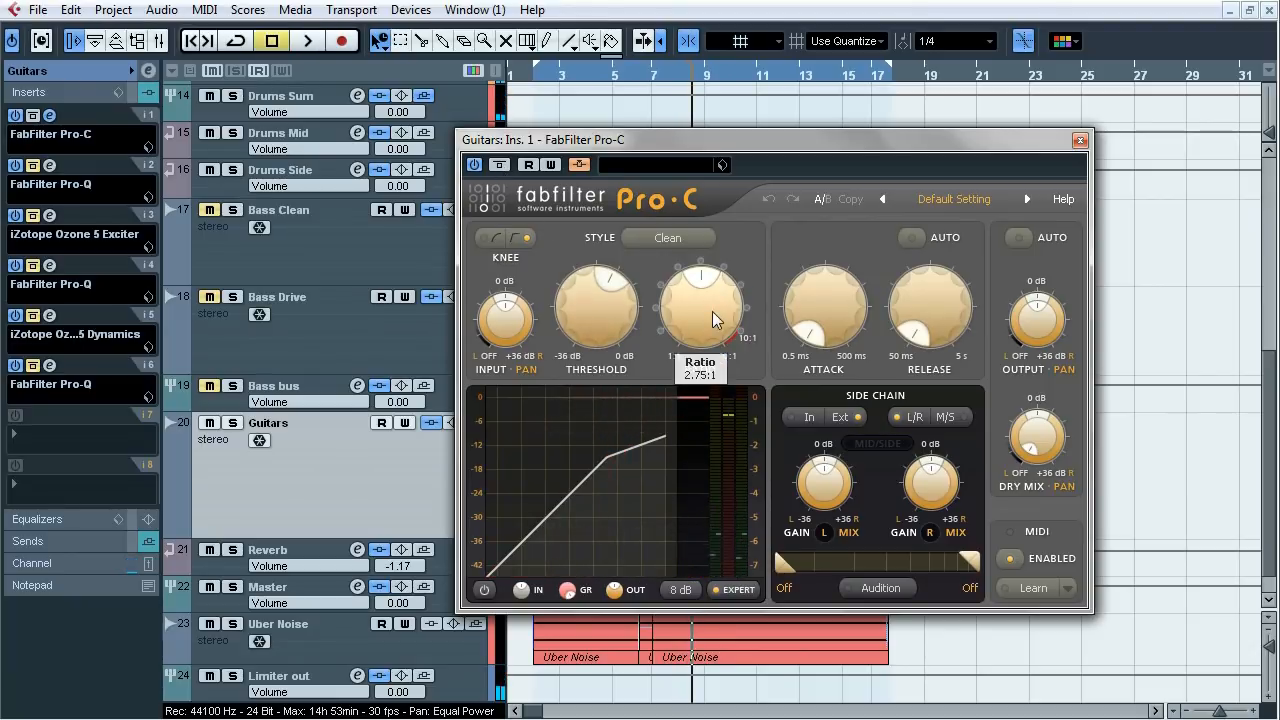
left_click(1079, 141)
- Open the FabFilter Pro-Q in Guitars insert 2 and compare it active and bypassed during playback from around bar 2
left_click(49, 166)
left_click_drag(528, 120, 525, 145)
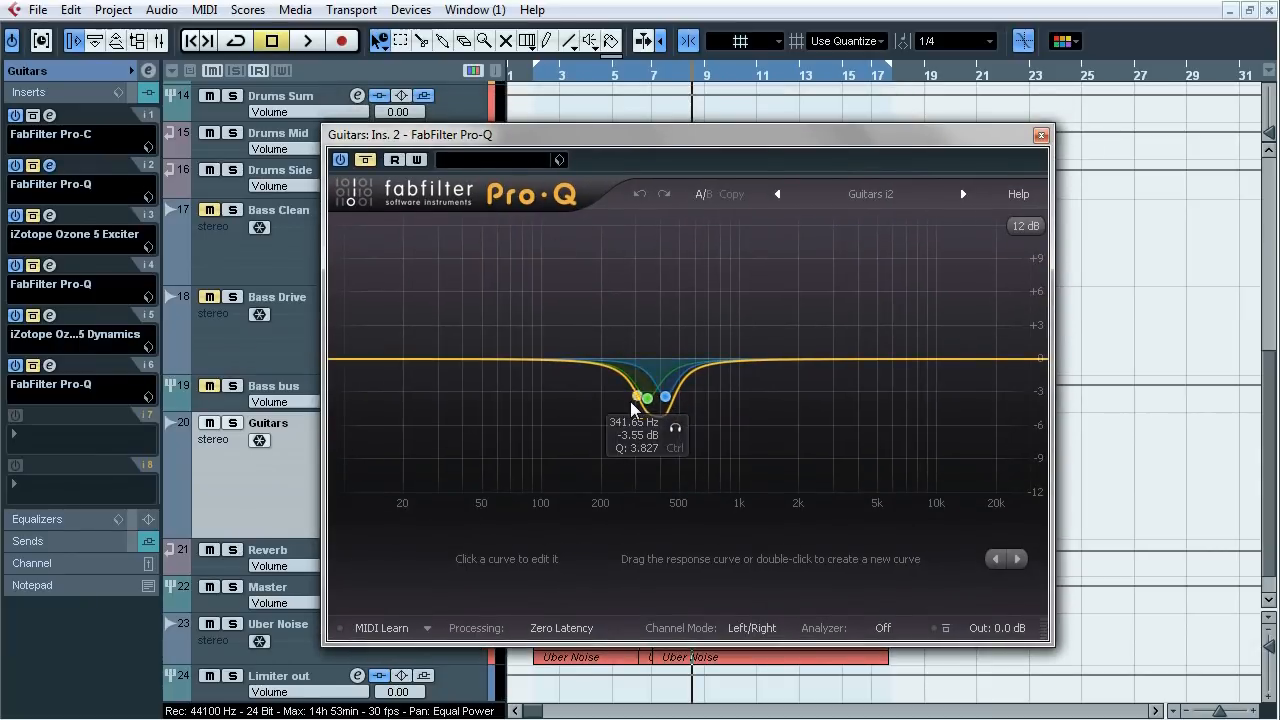
key("space")
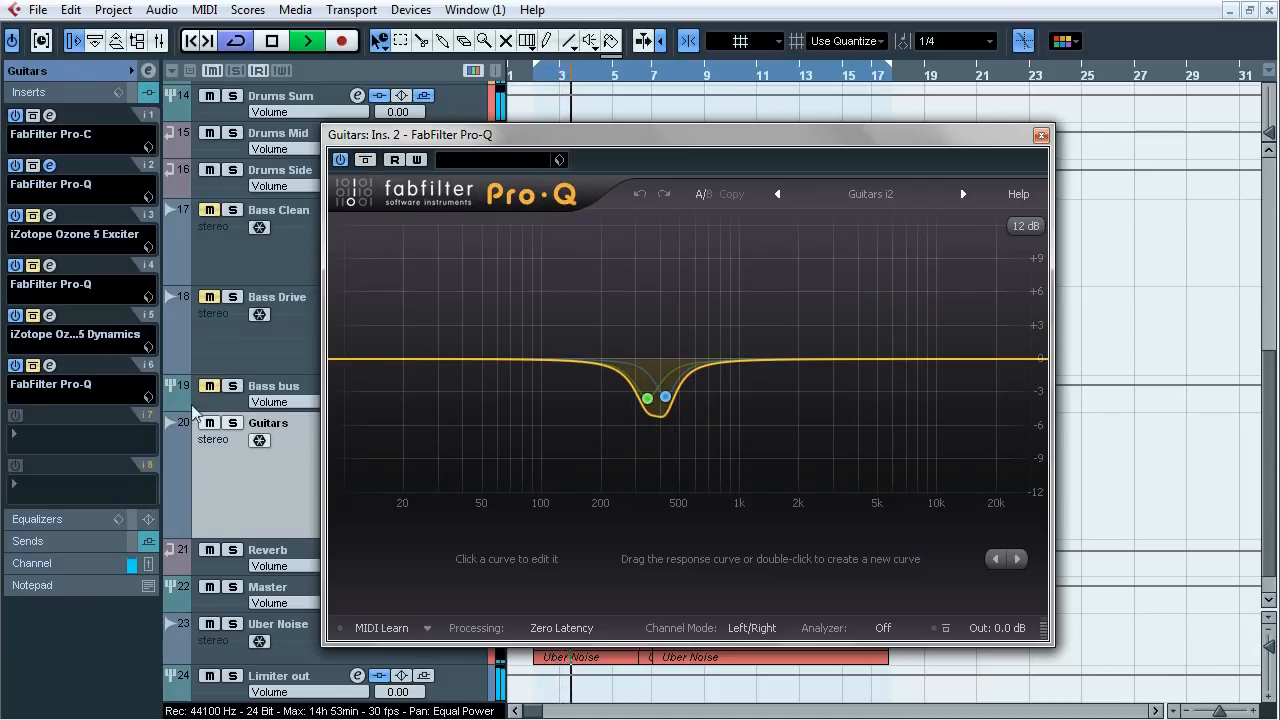
left_click(366, 161)
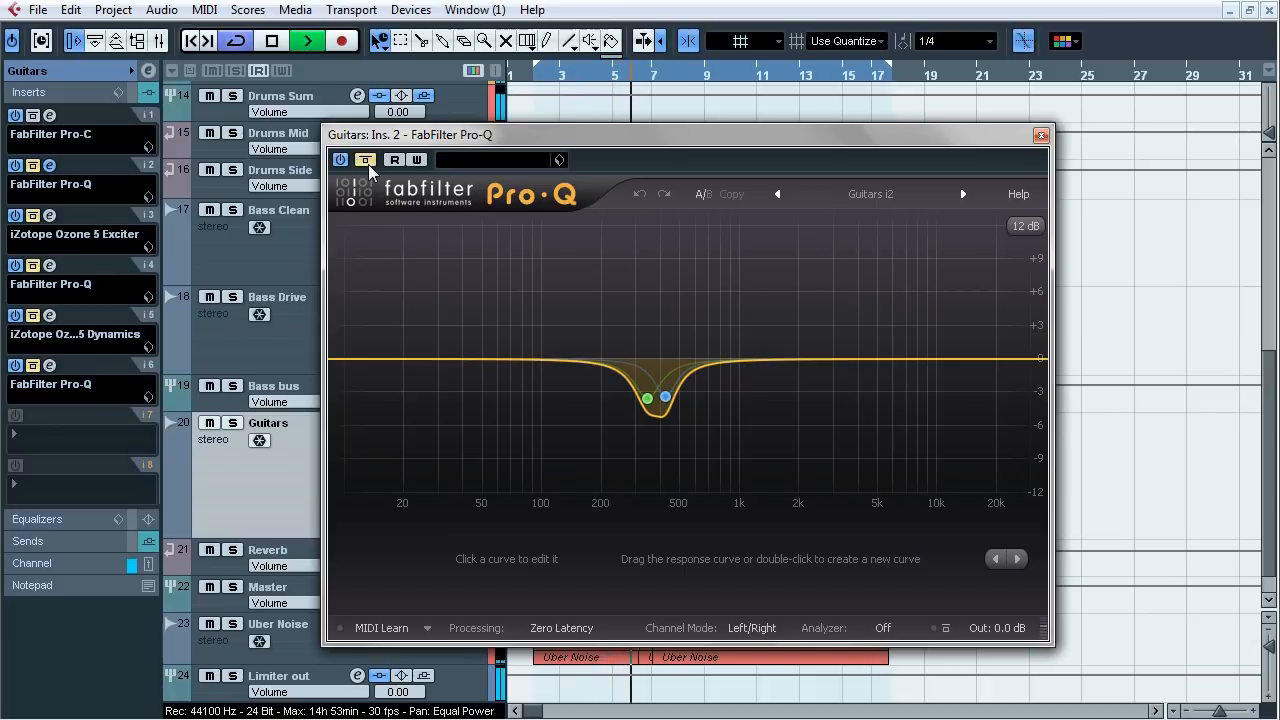
- Solo the Guitars track, listen to the 341.65 Hz and 421.39 Hz EQ bands in isolation, and close the Pro-Q
left_click(232, 423)
mouse_move(674, 432)
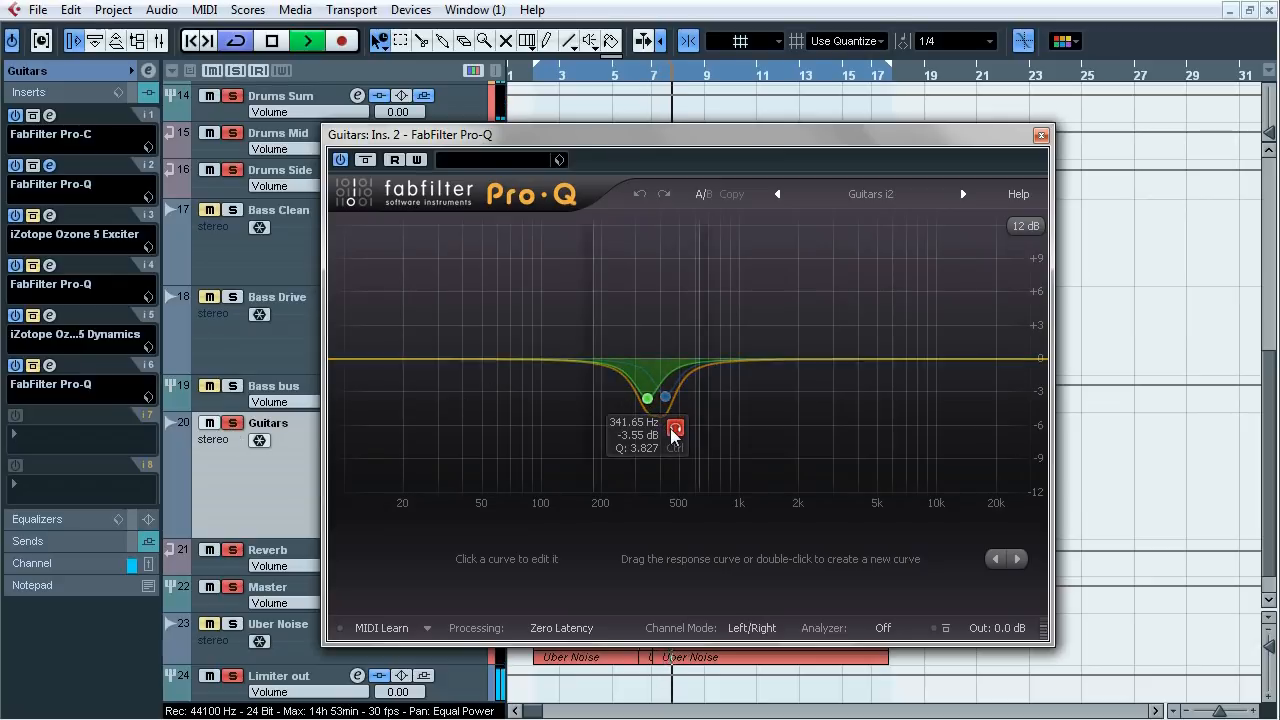
mouse_move(671, 401)
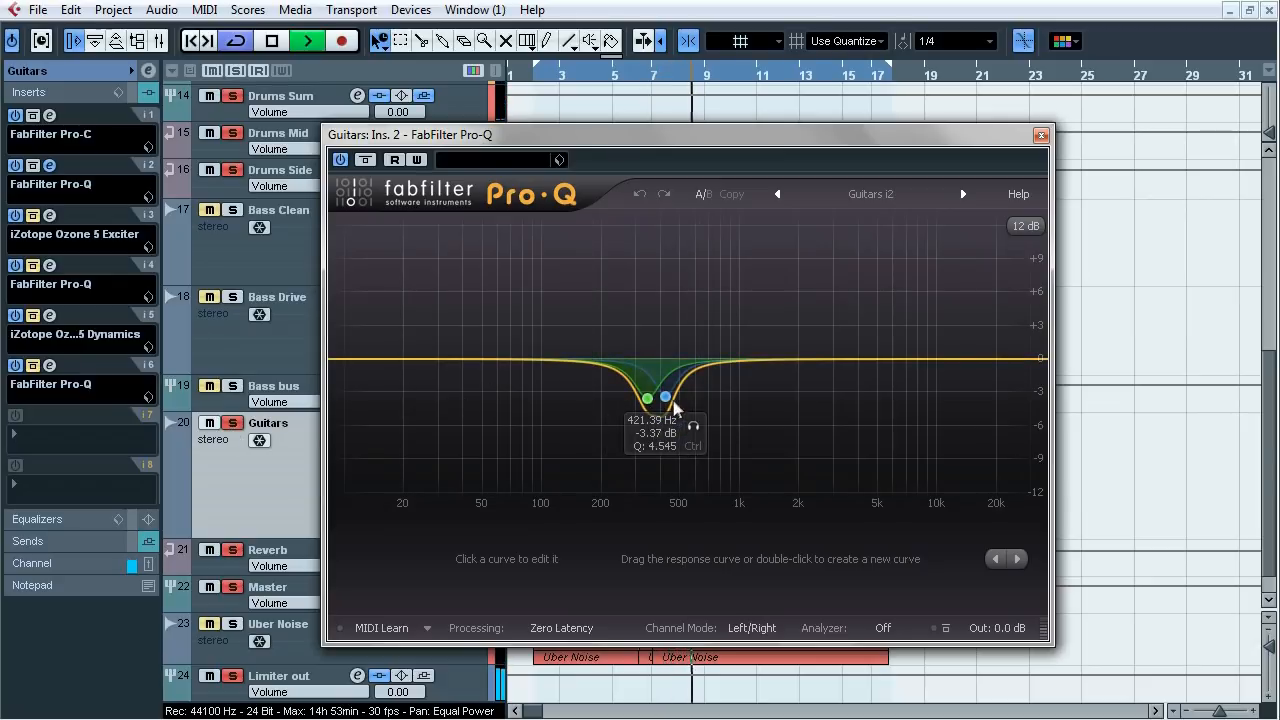
left_click(689, 428)
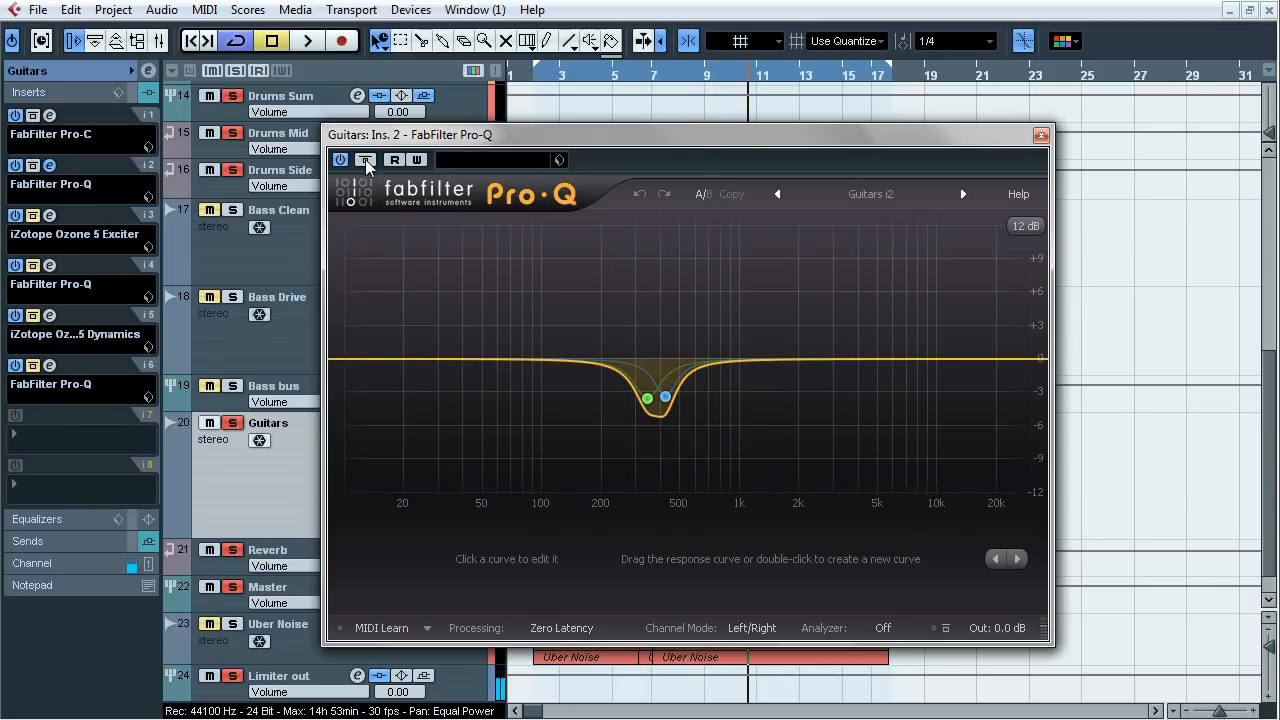
left_click(1041, 135)
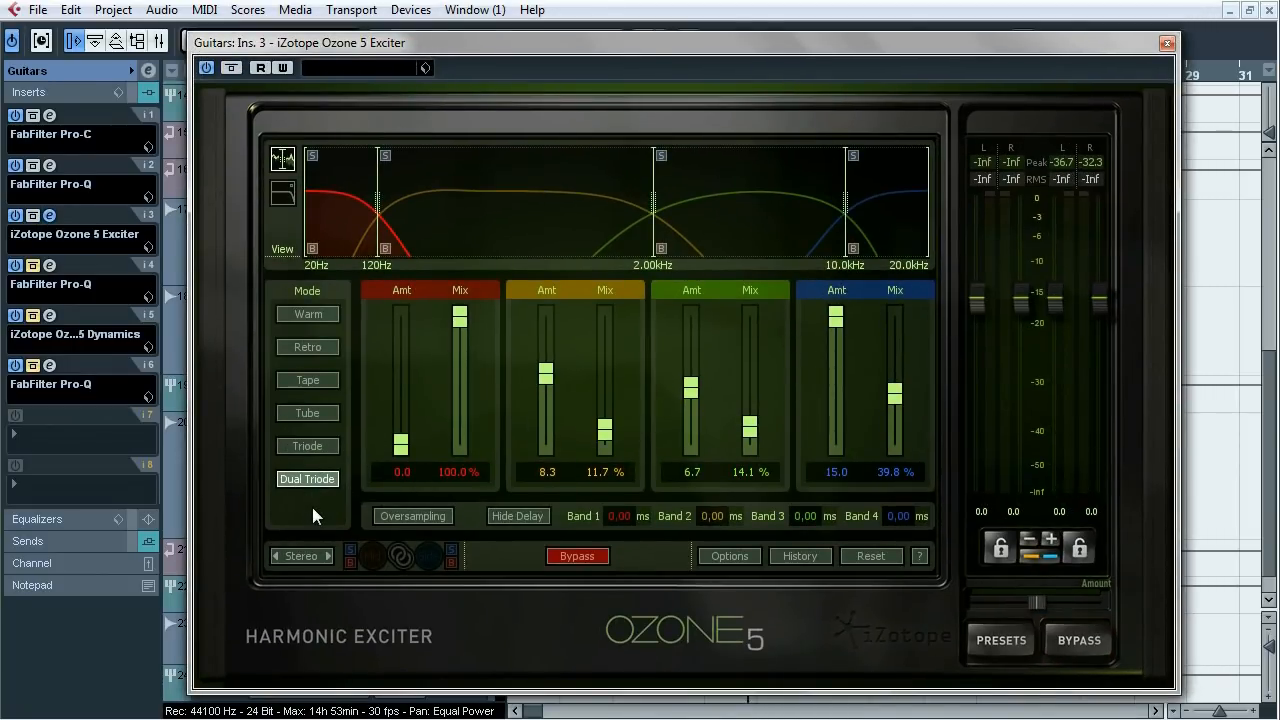
- Play the soloed guitars, compare the iZotope Ozone 5 Exciter in insert 3 bypassed and active several times, and close it
left_click_drag(443, 43, 489, 46)
key("space")
left_click(280, 71)
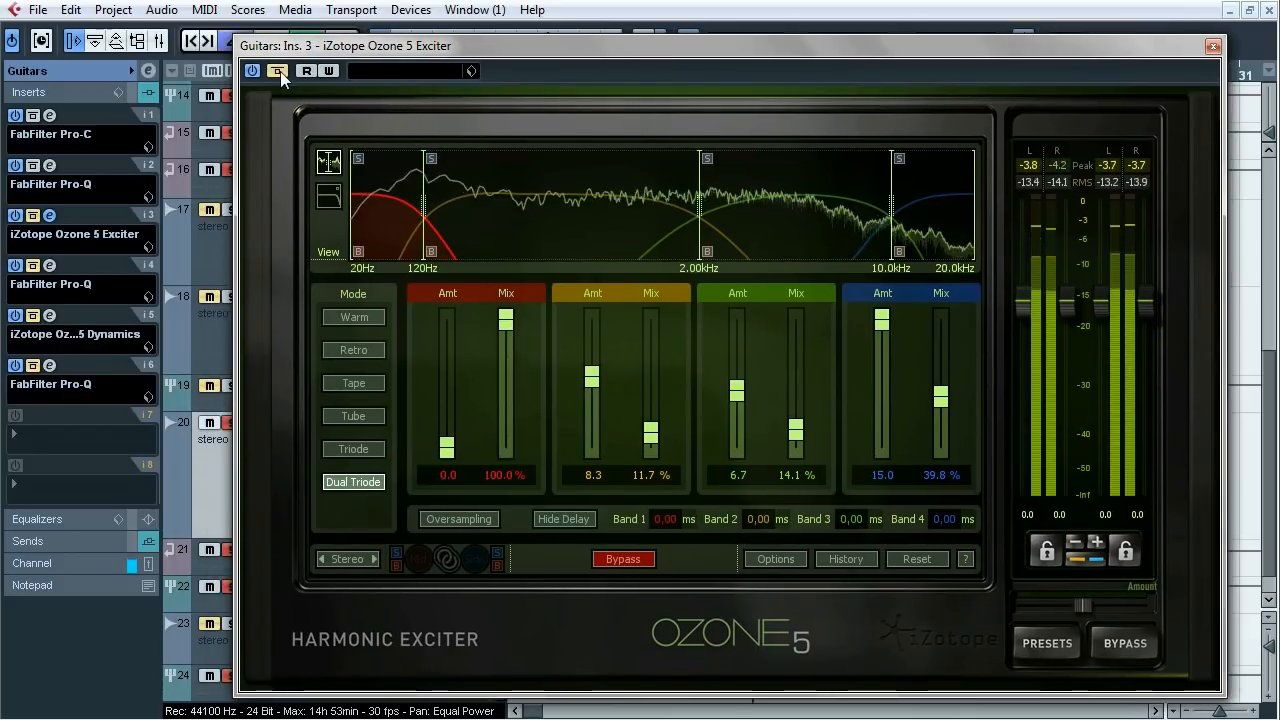
left_click(280, 71)
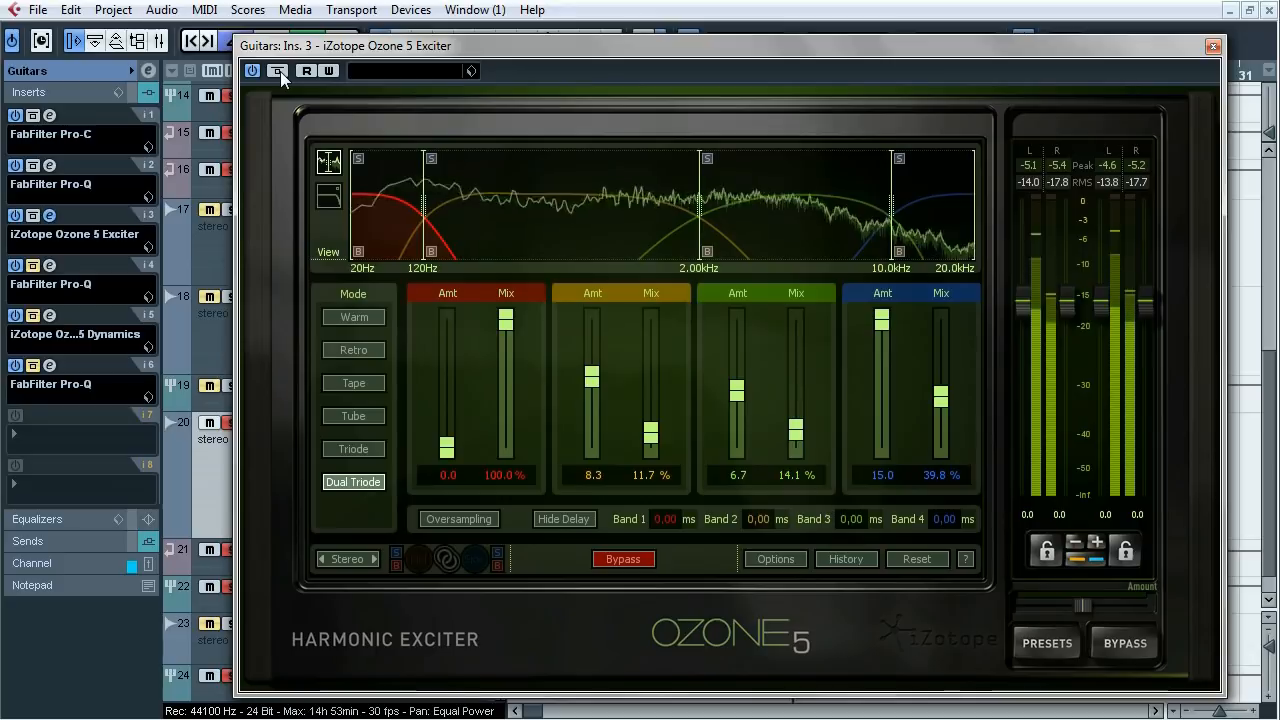
left_click(280, 71)
left_click(280, 71)
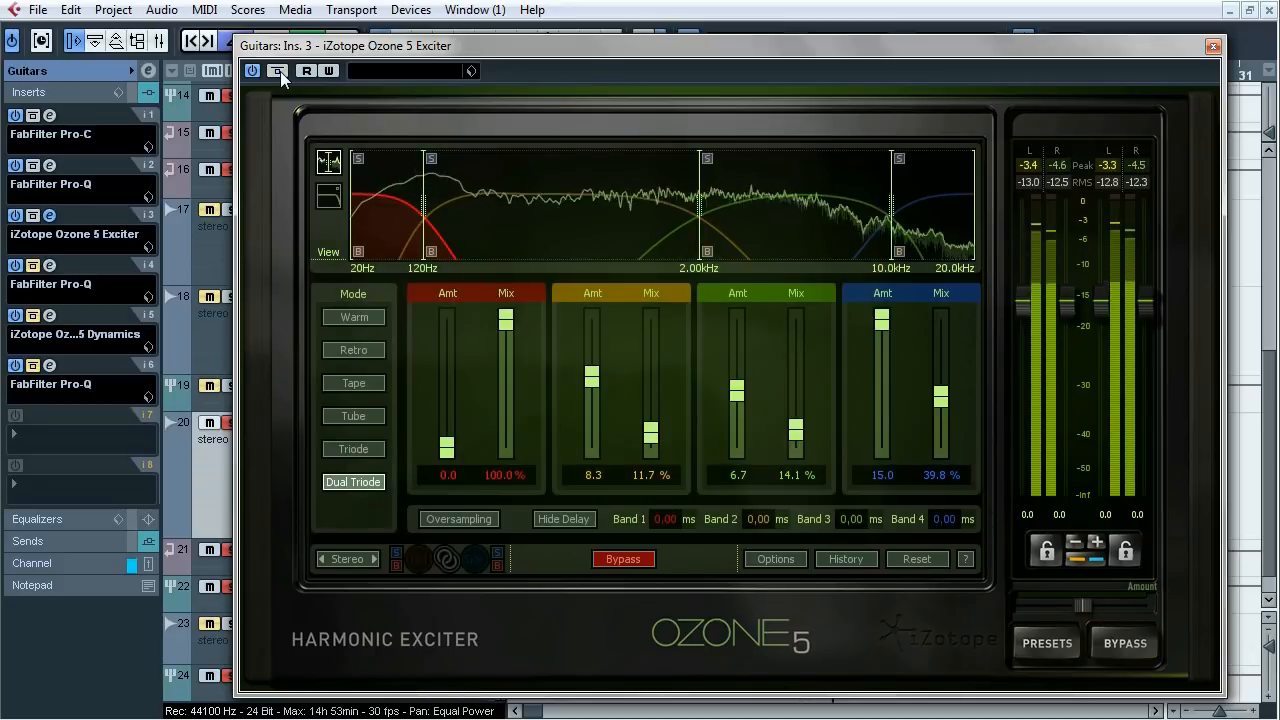
left_click(280, 71)
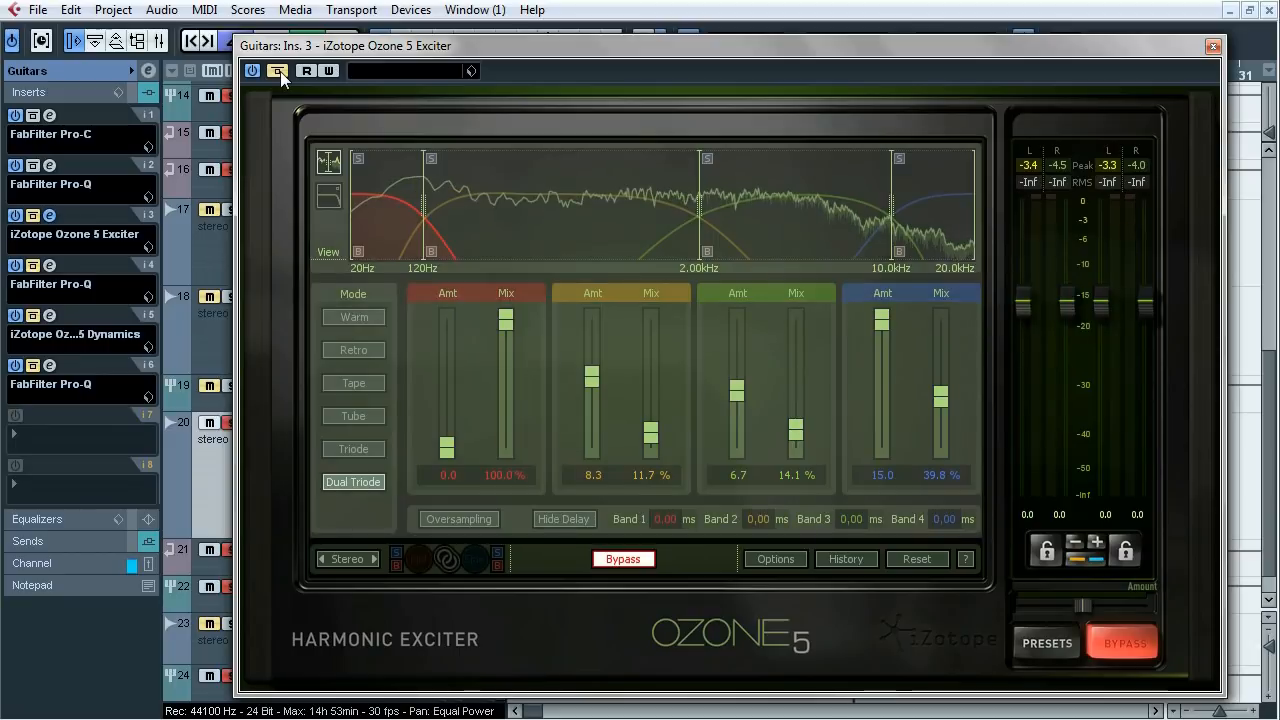
left_click(280, 71)
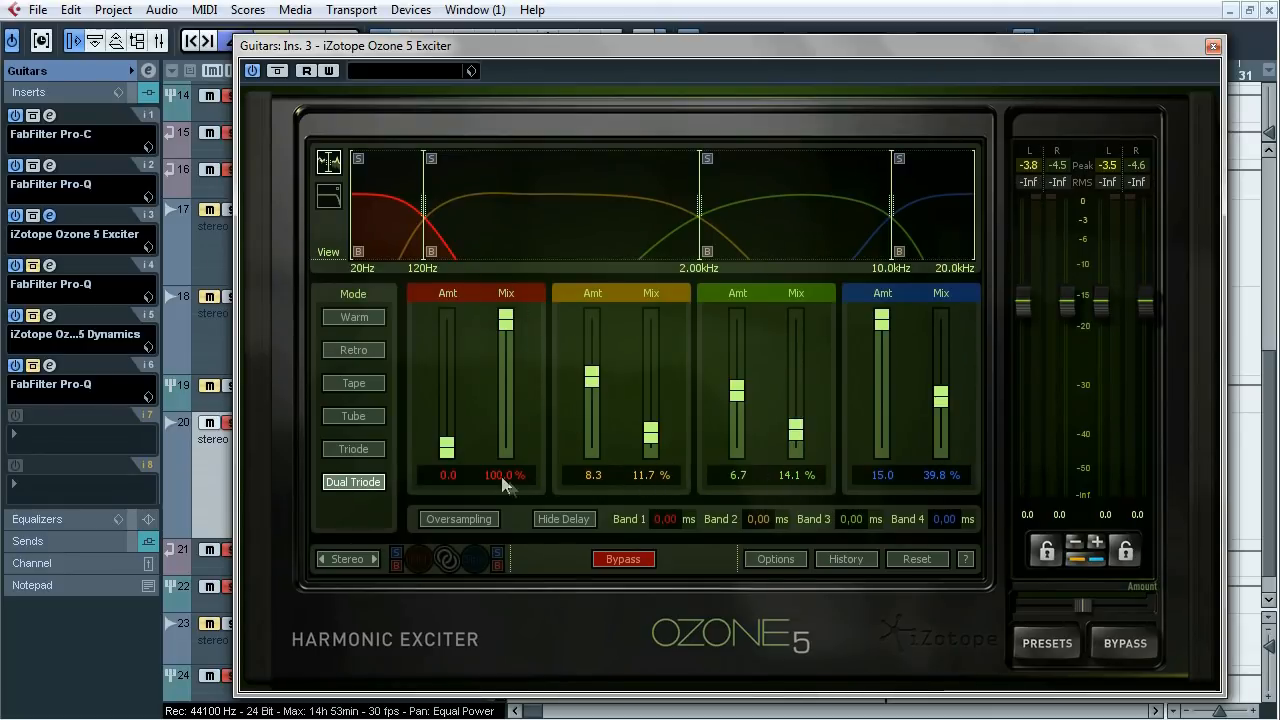
left_click(1212, 46)
- Open the FabFilter Pro-Q in Guitars insert 4, select its 121.09 Hz band, and activate the EQ while playing the guitars
left_click(49, 265)
left_click_drag(777, 55, 685, 119)
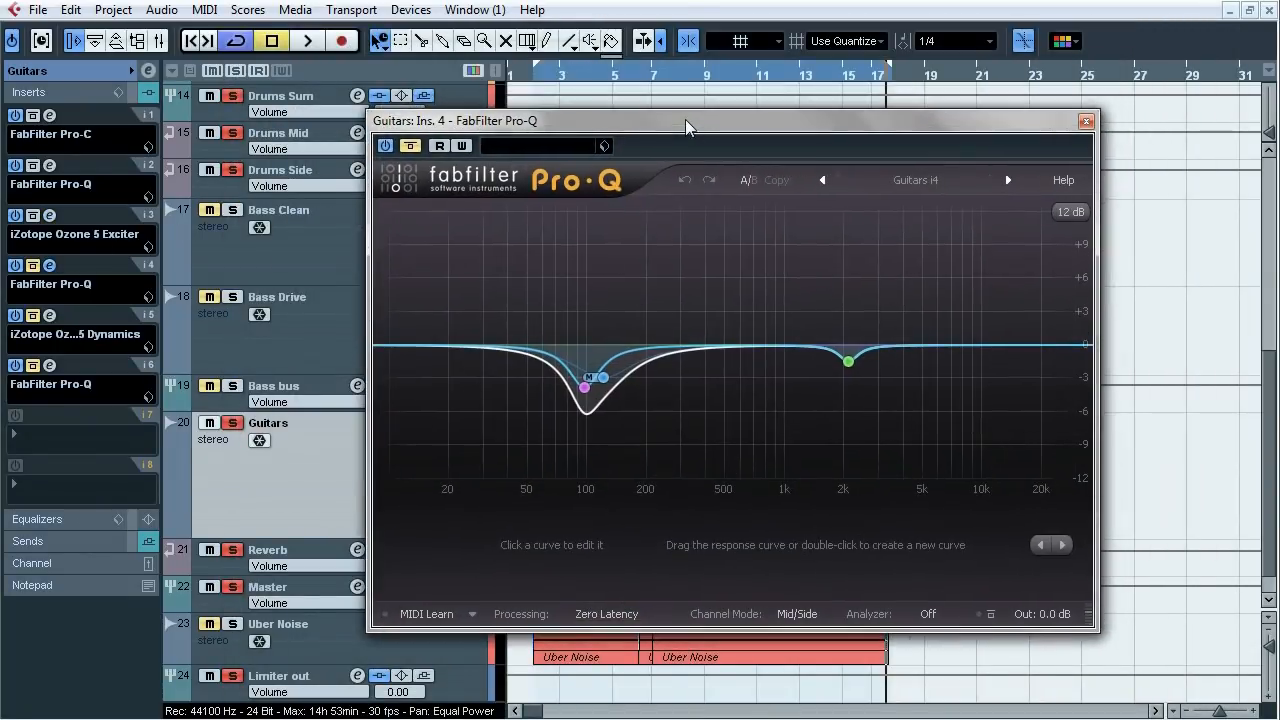
left_click(603, 377)
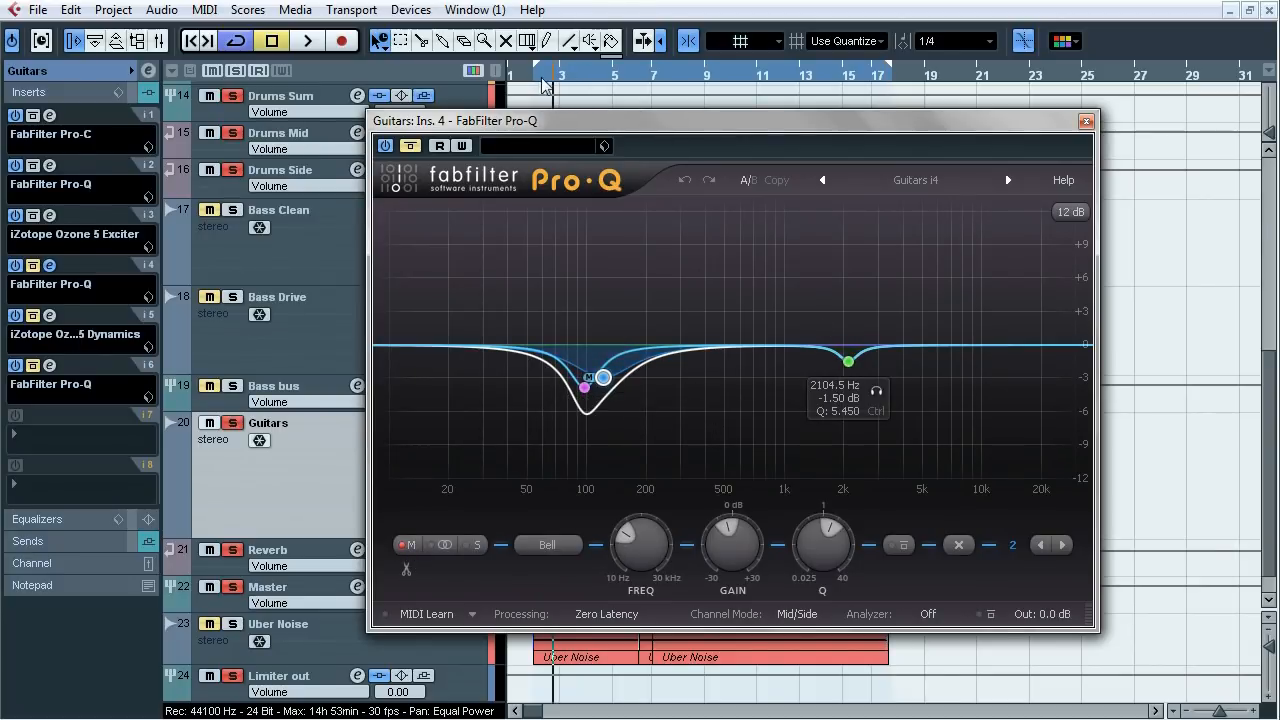
key("space")
left_click(411, 147)
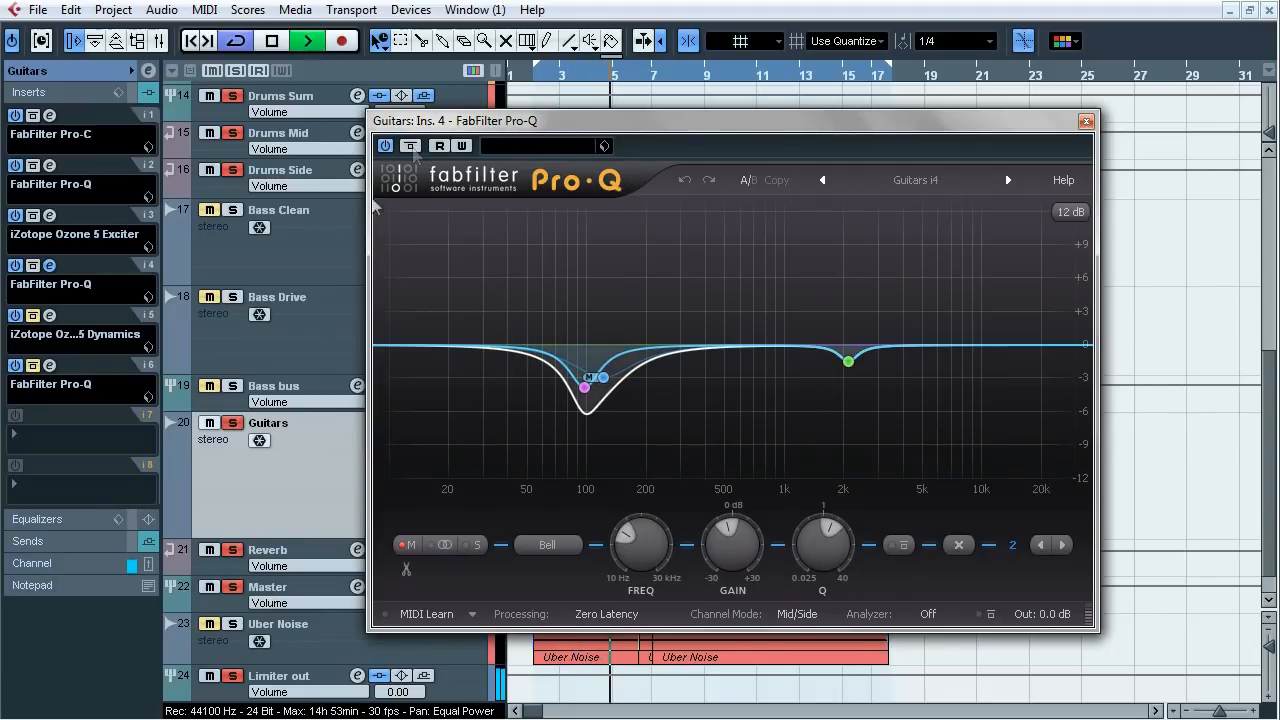
- Unmute the Bass bus and compare the insert 4 Pro-Q bypassed and active with the bass playing
left_click(208, 387)
left_click(410, 147)
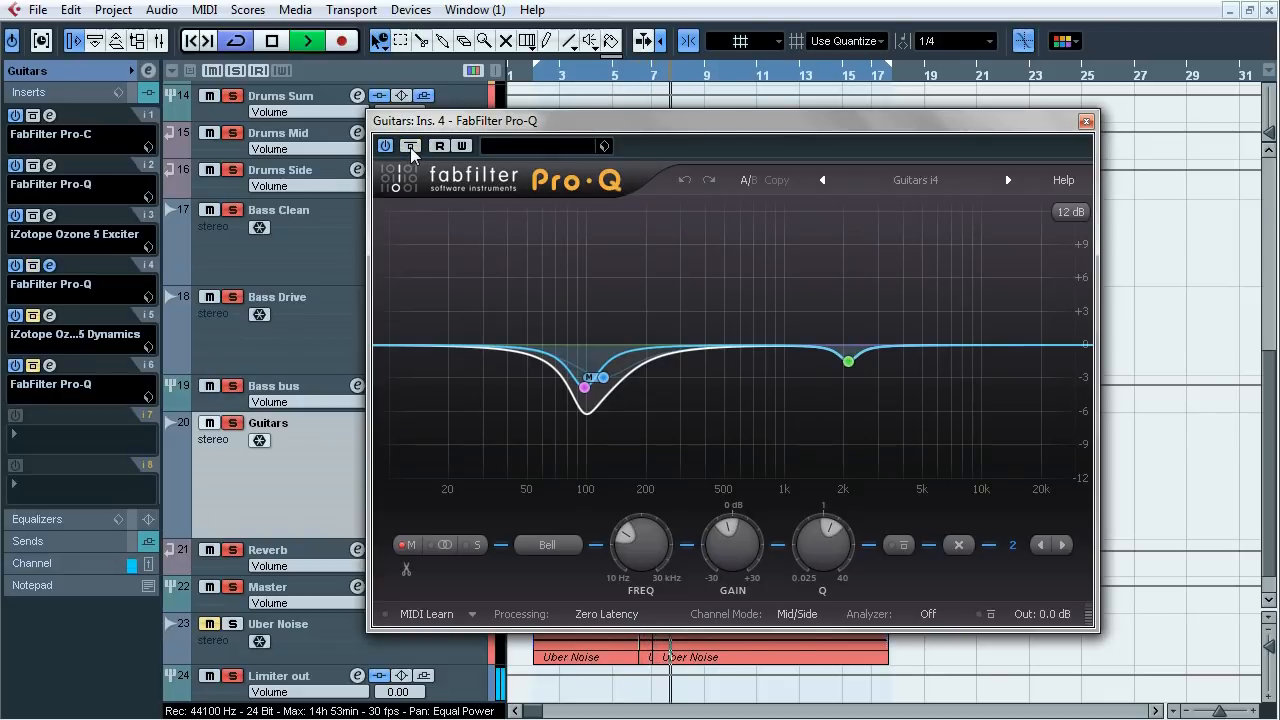
left_click(410, 147)
- Listen to the 121.09 Hz band in isolation, recheck the Pro-Q's bypass comparison, stop playback, and close the plug-in
left_click(631, 407)
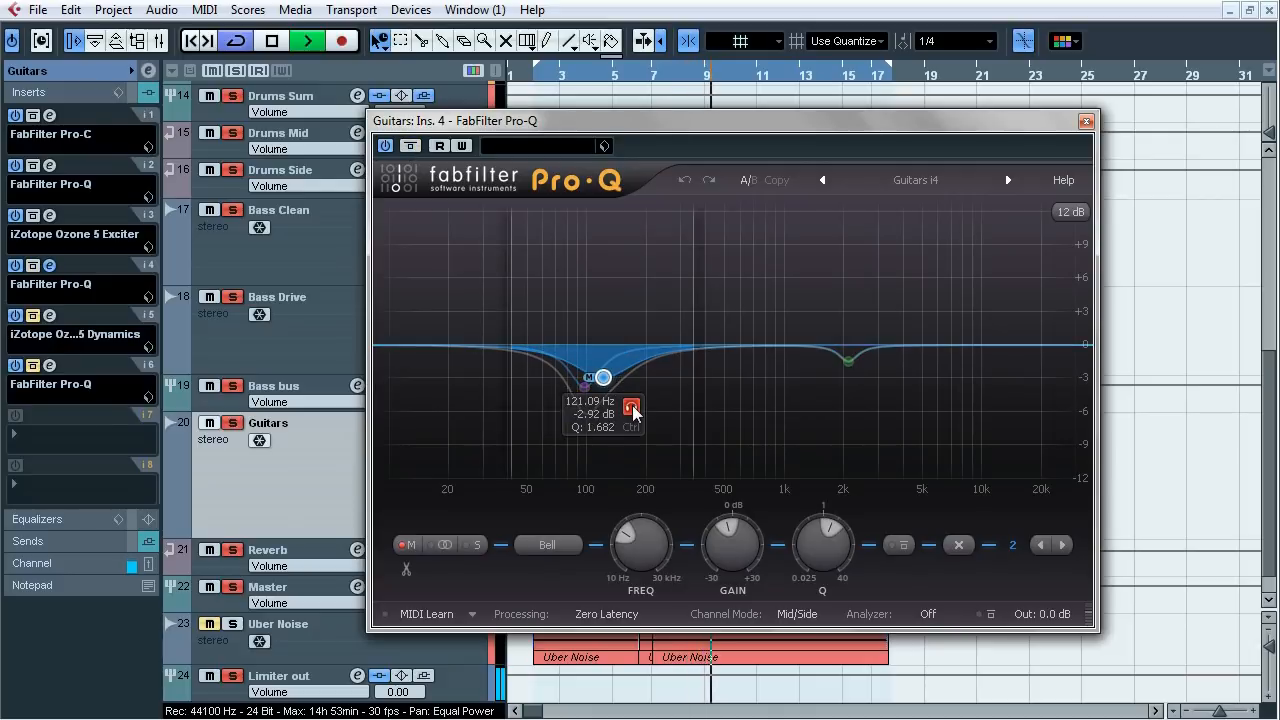
left_click(633, 410)
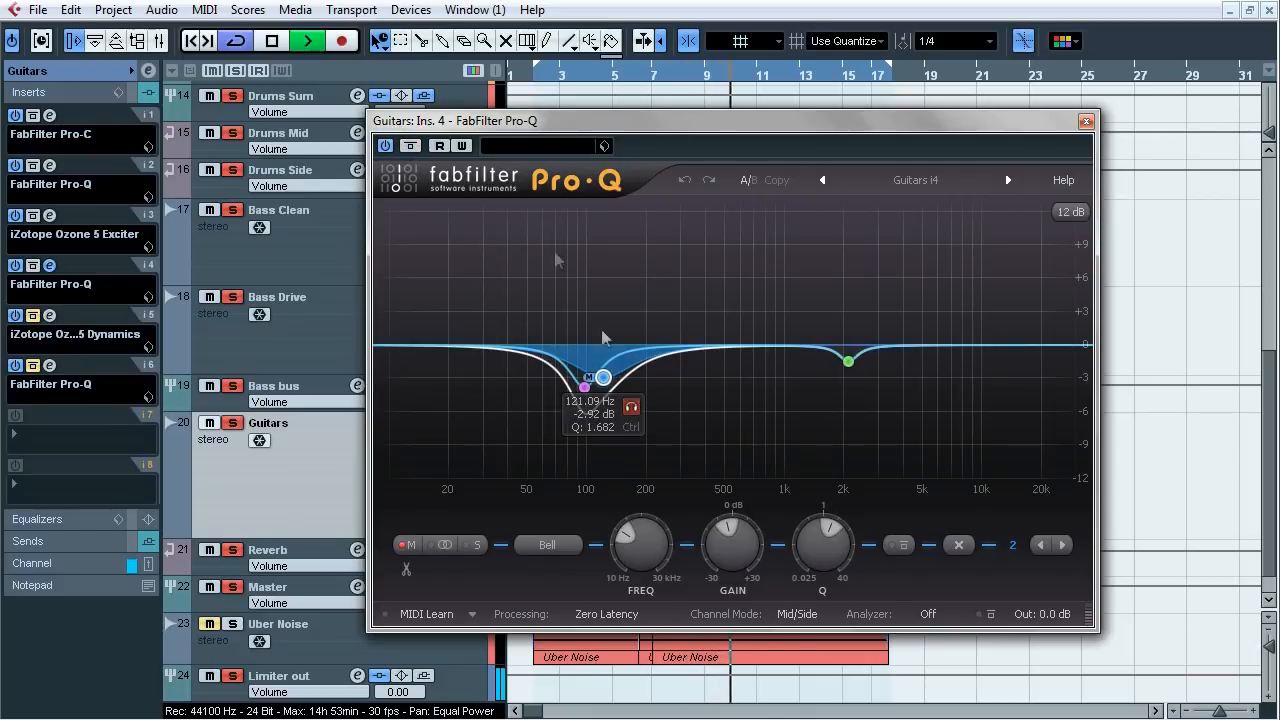
left_click(411, 147)
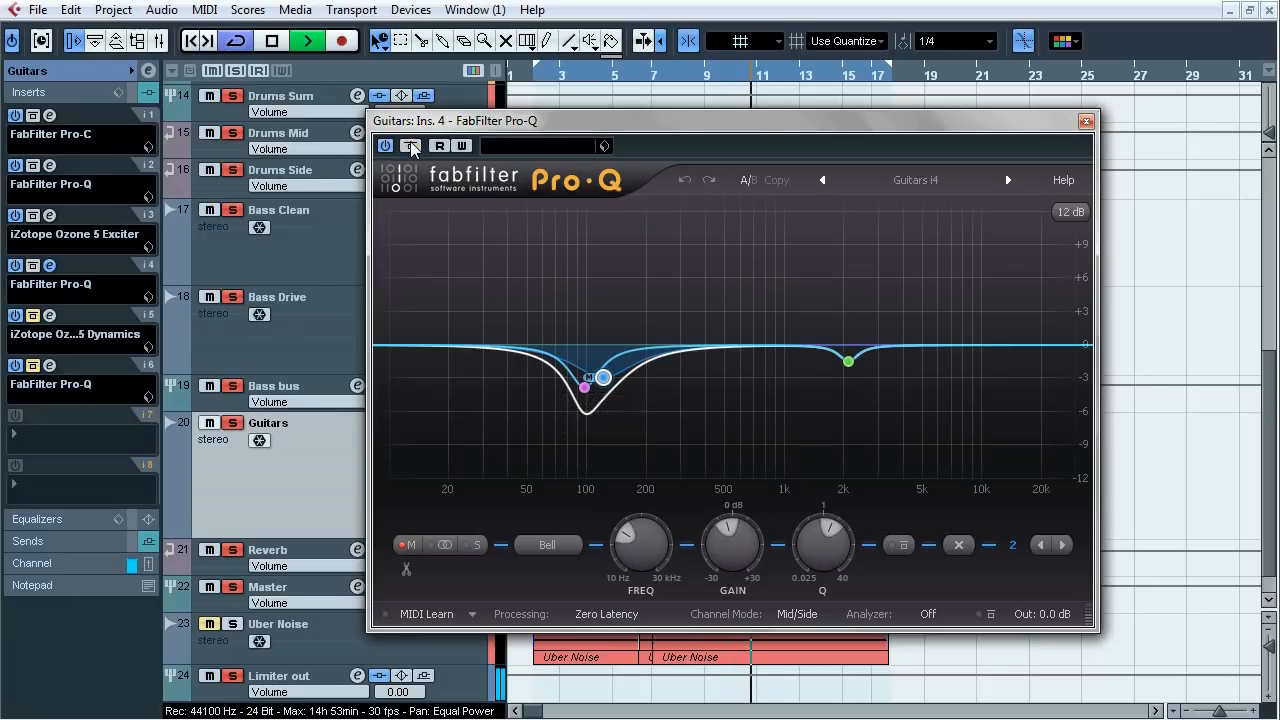
key("space")
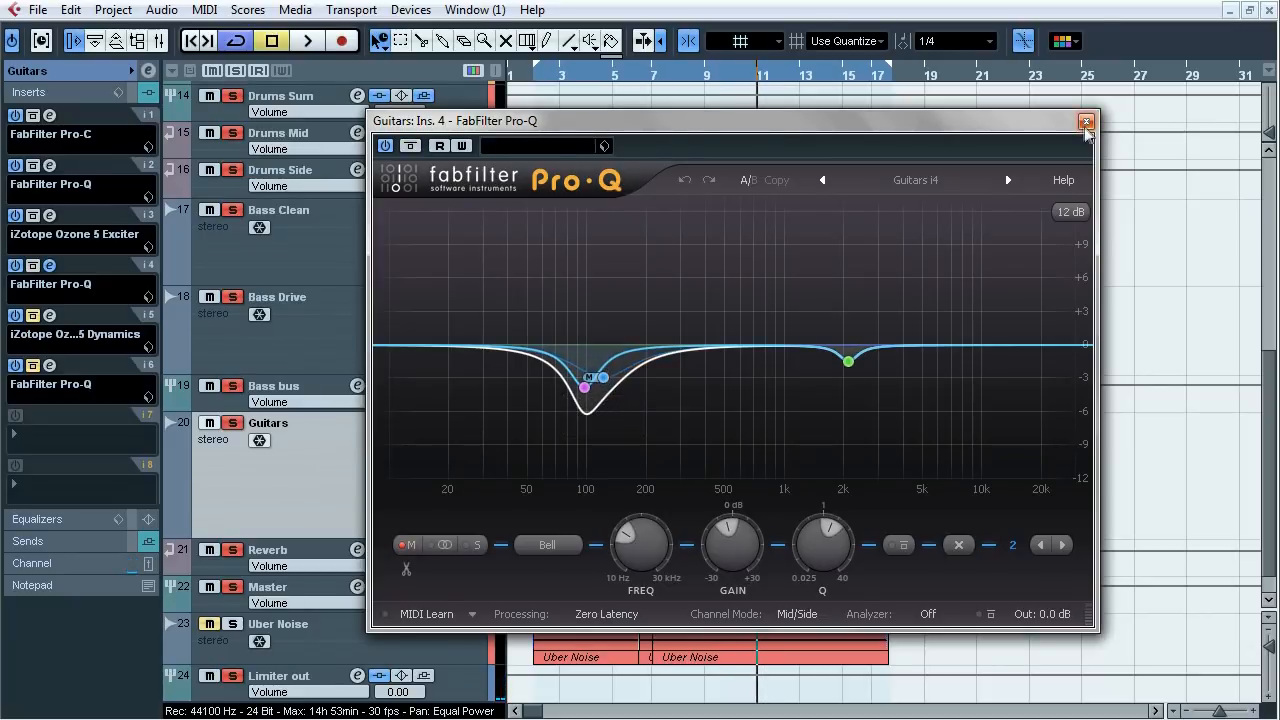
left_click(1086, 122)
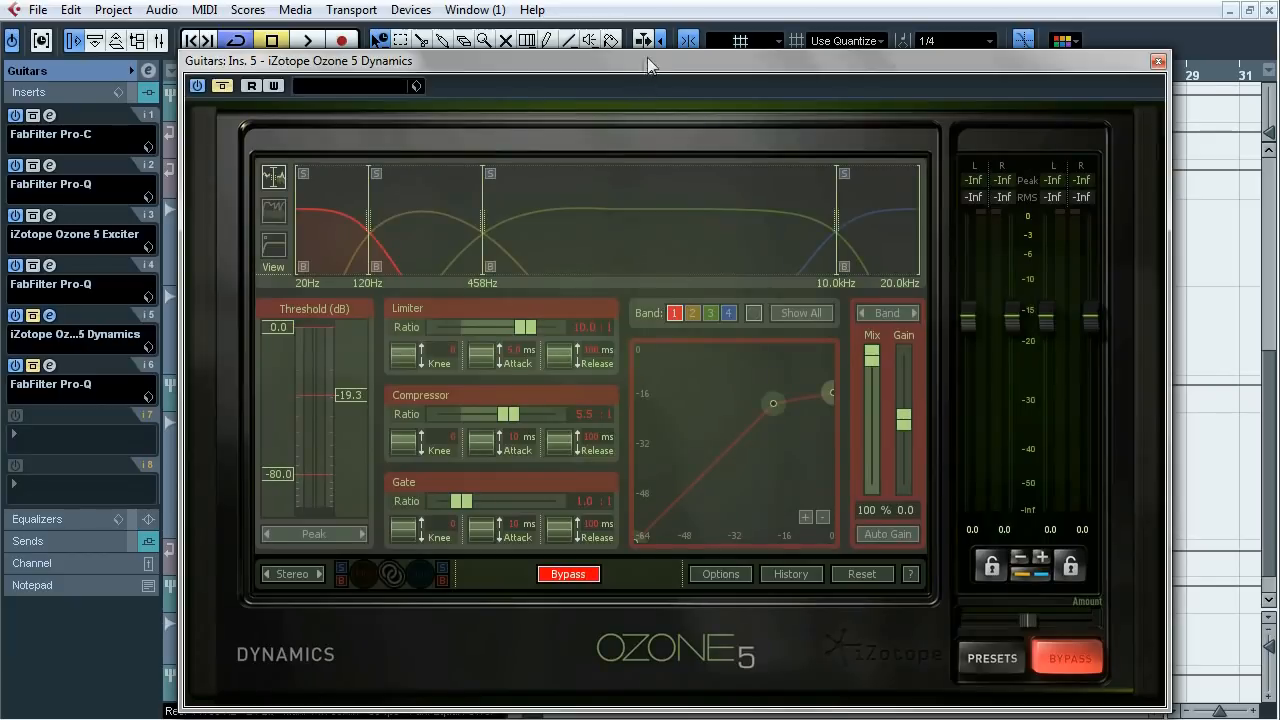
- Activate the iZotope Ozone 5 Dynamics in Guitars insert 5 and show the settings of its bands 1 and 2
left_click_drag(647, 57, 675, 55)
left_click(255, 84)
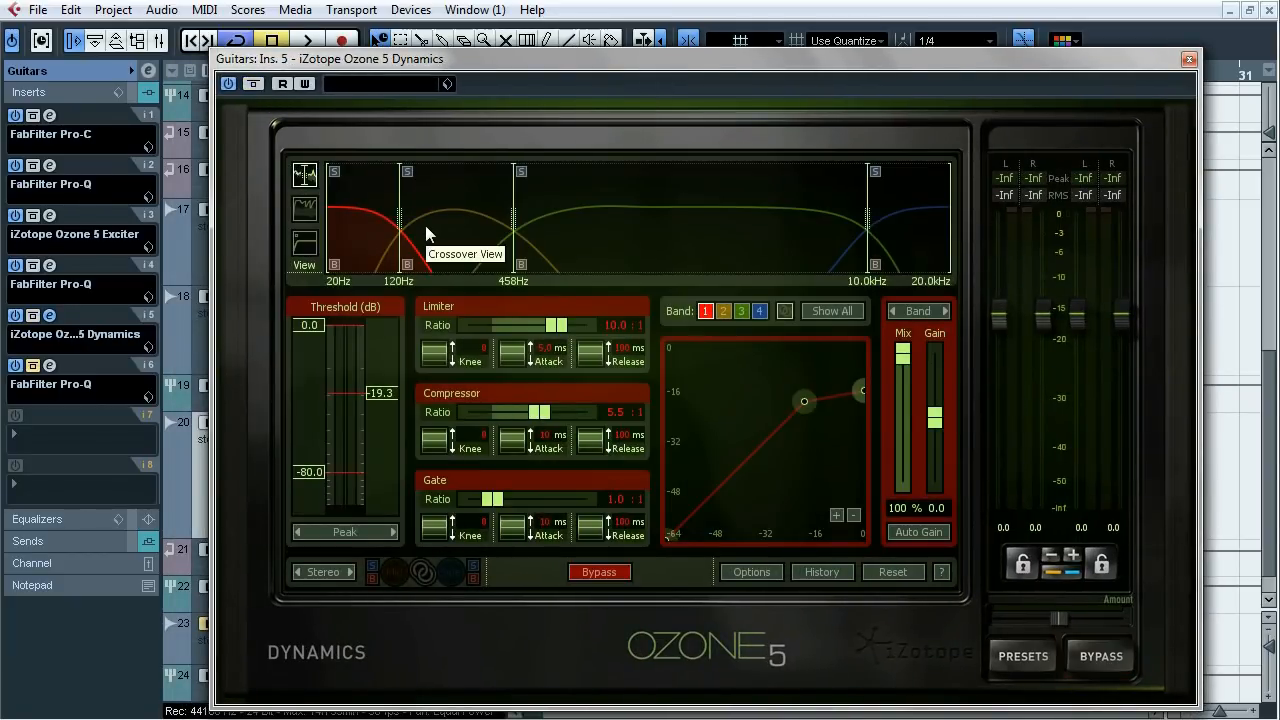
left_click(425, 228)
left_click(373, 238)
left_click(430, 238)
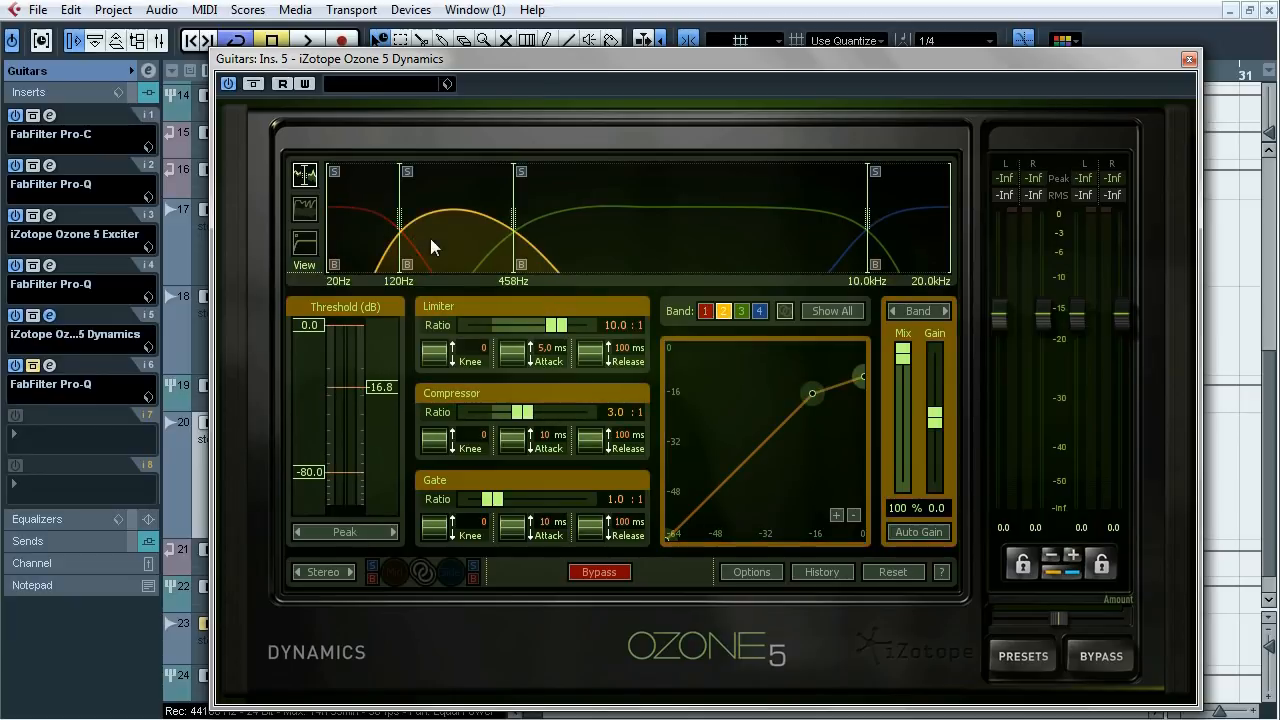
left_click_drag(536, 63, 584, 50)
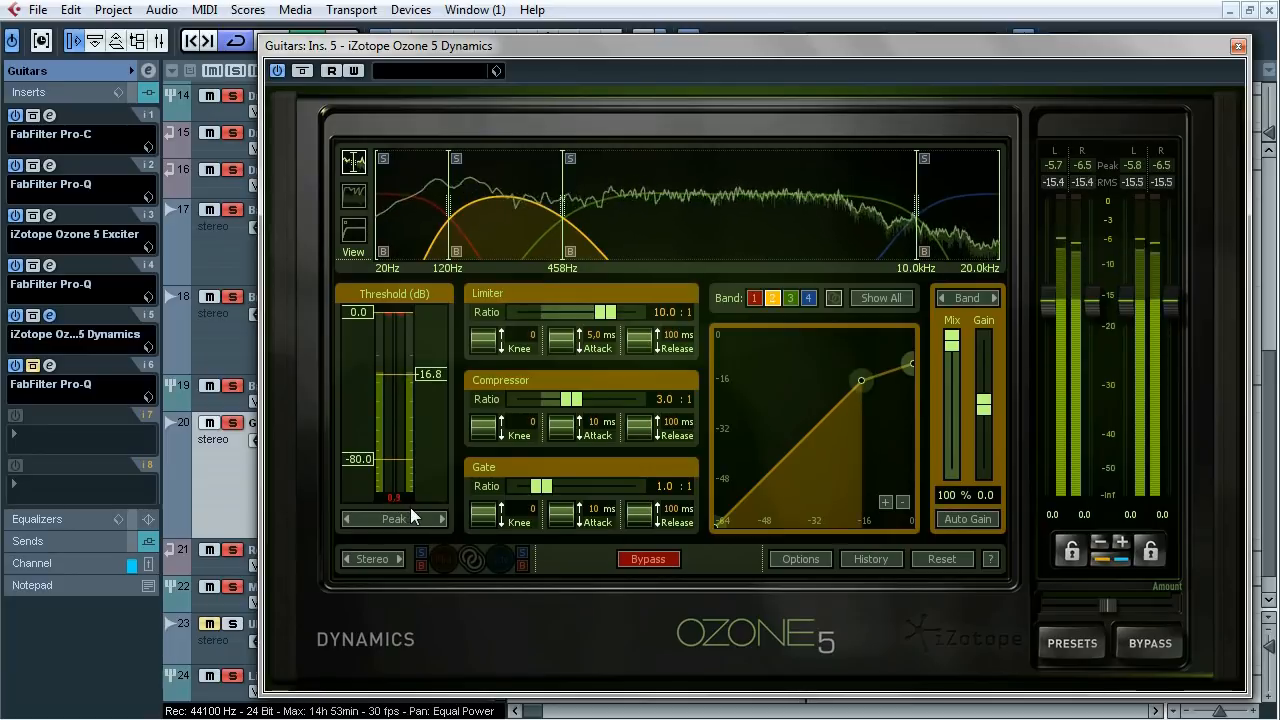
- Check Dynamics bands 1 and 2 during playback, compare the plug-in bypassed and active, and close it
left_click(408, 222)
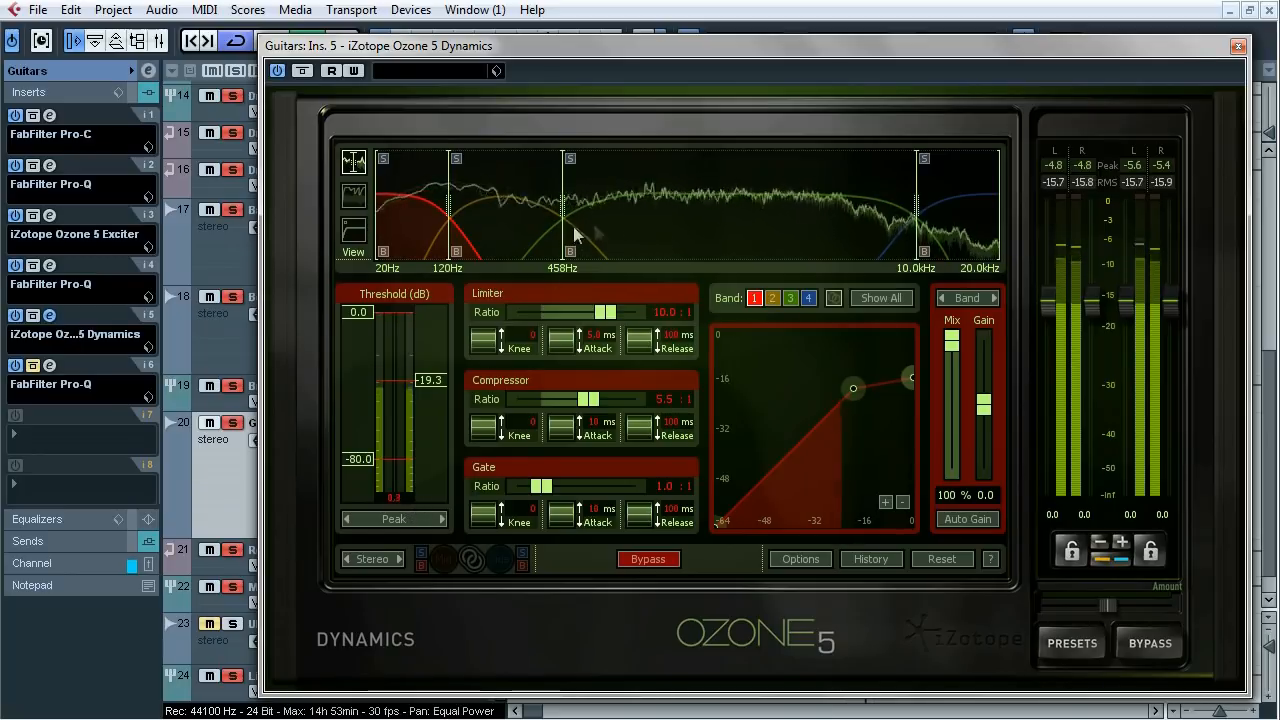
left_click(512, 231)
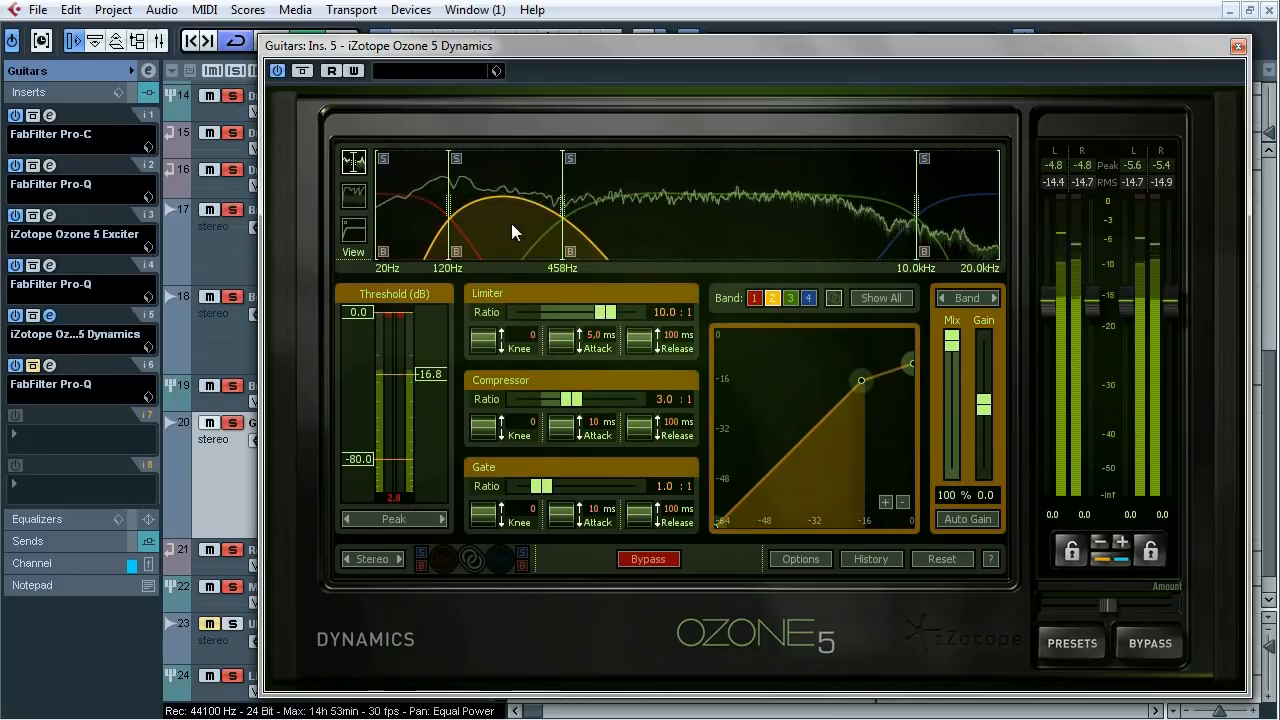
left_click(303, 72)
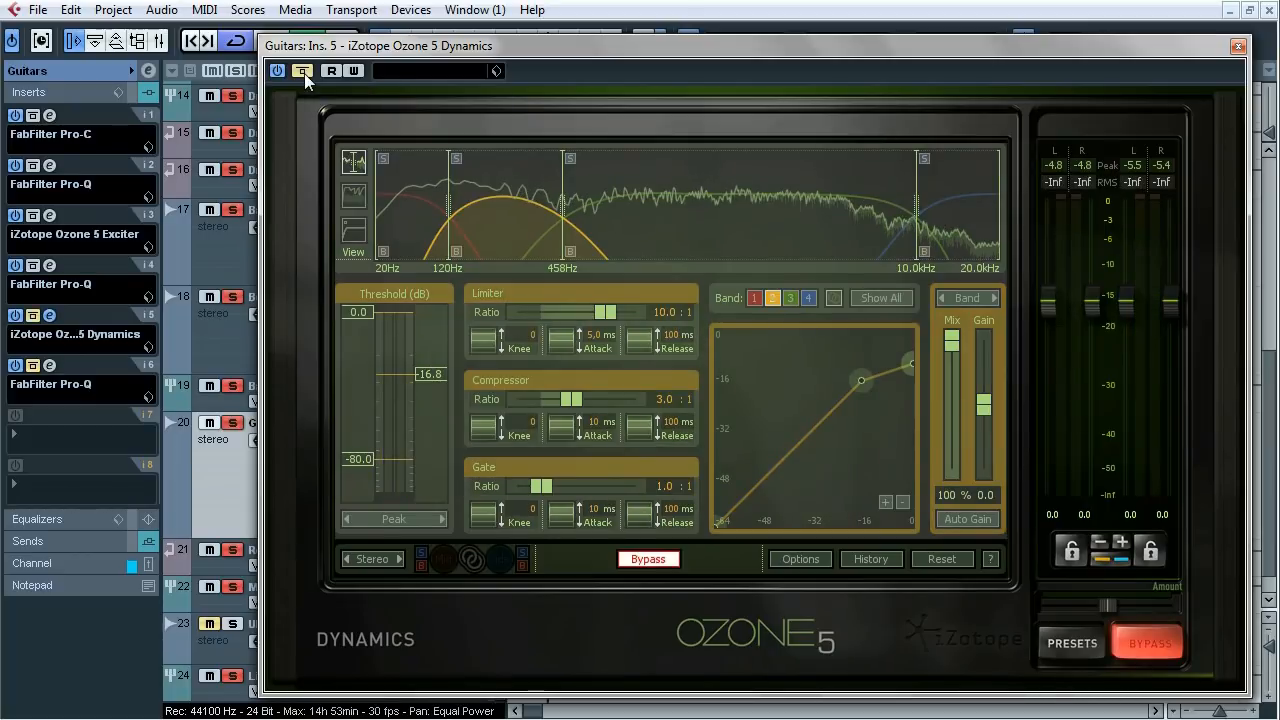
left_click(303, 72)
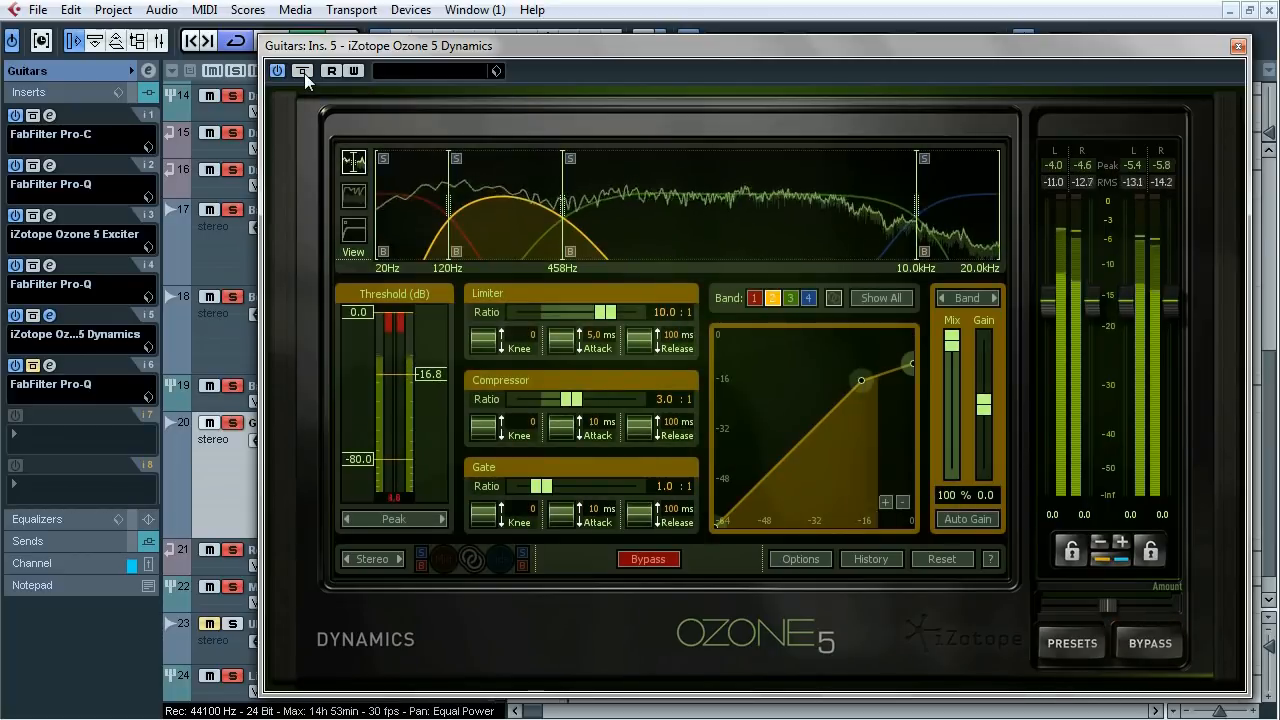
left_click(304, 73)
left_click(304, 73)
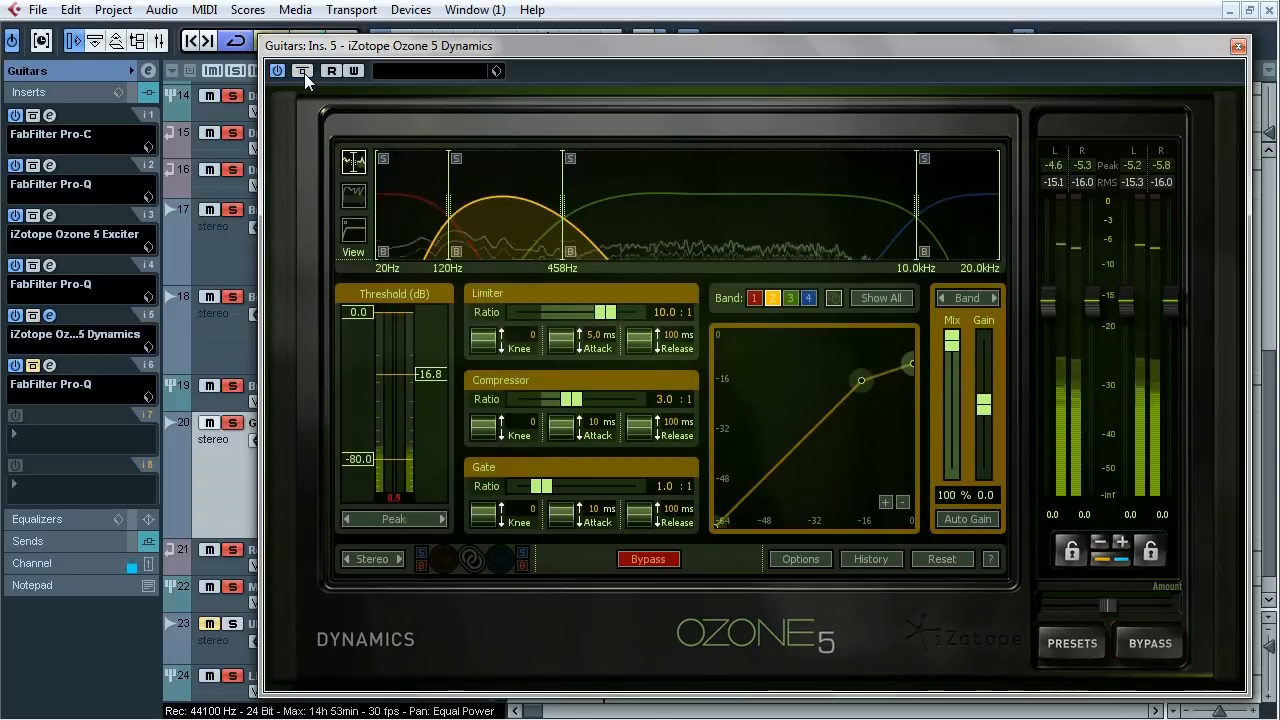
left_click(1238, 46)
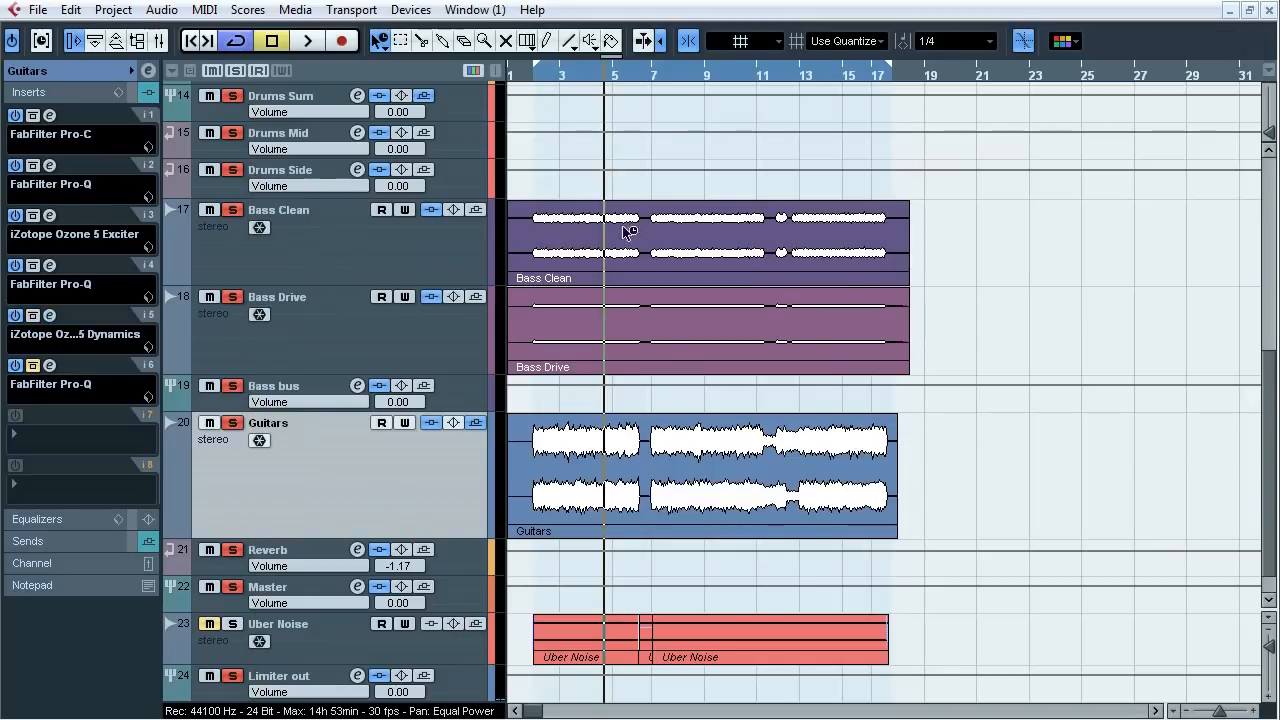
- Activate the FabFilter Pro-Q in Guitars insert 6 and compare it bypassed and active while the full mix plays
left_click(50, 366)
left_click_drag(890, 82, 794, 144)
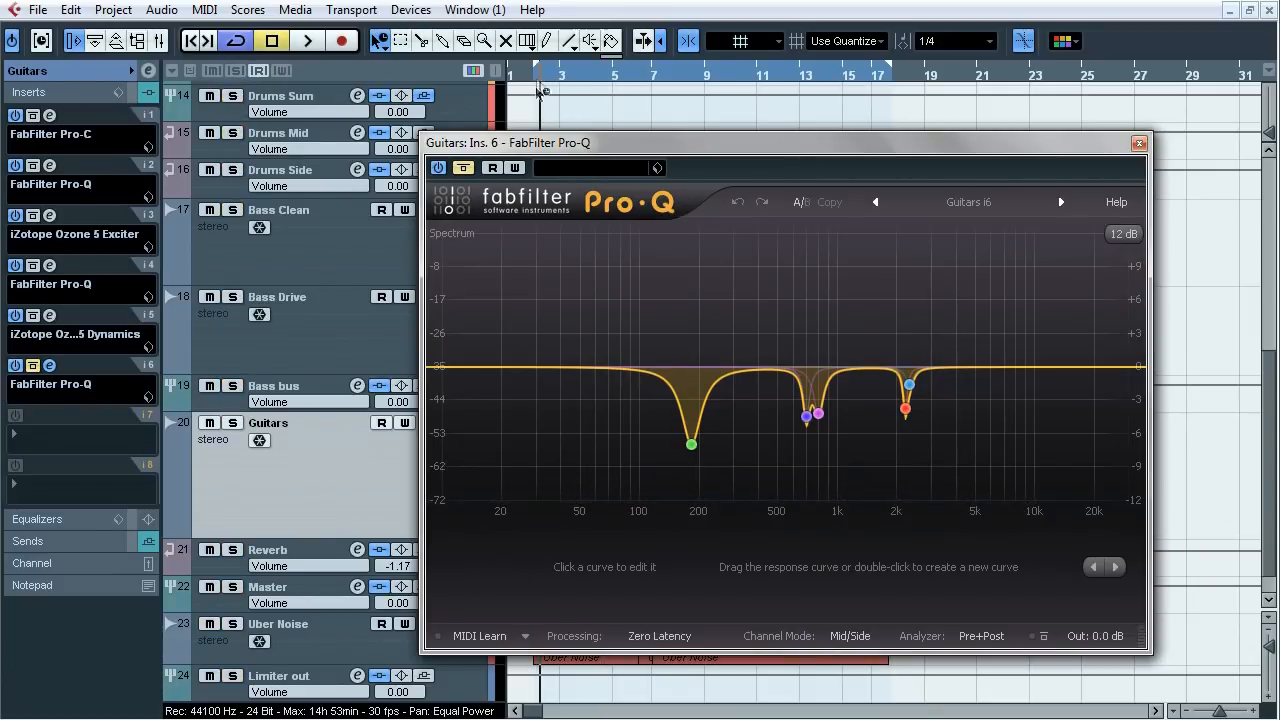
key("space")
left_click(464, 169)
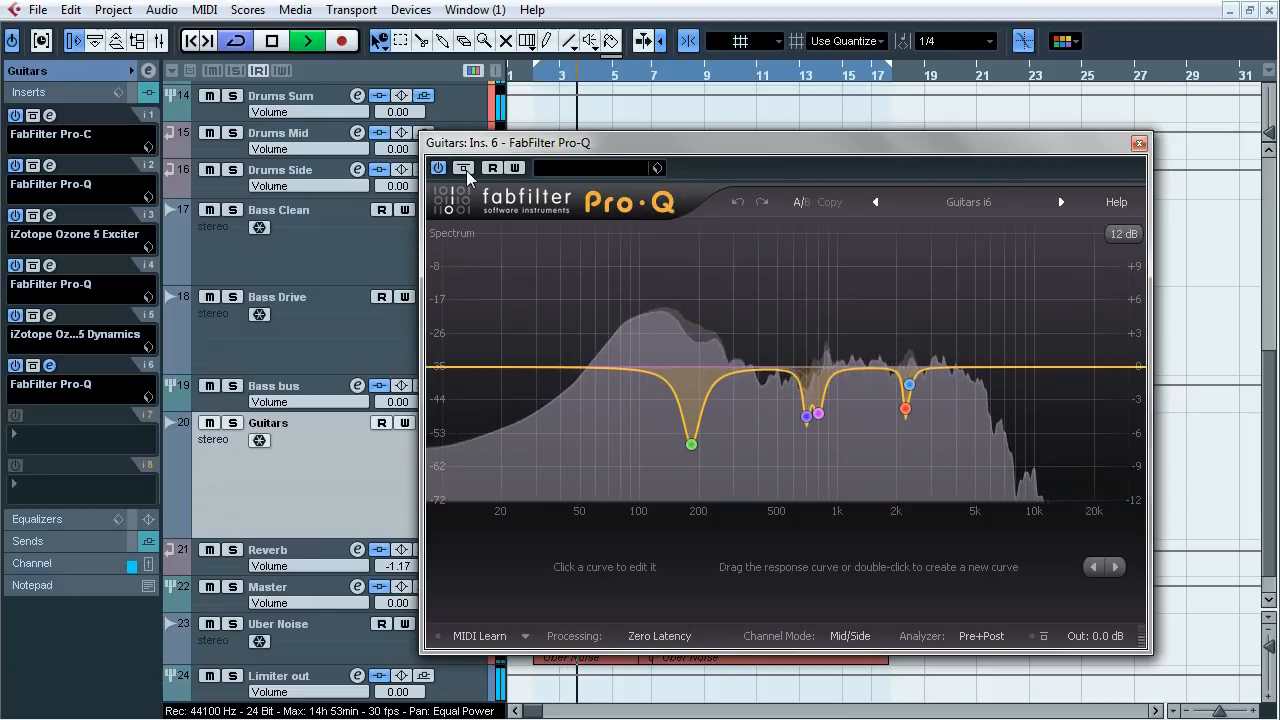
left_click(464, 168)
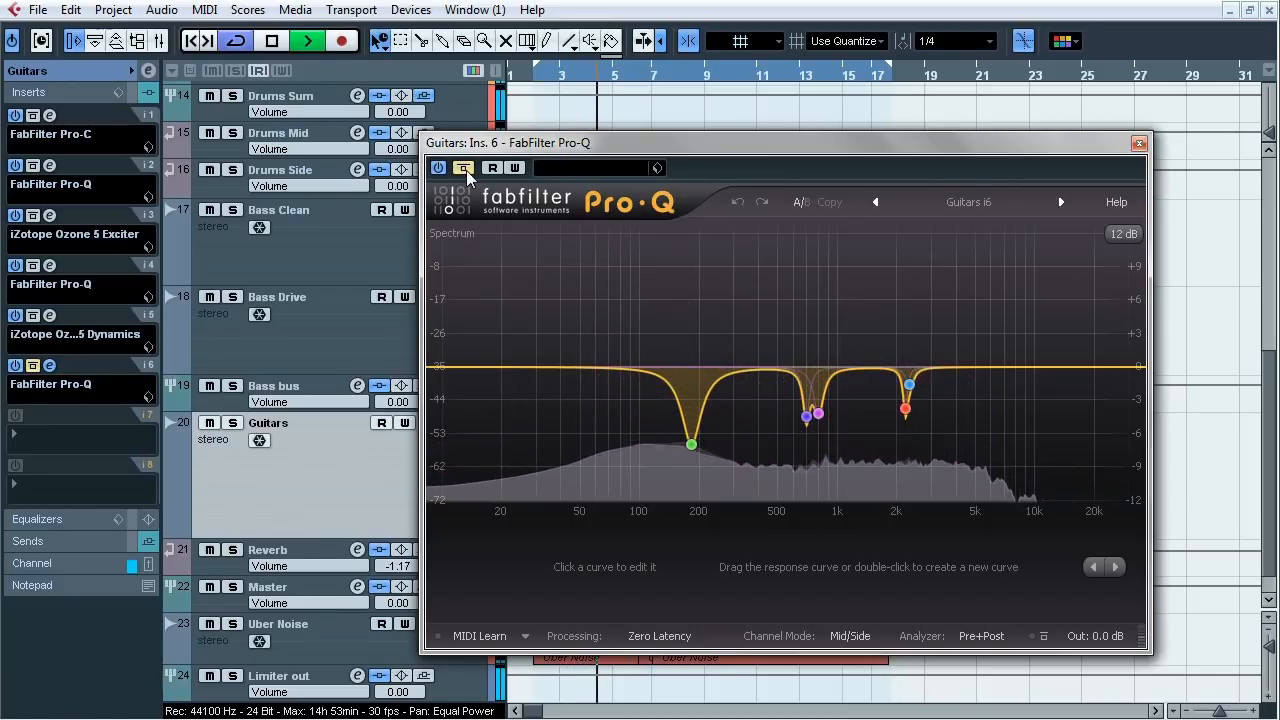
left_click(465, 169)
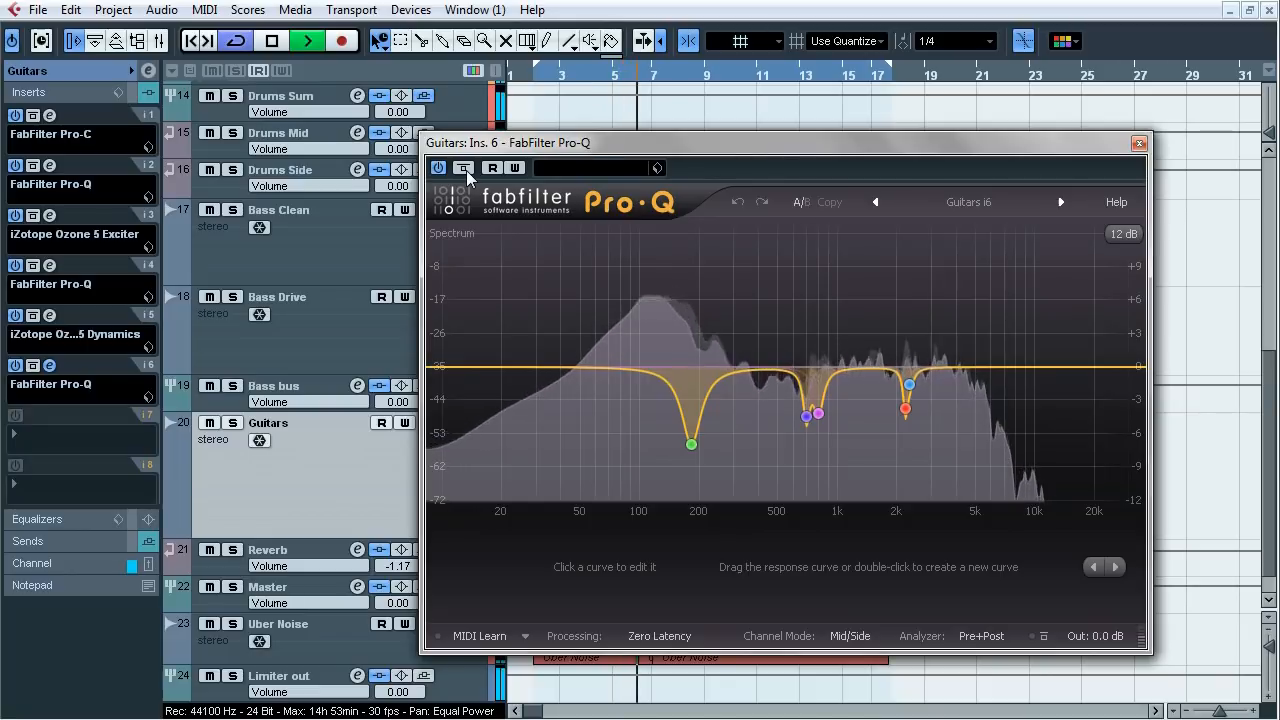
left_click(464, 168)
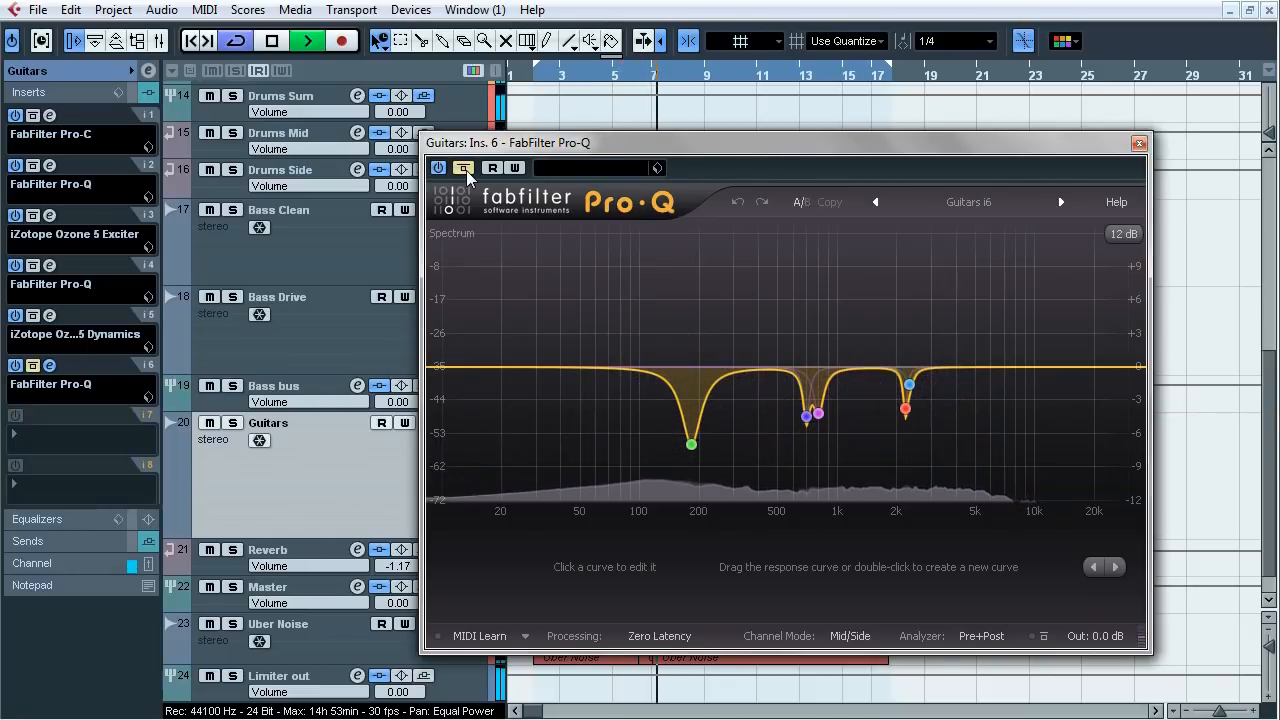
left_click(464, 168)
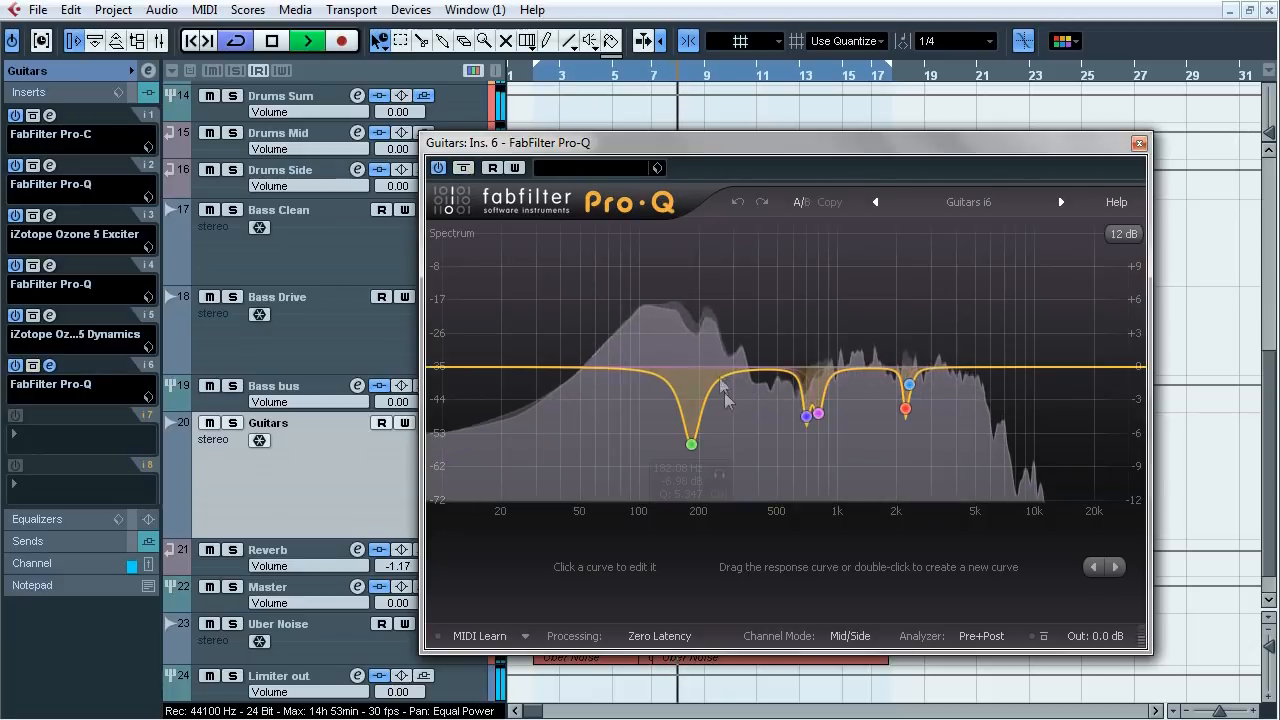
- Listen in isolation to the Pro-Q's 182.08 Hz, 799.93 Hz, 695.53 Hz, 2204.9 Hz and 2310.1 Hz bands
left_click(720, 475)
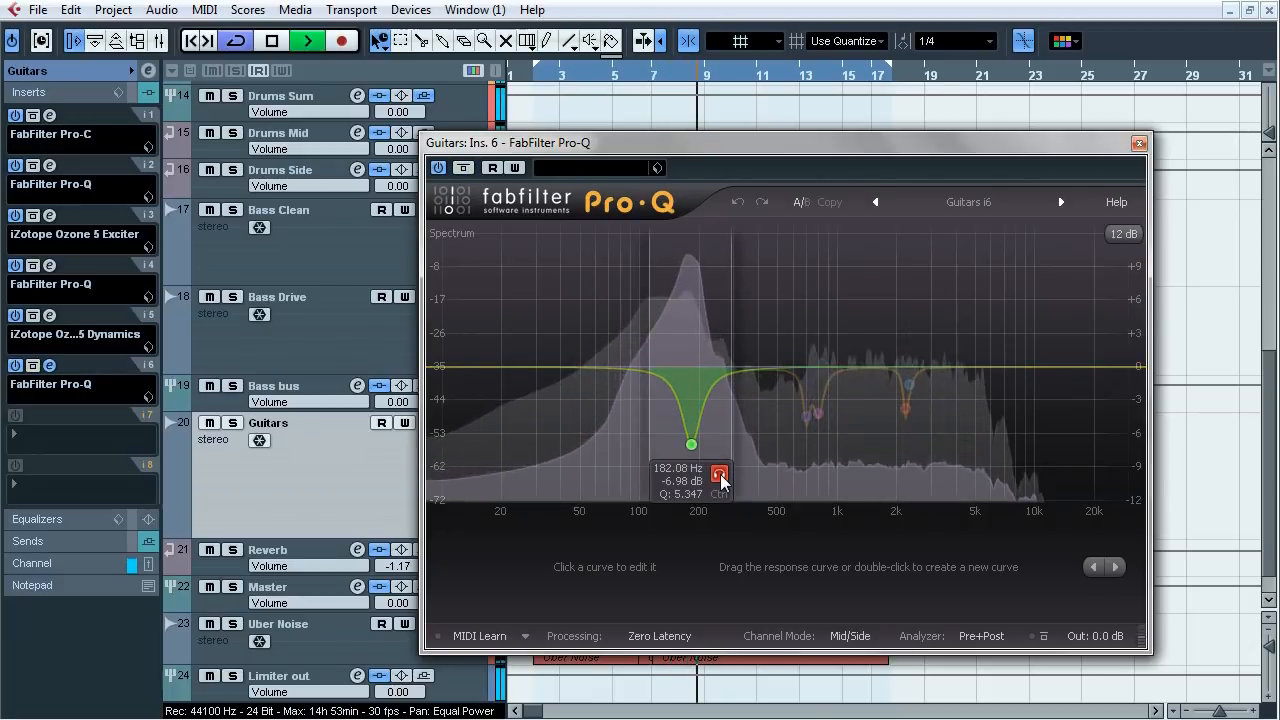
left_click(720, 475)
mouse_move(808, 418)
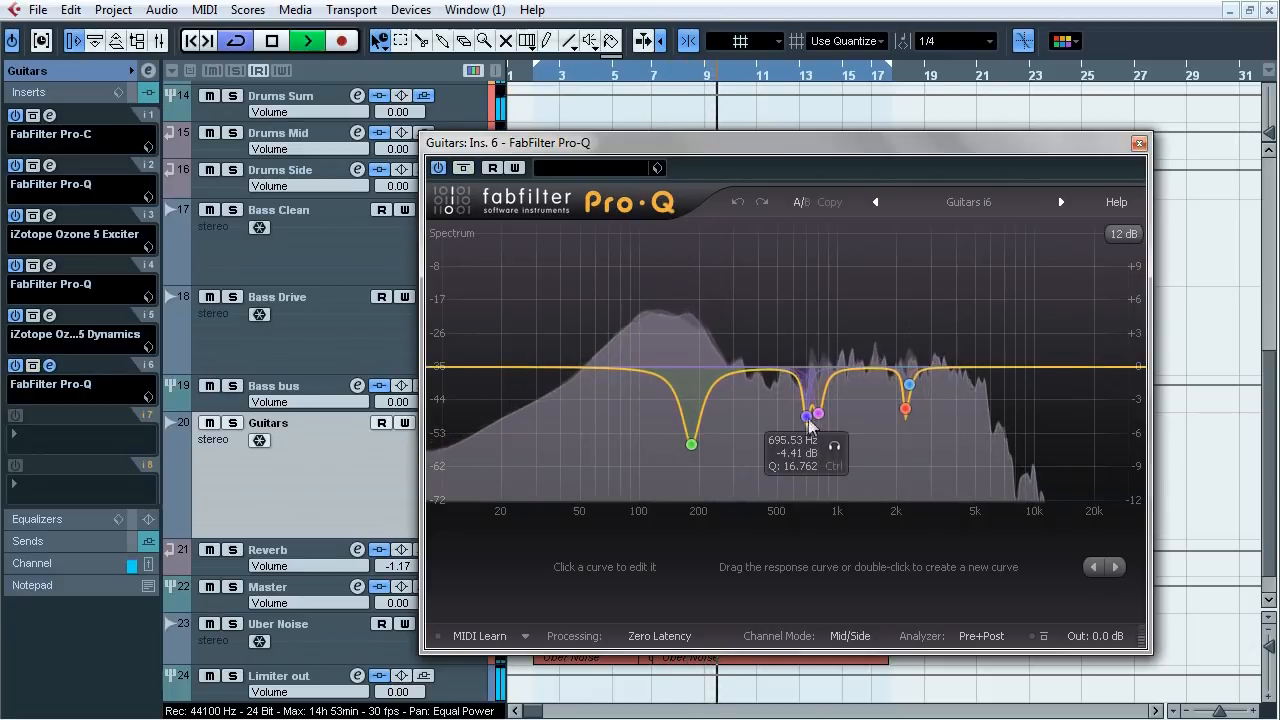
left_click(847, 445)
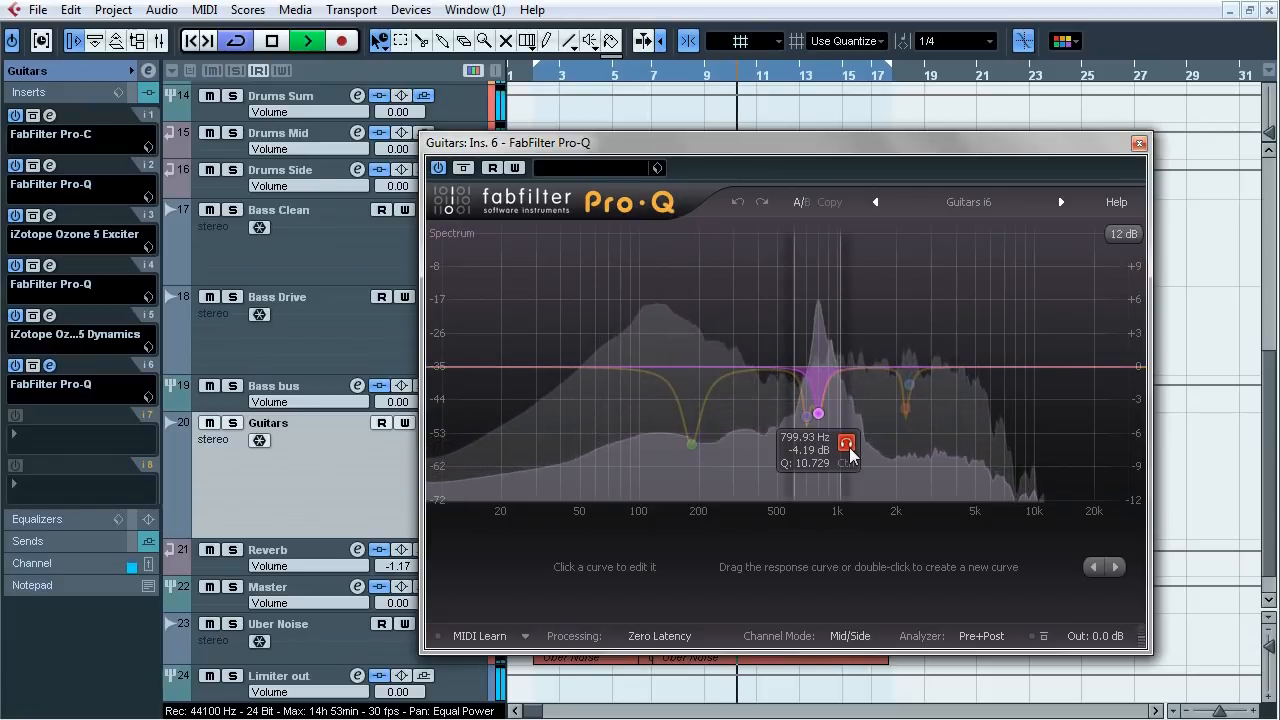
left_click(847, 445)
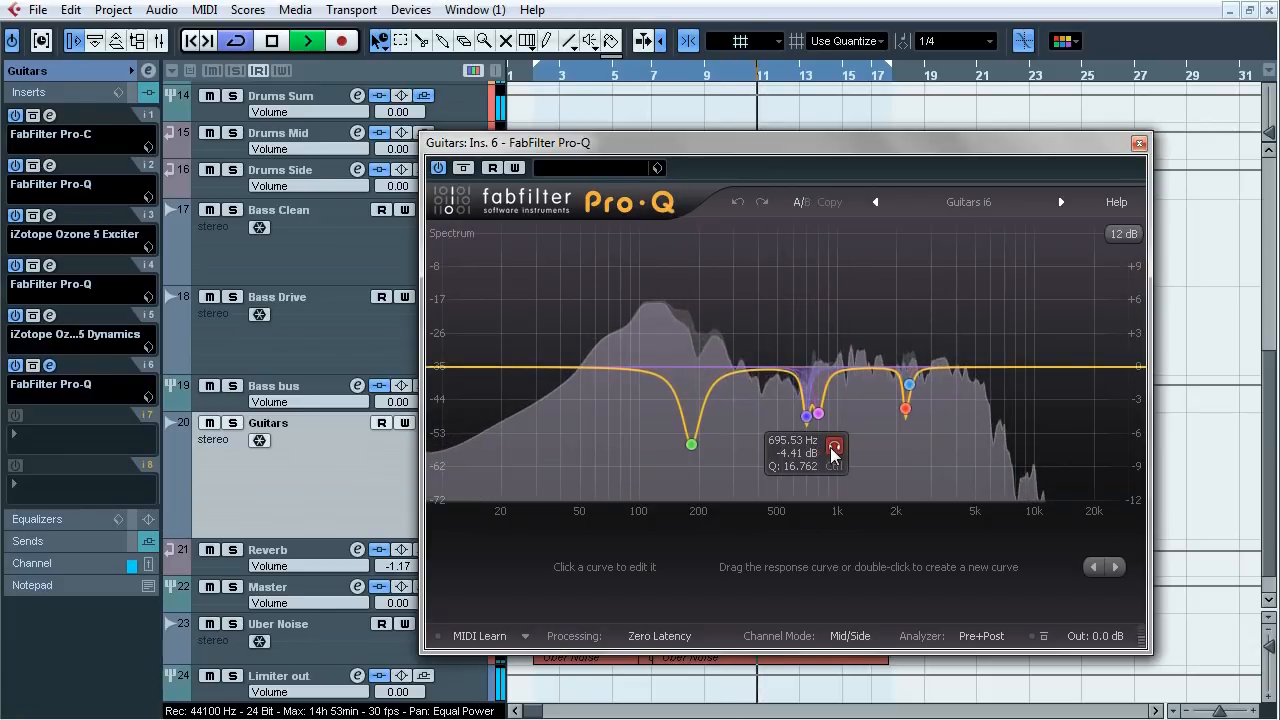
left_click(833, 448)
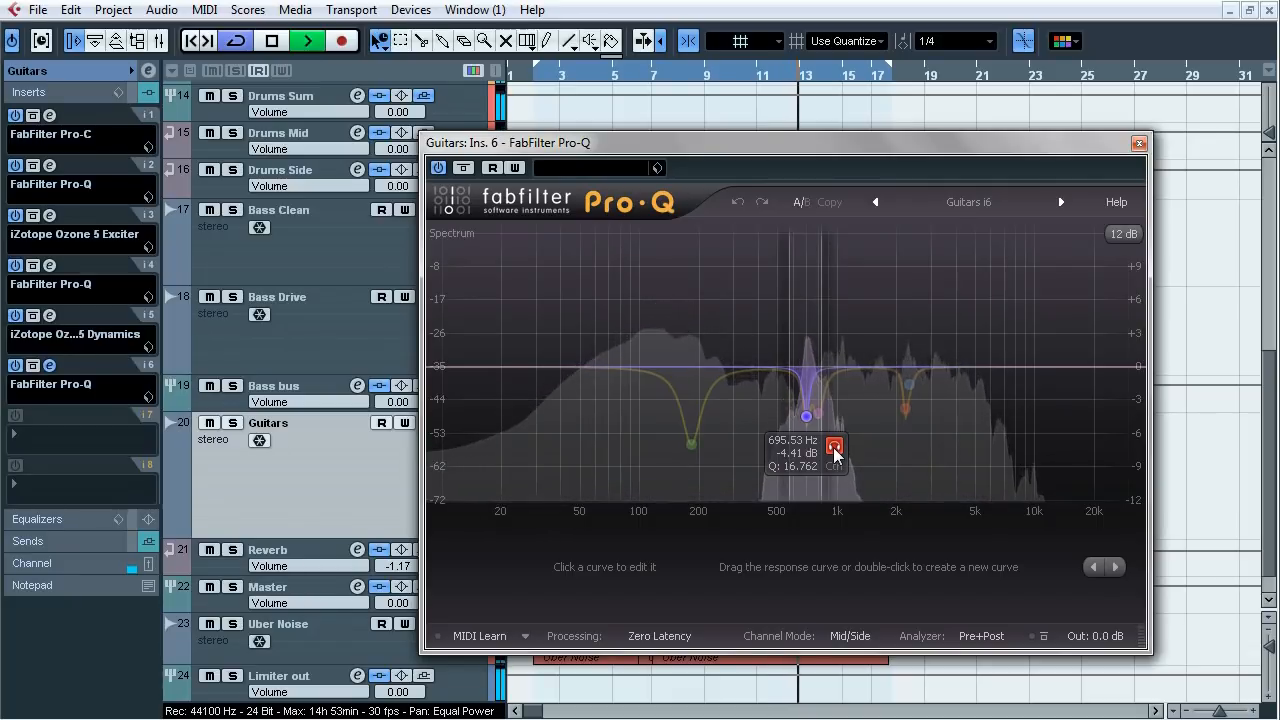
left_click(834, 448)
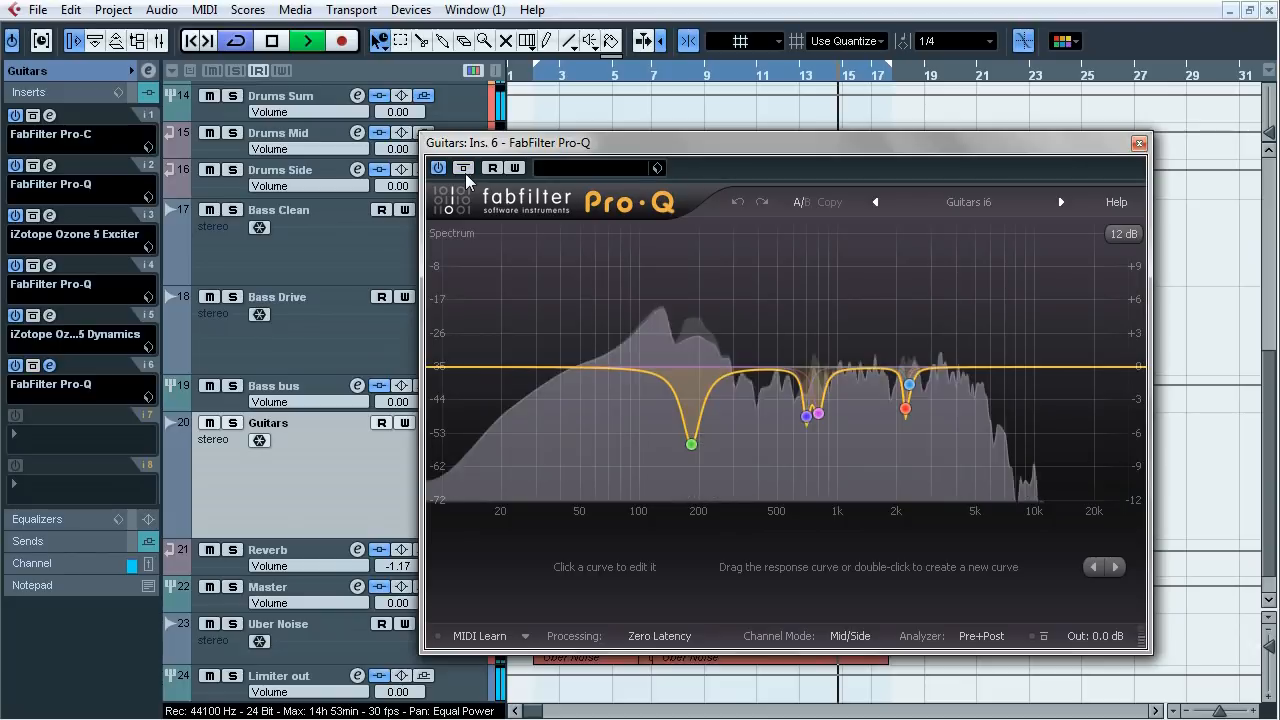
mouse_move(903, 418)
left_click(936, 441)
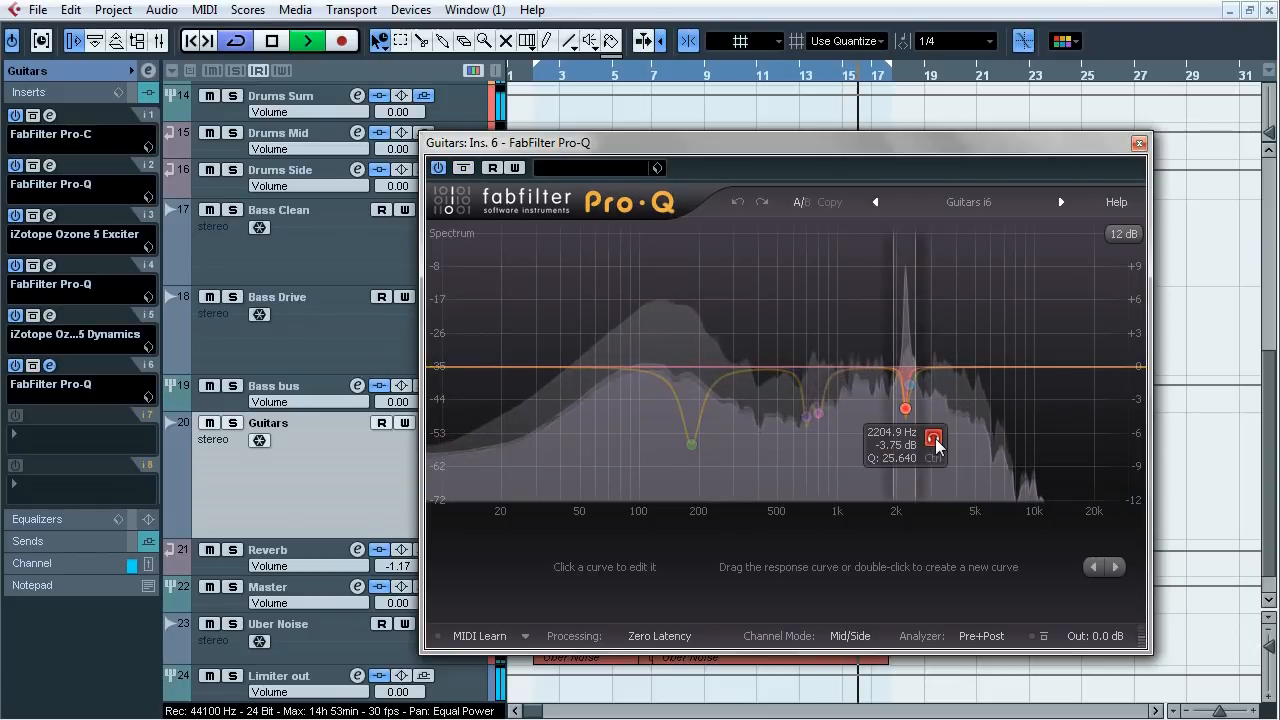
mouse_move(916, 390)
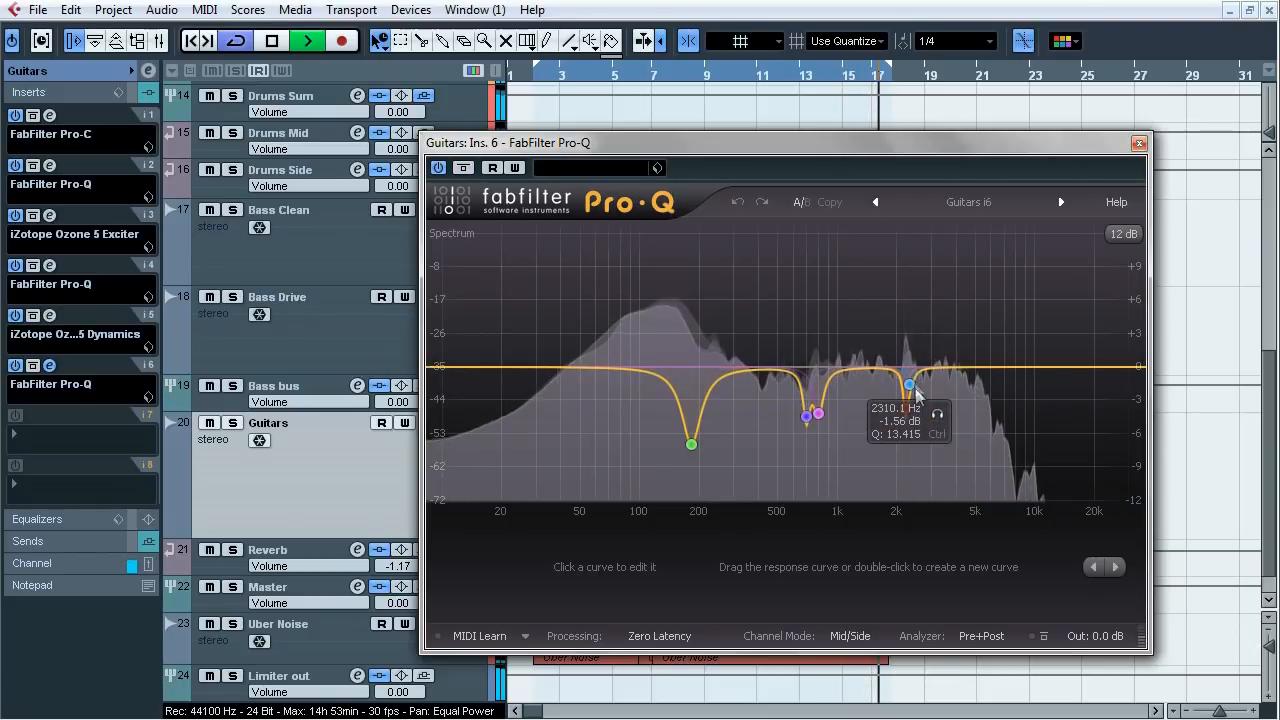
left_click(937, 414)
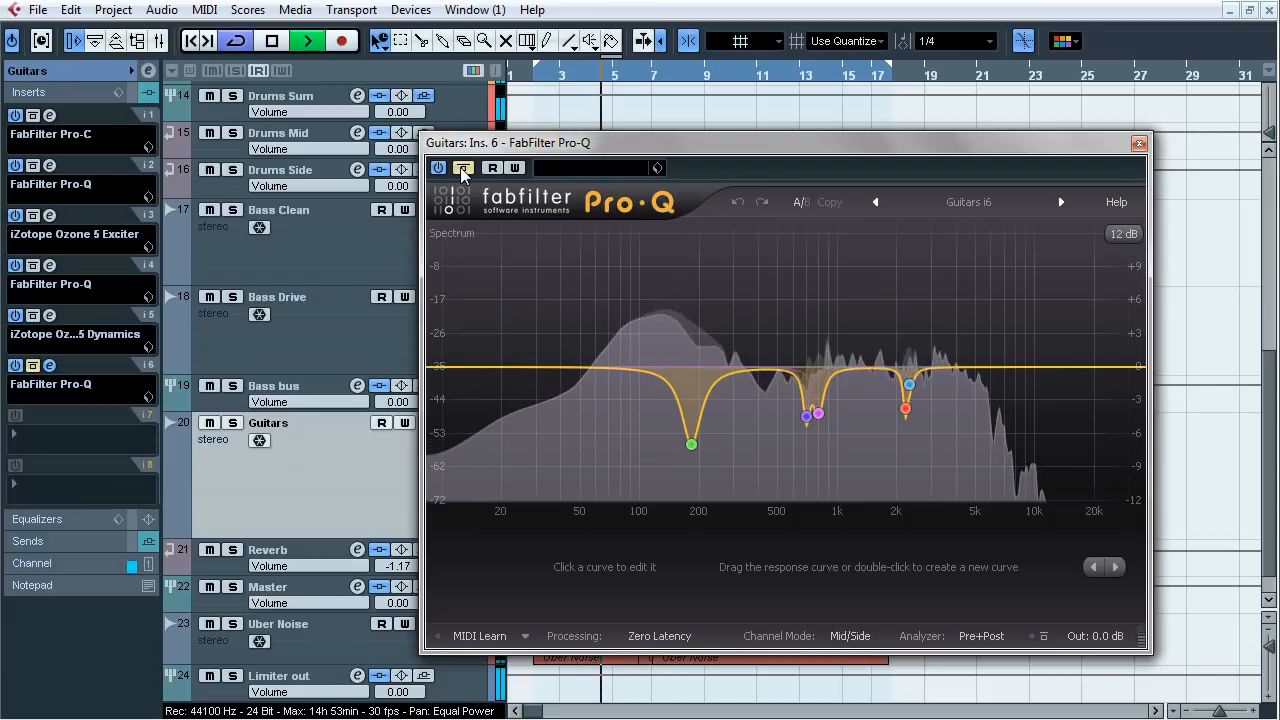
- Recheck the insert 6 Pro-Q's bypass comparison, leave it active, stop playback, and close the plug-in
left_click(462, 168)
left_click(462, 168)
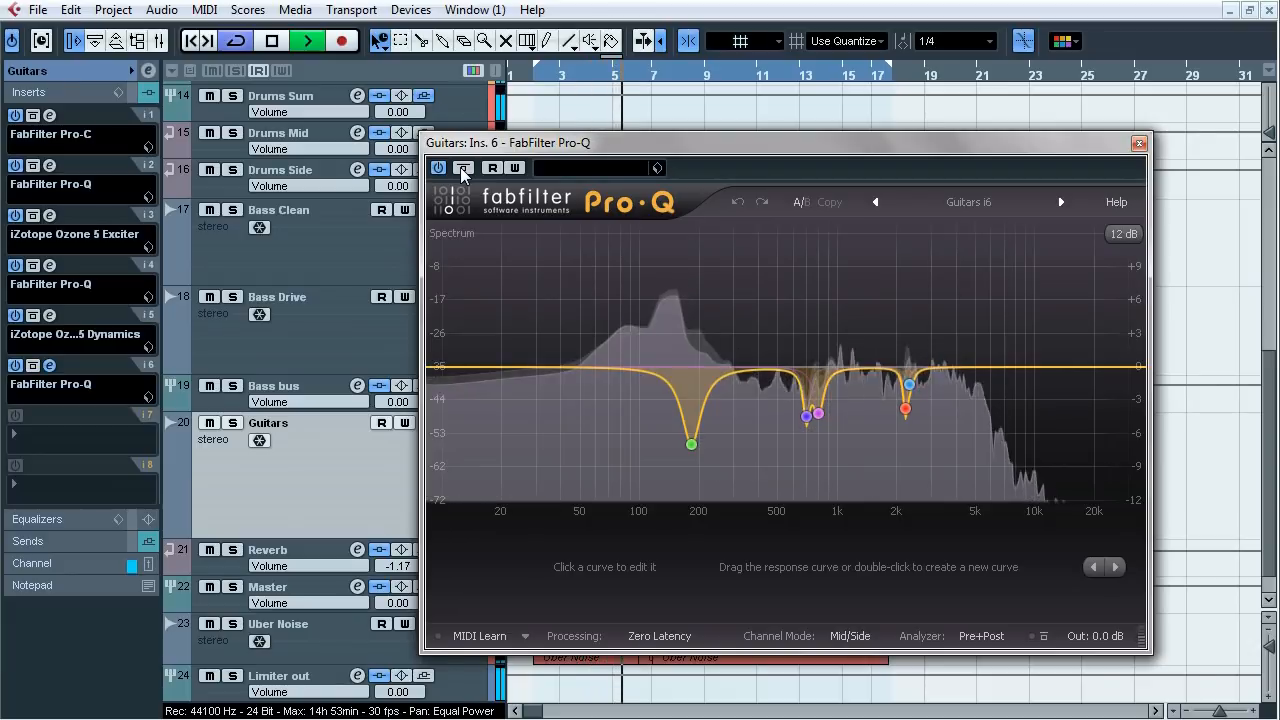
key("space")
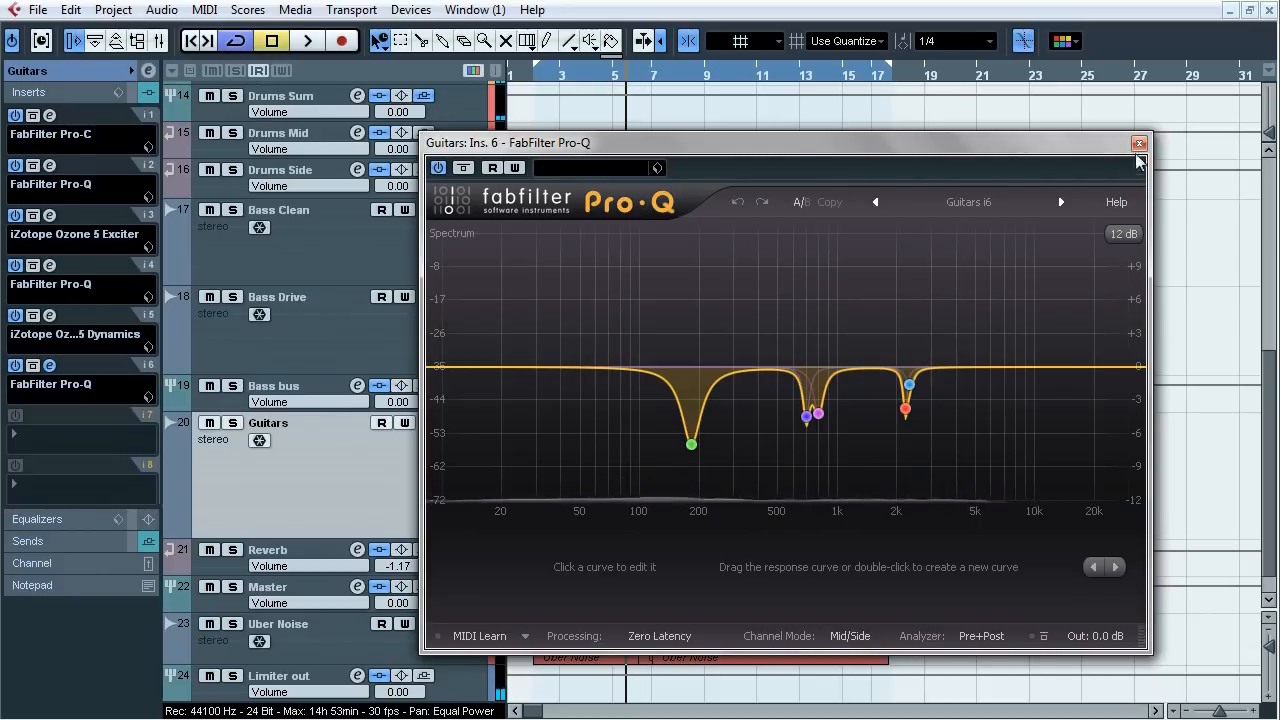
left_click(1139, 143)
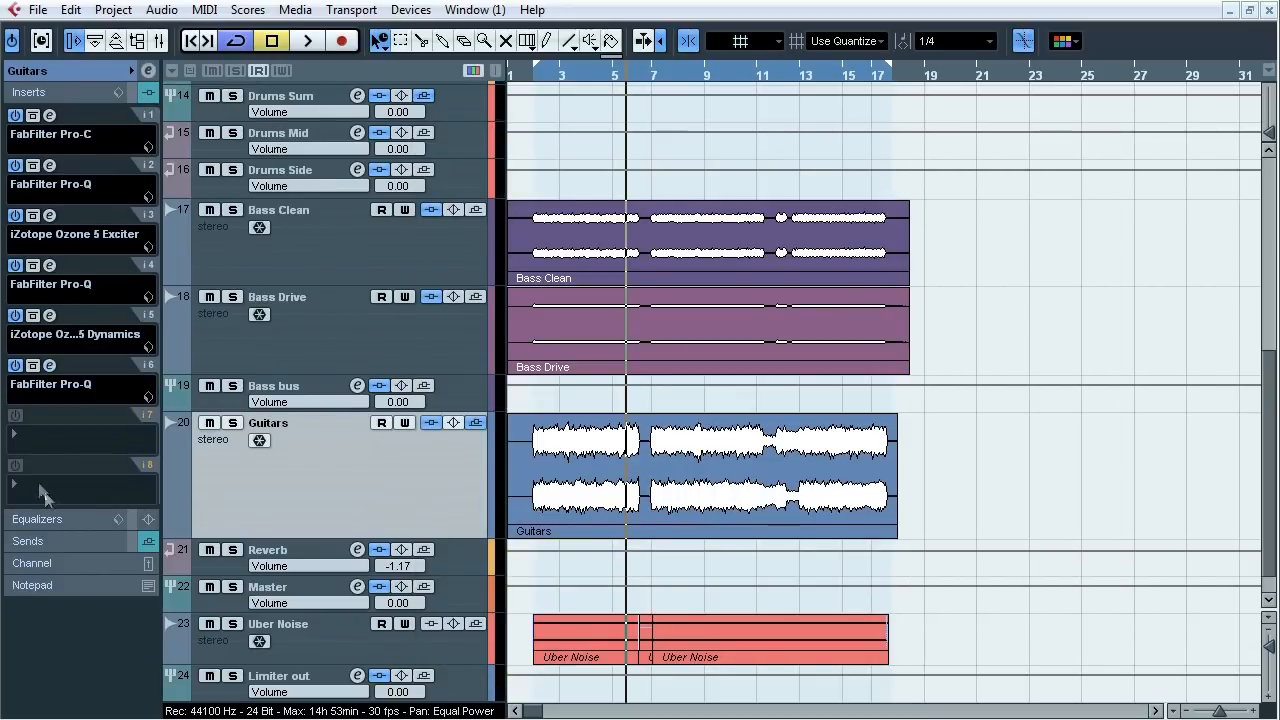
- Show the Guitars track's sends and its basic volume and routing settings, and select the Uber Noise track
left_click(47, 541)
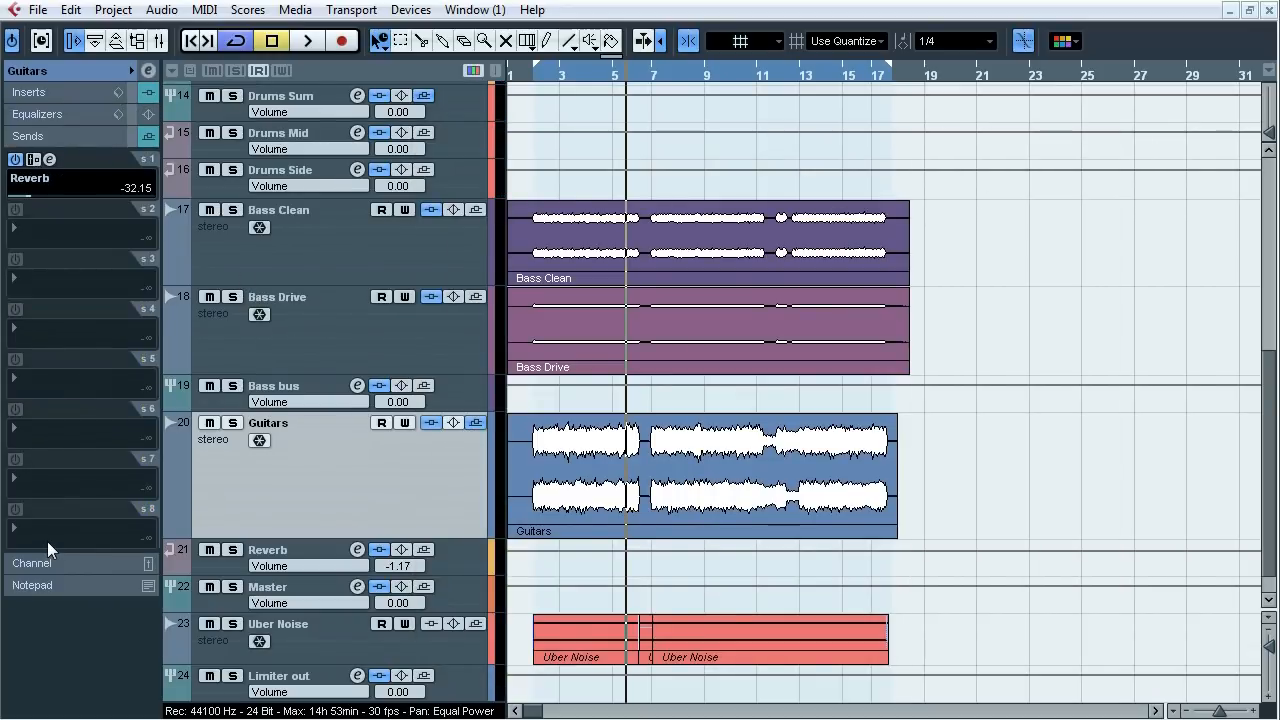
left_click(87, 72)
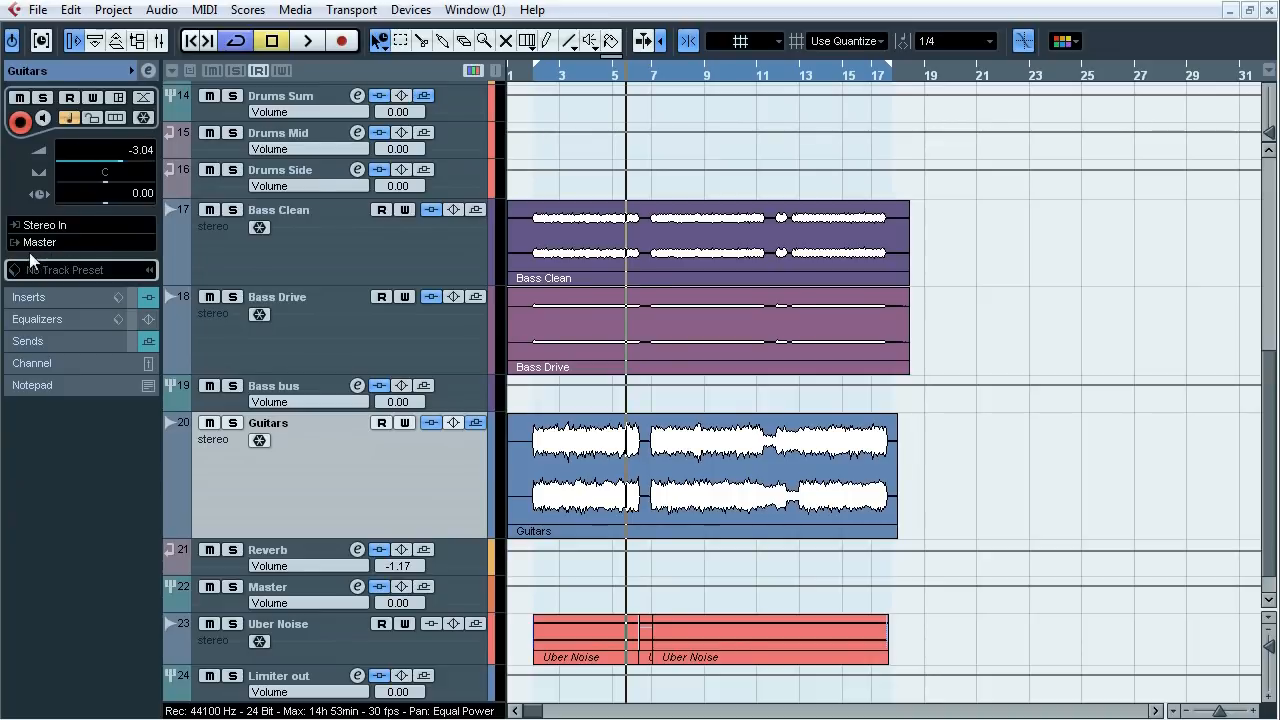
left_click(313, 639)
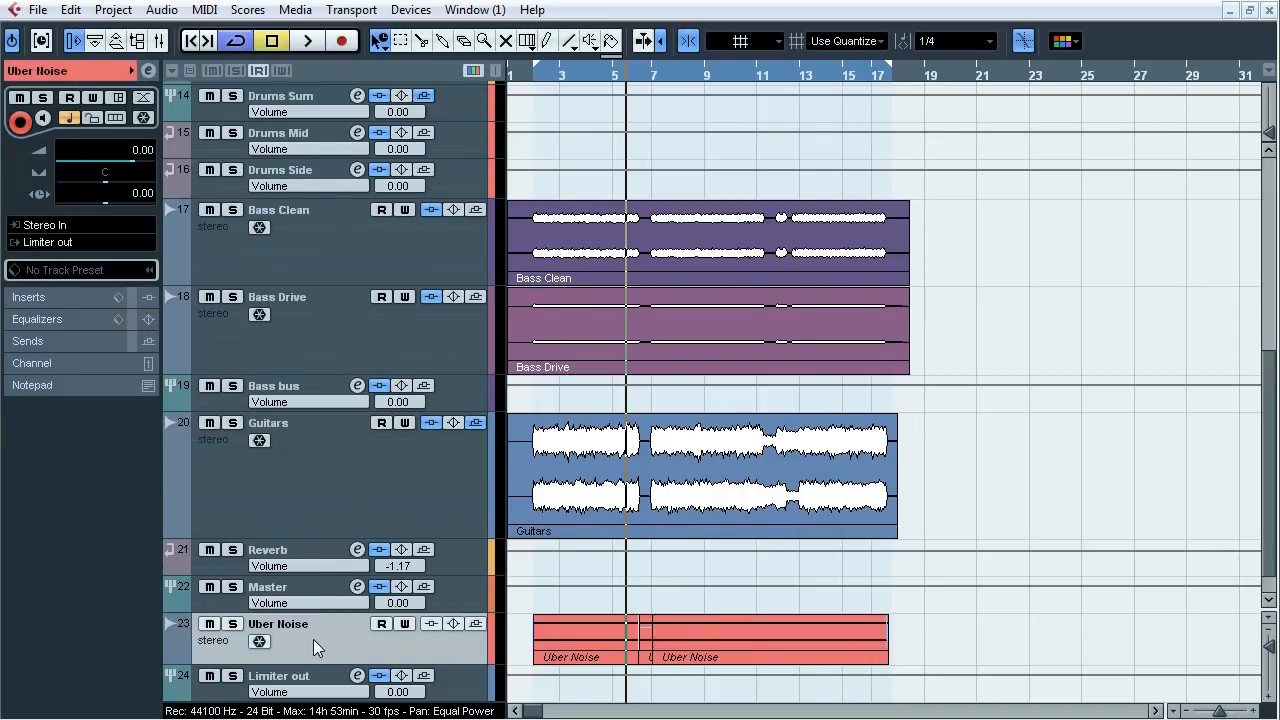
- Solo the Uber Noise track, listen to it from just before bar 5, and stop playback
left_click(232, 623)
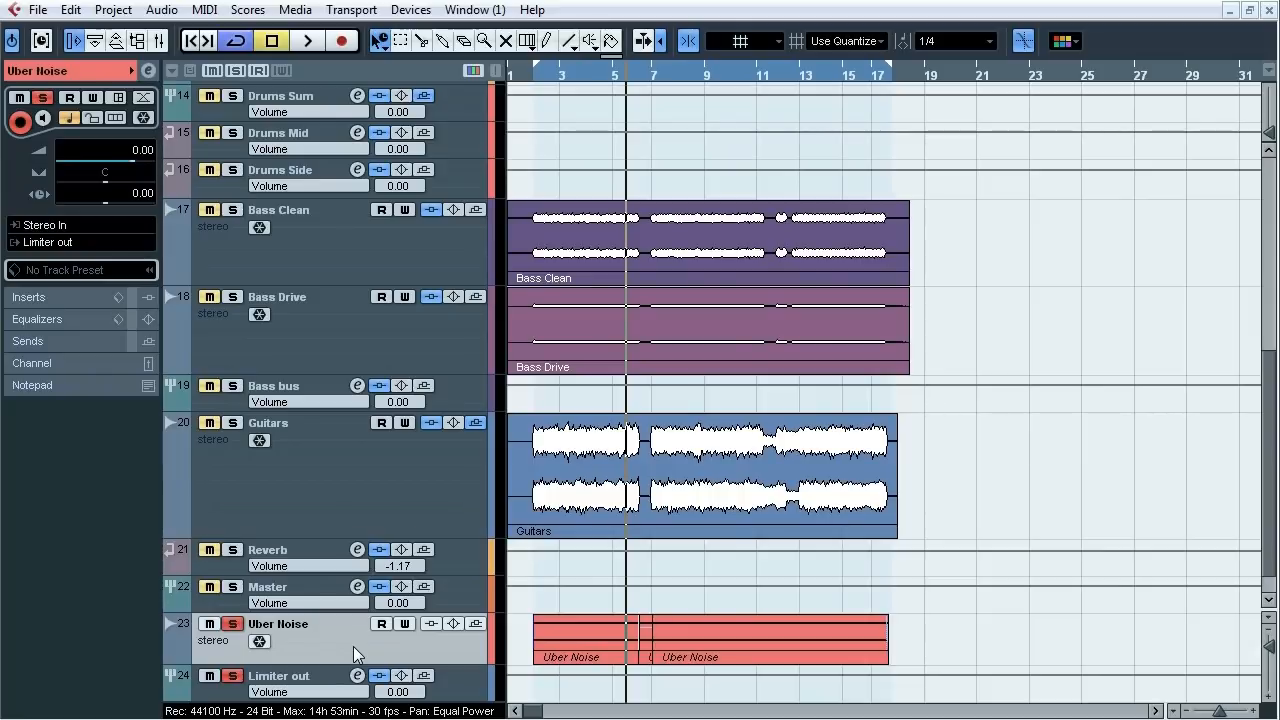
key("space")
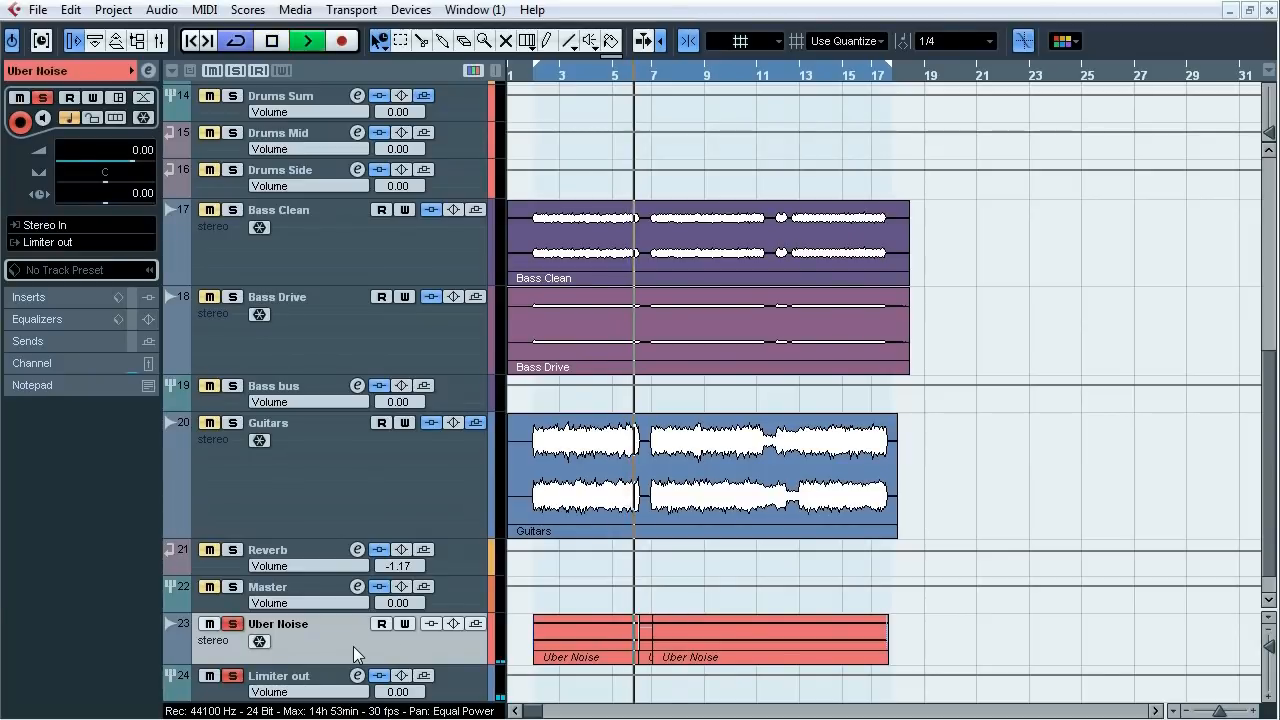
key("space")
left_click(594, 77)
key("space")
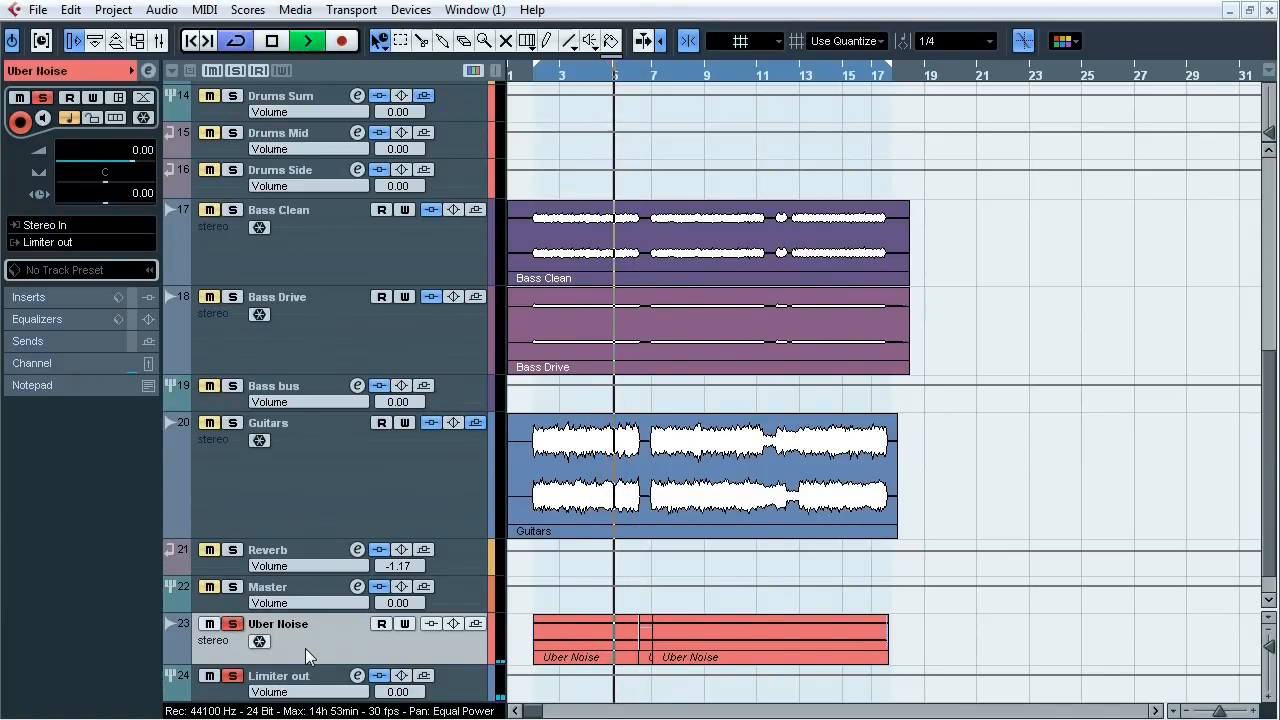
key("space")
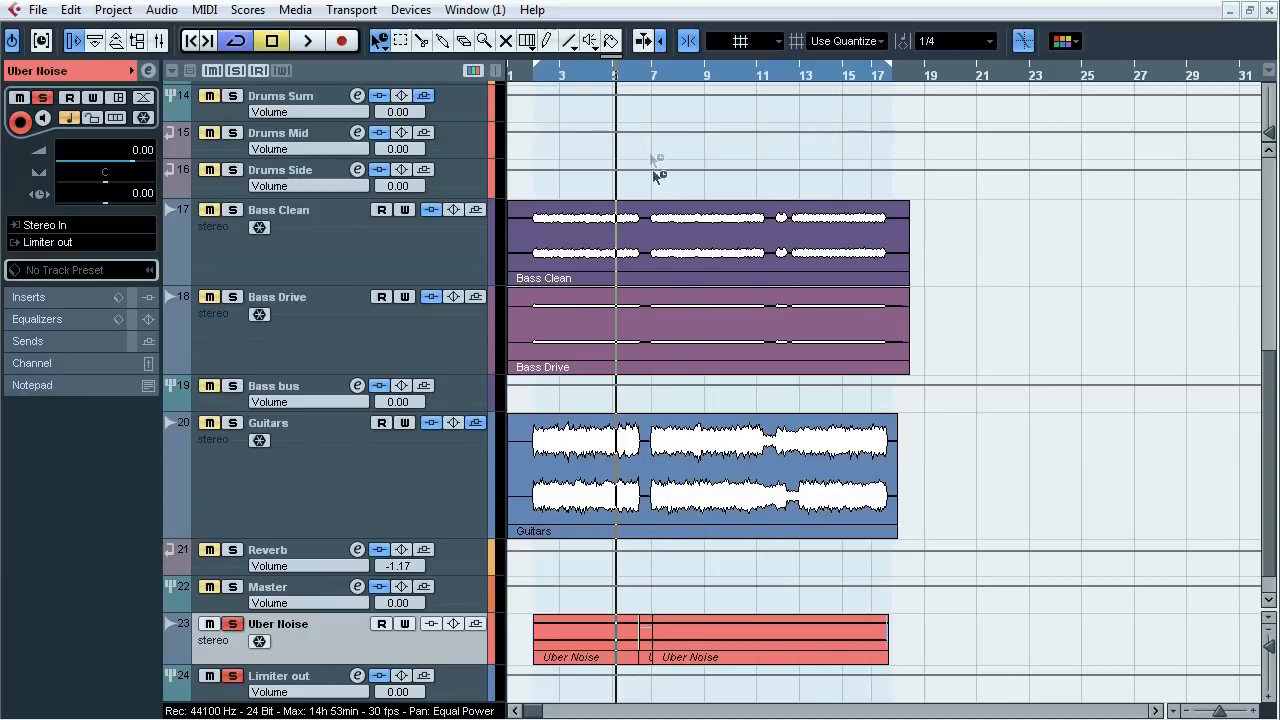
- Magnify the waveforms, show the event info line, and check the volumes of the short Uber Noise event near bar 6 and the long one after it
left_click_drag(645, 82, 640, 115)
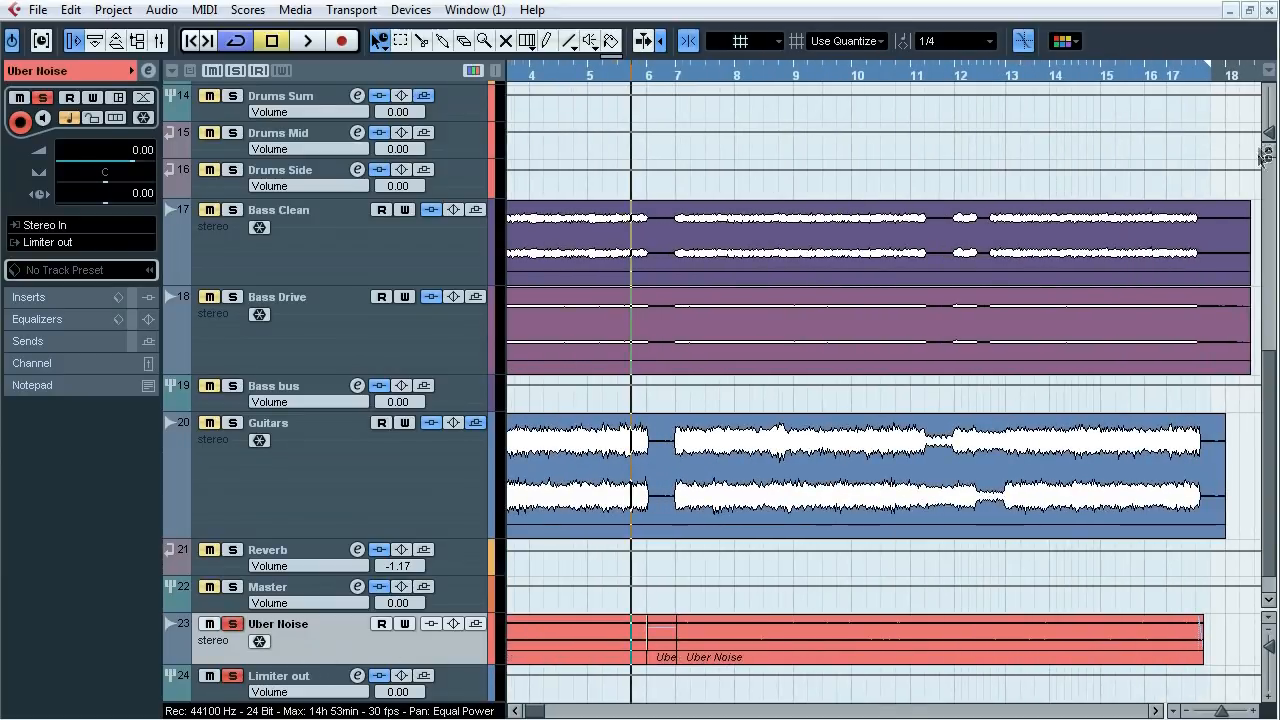
left_click_drag(1270, 135, 1272, 90)
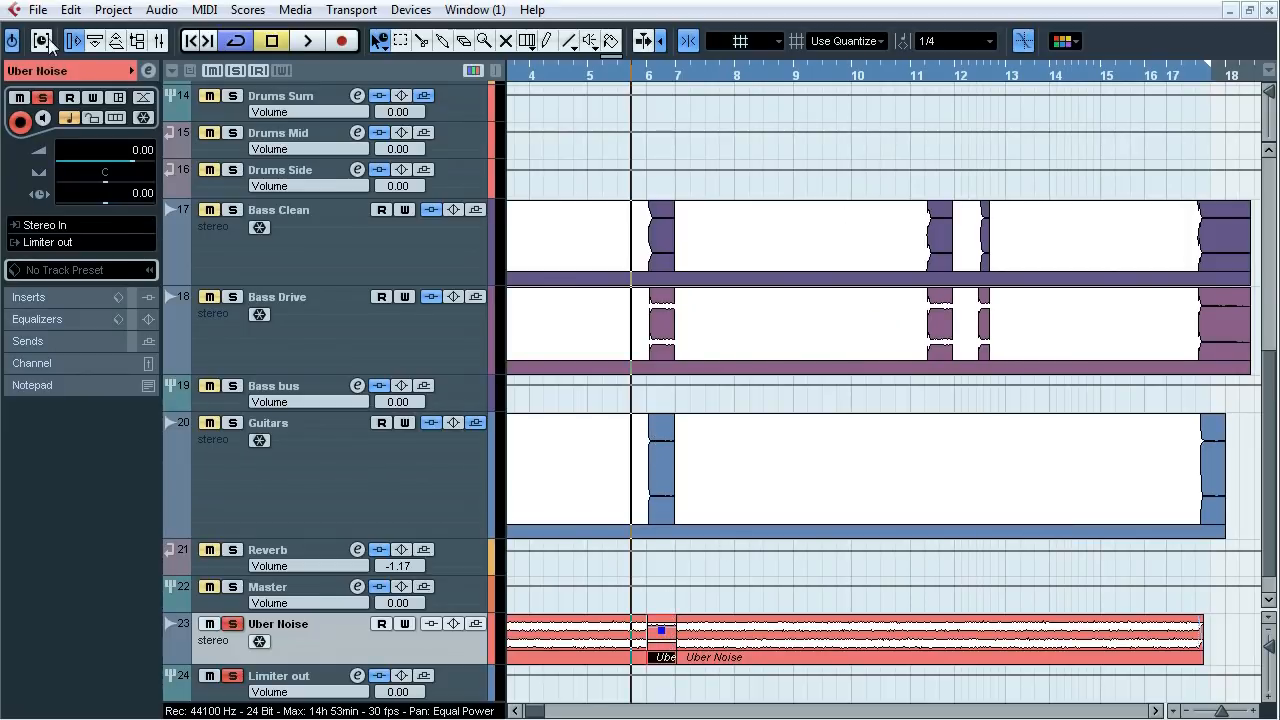
left_click(101, 44)
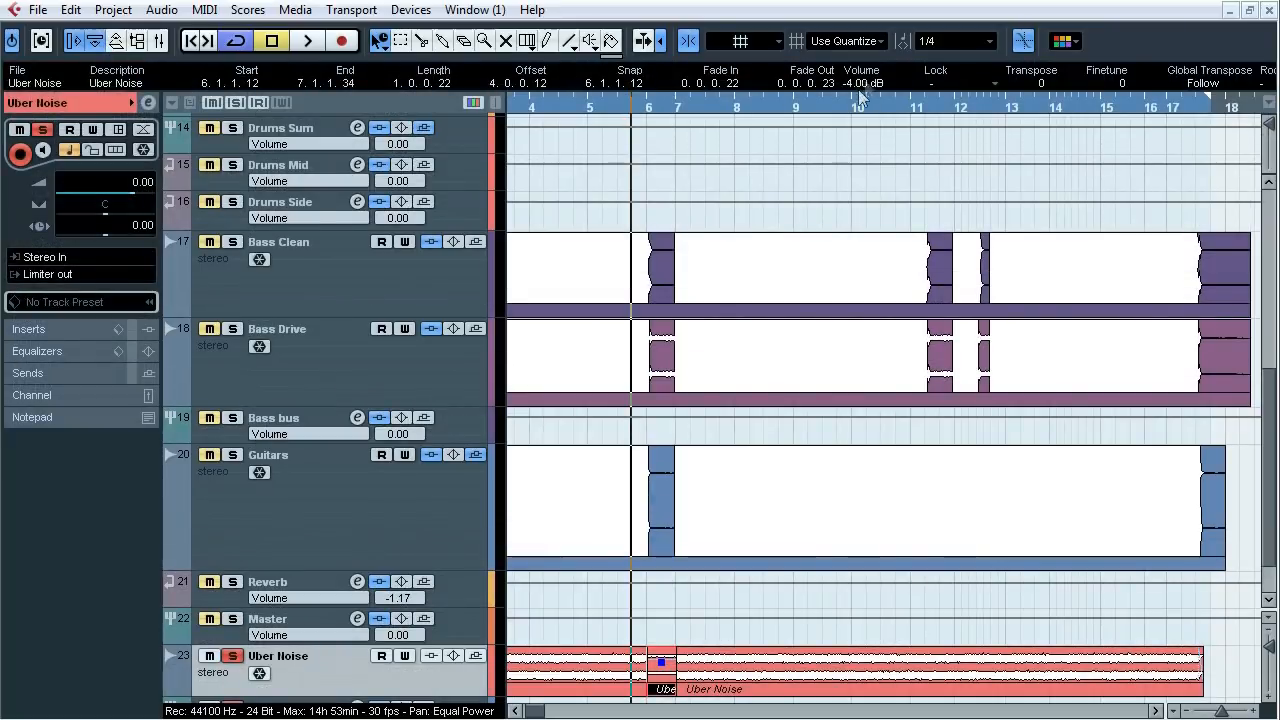
left_click(760, 662)
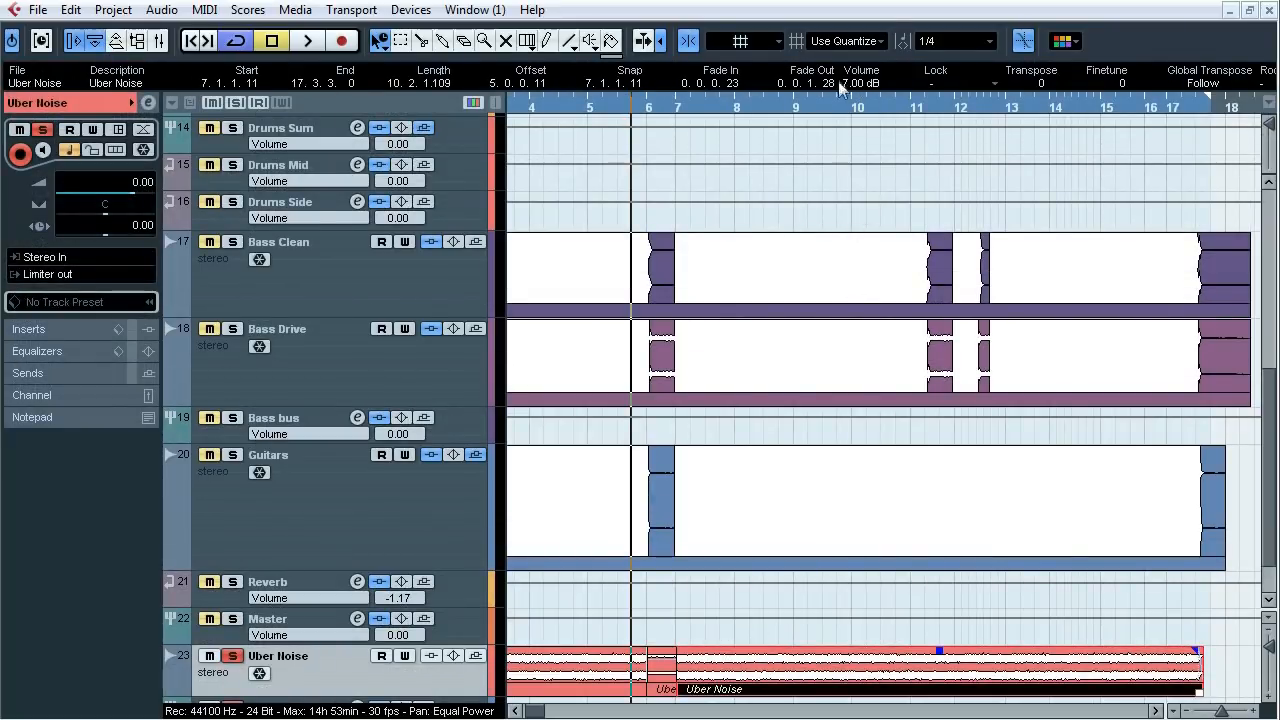
left_click_drag(585, 108, 565, 86)
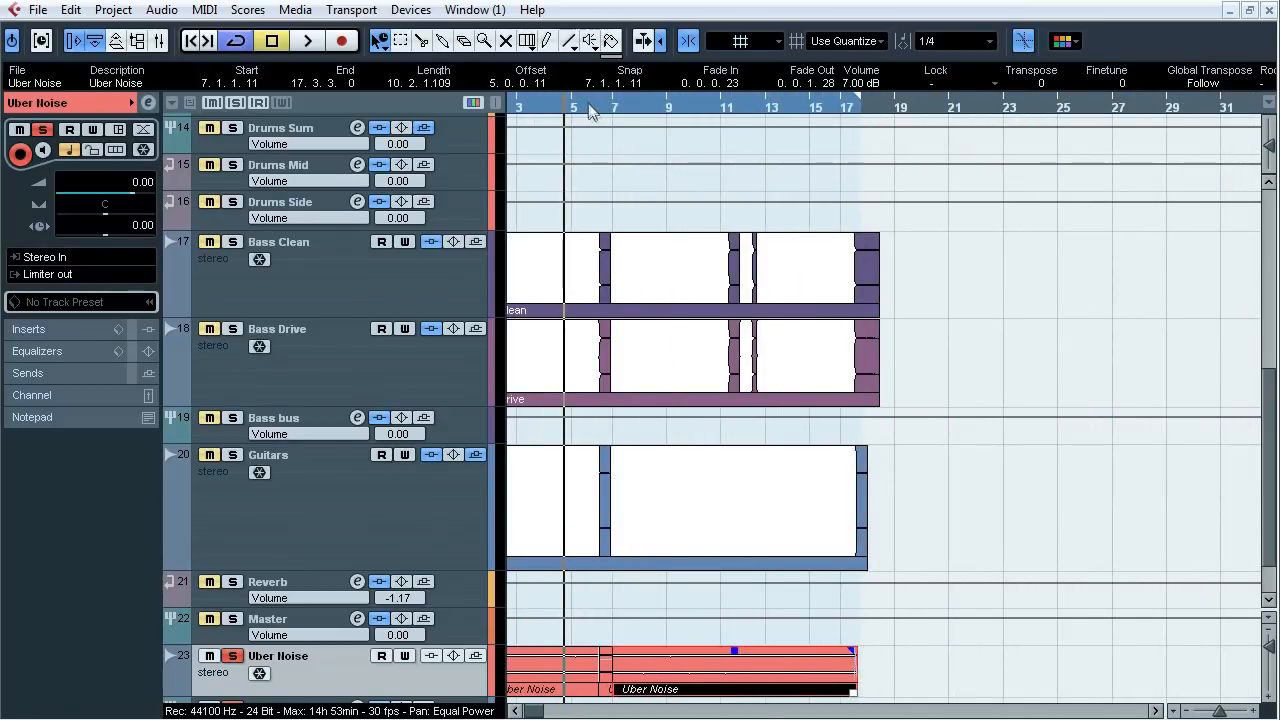
- Play the full mix without the Uber Noise solo and raise the long Uber Noise event's volume to 24.00 dB
key("space")
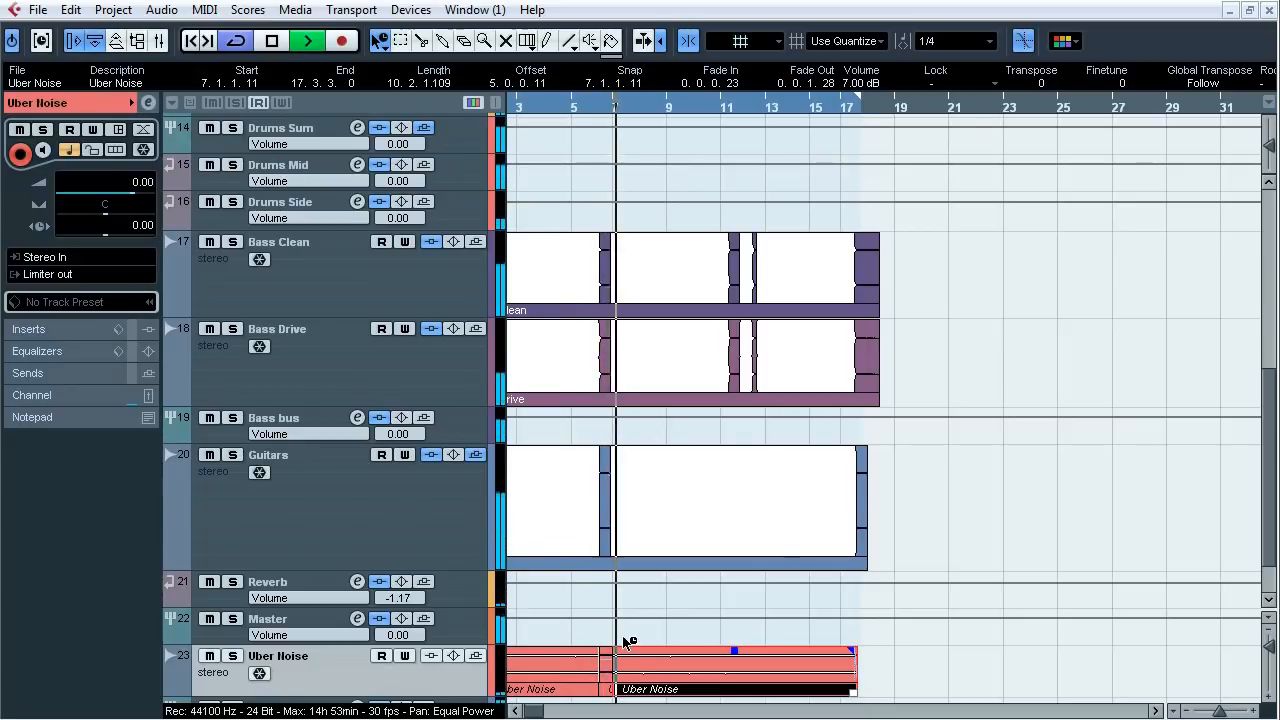
left_click_drag(906, 657, 804, 668)
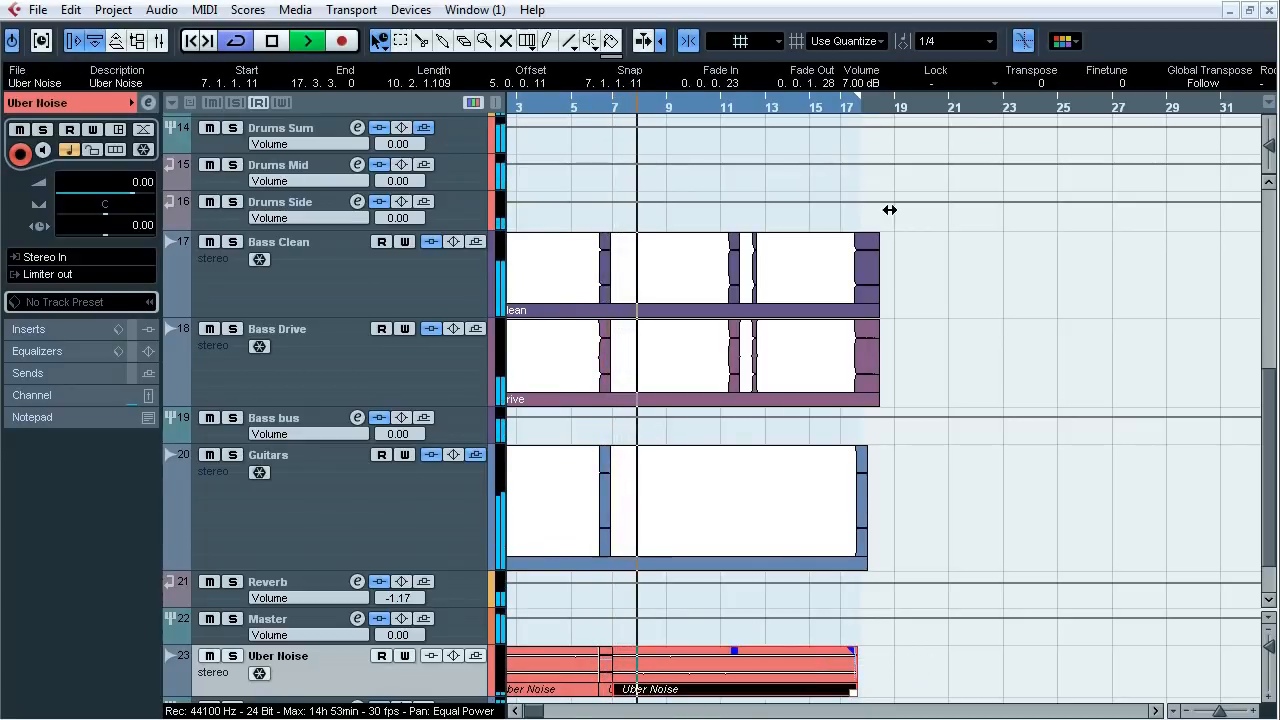
scroll(864, 85, "up", 17)
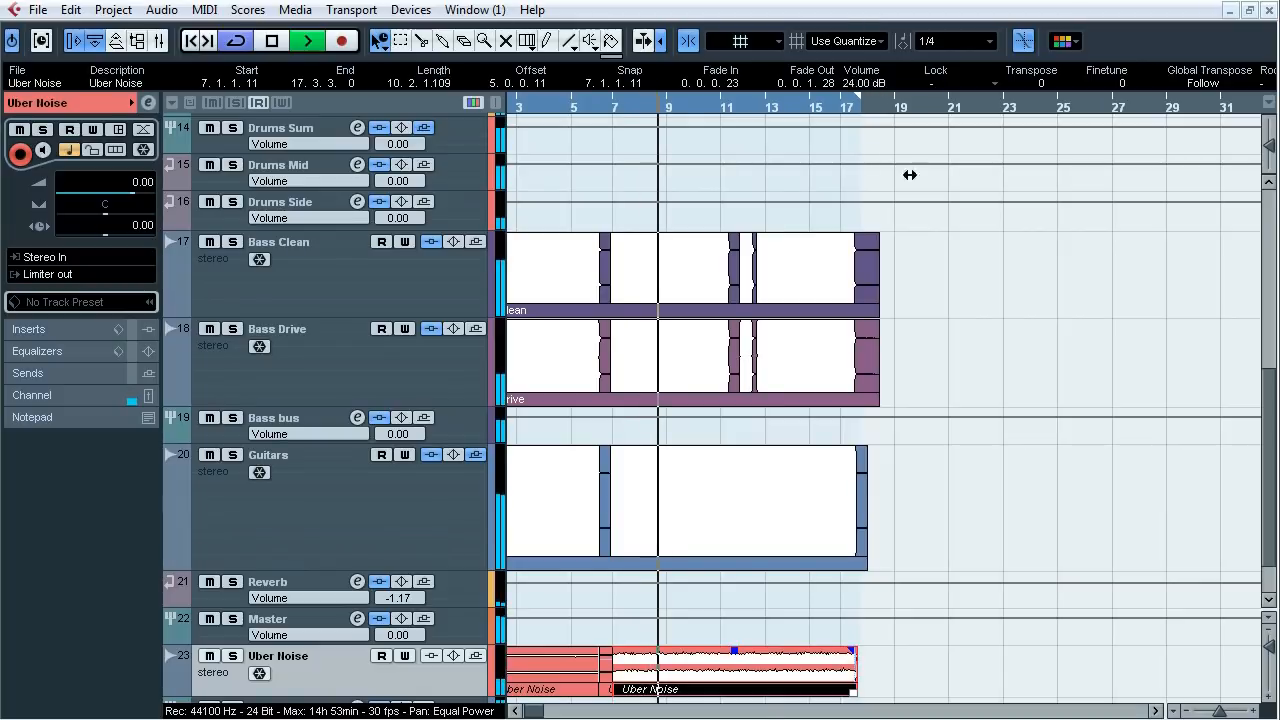
- Audition Uber Noise soloed and muted against the mix, set its long event's volume to 7.00 dB, and stop playback
left_click(232, 656)
left_click(233, 657)
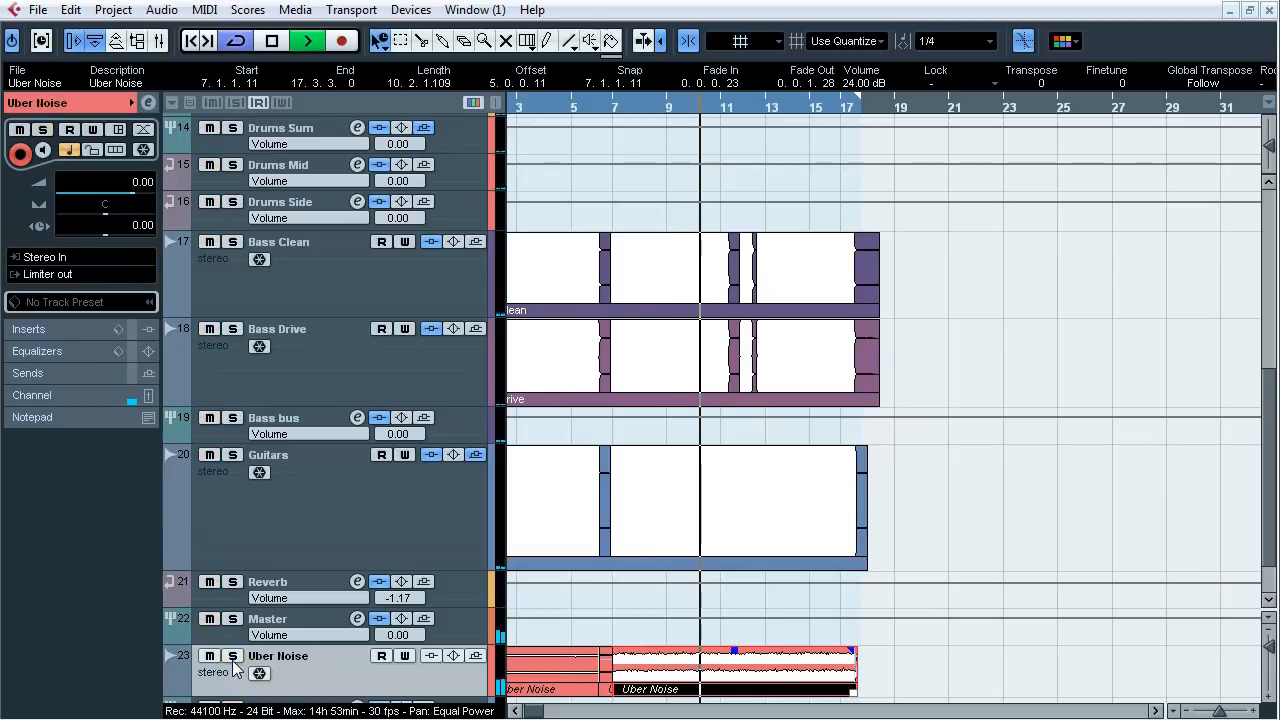
left_click(210, 657)
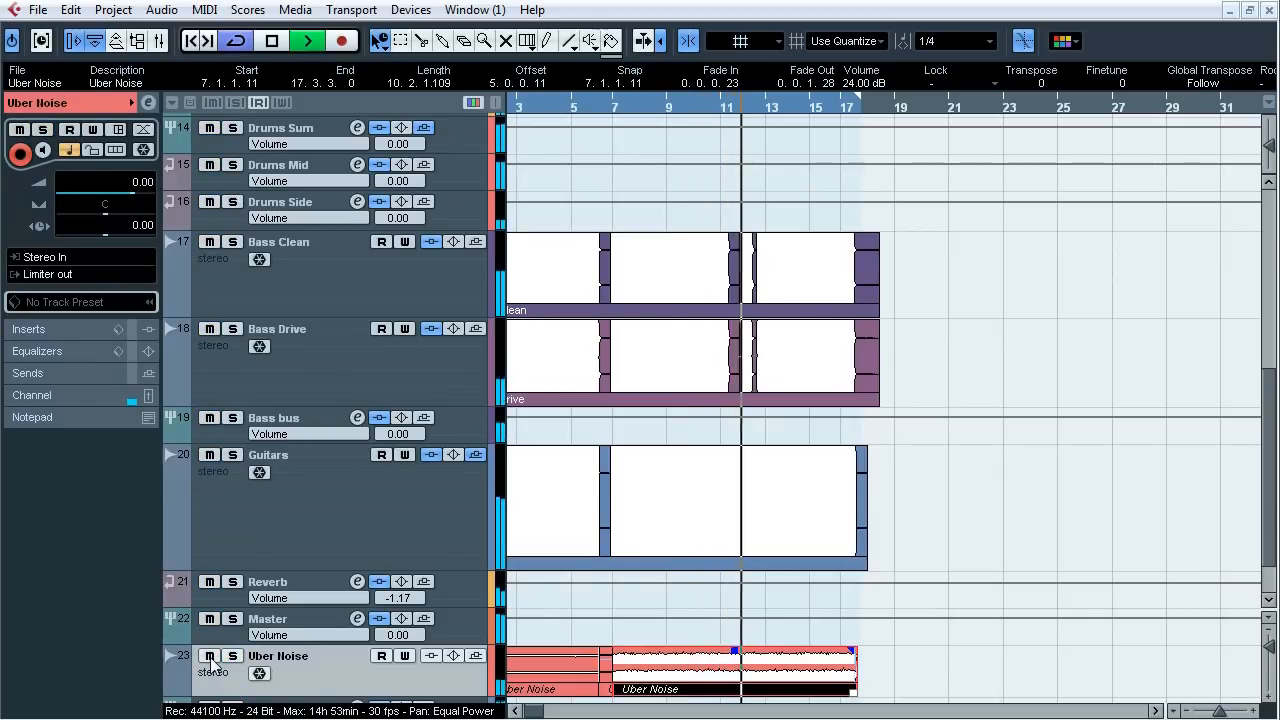
left_click(210, 658)
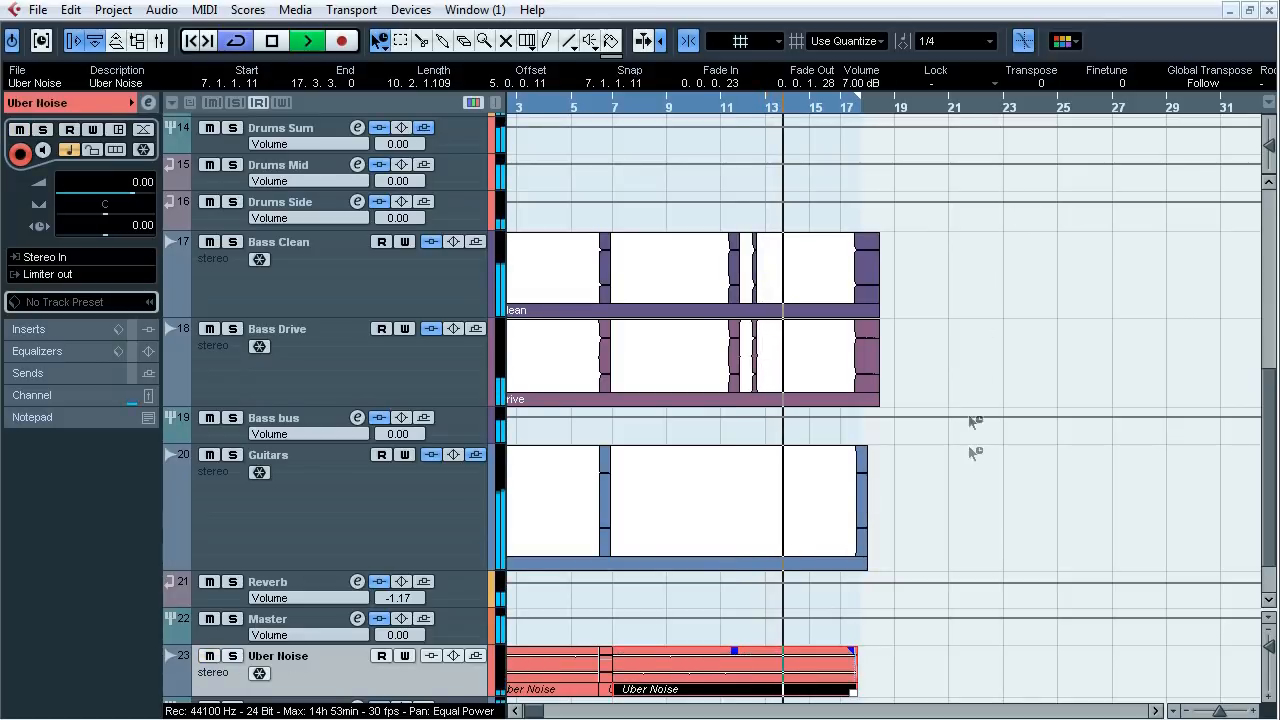
key("space")
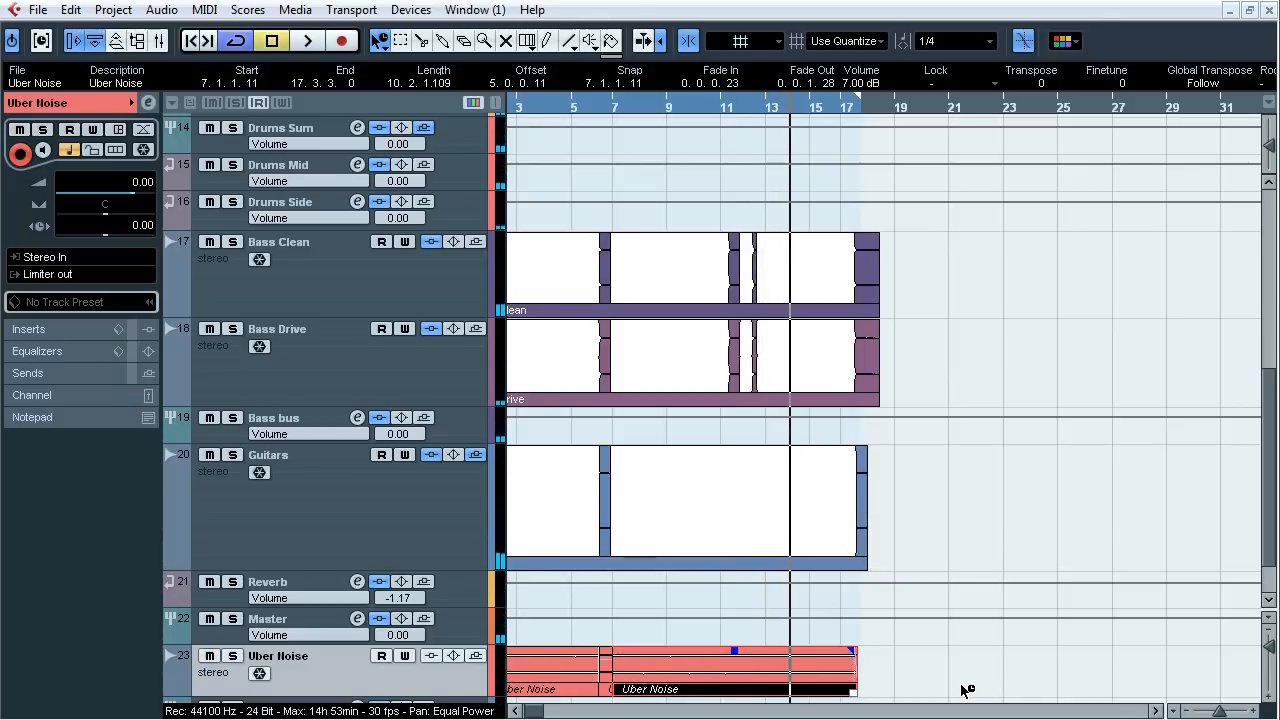
- Open the mixer and review the channels' output routing from the drums through bass, Guitars, Reverb and Master to the Uber Noise channel
key("F3")
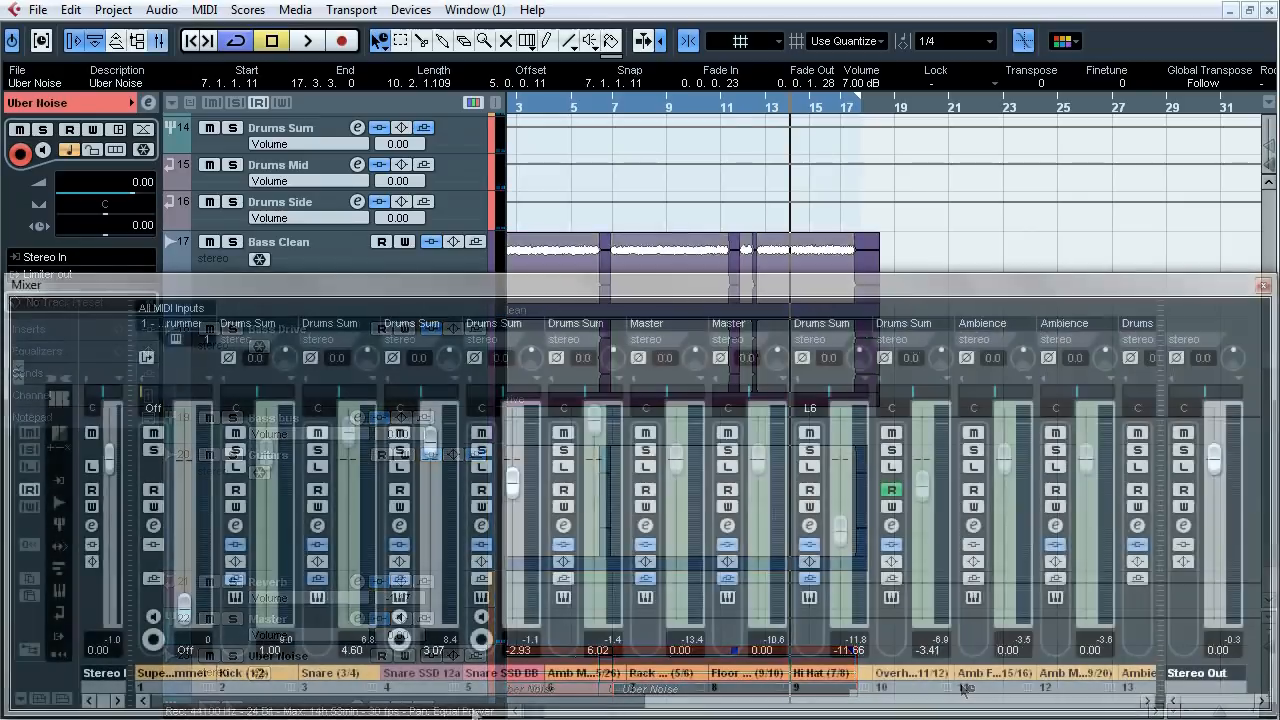
left_click(1148, 701)
left_click(1148, 701)
left_click(1148, 701)
left_click(1148, 701)
left_click(1148, 701)
left_click(1148, 701)
left_click(1148, 701)
left_click(1148, 701)
left_click(1148, 701)
left_click(1148, 701)
left_click(1148, 701)
left_click(1148, 701)
left_click(1148, 701)
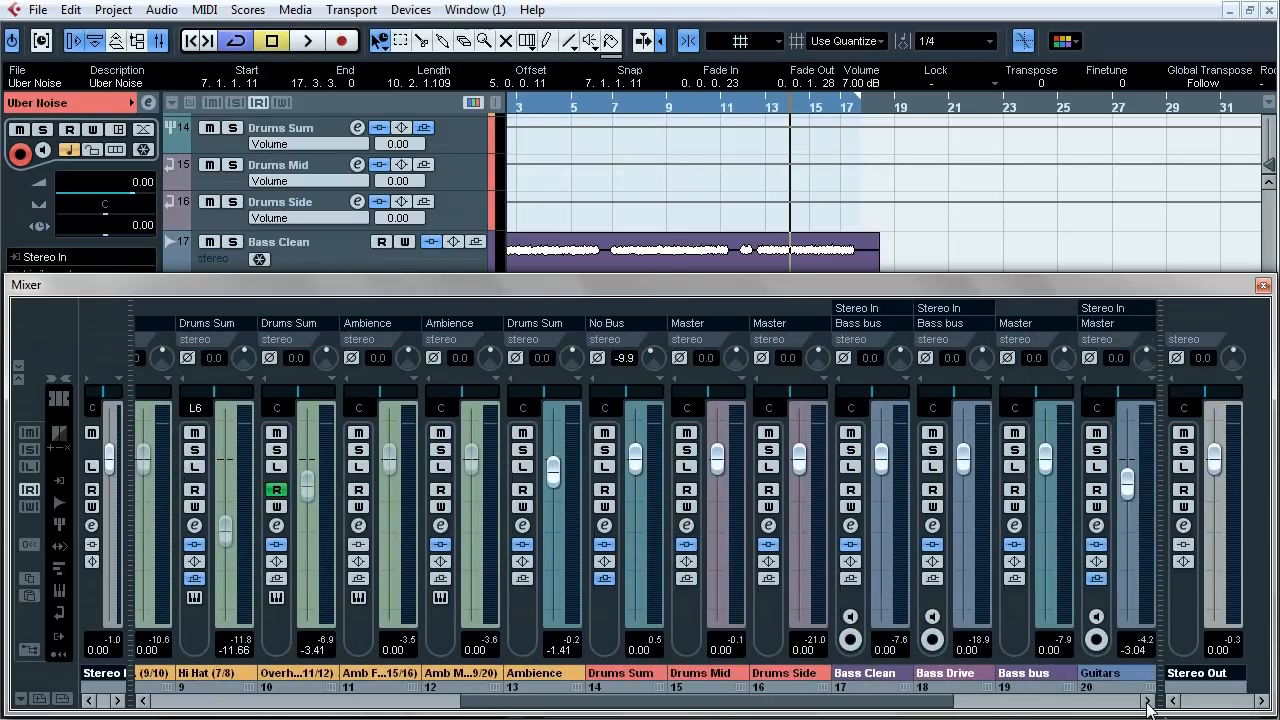
left_click(1148, 701)
left_click(1148, 701)
left_click(1148, 701)
left_click(1148, 701)
left_click(1148, 701)
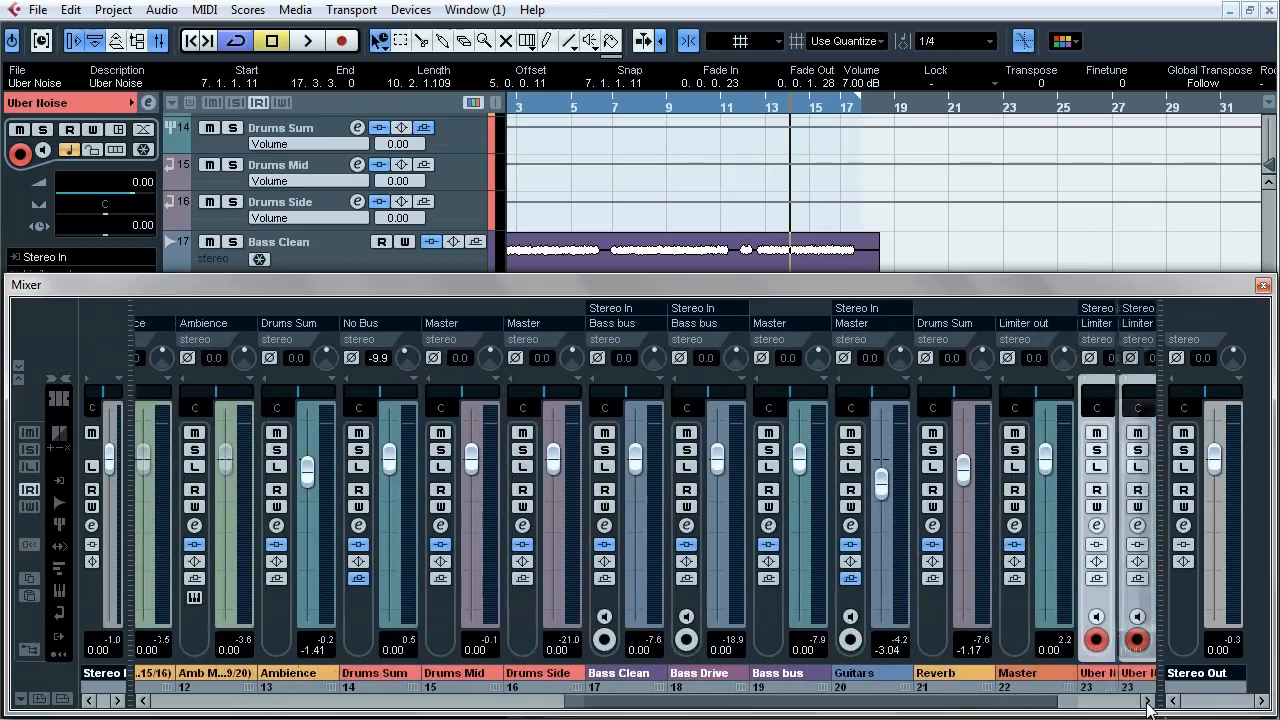
left_click(1148, 701)
left_click(1148, 701)
left_click(1148, 701)
left_click(1148, 701)
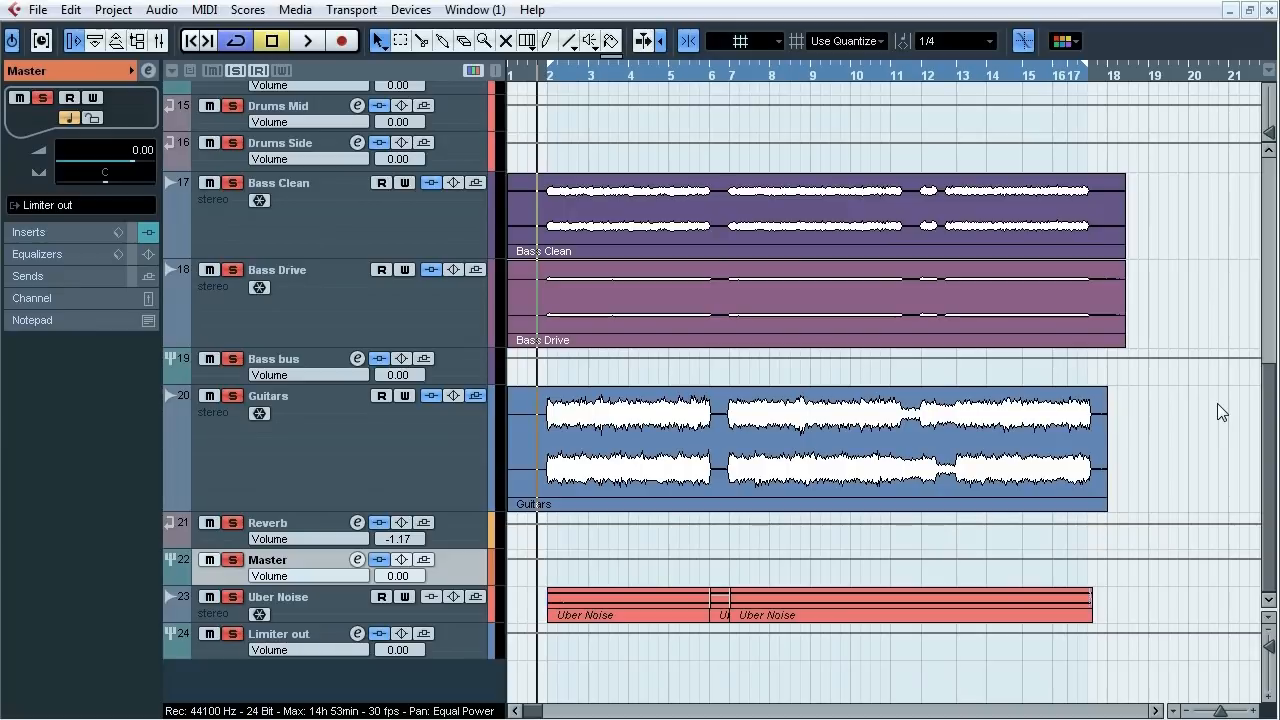
- Play the mix, show the Master channel's inserts, compare them bypassed and active, and stop playback with all of them bypassed
key("space")
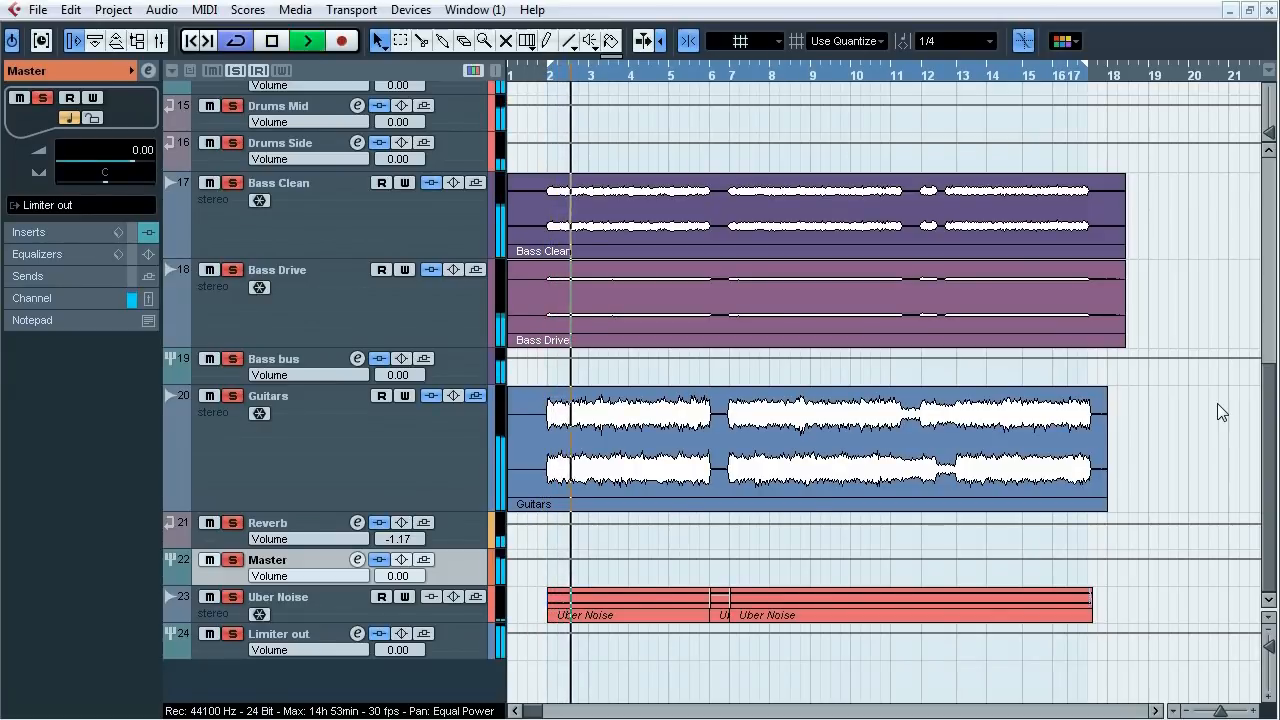
left_click(60, 232)
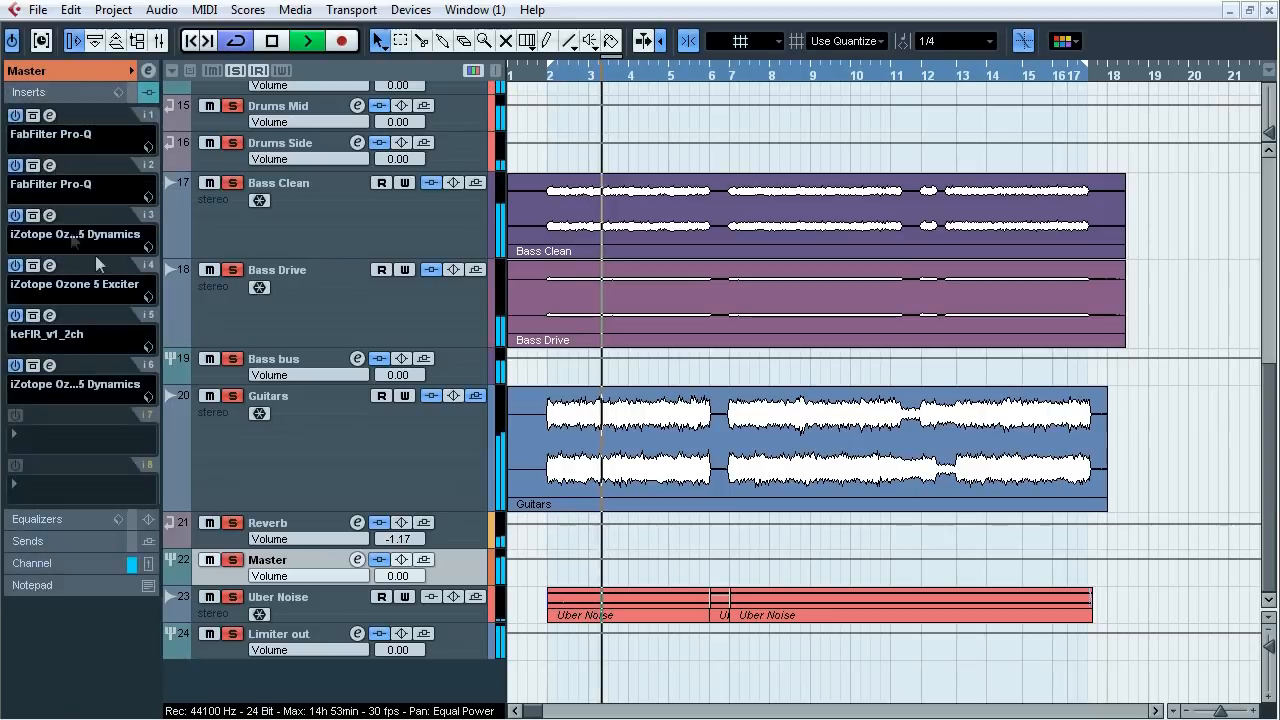
left_click(380, 559)
left_click(381, 561)
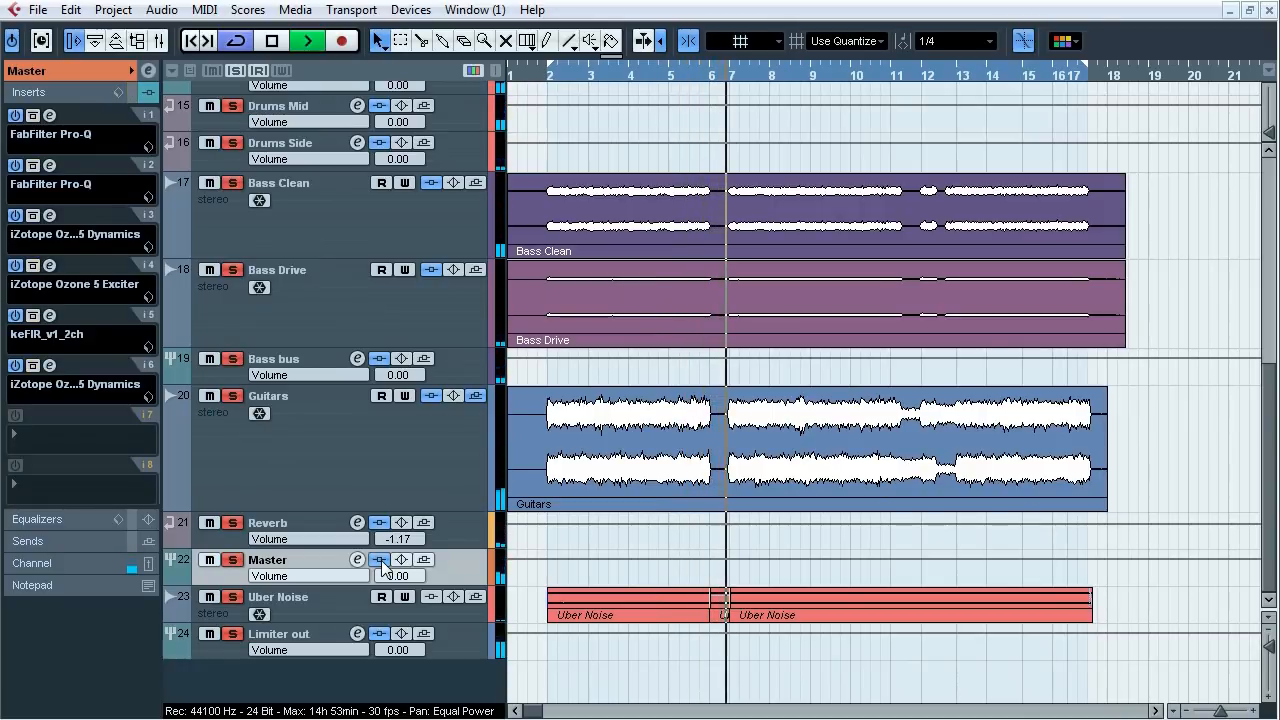
left_click(381, 560)
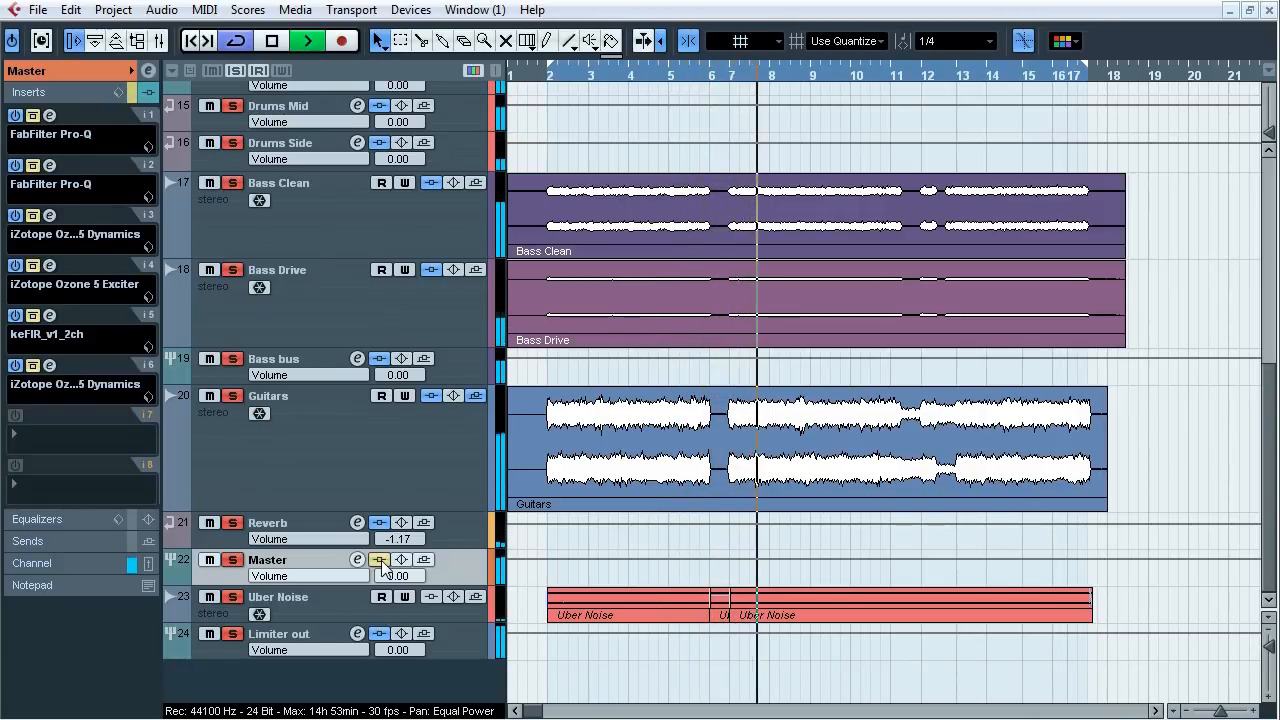
left_click(381, 560)
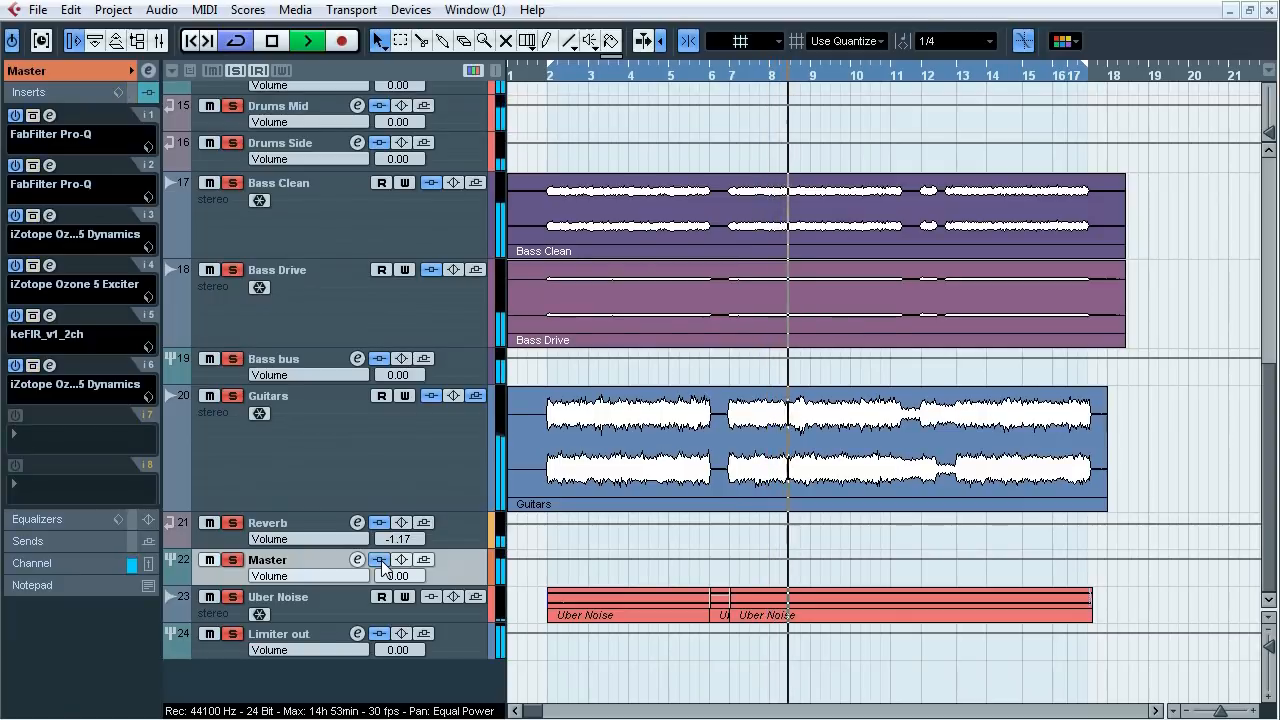
left_click(381, 560)
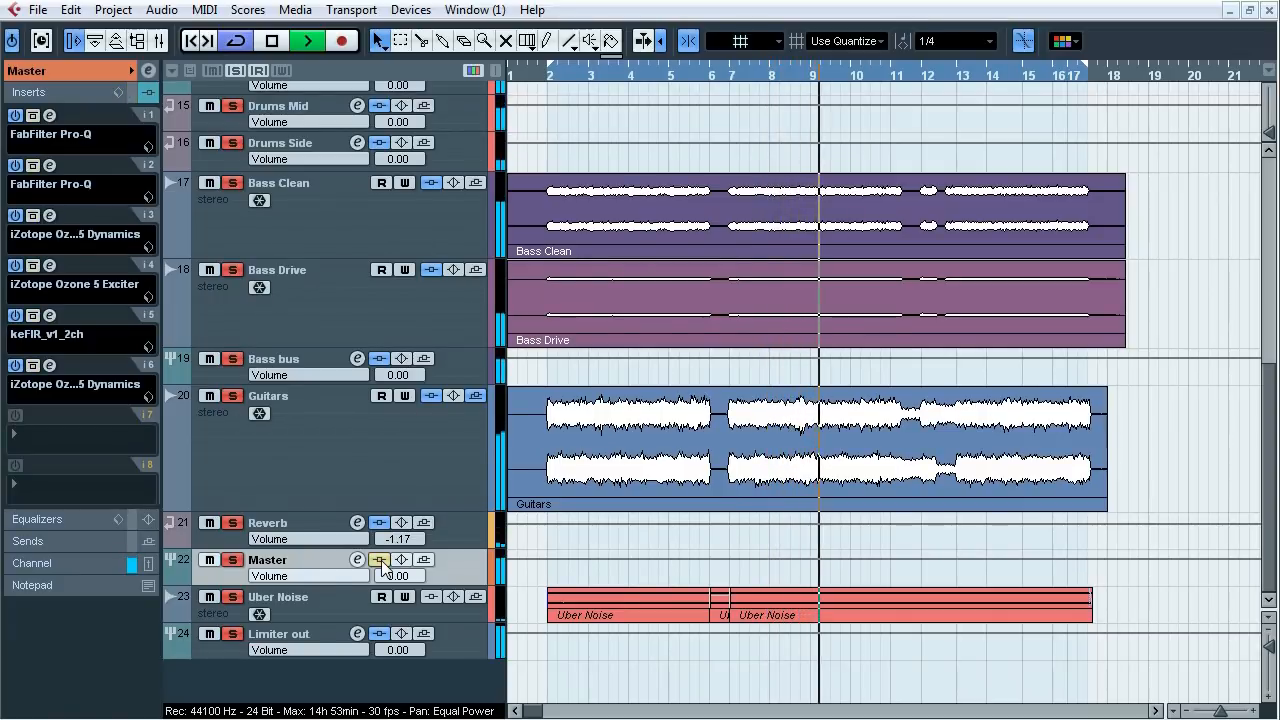
key("space")
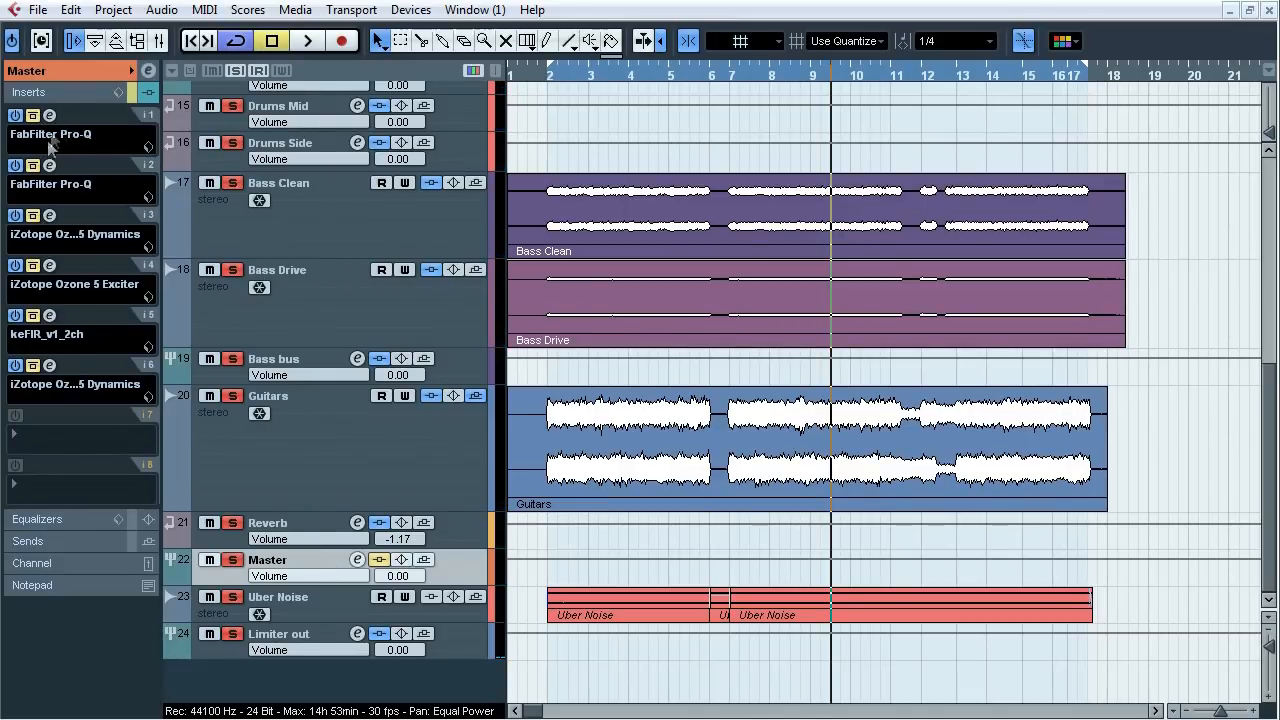
- Open the first FabFilter Pro-Q insert on Master and examine its midrange cuts and high-frequency boost
left_click(50, 116)
left_click_drag(650, 24, 540, 112)
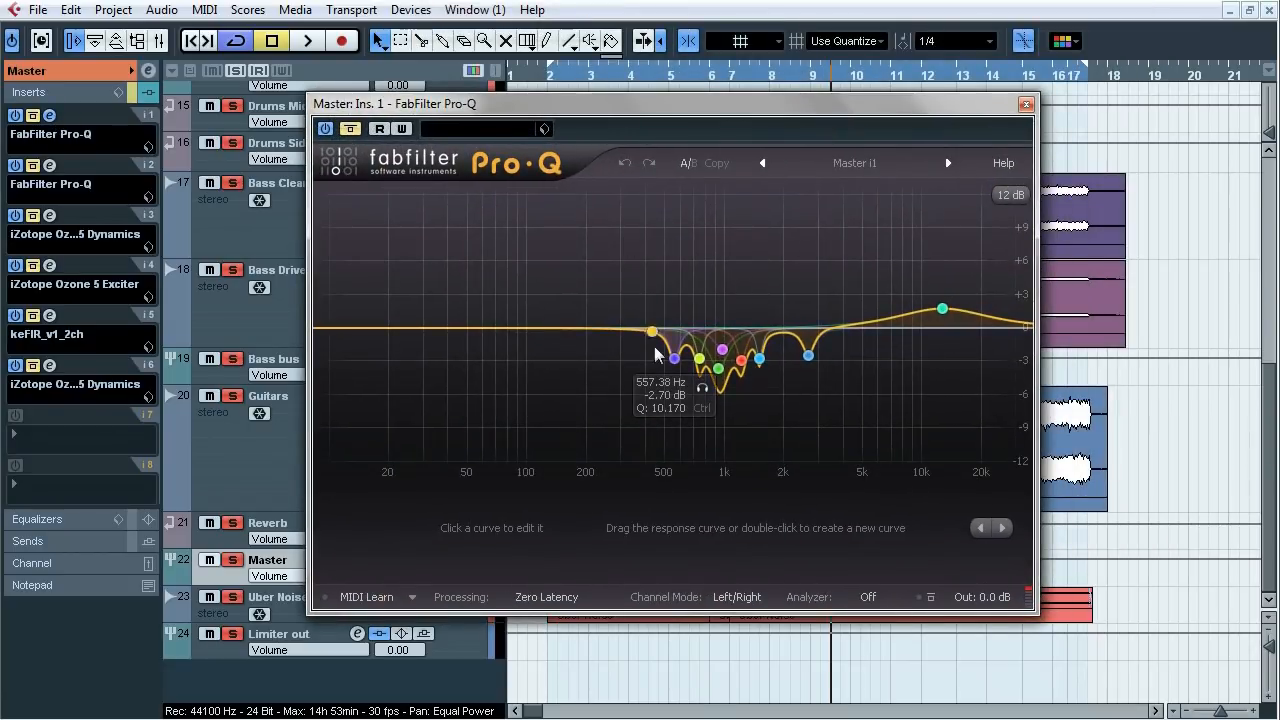
mouse_move(741, 362)
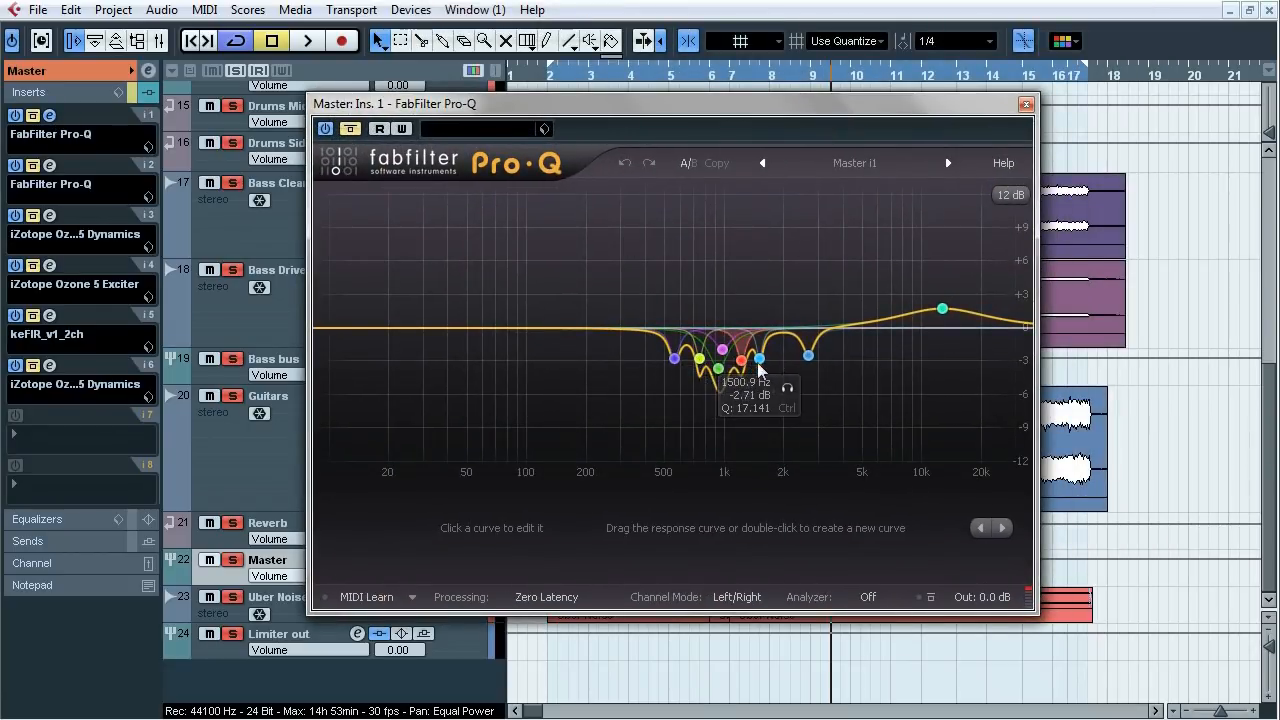
mouse_move(938, 314)
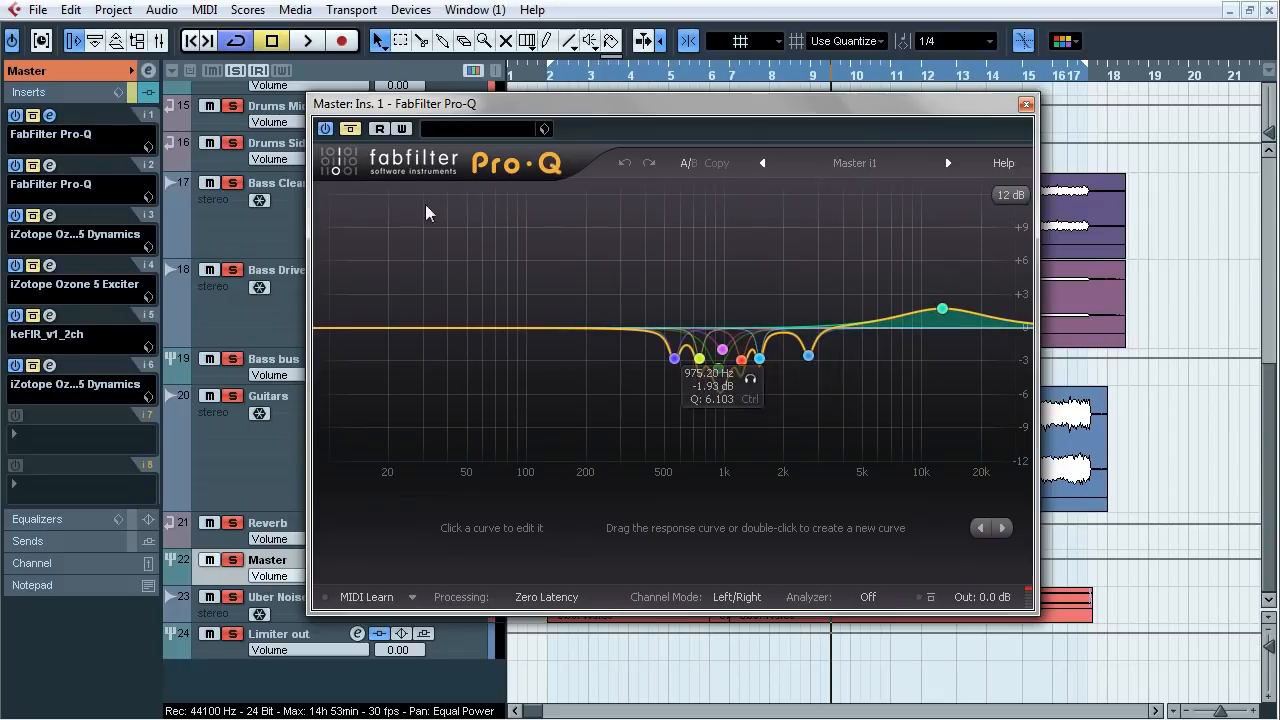
- Open the second FabFilter Pro-Q insert on Master, examine its cut bands, and close both equalizer windows
left_click(50, 166)
left_click_drag(750, 28, 742, 81)
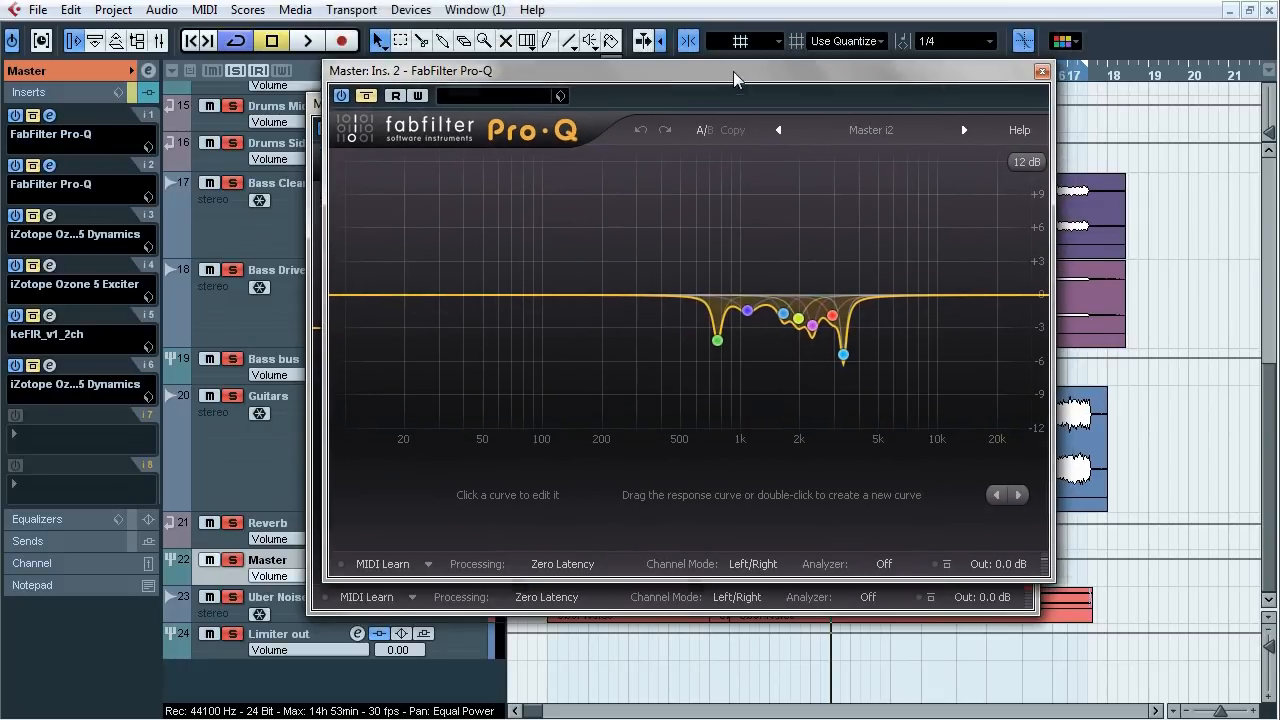
mouse_move(770, 320)
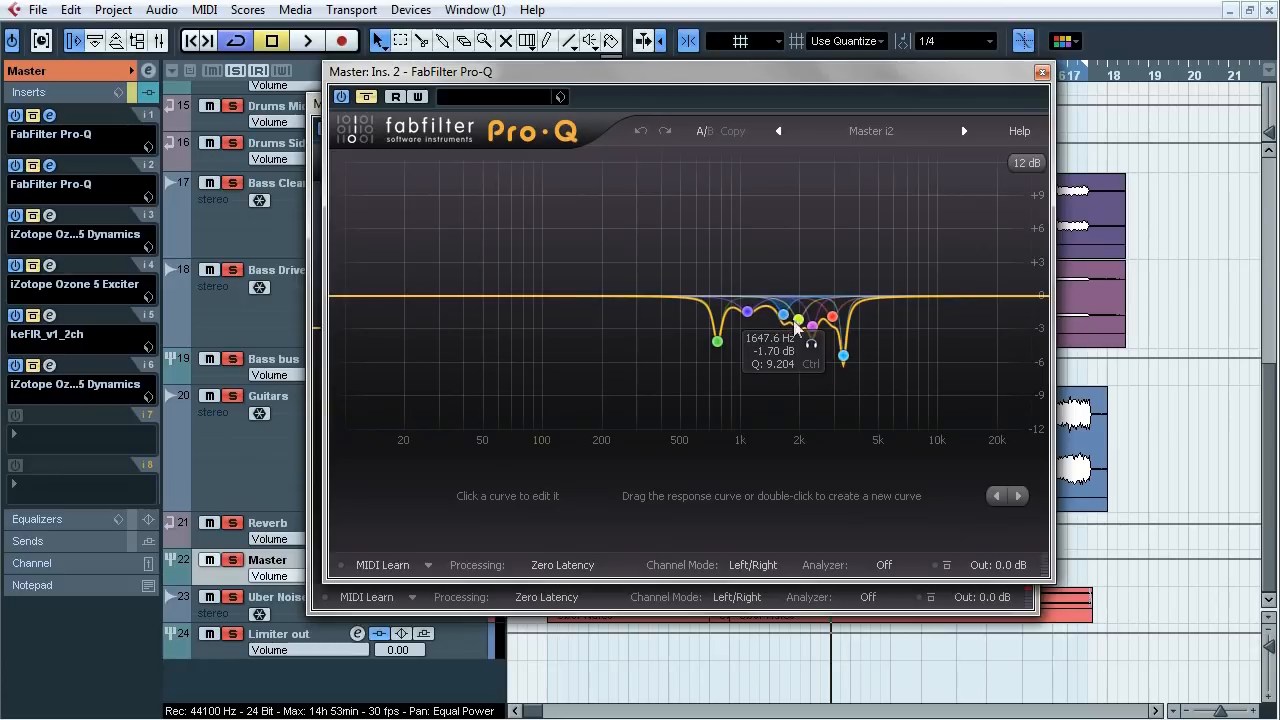
mouse_move(851, 388)
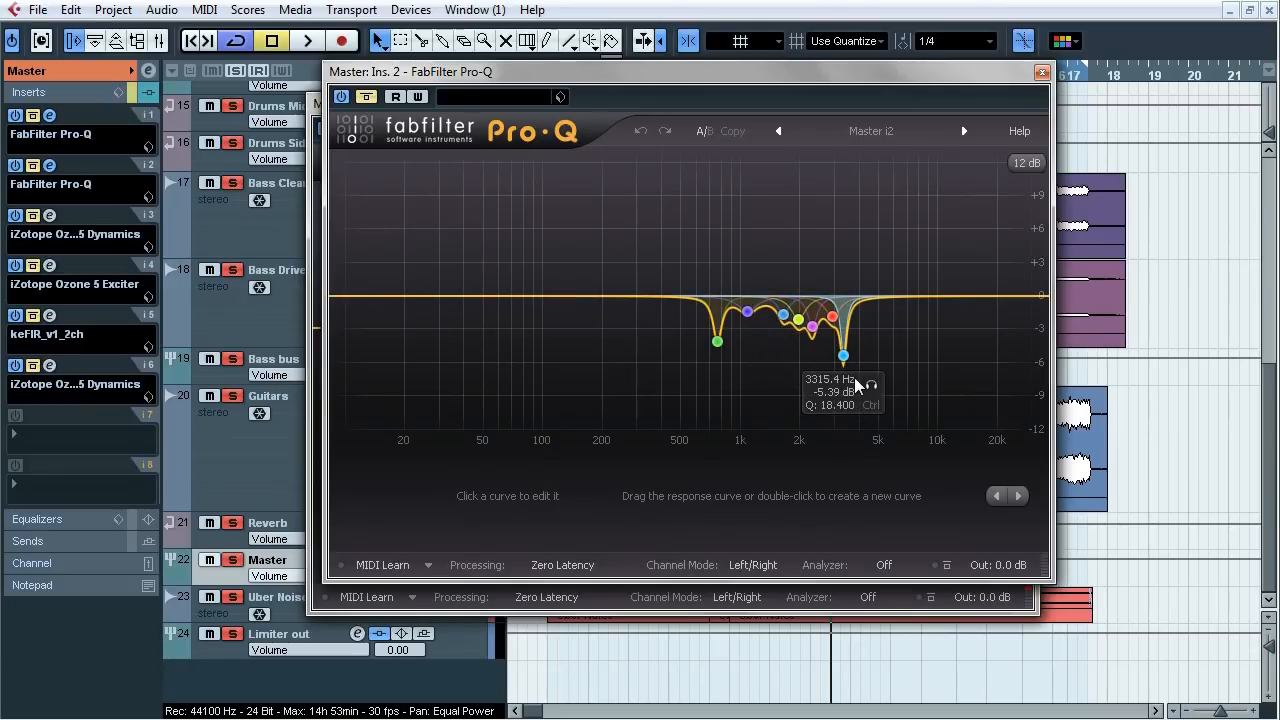
left_click(1041, 74)
left_click(1025, 100)
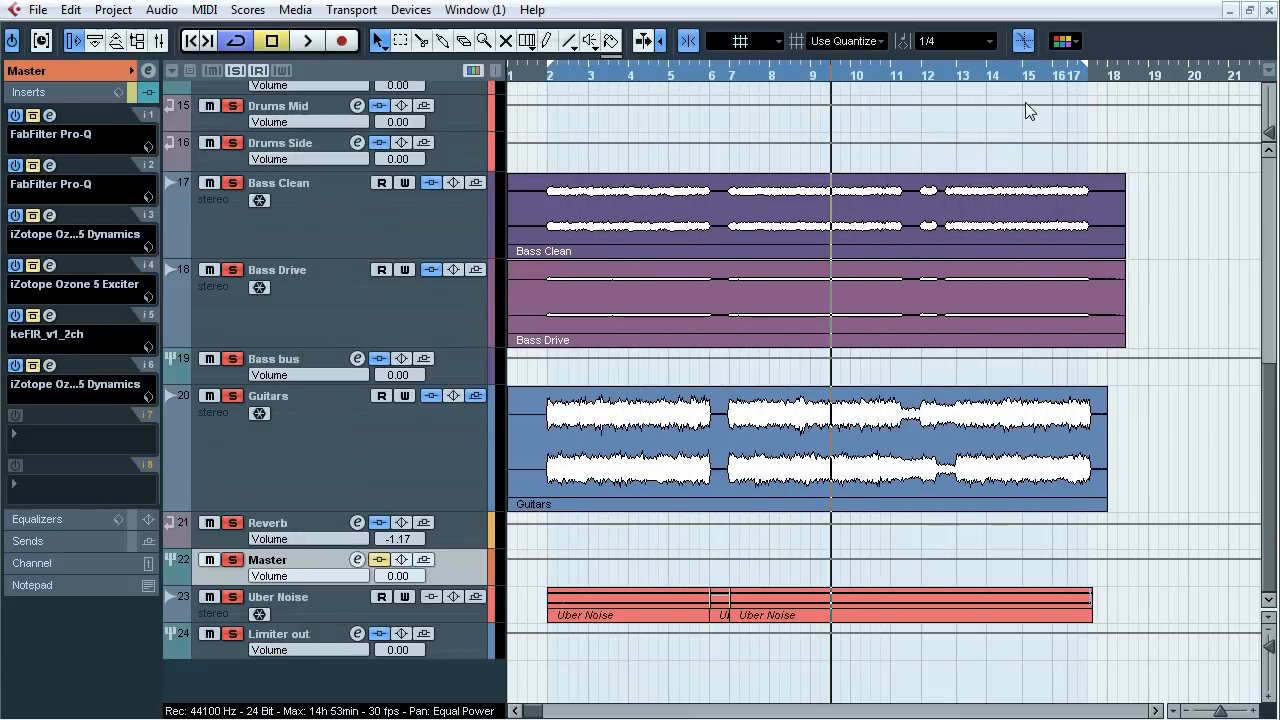
- Take Master's keFIR_v1_2ch insert out of bypass and play the mix from about bar 3 with the first Pro-Q open
left_click(33, 315)
left_click(597, 76)
left_click(50, 116)
left_click_drag(606, 128, 620, 150)
key("space")
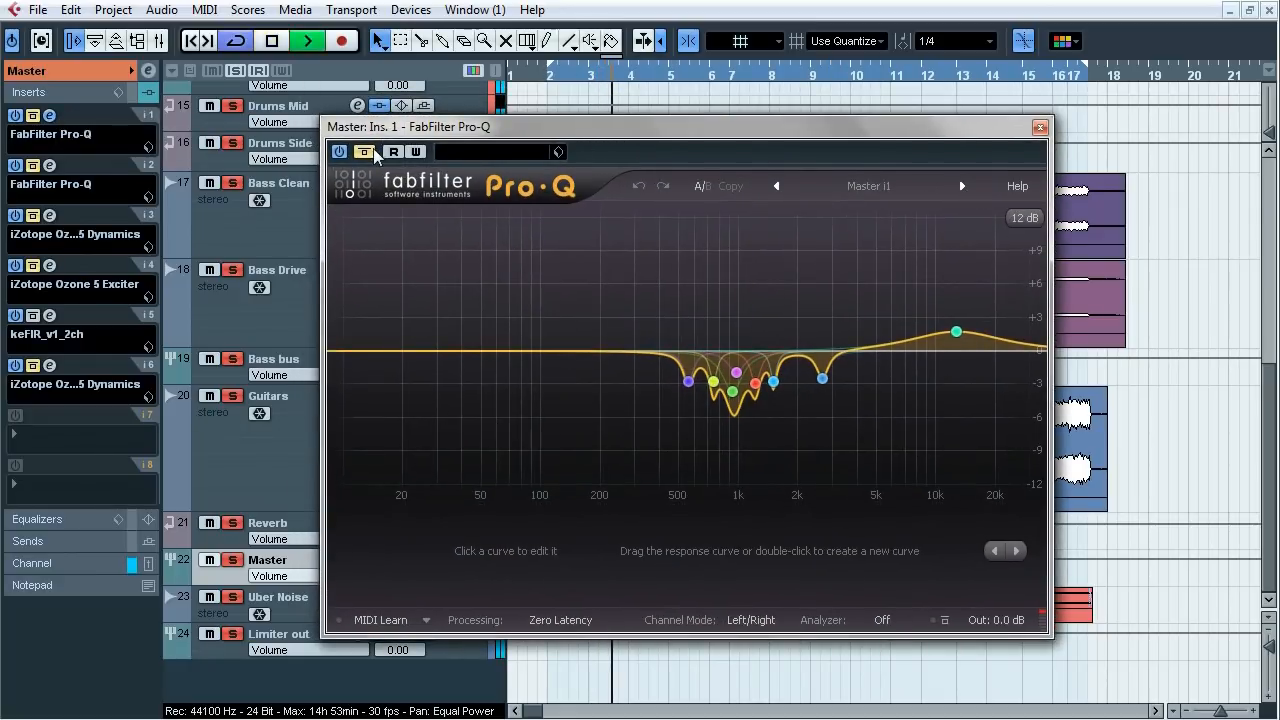
- Compare the mix with the first Pro-Q active and bypassed, leave it active, and close its window
left_click(366, 152)
left_click(366, 152)
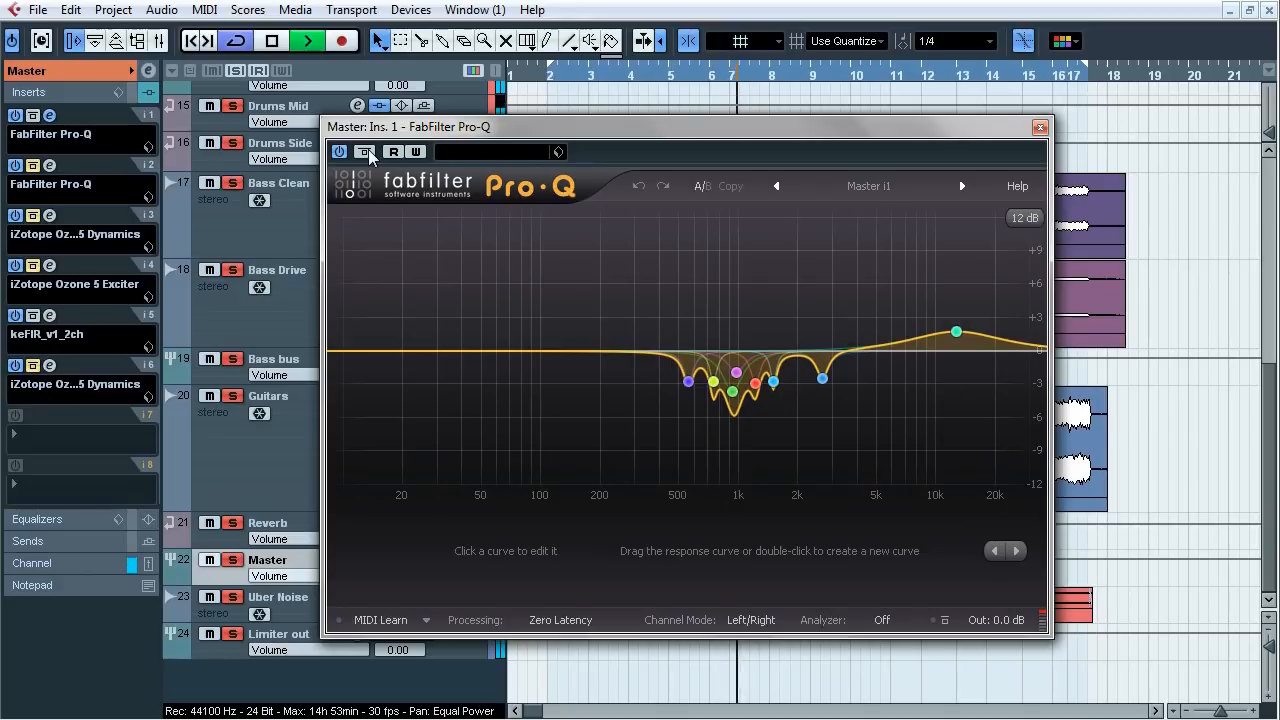
left_click(366, 152)
left_click(366, 152)
left_click(1040, 127)
- Open Master's second Pro-Q insert and toggle its bypass to compare the mix with and without it
left_click(48, 165)
left_click_drag(753, 72, 772, 120)
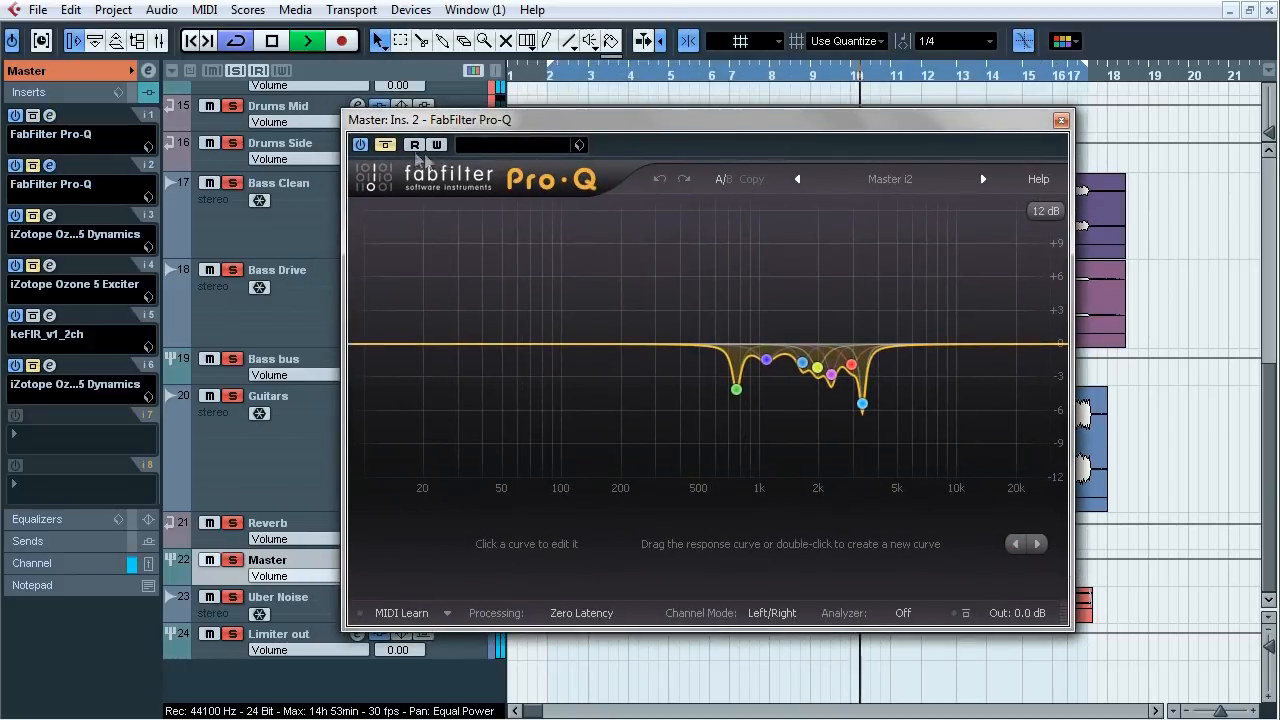
left_click(390, 148)
left_click(390, 148)
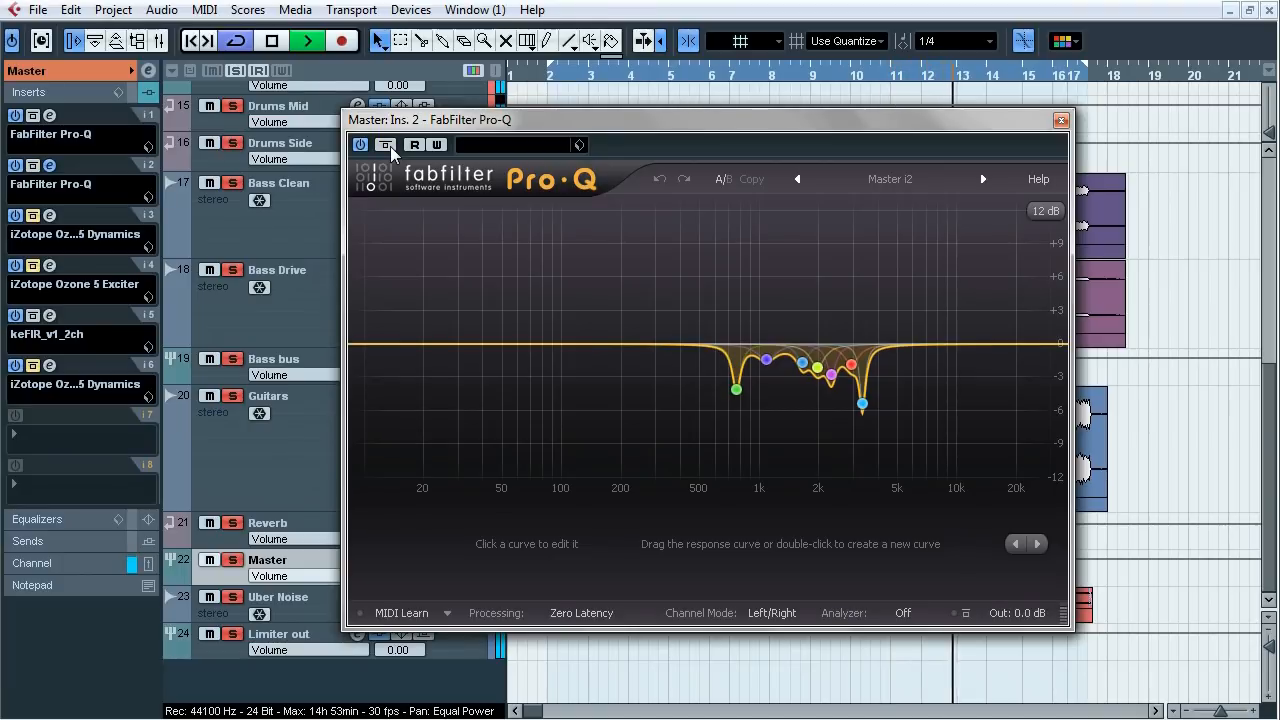
- Compare the mix with both Pro-Q inserts bypassed and active, leave both active, stop playback, and close the equalizer window
left_click(33, 116)
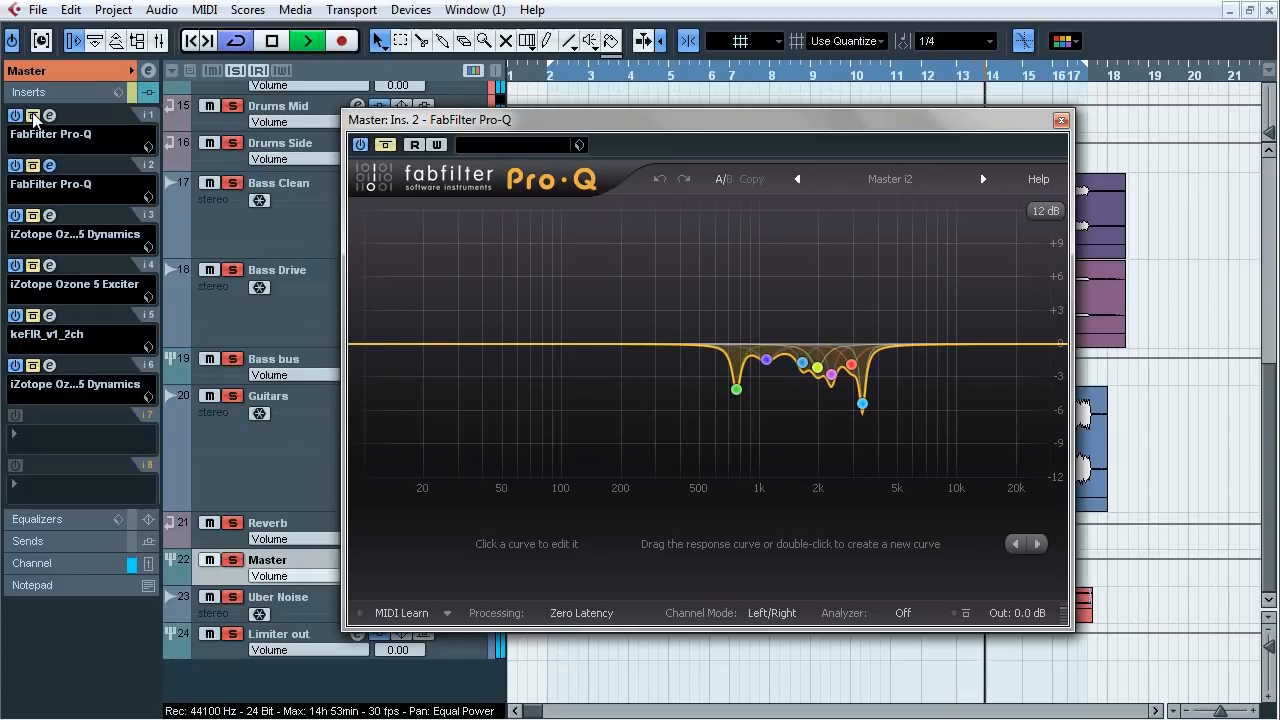
left_click(33, 116)
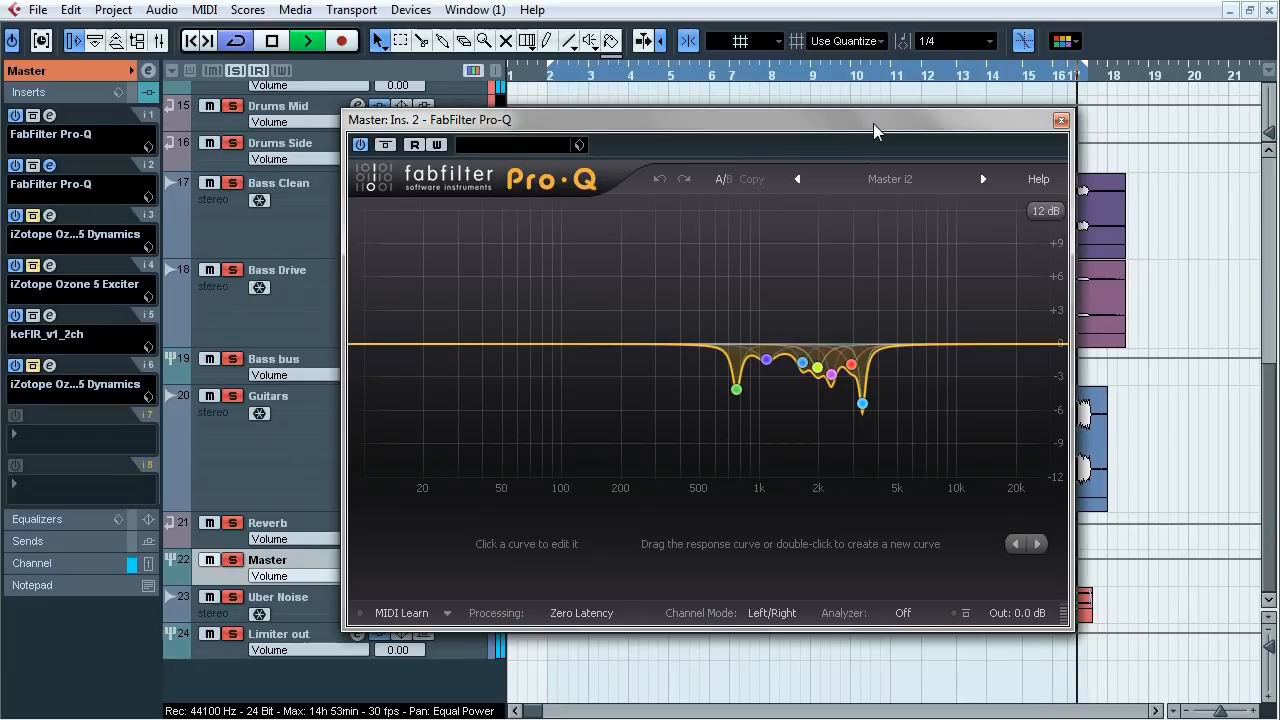
key("space")
left_click(1061, 120)
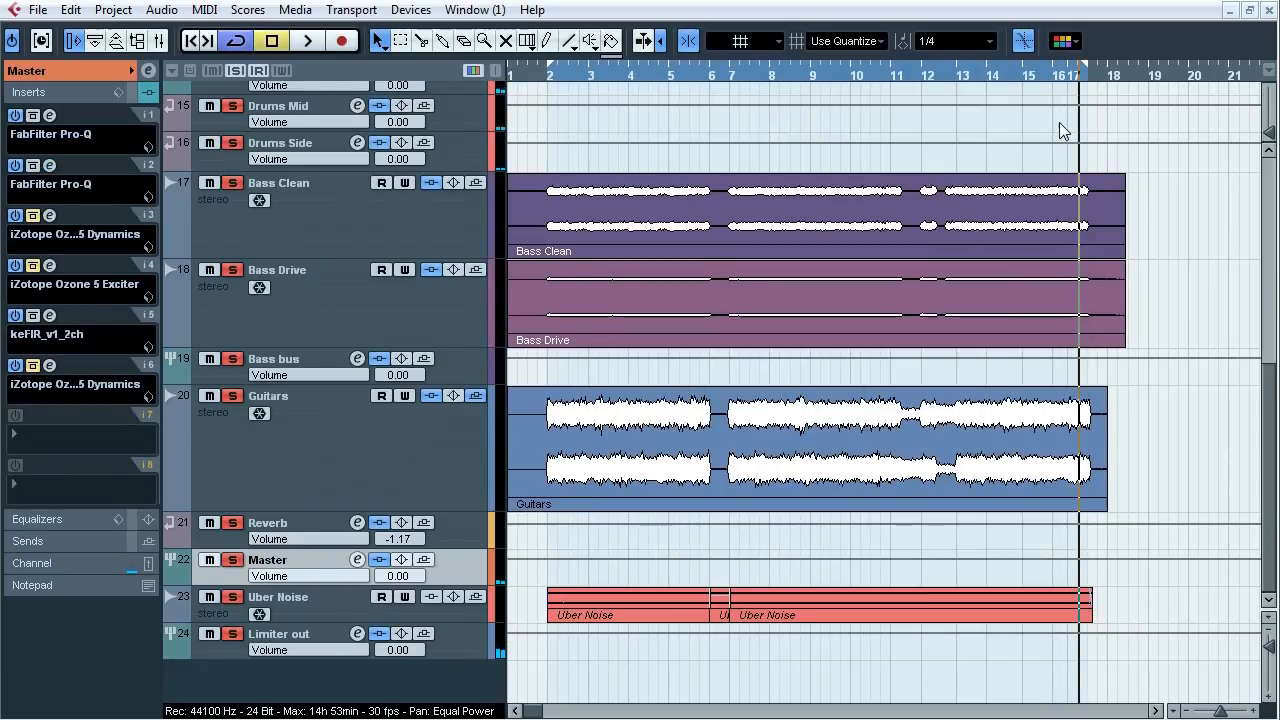
- Open the iZotope Ozone 5 Dynamics plug-in in Master's third insert and take it out of bypass
left_click(54, 215)
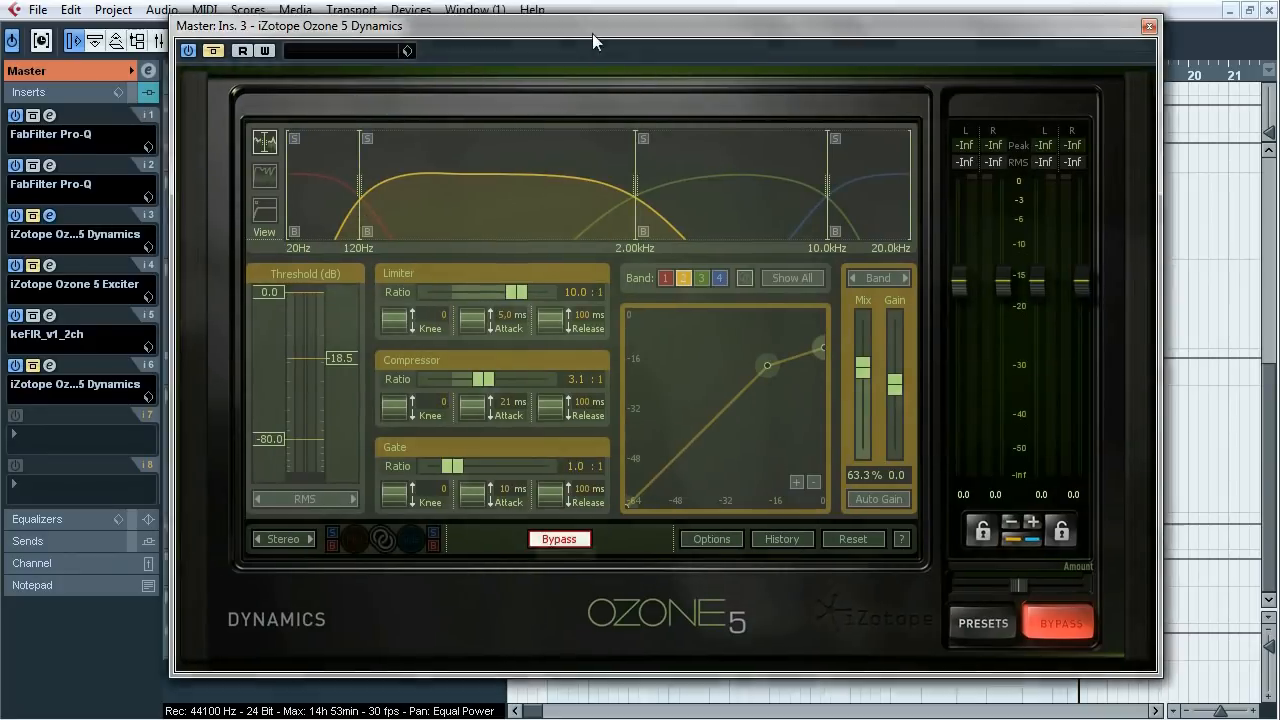
left_click_drag(592, 33, 602, 57)
left_click(219, 66)
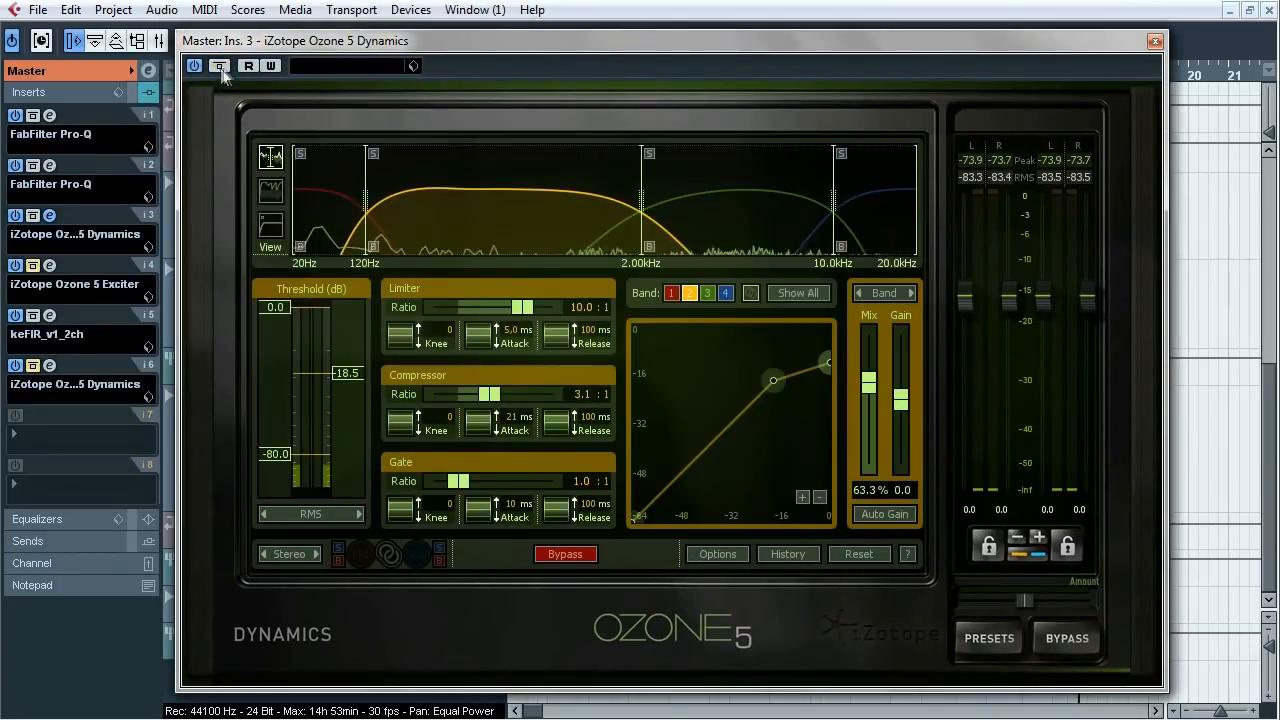
- Review the settings of Ozone Dynamics bands 1 to 4 and play the mix from about bar 2 with the plug-in open
left_click(333, 213)
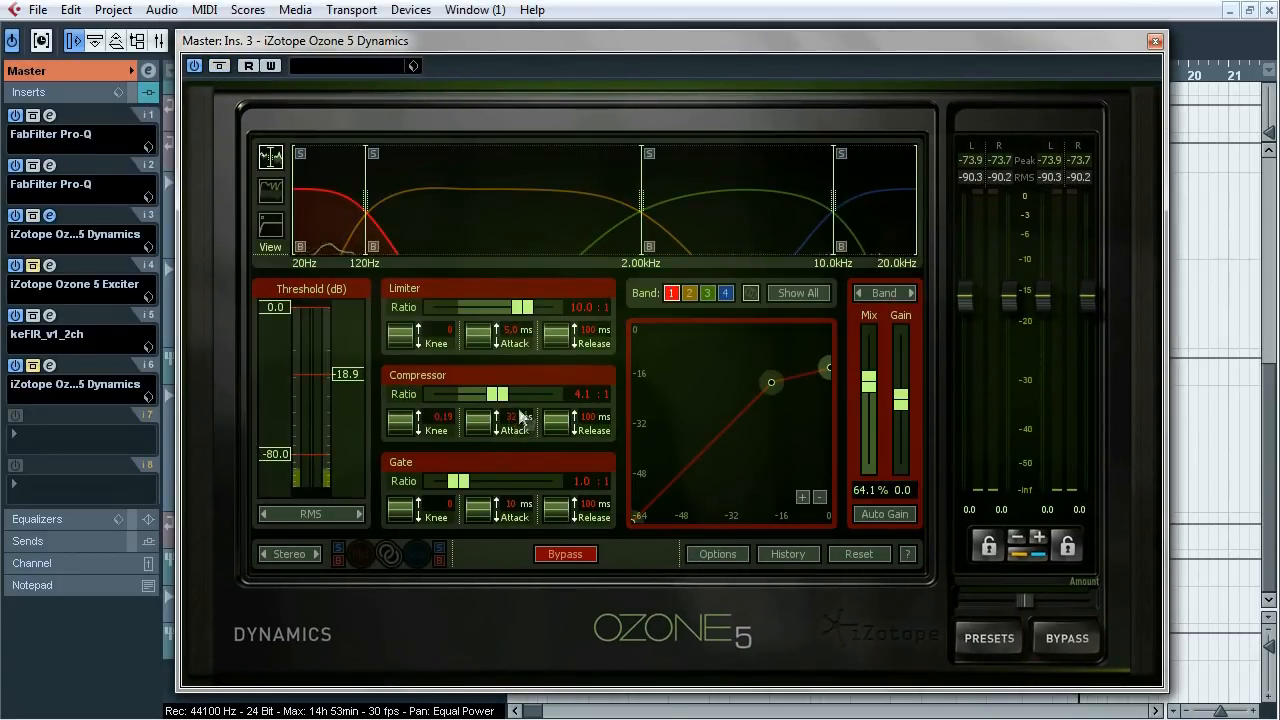
left_click(525, 218)
left_click(700, 215)
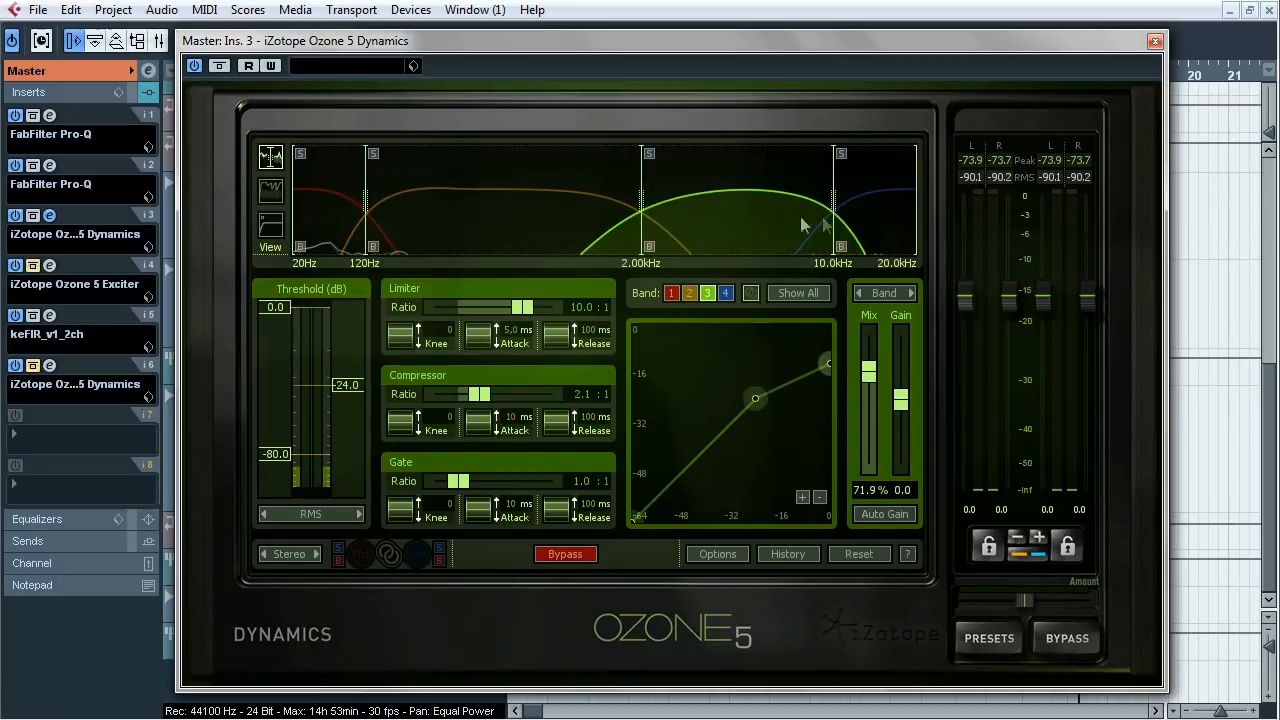
left_click(876, 213)
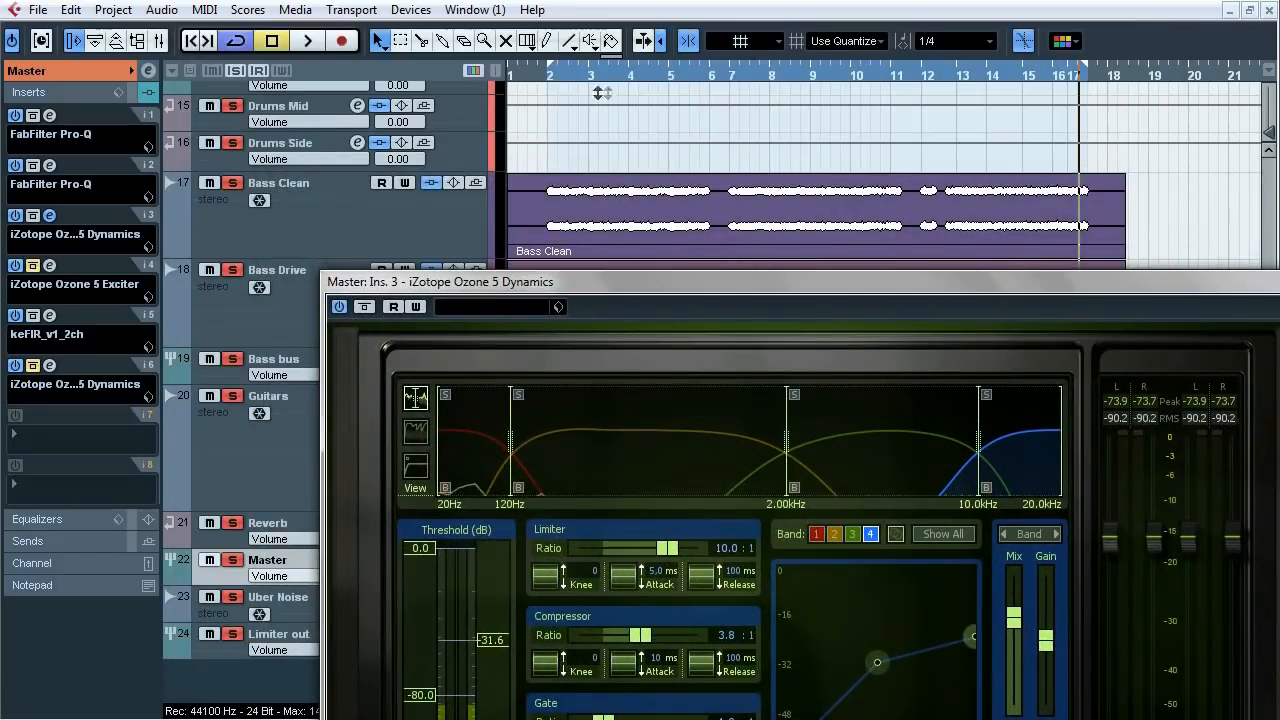
key("space")
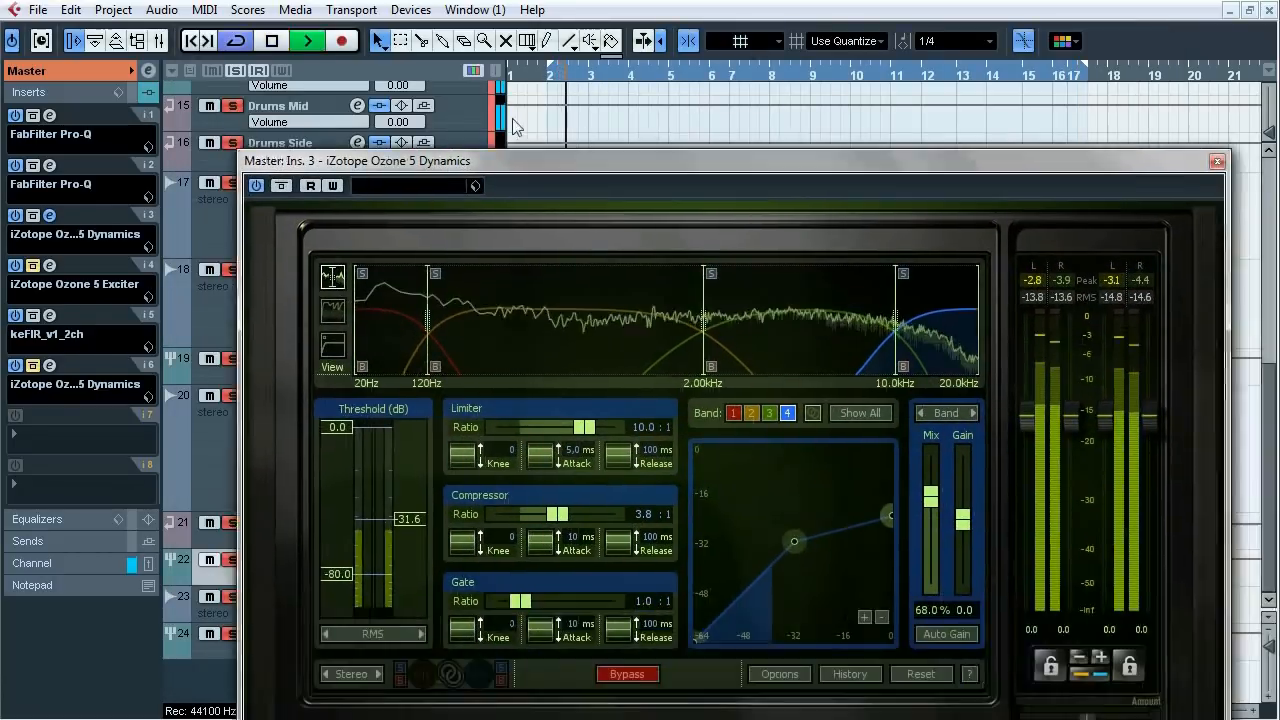
- Compare the mix with Ozone Dynamics in Master's third insert bypassed and active, leaving it active
left_click_drag(512, 119, 480, 29)
left_click(215, 58)
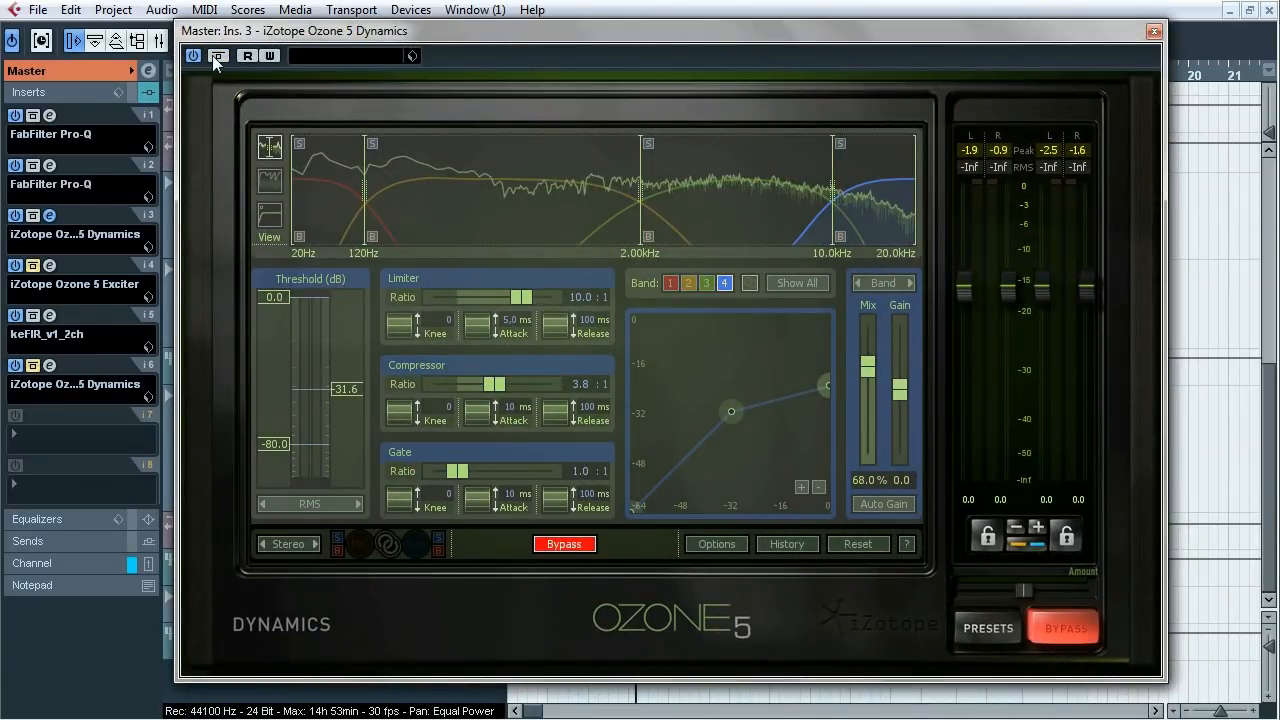
left_click(215, 58)
left_click(215, 58)
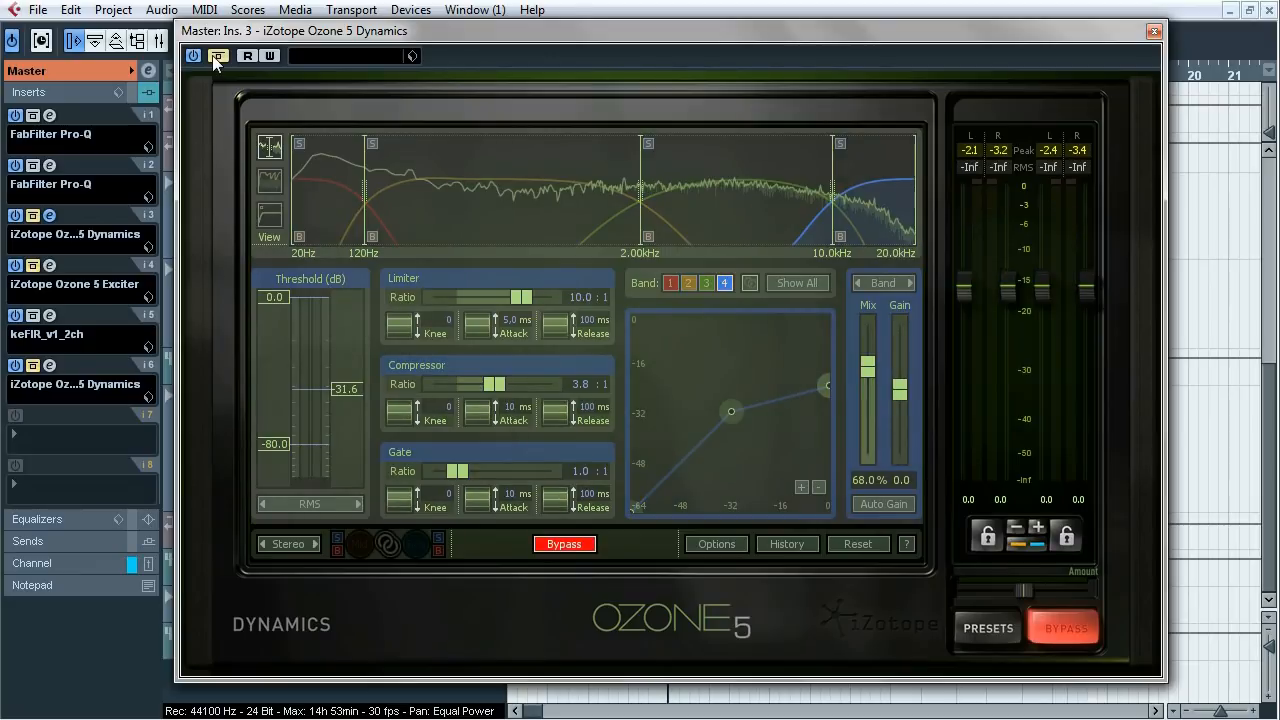
left_click(215, 58)
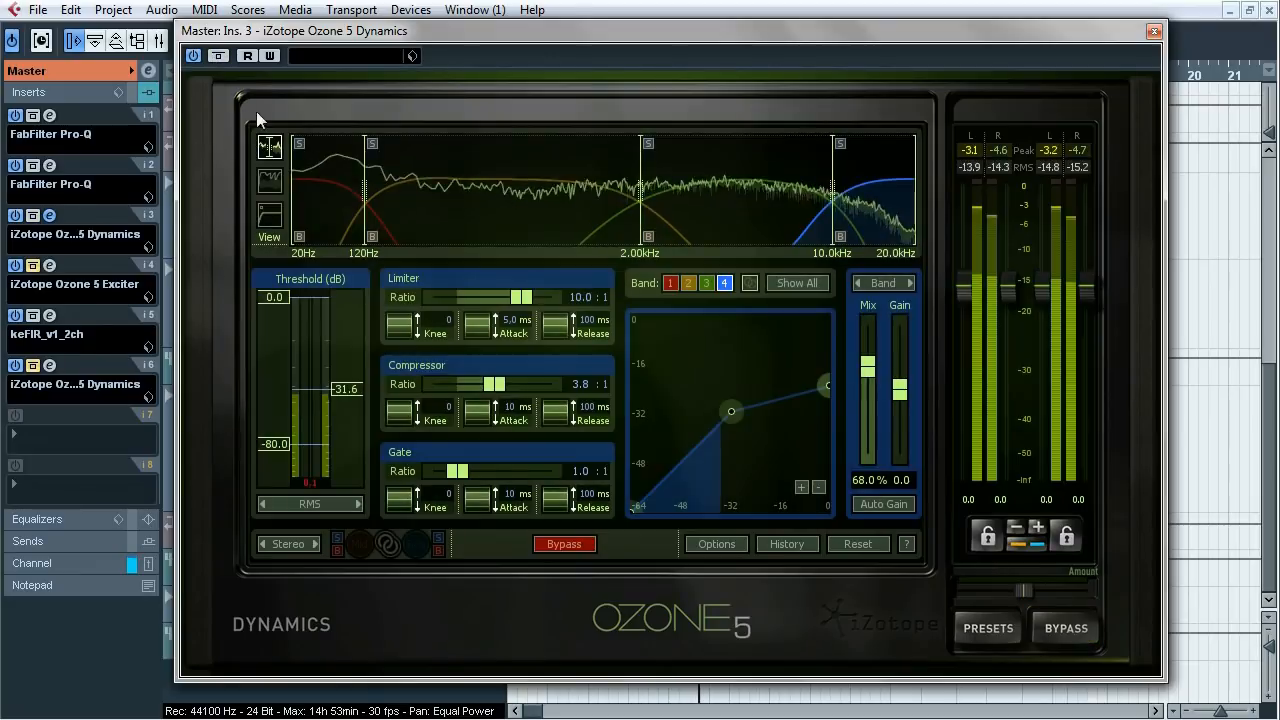
- Solo Ozone Dynamics bands 1, 2 and 3 in turn, select band 4, and close the plug-in with playback stopped
left_click(316, 196)
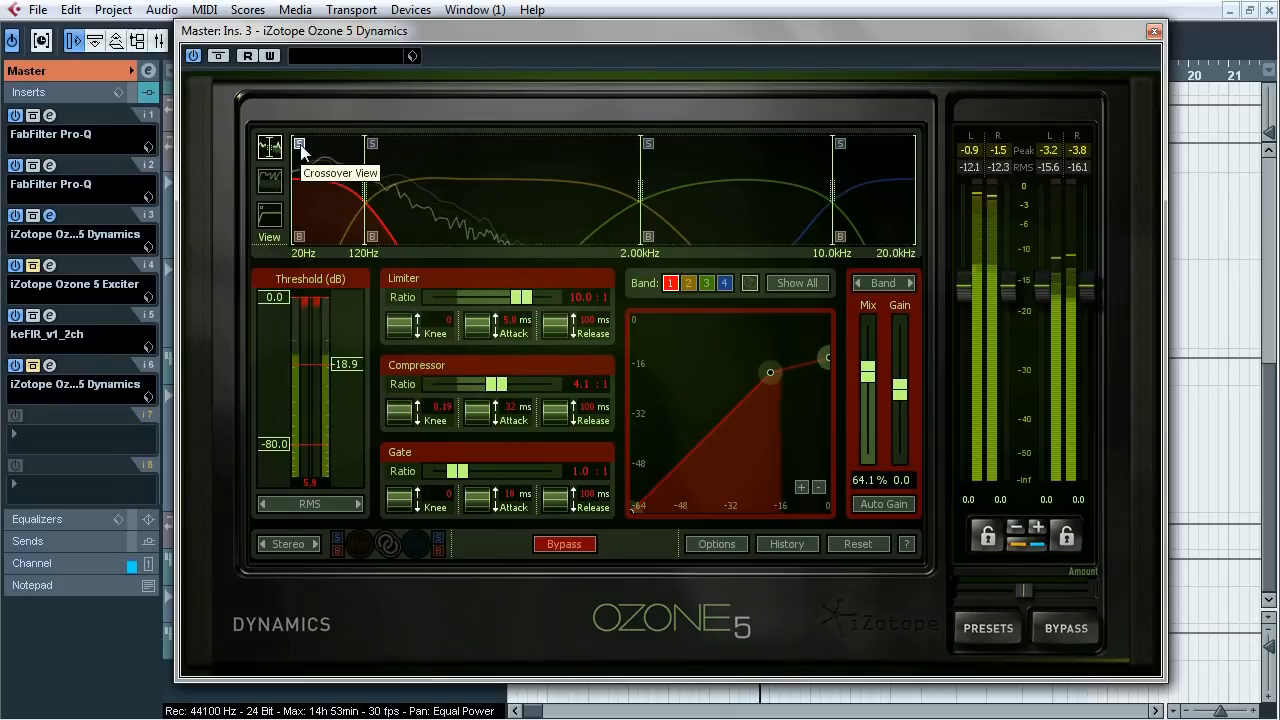
left_click(301, 146)
left_click(373, 147)
left_click(433, 207)
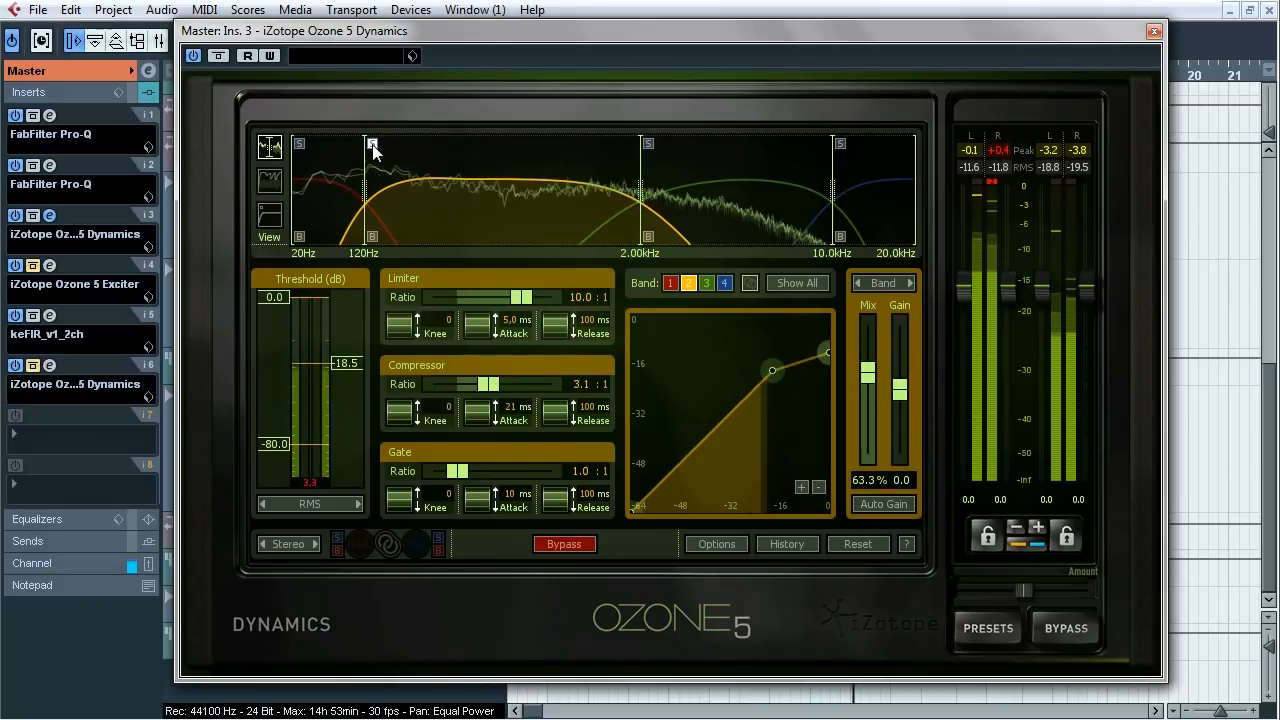
left_click(372, 147)
left_click(649, 146)
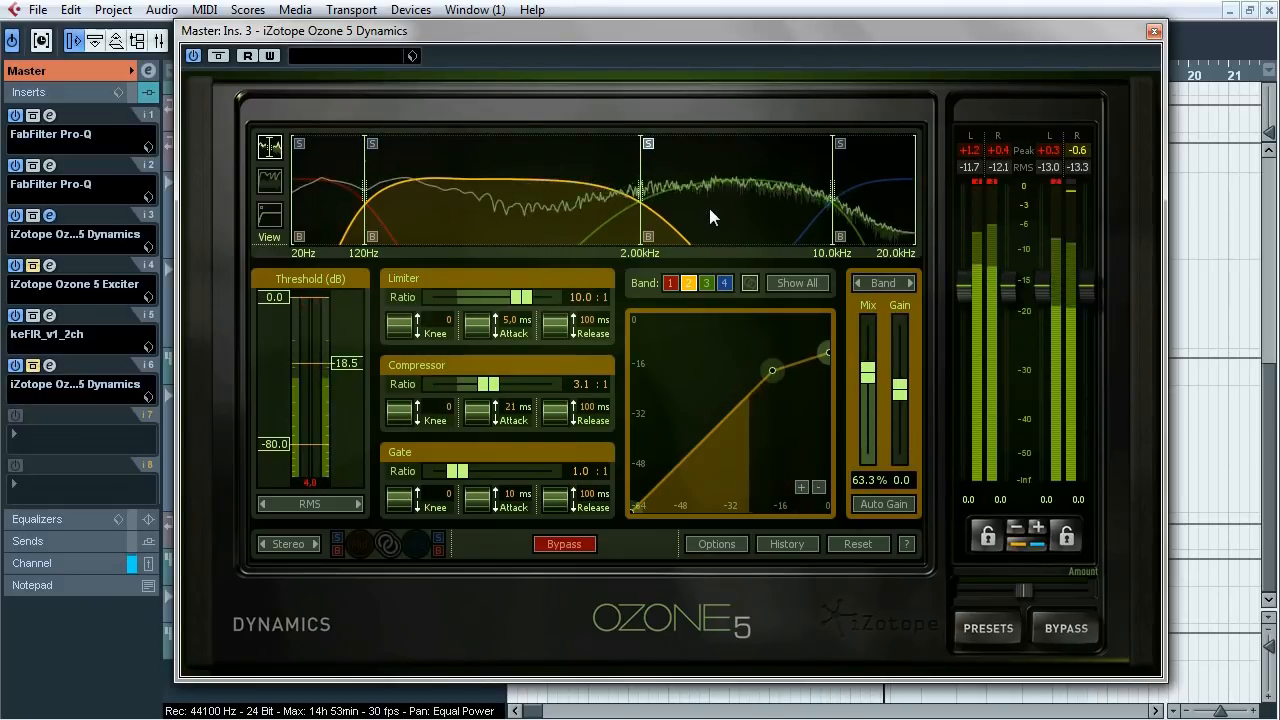
left_click(709, 210)
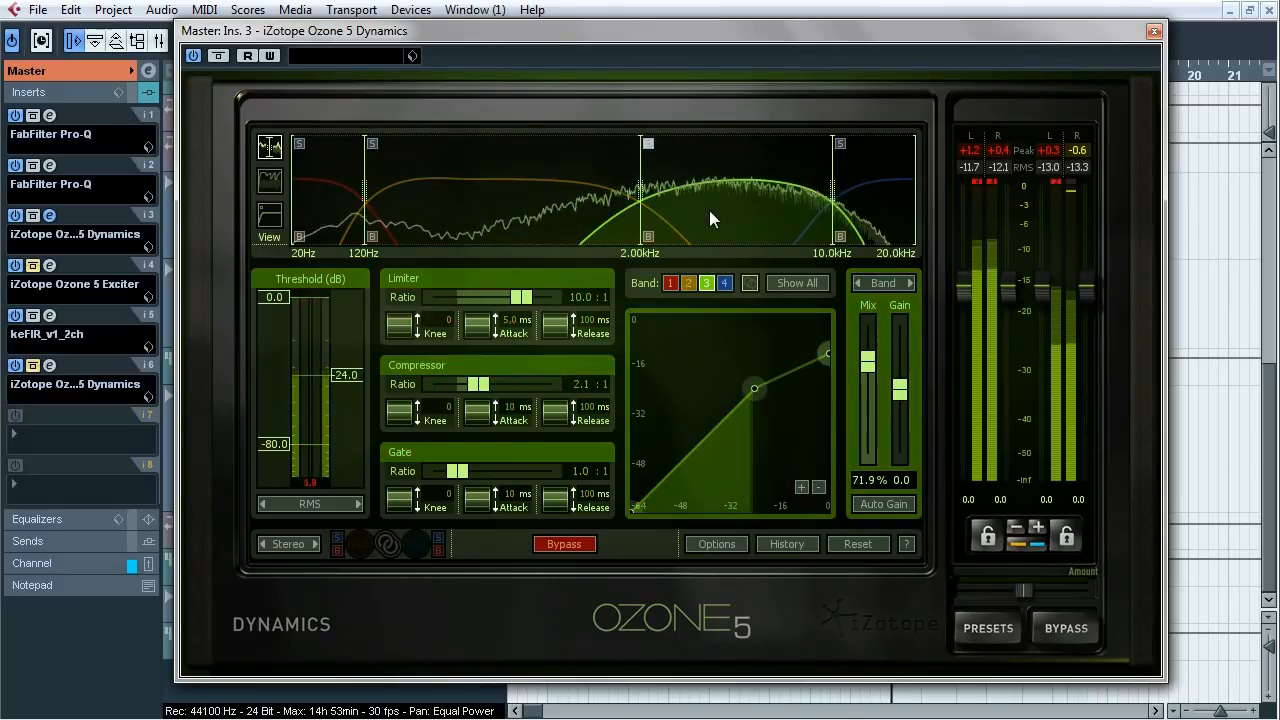
left_click(651, 148)
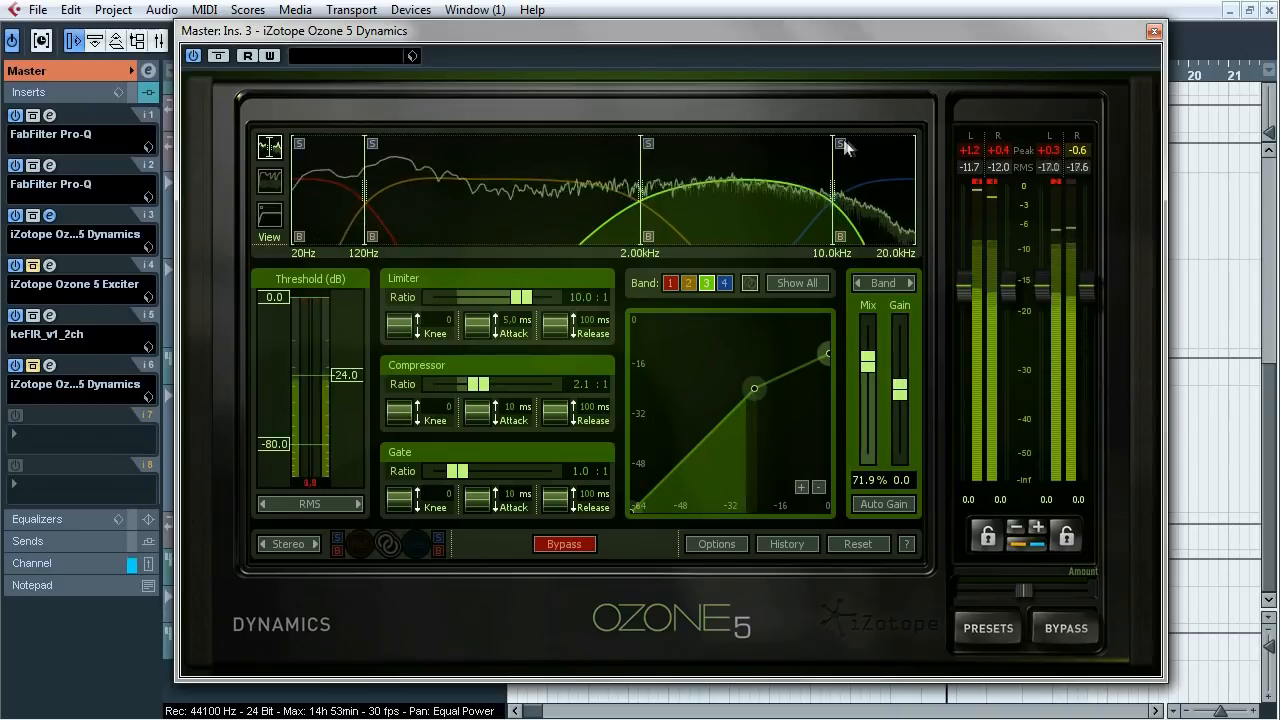
left_click(880, 231)
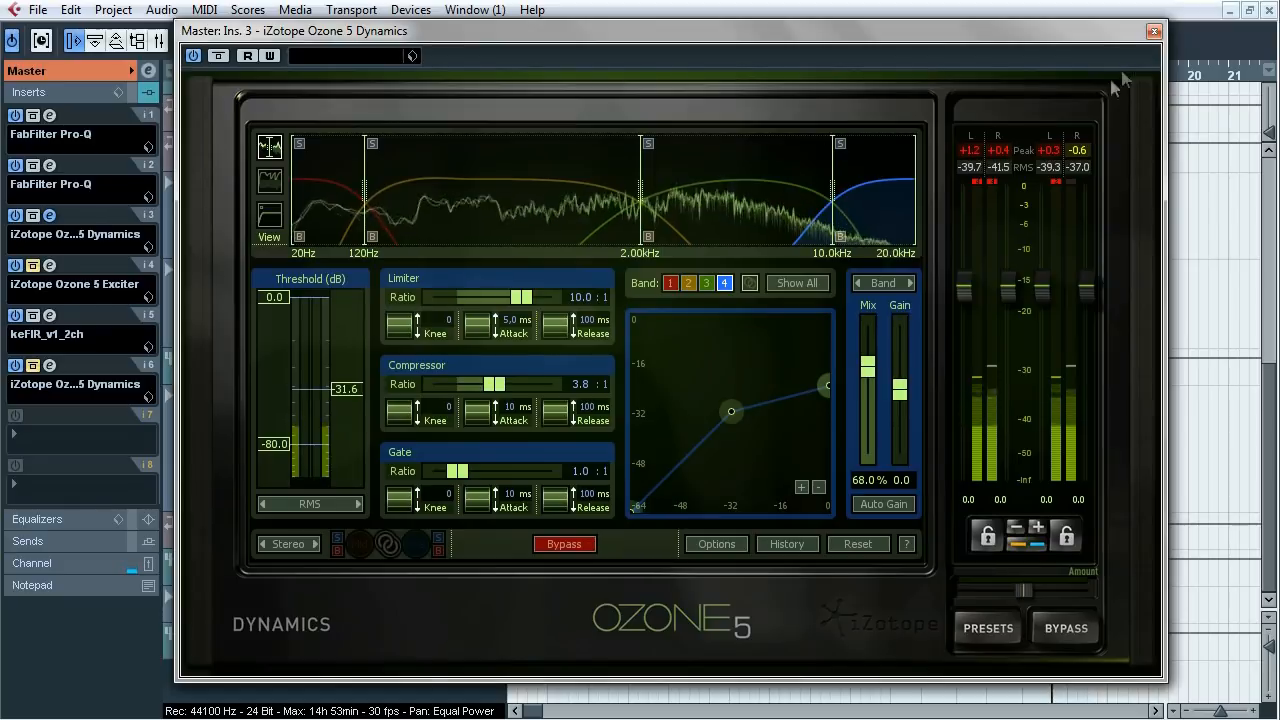
left_click(1154, 31)
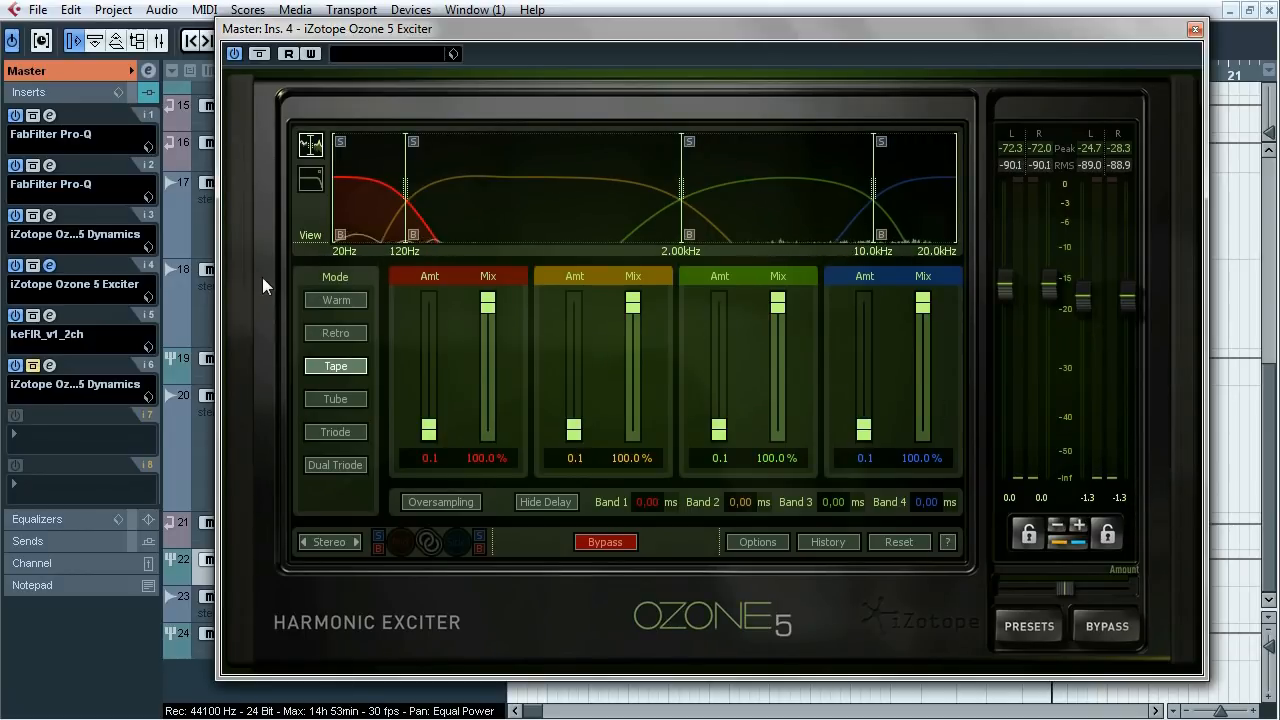
- Compare the mix with Ozone 5 Exciter in Master's fourth insert bypassed and active, leave it active, stop playback, and close the plug-in
left_click(259, 54)
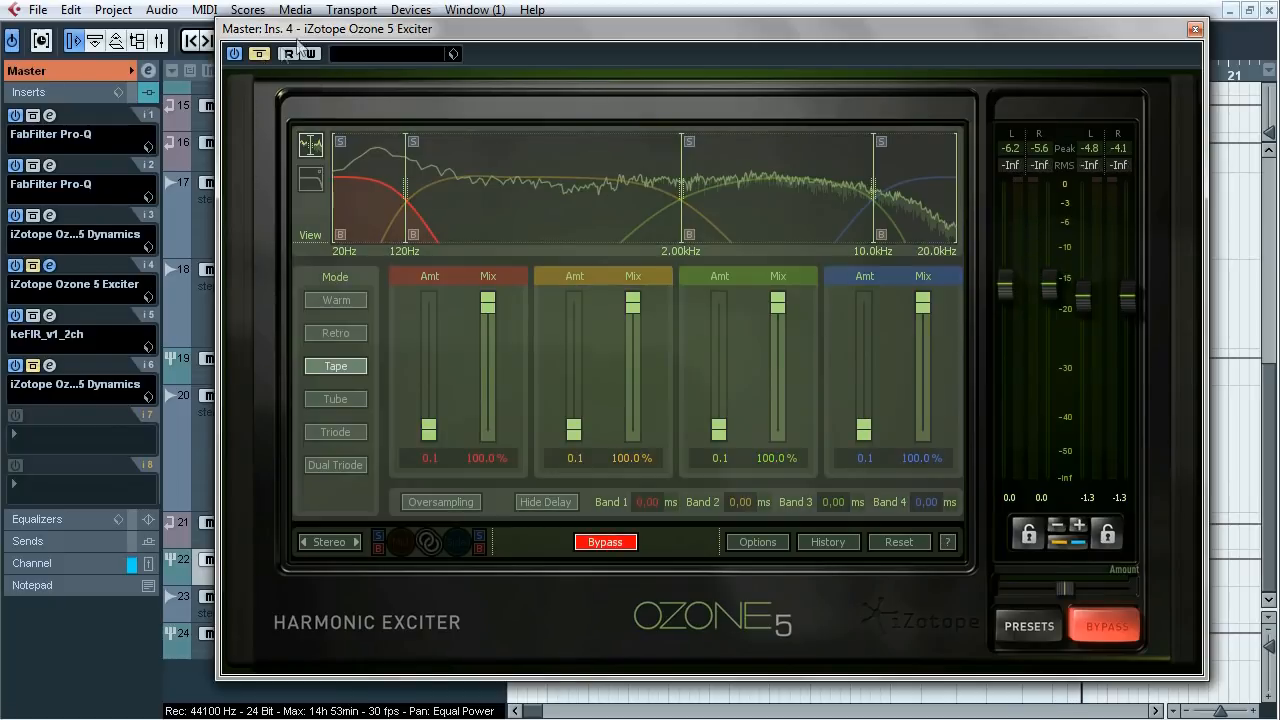
left_click_drag(335, 28, 325, 137)
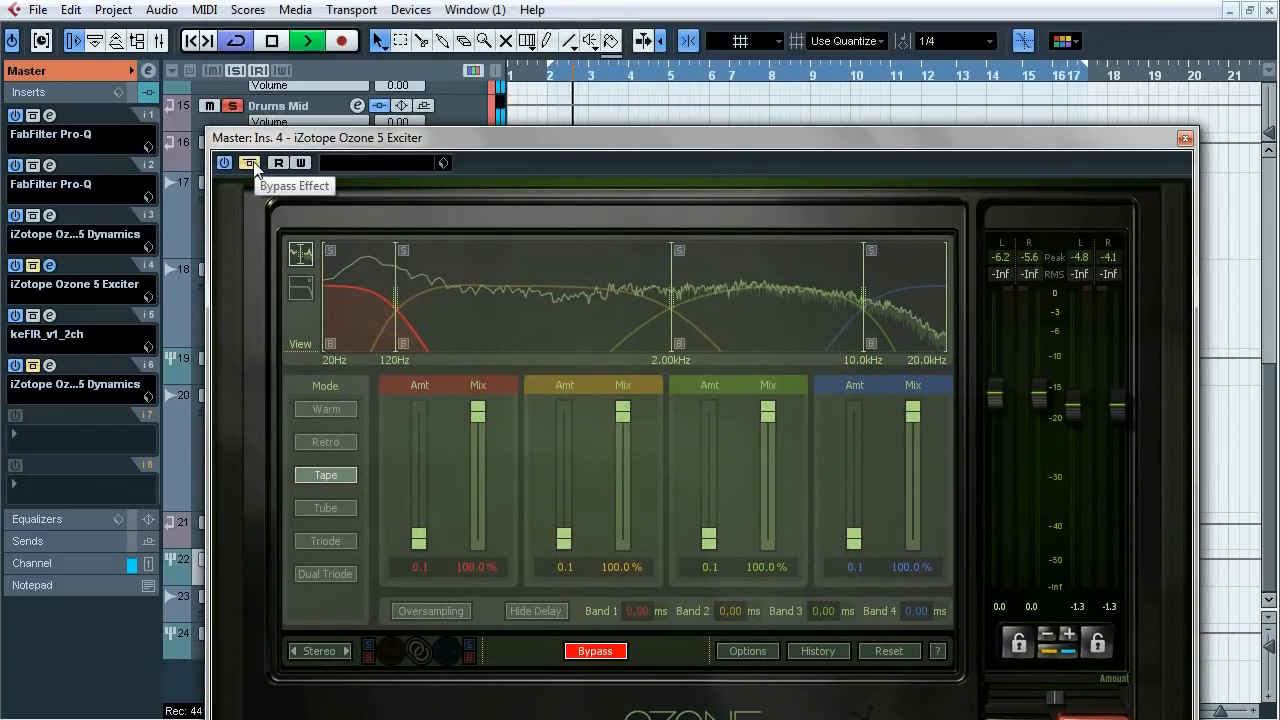
left_click(250, 163)
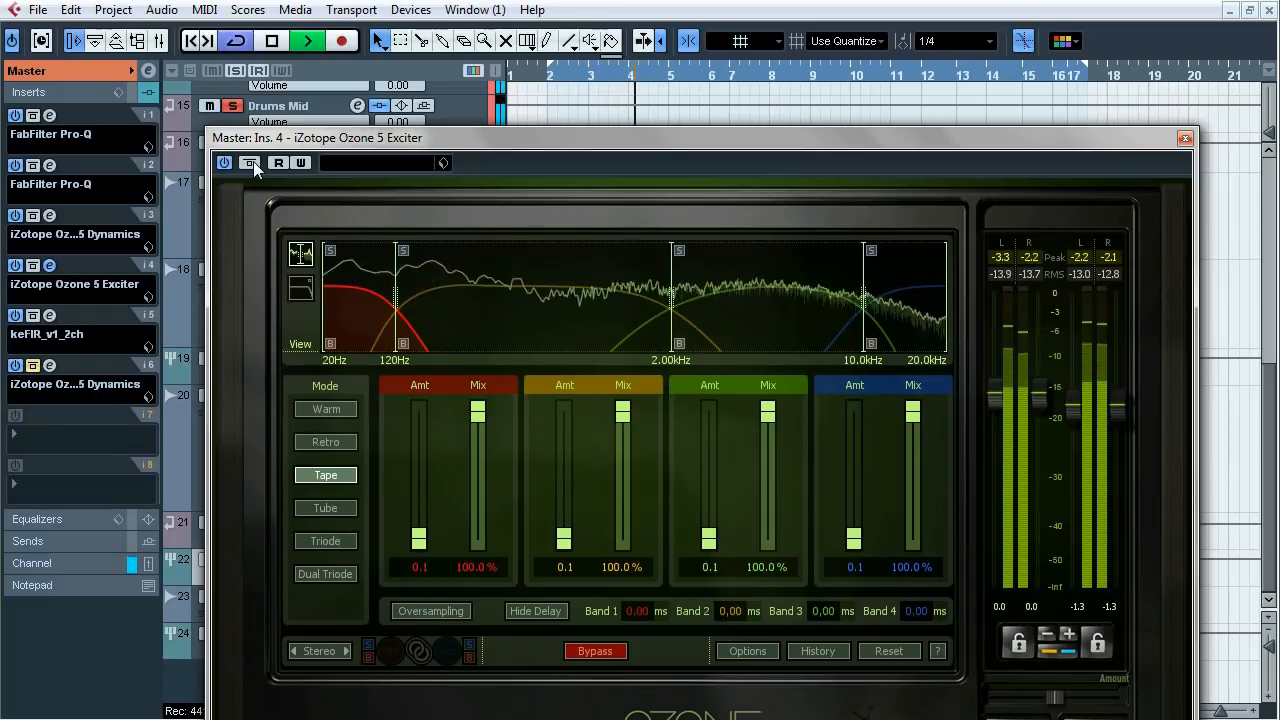
left_click(251, 163)
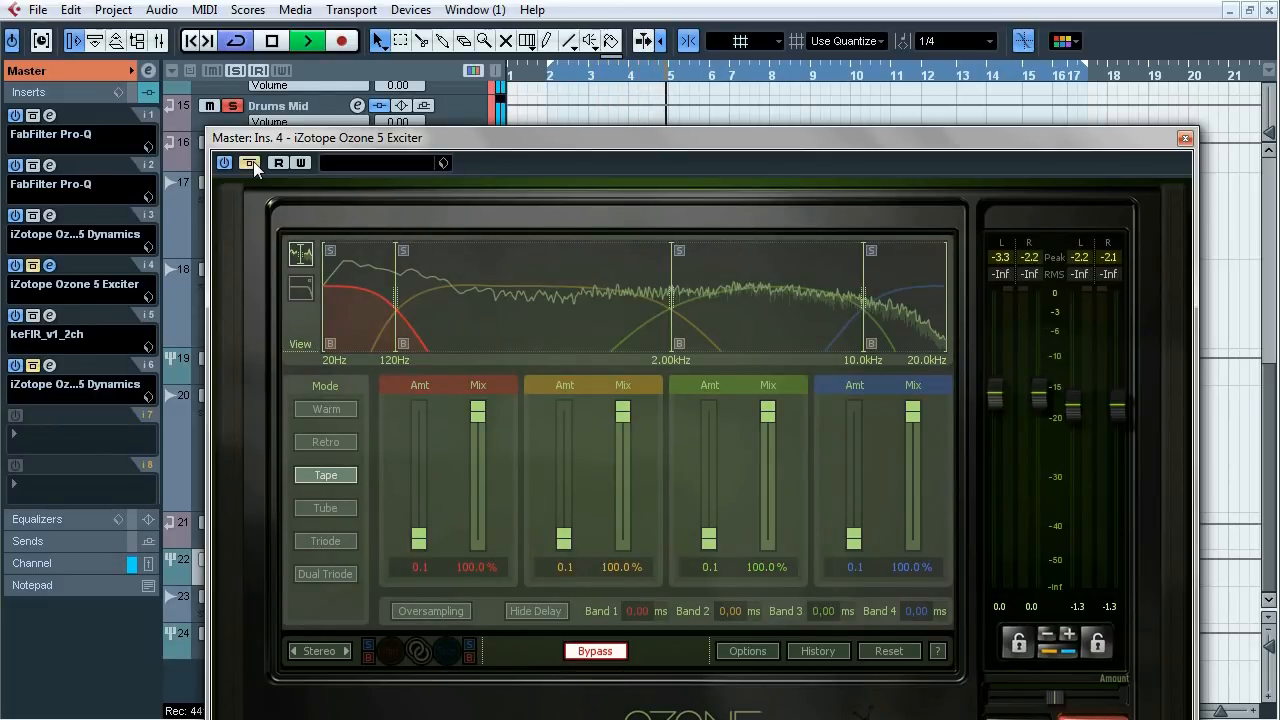
left_click(251, 163)
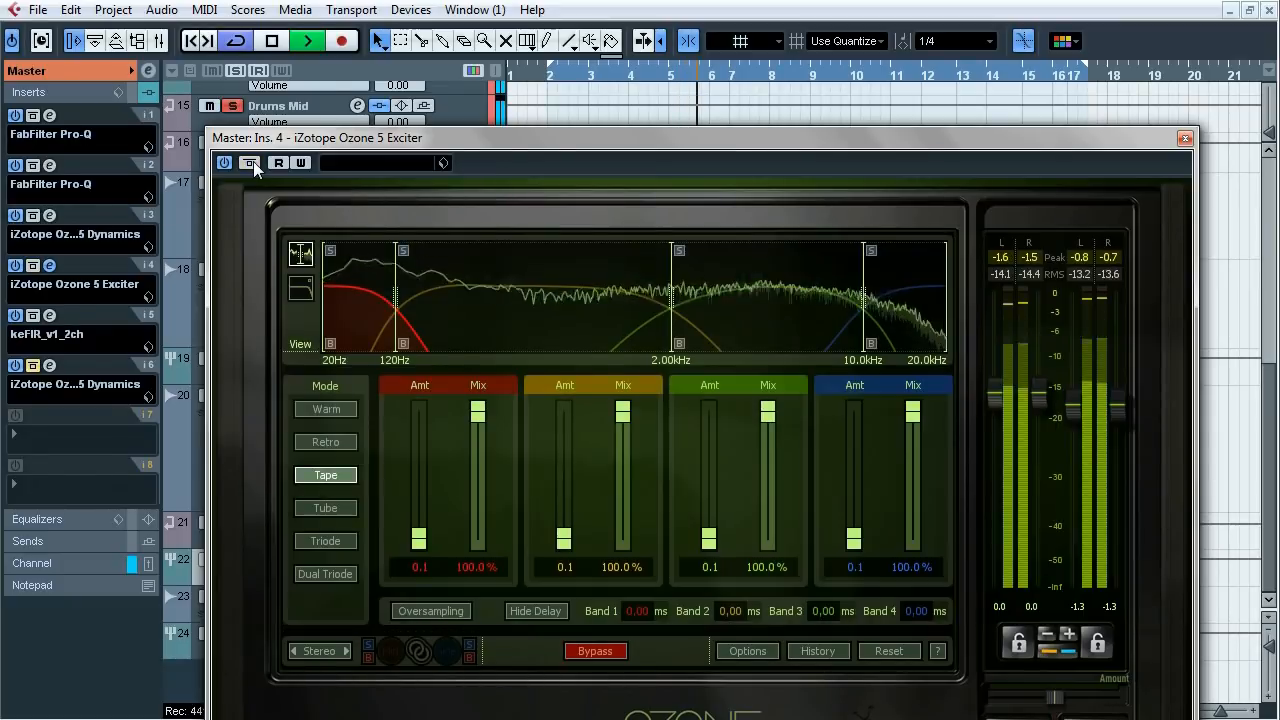
key("space")
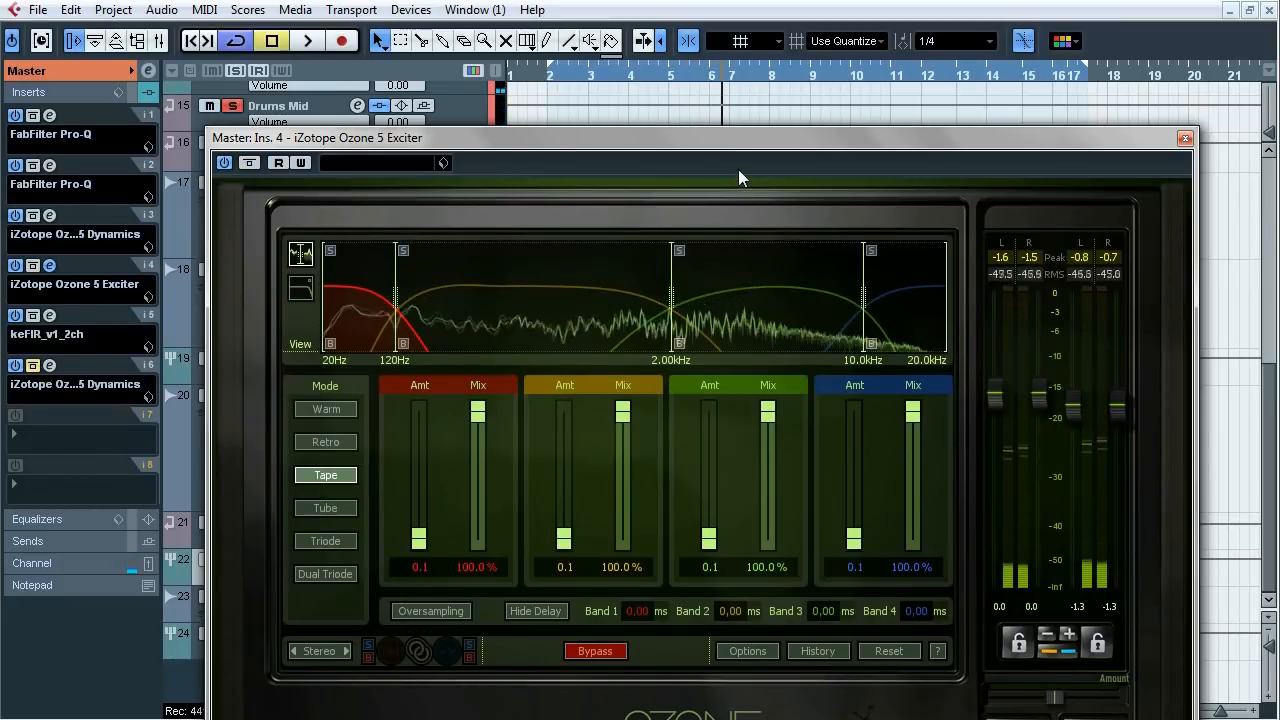
left_click(1185, 139)
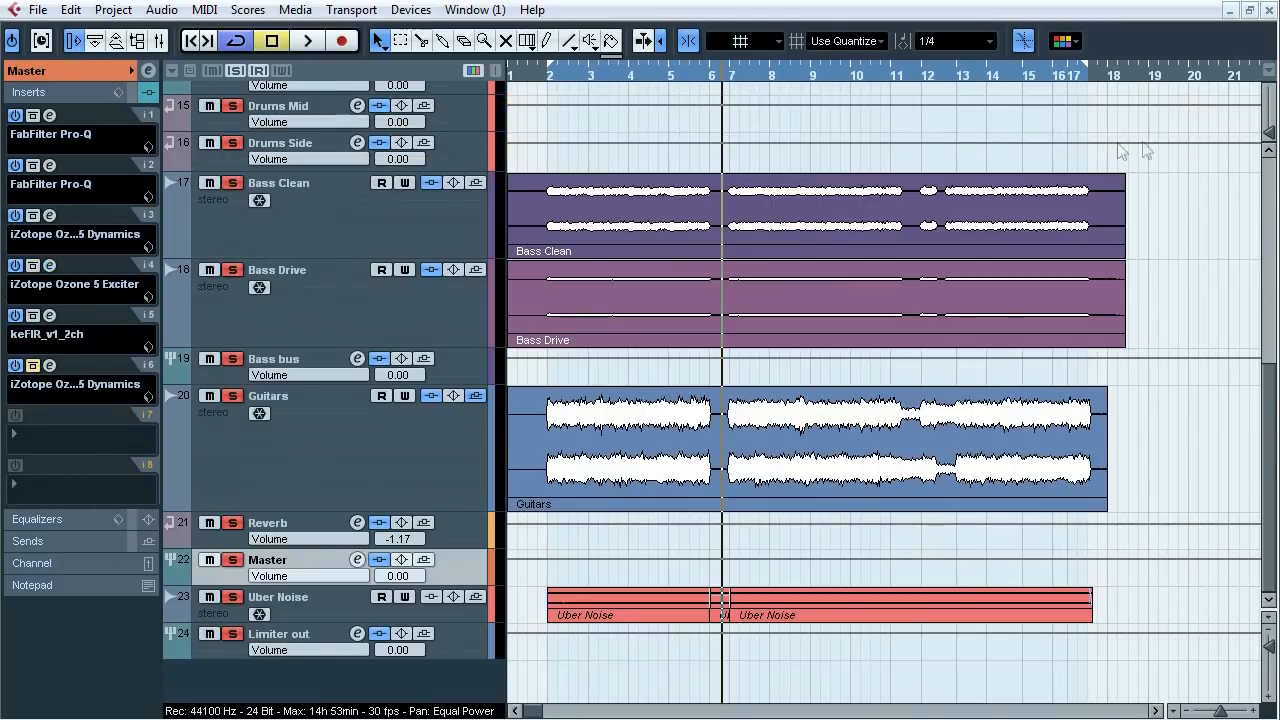
- Open keFIR in Master's fifth insert, try the impulse length at 23%, shorten it to about 6%, and close the plug-in
left_click(52, 316)
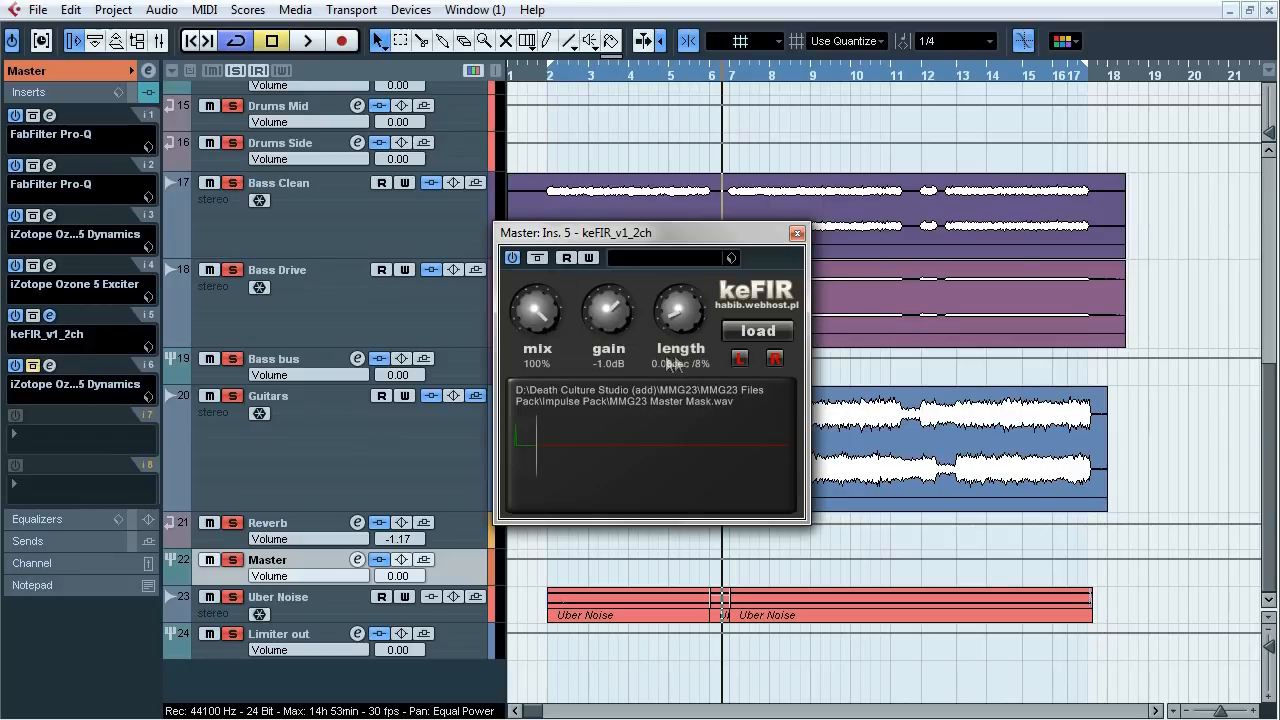
left_click_drag(680, 322, 678, 290)
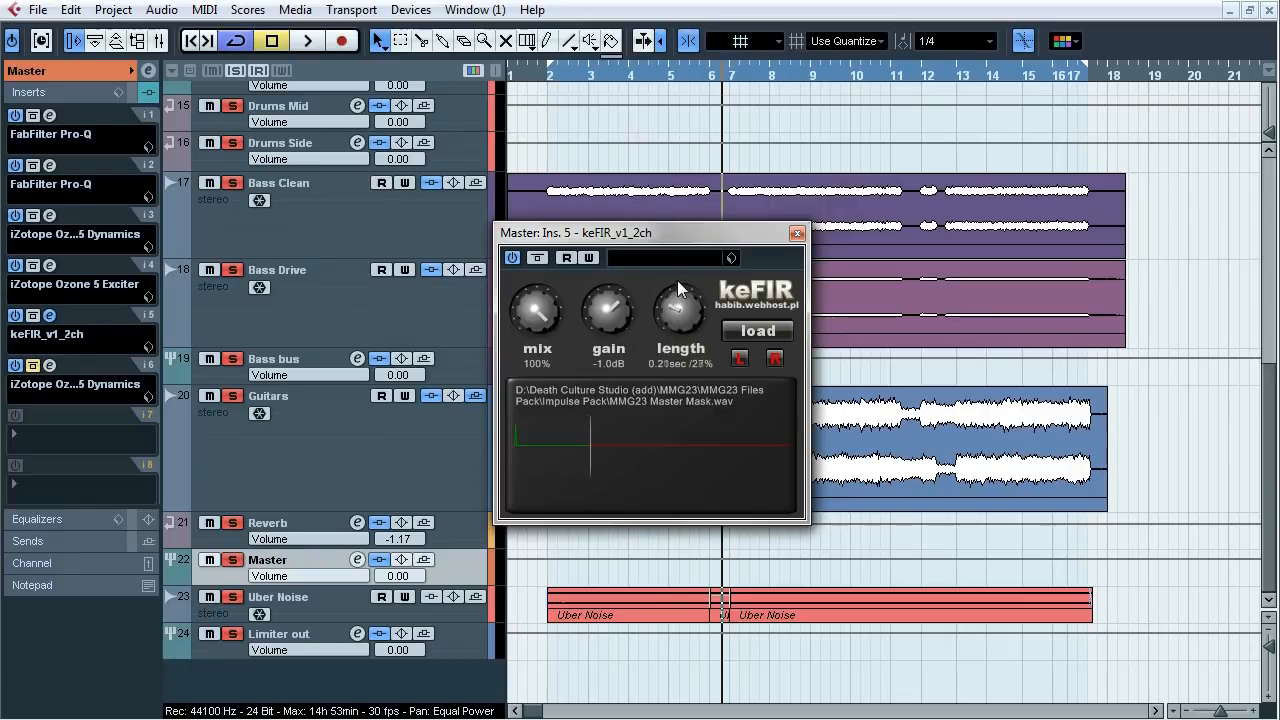
left_click_drag(675, 310, 683, 361)
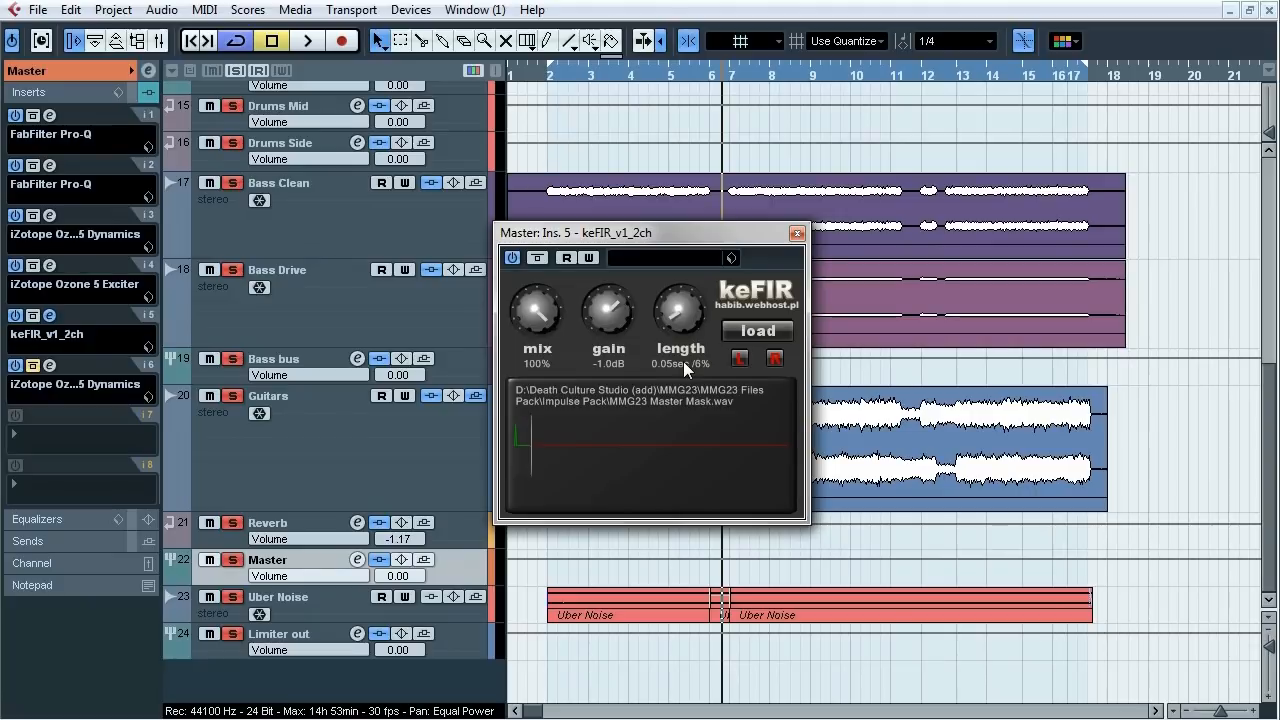
left_click_drag(683, 361, 683, 358)
left_click(797, 234)
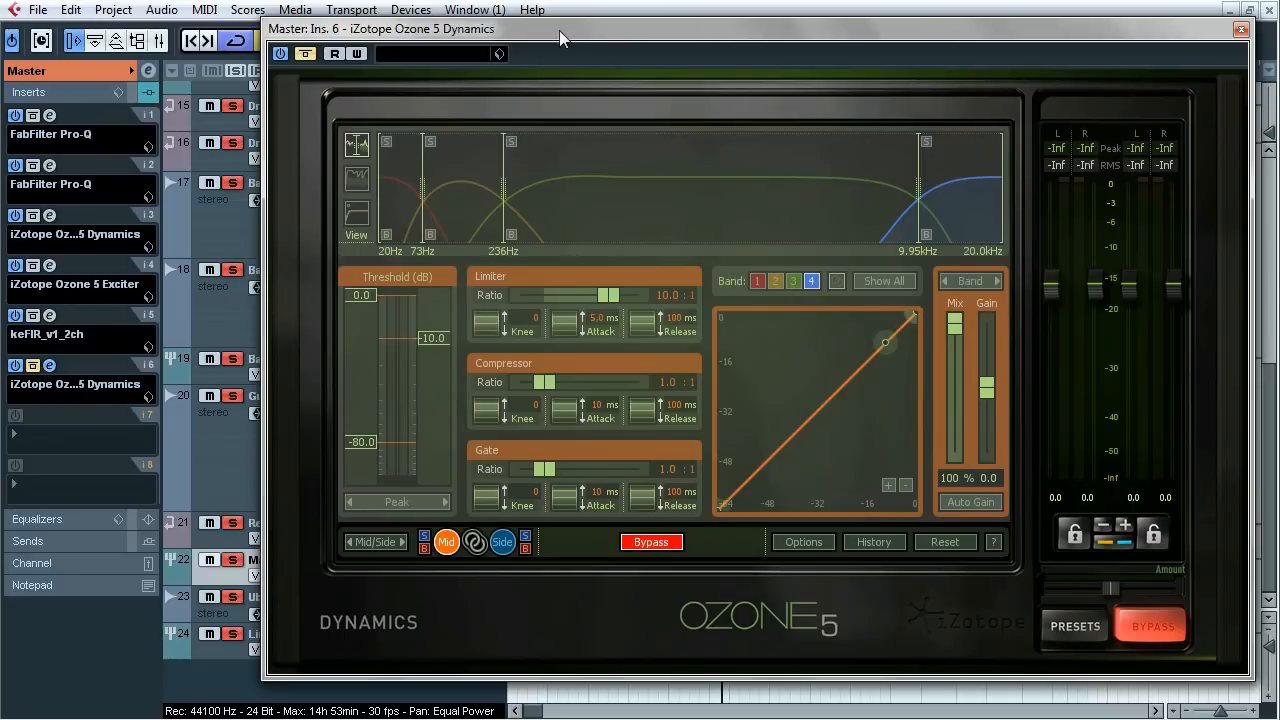
- Take Ozone 5 Dynamics in Master's sixth insert out of bypass and display the Side channel's band 2 settings
left_click_drag(559, 30, 453, 35)
left_click(200, 59)
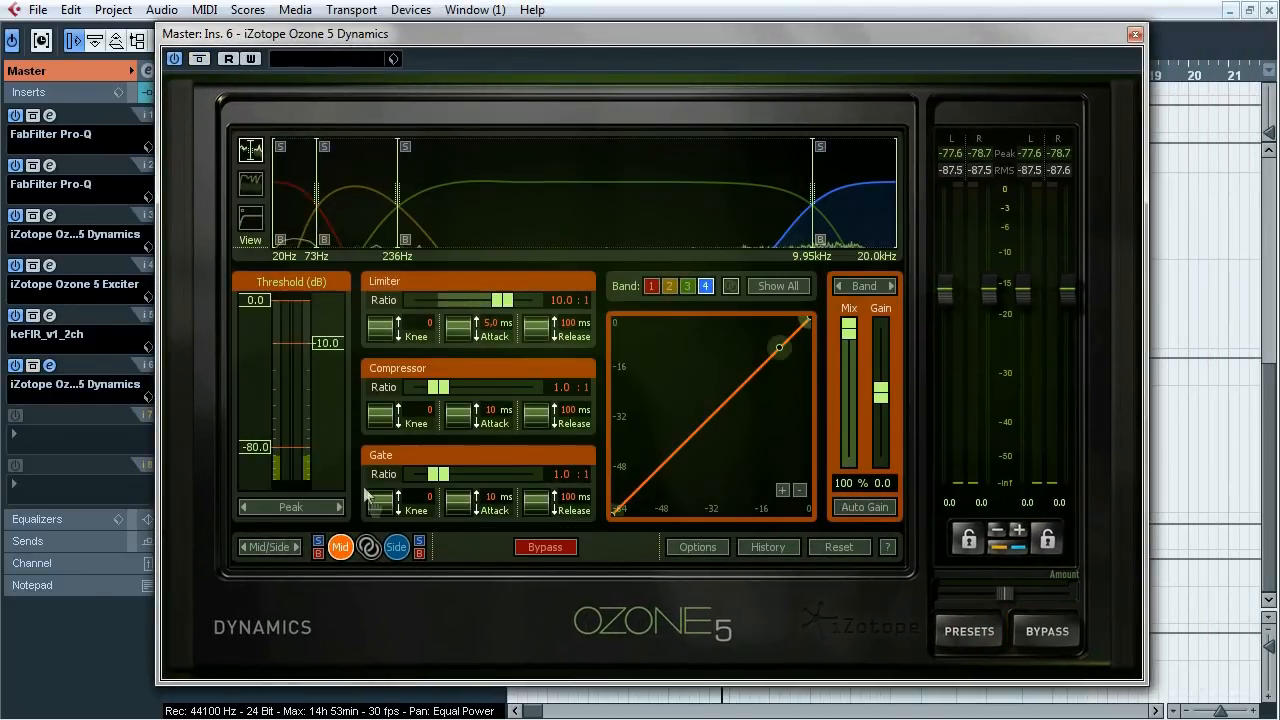
left_click(400, 550)
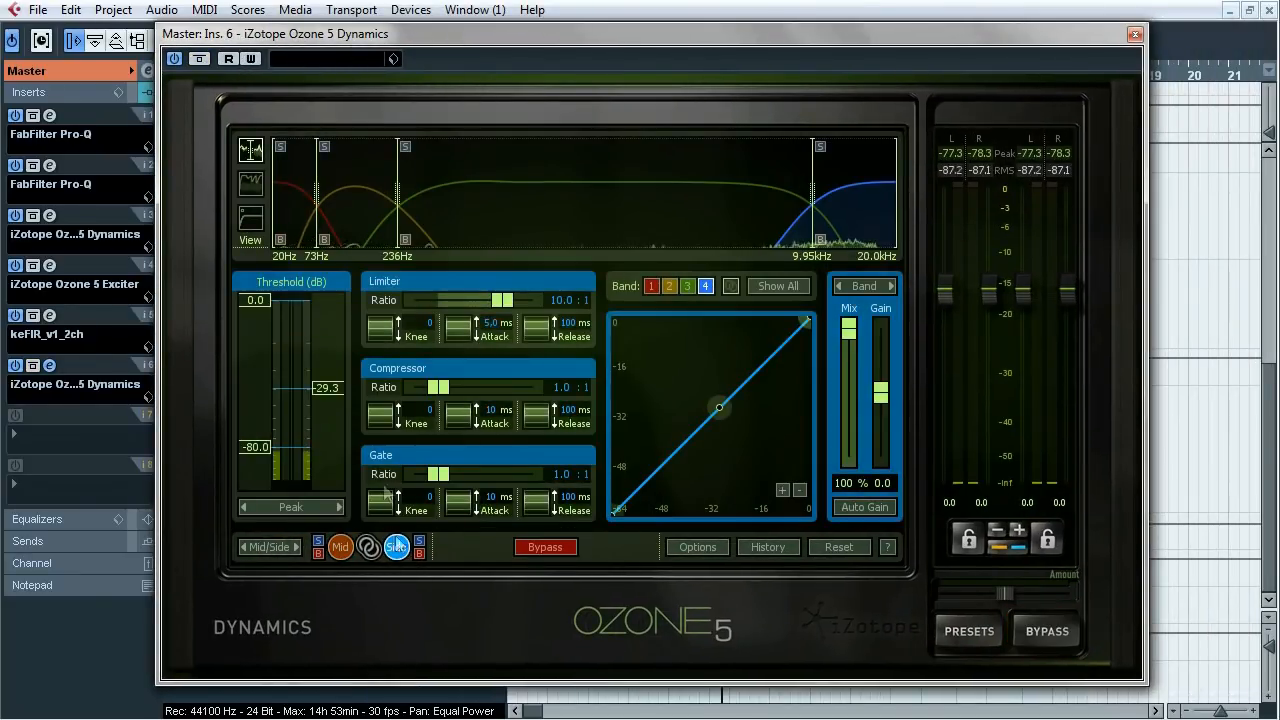
left_click(360, 208)
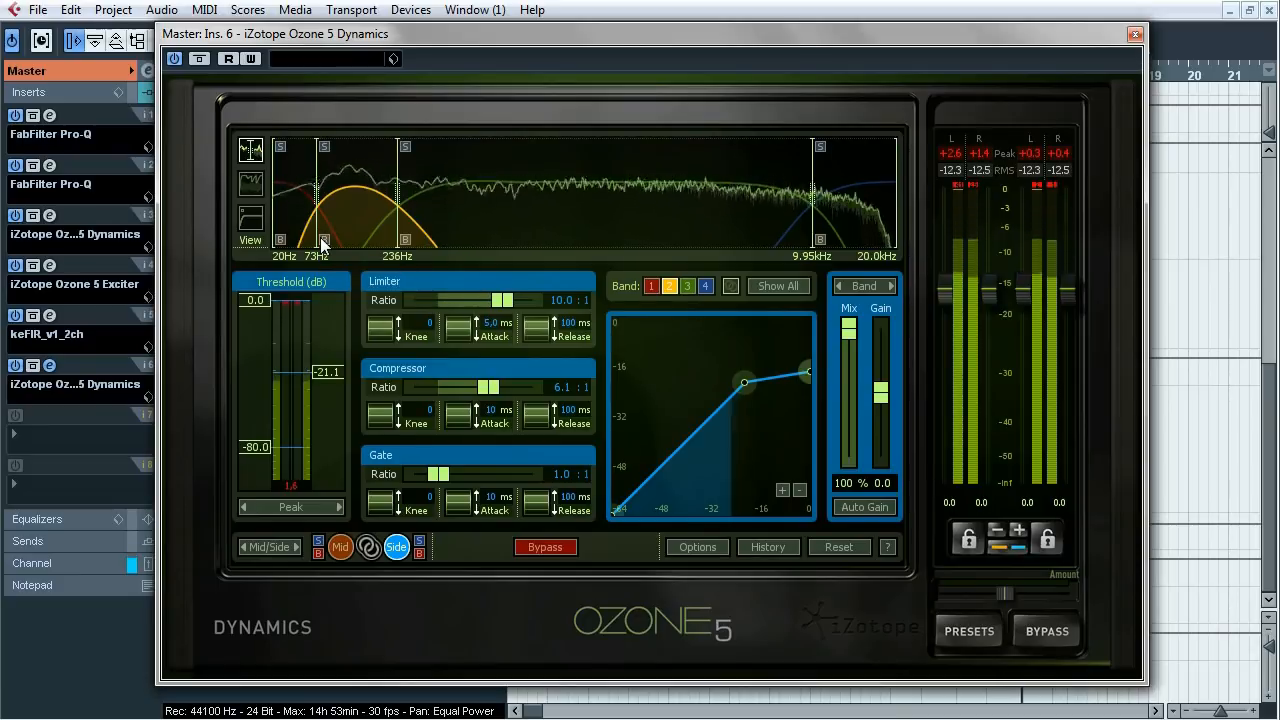
- Play the mix from just before bar 7 with the sixth insert's Ozone Dynamics active, stop playback, and close the plug-in
left_click_drag(468, 33, 483, 221)
left_click(722, 76)
left_click_drag(592, 222, 610, 7)
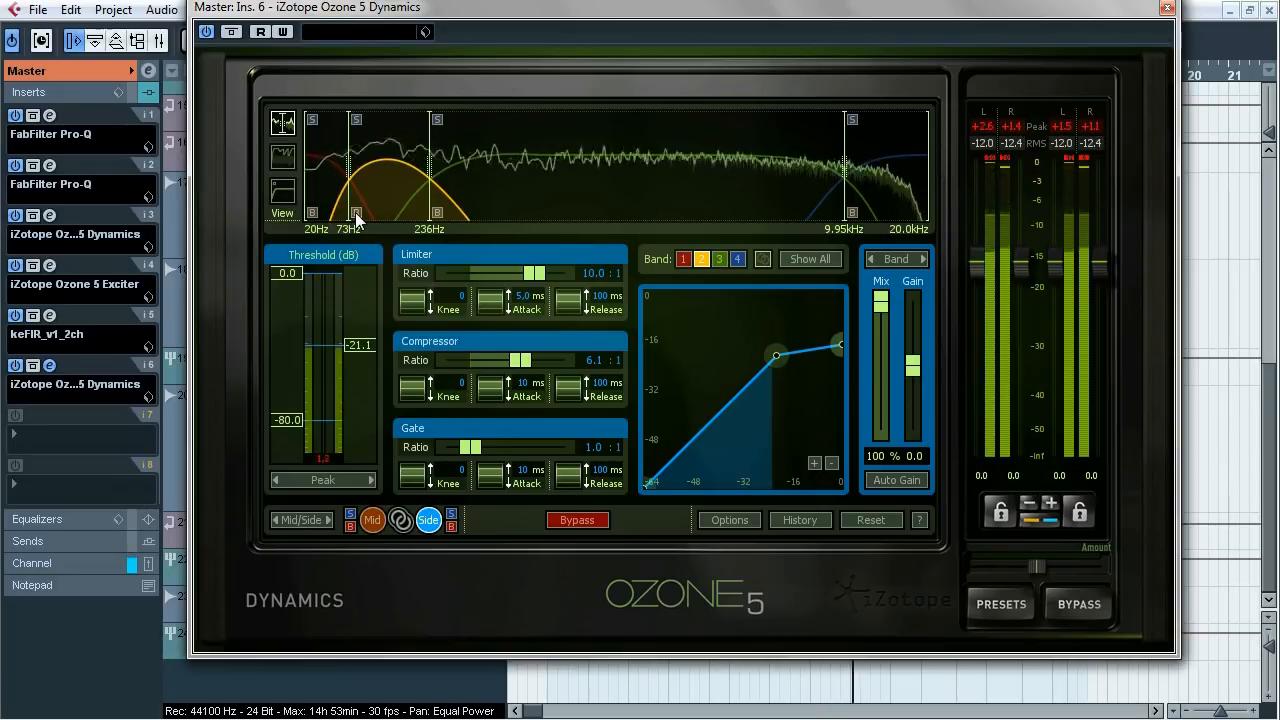
left_click_drag(481, 18, 446, 89)
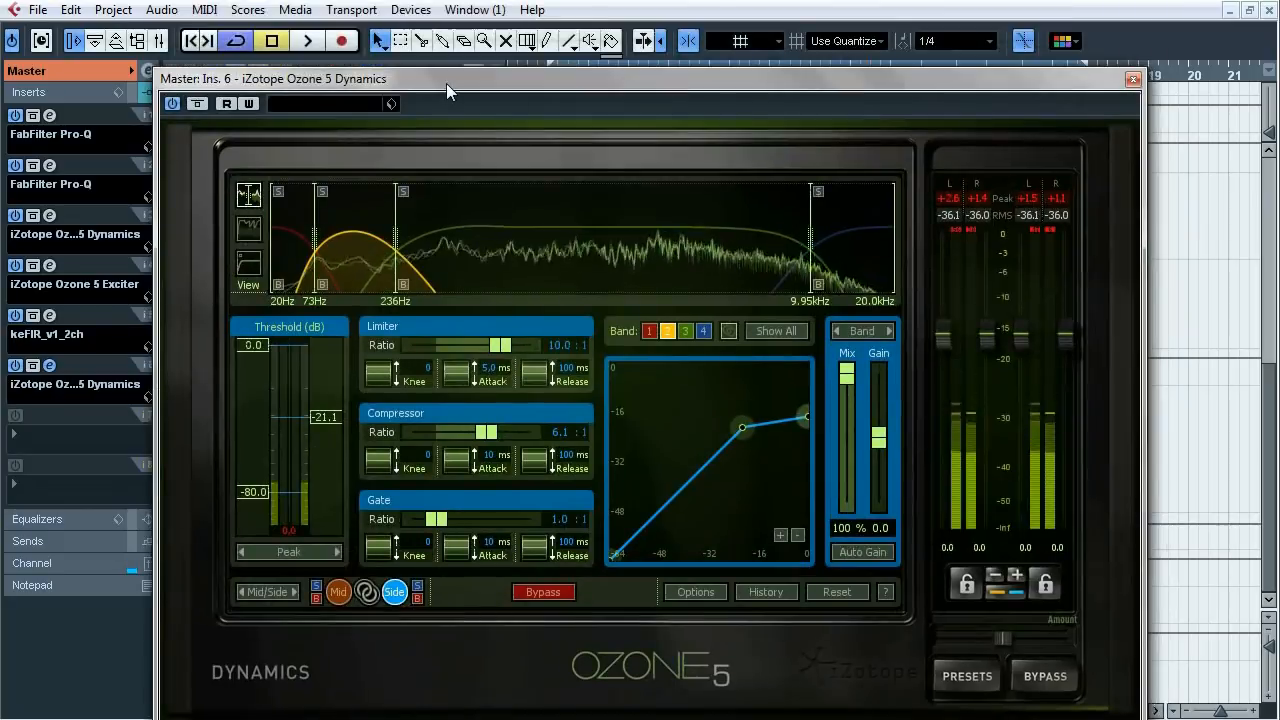
left_click(1133, 79)
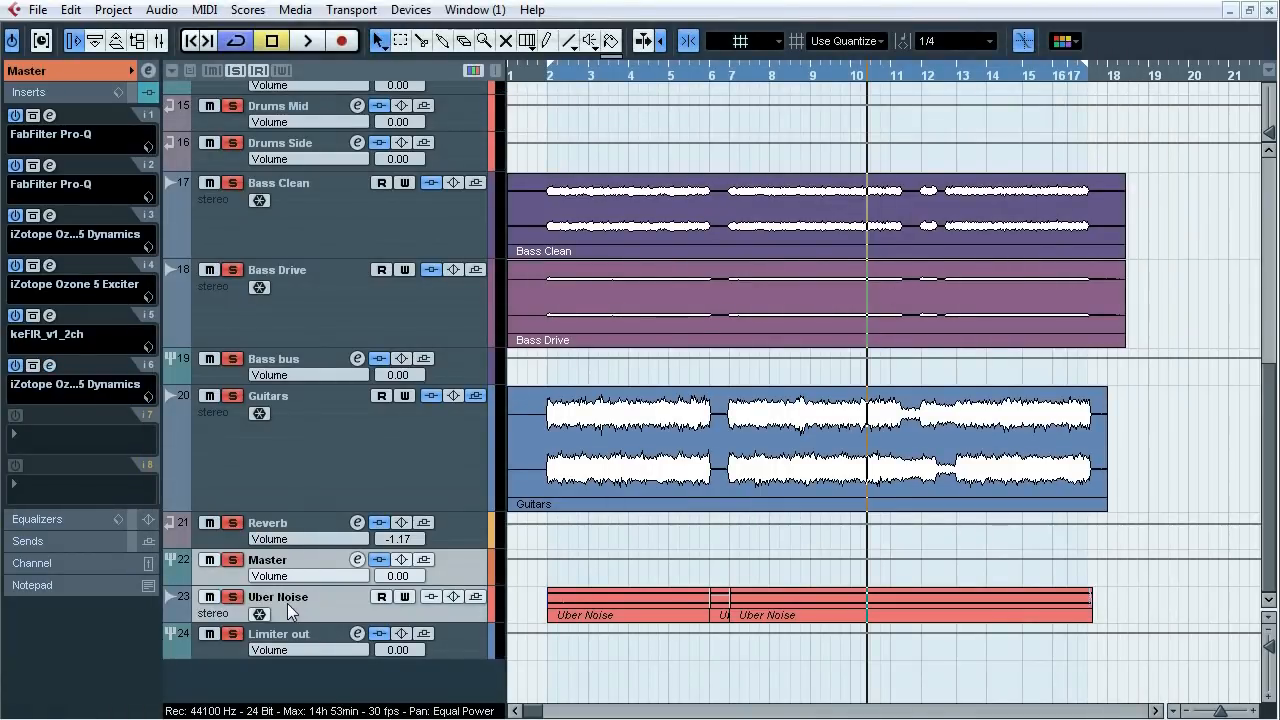
- Open FabFilter Pro-L on the Limiter out channel and compare the playing mix with the limiter active and bypassed
left_click(301, 634)
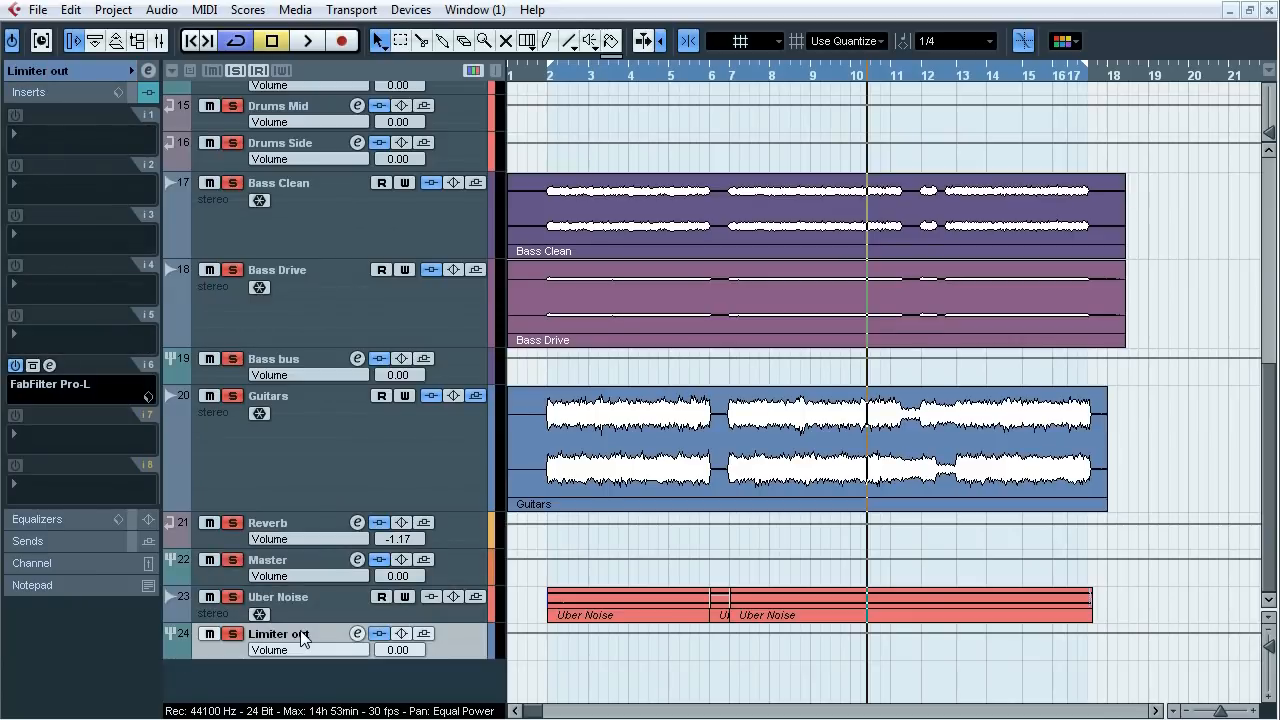
left_click(49, 365)
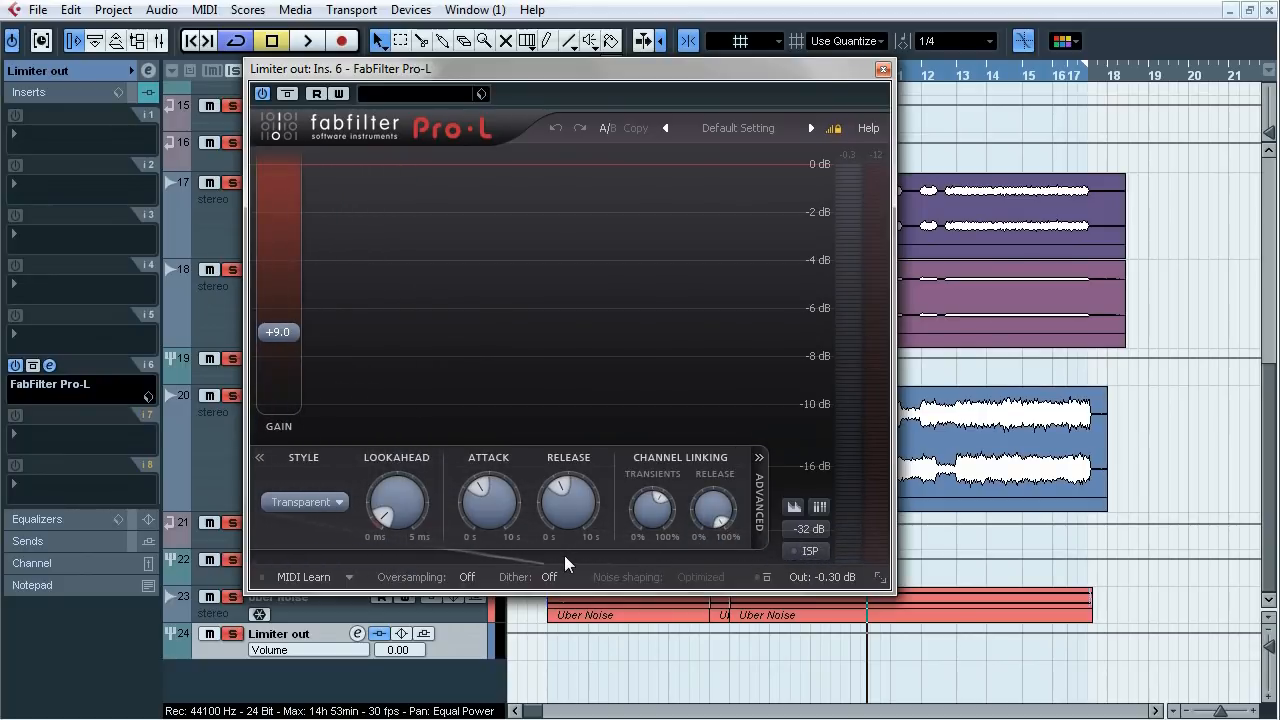
key("space")
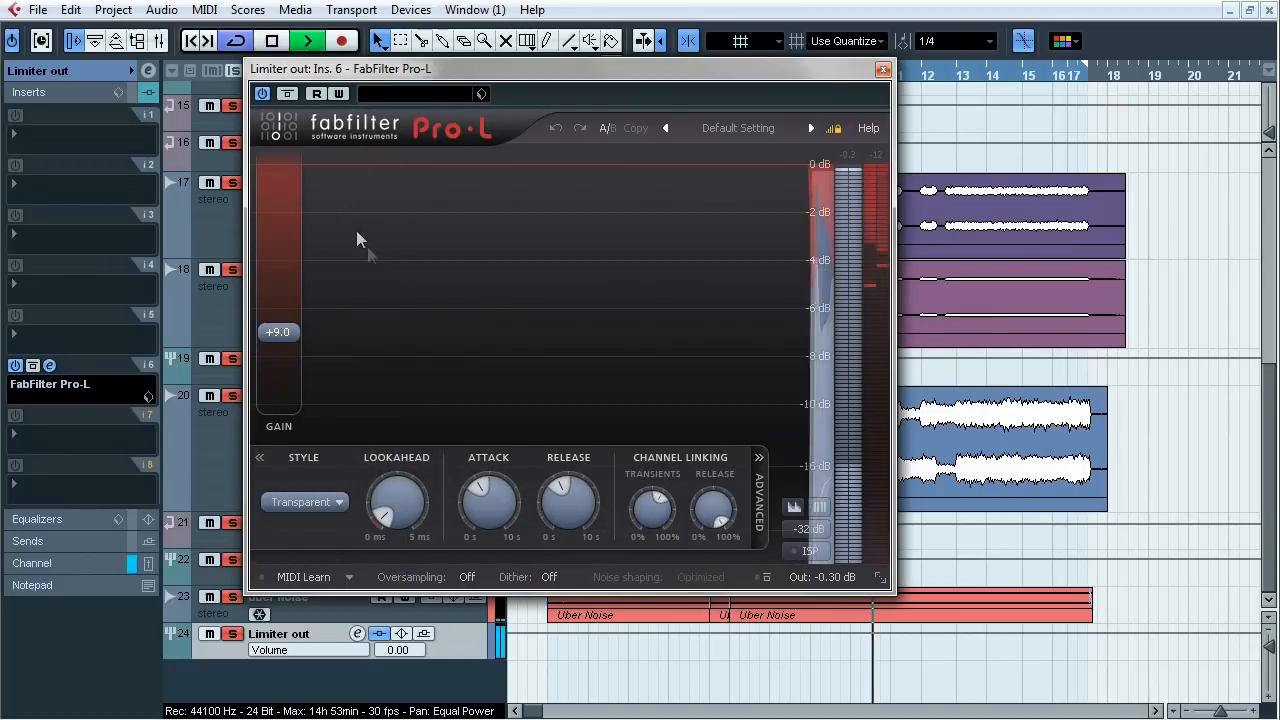
left_click(288, 94)
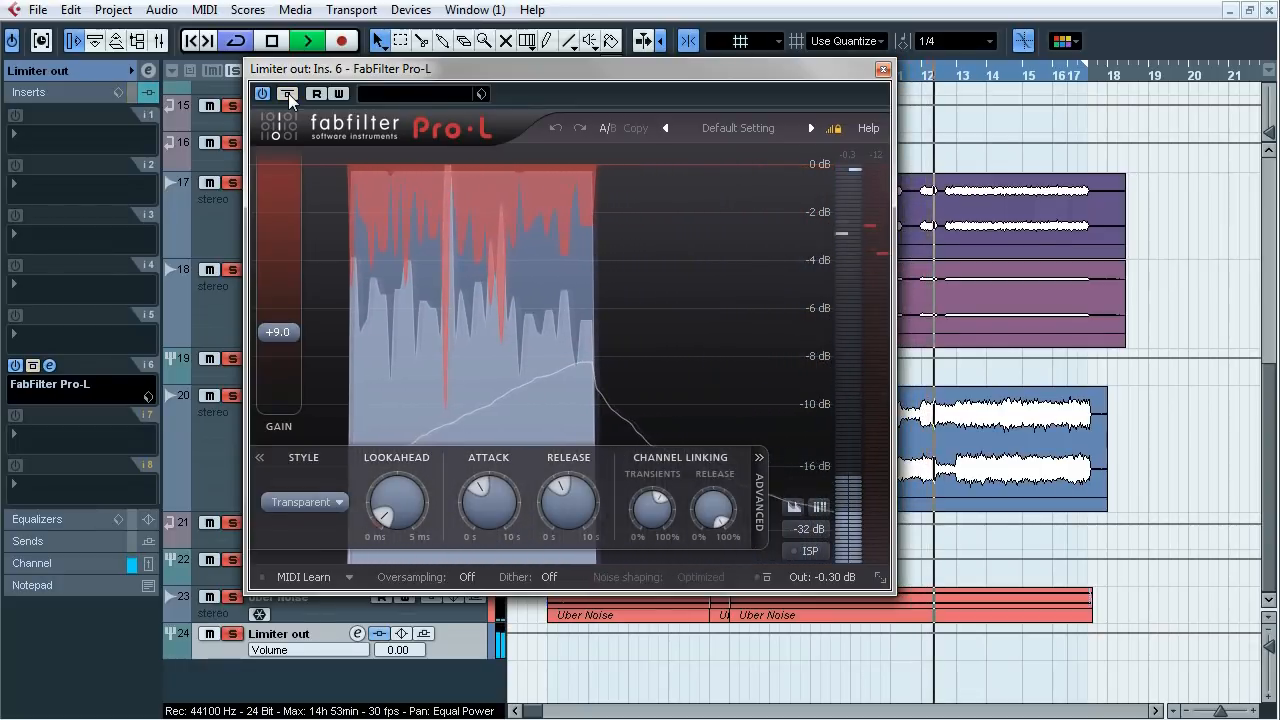
left_click(288, 94)
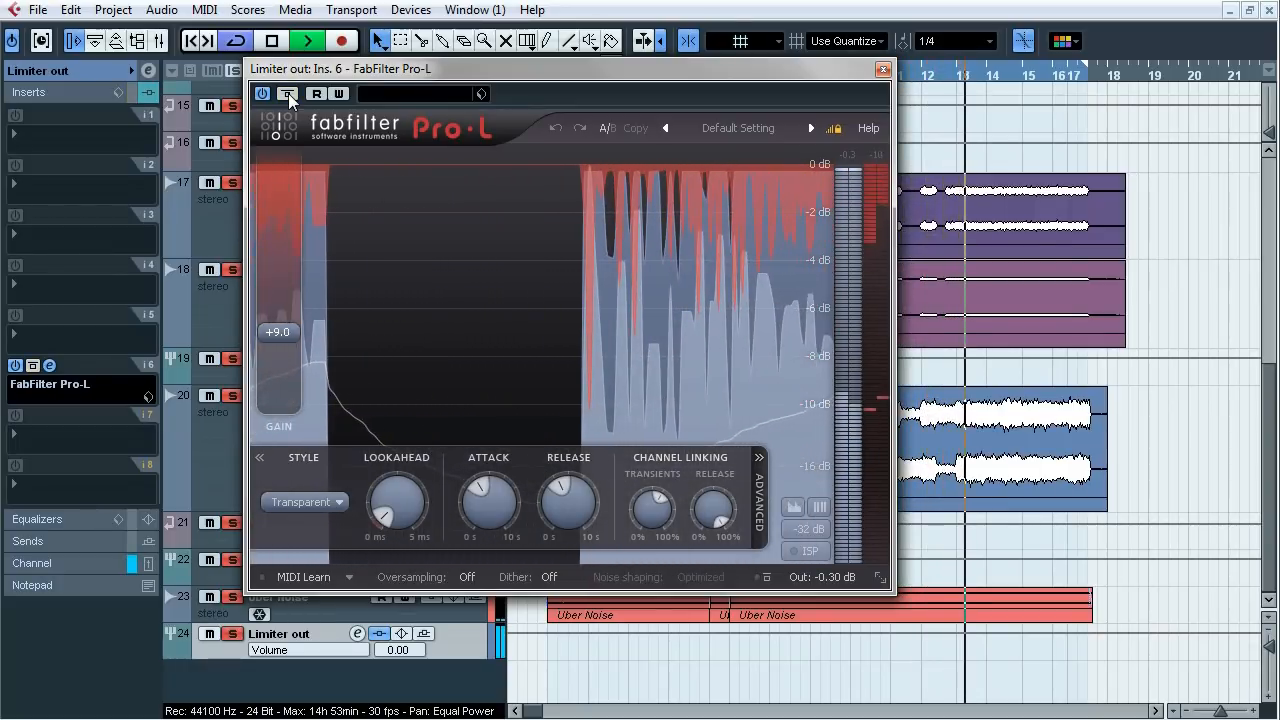
left_click(288, 94)
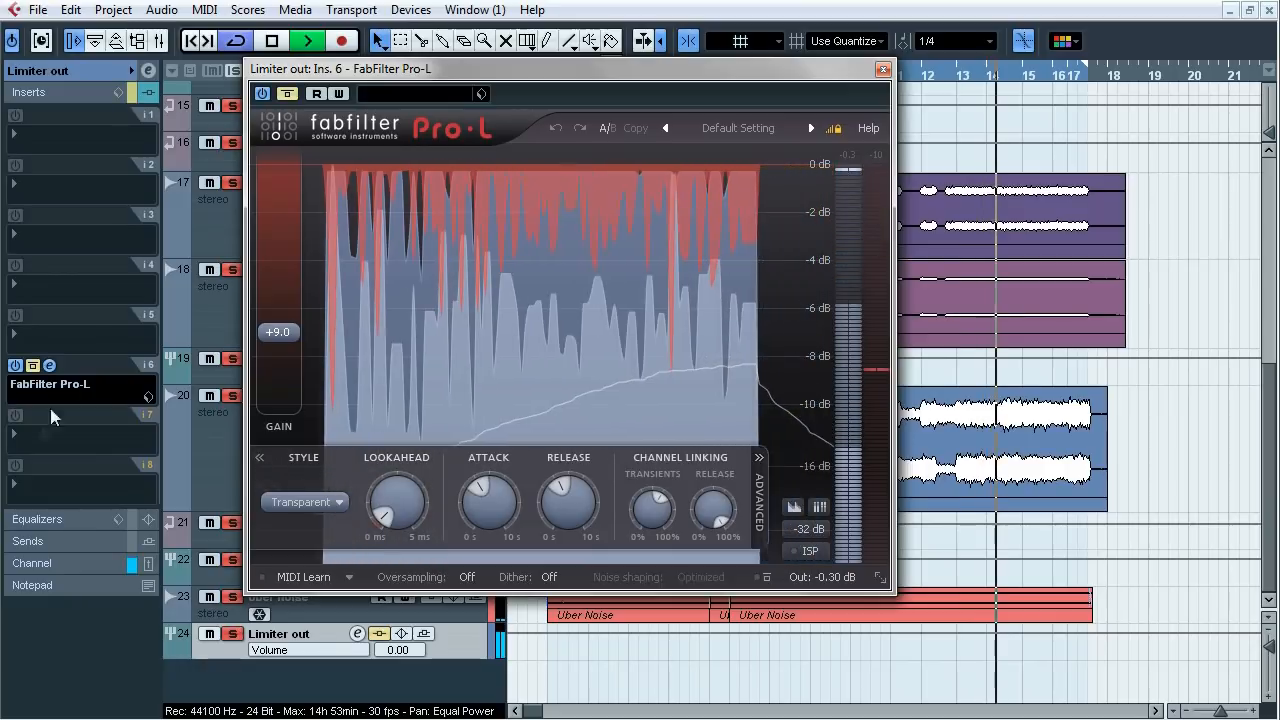
- Show Limiter out's channel fader, compare the playing mix with Pro-L active and bypassed, leave it active, stop playback, and close the plug-in
left_click(63, 564)
left_click(288, 94)
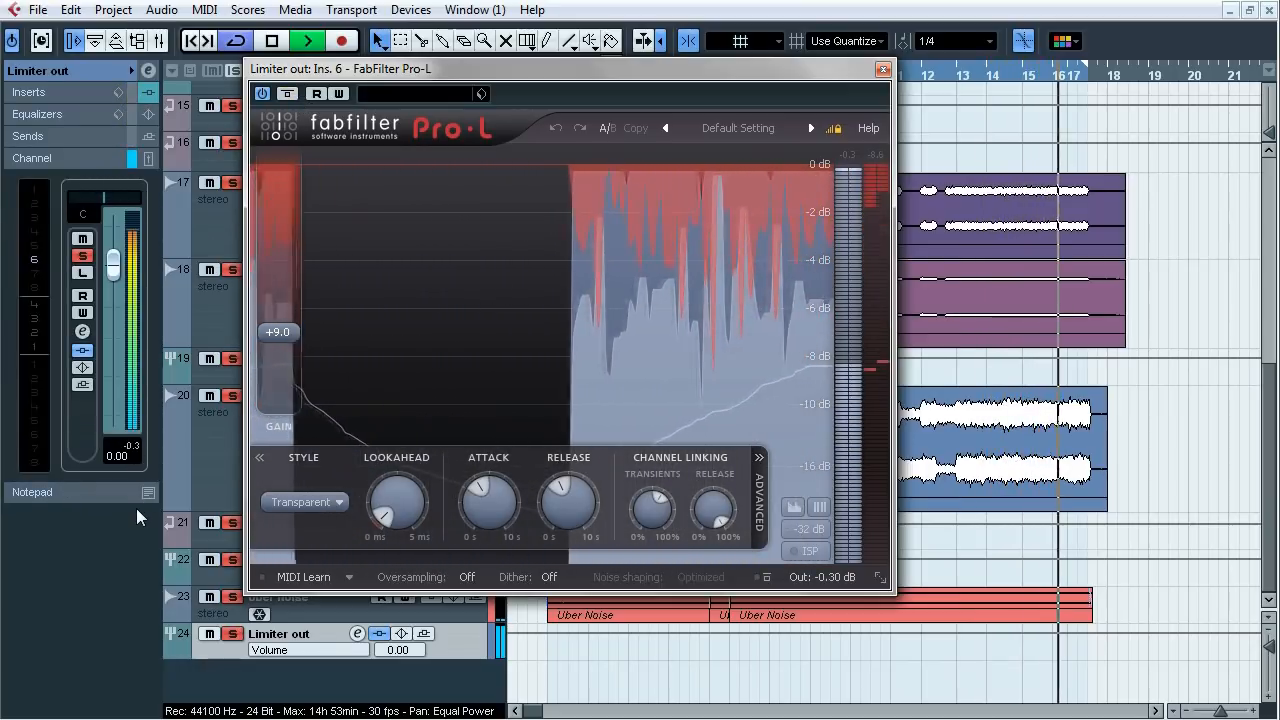
left_click(288, 94)
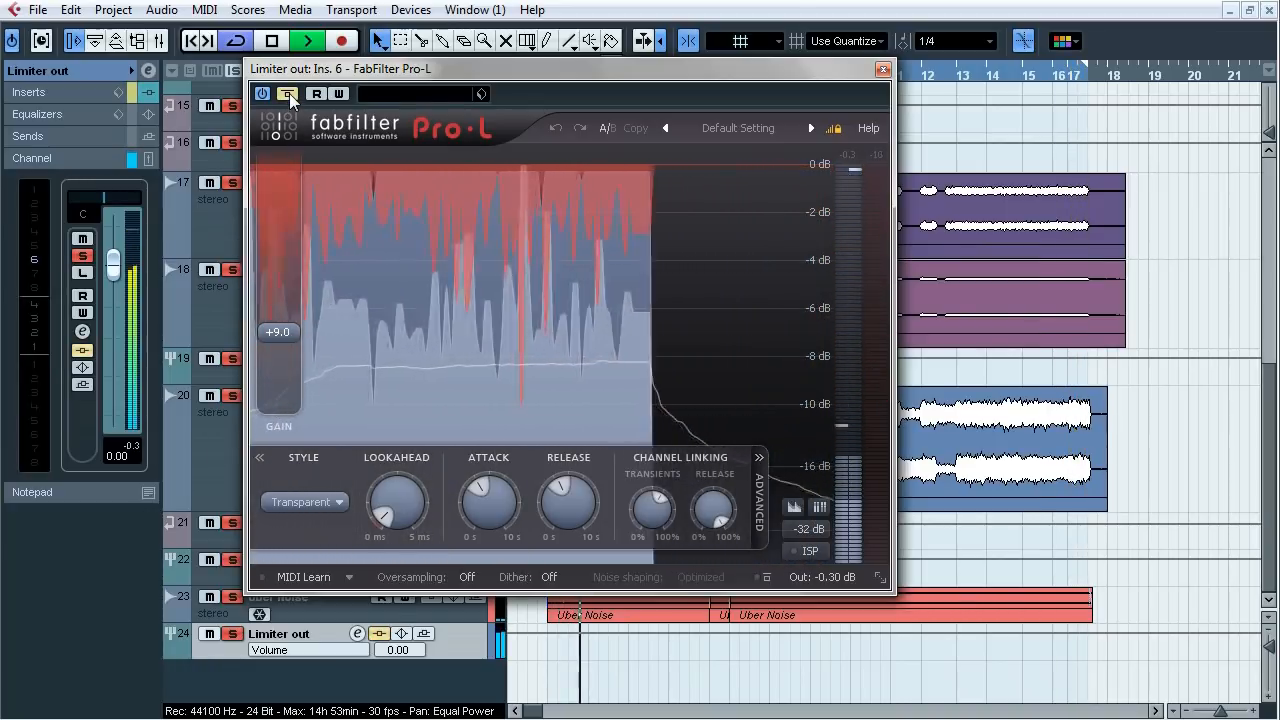
left_click(288, 94)
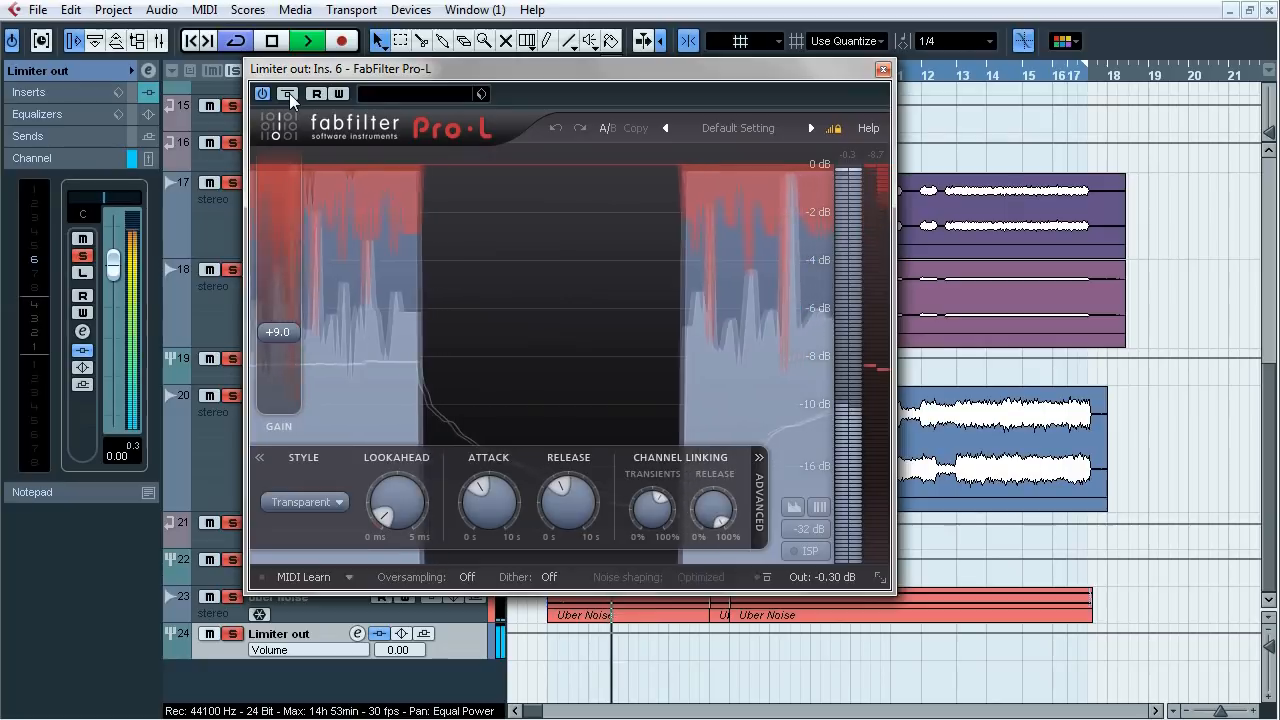
key("space")
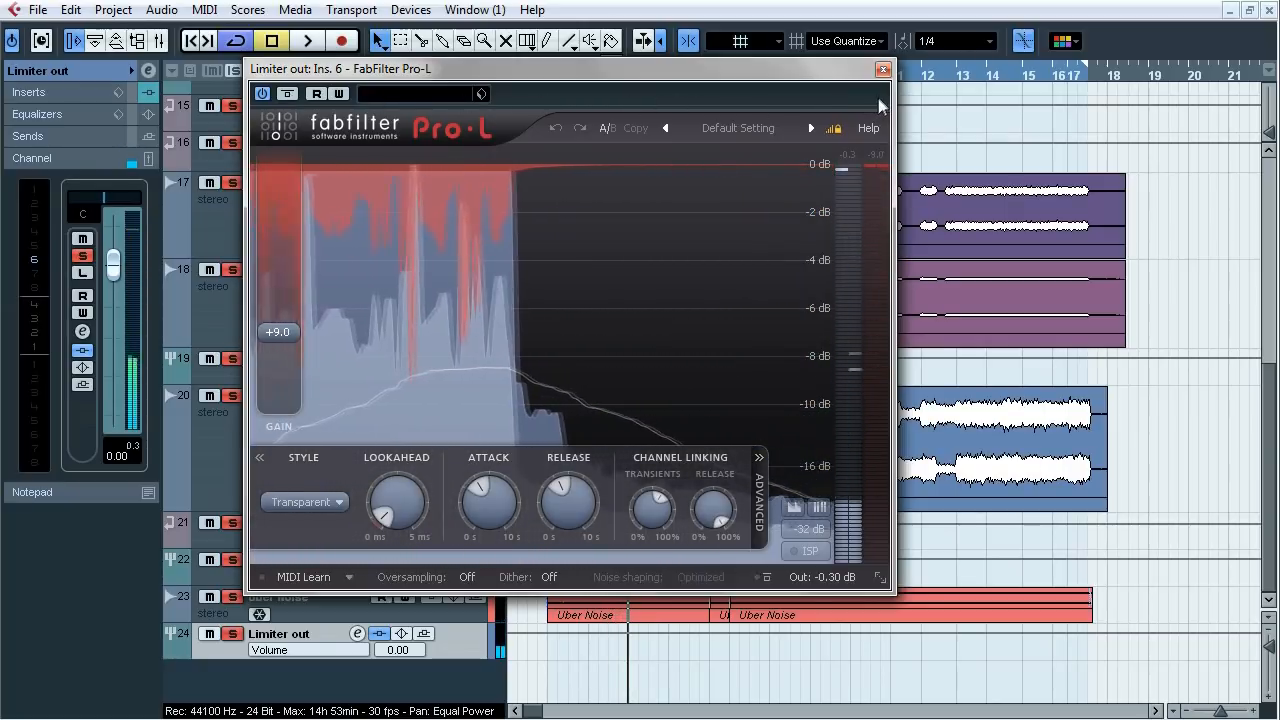
left_click(883, 69)
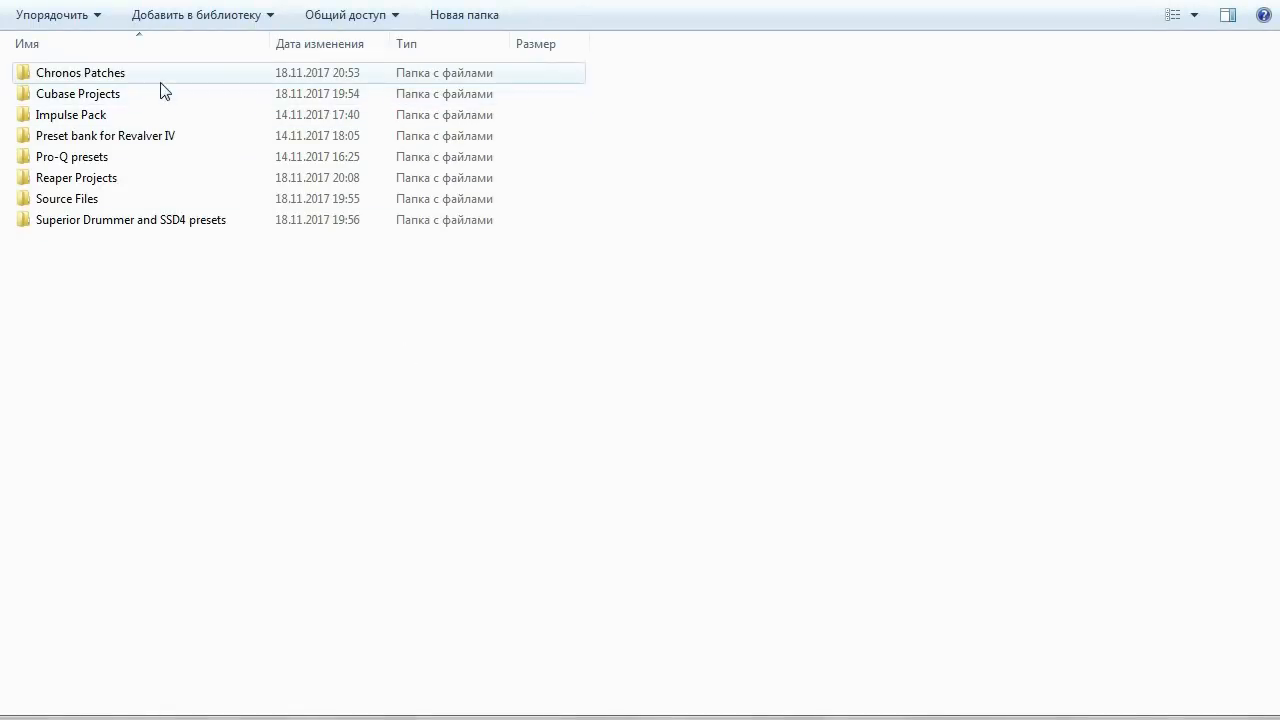
- Switch to the guide's file pack in Windows Explorer and examine the contents of Chronos Patches and the Cubase Projects subfolders
double_click(161, 74)
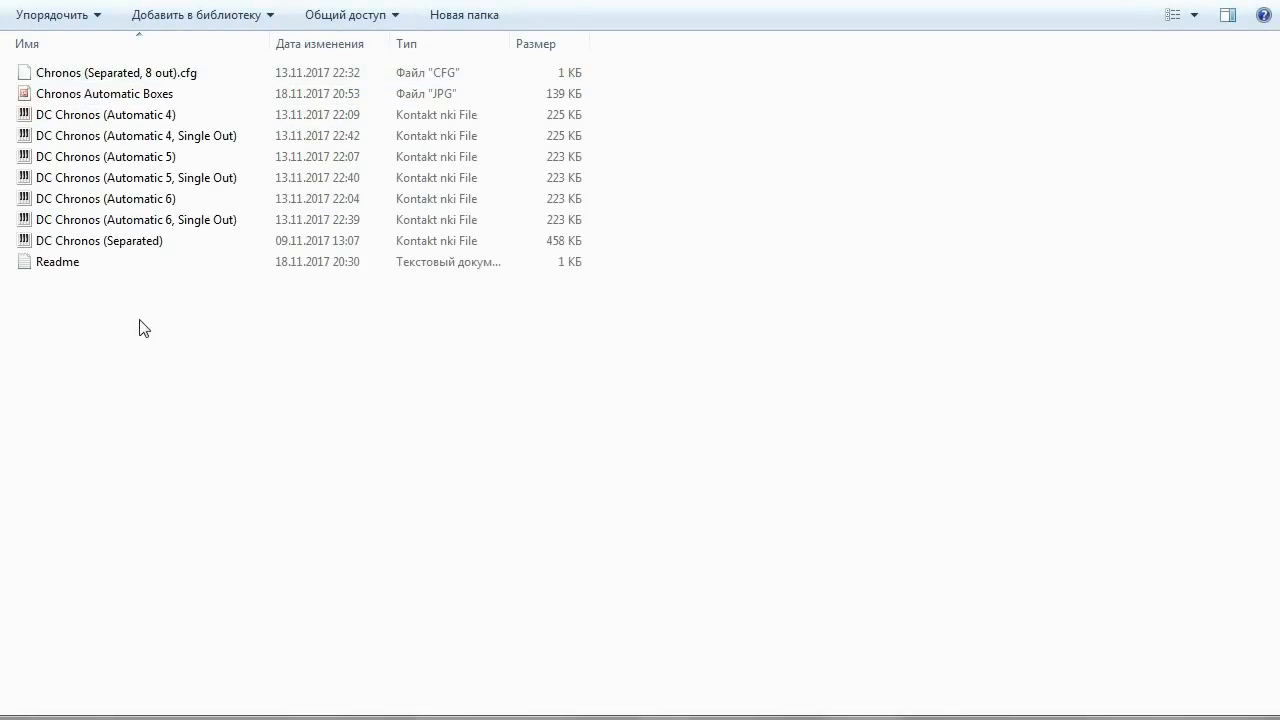
key("BackSpace")
double_click(138, 95)
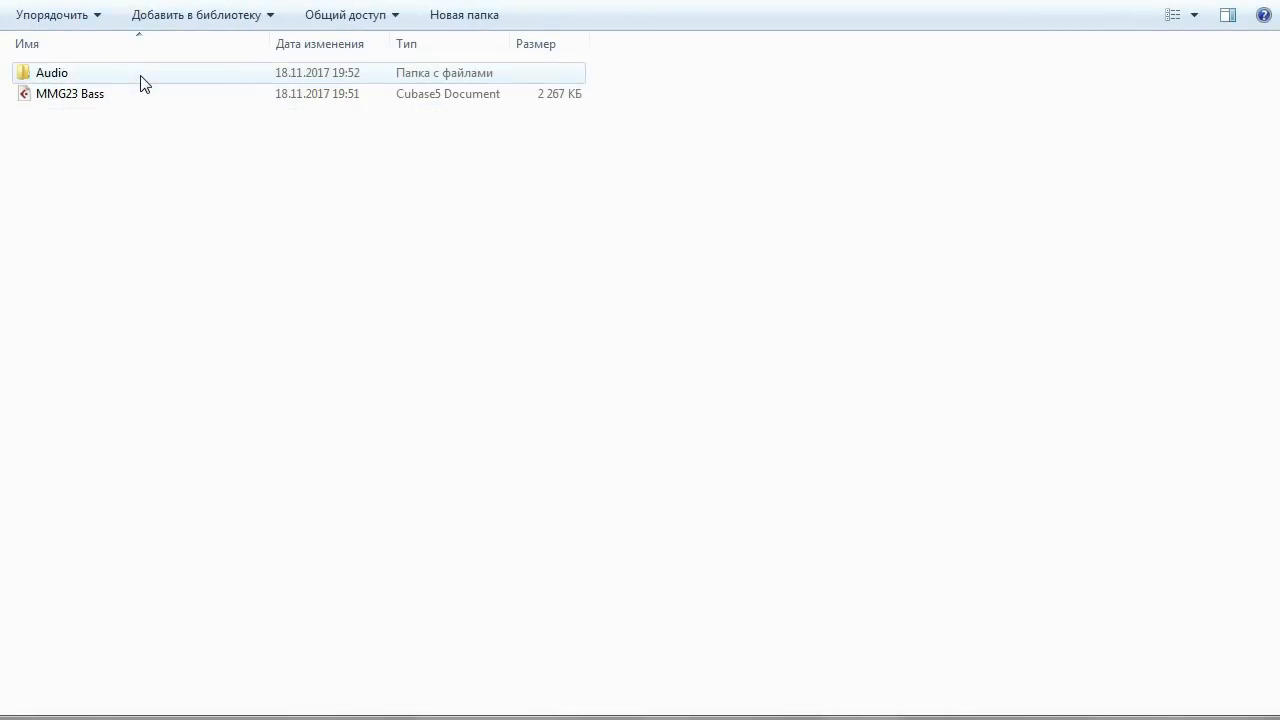
double_click(140, 76)
double_click(143, 114)
key("BackSpace")
key("BackSpace")
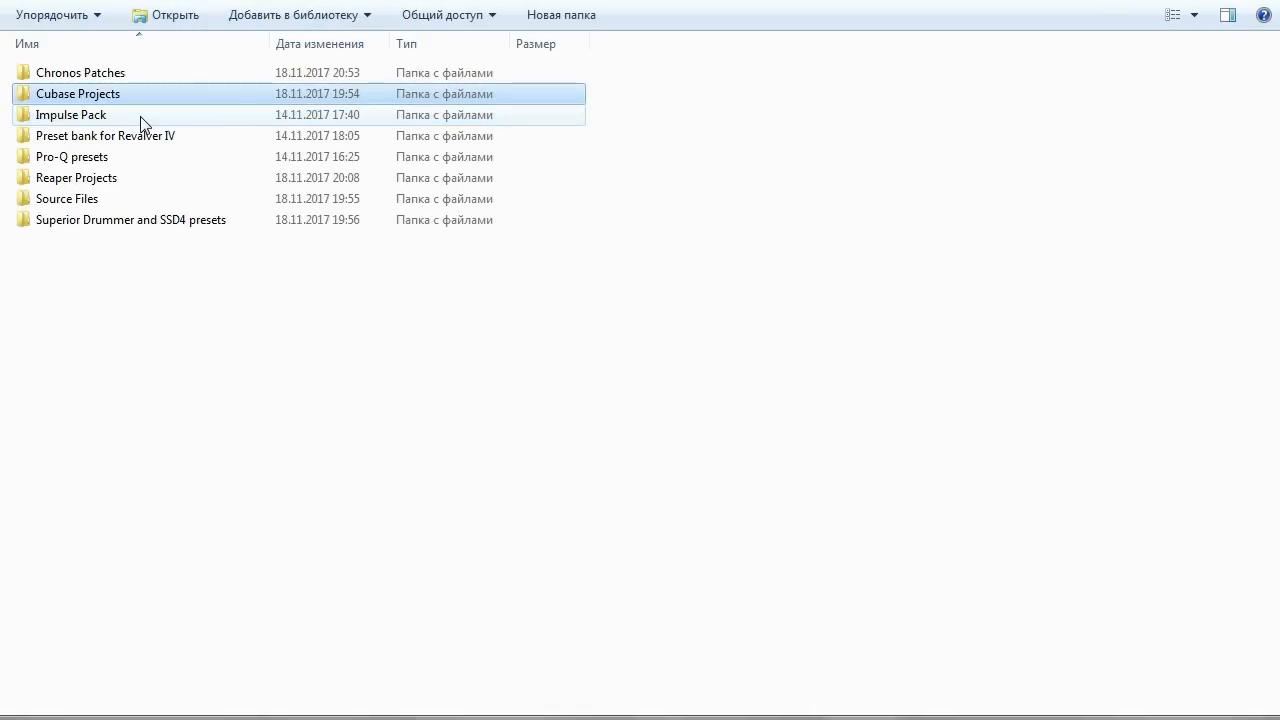
- Examine the contents of the Impulse Pack, Preset bank for Revalver IV and Pro-Q presets folders
double_click(143, 116)
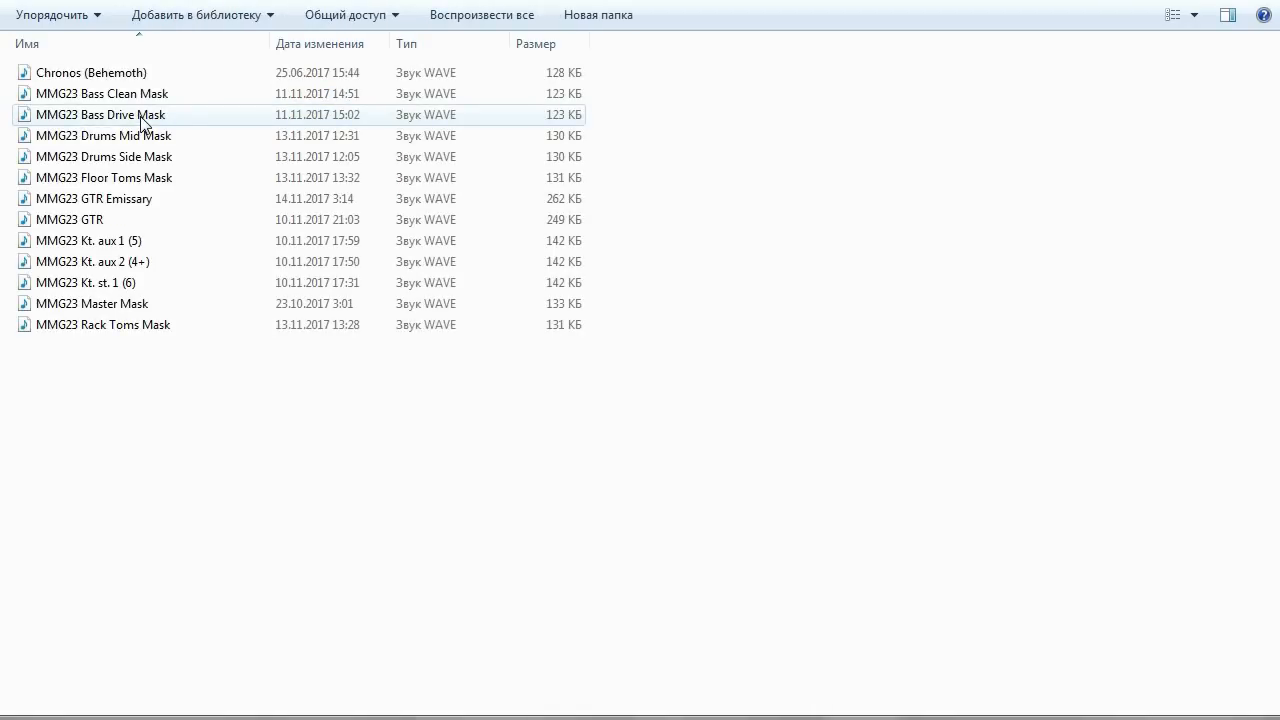
key("BackSpace")
double_click(142, 137)
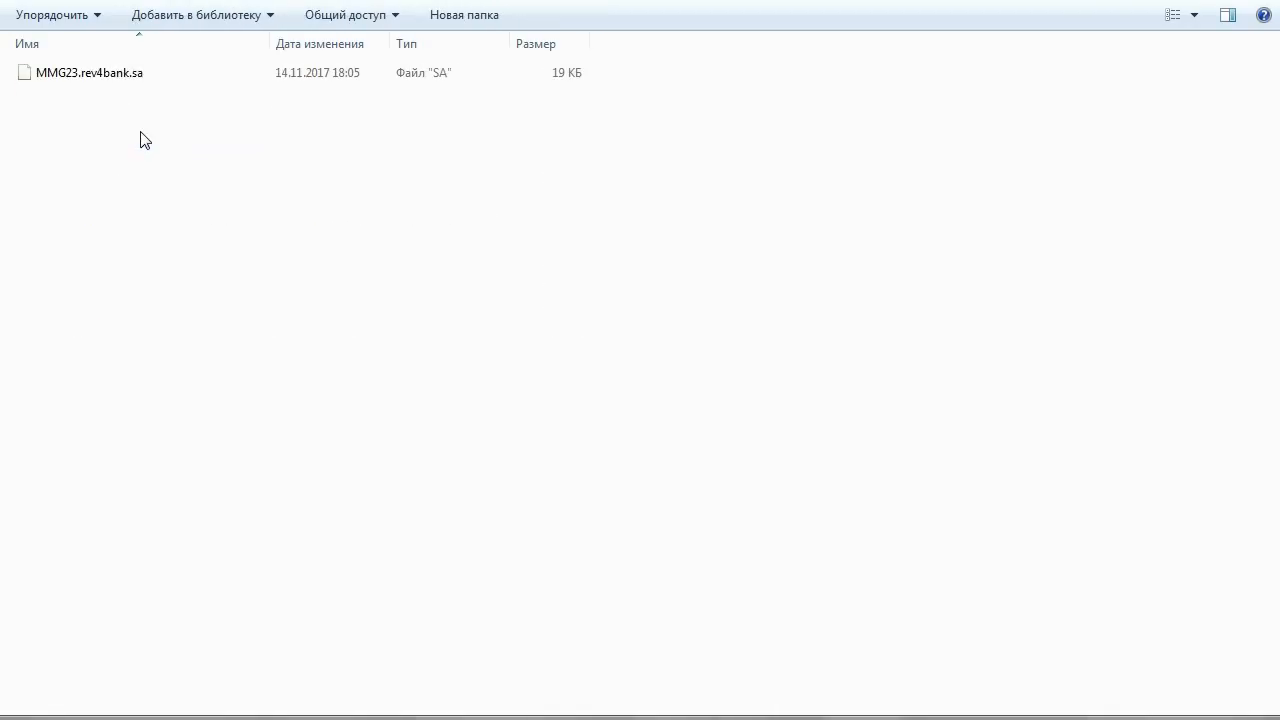
key("BackSpace")
double_click(141, 157)
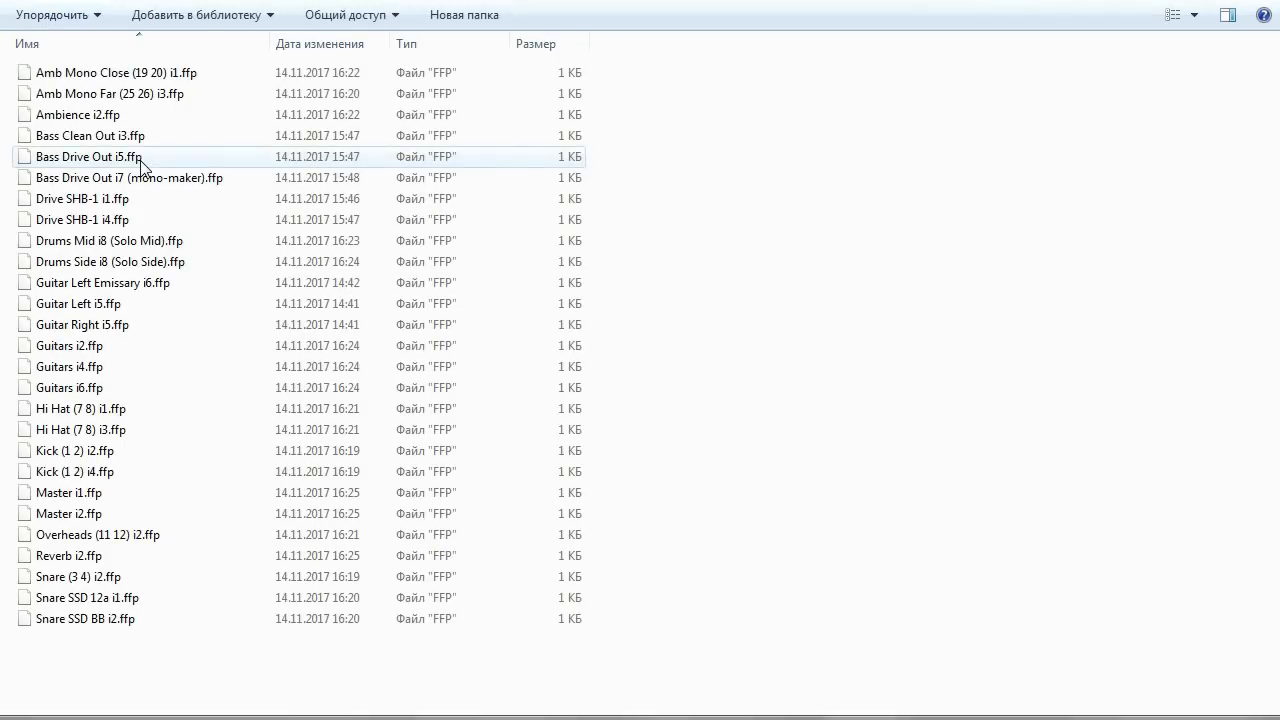
key("BackSpace")
- Look through the Reaper Projects subfolders, including the one with the MMG23R Bass project, and return to the pack's main folder
double_click(136, 180)
double_click(138, 77)
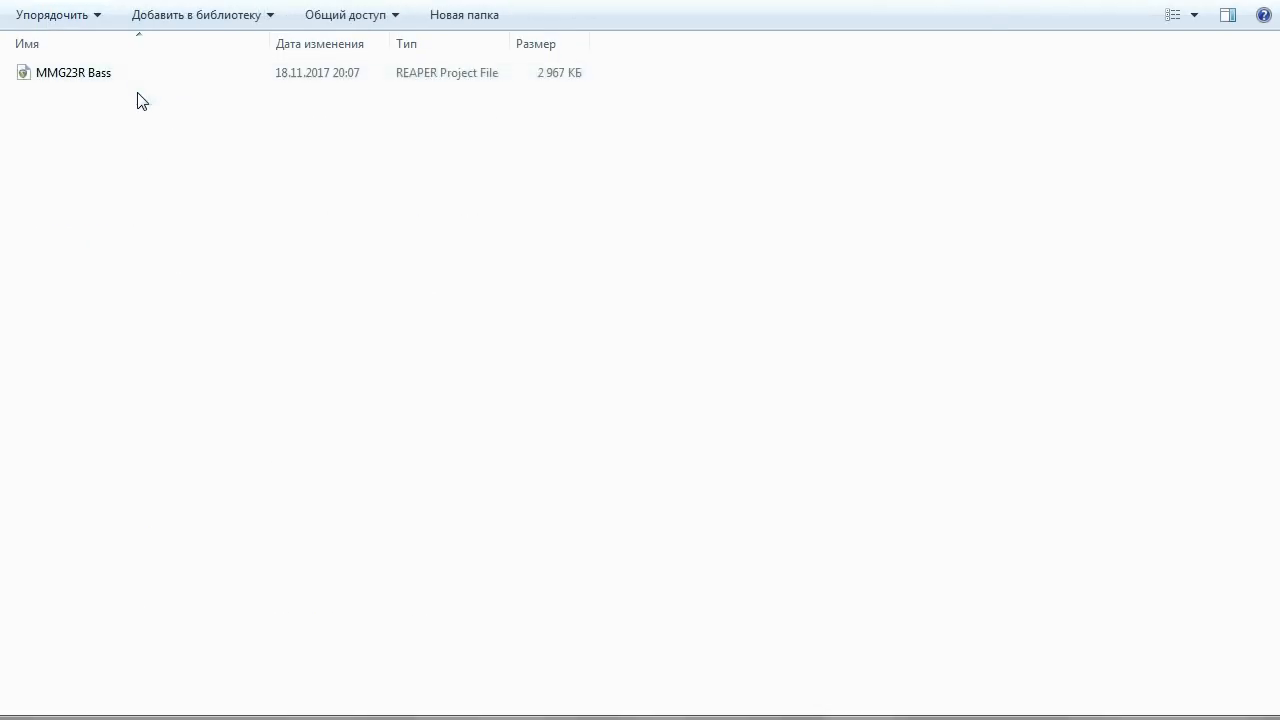
key("BackSpace")
double_click(137, 96)
key("BackSpace")
double_click(134, 129)
key("BackSpace")
key("BackSpace")
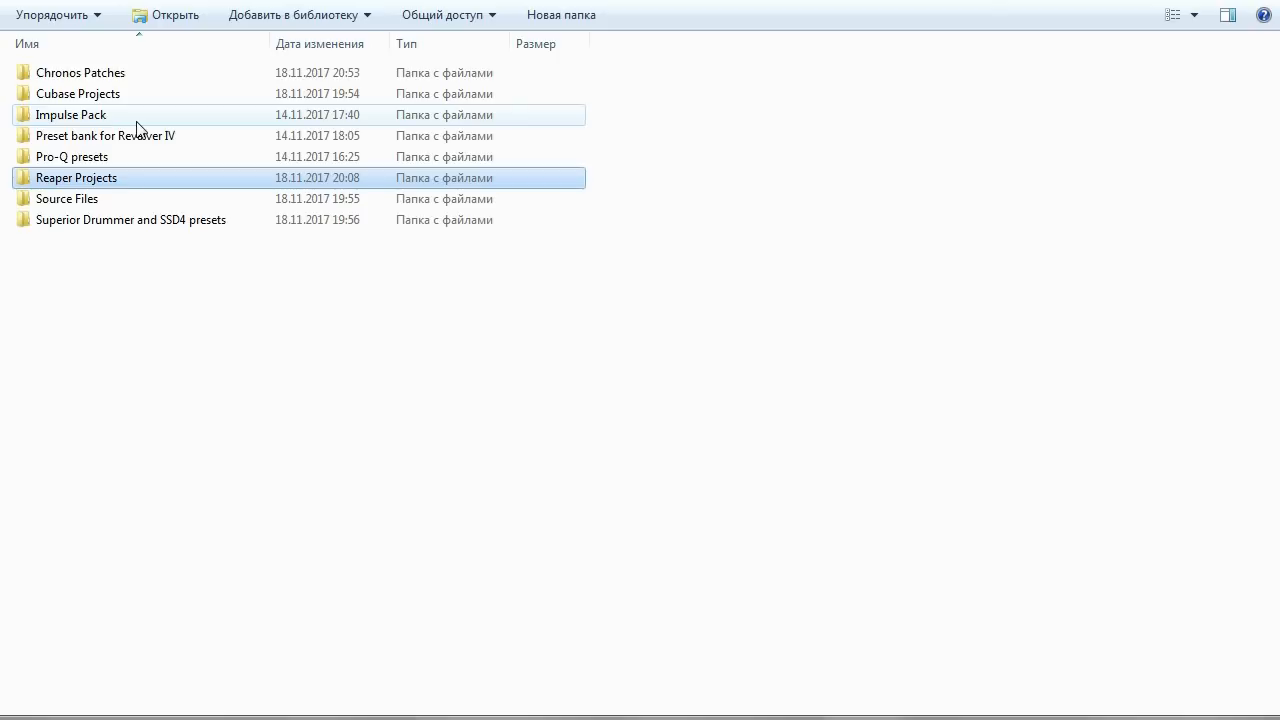
- Examine the contents of the Source Files and Superior Drummer and SSD4 presets folders
double_click(129, 200)
key("BackSpace")
double_click(126, 217)
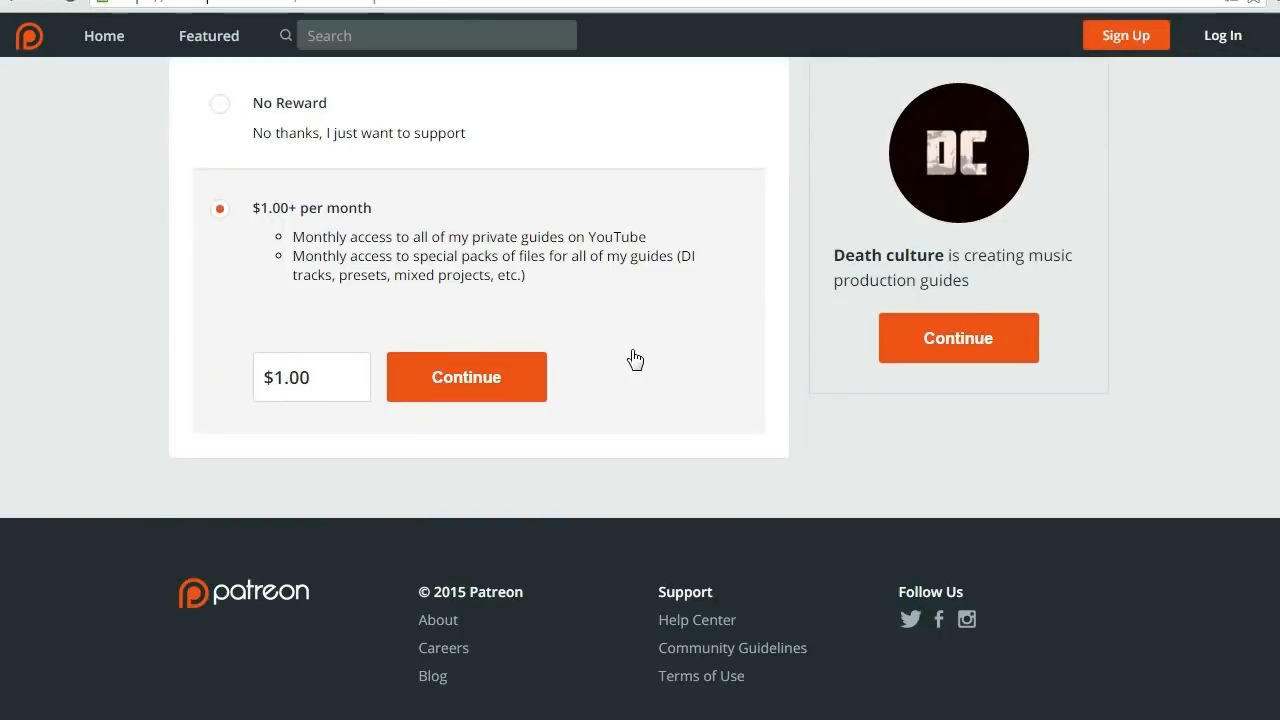
- On Death culture's Patreon page in the browser, continue with the $1.00+ per month reward
scroll(640, 388, "up", 2)
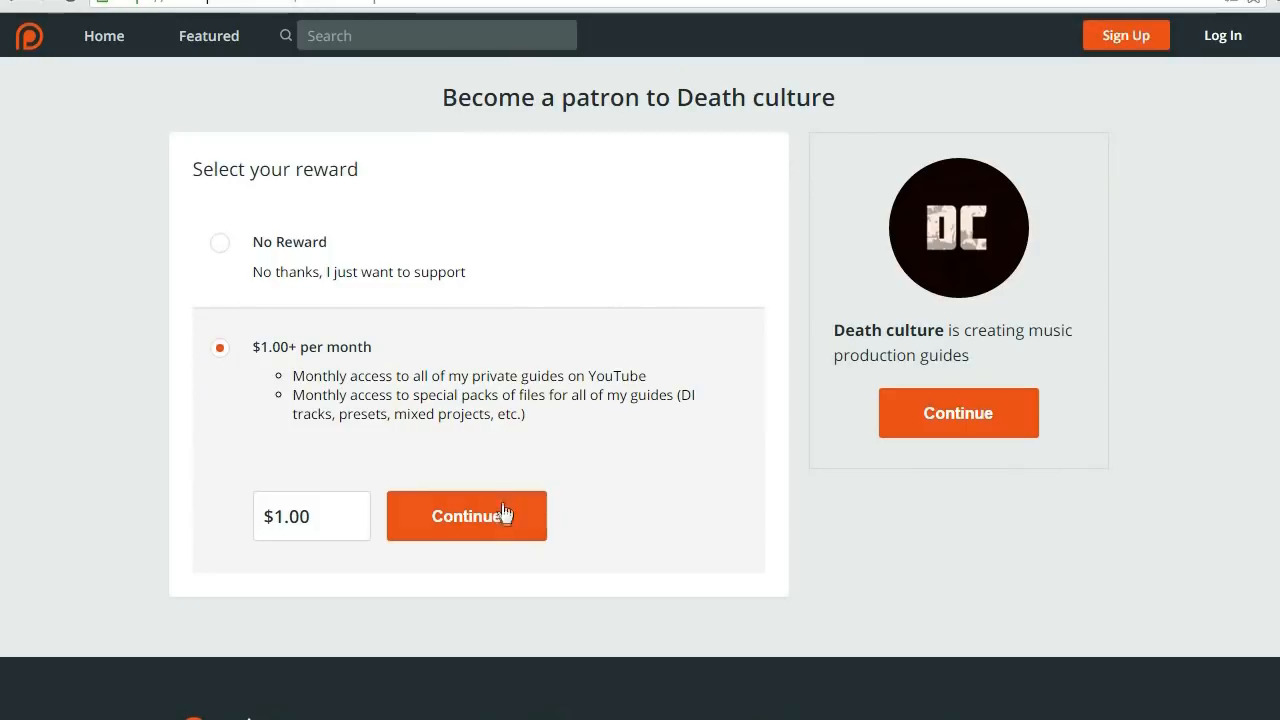
left_click(480, 530)
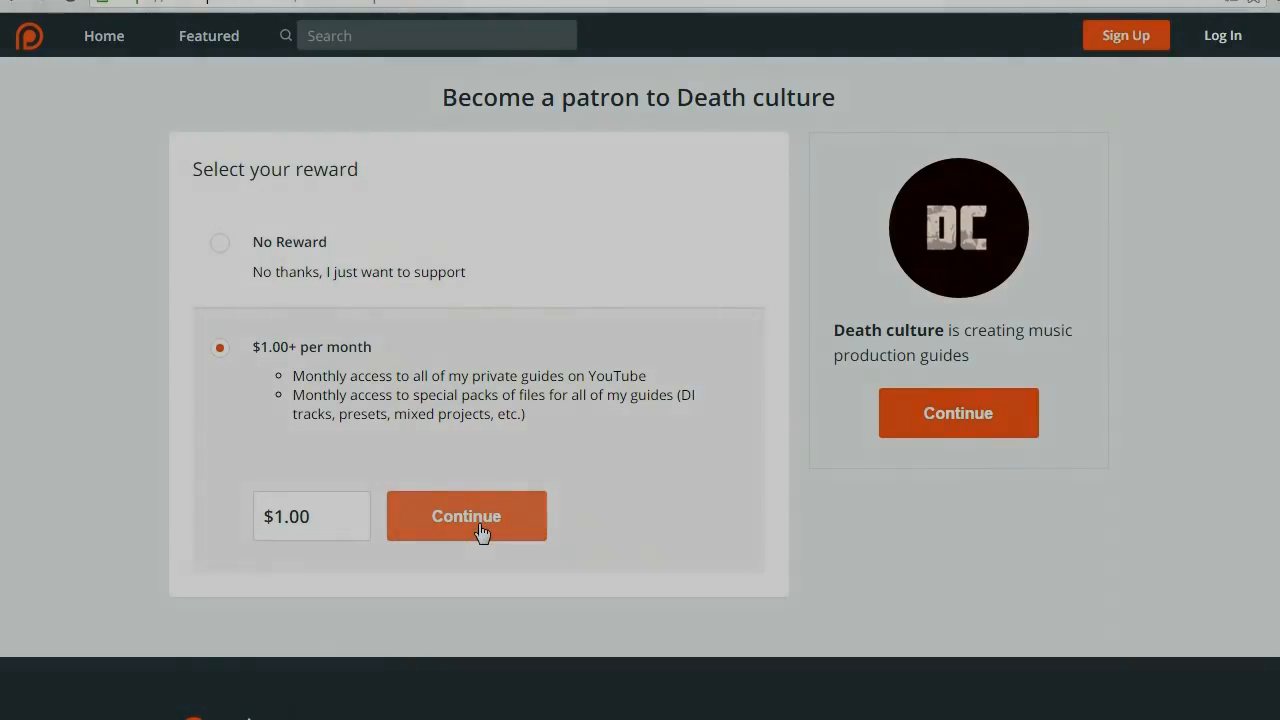